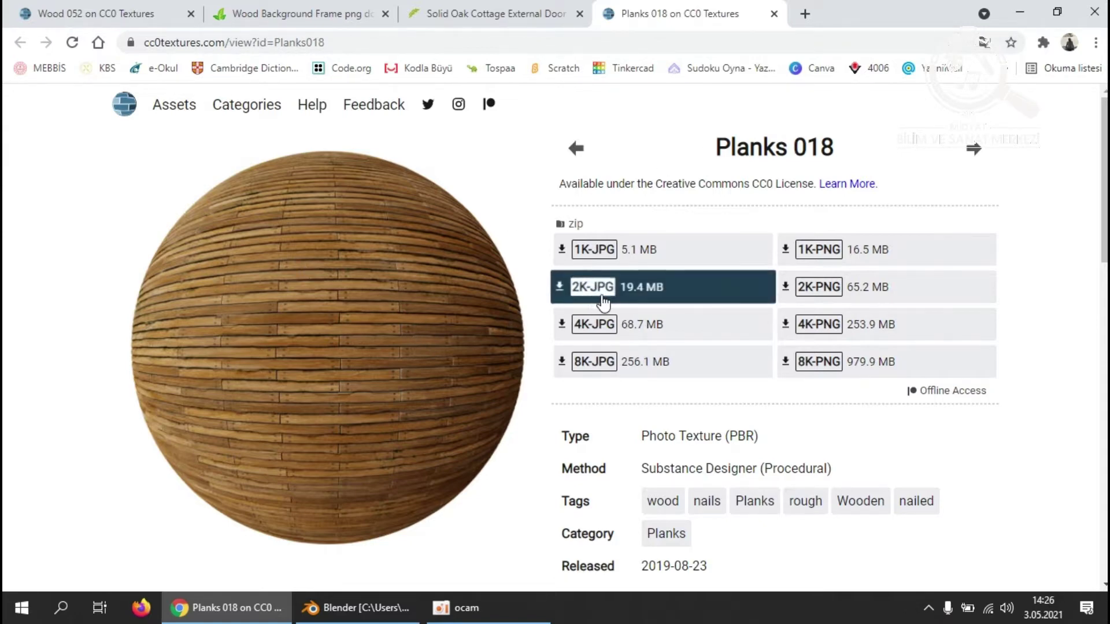
Examine the wooden window image and its resolution and download details on the CleanPNG page.
left_click(301, 13)
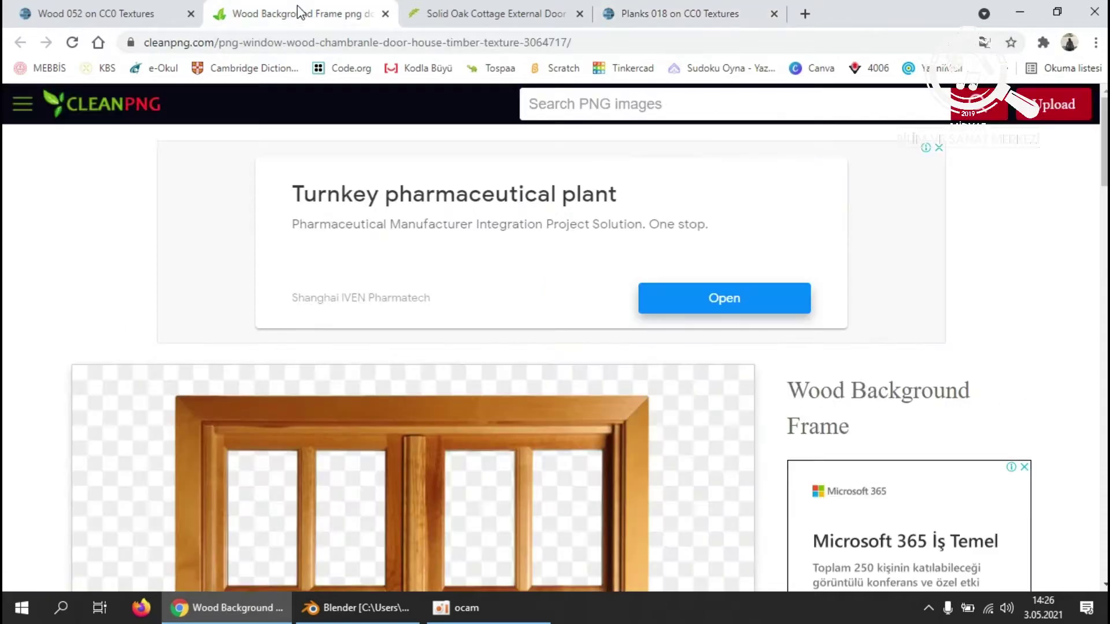
scroll(165, 375, "down", 4)
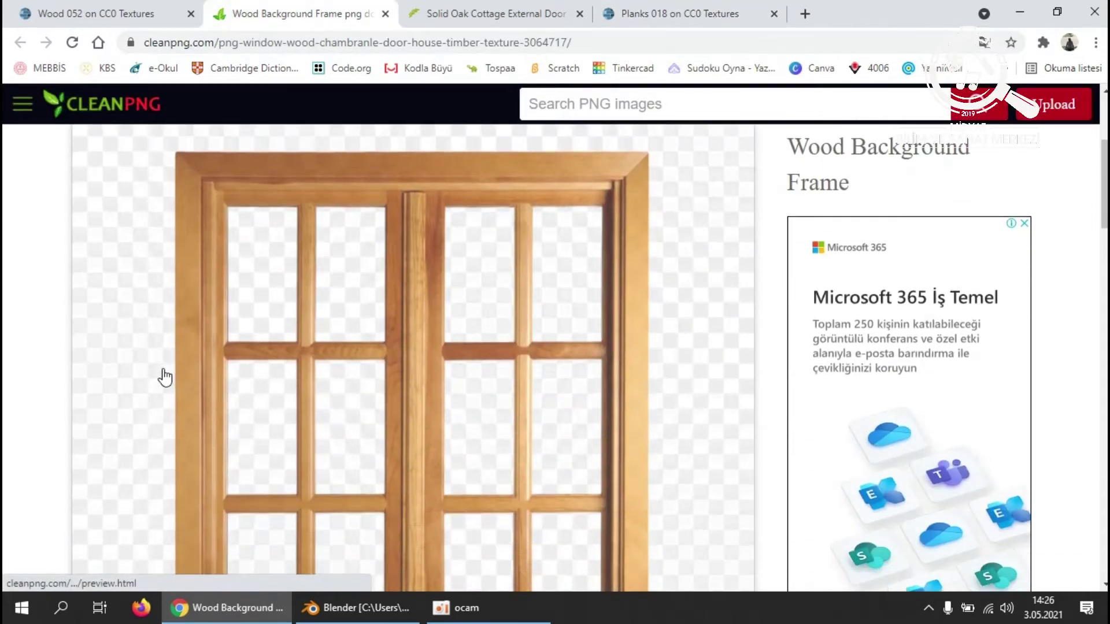
scroll(186, 335, "down", 5)
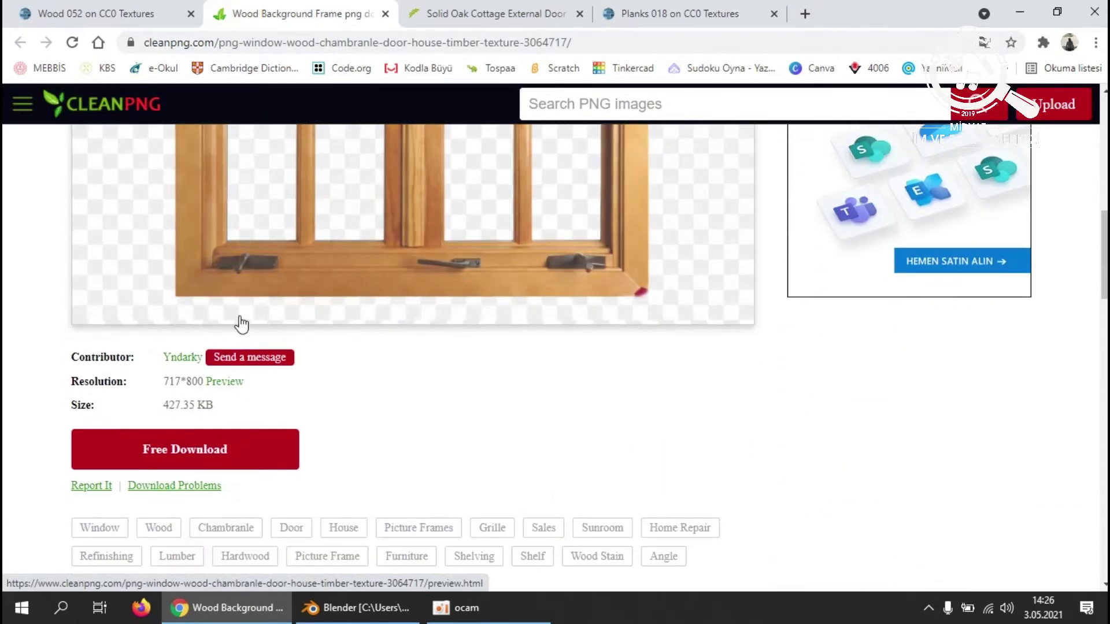
scroll(313, 236, "up", 3)
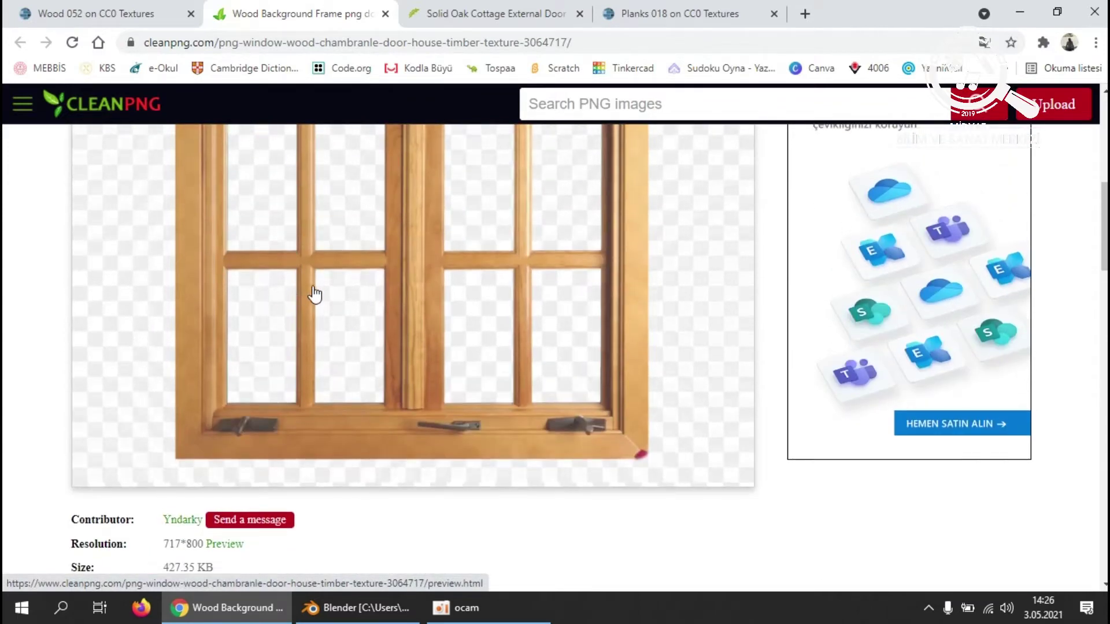
scroll(152, 332, "down", 1)
scroll(152, 332, "down", 2)
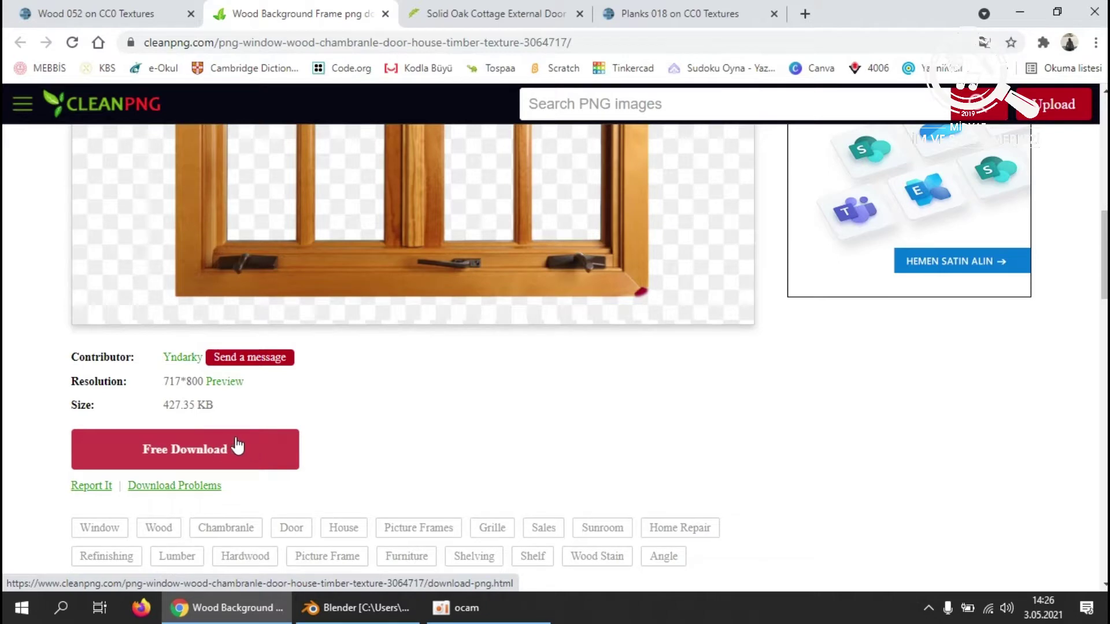
Examine the Solid Oak Cottage External Door image and the options for saving it.
left_click(480, 13)
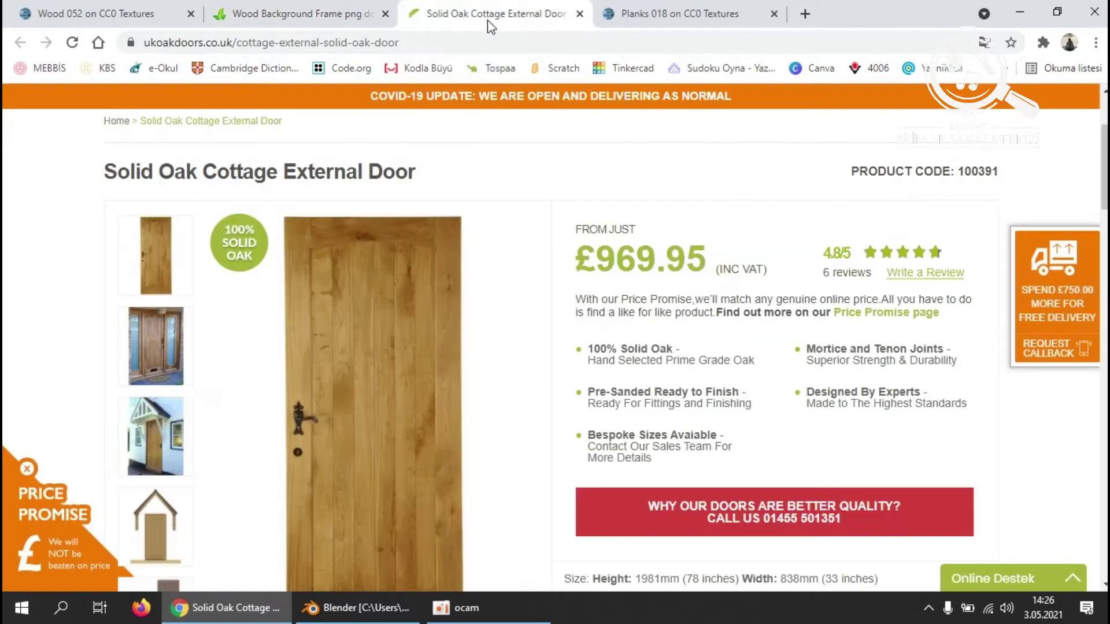
scroll(503, 255, "down", 1)
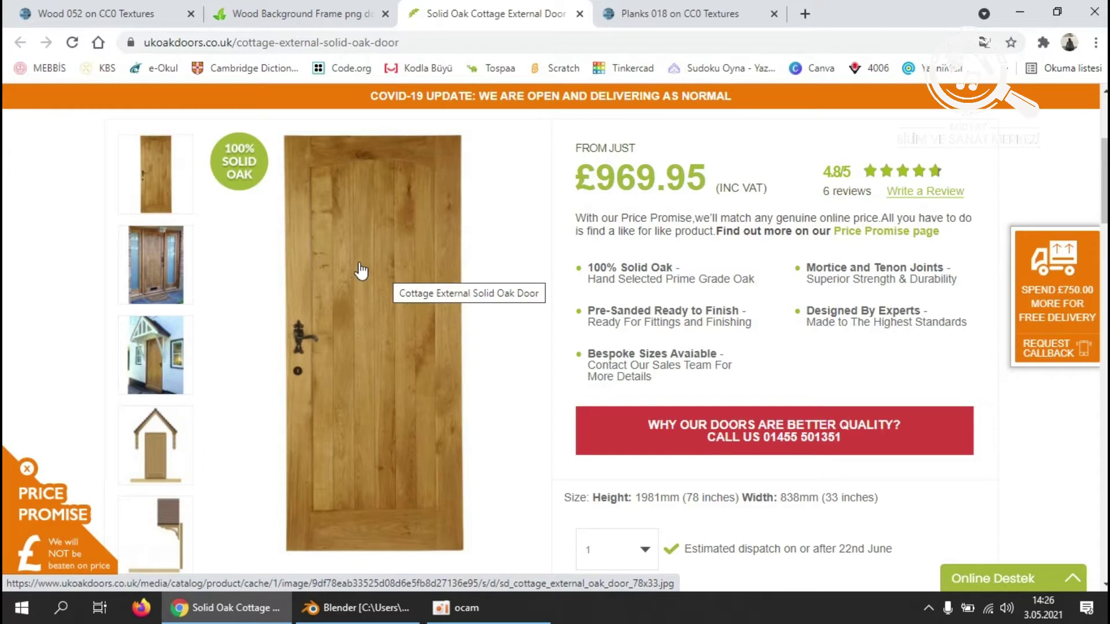
right_click(372, 243)
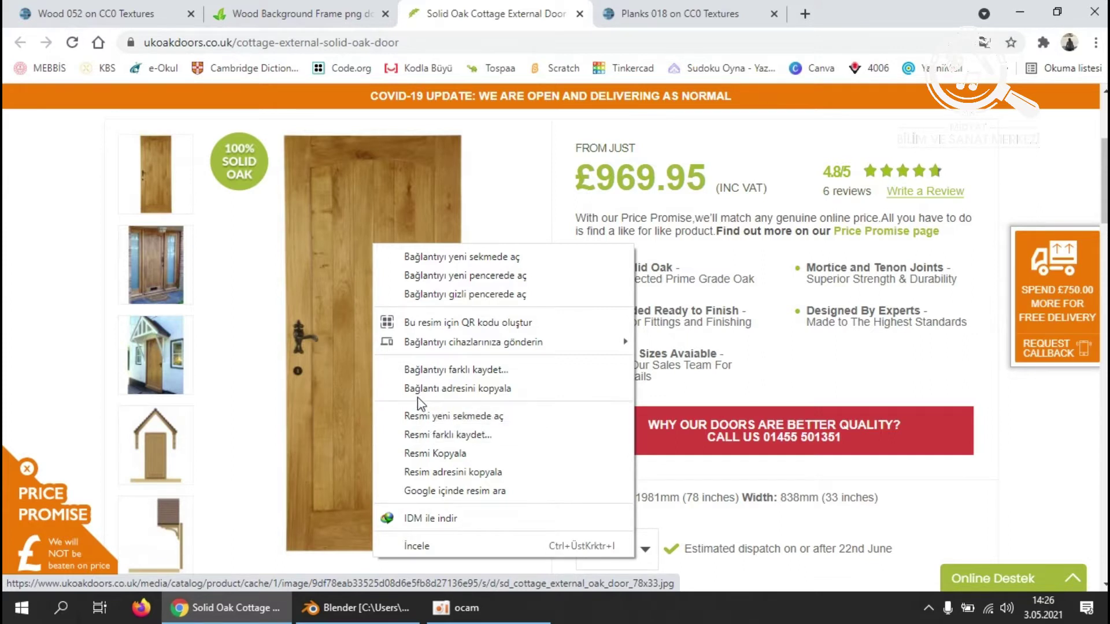
key("Escape")
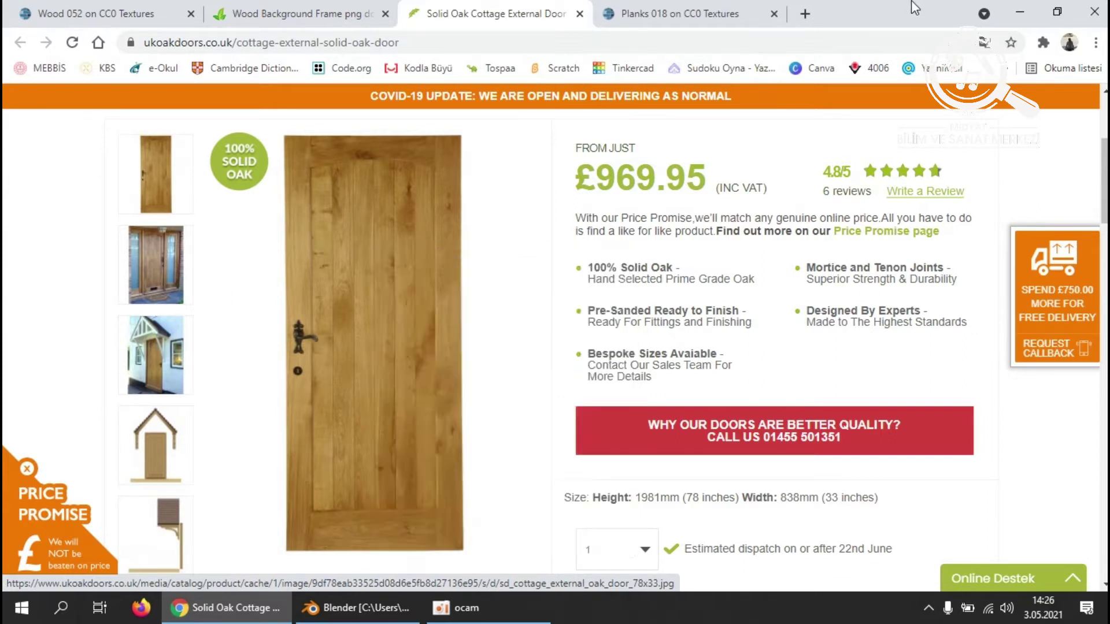
Move the western ev folder to the upper middle of the desktop and open its western ev materyalleri subfolder.
left_click(1021, 7)
left_click(1021, 7)
left_click_drag(1009, 29, 524, 110)
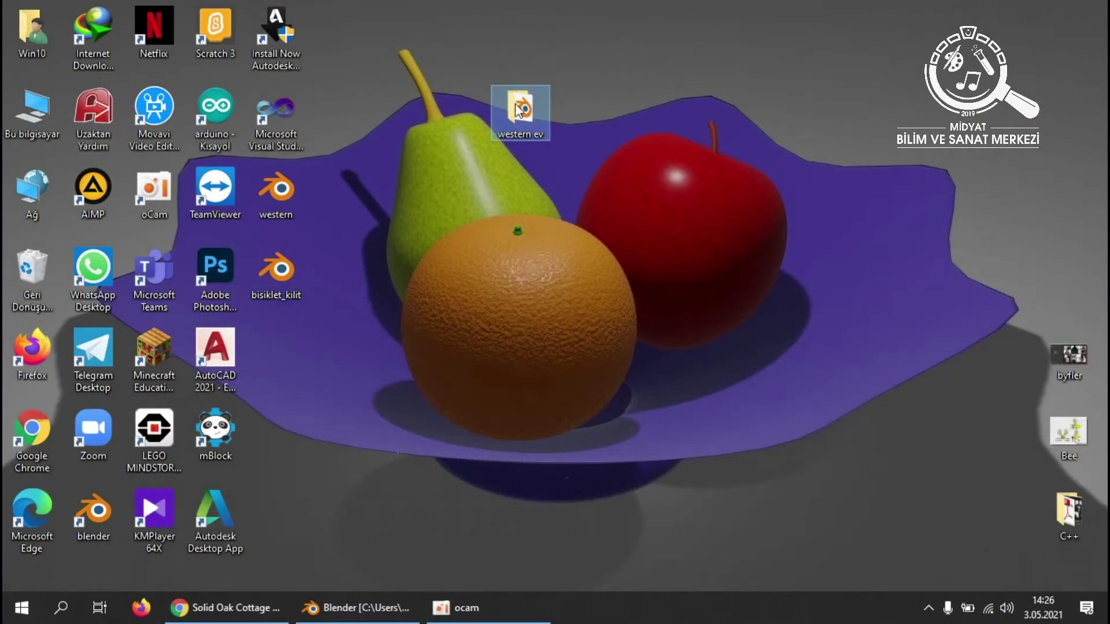
double_click(520, 110)
double_click(428, 199)
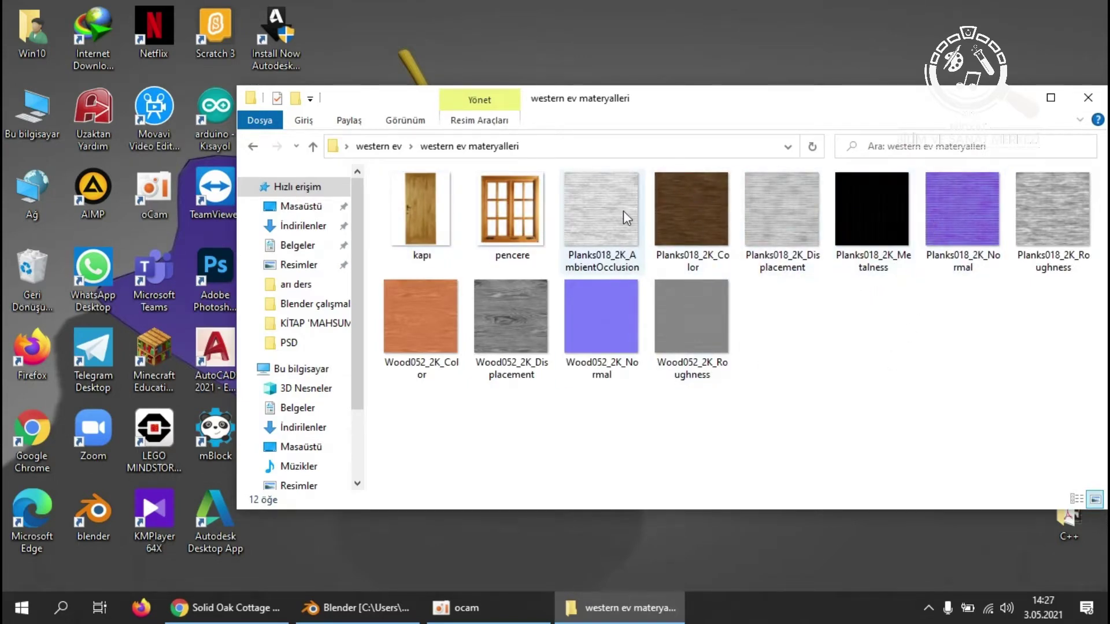
Switch to Blender and rename the house's existing material as ev_dış_cephe.
left_click(391, 616)
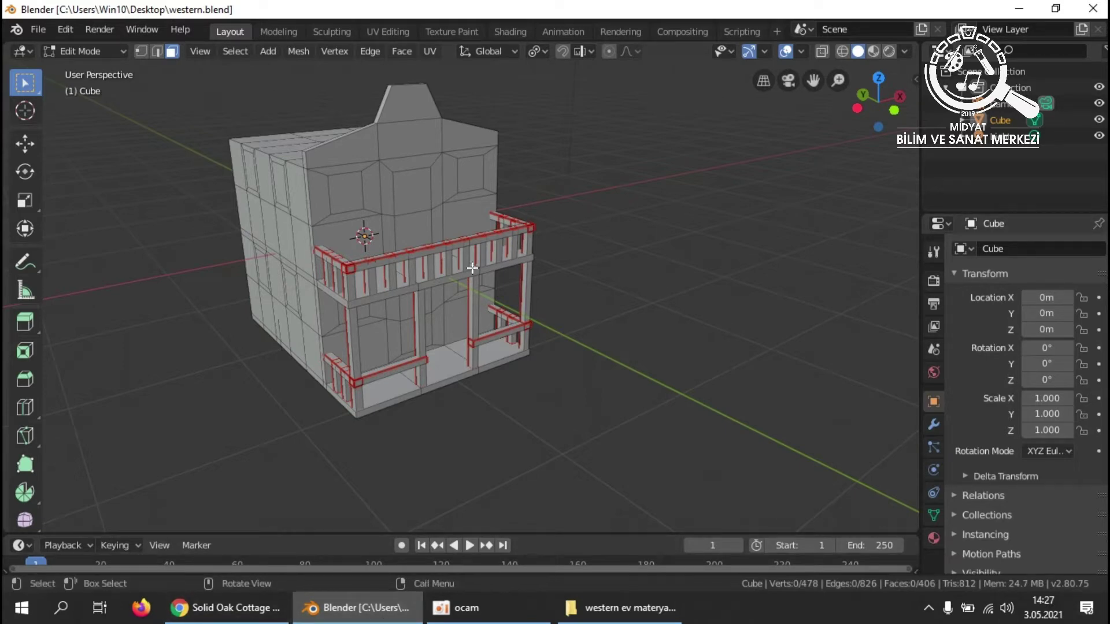
left_click(934, 539)
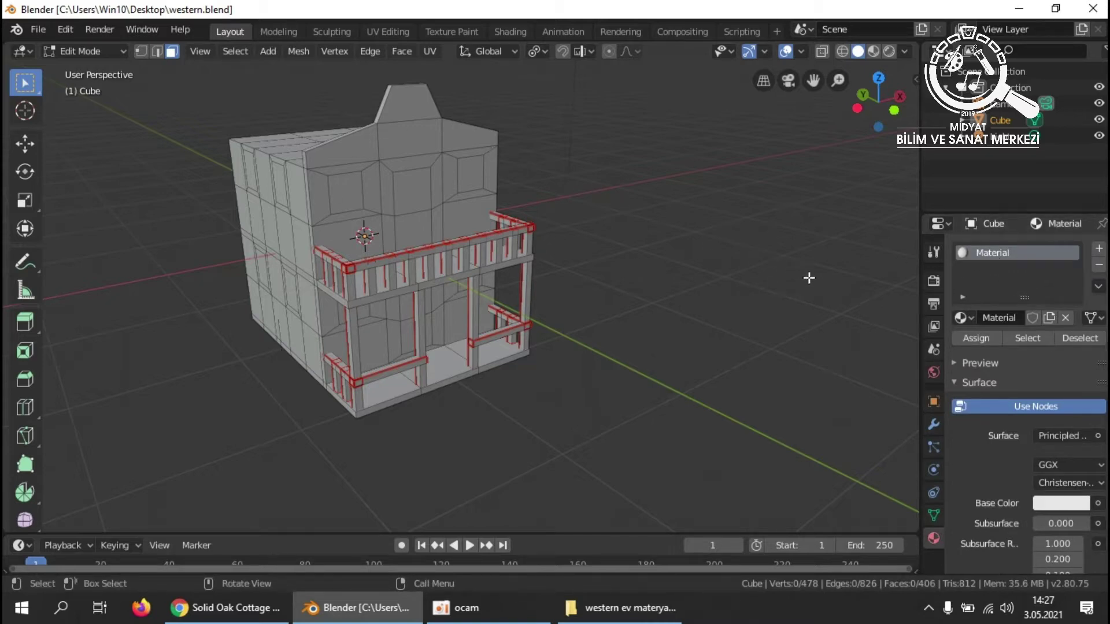
double_click(1004, 318)
type("ev")
type("_dış_cephe")
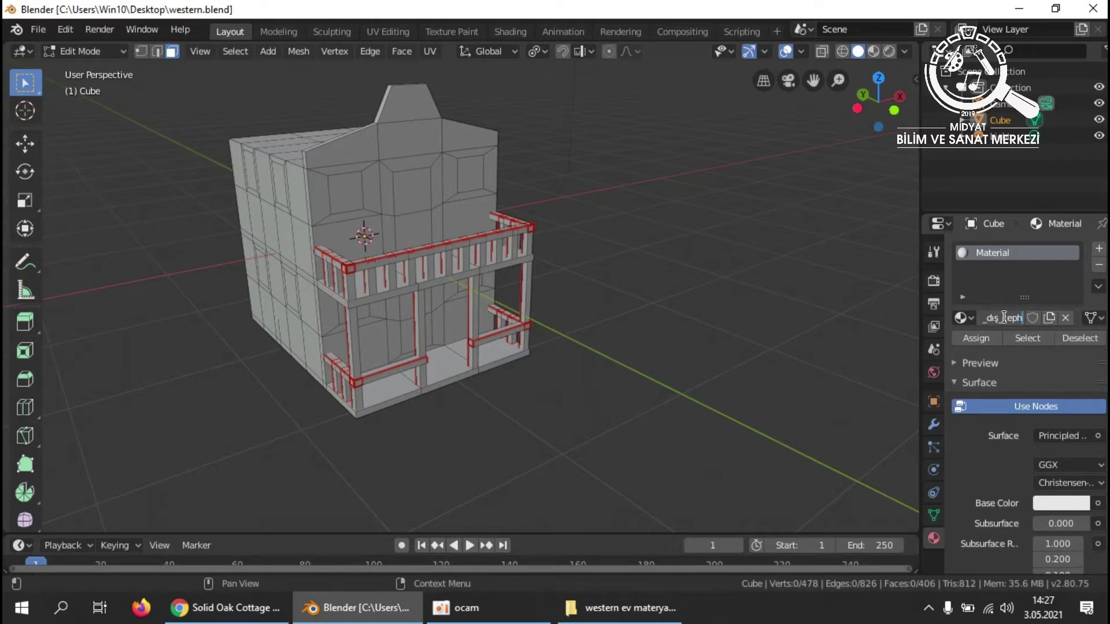
key("Return")
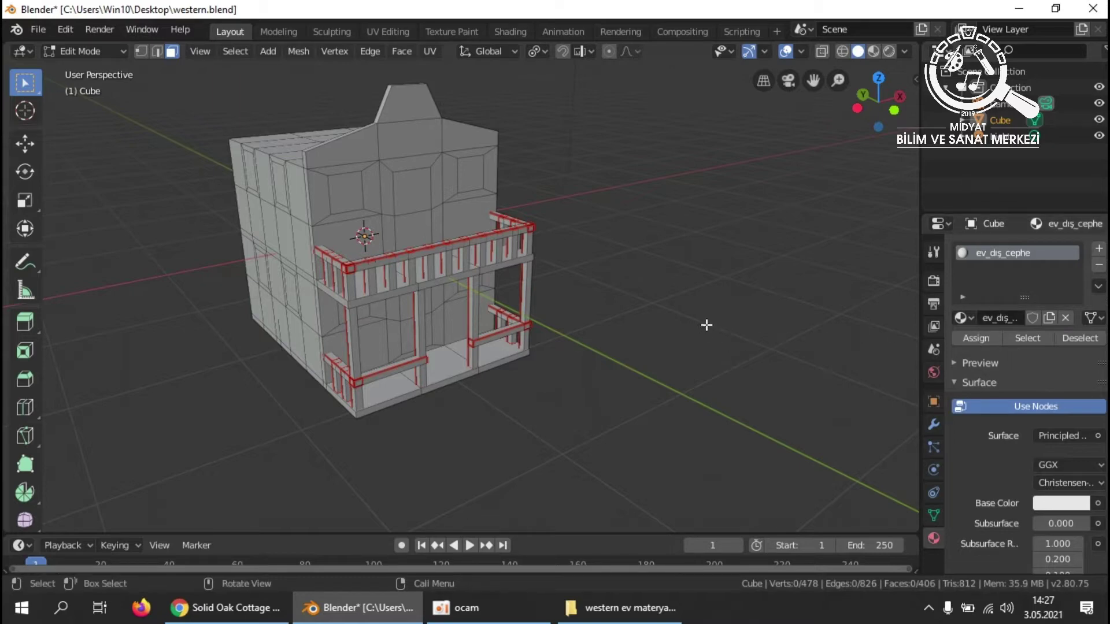
Select the four window faces on the front of the house, two on each floor.
mouse_move(707, 267)
middle_mouse_down()
mouse_move(712, 295)
mouse_move(700, 284)
middle_mouse_up()
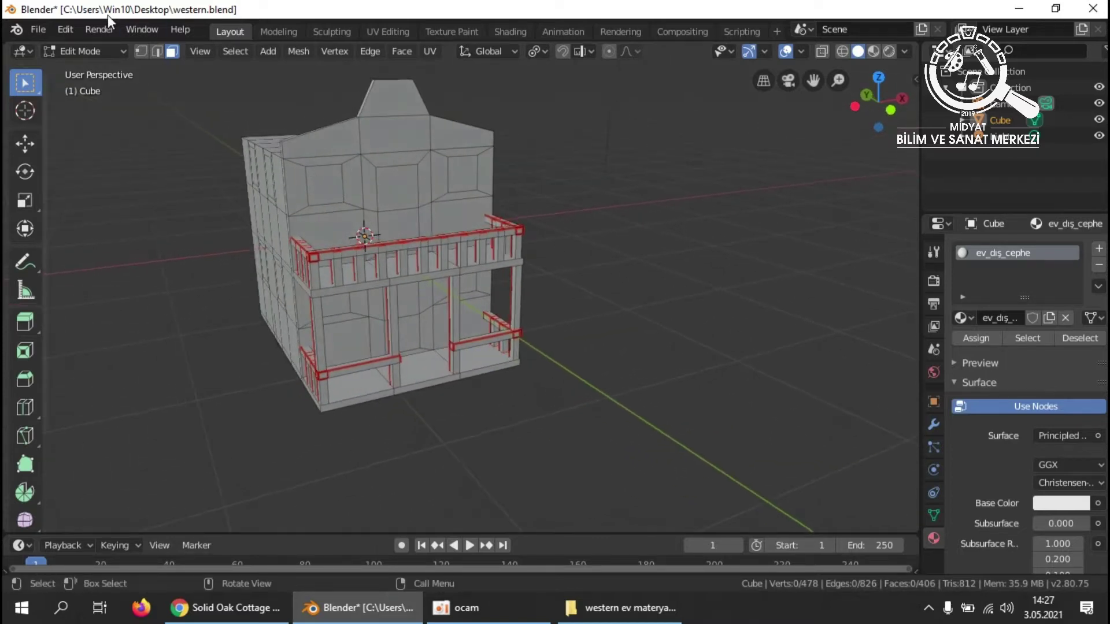
left_click(325, 188)
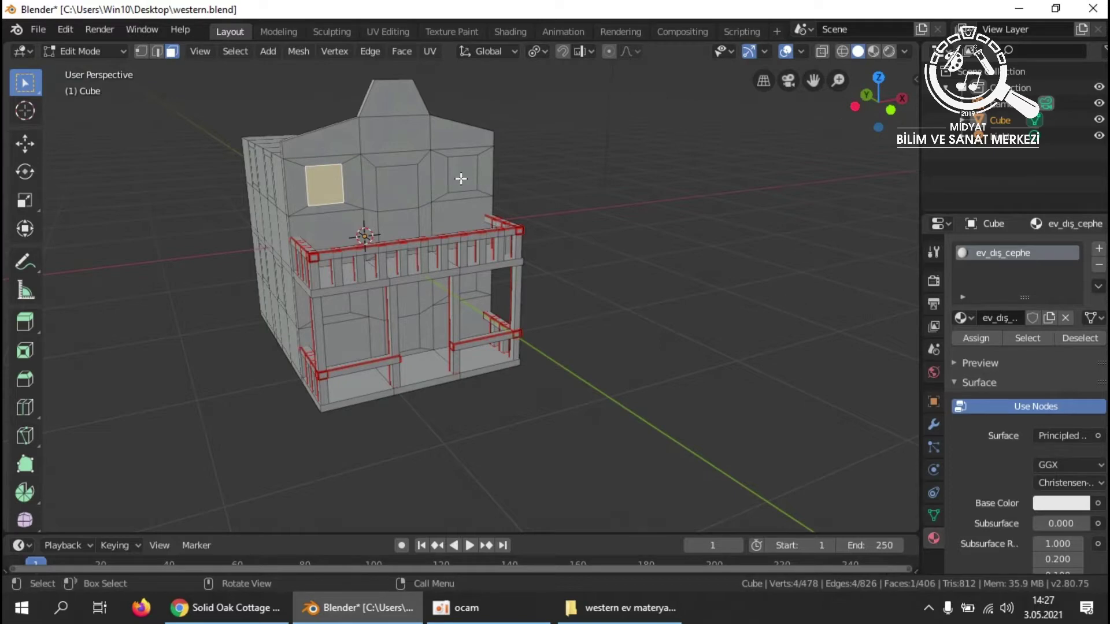
left_click(460, 179, "shift")
scroll(489, 381, "down", 4, "shift")
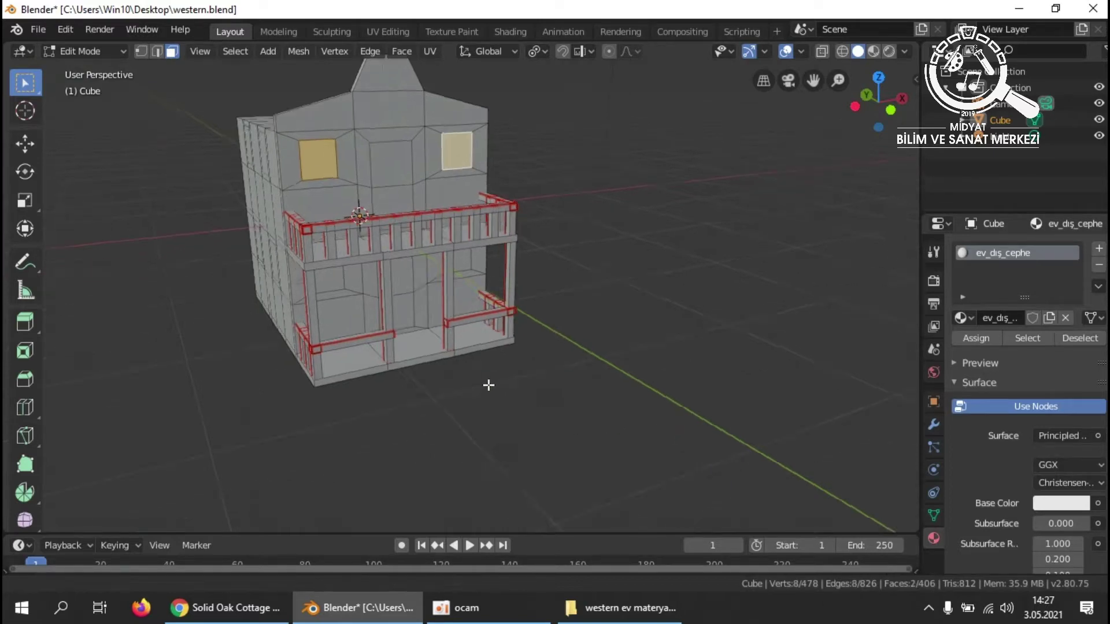
left_click(341, 189, "shift")
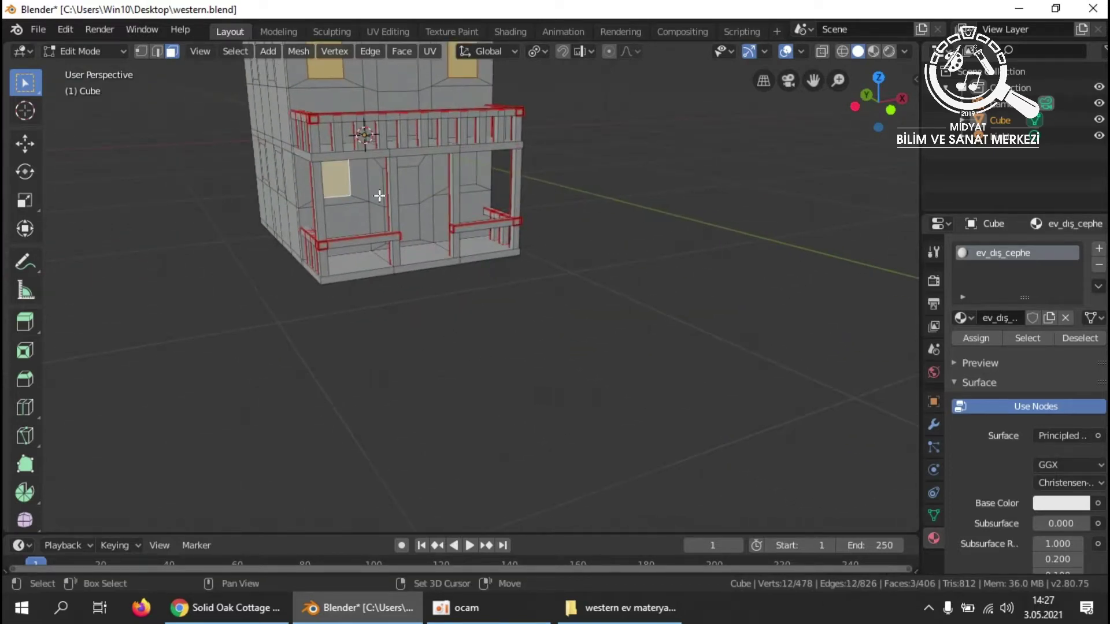
middle_click_drag(602, 236, 466, 173)
left_click(467, 174, "shift")
Add the four window faces on the first side wall of the house to the selection.
middle_click_drag(253, 240, 437, 268)
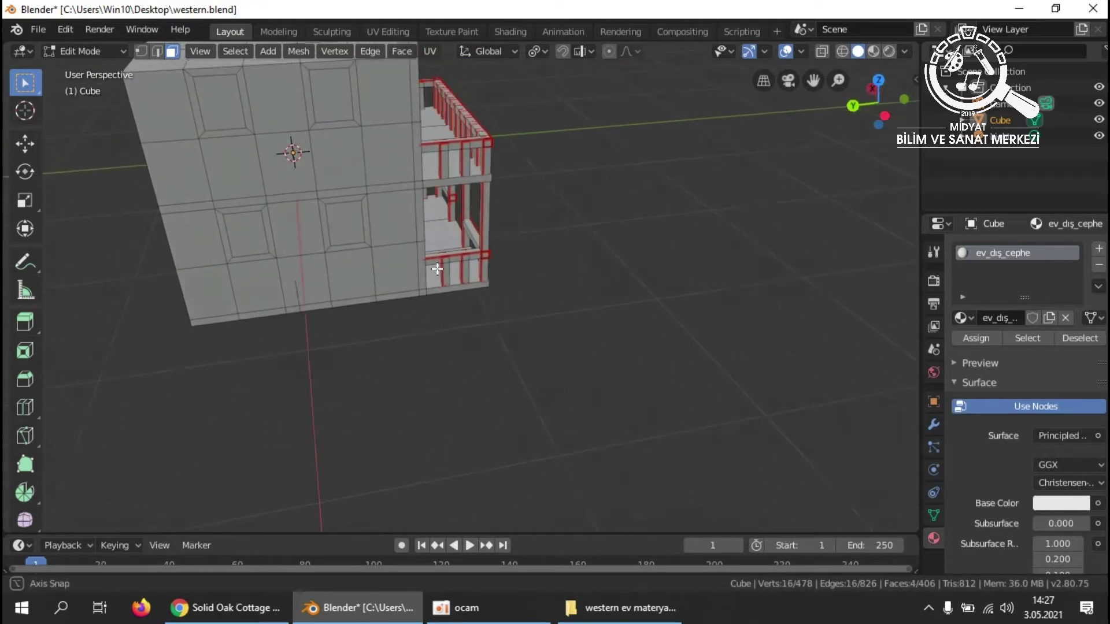
left_click(233, 113, "shift")
left_click(334, 106, "shift")
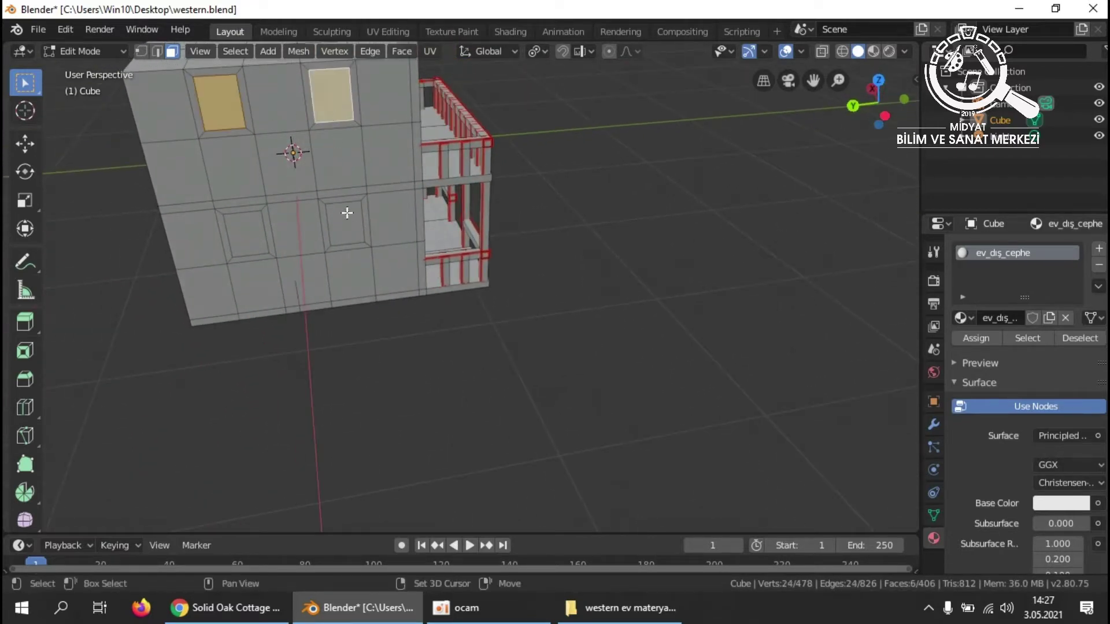
left_click(347, 223, "shift")
left_click(246, 232, "shift")
Add the four window faces on the opposite side wall to the selection.
middle_click_drag(549, 246, 276, 215)
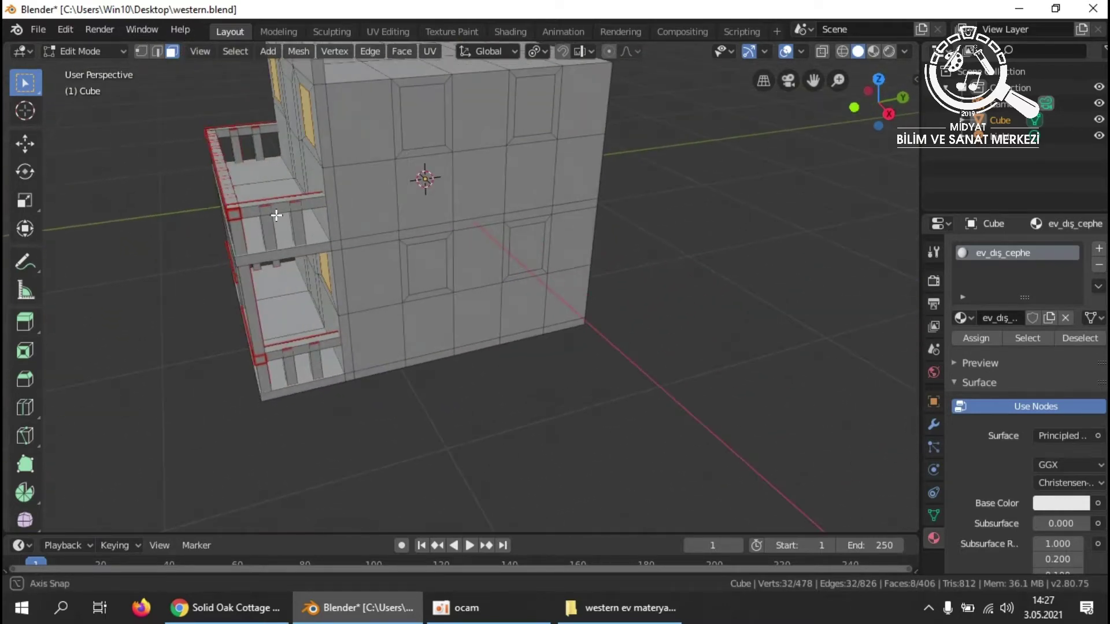
left_click(421, 138, "shift")
left_click(533, 122, "shift")
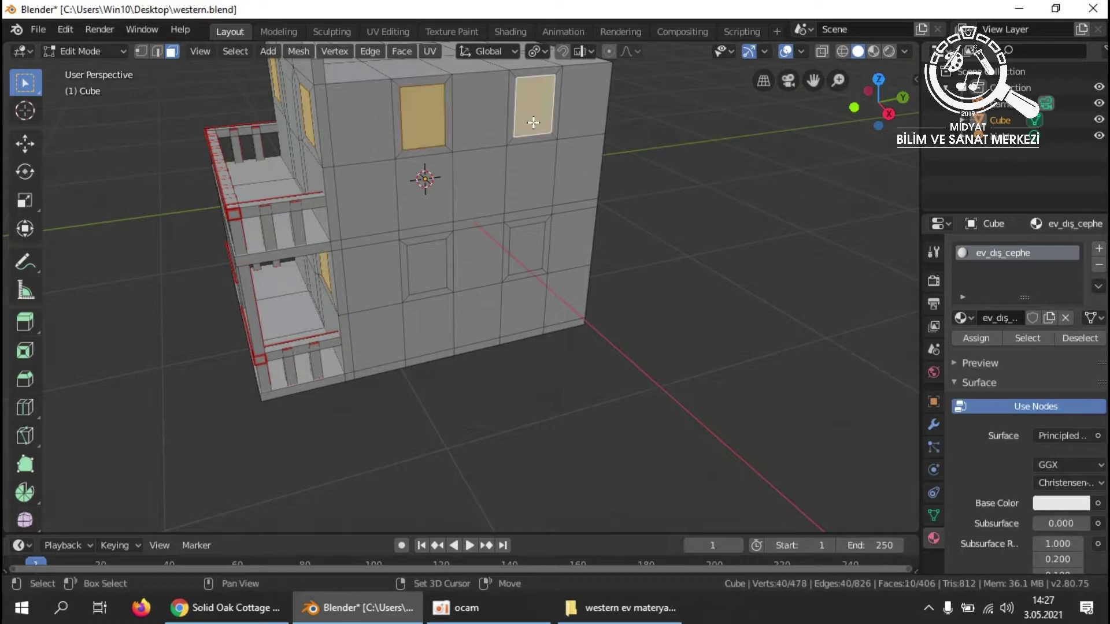
left_click(439, 261, "shift")
left_click(523, 251, "shift")
Create a second material named pencere and assign it to the selected window faces.
middle_click_drag(157, 282, 316, 285)
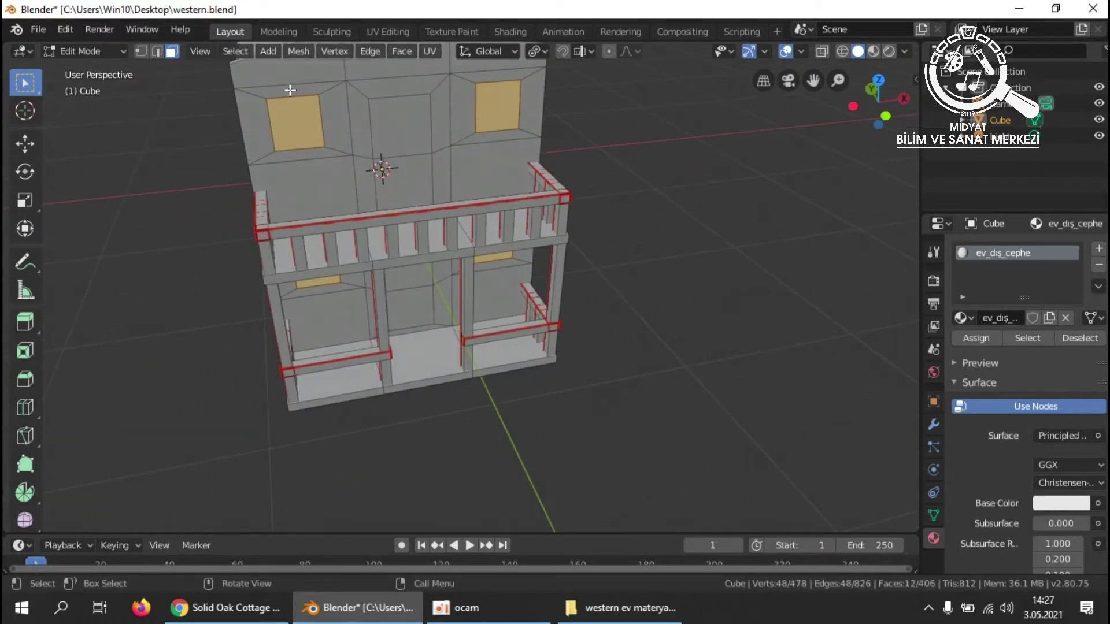
middle_click_drag(630, 279, 662, 260)
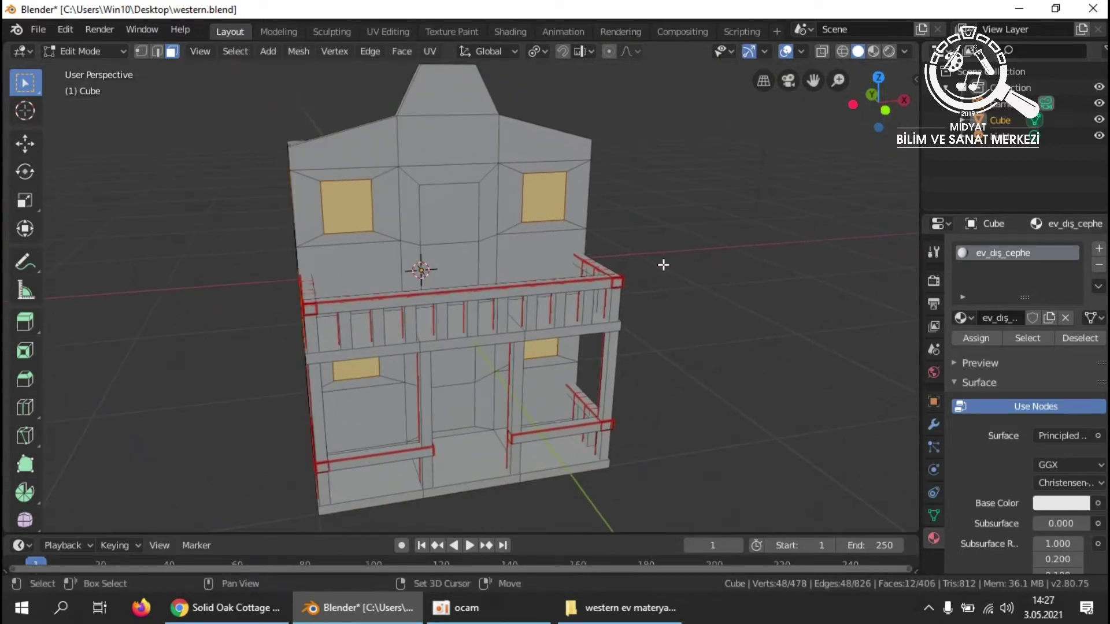
left_click(1100, 249)
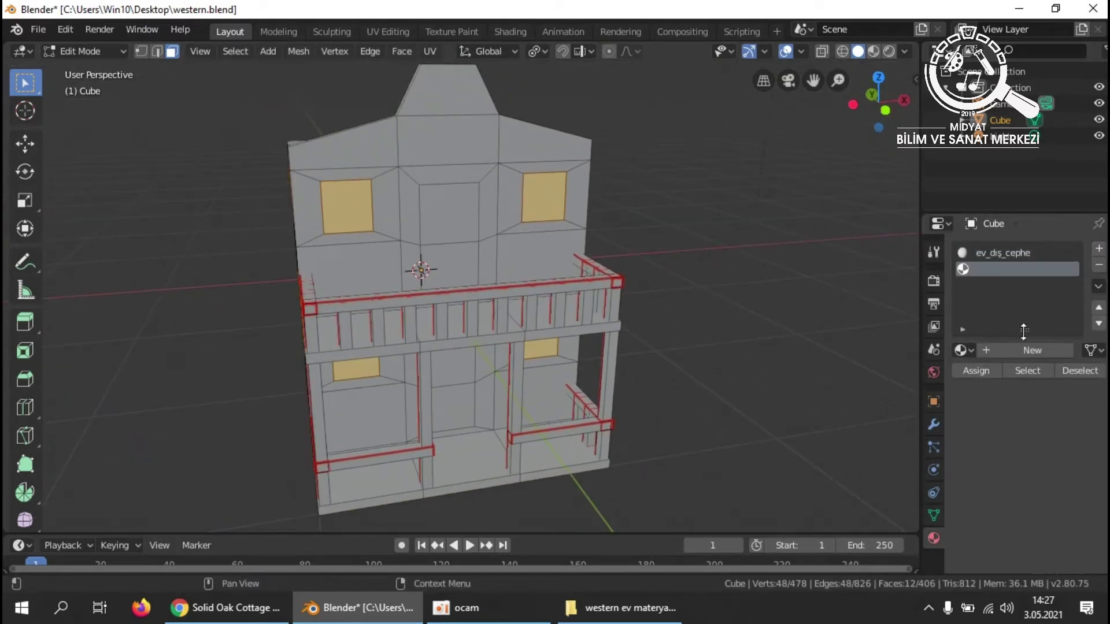
left_click(1019, 349)
type("pencere")
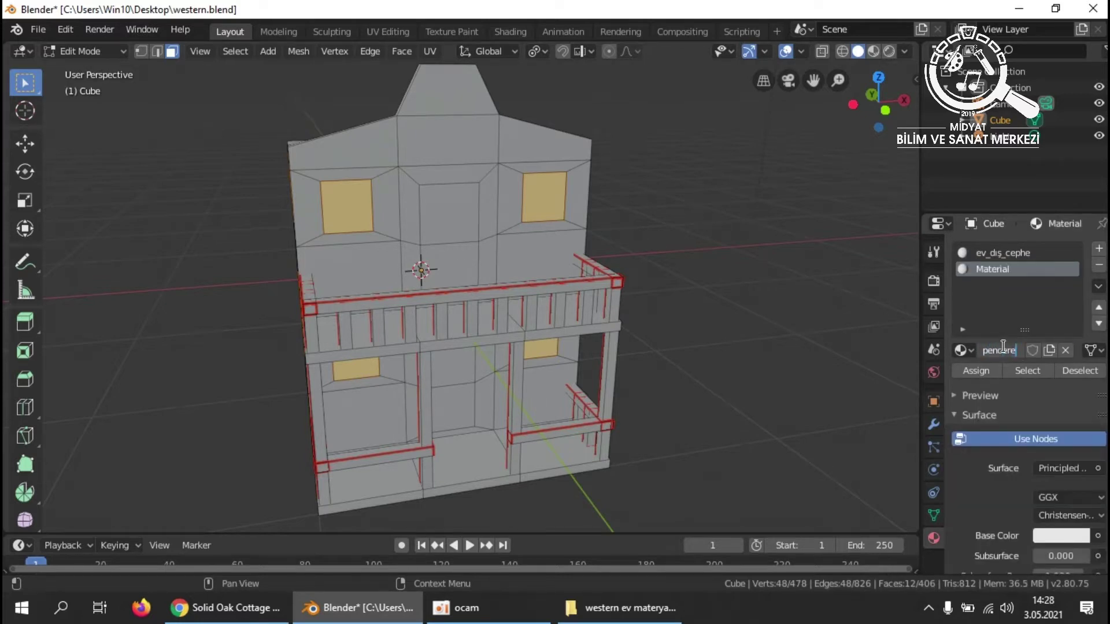
key("Return")
left_click(978, 371)
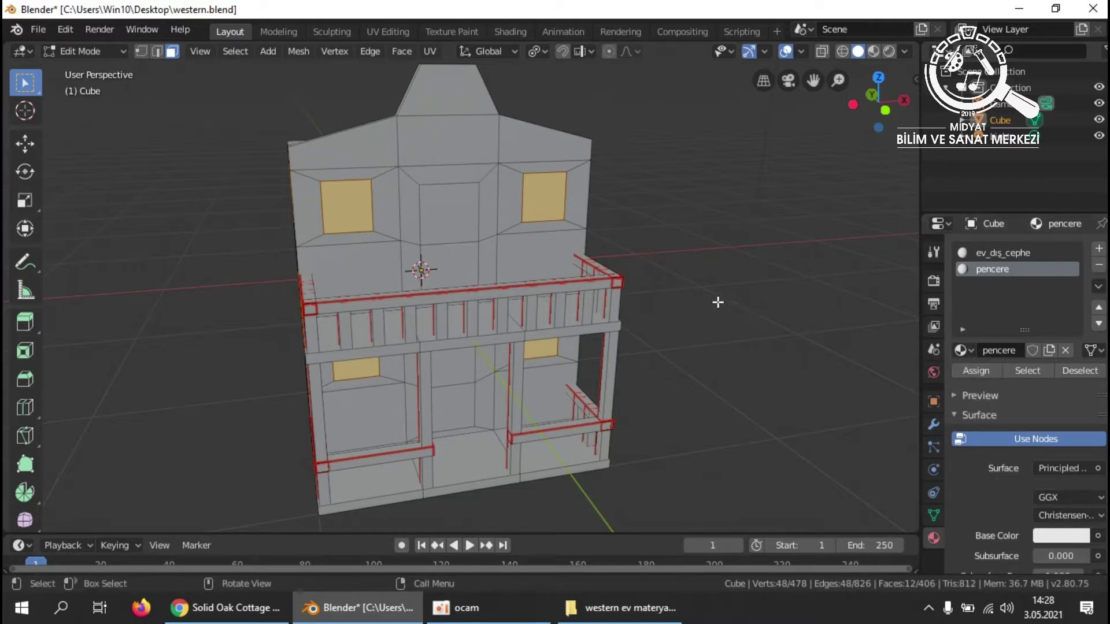
Clear the window selection and select the two faces of both the balcony door and the ground-floor door.
key("alt+a")
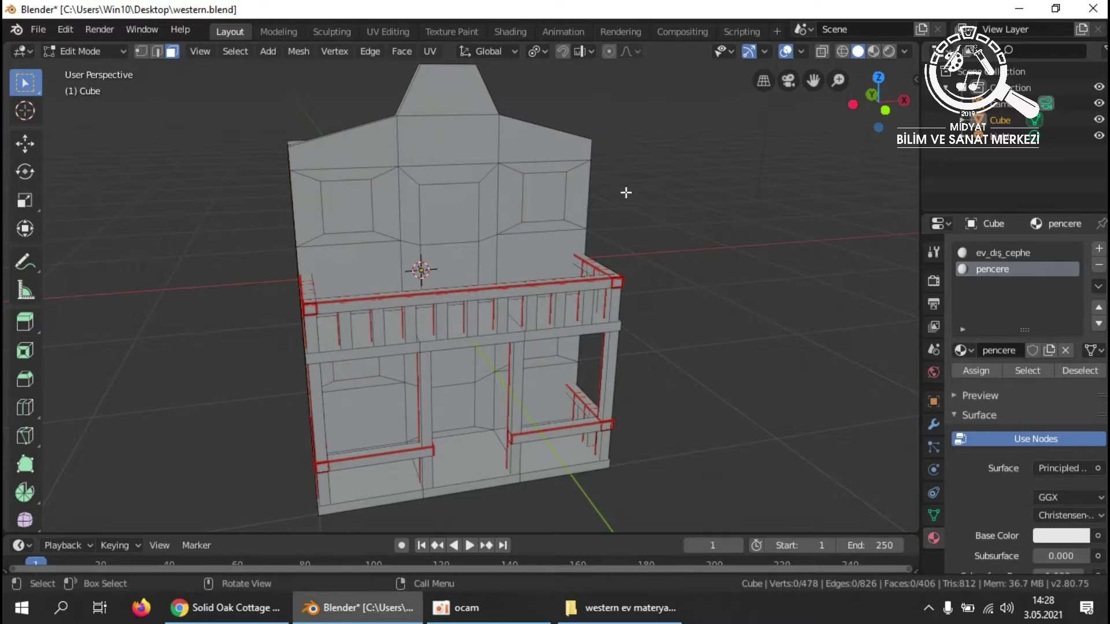
left_click(459, 213)
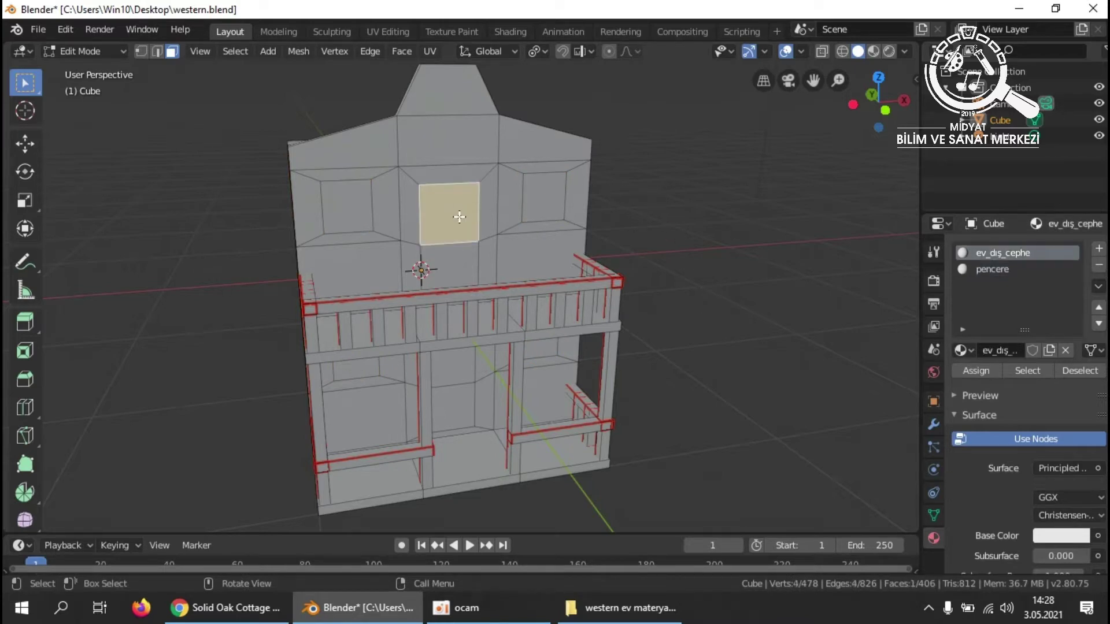
left_click(438, 273, "shift")
middle_click_drag(699, 387, 671, 353)
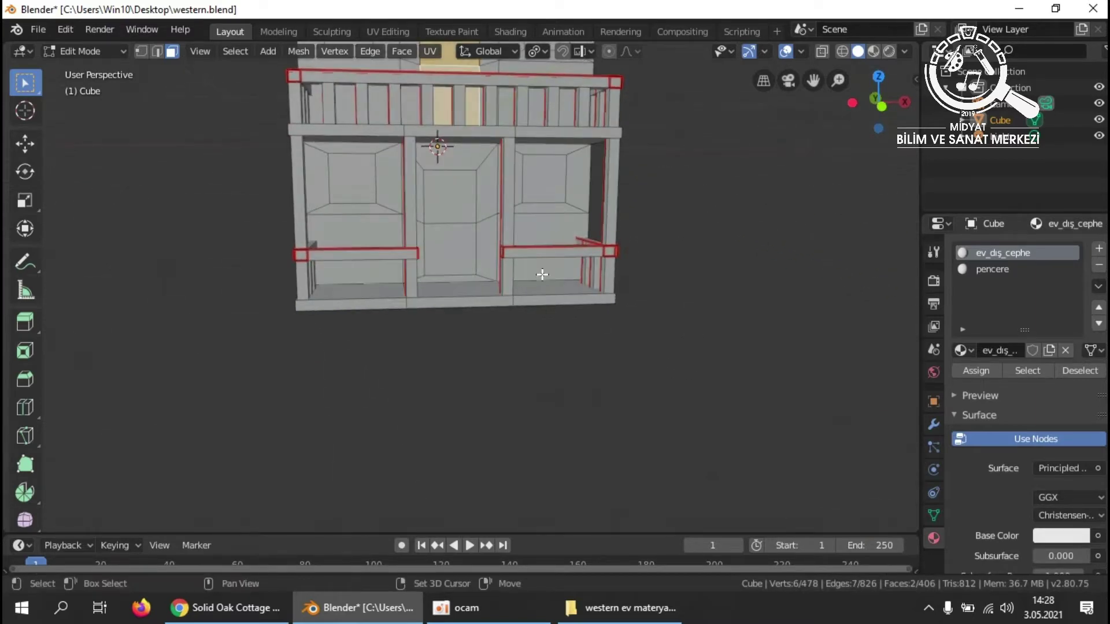
left_click(461, 203, "shift")
left_click(450, 250, "shift")
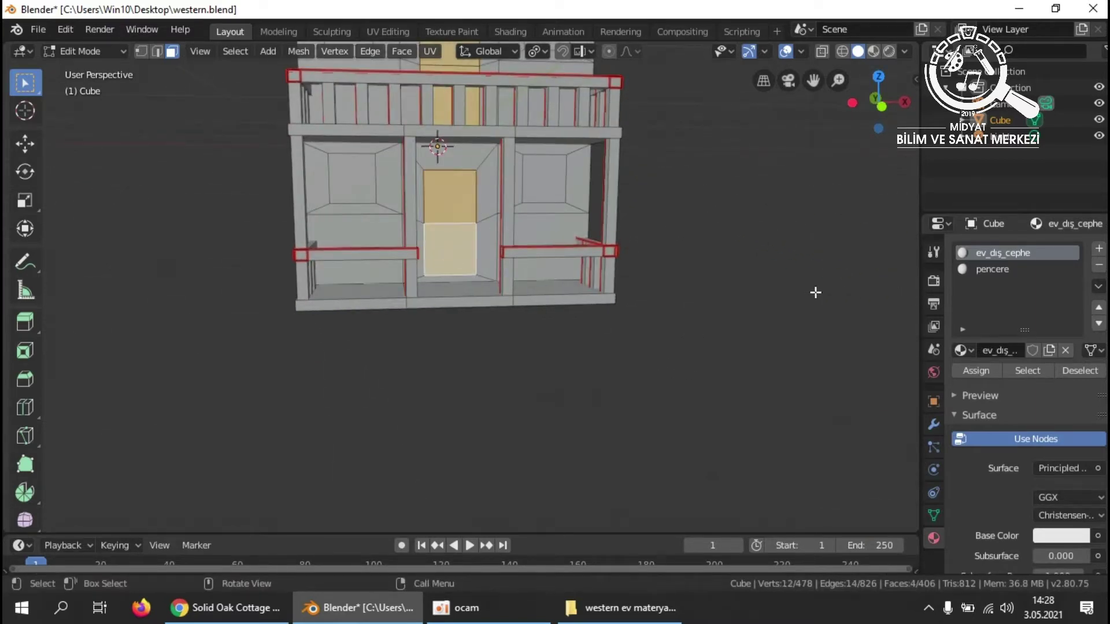
Create a third material named kapı and assign it to the selected door faces.
middle_click_drag(758, 216, 879, 235, "shift")
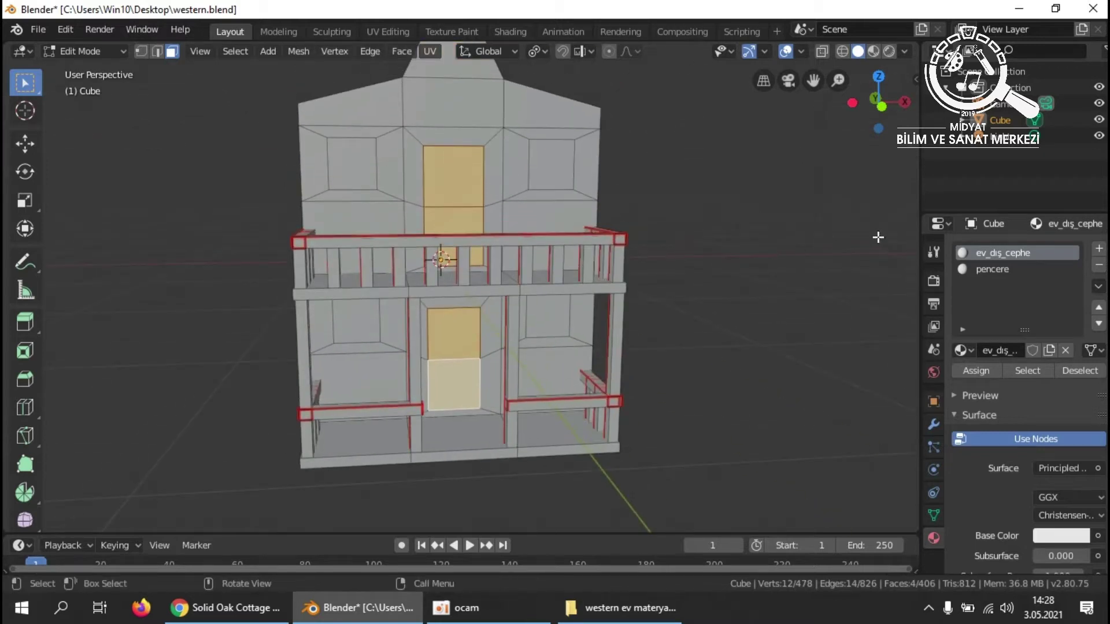
left_click(1101, 252)
left_click(1005, 347)
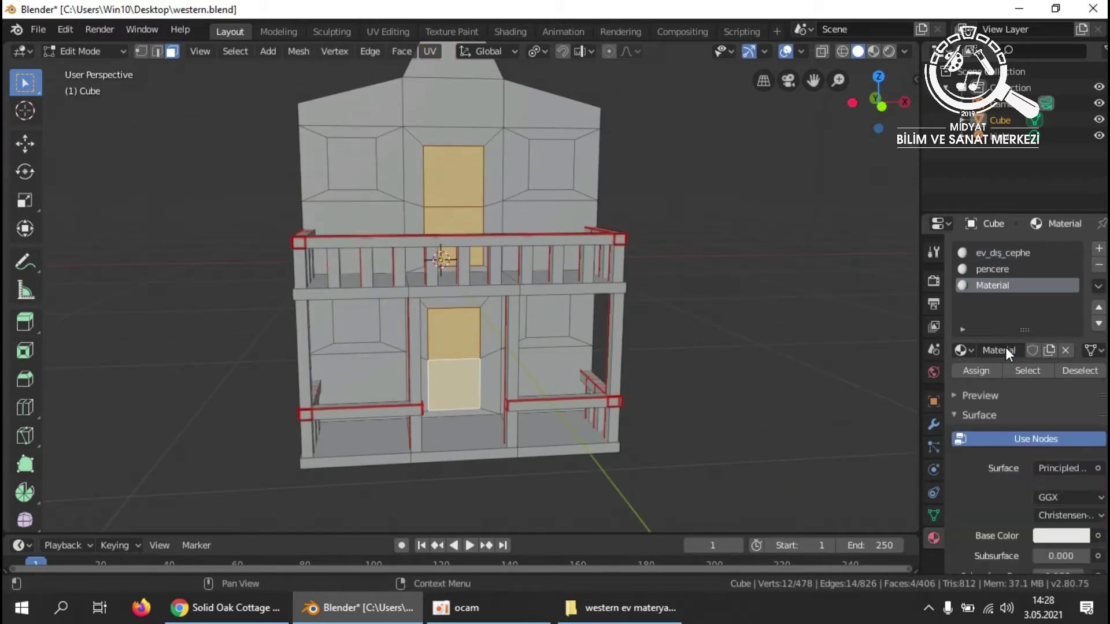
type("kapı")
key("Return")
left_click(976, 372)
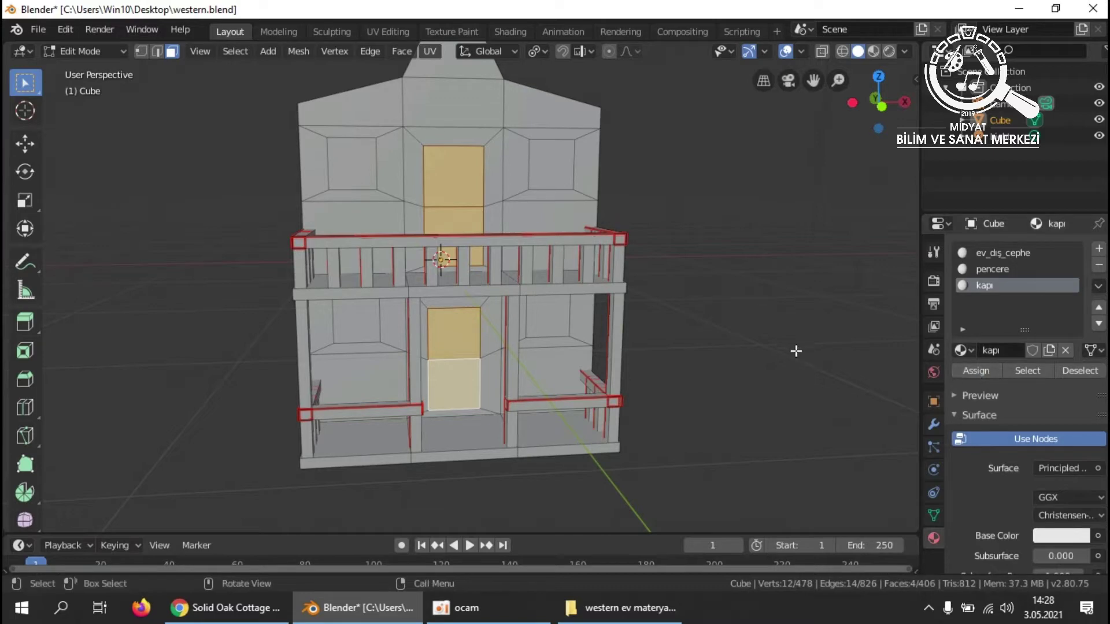
Clear the door selection, switch to edge selection, and select the handrail and two balusters of the balcony's near side railing as linked parts.
left_click(751, 342)
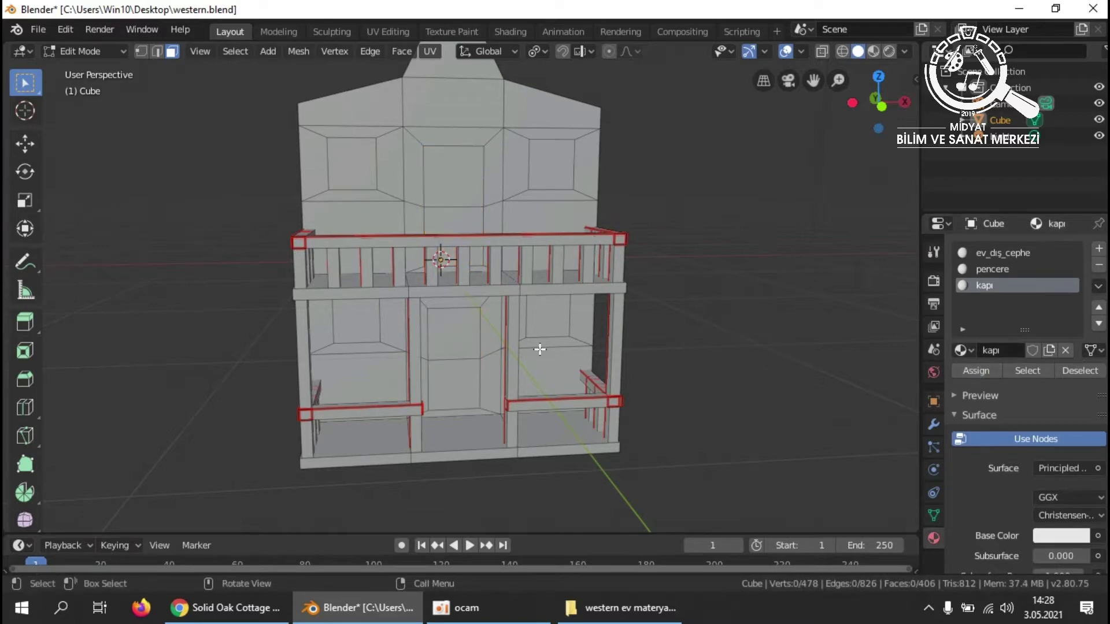
middle_click_drag(217, 304, 292, 326)
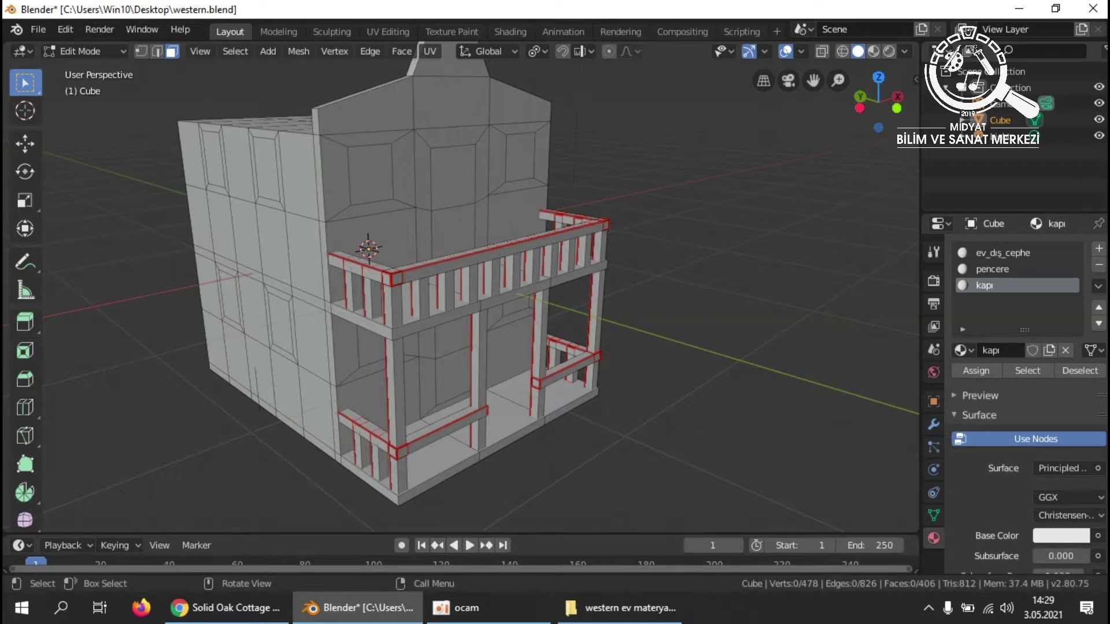
left_click(157, 51)
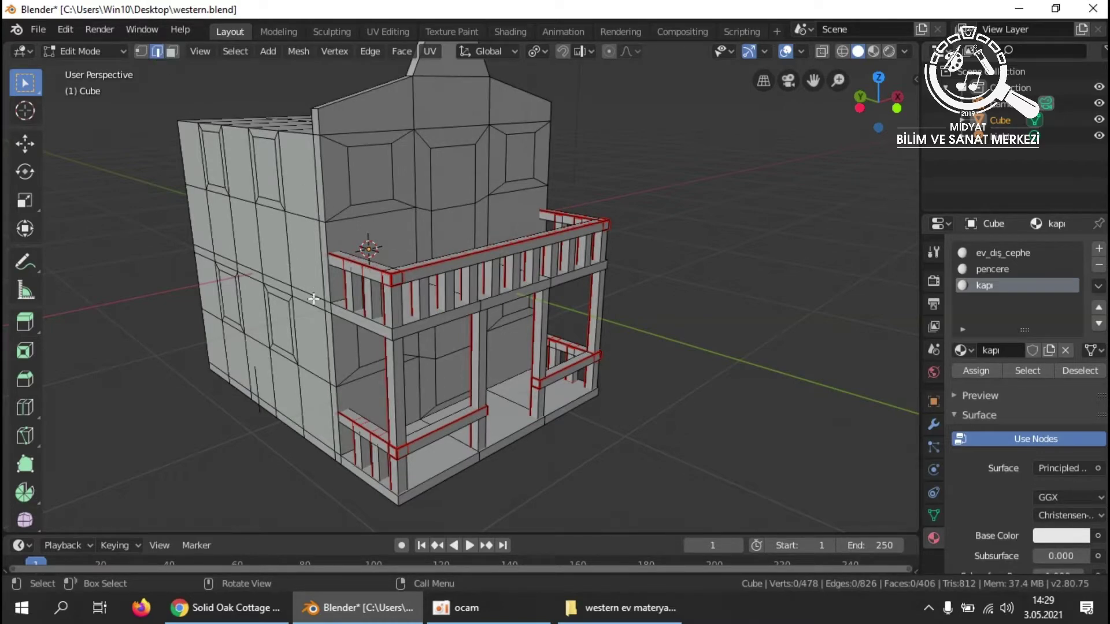
middle_click_drag(144, 366, 163, 369)
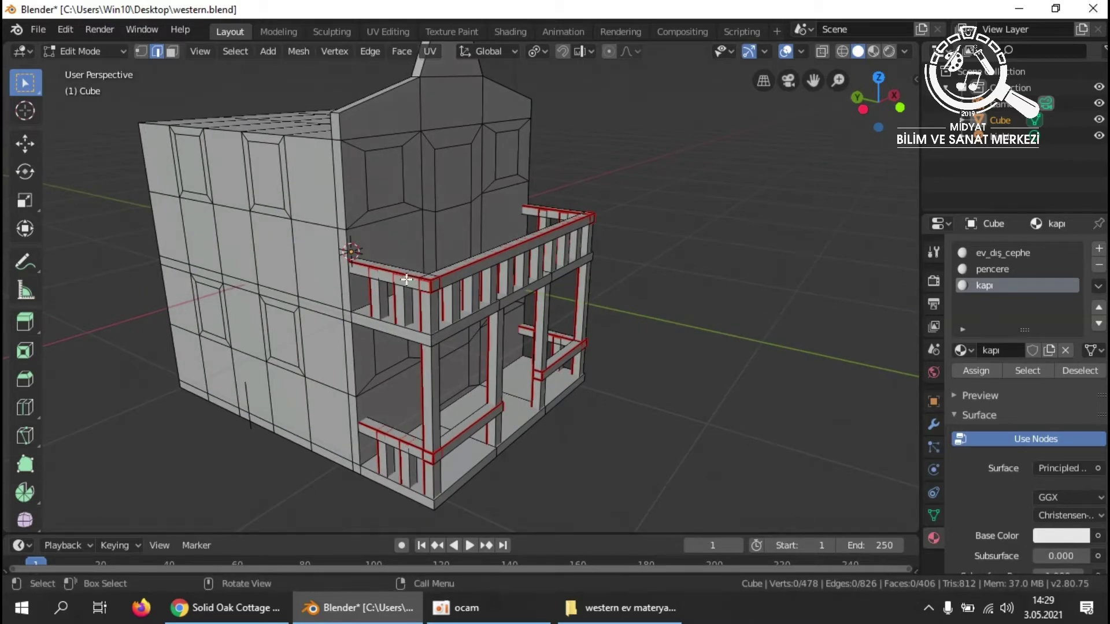
key("l")
key("l")
key("l")
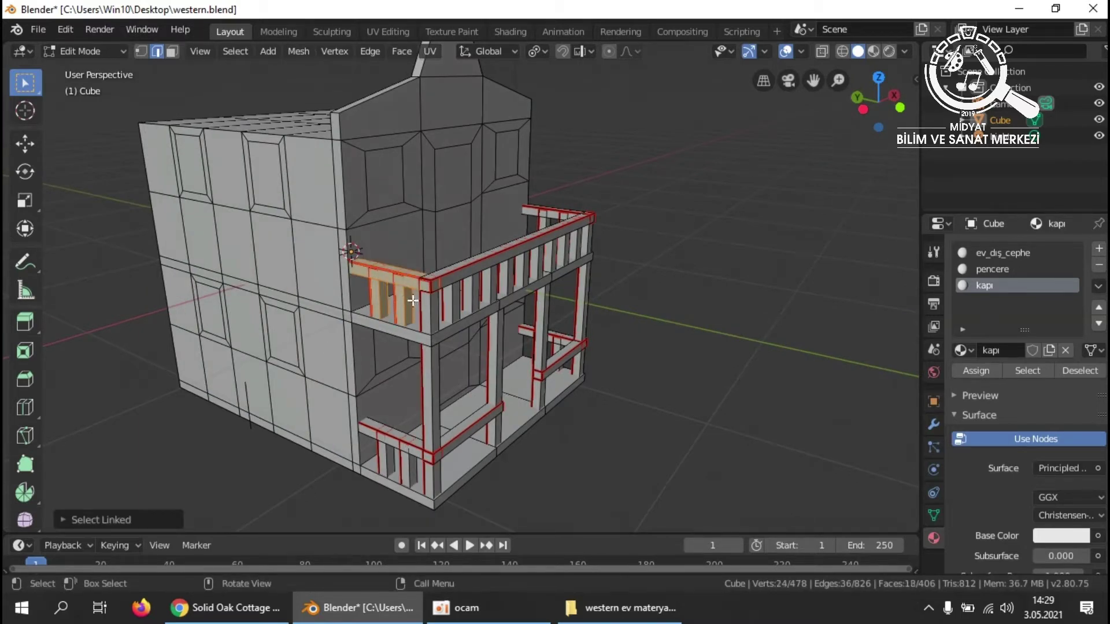
Add the balcony's near corner post, front handrail and first two front balusters to the selection.
key("l")
key("l")
key("l")
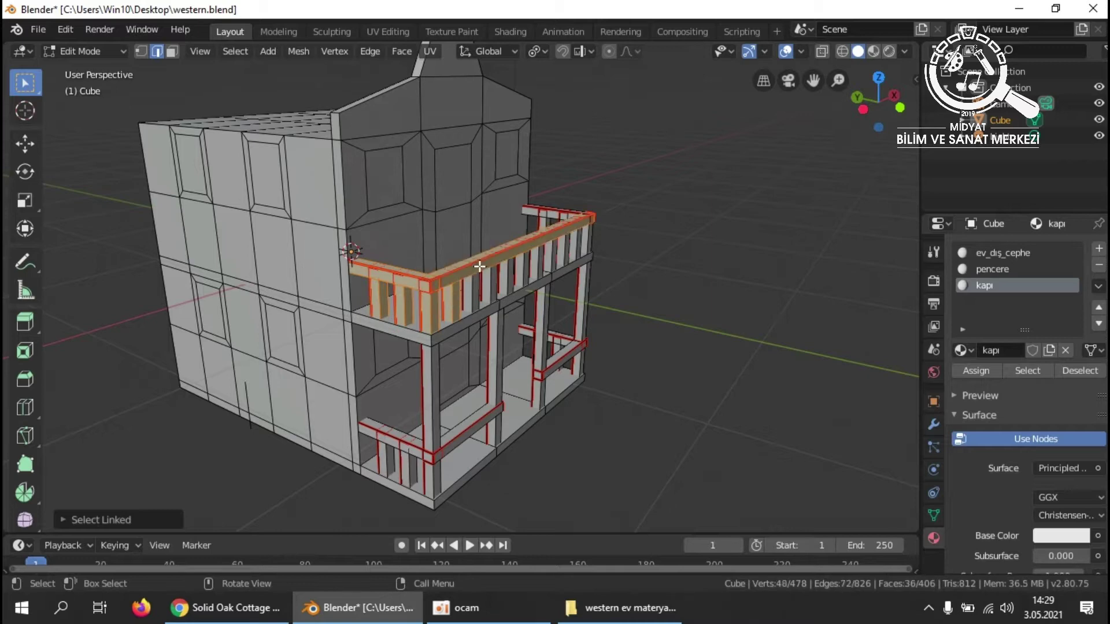
key("l")
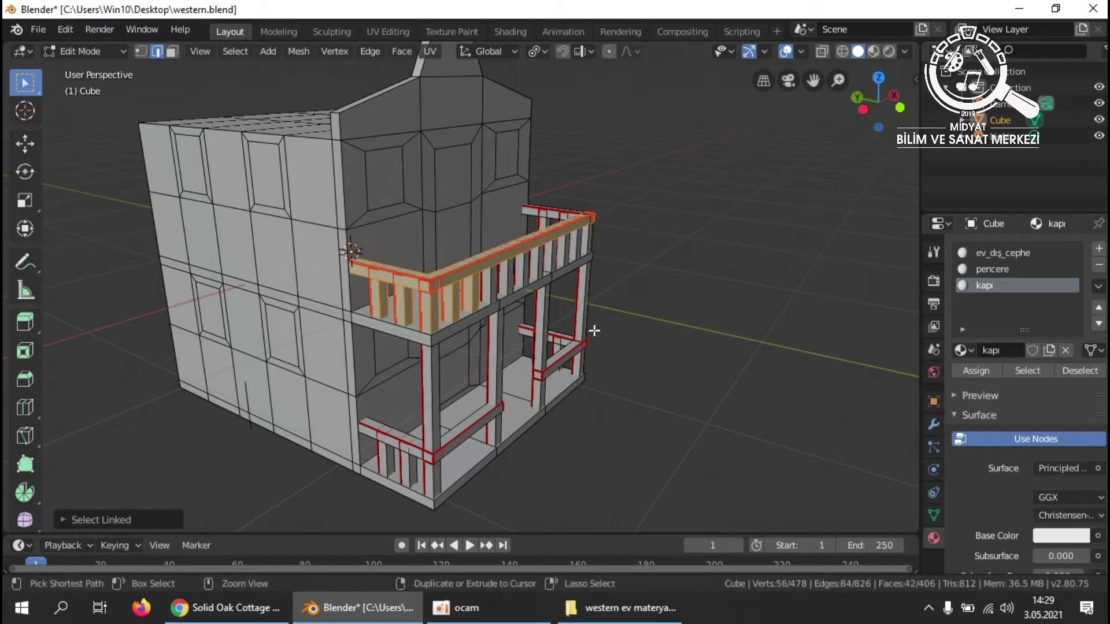
Add the remaining front balusters and the far corner post of the balcony railing to the selection.
scroll(594, 330, "up", 4)
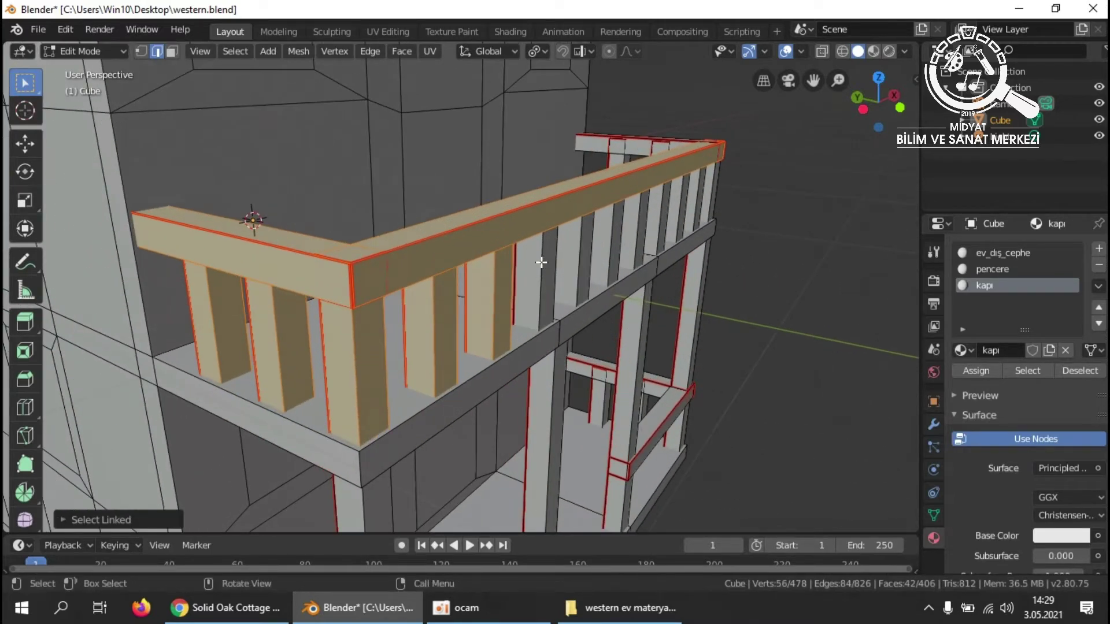
key("l")
key("l")
key("l")
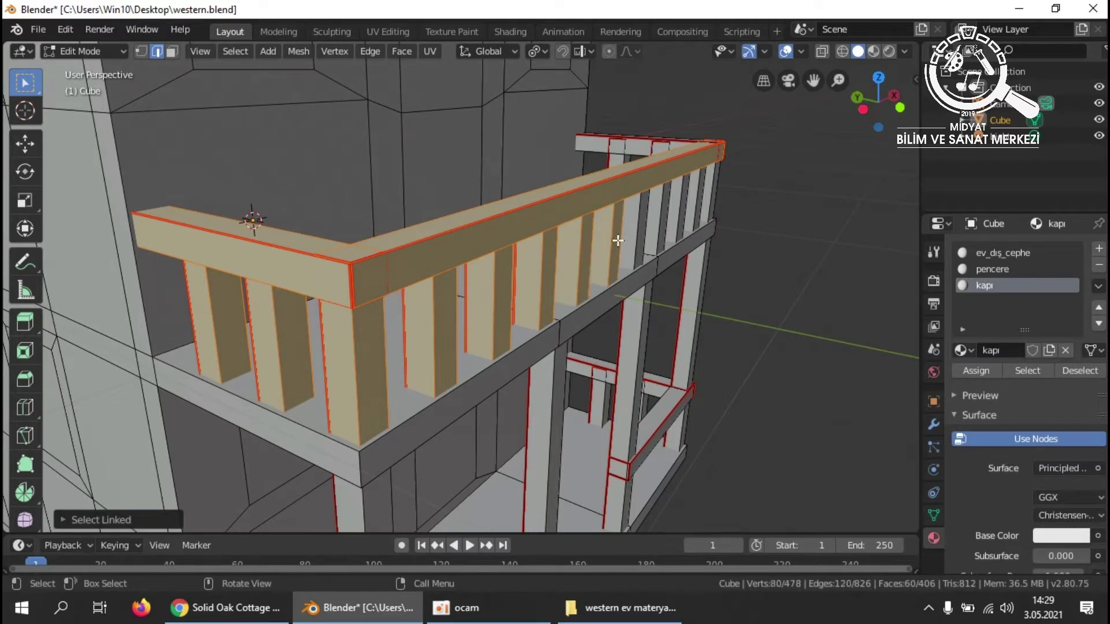
key("l")
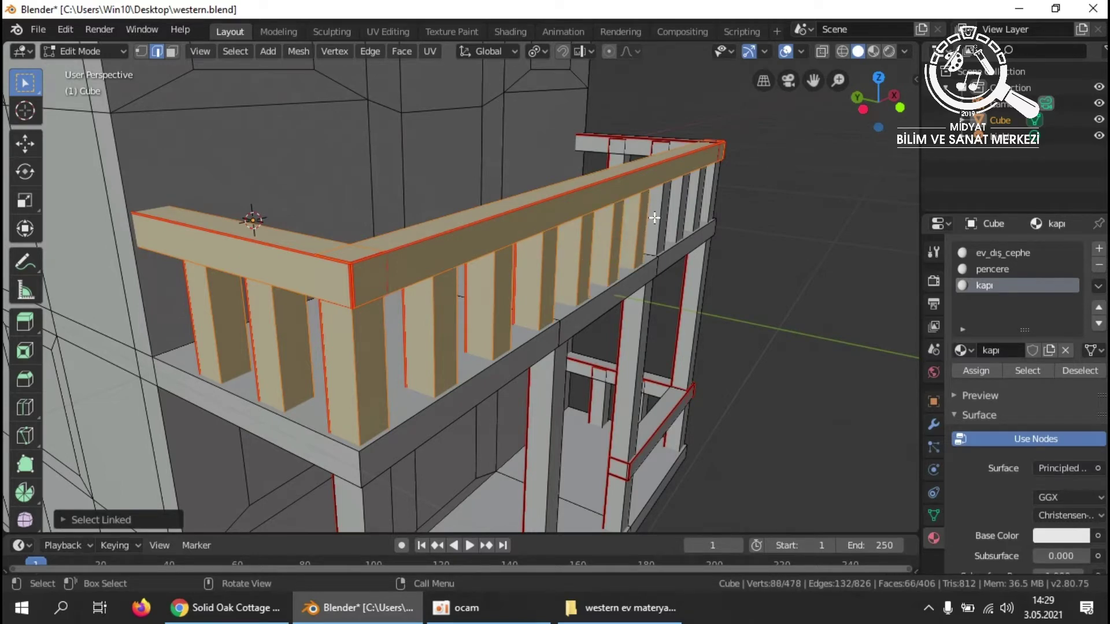
key("l")
key("l")
key("l")
key("l")
Add the handrail and two balusters of the balcony's opposite side railing to the selection.
middle_click_drag(827, 267, 810, 322)
scroll(761, 319, "up", 5)
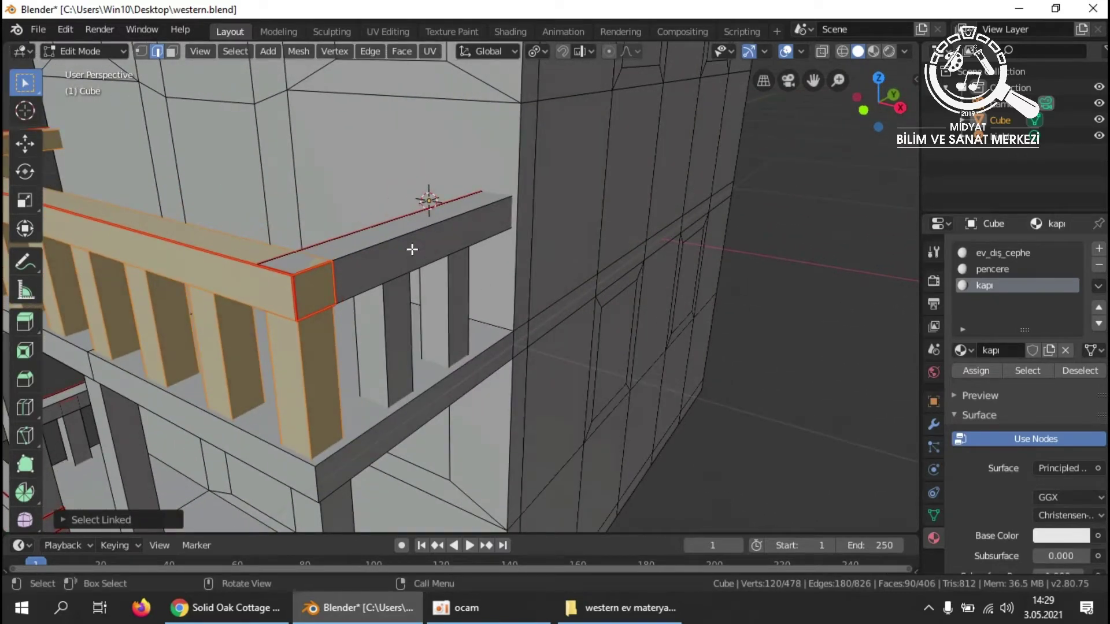
key("l")
key("l")
key("l")
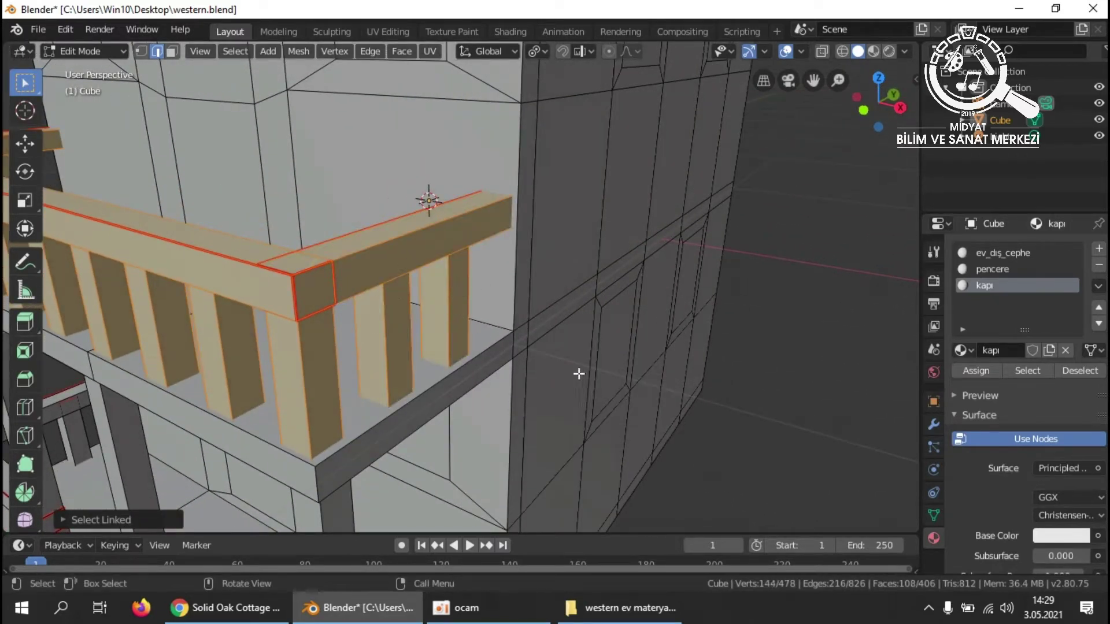
On this side of the ground-floor porch, add the side rail, its two balusters, the corner post, front rail and inner post to the selection.
middle_click_drag(584, 426, 684, 456)
key("l")
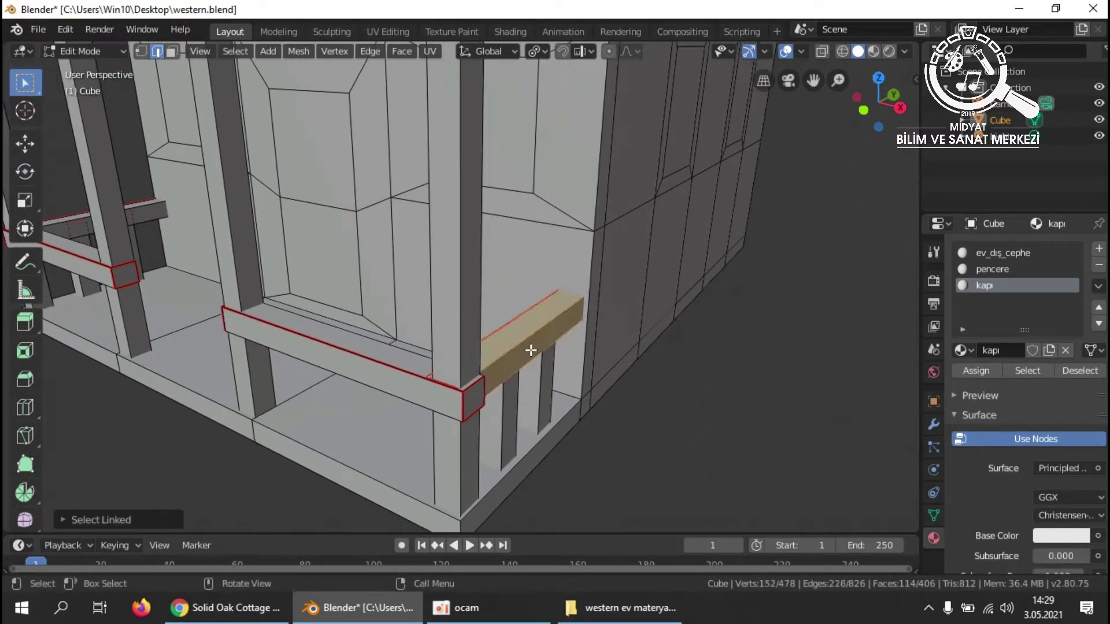
key("l")
key("l")
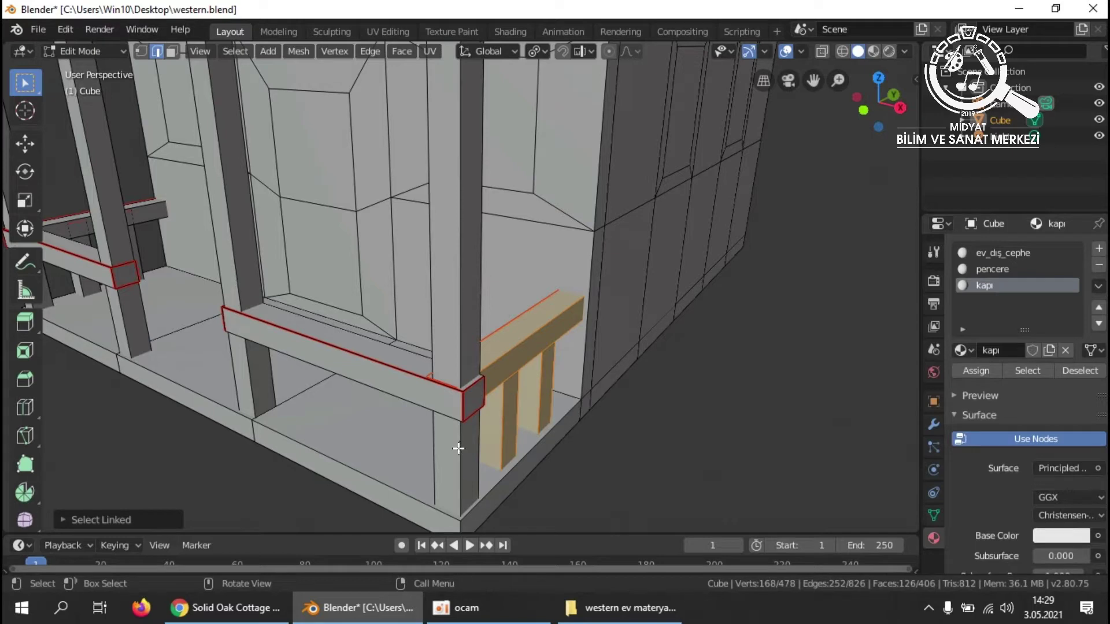
key("l")
key("l")
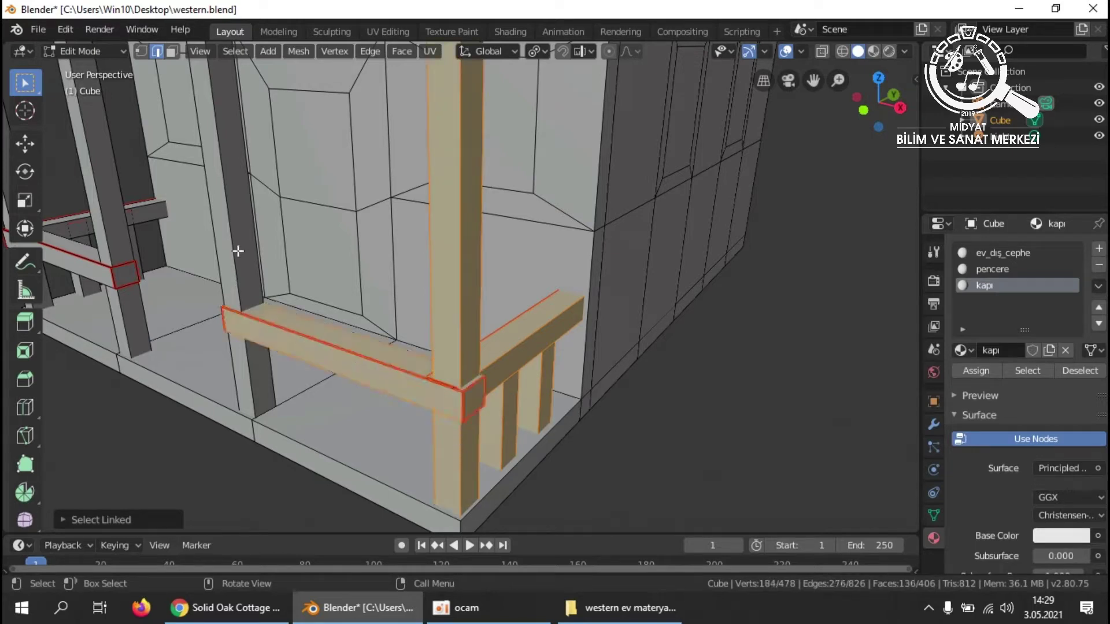
key("l")
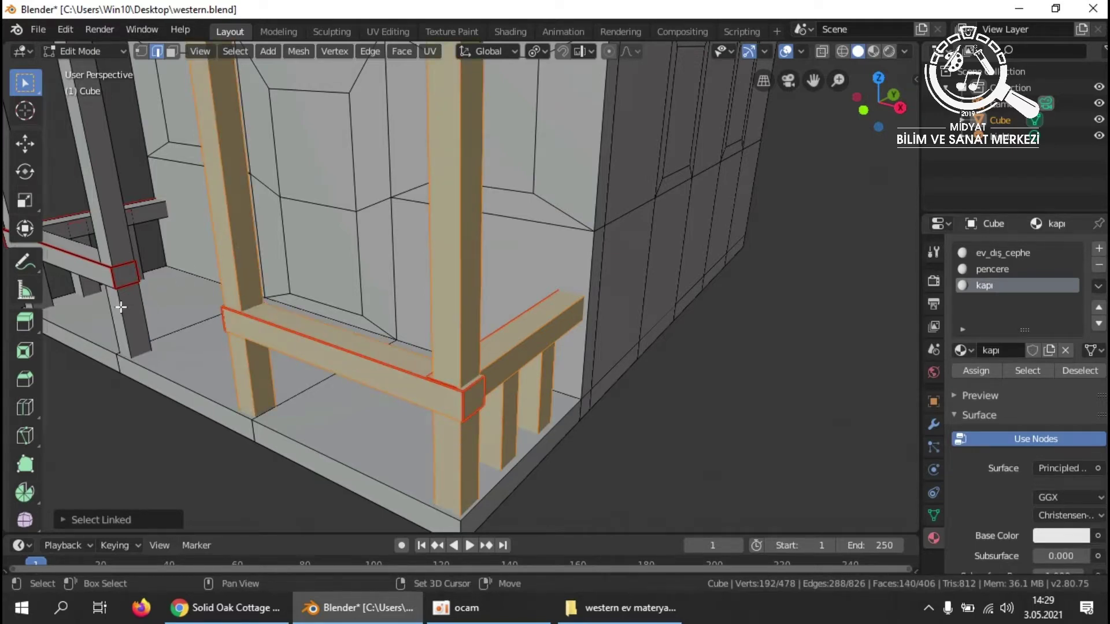
Add the inner post, corner post, front rail, side rail and balusters at the porch's other end to the selection.
middle_click_drag(113, 397, 166, 401, "shift")
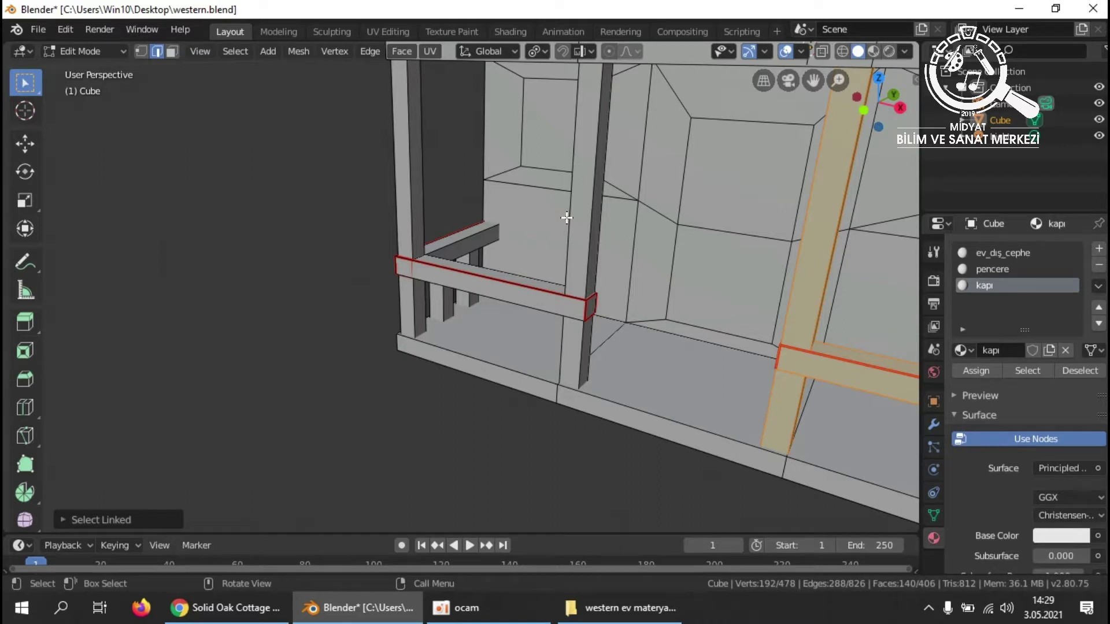
key("l")
key("l")
key("l")
key("l")
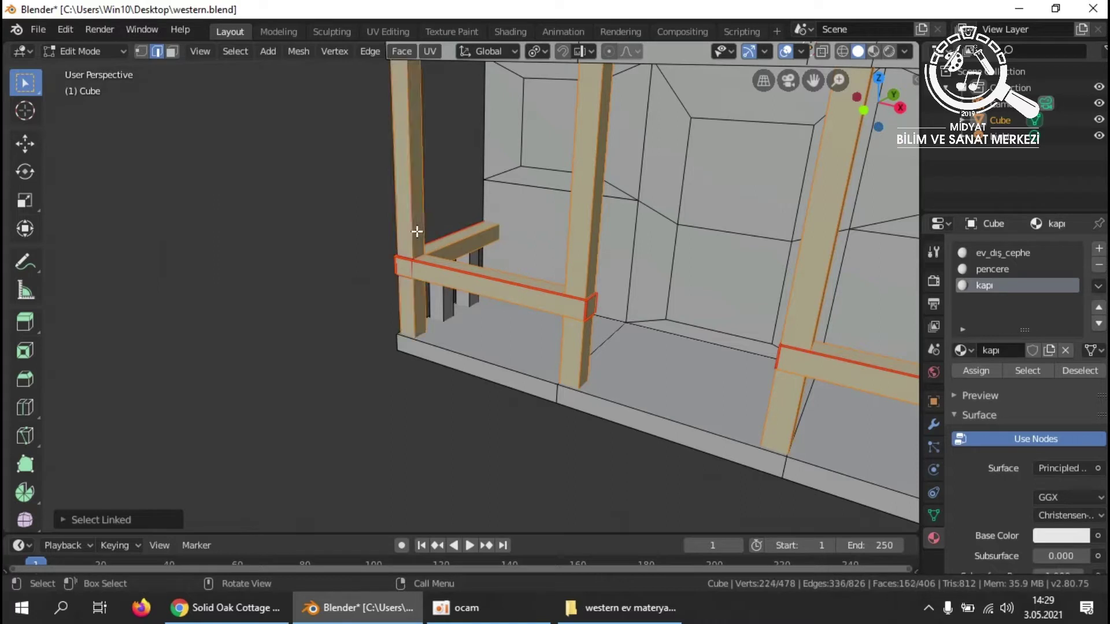
key("l")
key("l")
Create a fourth material named parmaklık and assign it to the selected railings and posts.
scroll(470, 255, "down", 5)
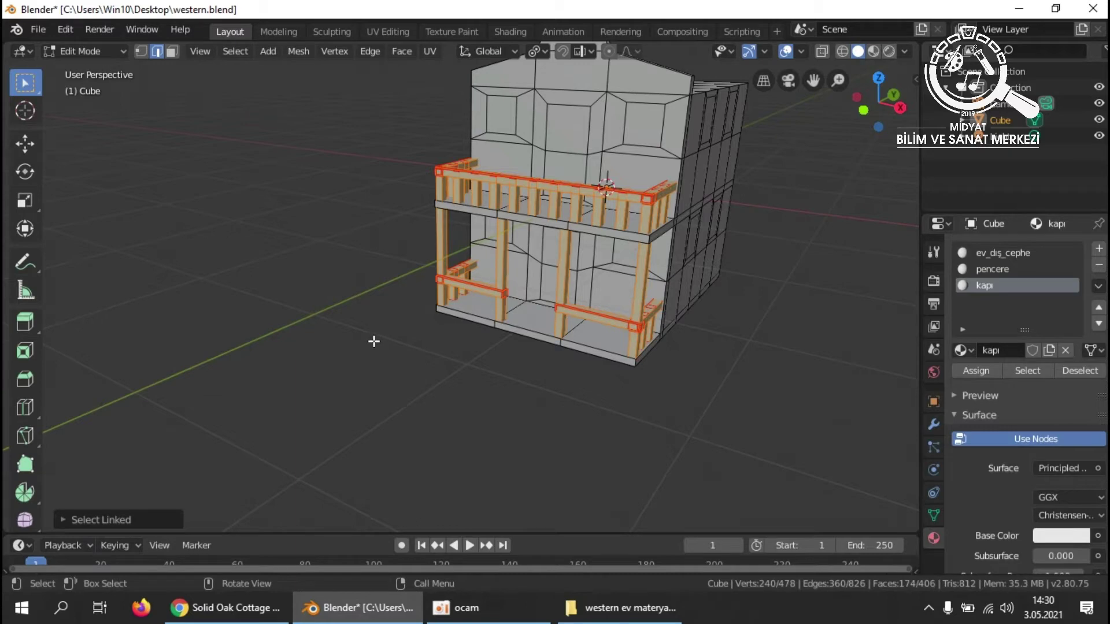
middle_click_drag(352, 327, 442, 321)
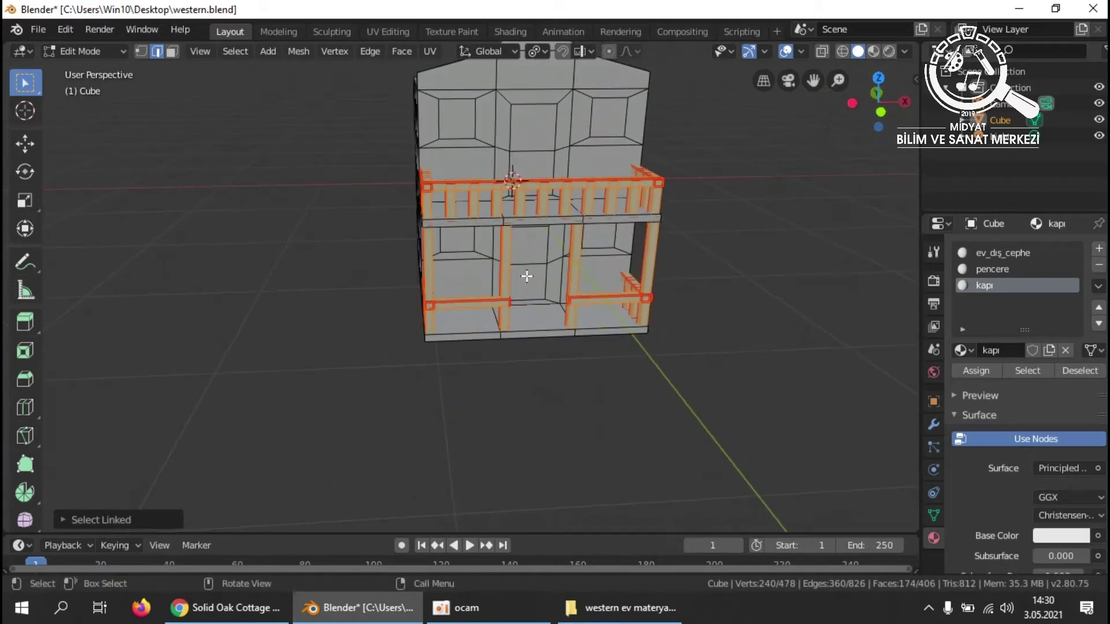
left_click(1100, 253)
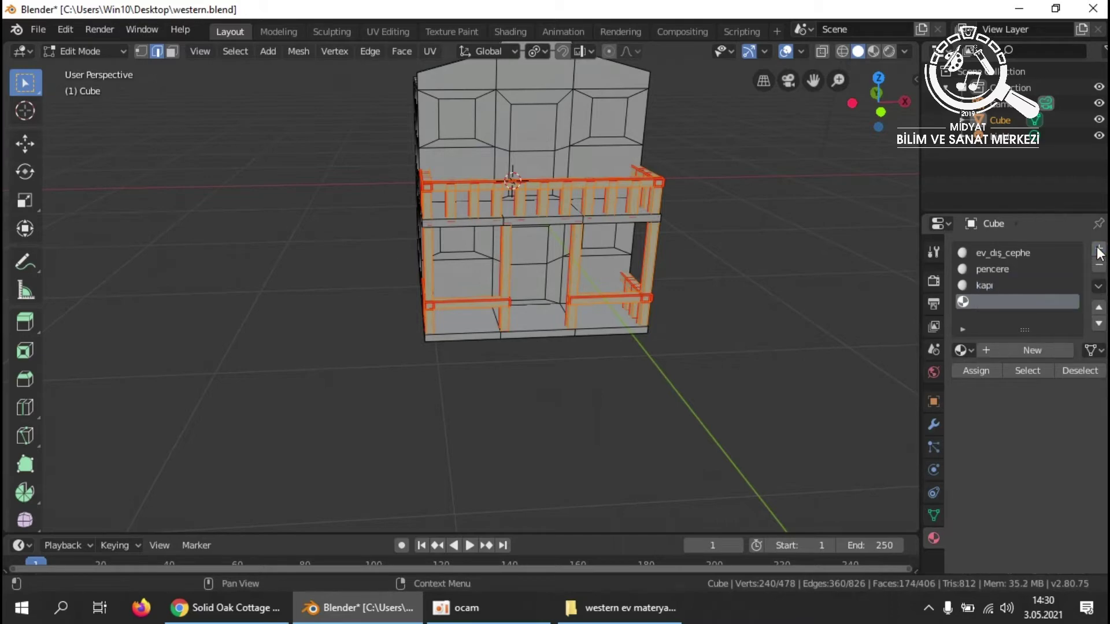
left_click(1022, 354)
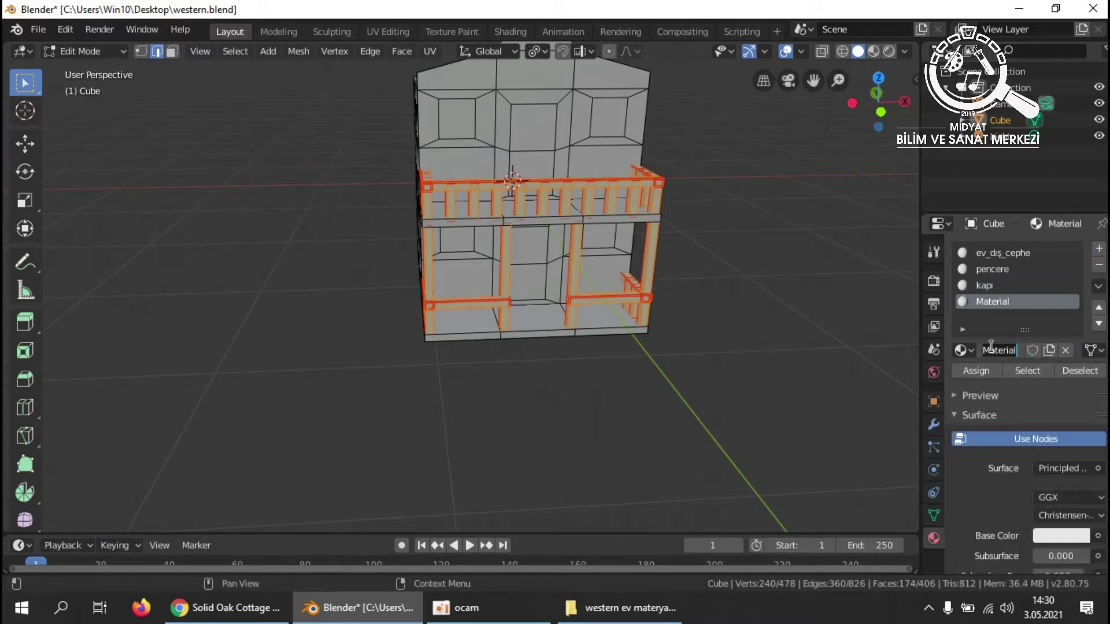
type("p")
type("armaklık")
key("Return")
left_click(976, 372)
Turn on the Screencast Keys display in the viewport.
key("n")
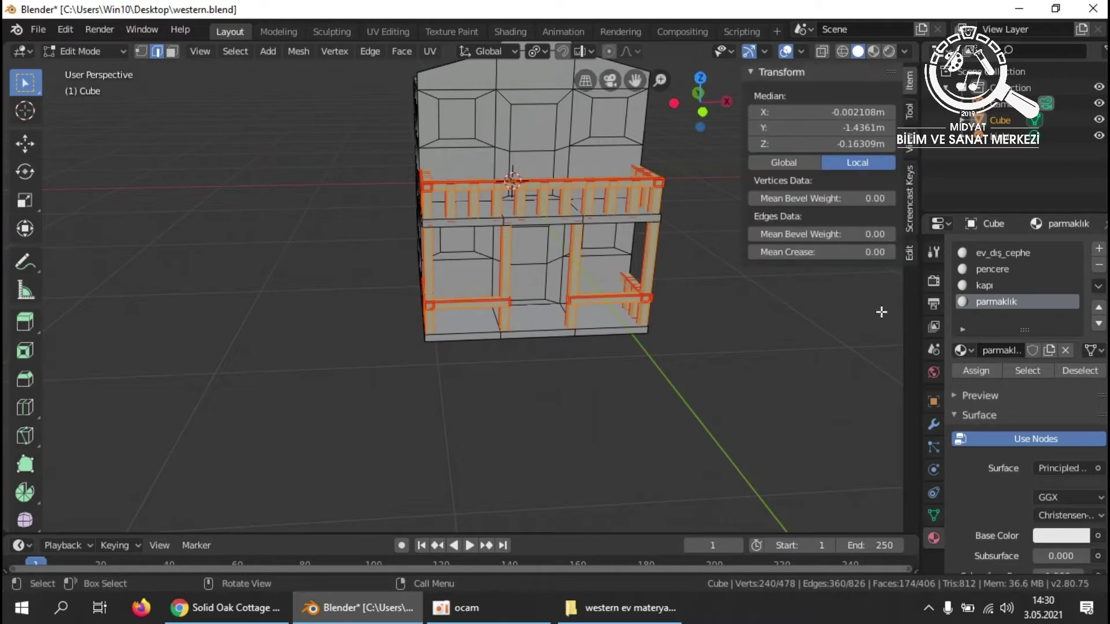
left_click(911, 206)
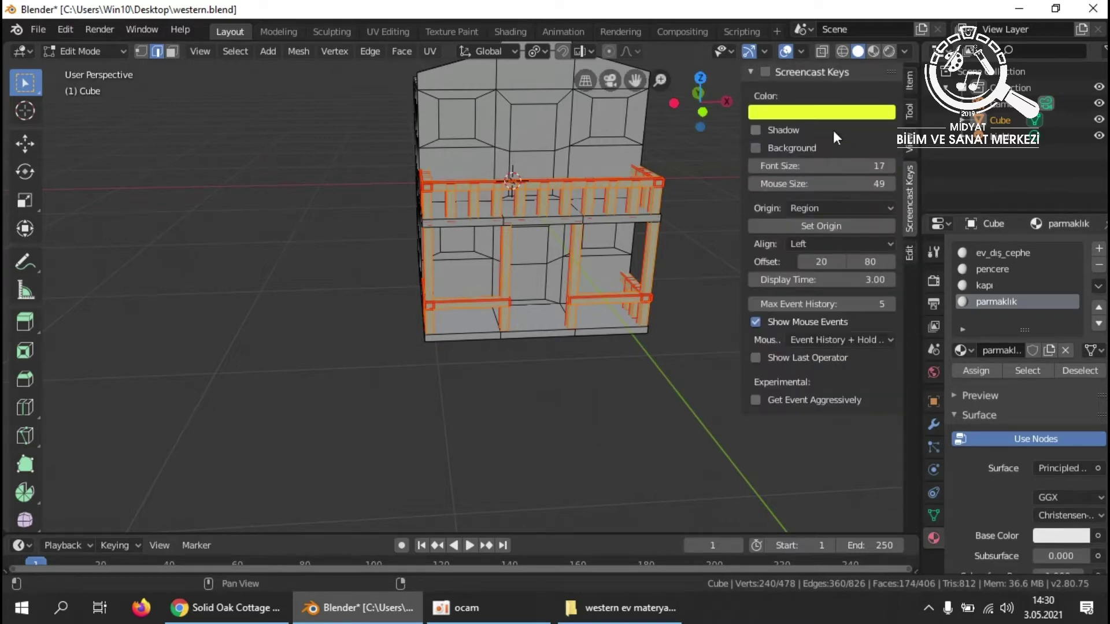
left_click(754, 70)
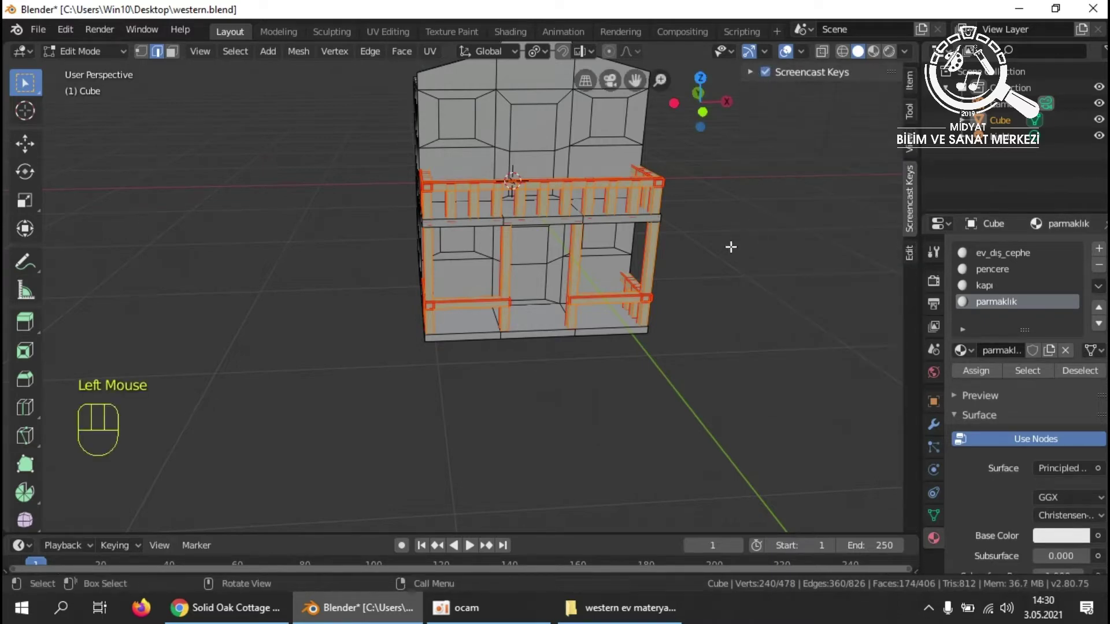
key("n")
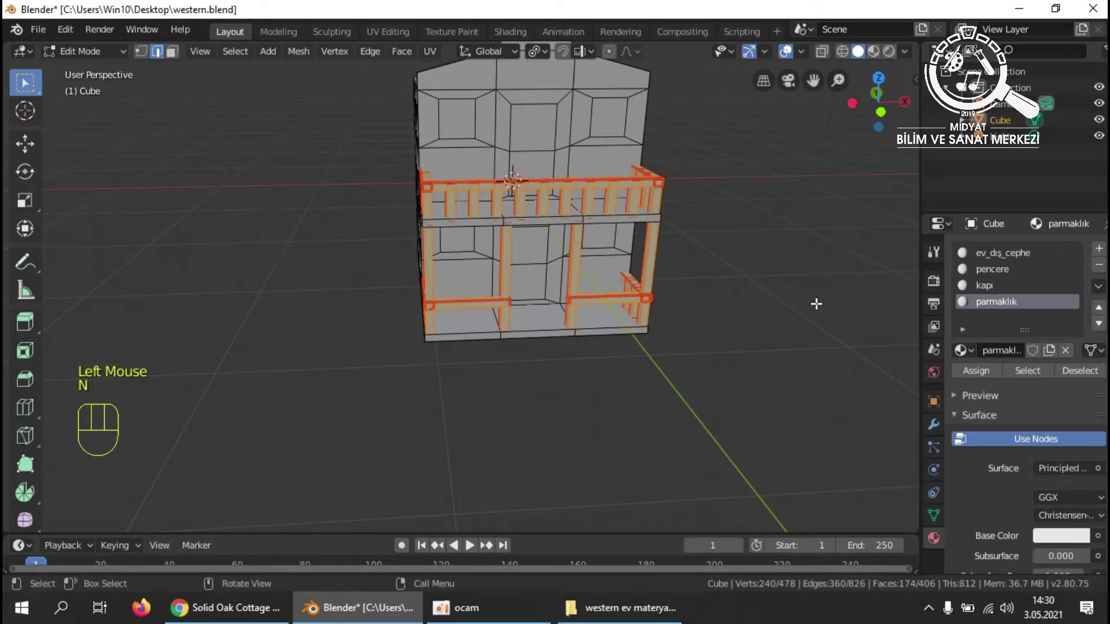
Clear the railing selection, then highlight the faces assigned to ev_dış_cephe to check them and deselect them.
left_click(793, 408)
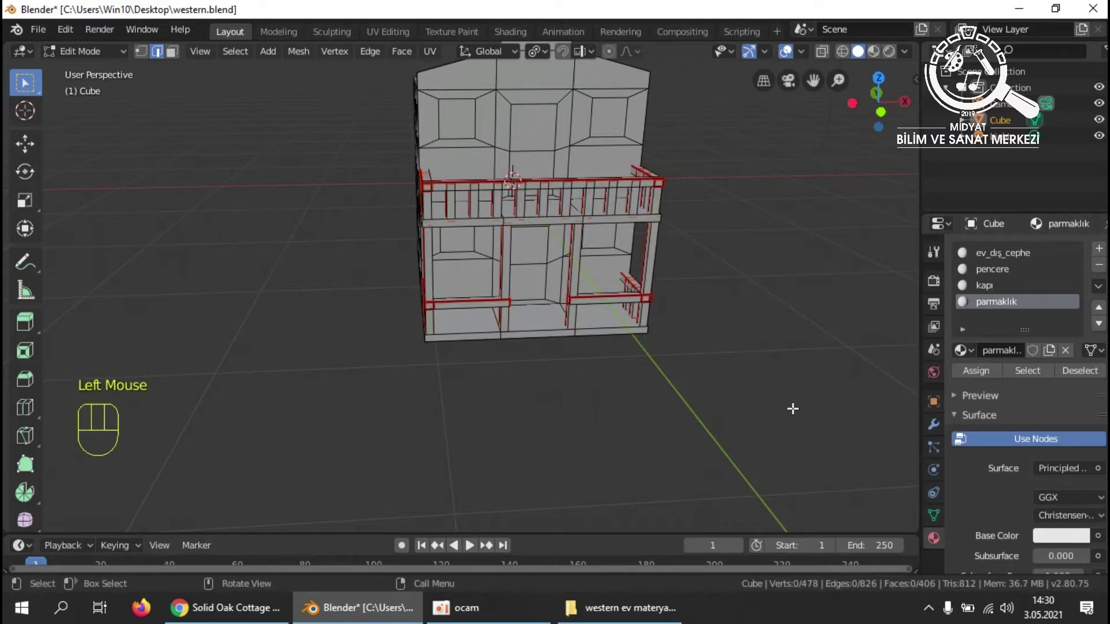
left_click(1007, 255)
left_click(1037, 375)
mouse_move(307, 342)
middle_mouse_down("shift")
mouse_move(230, 314)
mouse_move(220, 327)
mouse_move(537, 344)
mouse_move(659, 325)
mouse_move(729, 328)
mouse_move(671, 332)
mouse_move(479, 245)
mouse_move(277, 289)
mouse_move(237, 231)
mouse_move(265, 324)
mouse_move(323, 330)
middle_mouse_up("shift")
left_click(1093, 375)
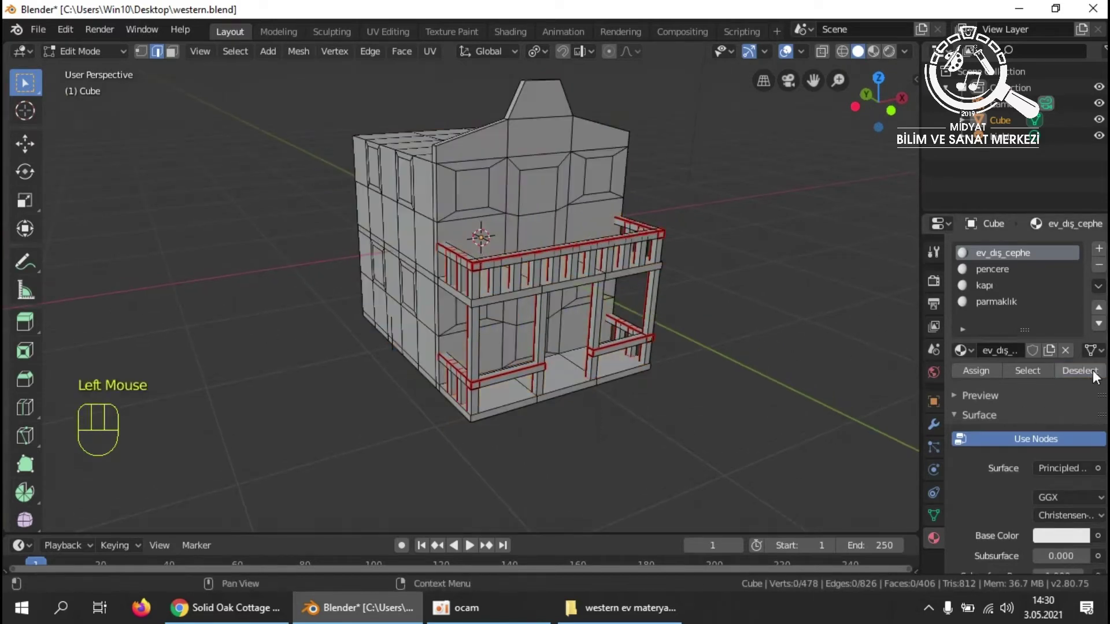
Check the faces assigned to pencere and to kapı by selecting and deselecting each material's faces.
left_click(985, 271)
left_click(1019, 372)
mouse_move(515, 426)
middle_mouse_down()
mouse_move(684, 393)
mouse_move(223, 376)
mouse_move(379, 404)
mouse_move(637, 424)
mouse_move(525, 416)
middle_mouse_up()
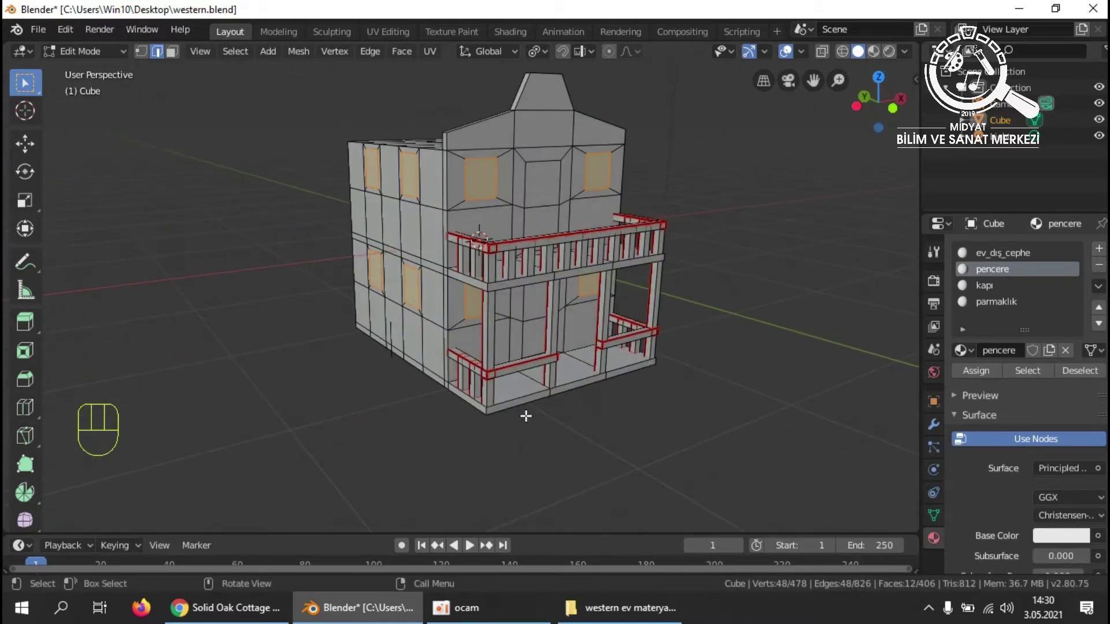
left_click(1083, 372)
left_click(991, 286)
left_click(1023, 369)
mouse_move(717, 432)
middle_mouse_down()
mouse_move(729, 436)
mouse_move(647, 422)
mouse_move(713, 435)
middle_mouse_up()
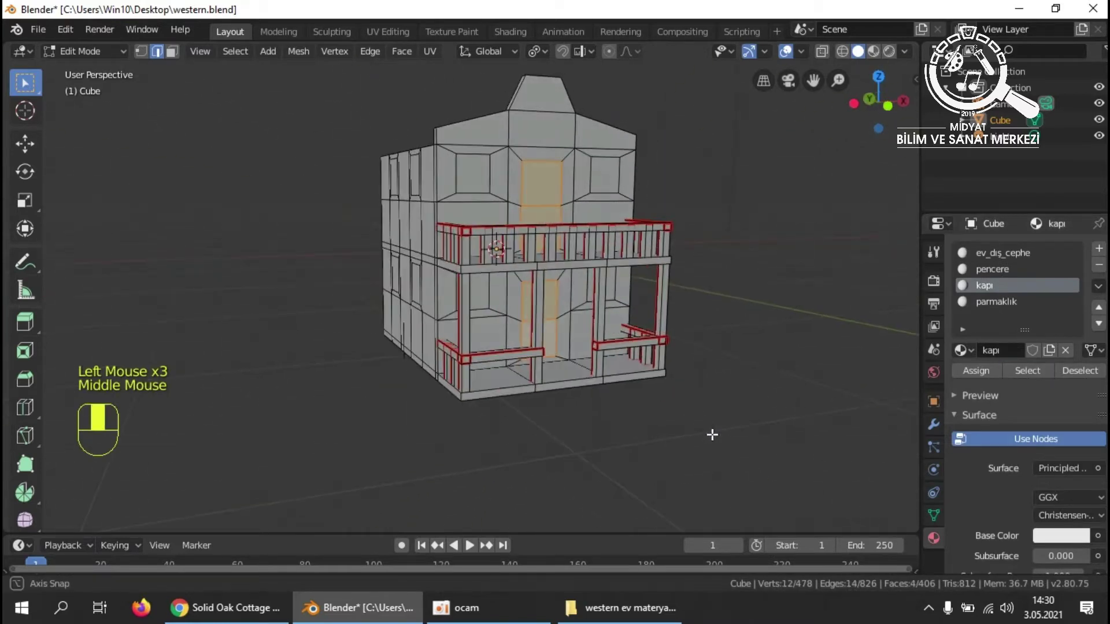
left_click(1081, 371)
Select the faces assigned to parmaklık to check the railings and posts, then clear the selection.
left_click(991, 302)
left_click(1027, 370)
middle_click_drag(636, 323, 809, 359)
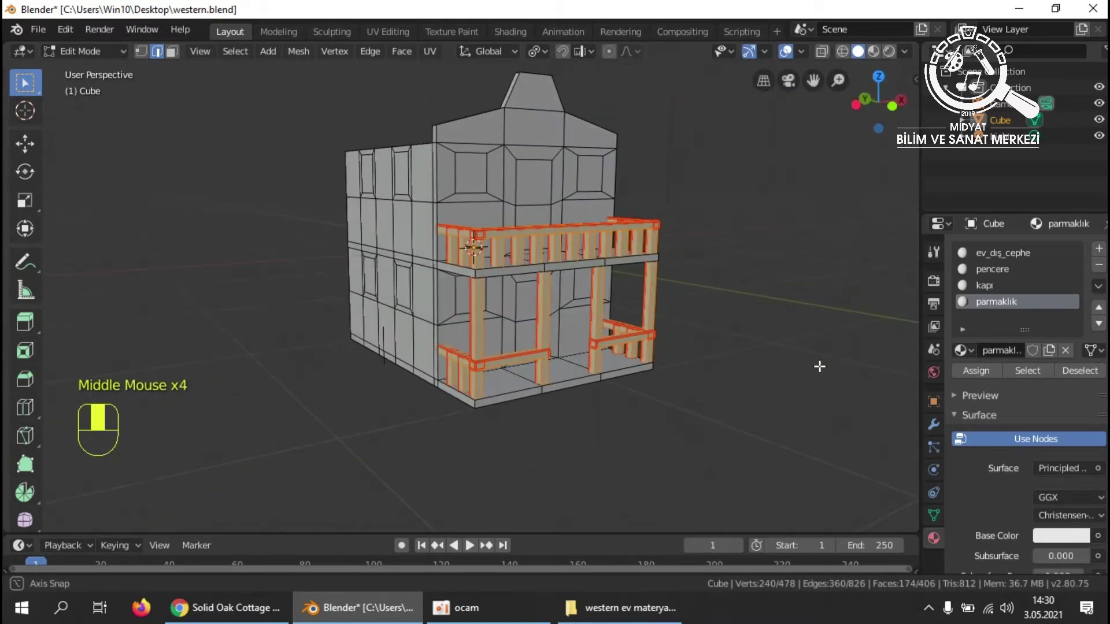
left_click(753, 353)
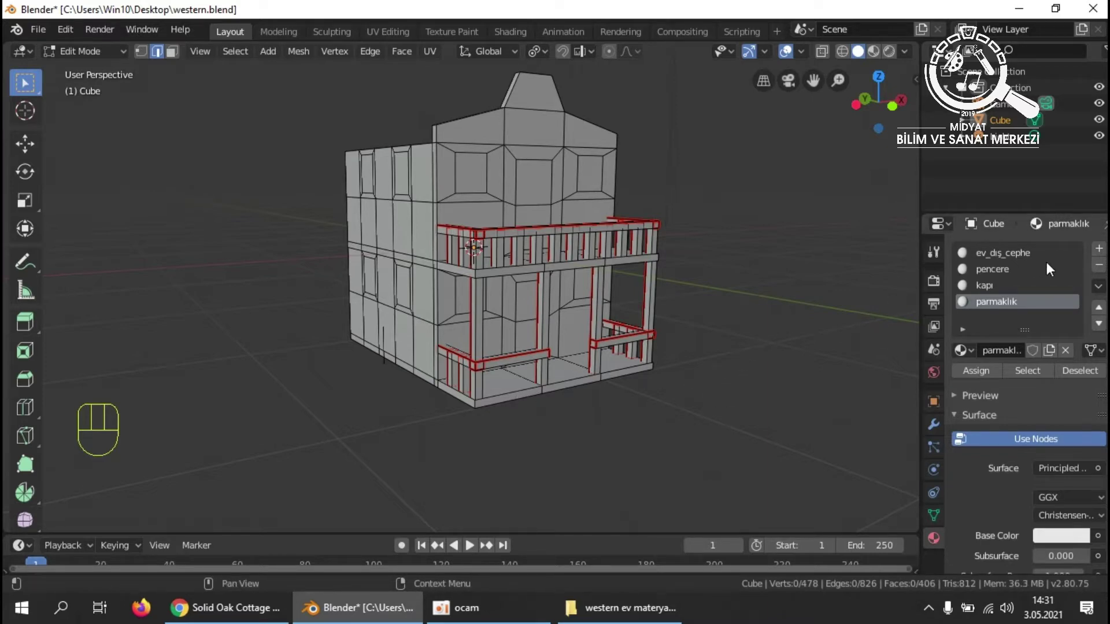
Set the base color of the ev_dış_cephe material to an Image Texture.
left_click(1026, 257)
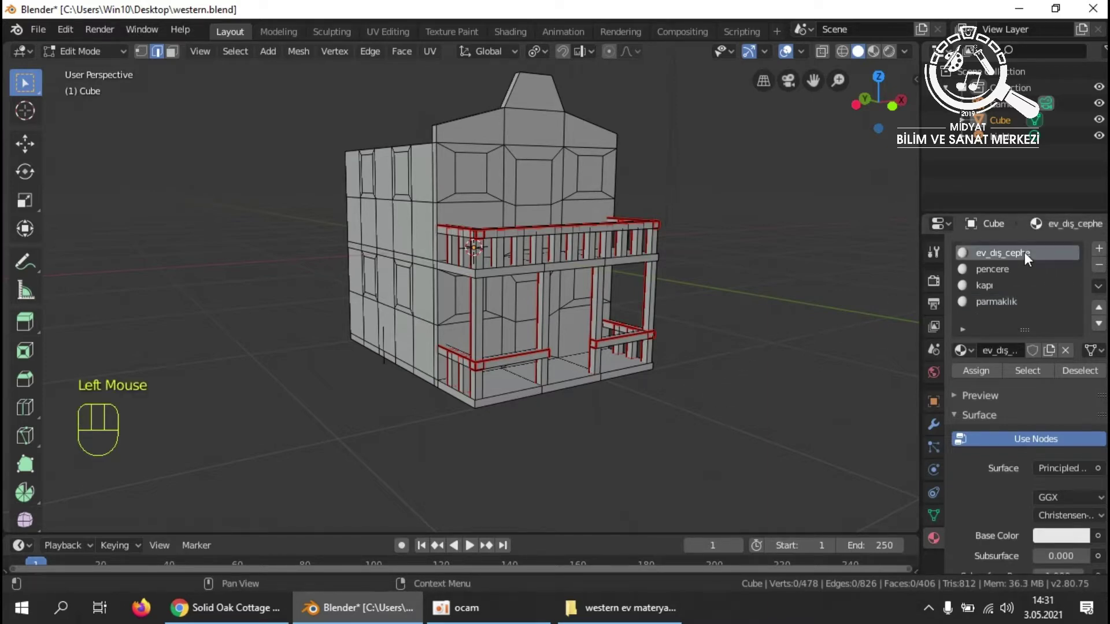
scroll(1022, 447, "down", 4)
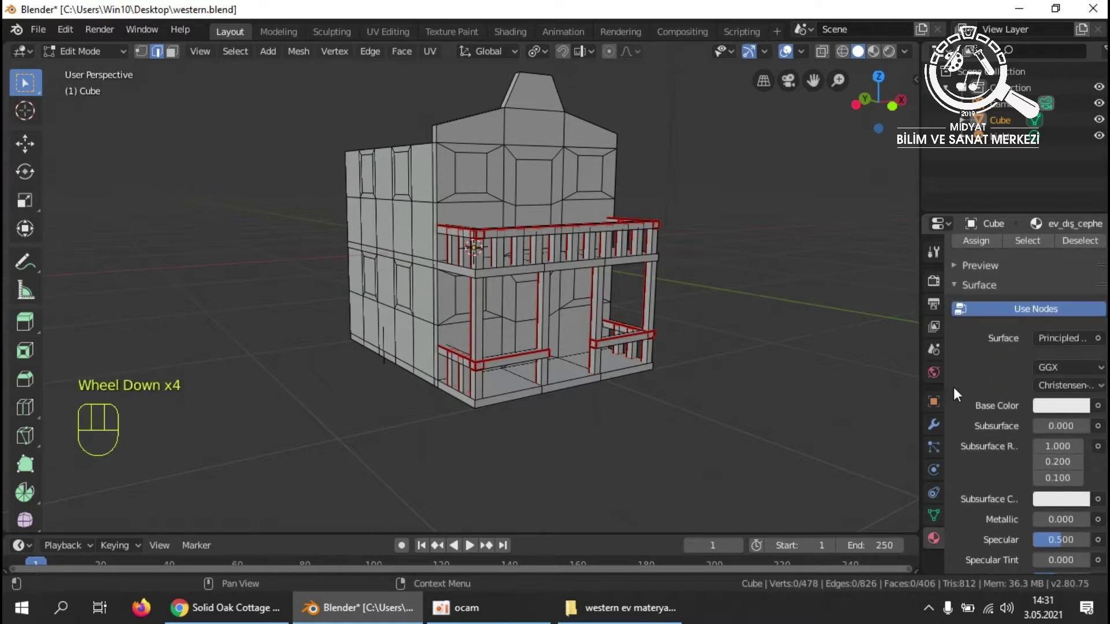
scroll(997, 457, "up", 5)
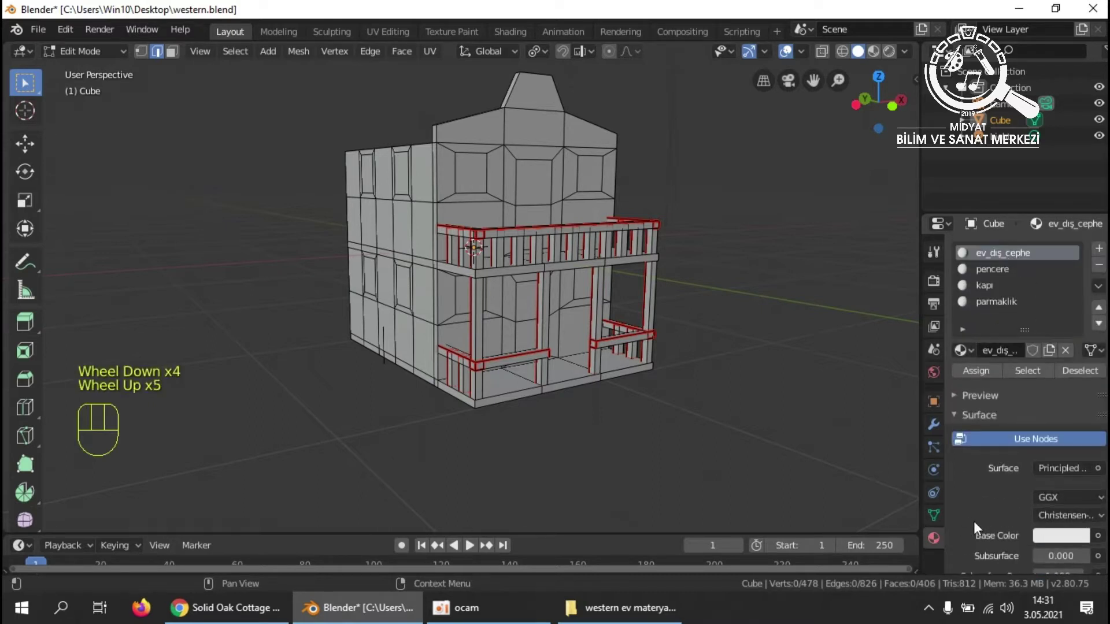
scroll(997, 498, "down", 2)
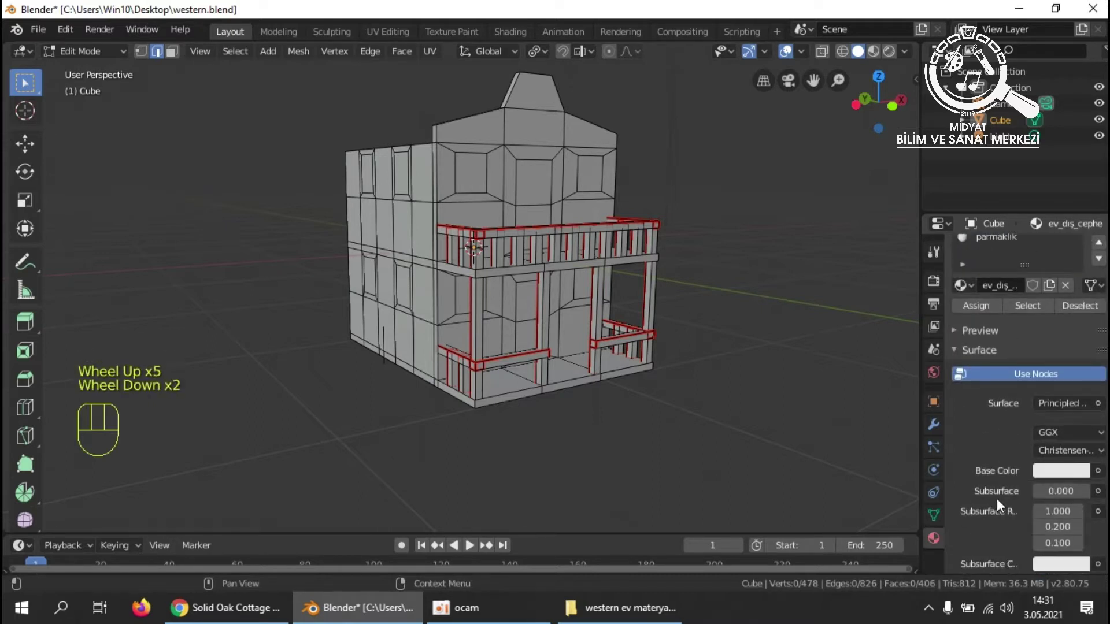
left_click(1099, 472)
left_click(792, 328)
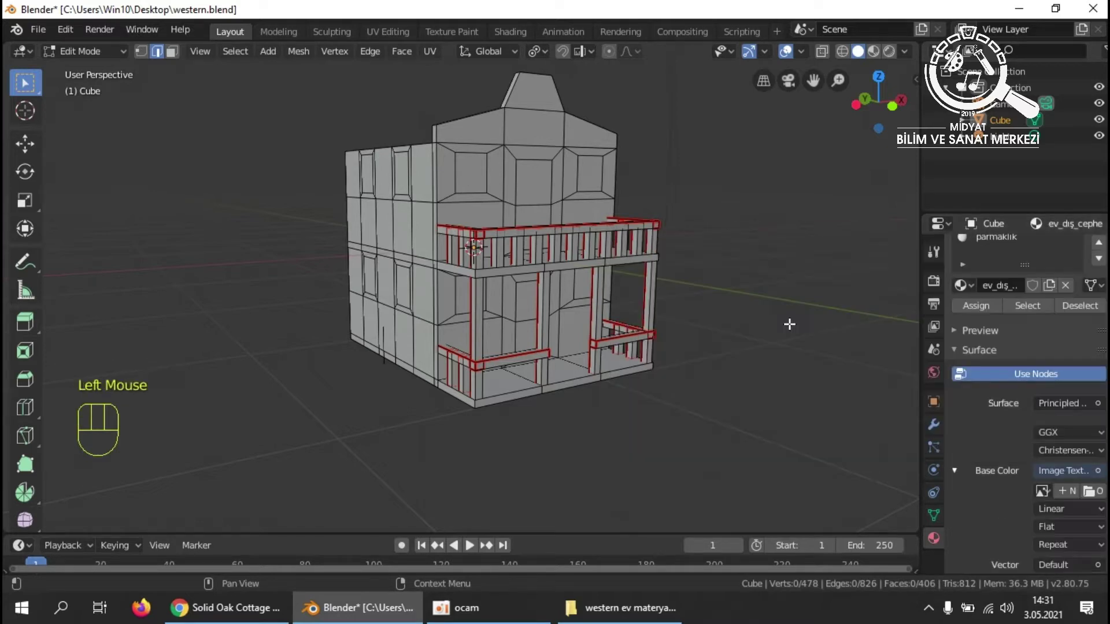
Show the image files as thumbnails and load Planks018_2K_Color.jpg from the western ev materyalleri folder into the exterior material's texture.
left_click(1097, 498)
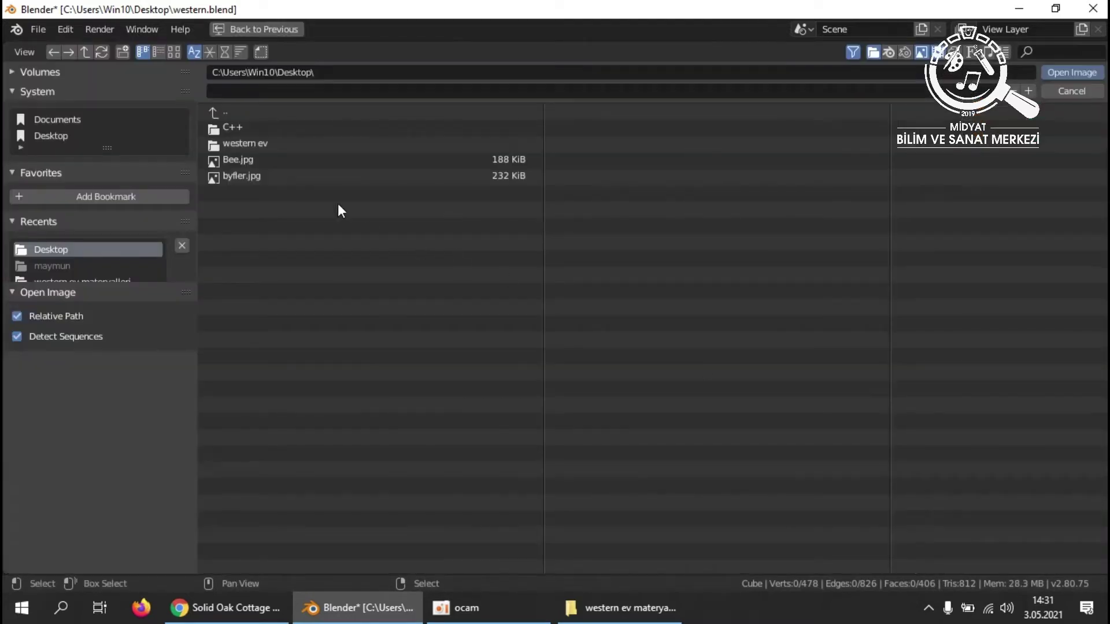
left_click(250, 144)
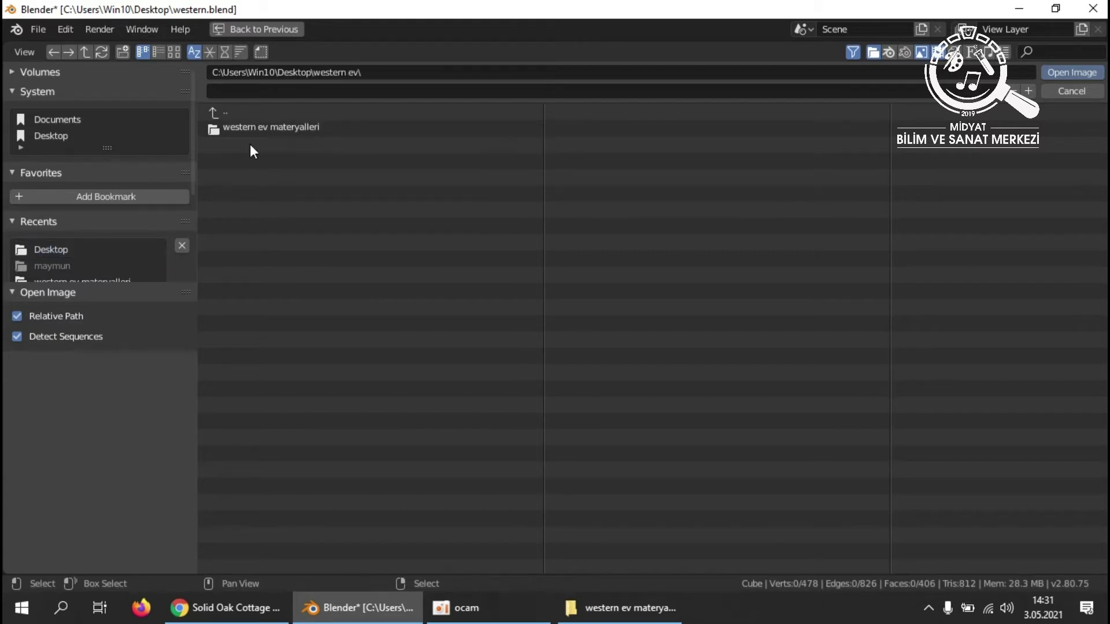
left_click(255, 129)
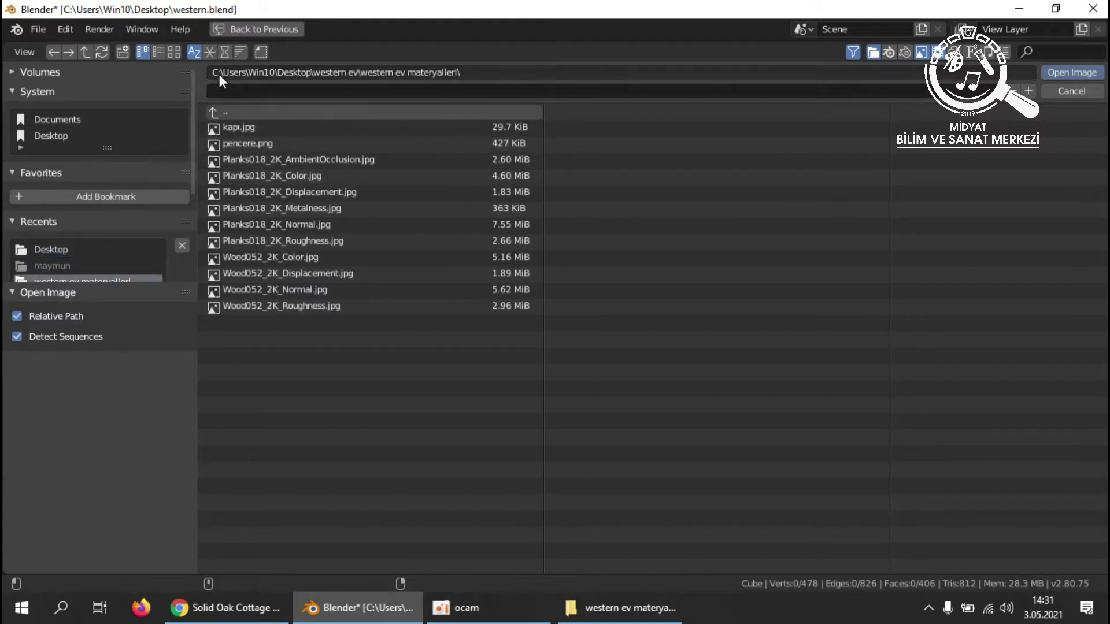
left_click(174, 51)
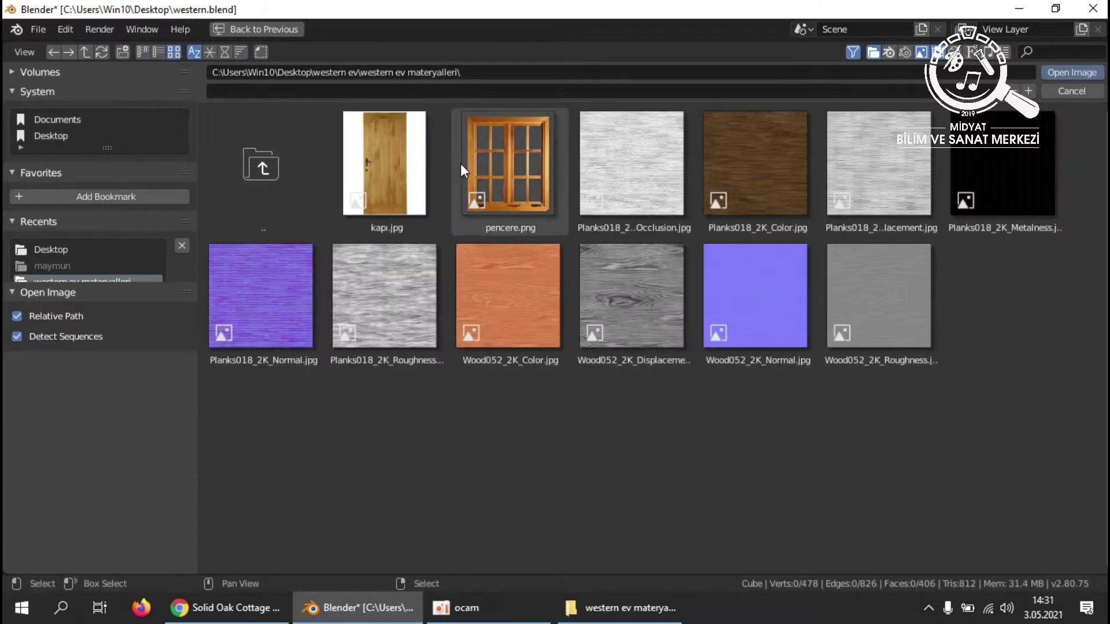
left_click(741, 172)
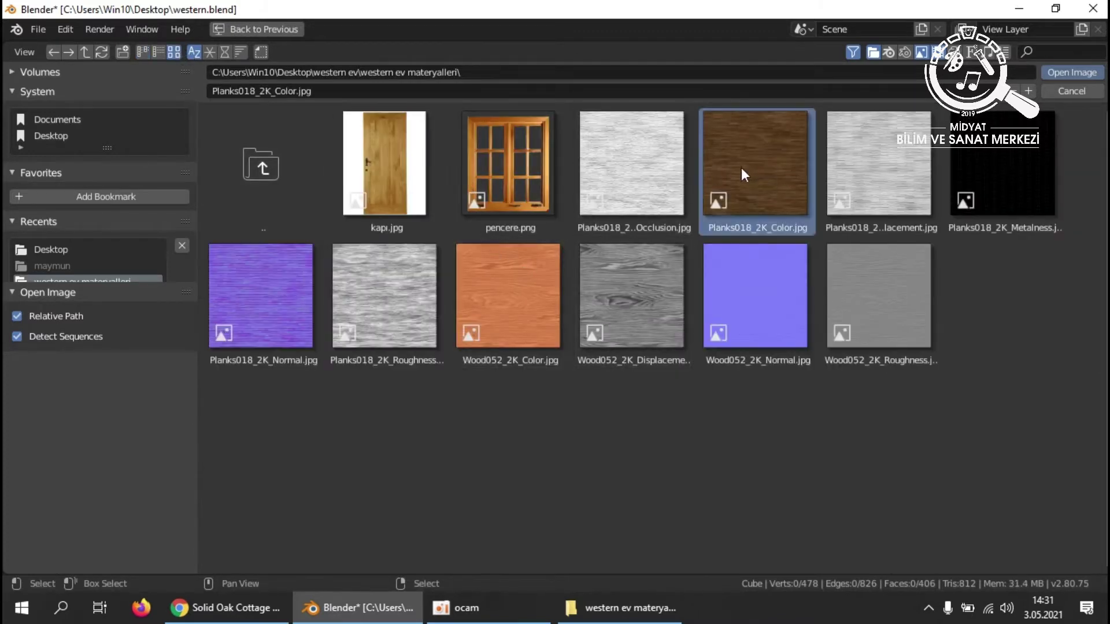
left_click(1073, 72)
Give the pencere material an Image Texture base color using pencere.png from western ev materyalleri, and switch the viewport to Look Dev shading.
scroll(991, 333, "up", 3)
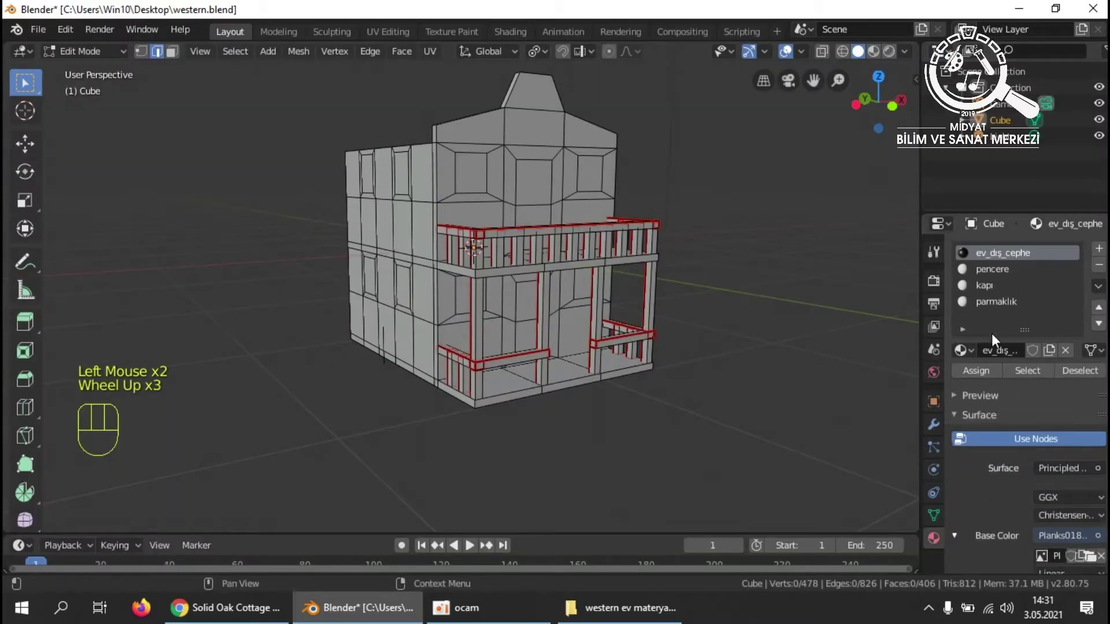
left_click(991, 268)
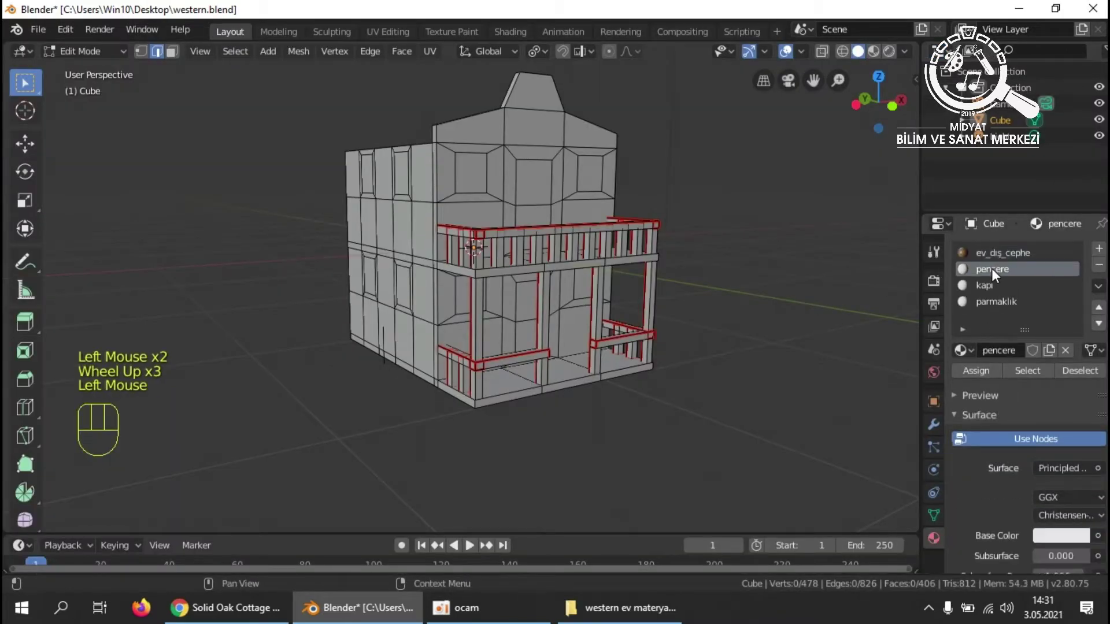
left_click(1098, 536)
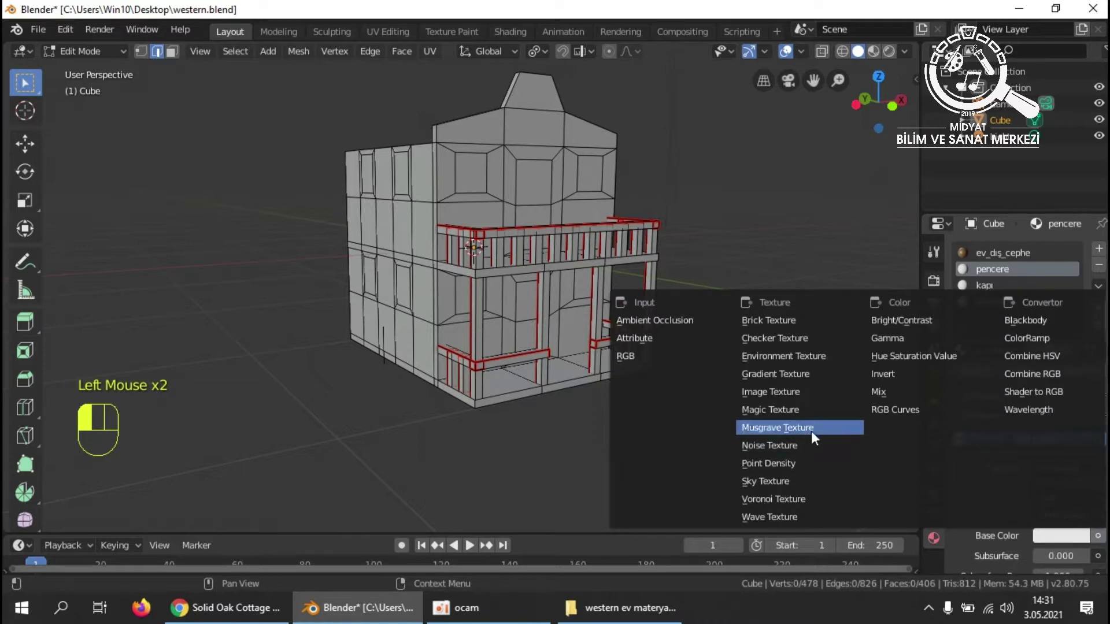
left_click(788, 392)
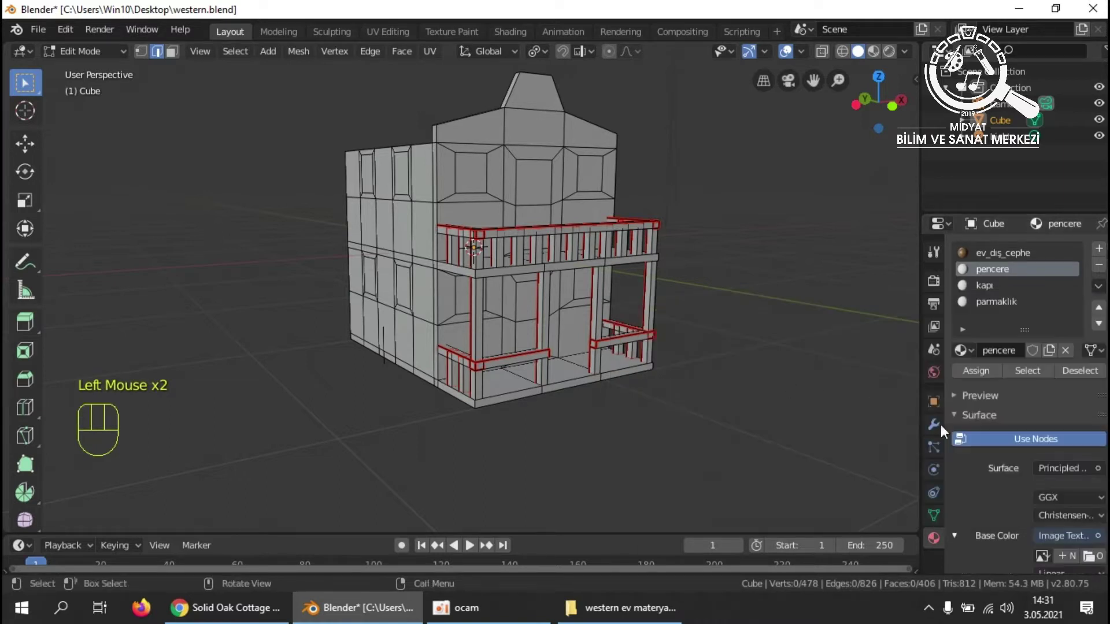
left_click(1099, 564)
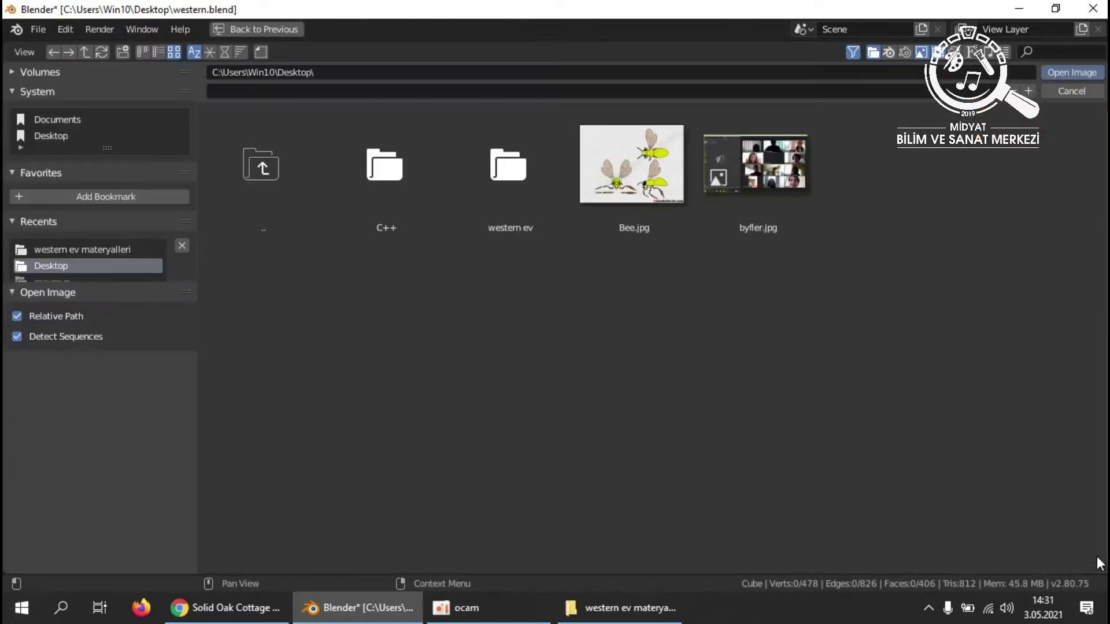
double_click(490, 155)
double_click(404, 157)
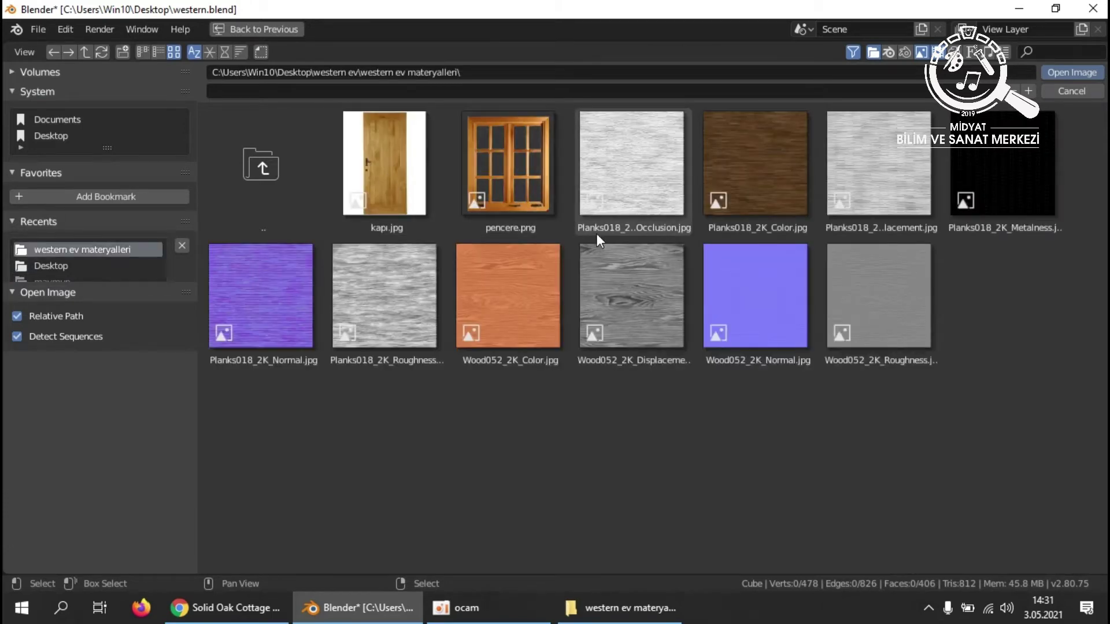
left_click(511, 161)
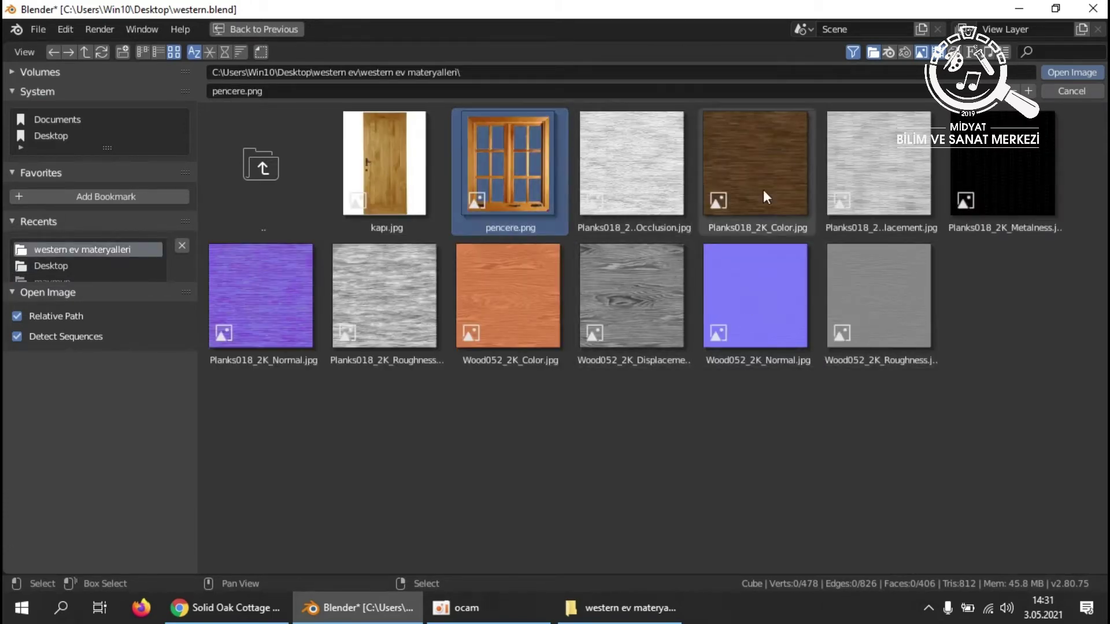
left_click(1063, 71)
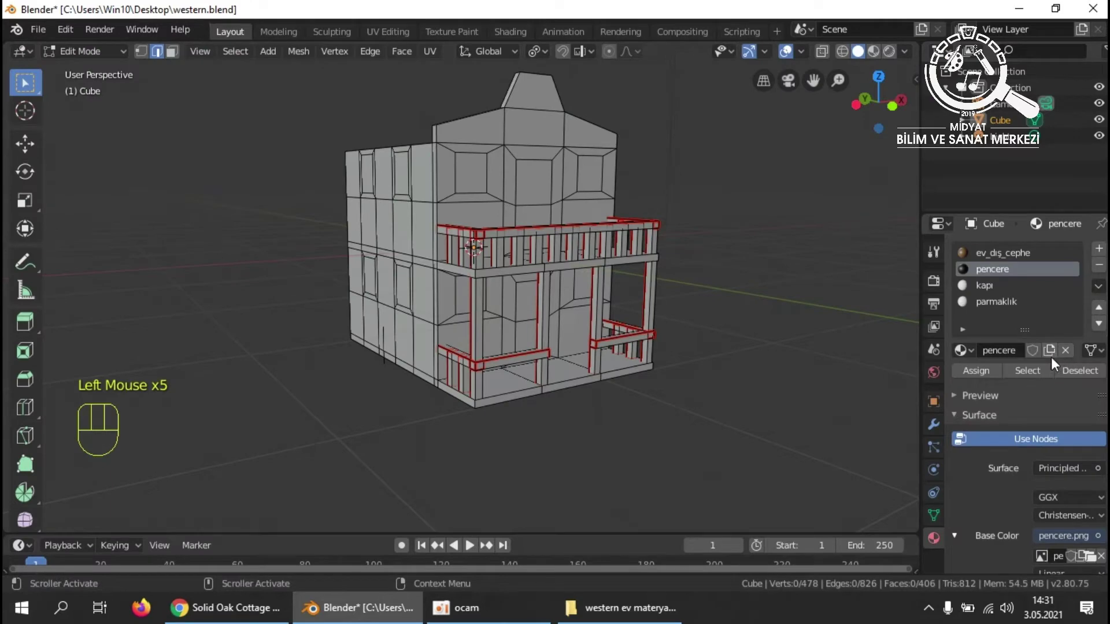
left_click(873, 51)
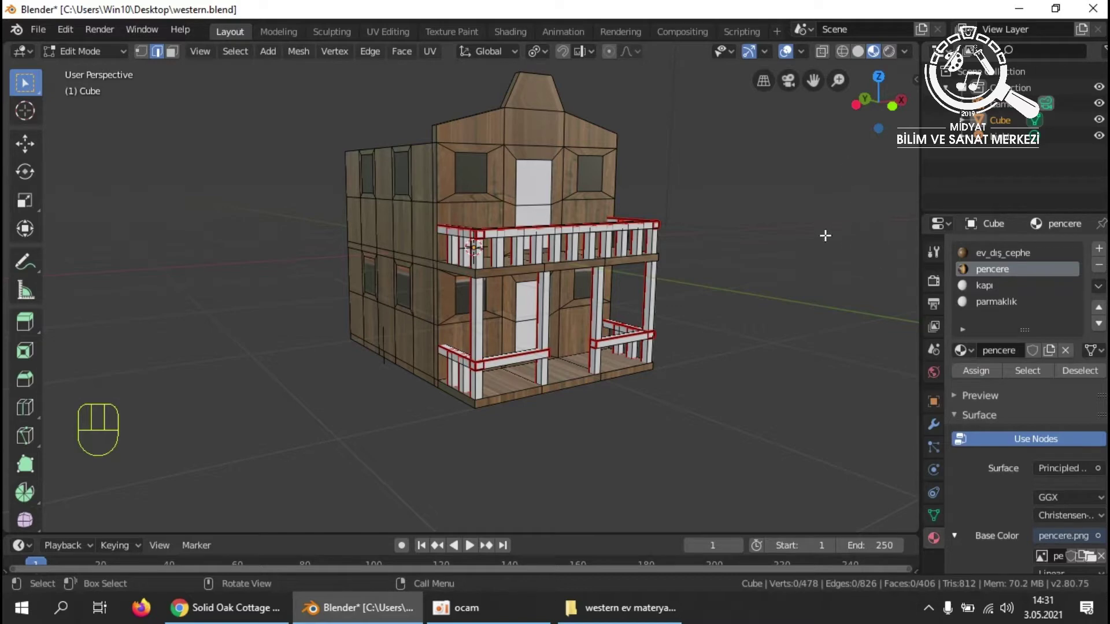
Give the kapı material an Image Texture base color using kapı.jpg from the western ev materyalleri folder.
left_click(985, 286)
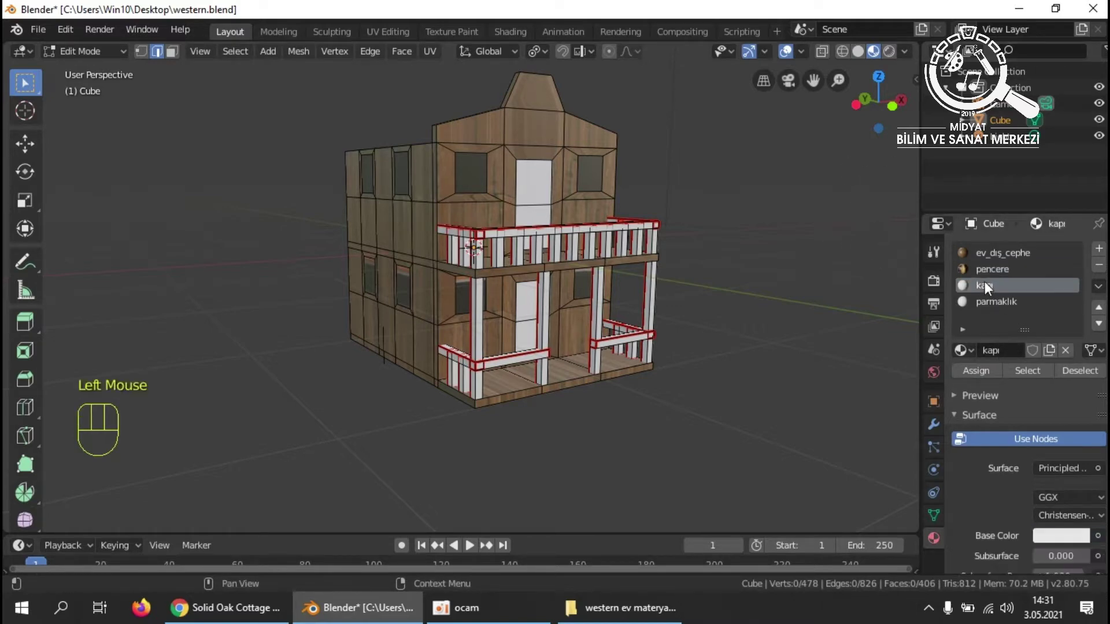
left_click(1098, 536)
left_click(769, 391)
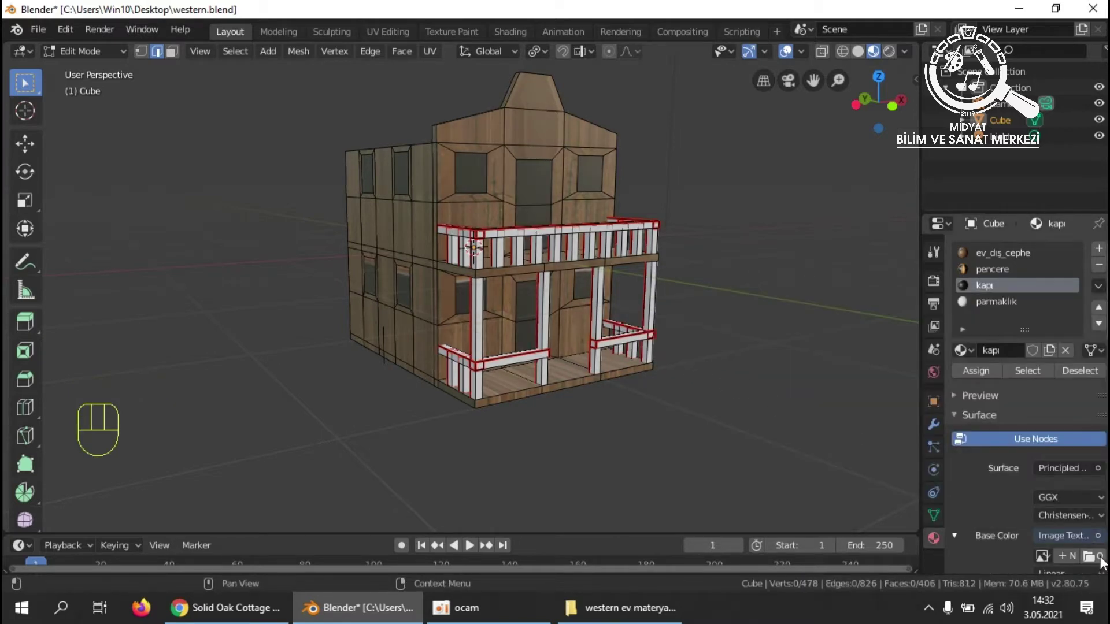
left_click(1092, 556)
double_click(501, 167)
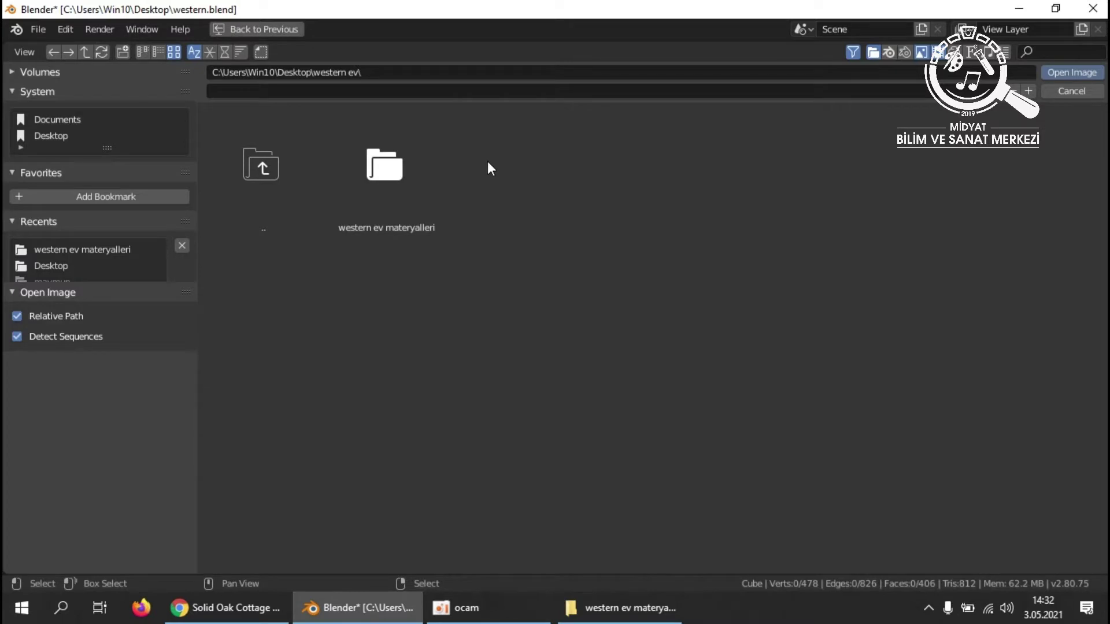
double_click(402, 168)
left_click(401, 170)
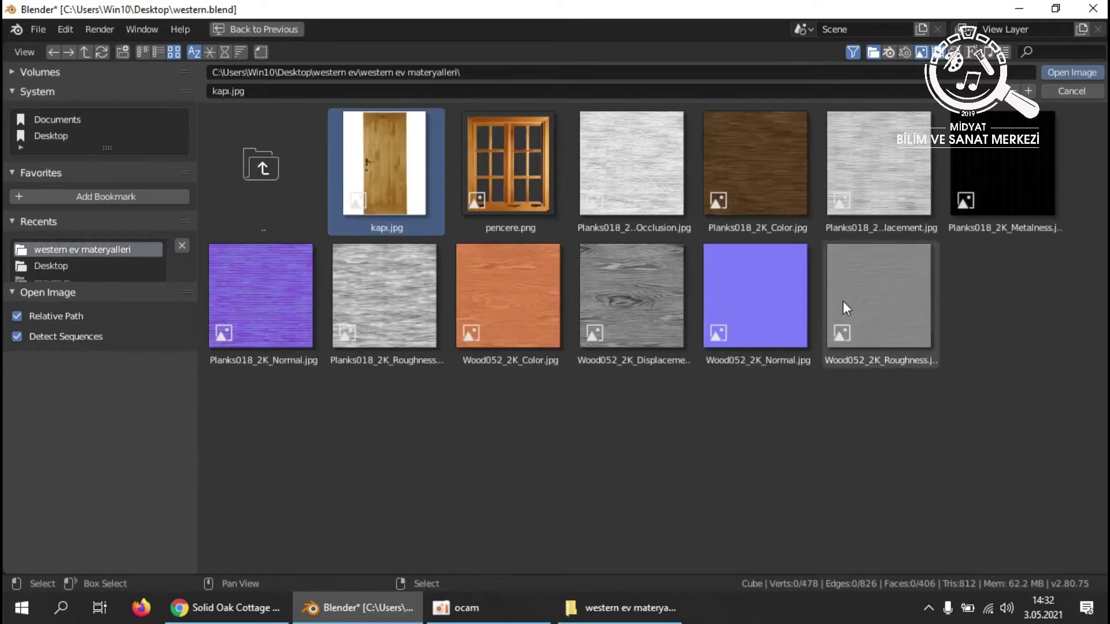
left_click(1064, 75)
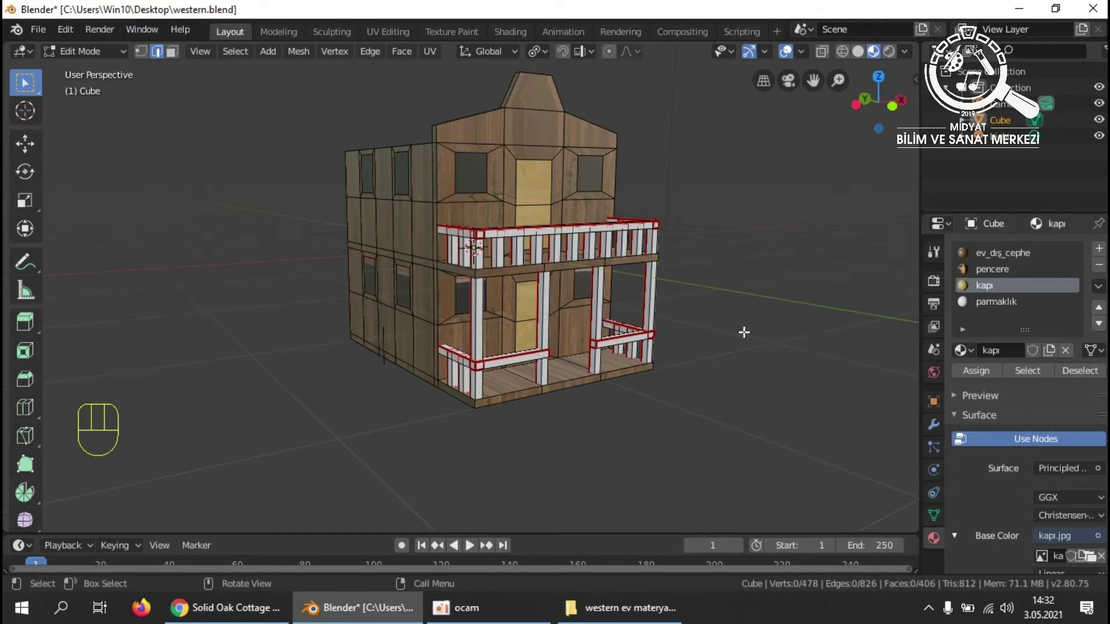
Give the parmaklık material an Image Texture base color using Wood052_2K_Color.jpg from the western ev materyalleri folder.
scroll(766, 318, "down", 3)
middle_click_drag(760, 317, 781, 324)
left_click(1010, 303)
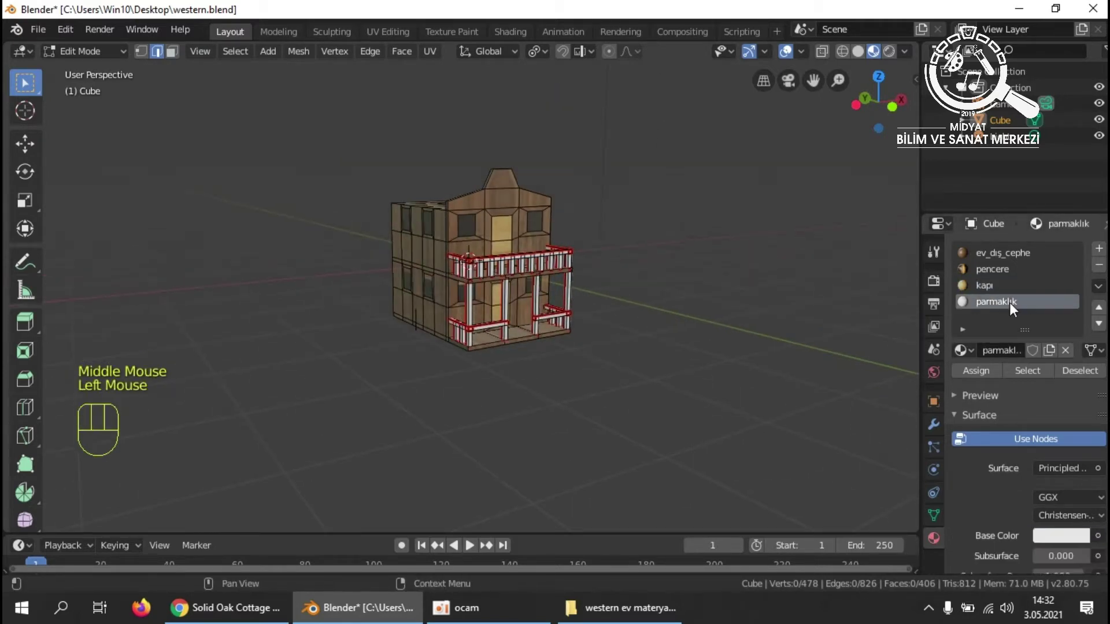
left_click(1098, 536)
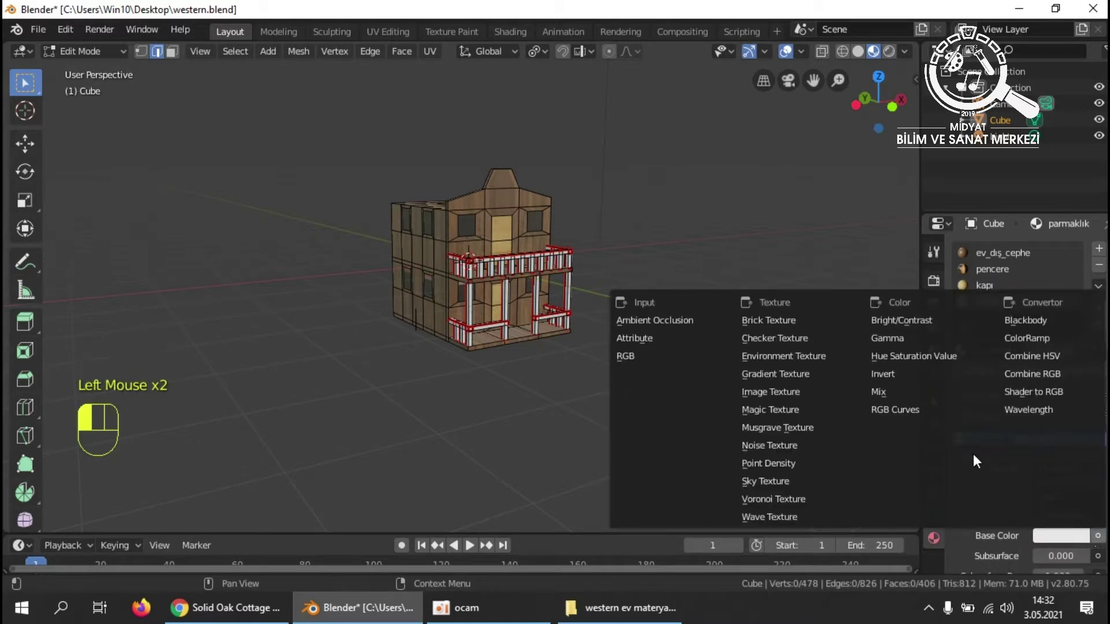
left_click(781, 392)
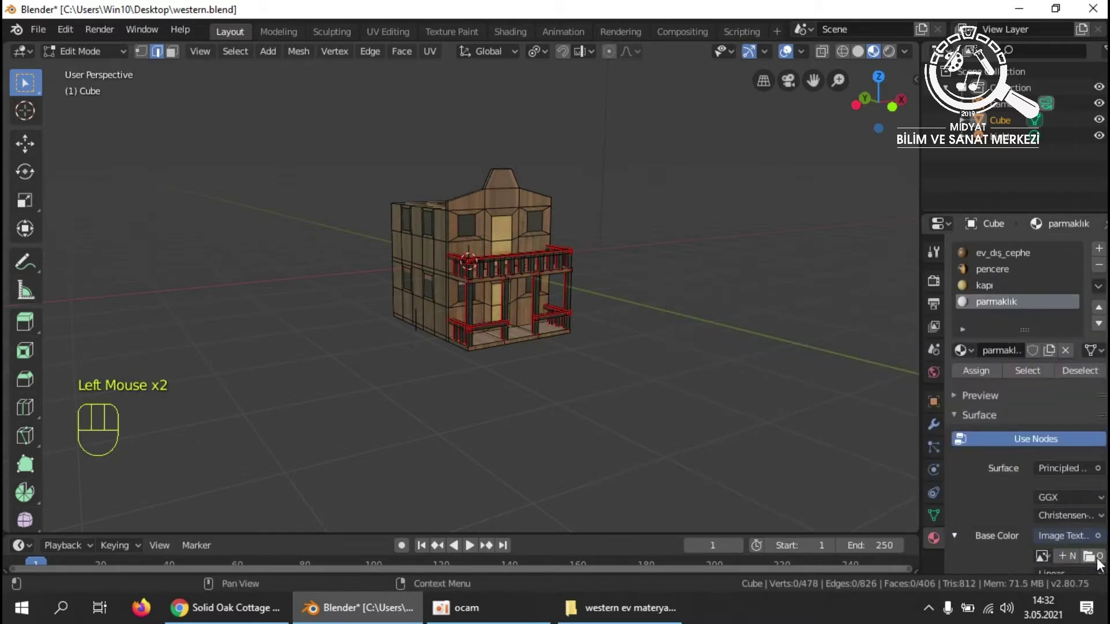
left_click(1094, 559)
double_click(508, 168)
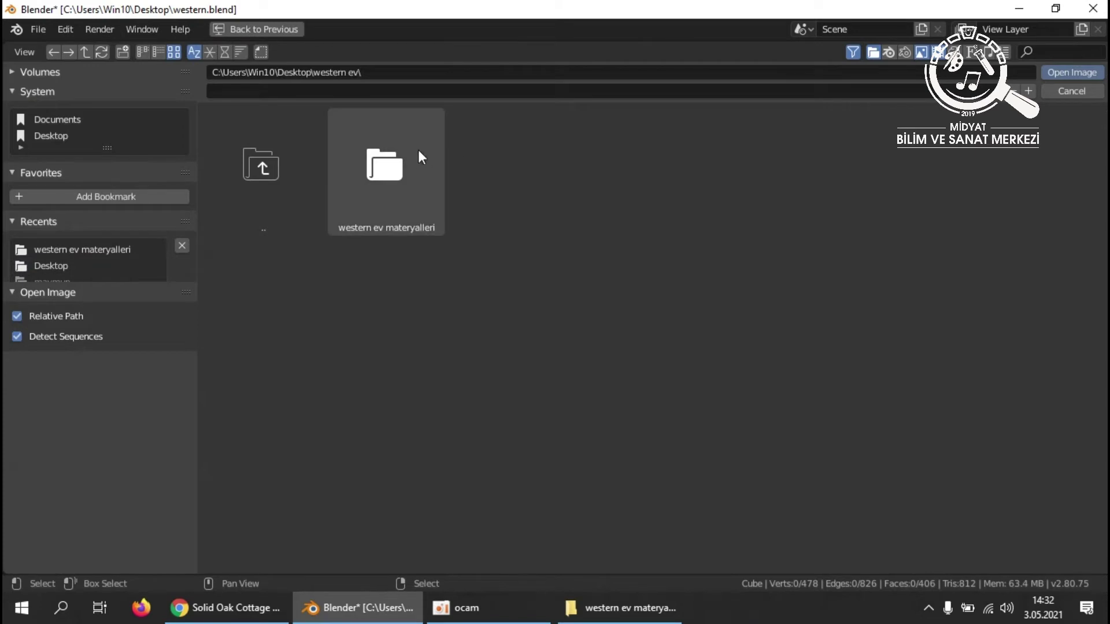
double_click(396, 169)
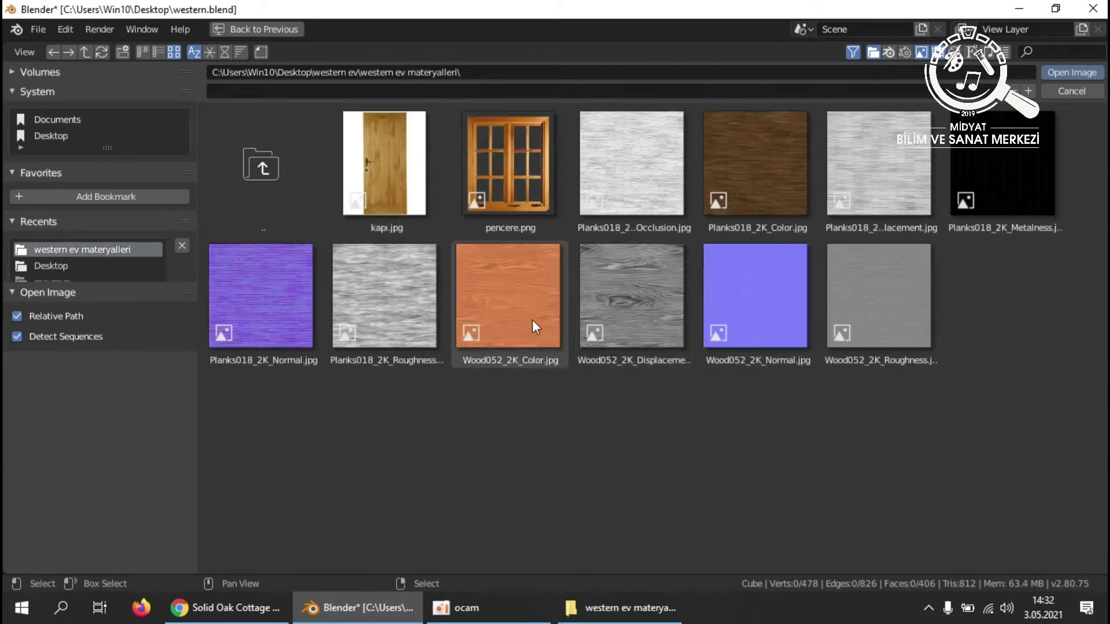
left_click(513, 292)
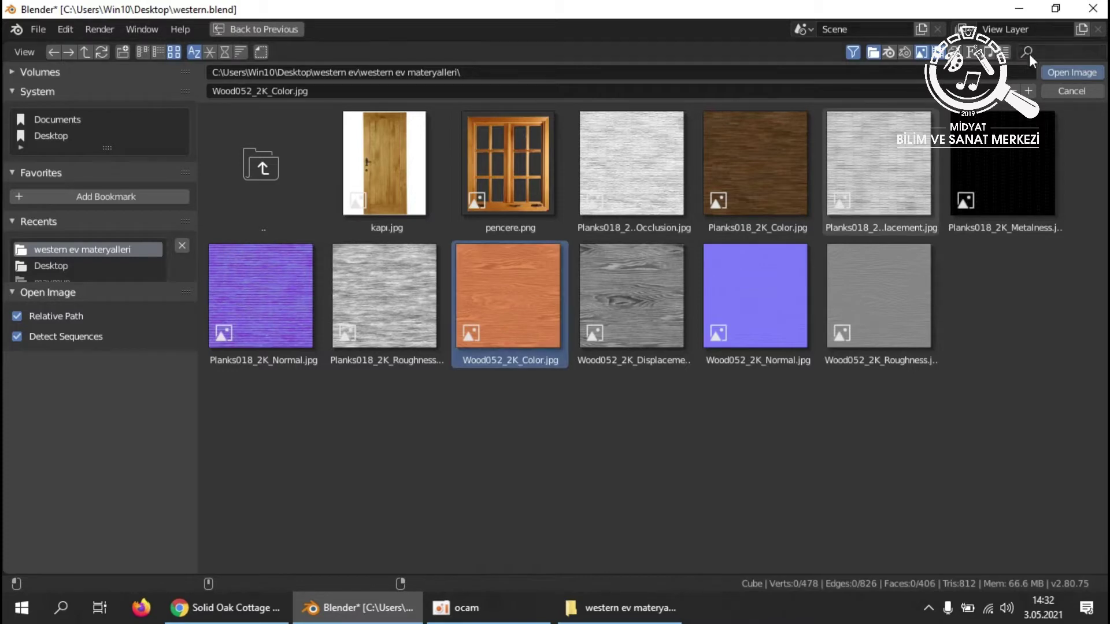
left_click(1071, 73)
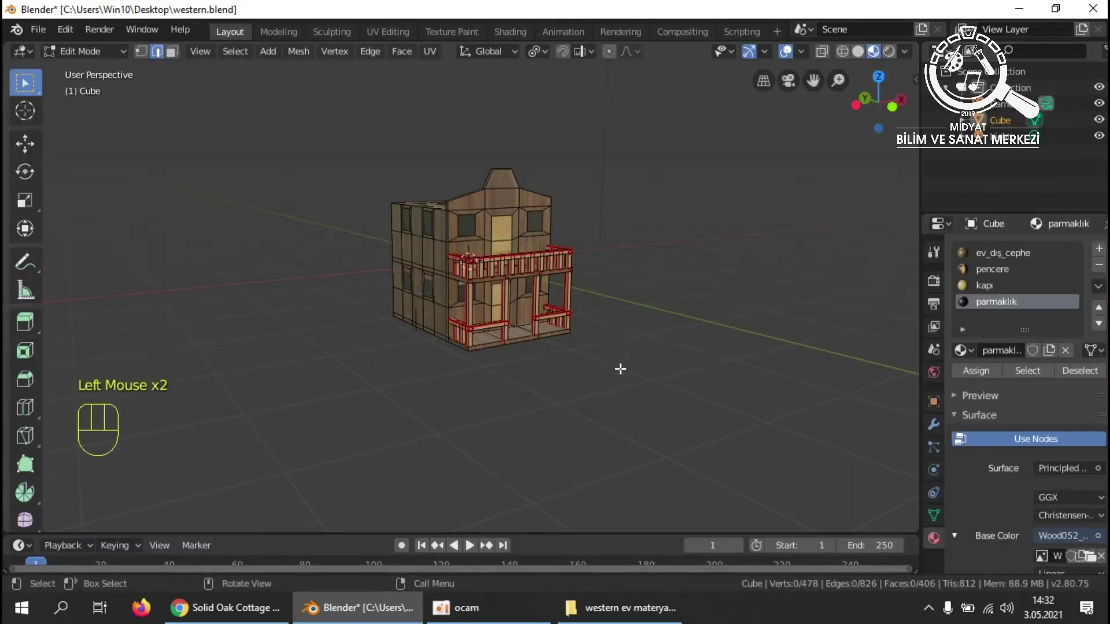
middle_click_drag(521, 354, 545, 314, "ctrl")
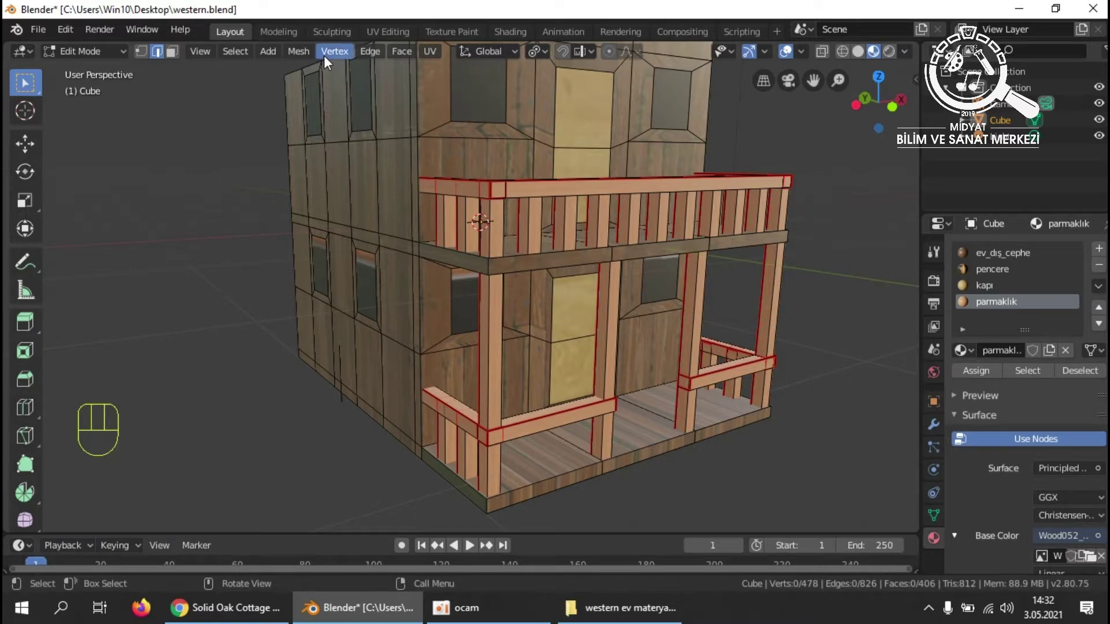
Switch to the UV Editing workspace and show the house's front in Look Dev shading in its 3D view.
left_click(393, 30)
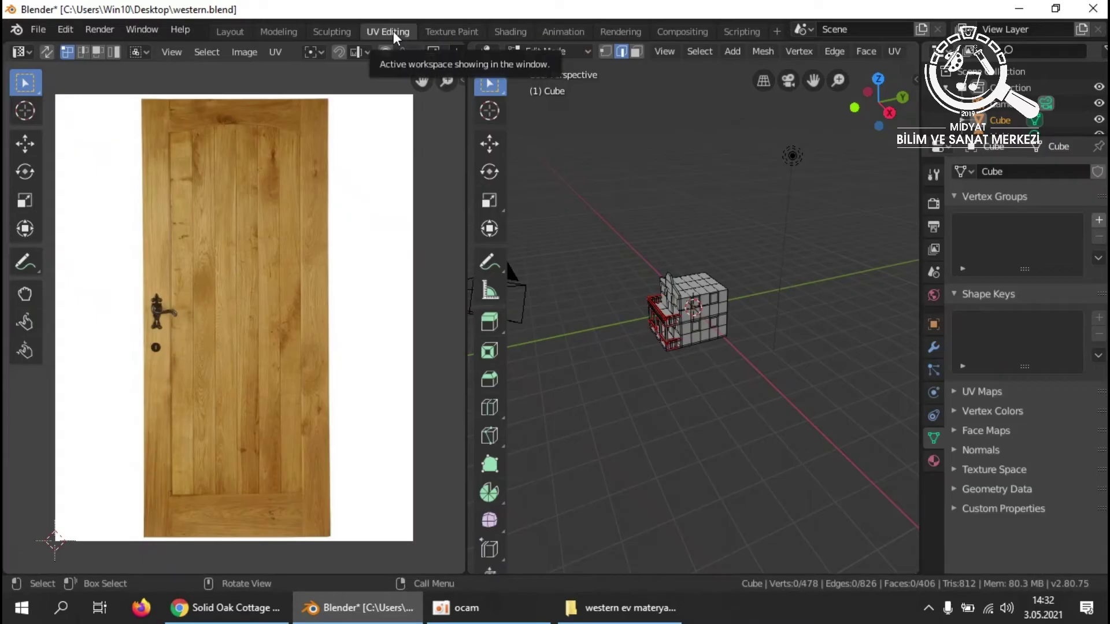
middle_click_drag(573, 324, 768, 402)
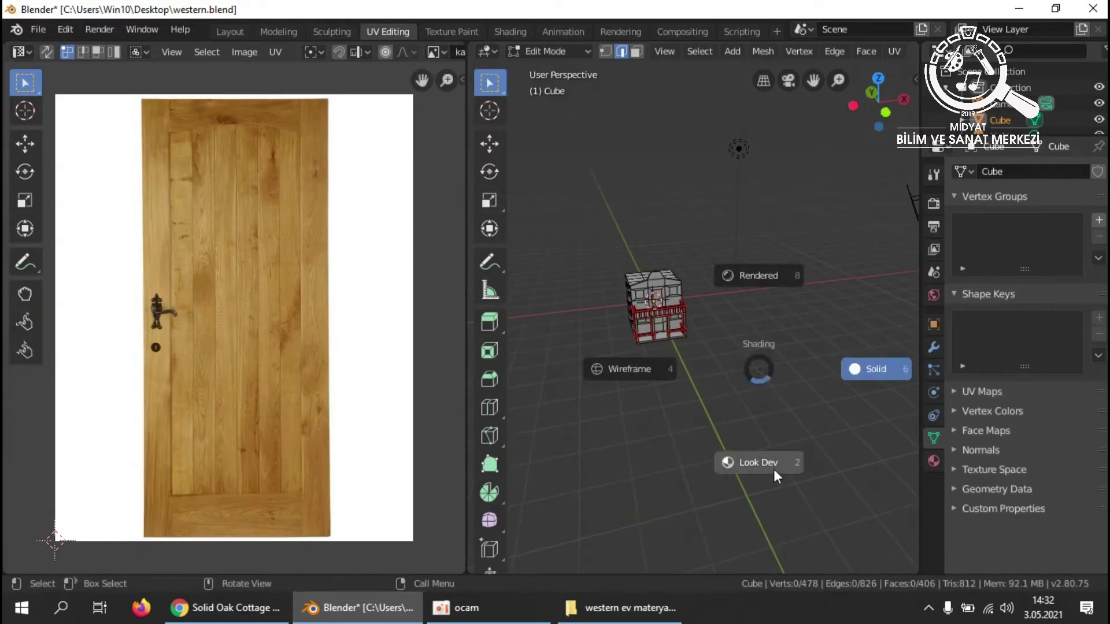
left_click(773, 468)
scroll(751, 471, "up", 5)
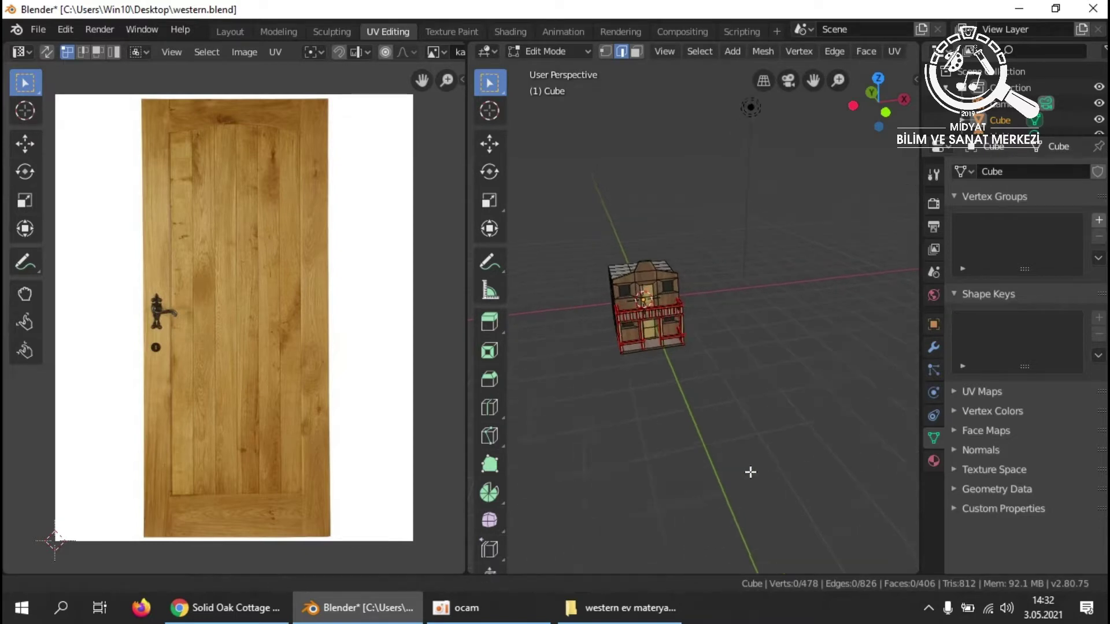
Show the house in front orthographic view and display Planks018_2K_Color.jpg as the image in the UV editor.
middle_click_drag(633, 402, 743, 394, "shift")
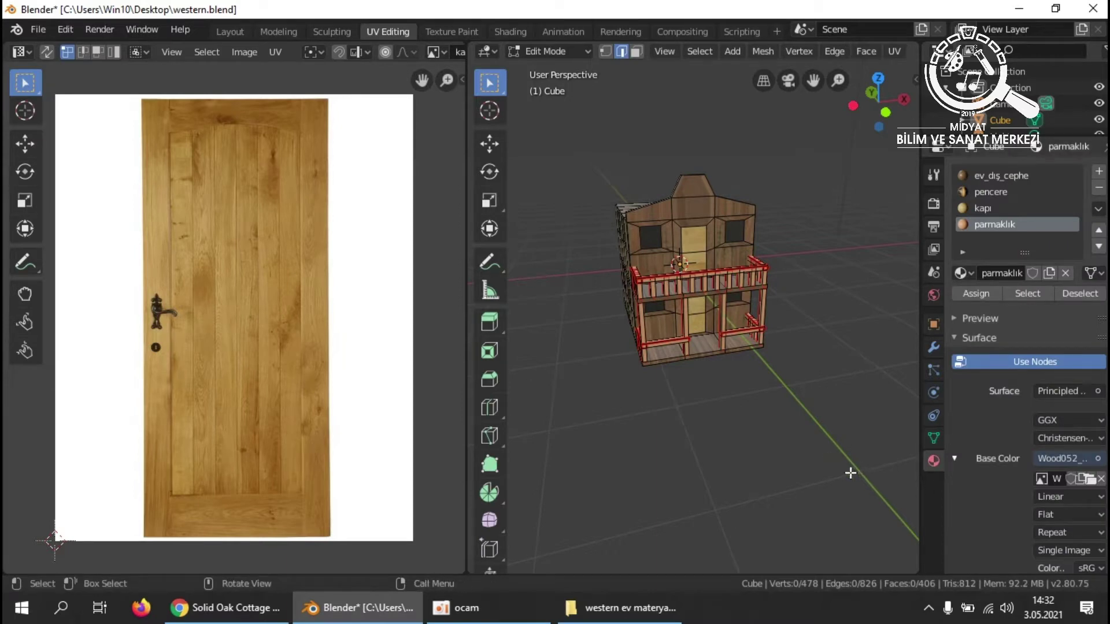
middle_click_drag(736, 396, 737, 389)
key("KP_1")
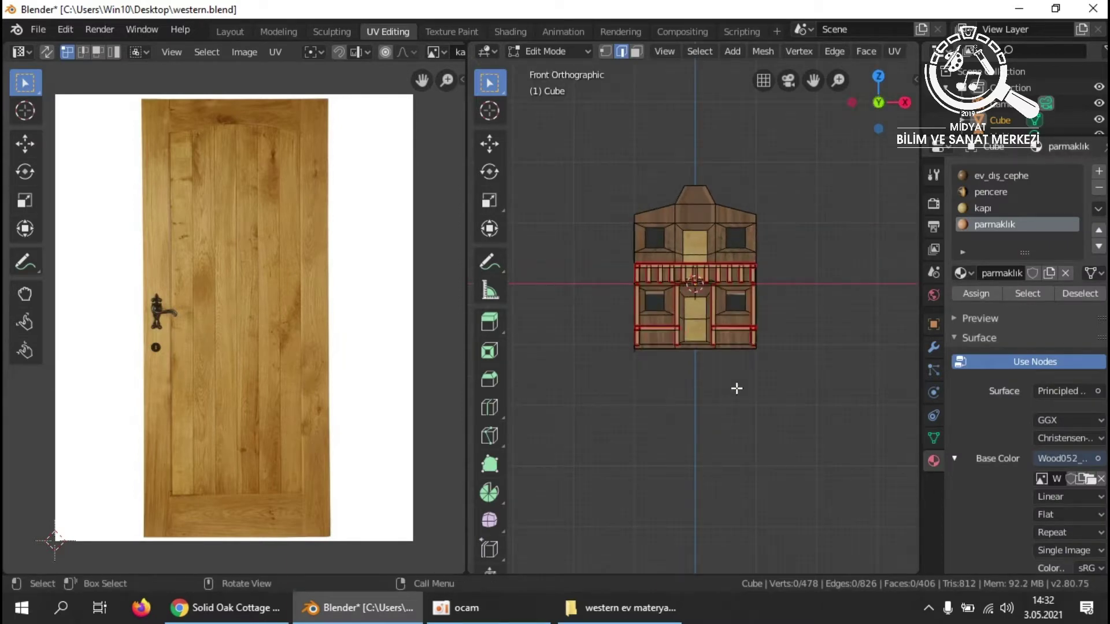
scroll(794, 426, "up", 3)
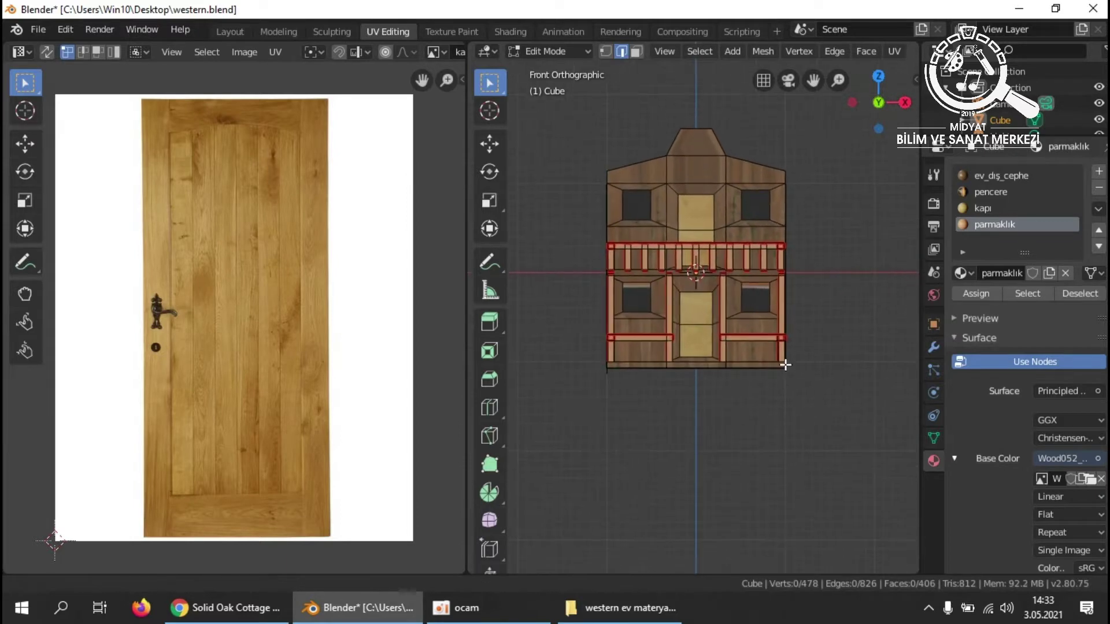
left_click(440, 52)
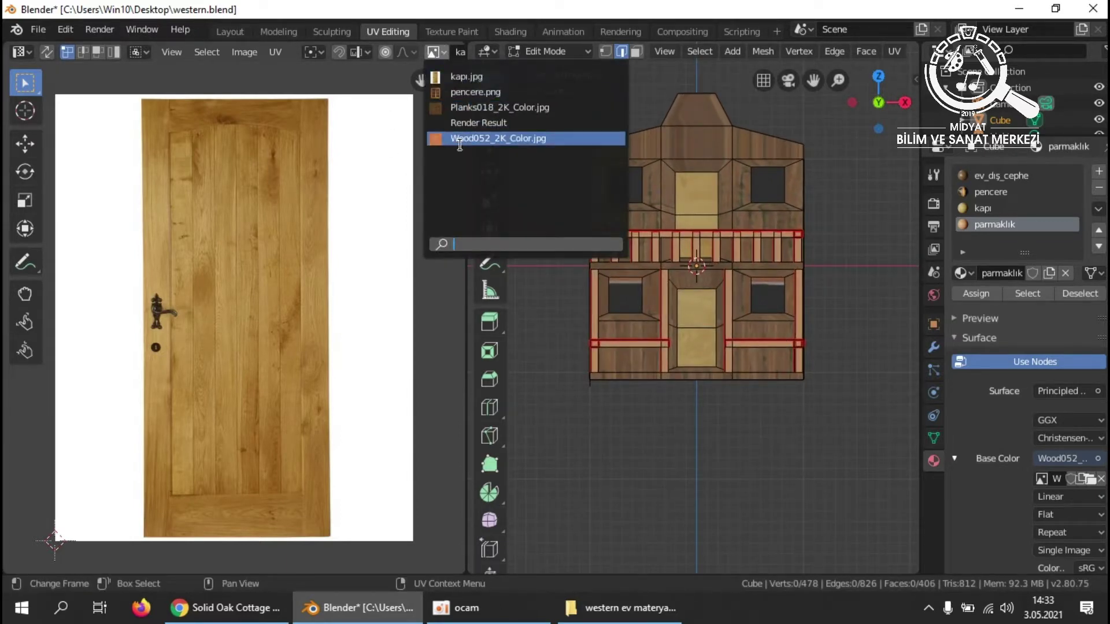
left_click(470, 107)
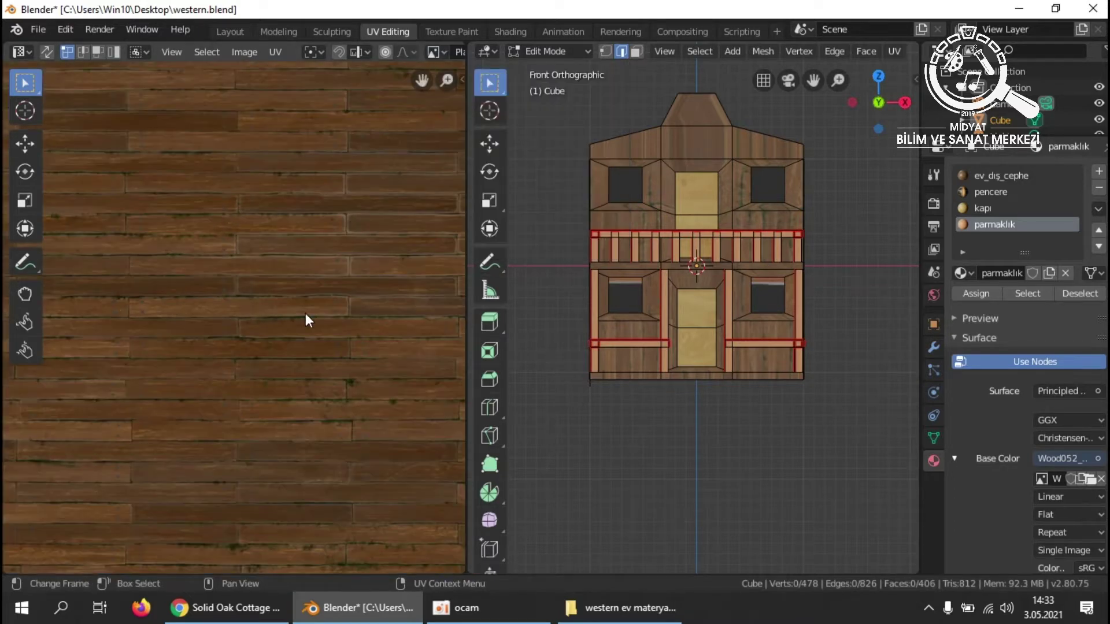
scroll(305, 313, "down", 5)
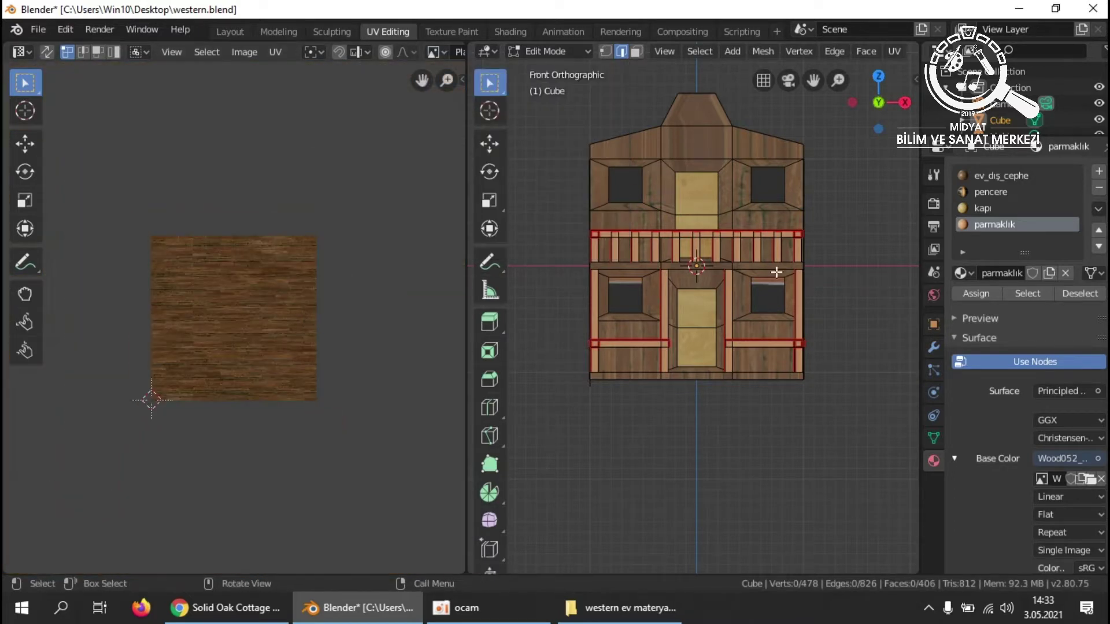
Switch to face selection and select the four facade faces along the roofline: the raised gable top and the three faces below it.
middle_click_drag(790, 399, 794, 424)
key("KP_1")
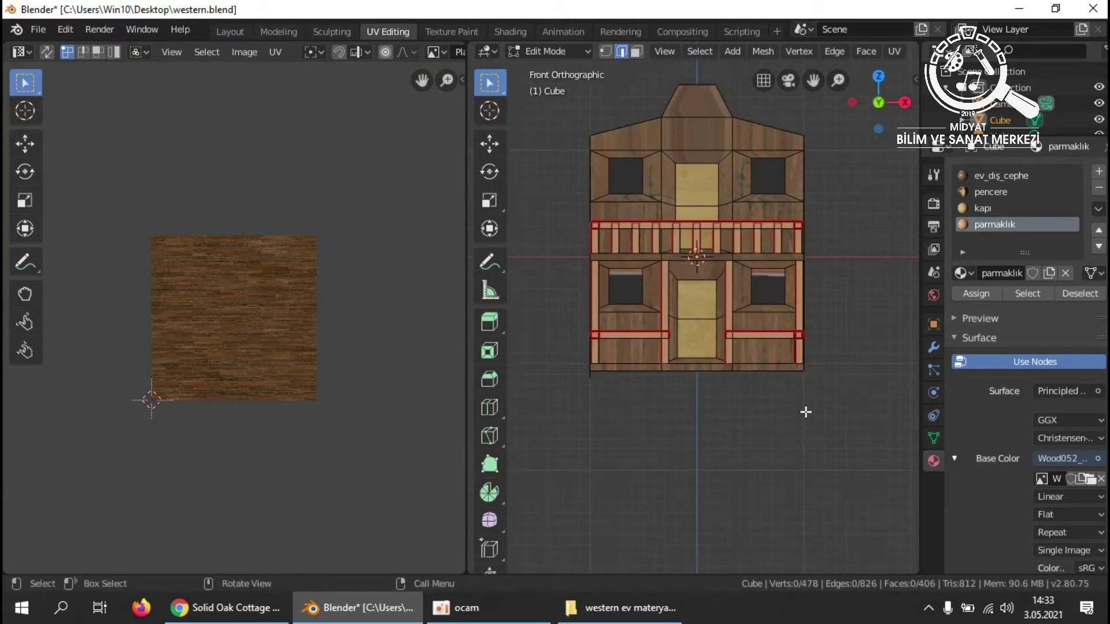
middle_click_drag(780, 426, 810, 461, "ctrl")
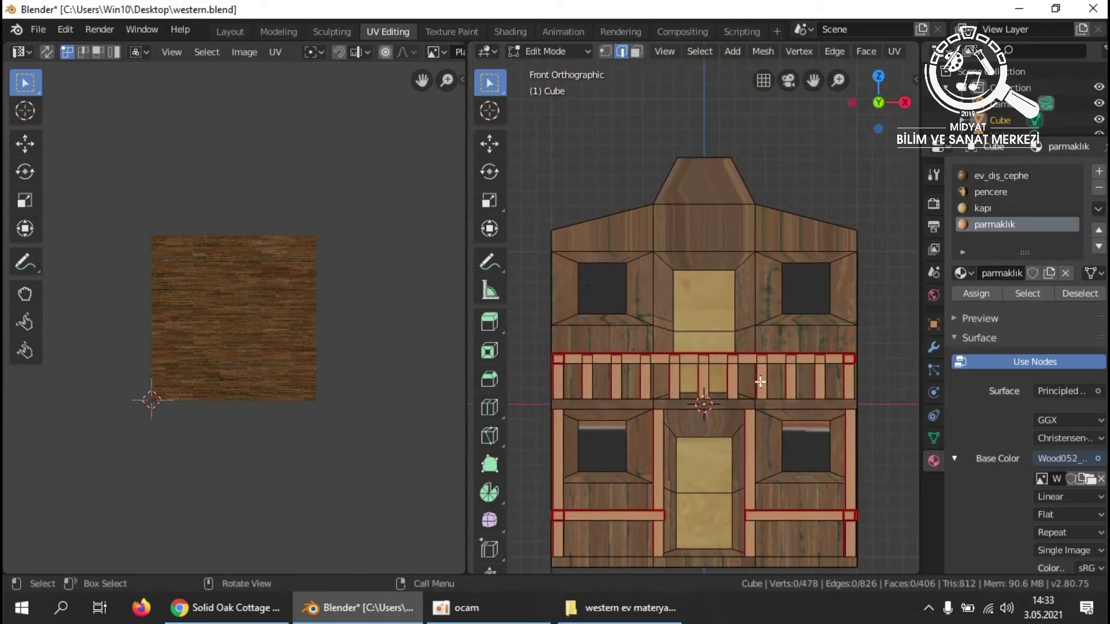
left_click(711, 183)
left_click(638, 51)
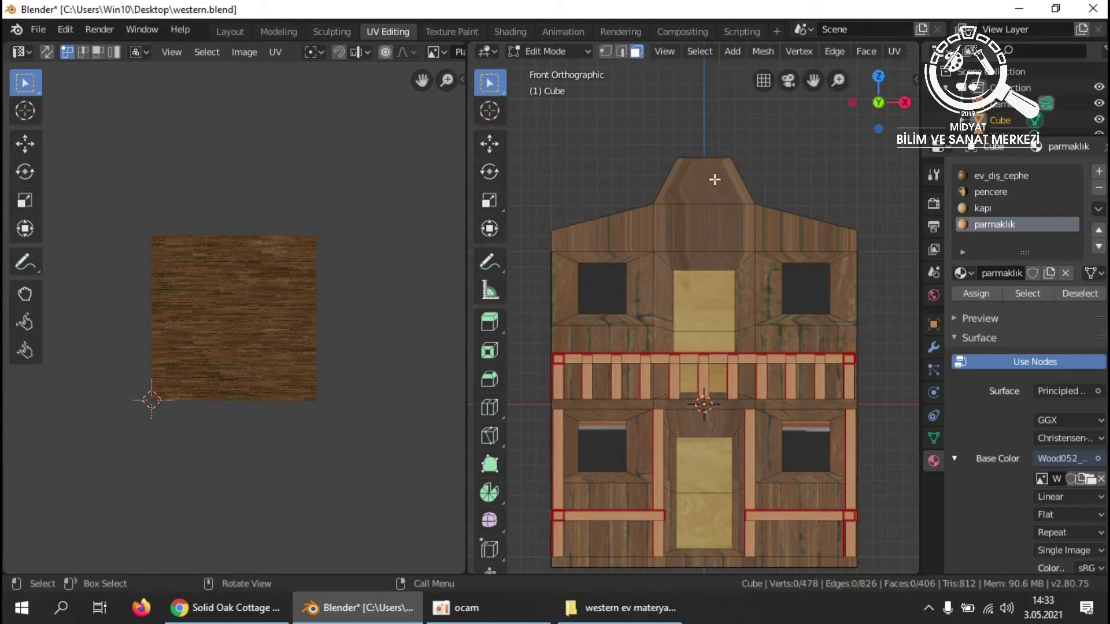
left_click(691, 207)
left_click(637, 230, "shift")
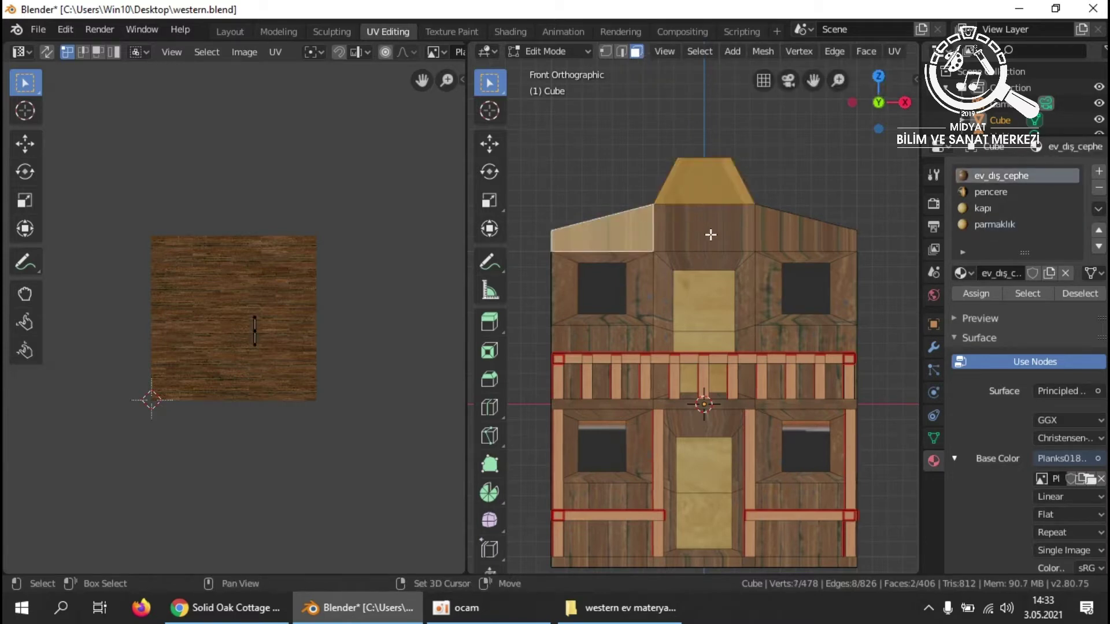
left_click(723, 230, "shift")
left_click(784, 232, "shift")
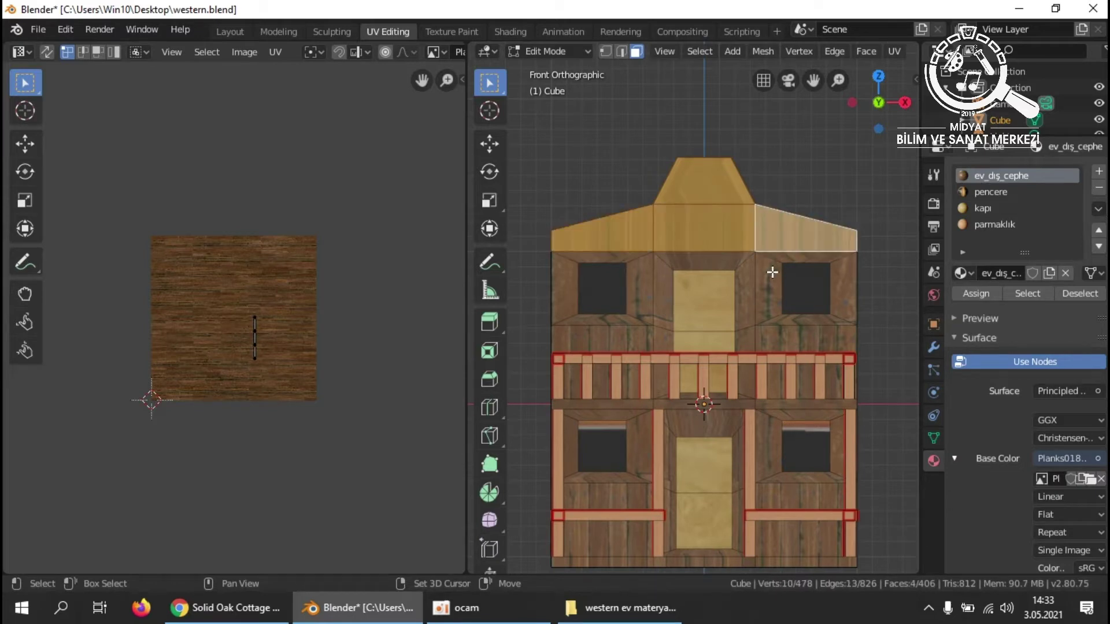
Add the four faces around the upper-right window and the side and top faces around the upper door to the selection.
left_click(770, 273, "shift")
left_click(798, 257, "shift")
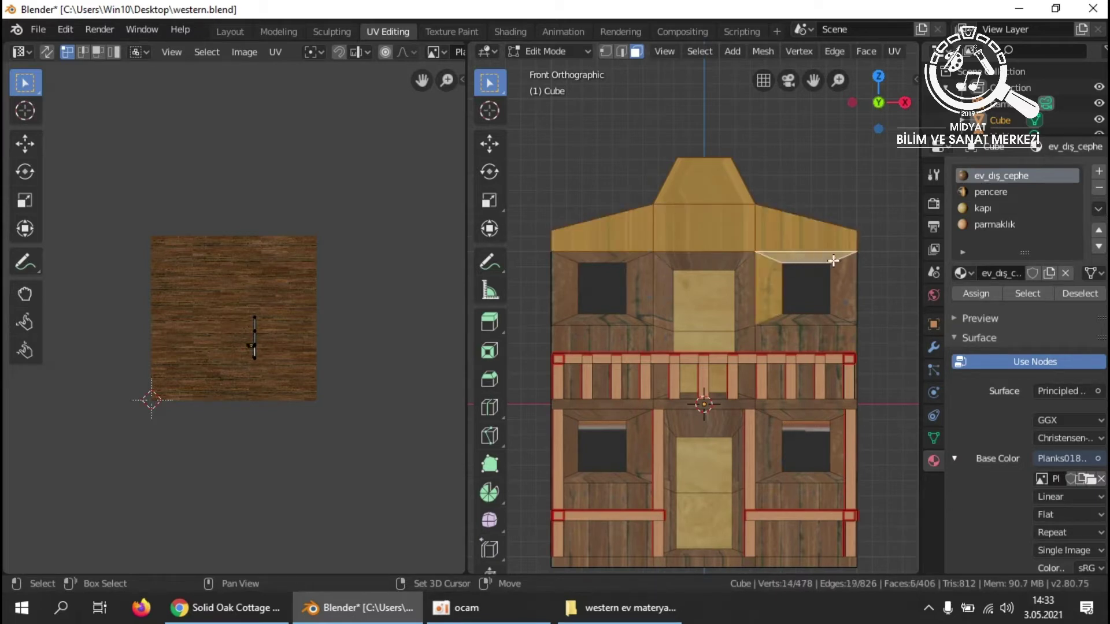
left_click(842, 280, "shift")
left_click(813, 319, "shift")
left_click(746, 293, "shift")
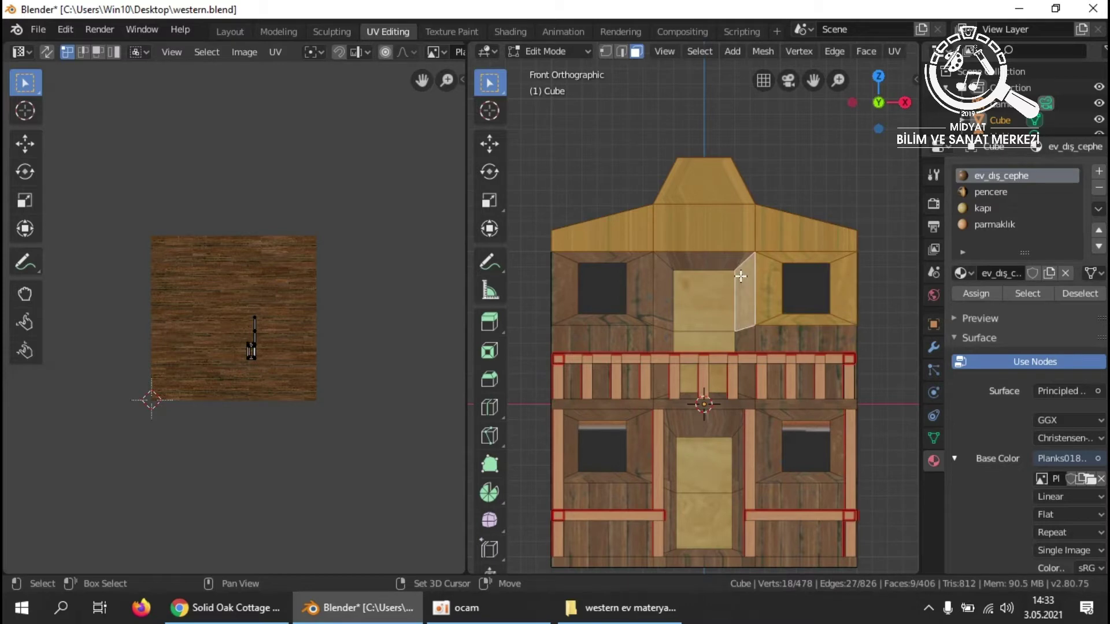
left_click(723, 263, "shift")
left_click(667, 281, "shift")
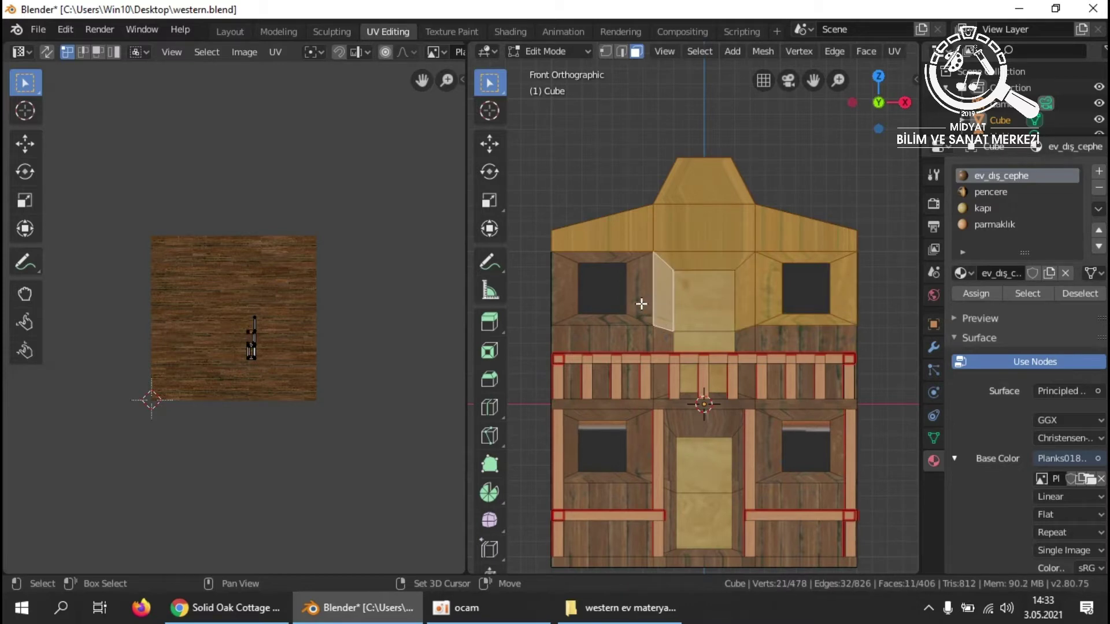
Add the four faces around the upper-left window to the selection.
left_click(636, 307, "shift")
left_click(604, 258, "shift")
left_click(574, 278, "shift")
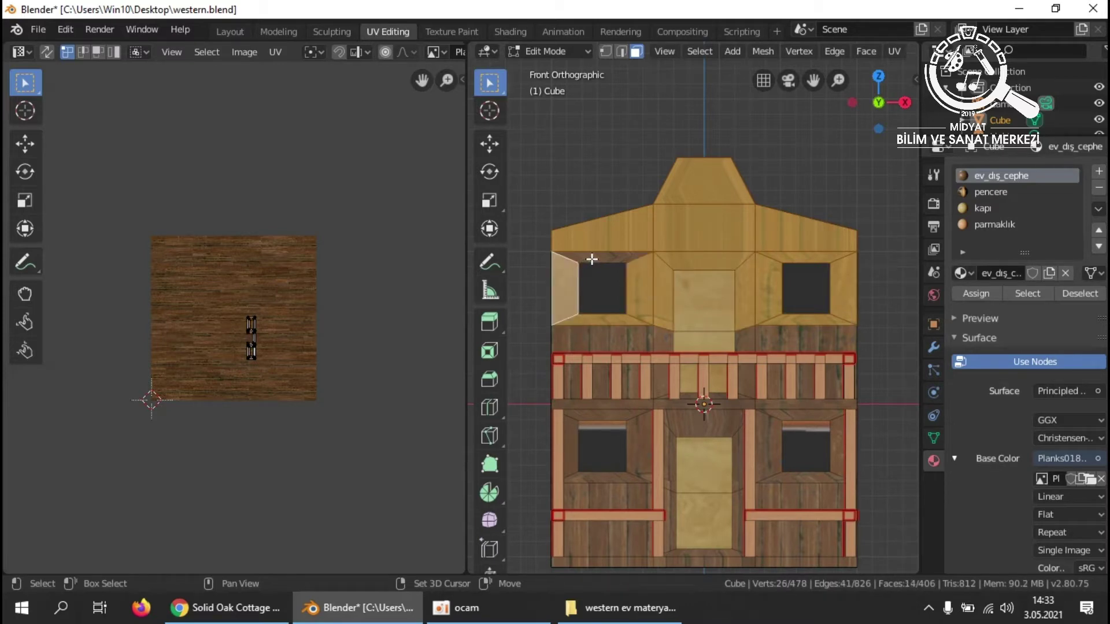
left_click(591, 256, "shift")
Add the upper floor's lower wall faces behind the balcony railing, including those beside and beneath the door, to the selection.
middle_click_drag(725, 399, 759, 425)
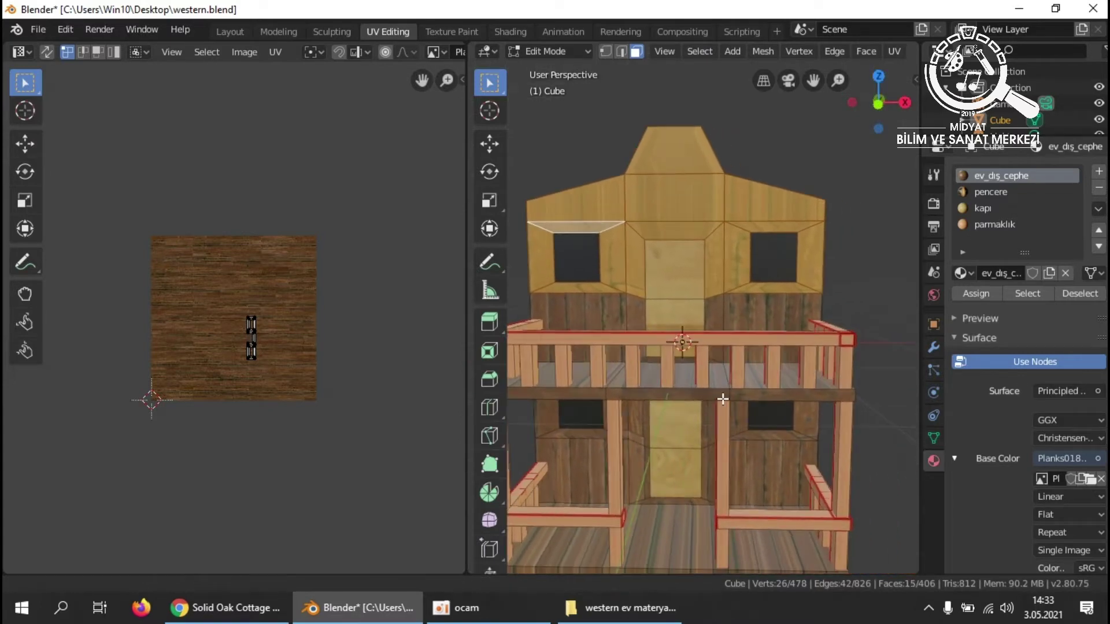
scroll(762, 393, "up", 5)
middle_click_drag(767, 352, 613, 283)
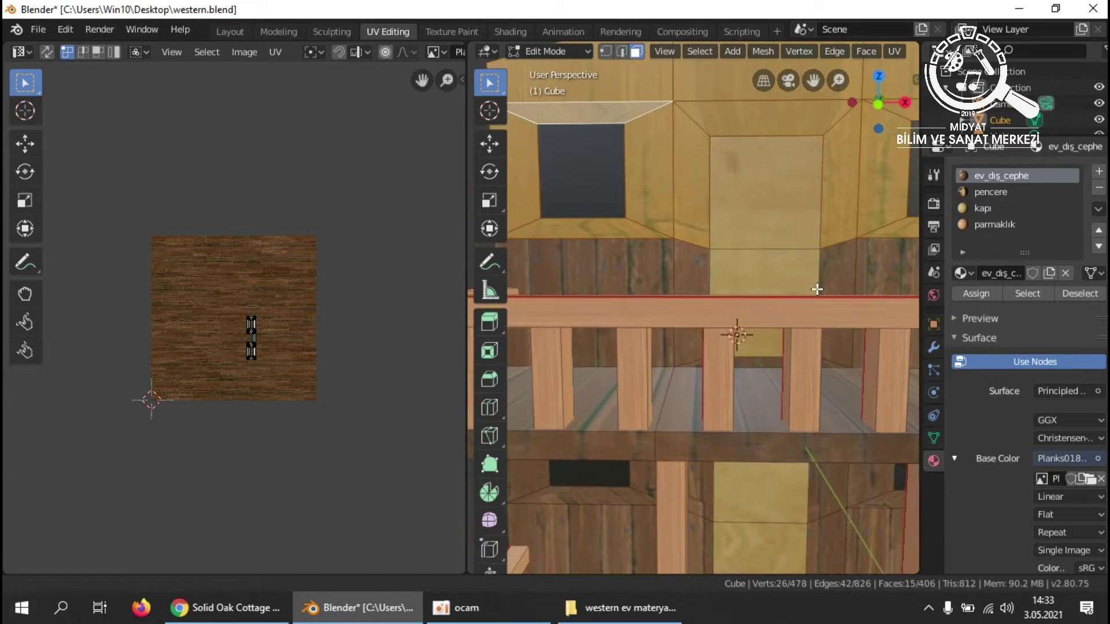
left_click(601, 280, "shift")
left_click(692, 279, "shift")
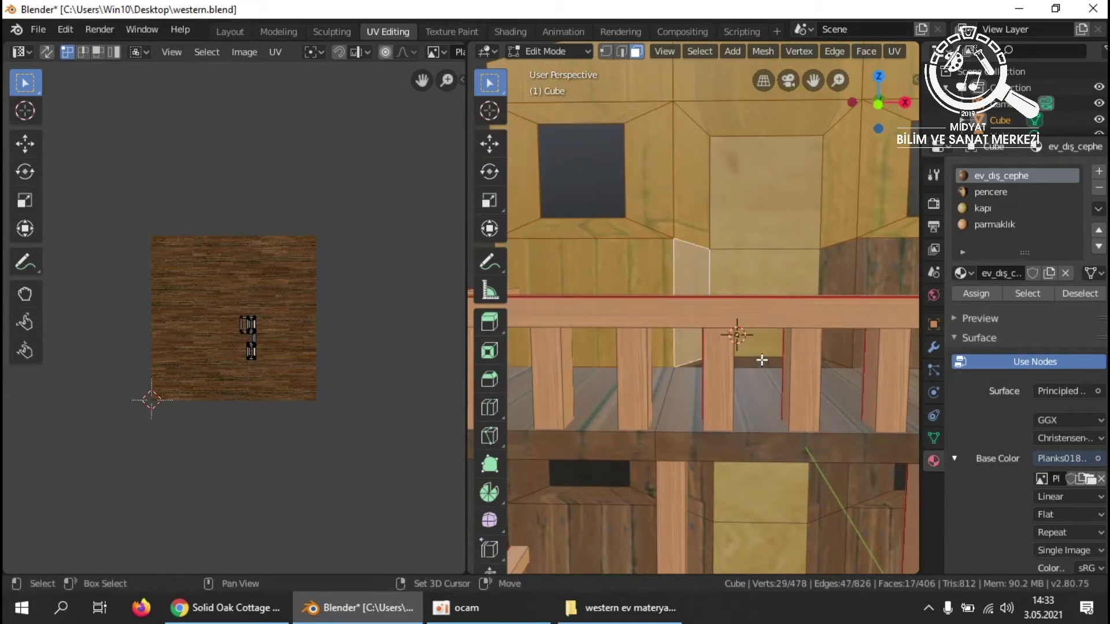
left_click(763, 359, "shift")
left_click(842, 280, "shift")
left_click(881, 273, "shift")
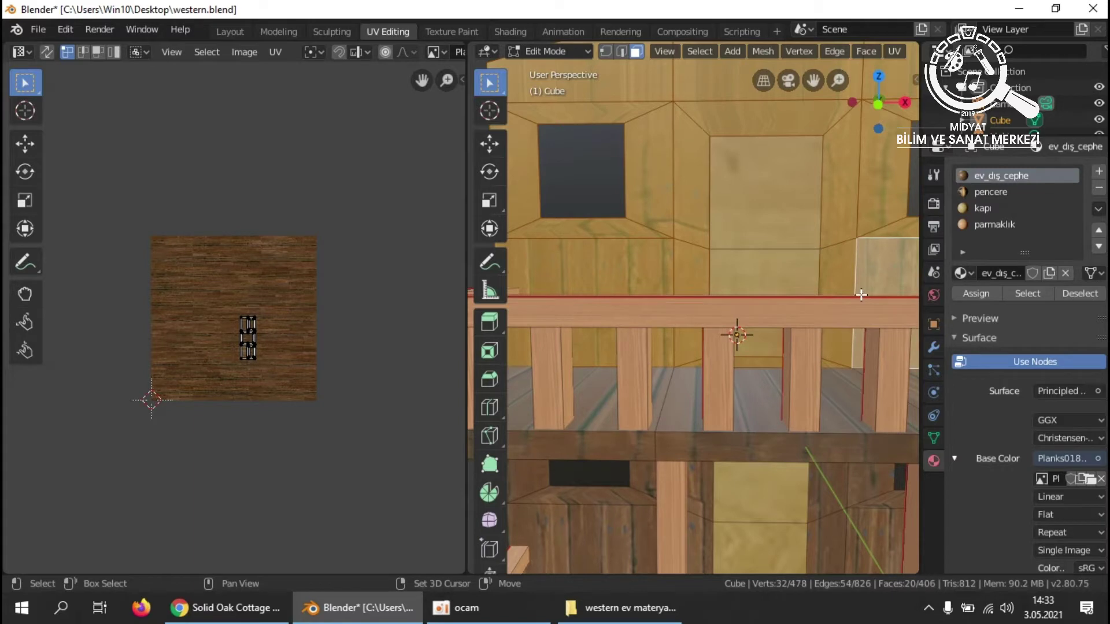
Add the three front edge faces of the balcony floor to the selection.
scroll(822, 395, "down", 5)
scroll(823, 395, "down", 4, "shift")
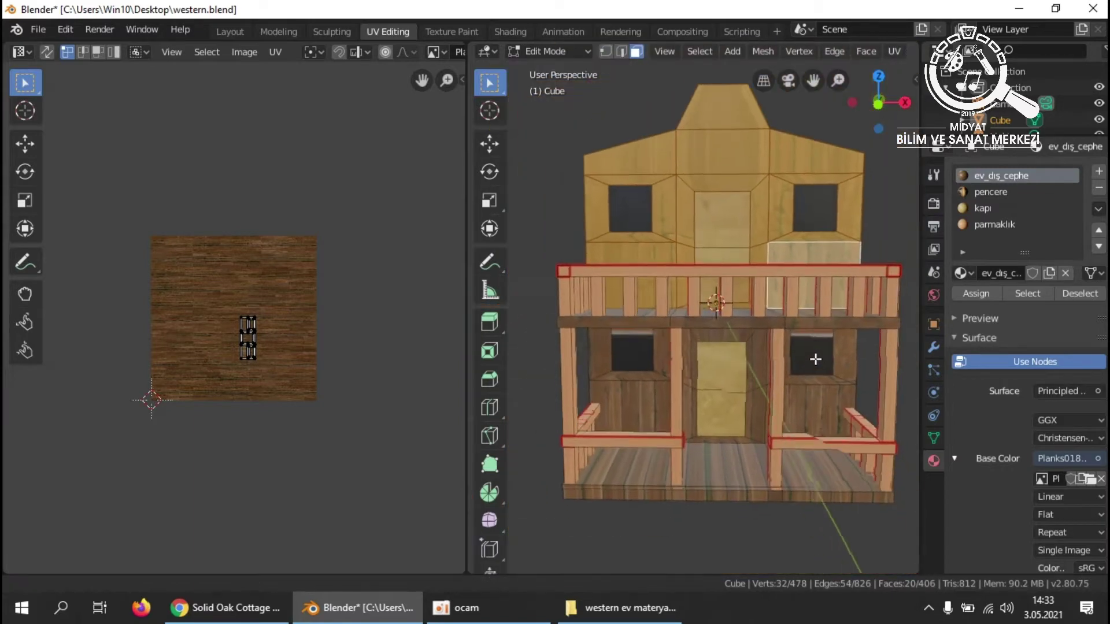
left_click(645, 294, "shift")
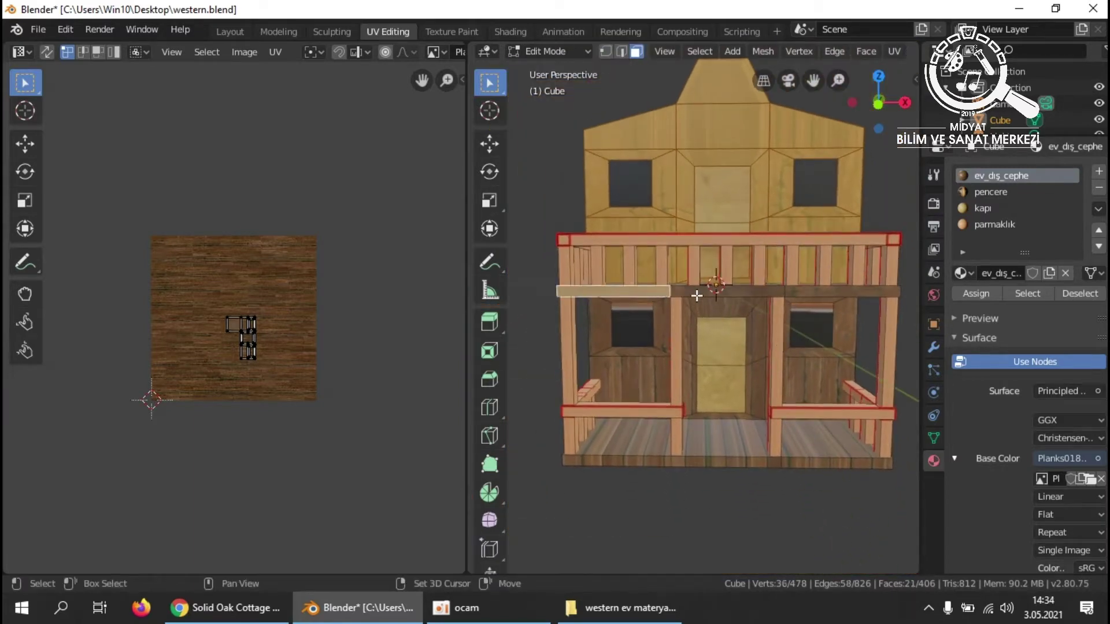
left_click(757, 296, "shift")
left_click(812, 295, "shift")
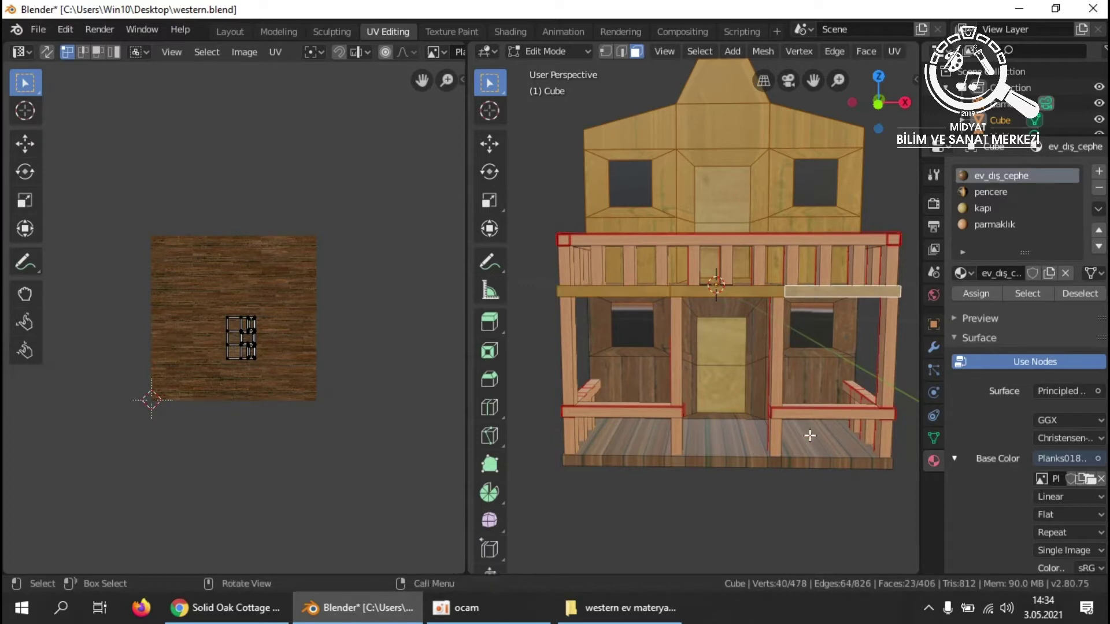
Add the three front edge faces of the porch base to the selection.
scroll(752, 457, "down", 5, "shift")
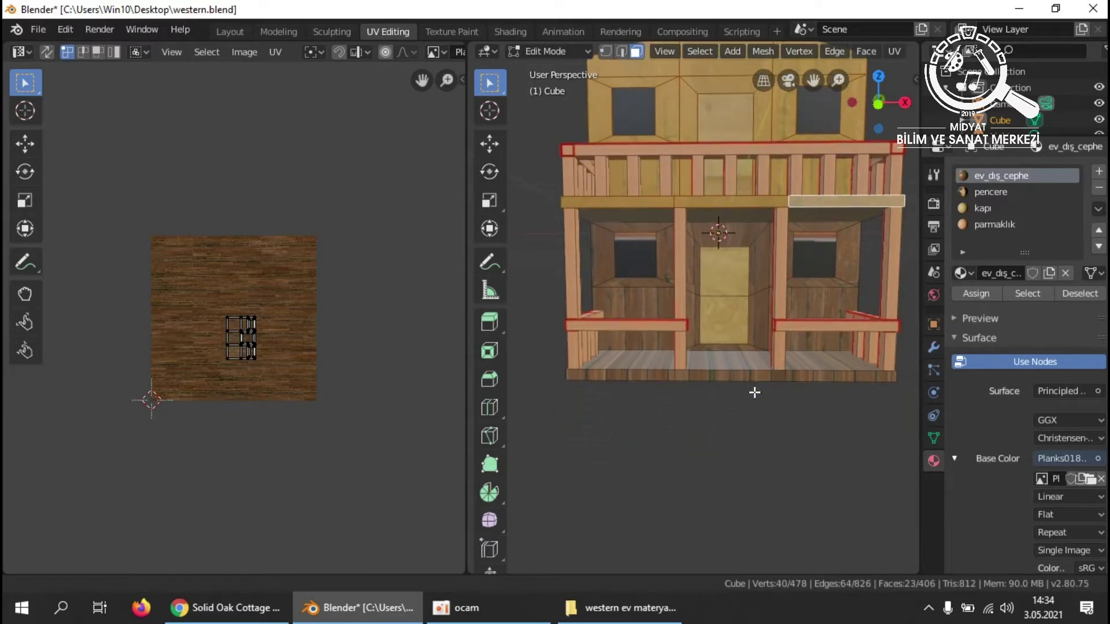
left_click(619, 377, "shift")
left_click(733, 377, "shift")
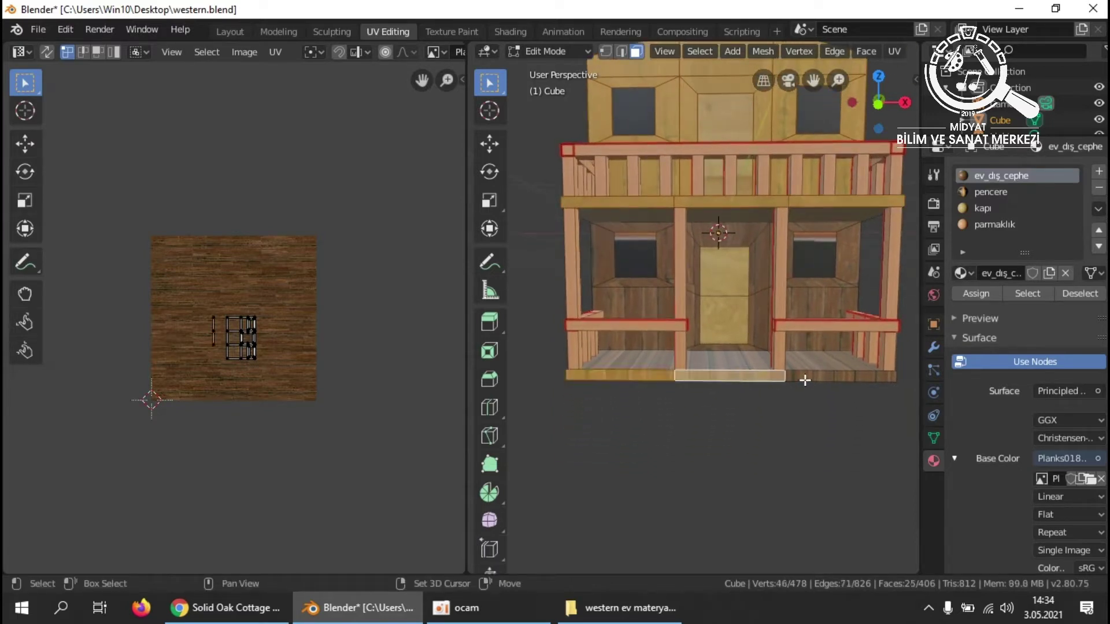
left_click(826, 376, "shift")
Add the ground floor's right wall face and the four faces around its window to the selection.
left_click(833, 297, "shift")
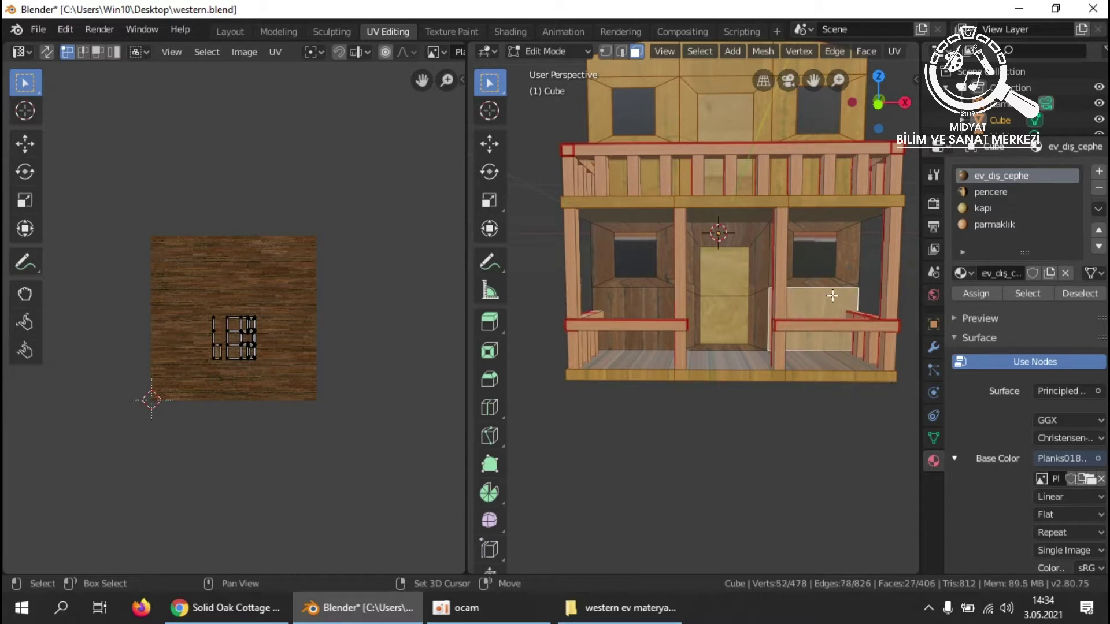
left_click(827, 282, "shift")
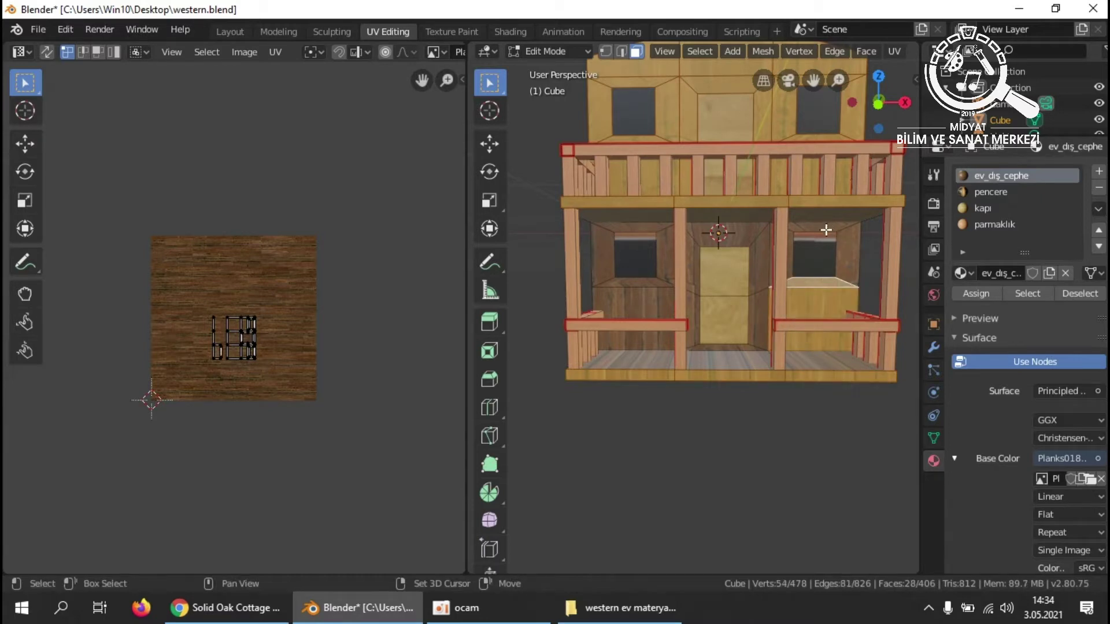
left_click(853, 257, "shift")
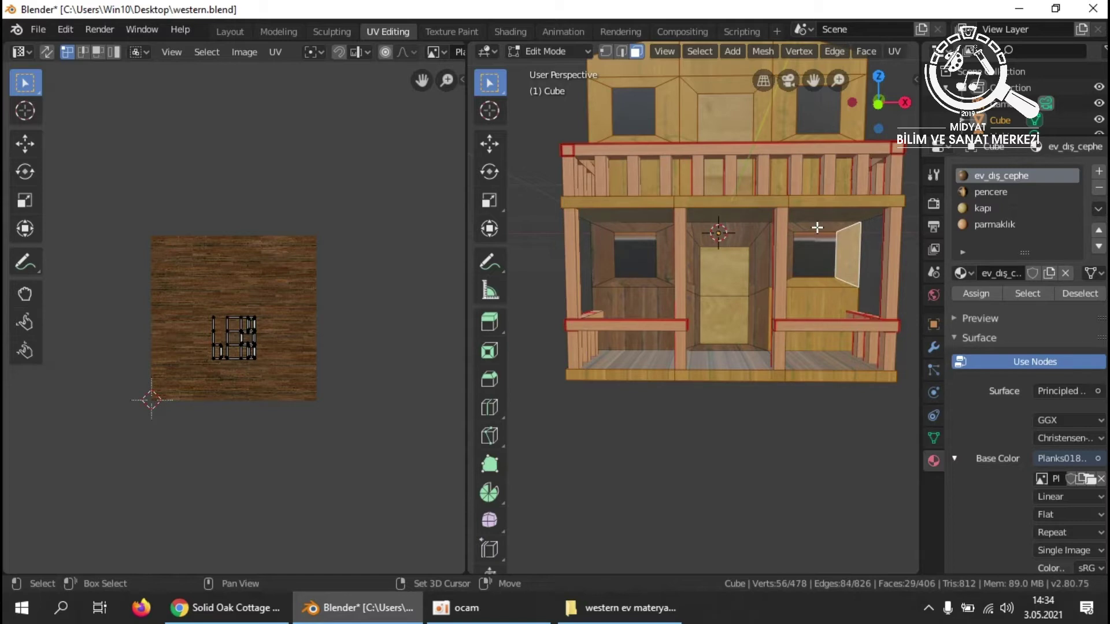
left_click(817, 227, "shift")
left_click(790, 259, "shift")
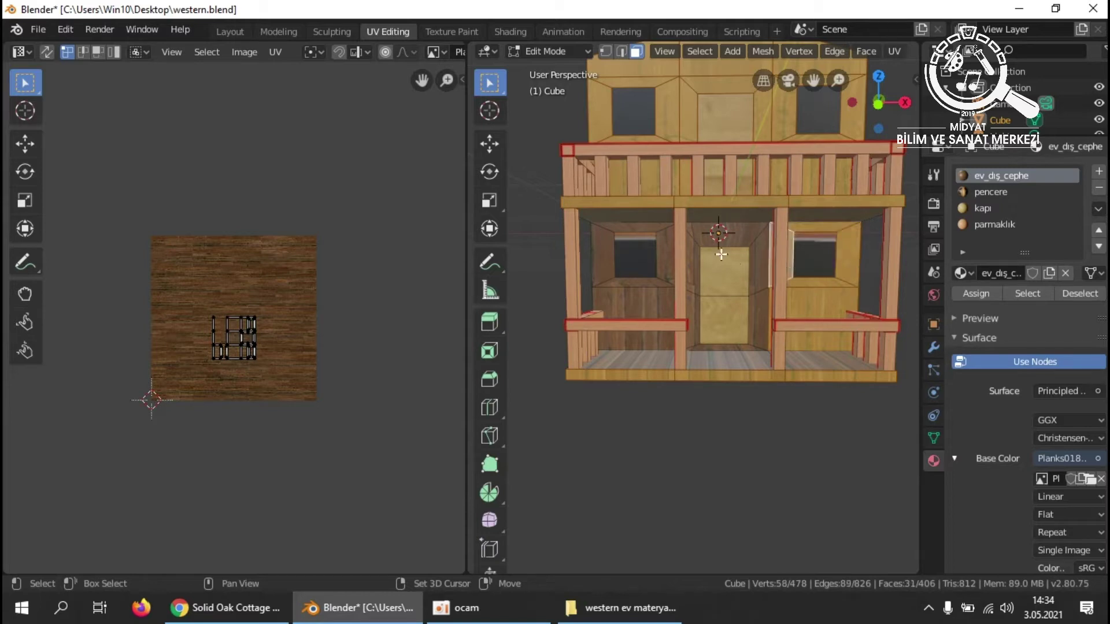
Add the six faces surrounding the ground-floor door to the selection.
left_click(734, 236, "shift")
left_click(756, 257, "shift")
left_click(757, 335, "shift")
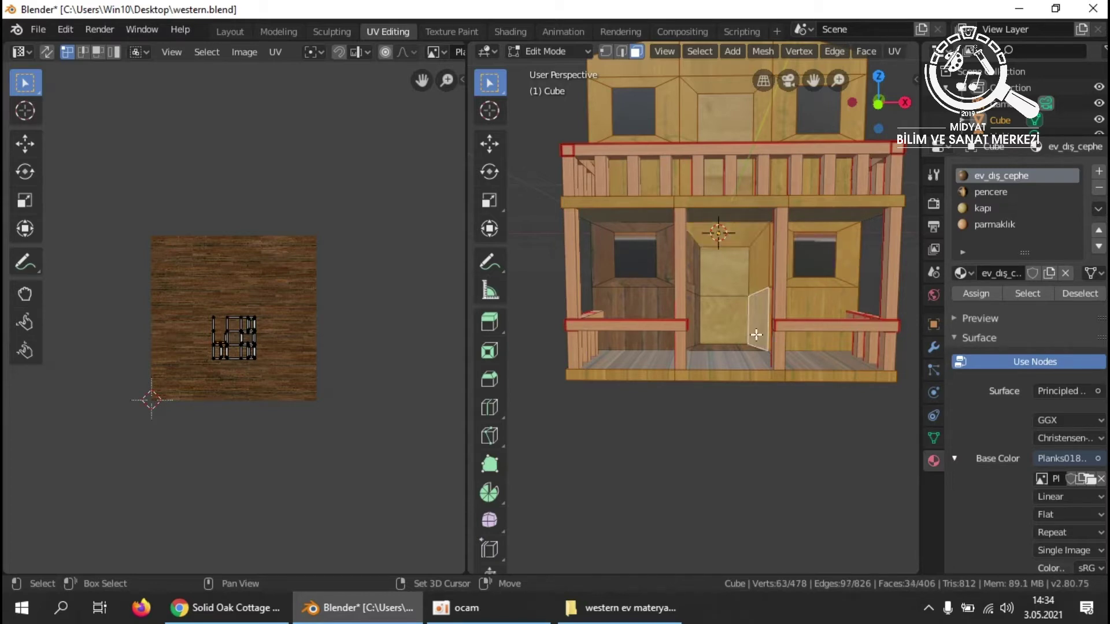
left_click(733, 347, "shift")
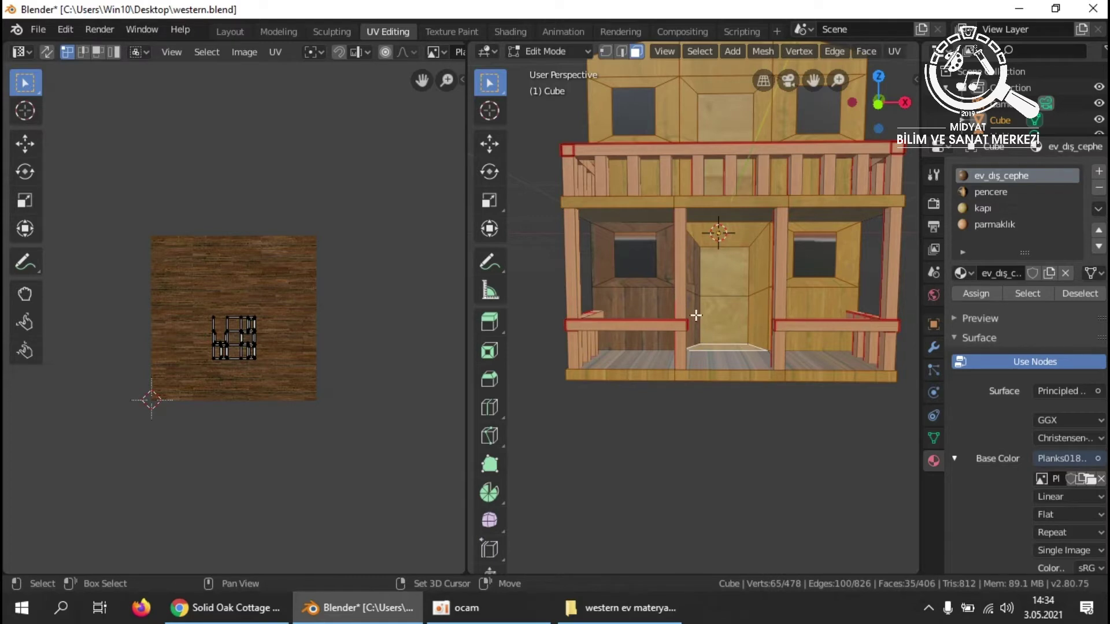
left_click(692, 313, "shift")
left_click(692, 283, "shift")
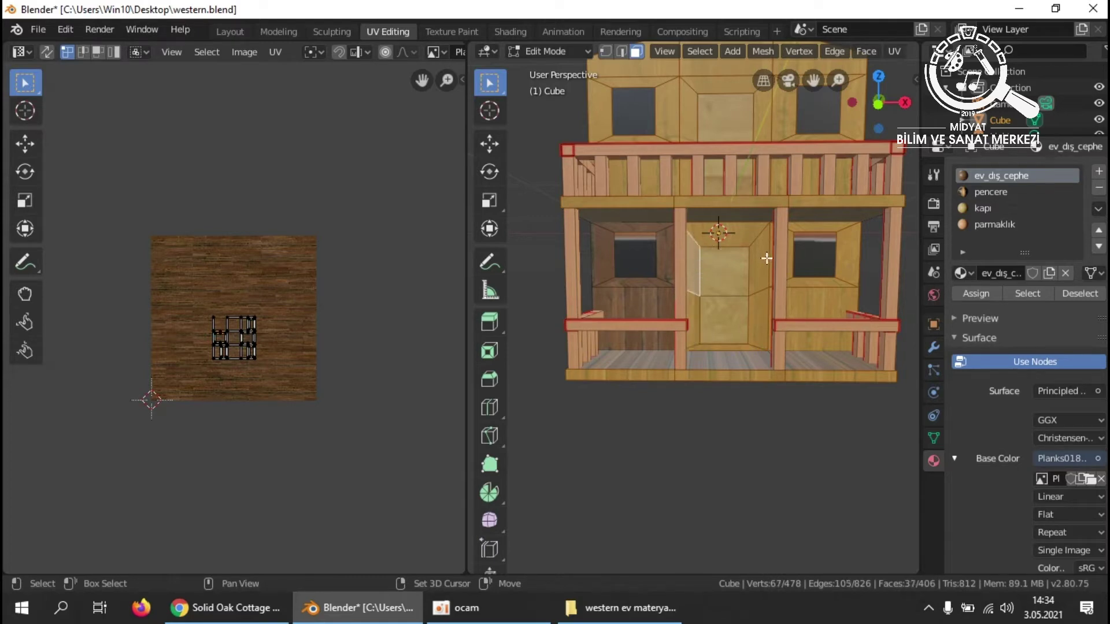
Add the ground floor's left wall face and the four faces around its window to the selection.
left_click(644, 295, "shift")
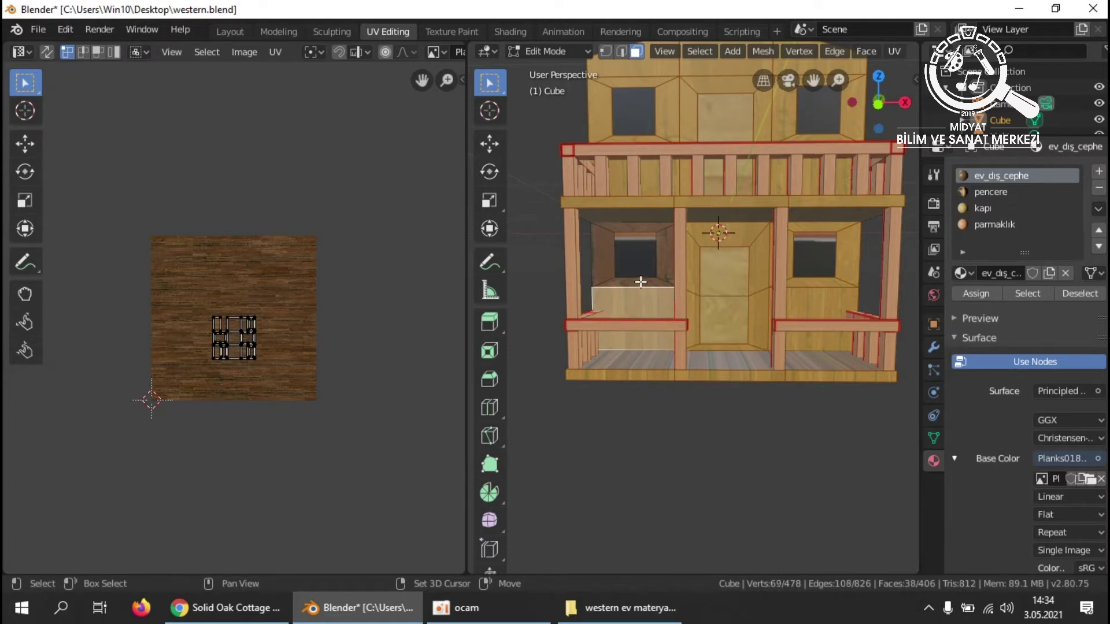
left_click(641, 282, "shift")
left_click(668, 255, "shift")
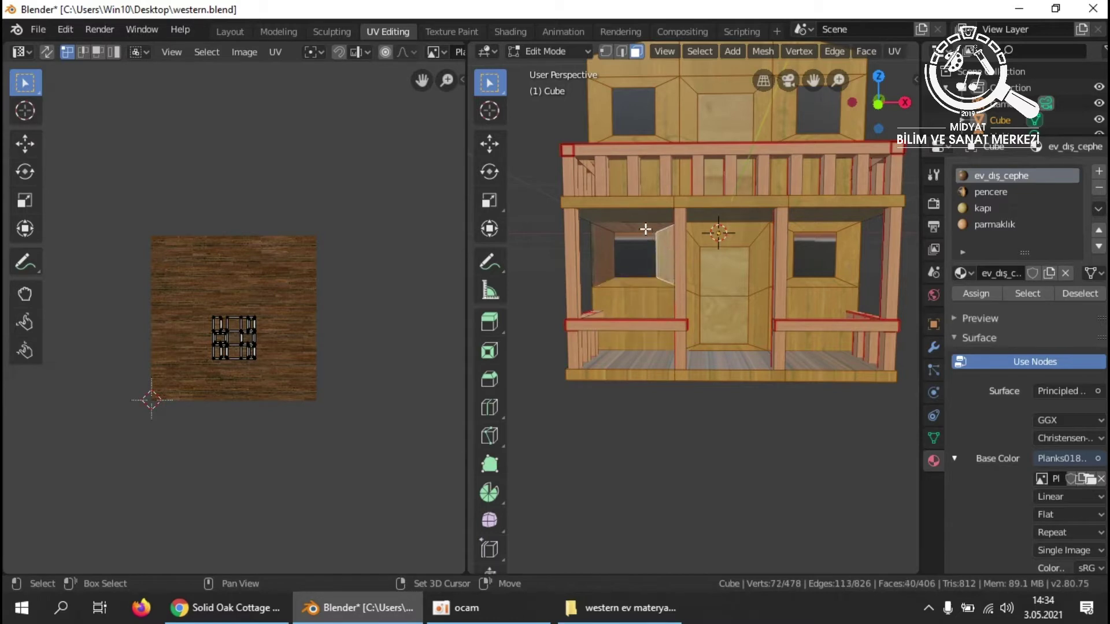
left_click(645, 227, "shift")
left_click(603, 248, "shift")
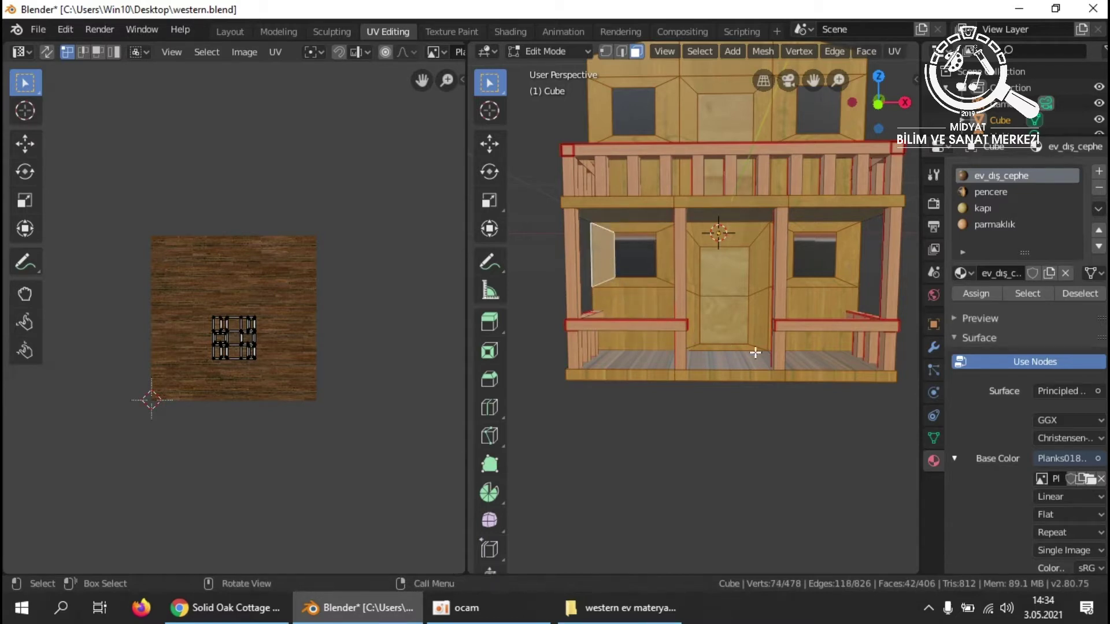
scroll(756, 353, "down", 2)
middle_click_drag(792, 335, 808, 354)
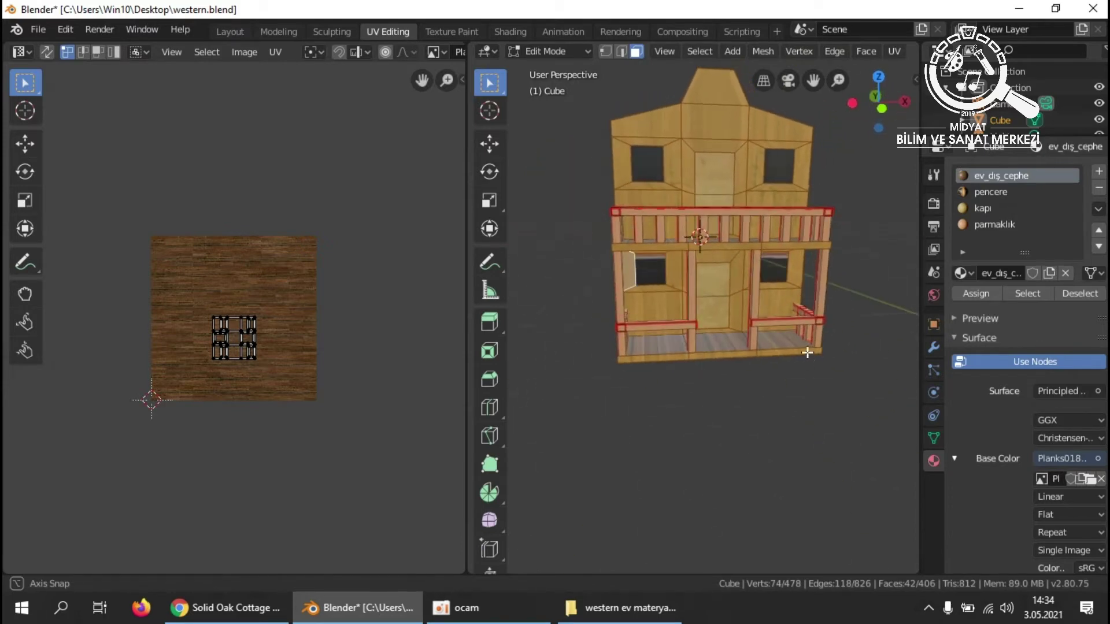
Unwrap the selected front facade faces from the front view with Project from View (Bounds) and clear the selection.
middle_click_drag(840, 317, 795, 403)
key("KP_1")
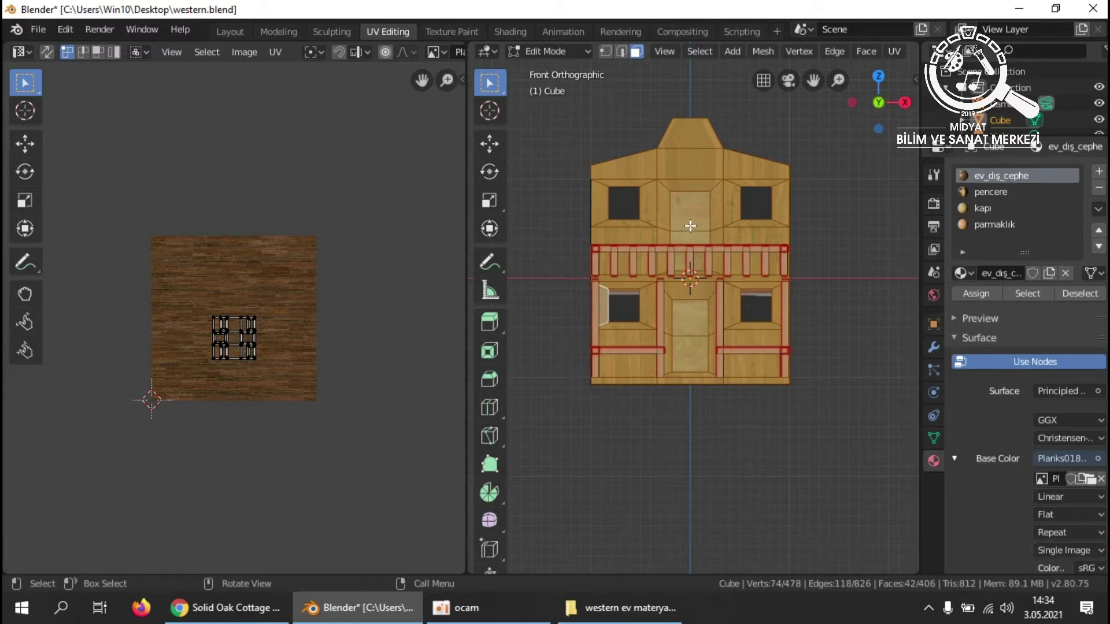
key("u")
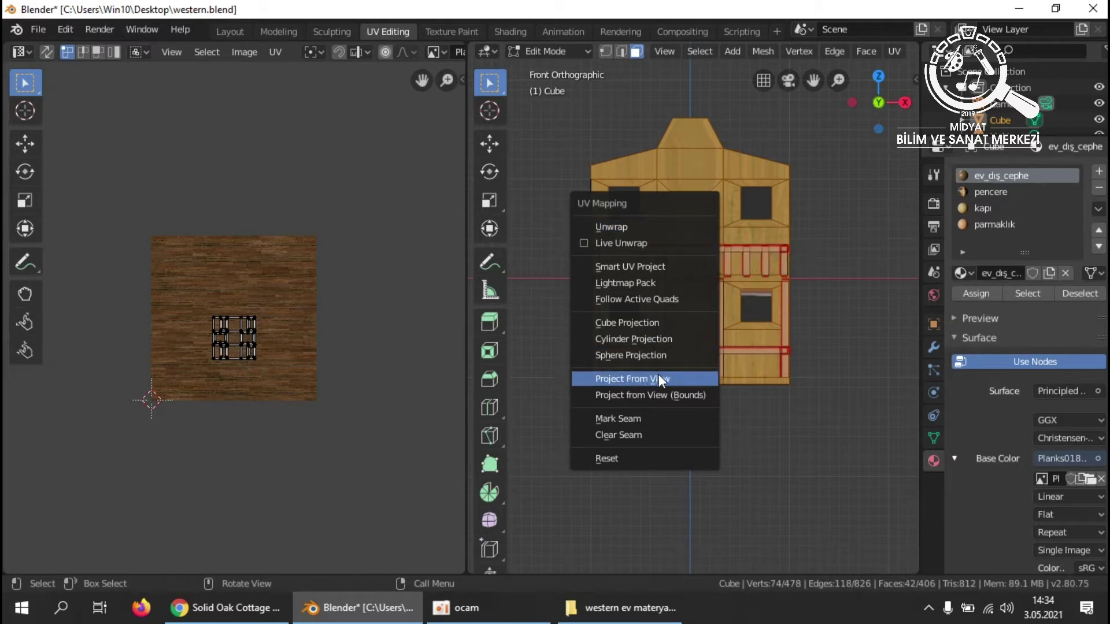
left_click(668, 395)
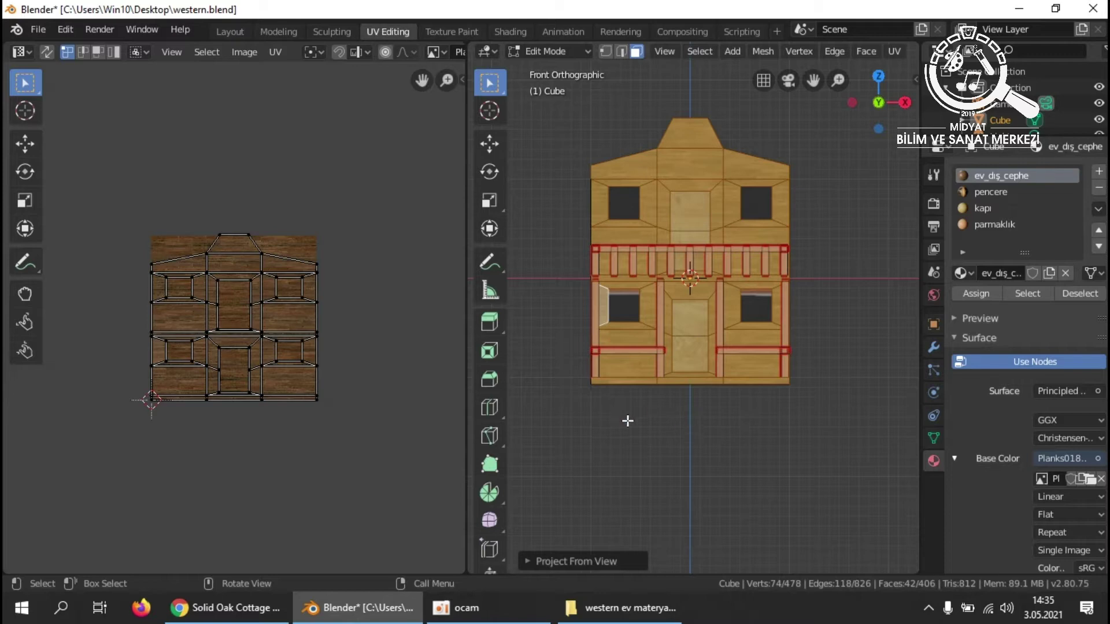
key("alt+a")
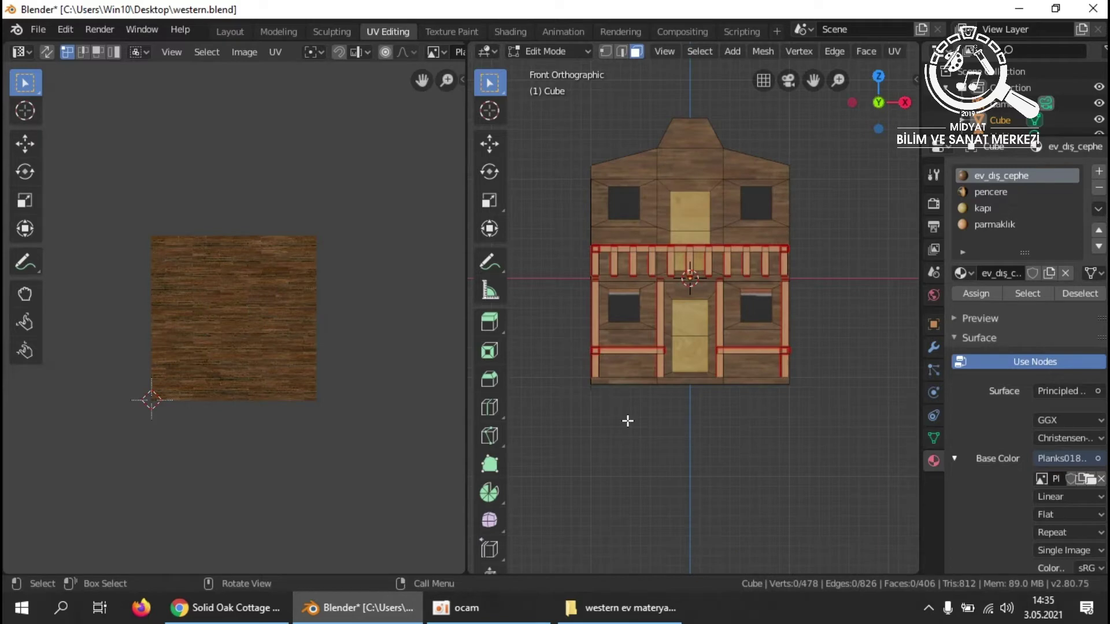
In the back view, select the four gable faces at the top of the house's rear wall.
key("ctrl+KP_1")
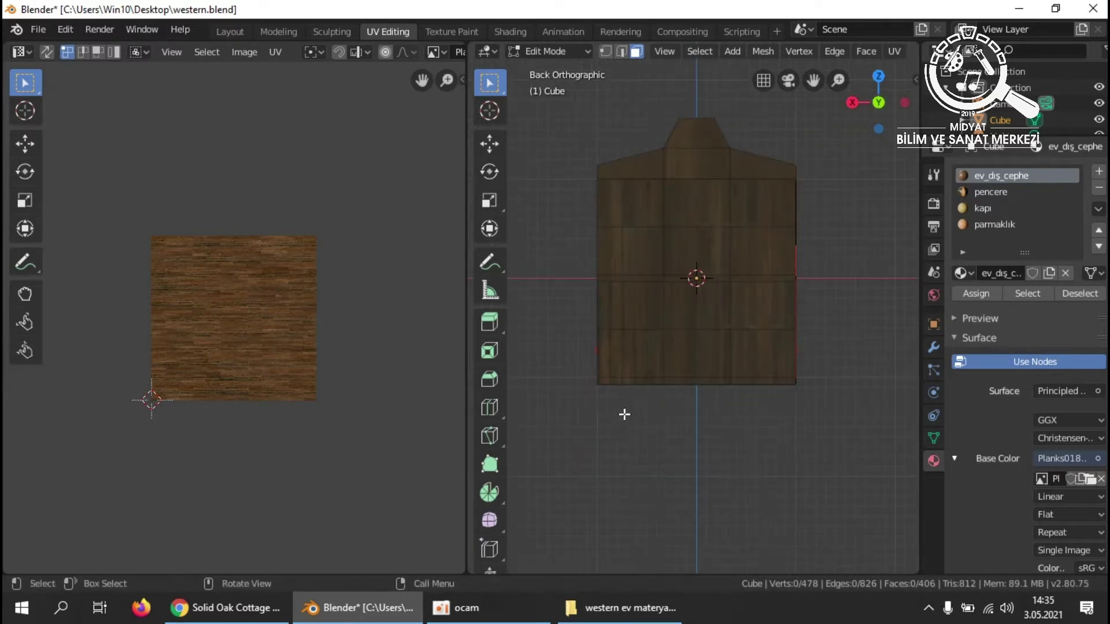
left_click(654, 164)
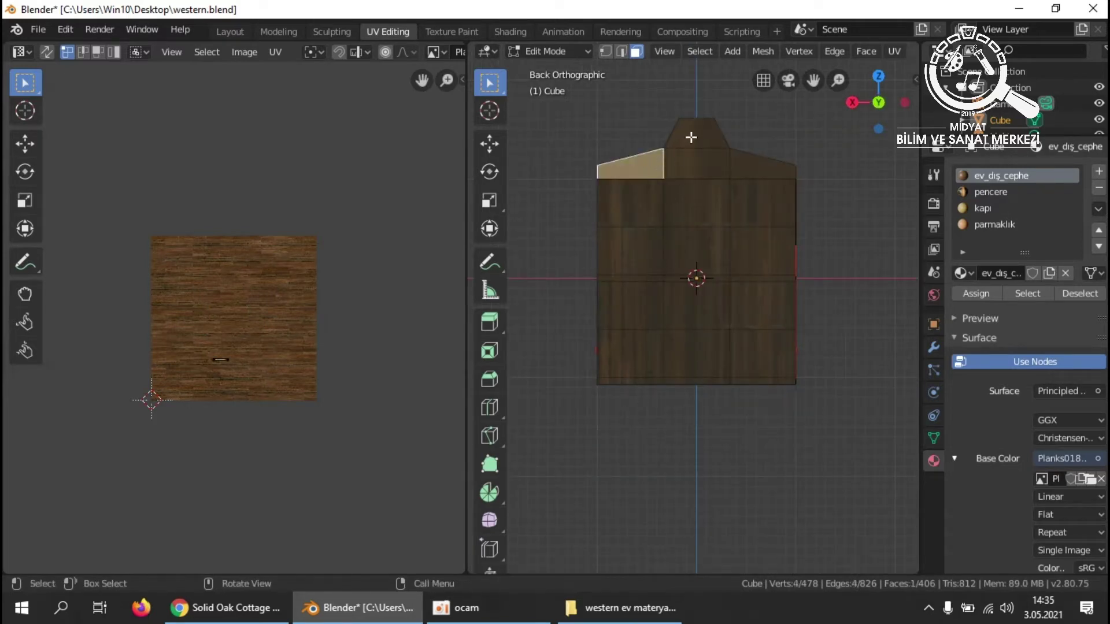
left_click(691, 136, "shift")
left_click(696, 161, "shift")
left_click(747, 171, "shift")
Add all upper-floor and ground-floor faces of the rear wall below the gable to the selection.
left_click(753, 206, "shift")
left_click(627, 211, "shift")
left_click(638, 258, "shift")
left_click(698, 244, "shift")
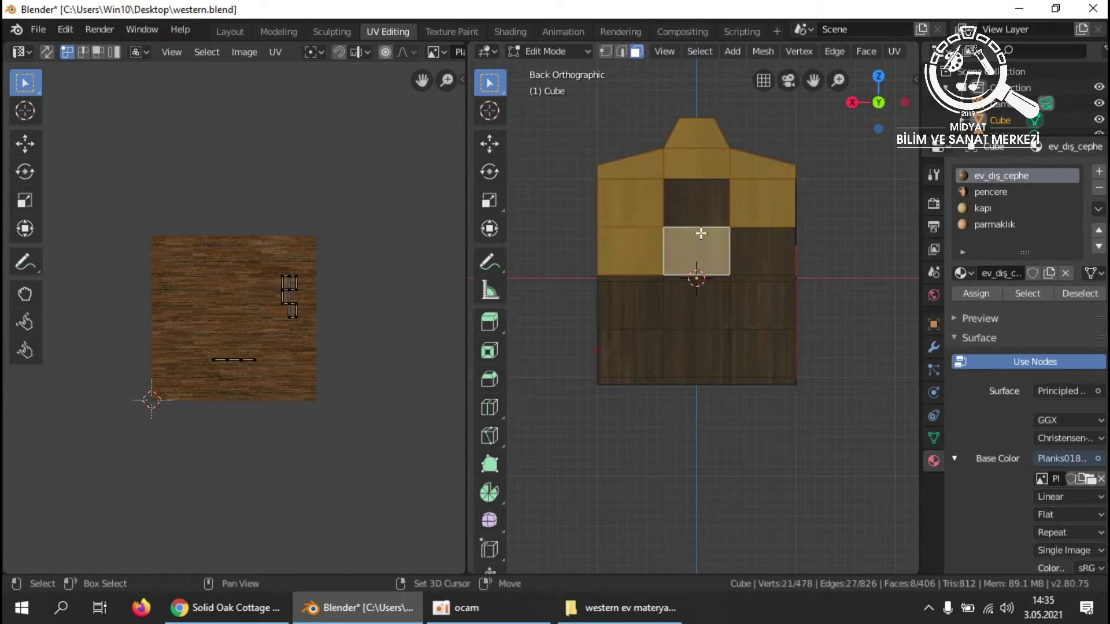
left_click(701, 212, "shift")
left_click(761, 250, "shift")
left_click_drag(759, 279, 623, 383, "shift")
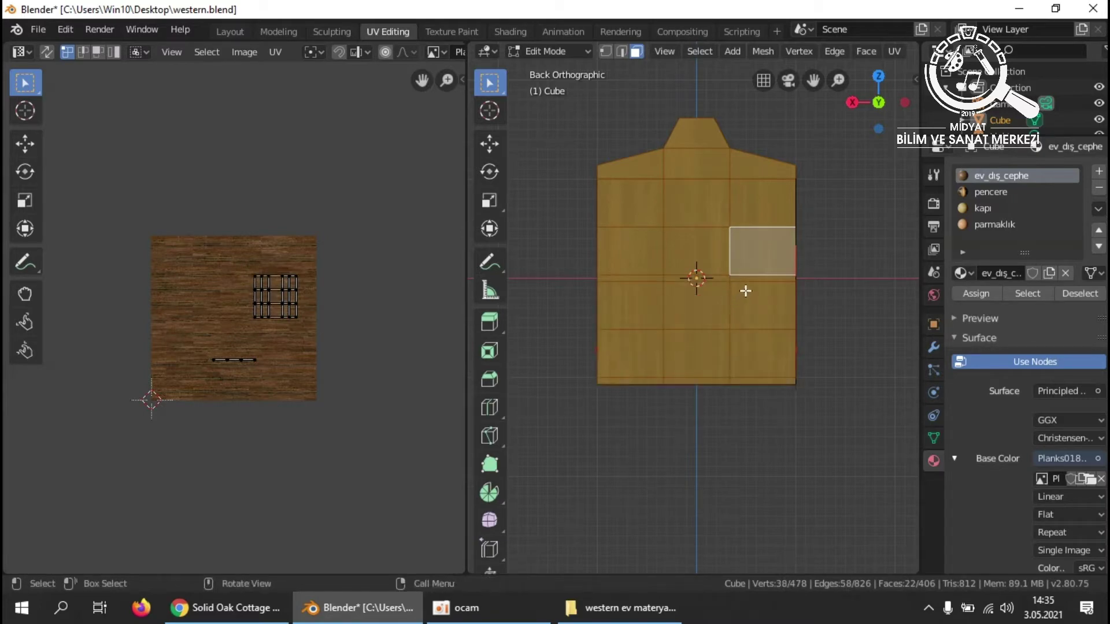
Unwrap the rear wall faces with Project from View (Bounds) and clear the selection.
key("u")
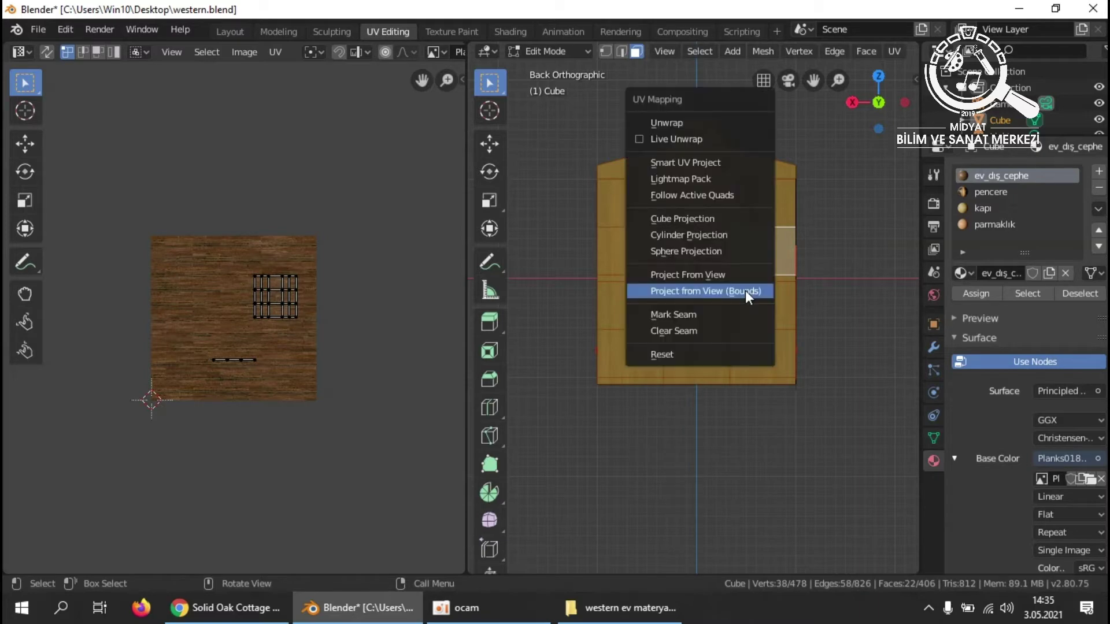
left_click(714, 290)
left_click(672, 423)
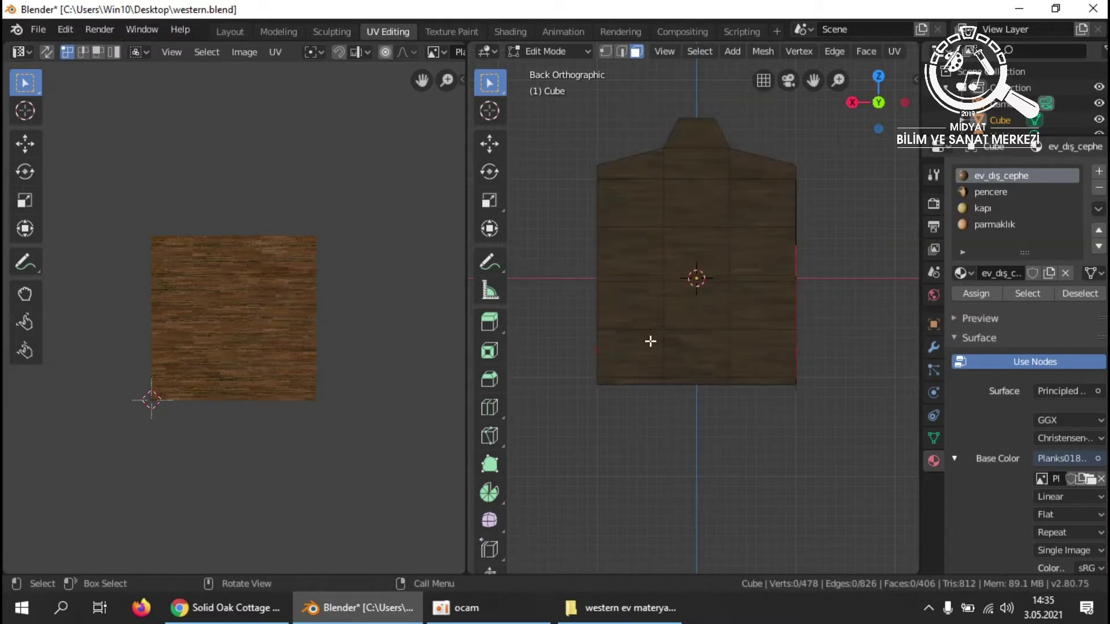
In the right view, select the balcony and porch base edge faces, the wall column beside them and the lower parapet end face.
scroll(651, 341, "up", 3)
middle_click_drag(699, 345, 893, 369)
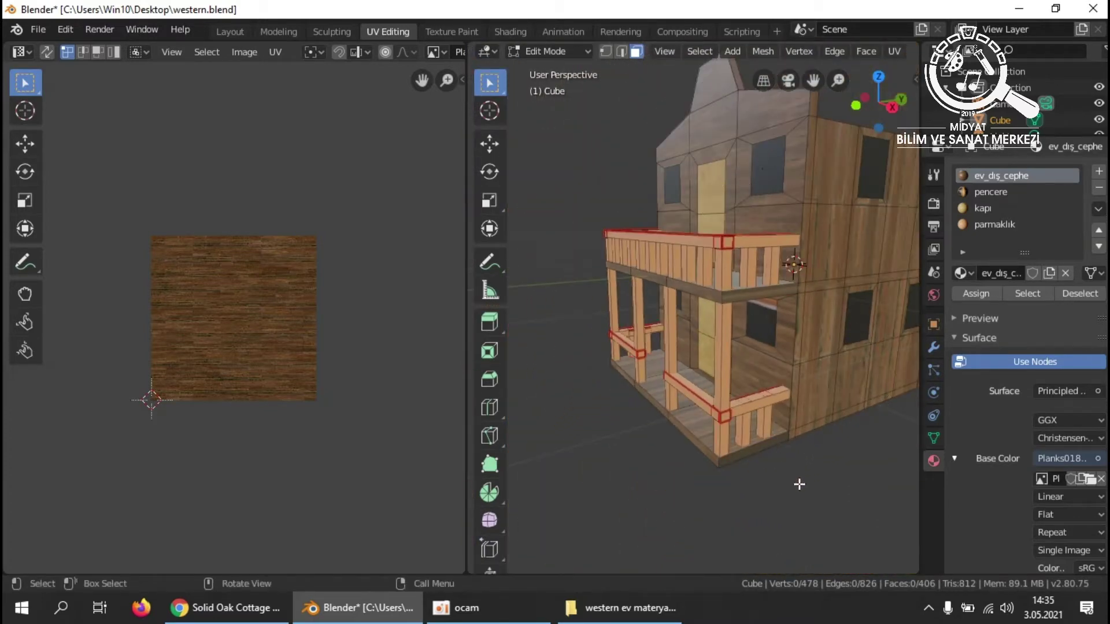
key("KP_3")
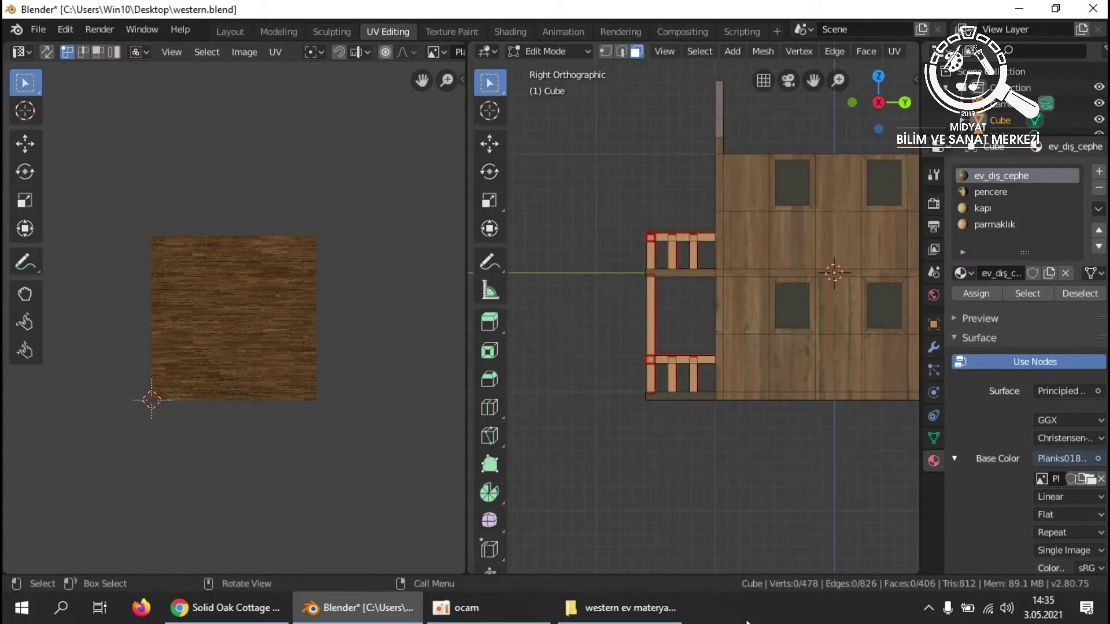
middle_click_drag(844, 446, 782, 449, "shift")
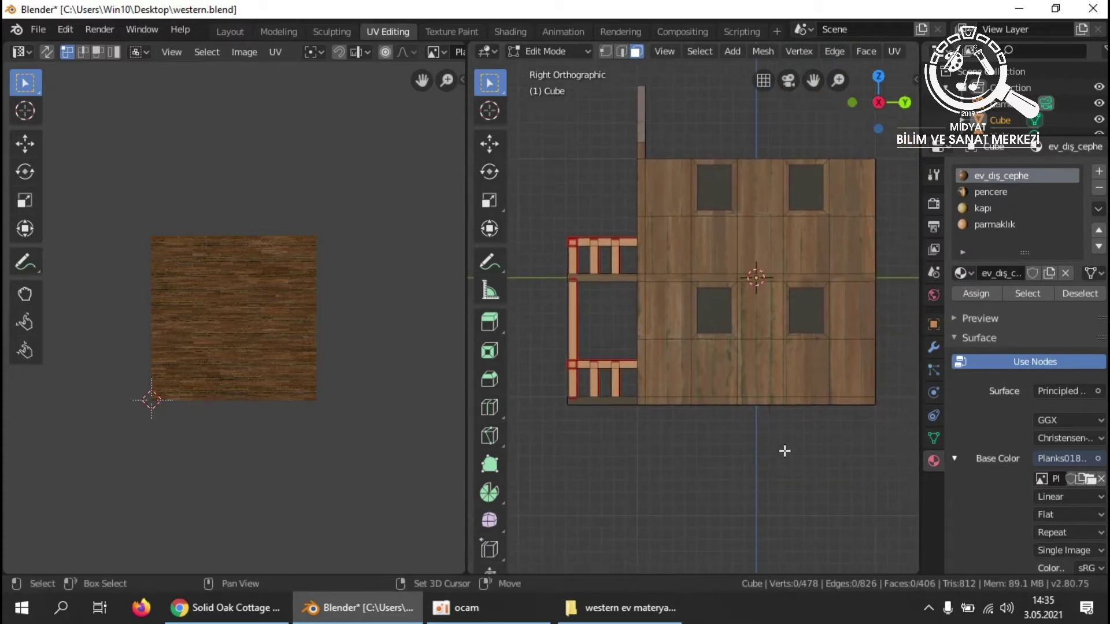
left_click(612, 278)
left_click(612, 400, "shift")
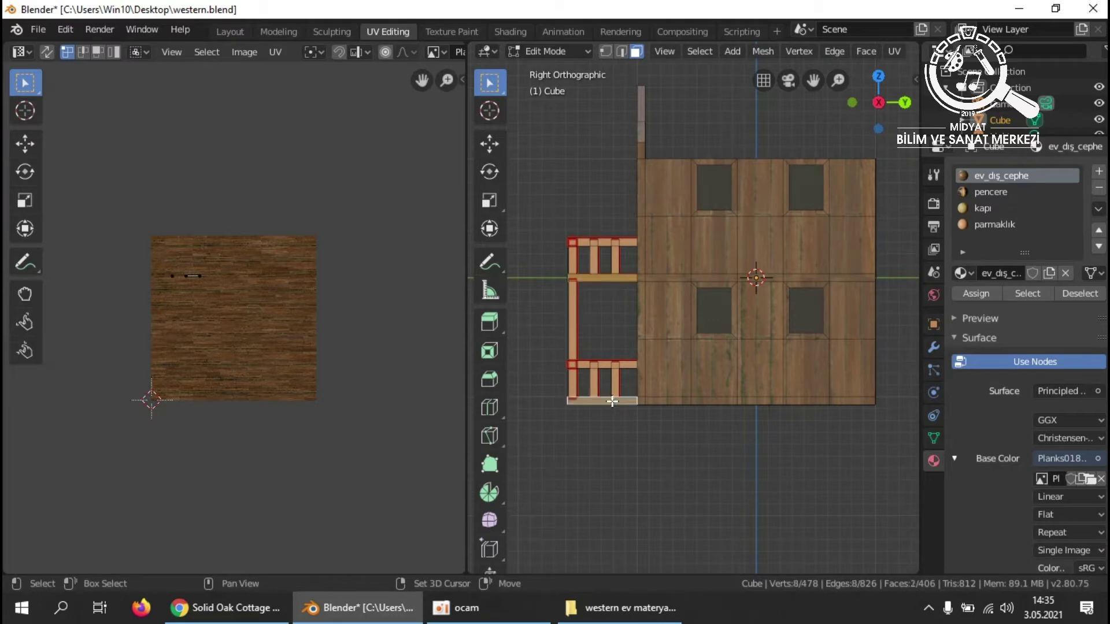
left_click_drag(641, 400, 671, 199, "shift")
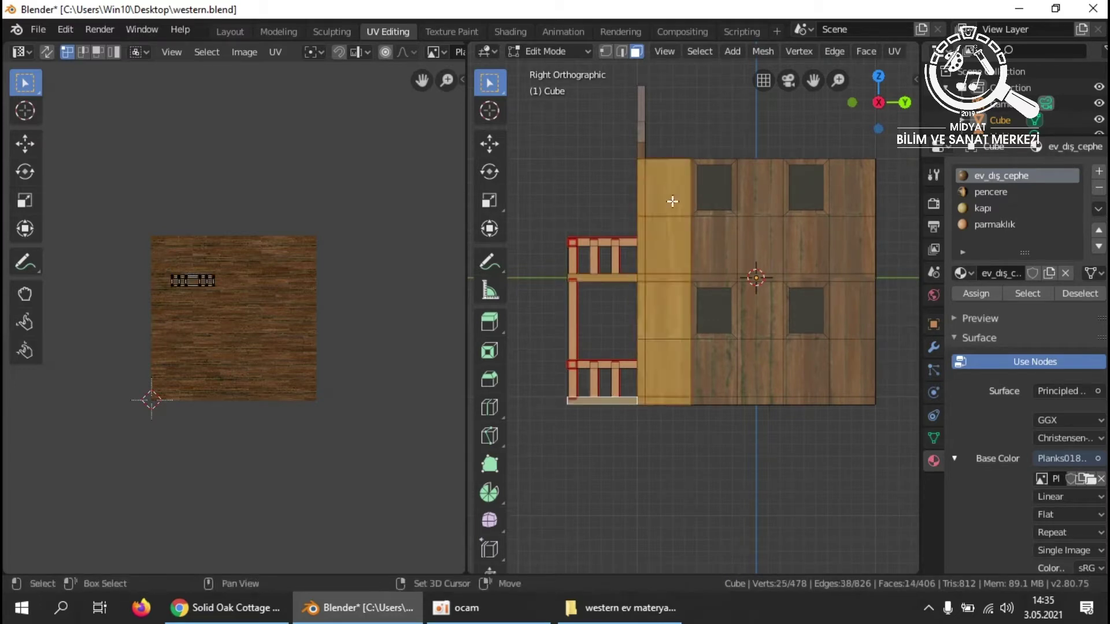
left_click(642, 149, "shift")
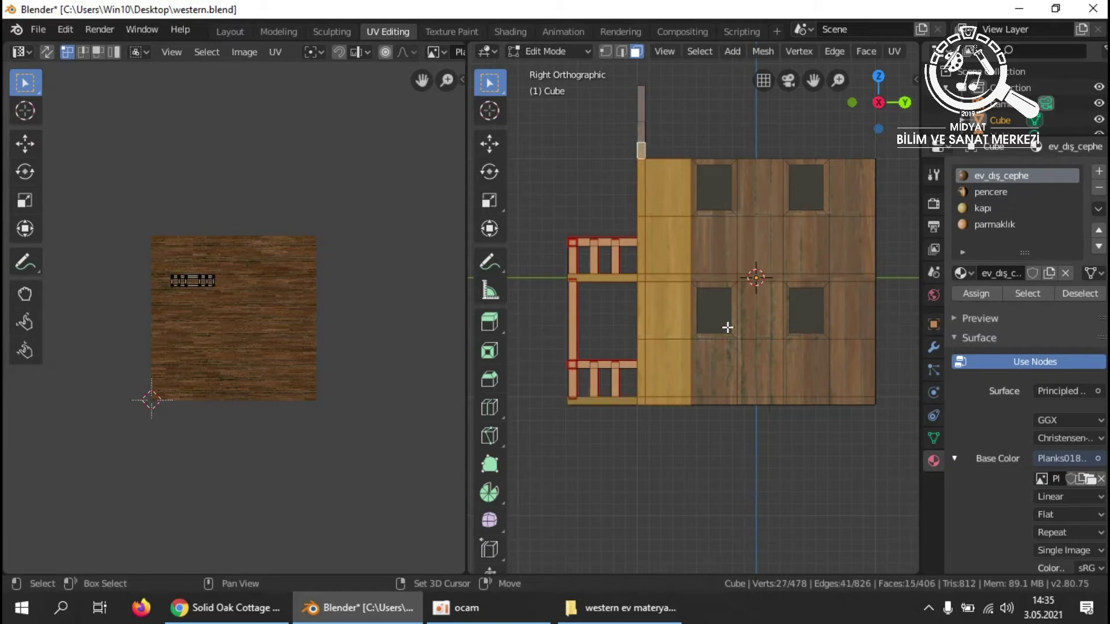
Add the remaining ground-floor and upper-floor wall faces of the house's right side to the selection.
left_click_drag(719, 403, 776, 331, "shift")
left_click(818, 400, "shift")
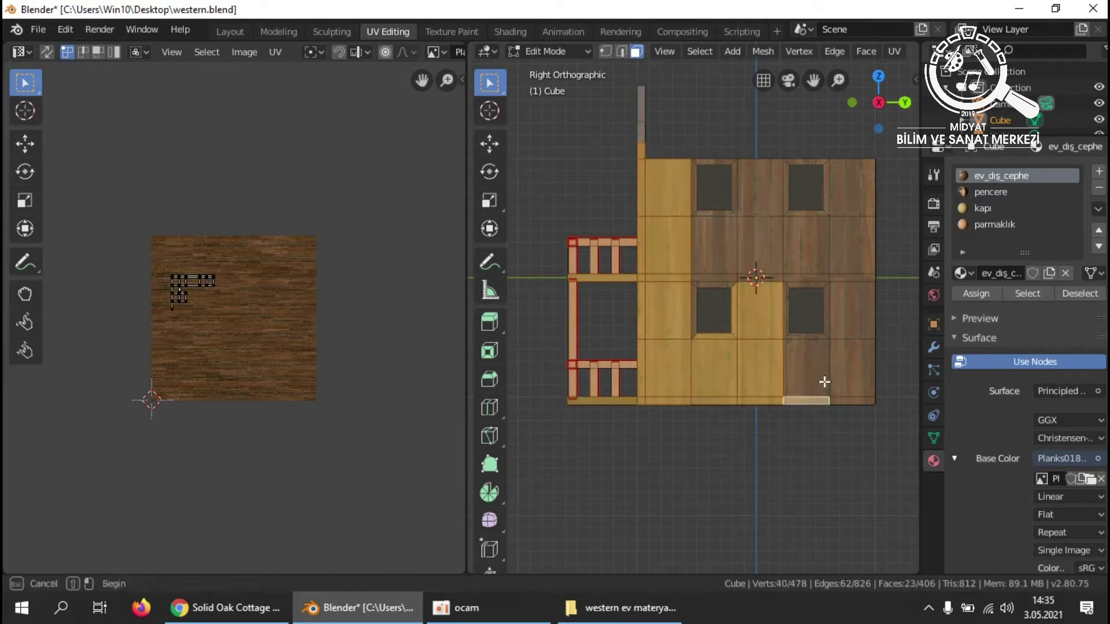
left_click(866, 369, "shift")
left_click(804, 351, "shift")
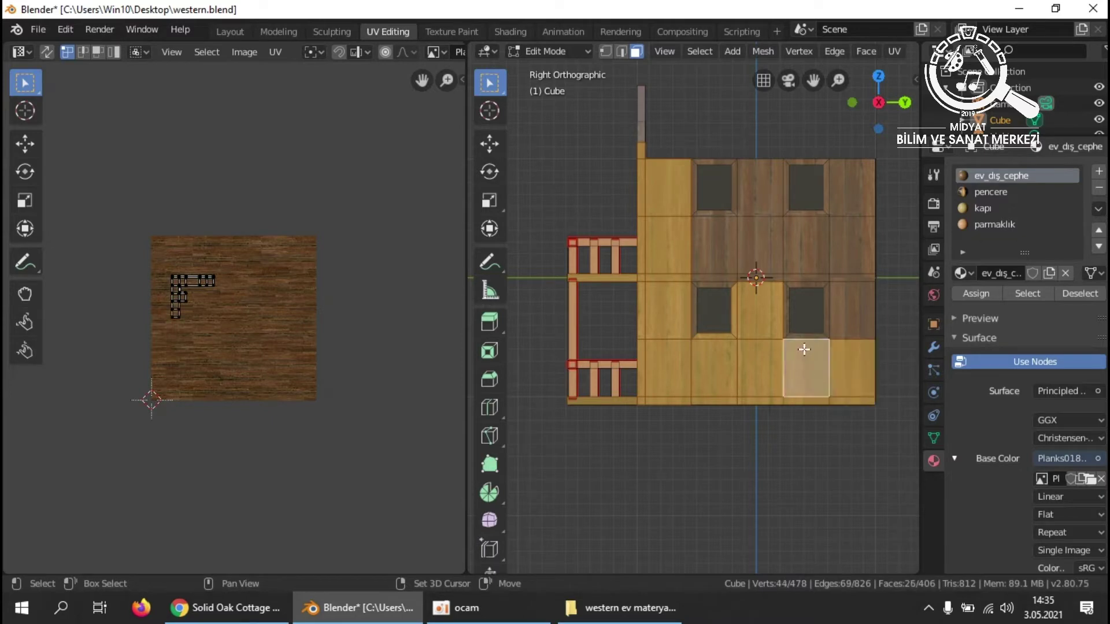
left_click(806, 336, "shift")
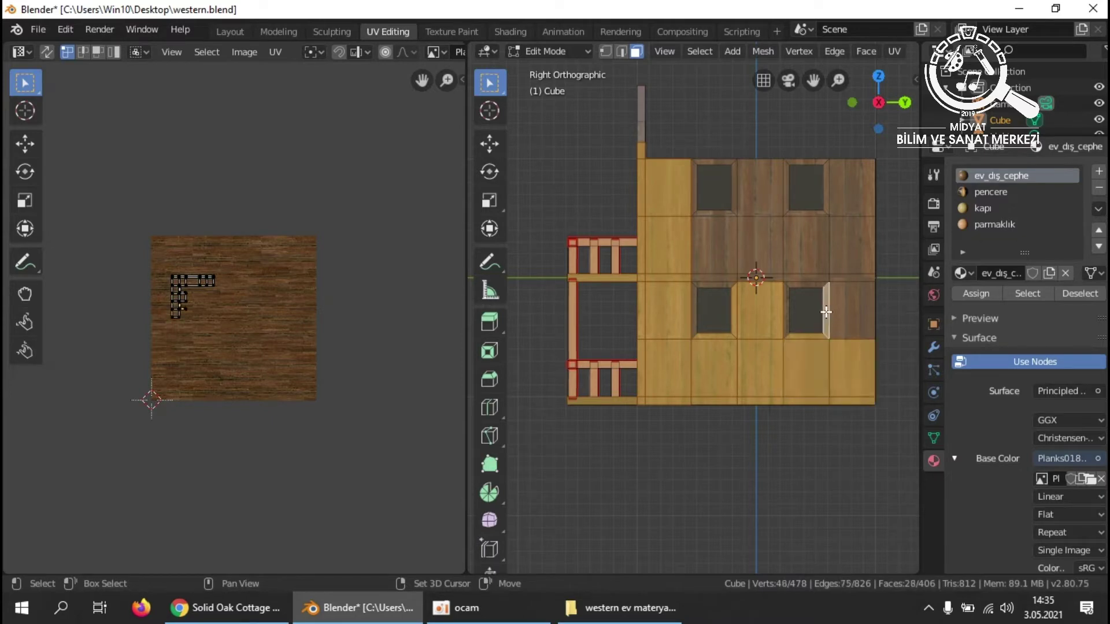
left_click(848, 312, "shift")
key("b")
left_click_drag(846, 276, 711, 214)
Add the remaining unselected surround faces of the four windows on the right side to the selection.
left_click(714, 285, "shift")
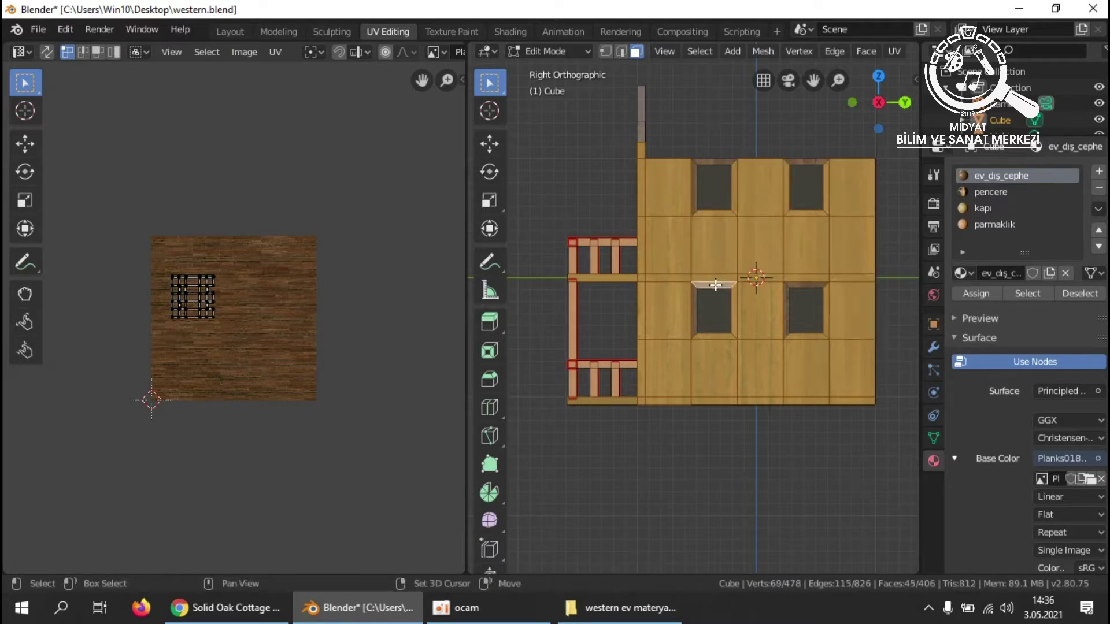
left_click(694, 304, "shift")
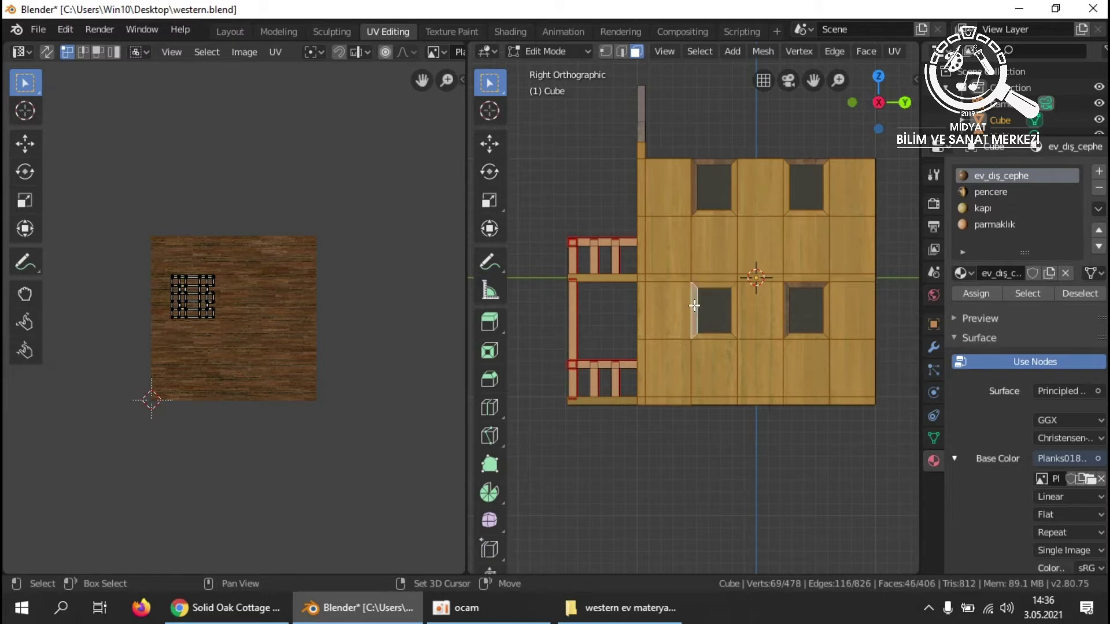
left_click(785, 307, "shift")
left_click(798, 284, "shift")
left_click(804, 162, "shift")
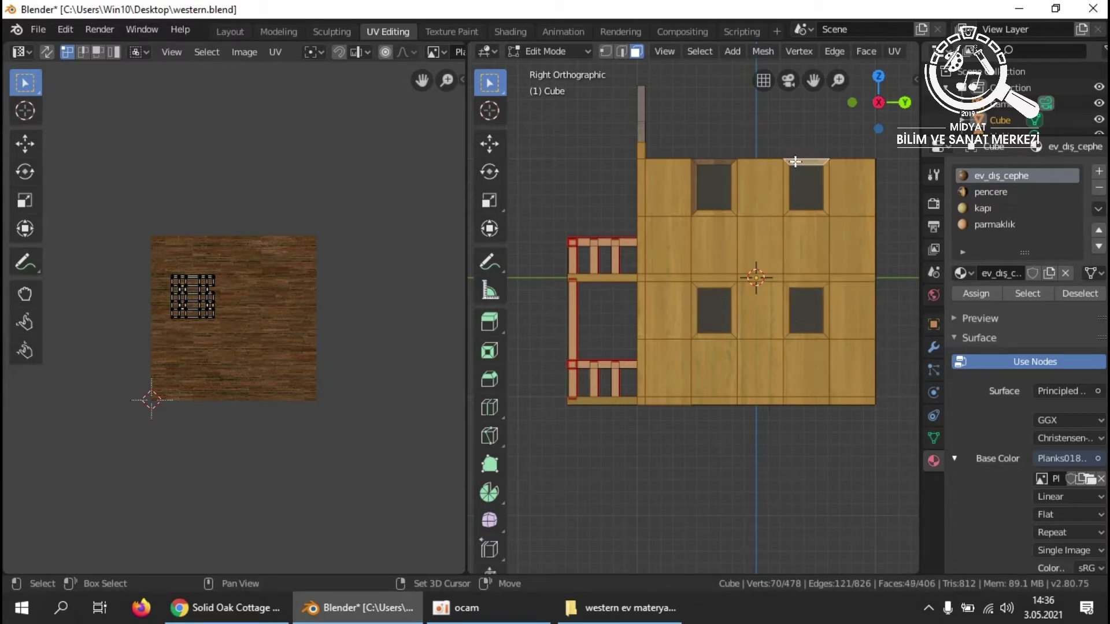
left_click(719, 162, "shift")
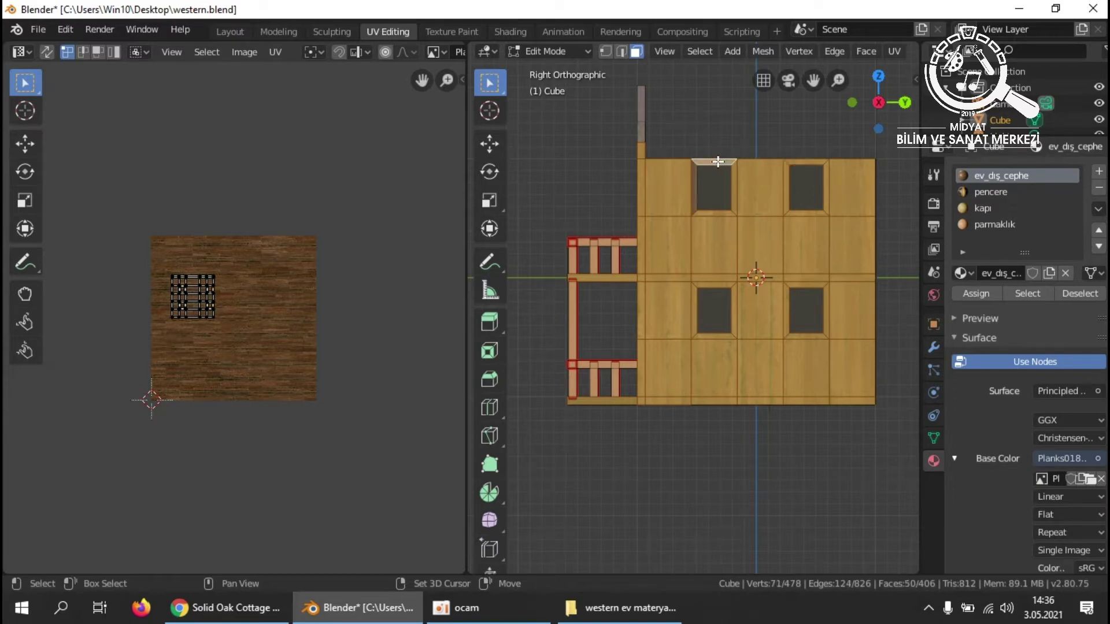
left_click(693, 192, "shift")
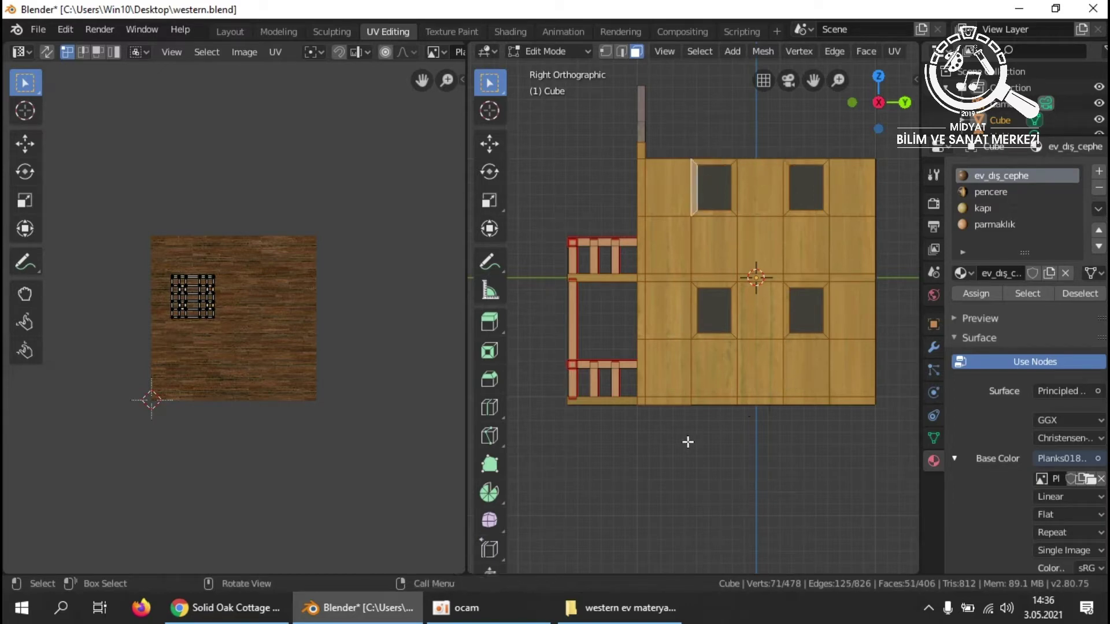
Unwrap the right side faces from the right view with Project from View (Bounds) and clear the selection.
key("u")
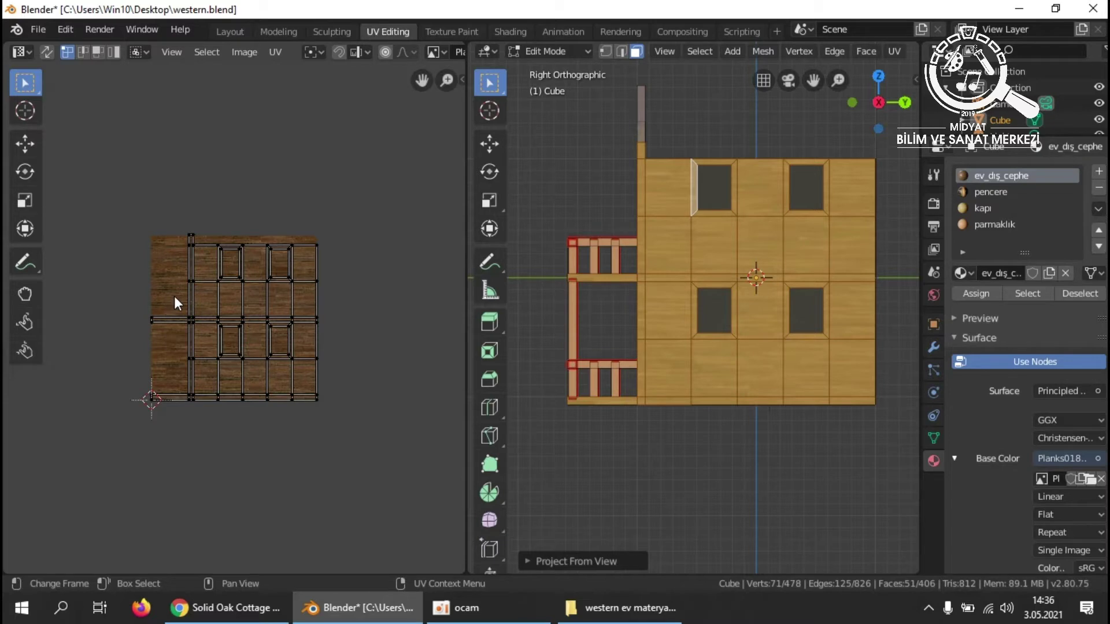
key("ctrl")
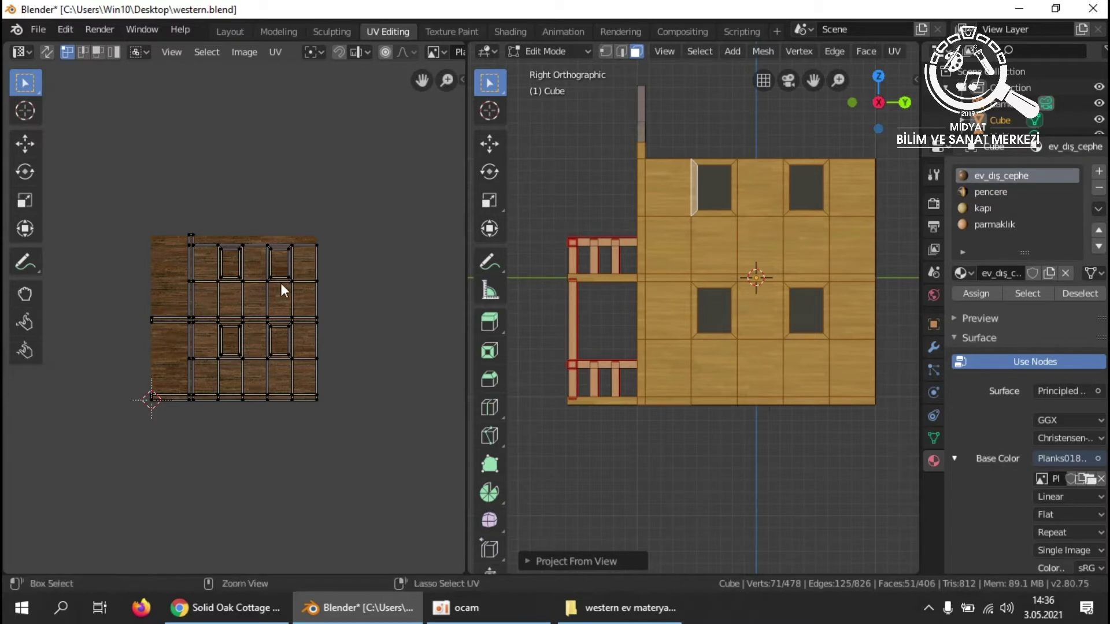
left_click(708, 444)
In the left view, select the side edge faces of the porch base and the balcony floor.
key("ctrl+KP_3")
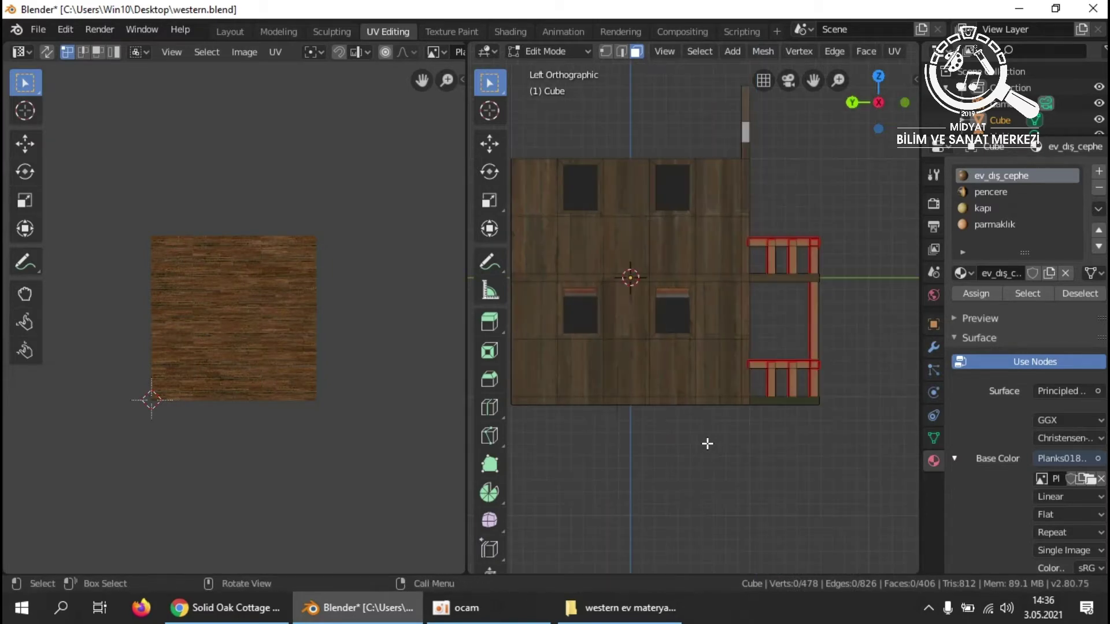
middle_click_drag(664, 453, 709, 443, "shift")
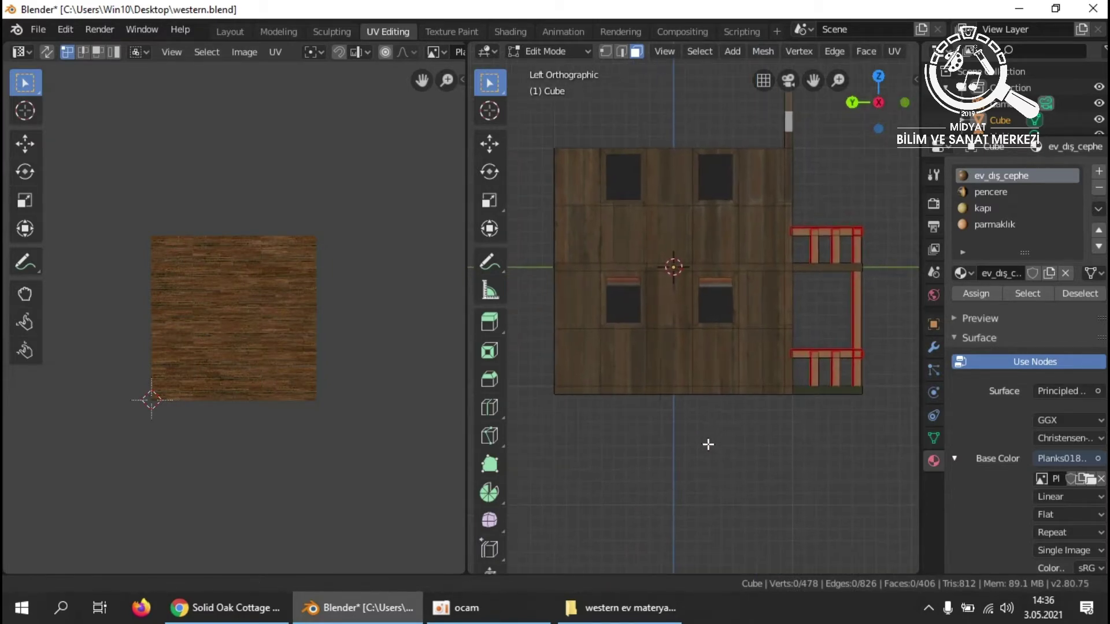
left_click(823, 399)
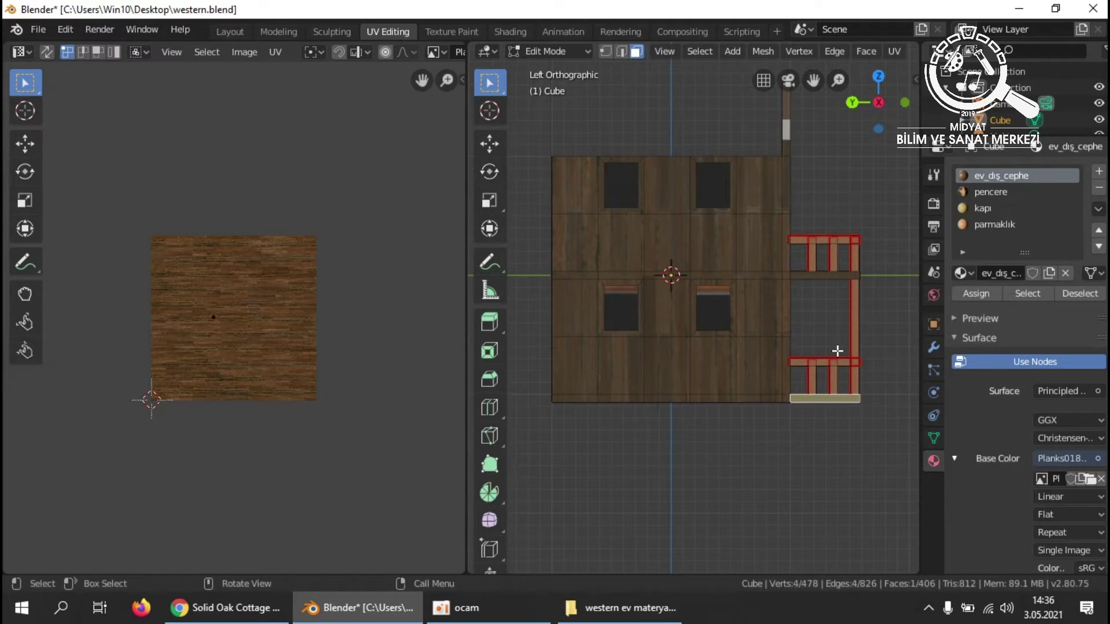
left_click(837, 278, "shift")
Add the lower parapet end face and the two wall columns nearest the porch on the left side to the selection.
middle_click_drag(709, 441, 687, 494)
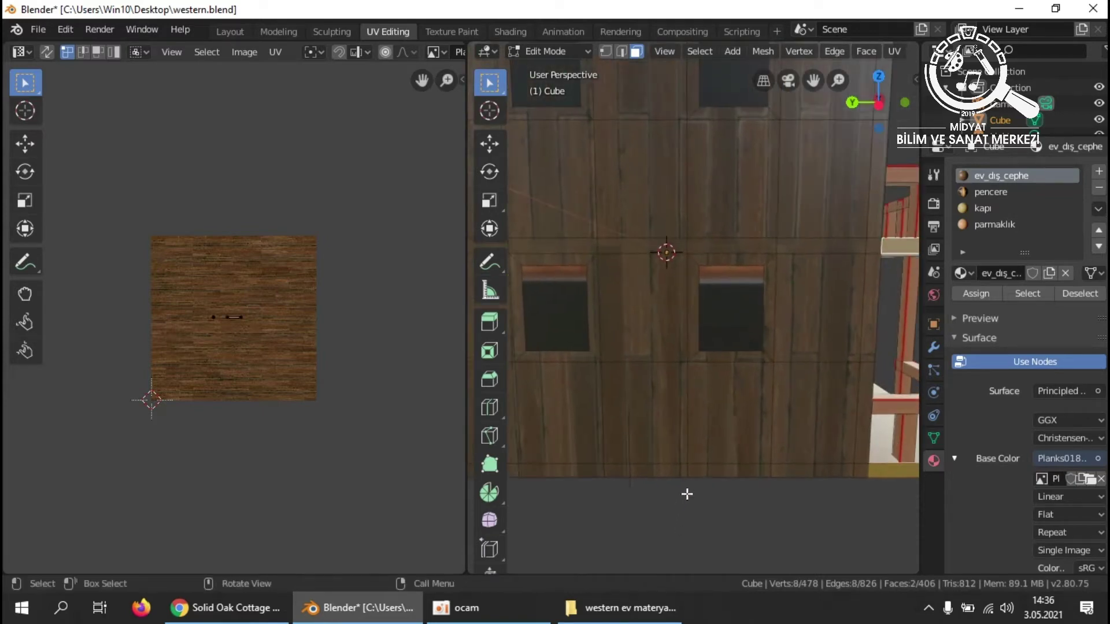
key("ctrl+KP_3")
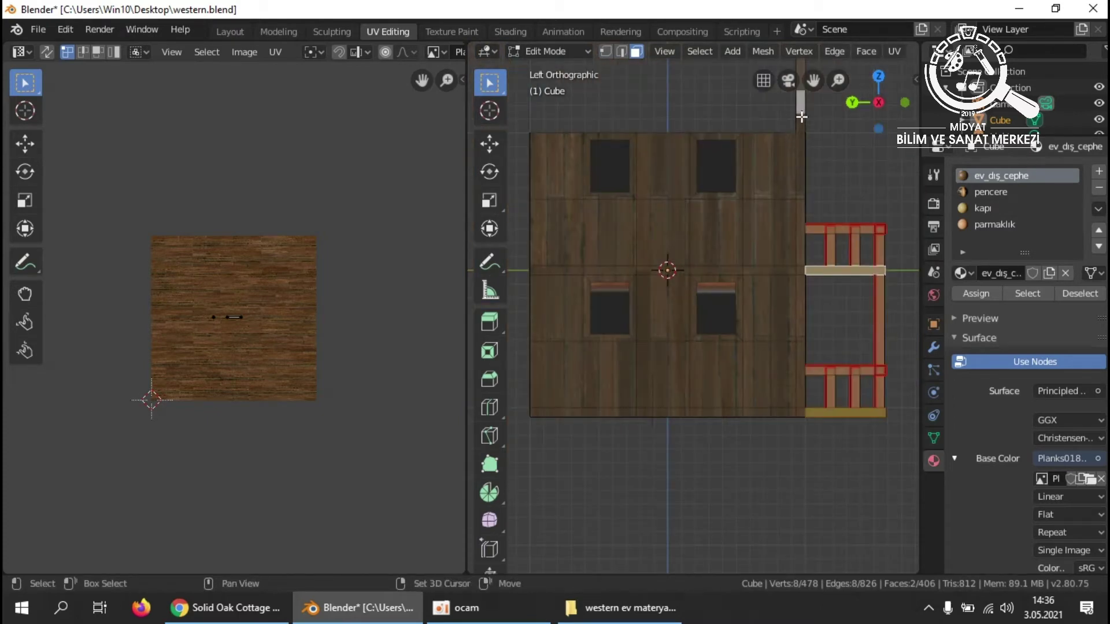
left_click_drag(801, 125, 739, 425)
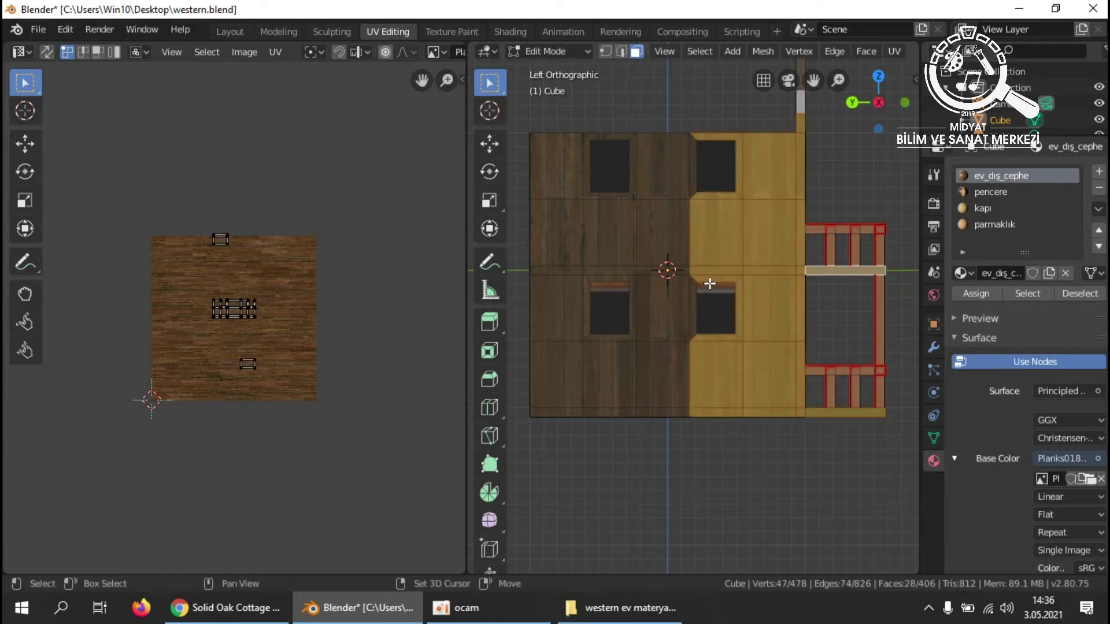
Add the rear side faces of the two windows nearest the porch and the remaining wall columns toward the back to the selection.
left_click(693, 299, "shift")
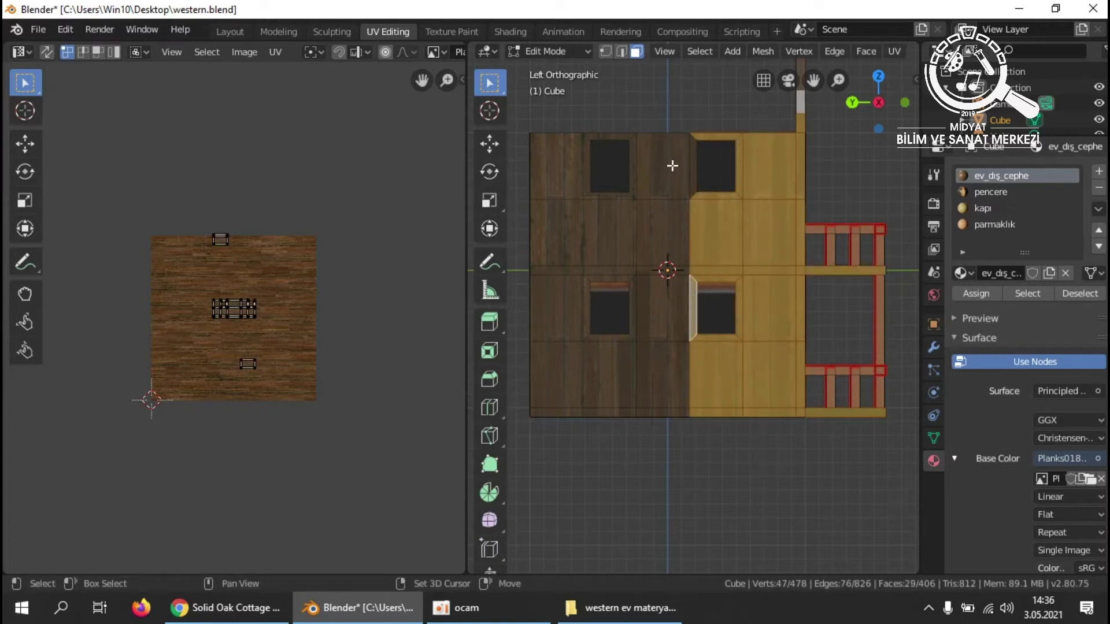
left_click(689, 164, "shift")
left_click_drag(677, 149, 633, 421)
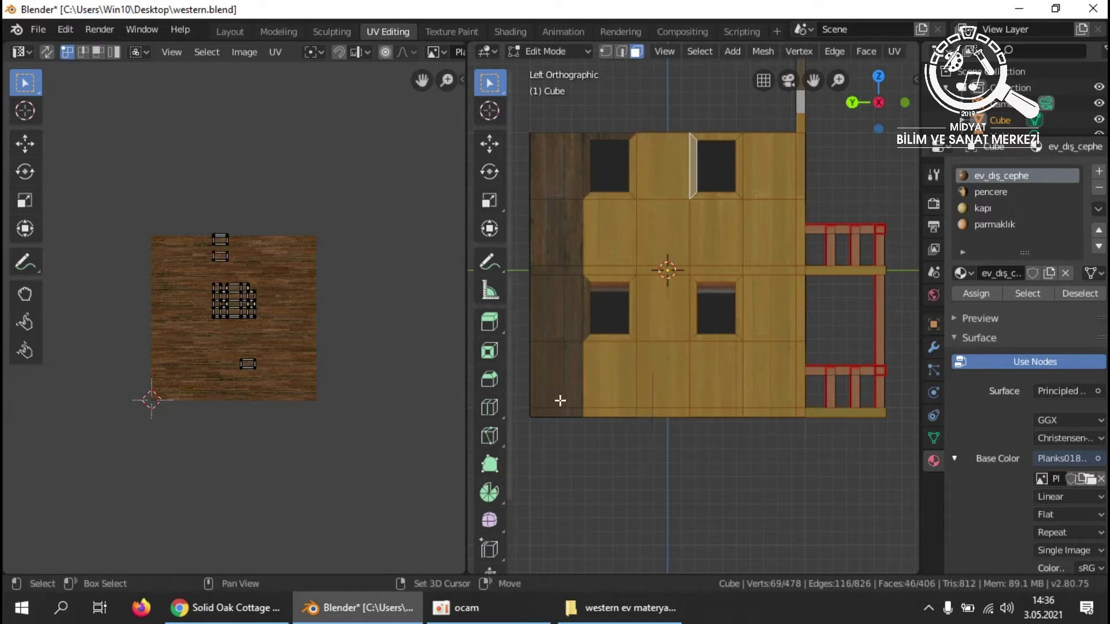
left_click_drag(565, 414, 523, 122, "shift")
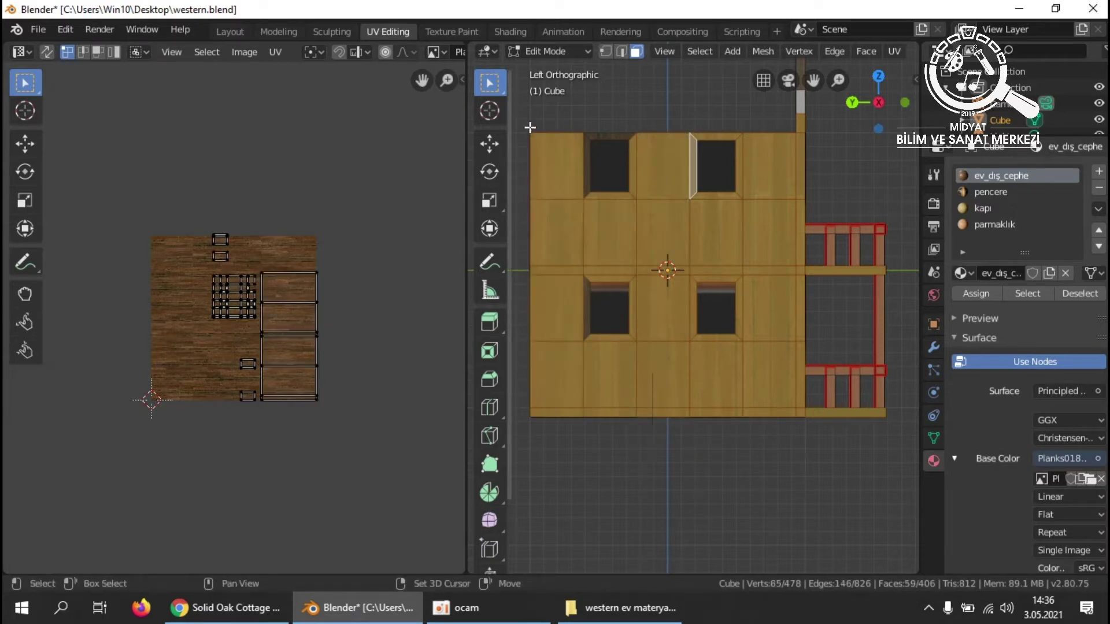
Add the recess faces of the two windows farthest from the porch to the selection and unwrap the left side with Project from View (Bounds).
left_click(587, 317, "shift")
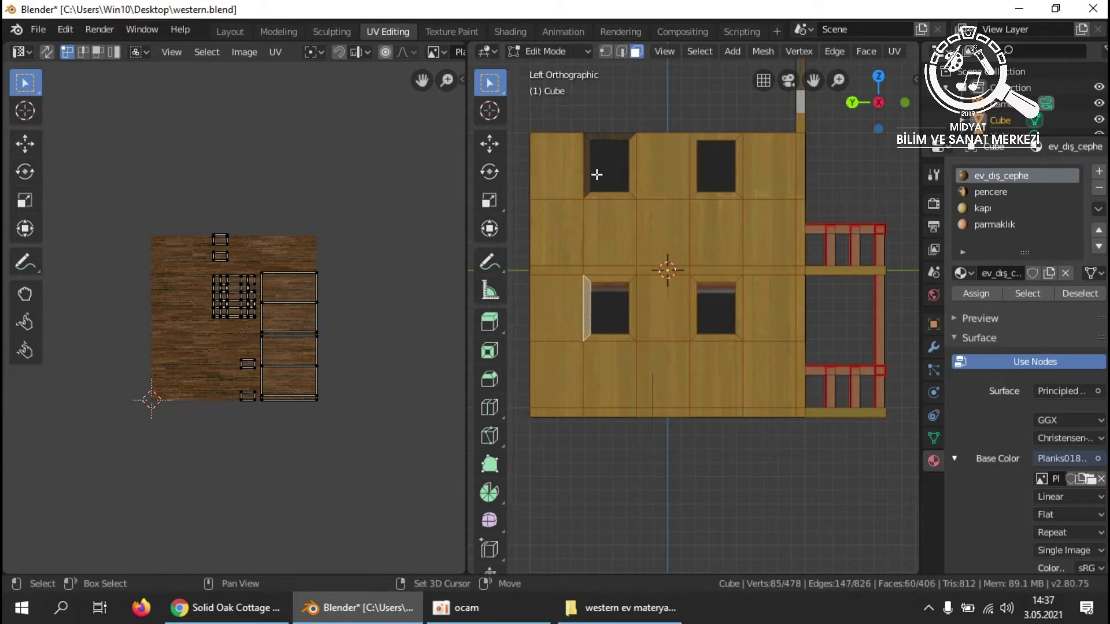
left_click(607, 137, "shift")
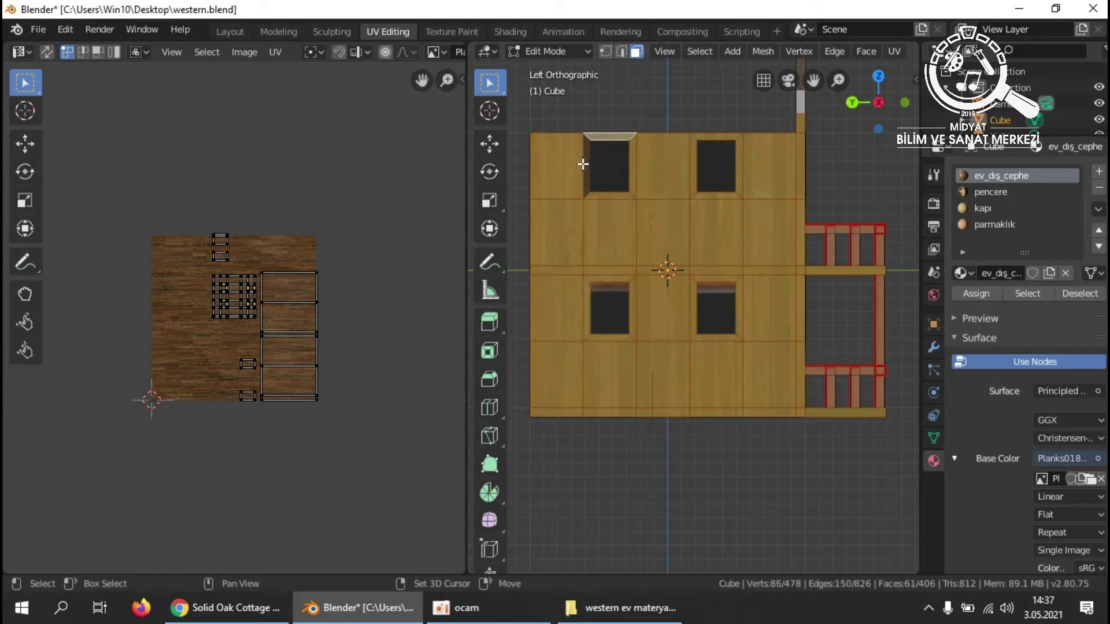
left_click(581, 174, "shift")
left_click(551, 167, "shift")
left_click(586, 164, "shift")
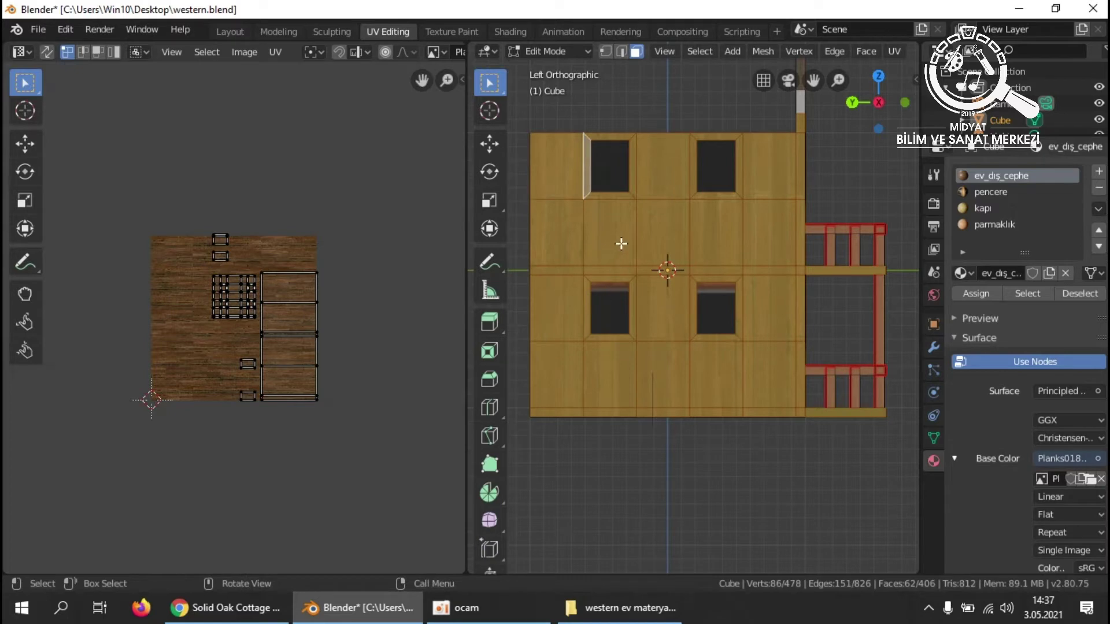
key("u")
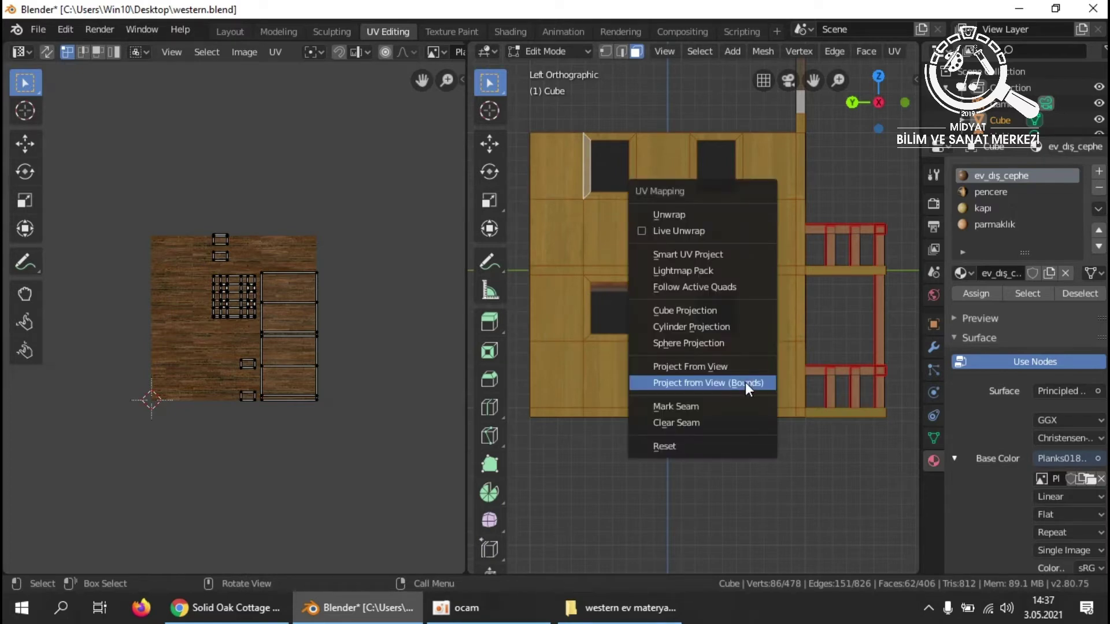
left_click(706, 383)
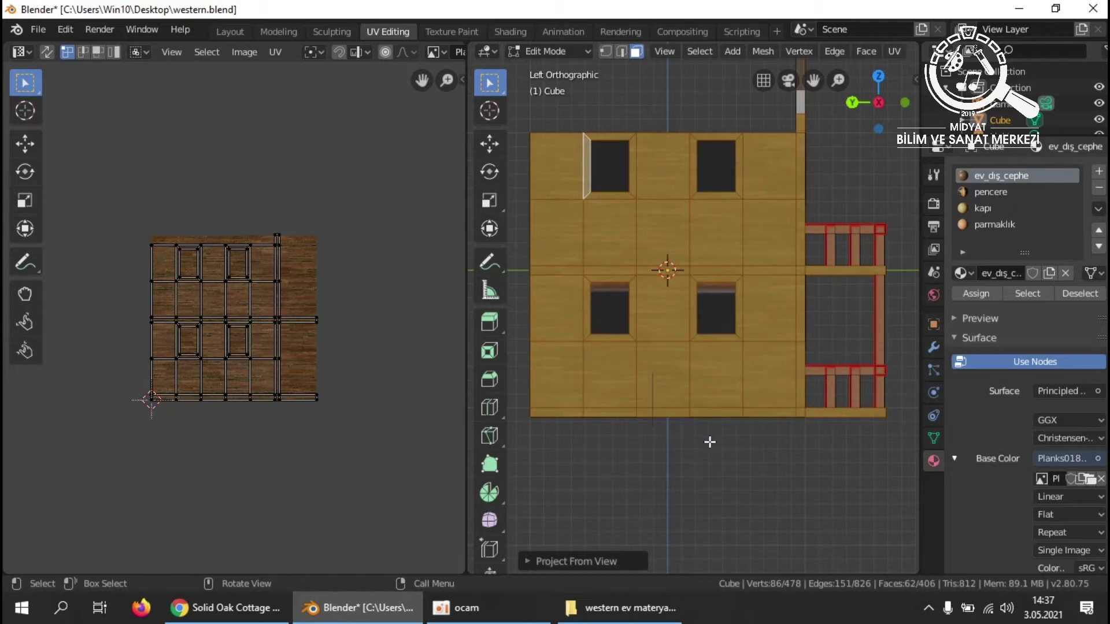
In the top view, start a new selection with all roof faces, the facade's three narrow top faces and the three balcony floor faces.
key("KP_7")
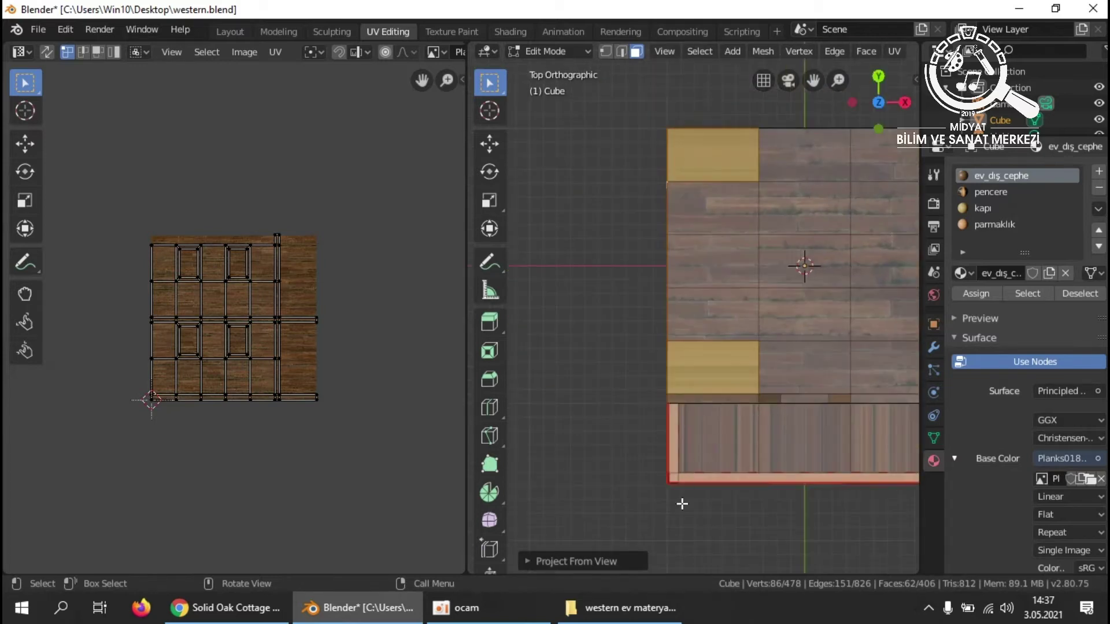
middle_click_drag(711, 530, 602, 496, "shift")
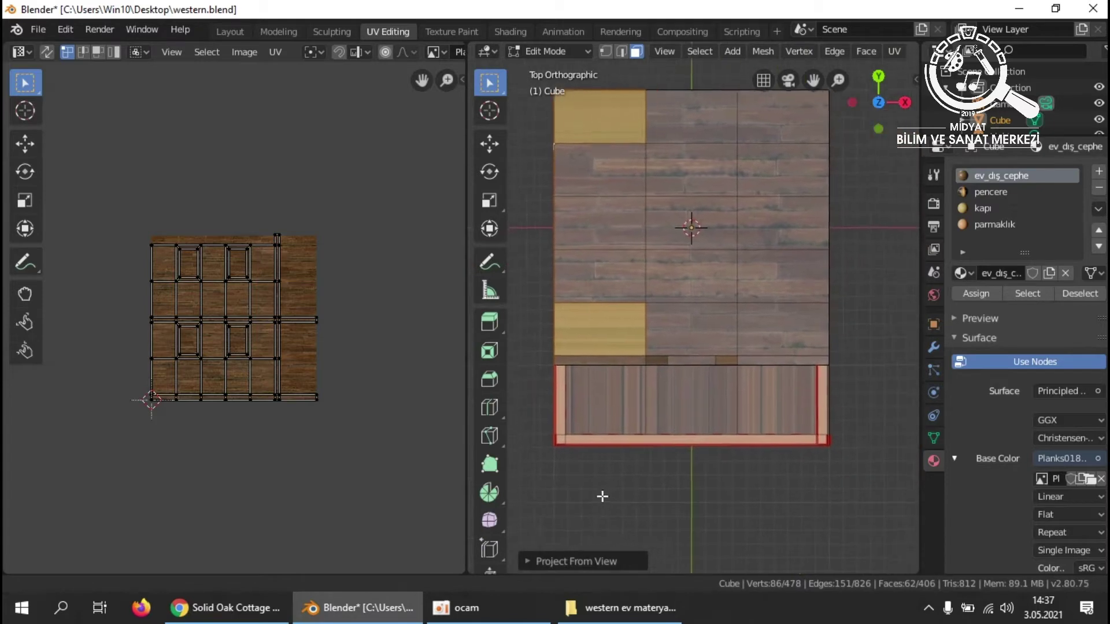
left_click(709, 477)
left_click_drag(583, 106, 780, 331)
left_click(671, 359, "shift")
left_click(763, 359, "shift")
left_click(600, 359, "shift")
left_click(589, 395, "shift")
left_click(705, 399, "shift")
left_click(748, 397, "shift")
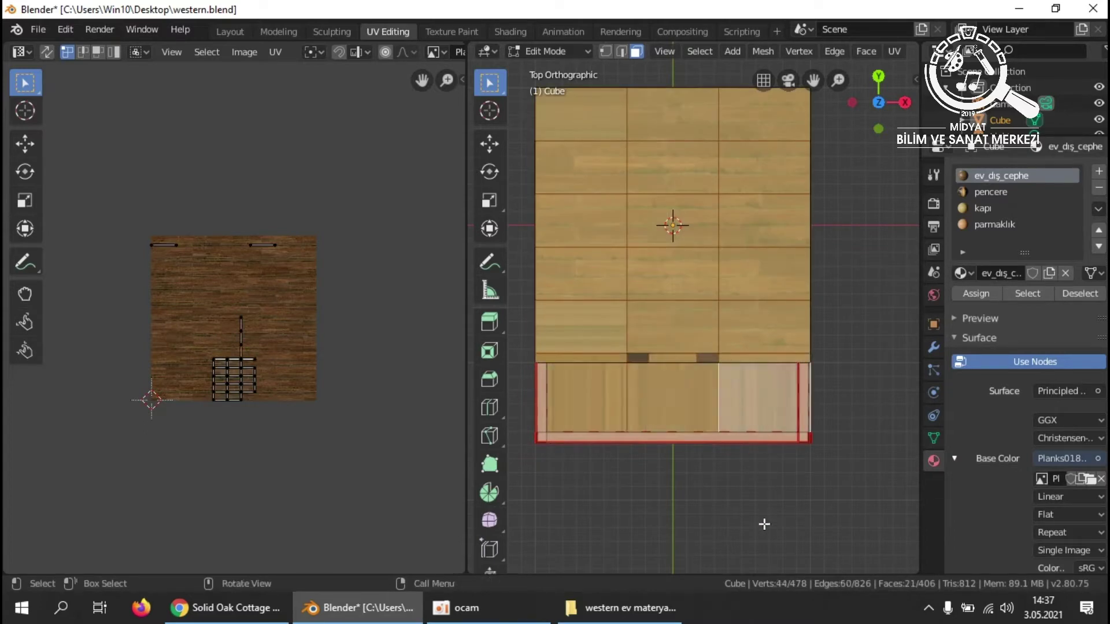
Add the middle and both outer floor faces of the ground-floor porch to the selection.
scroll(739, 528, "up", 5)
middle_click_drag(741, 518, 695, 495)
scroll(737, 509, "down", 8)
left_click(692, 496, "shift")
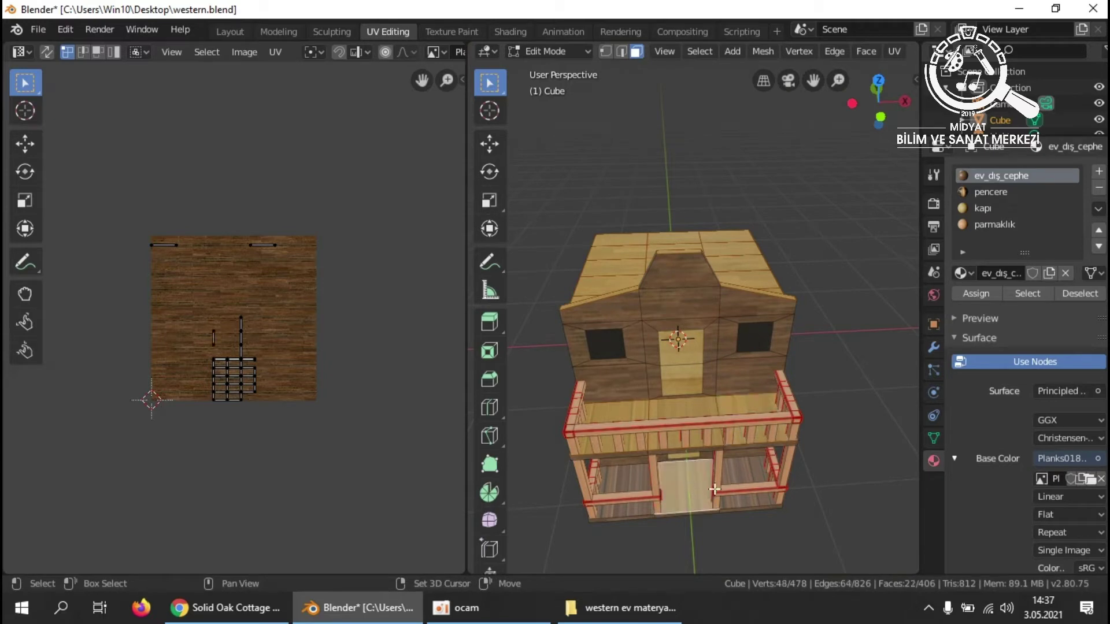
left_click(618, 484, "shift")
left_click(751, 474, "shift")
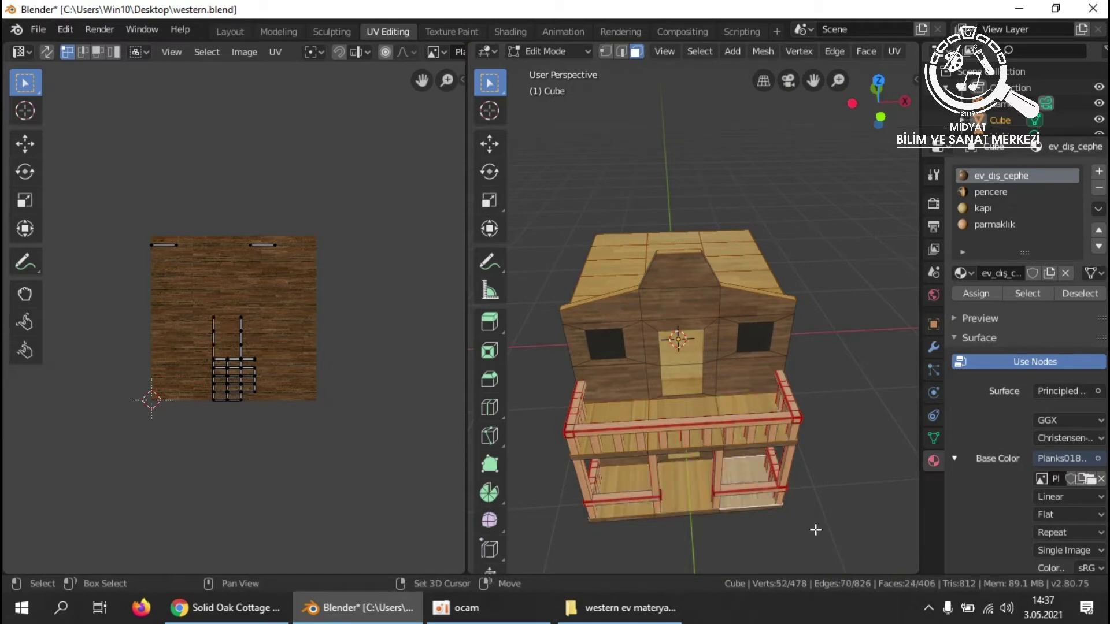
Unwrap the selected roof and floor faces from the top view with Project from View (Bounds) and clear the selection.
key("KP_7")
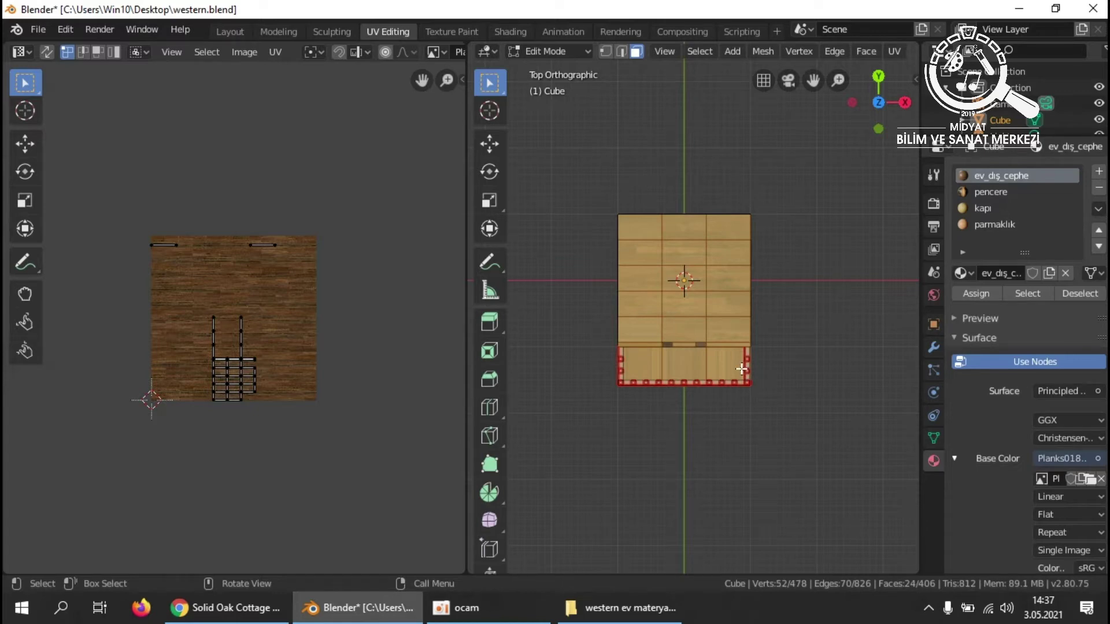
key("u")
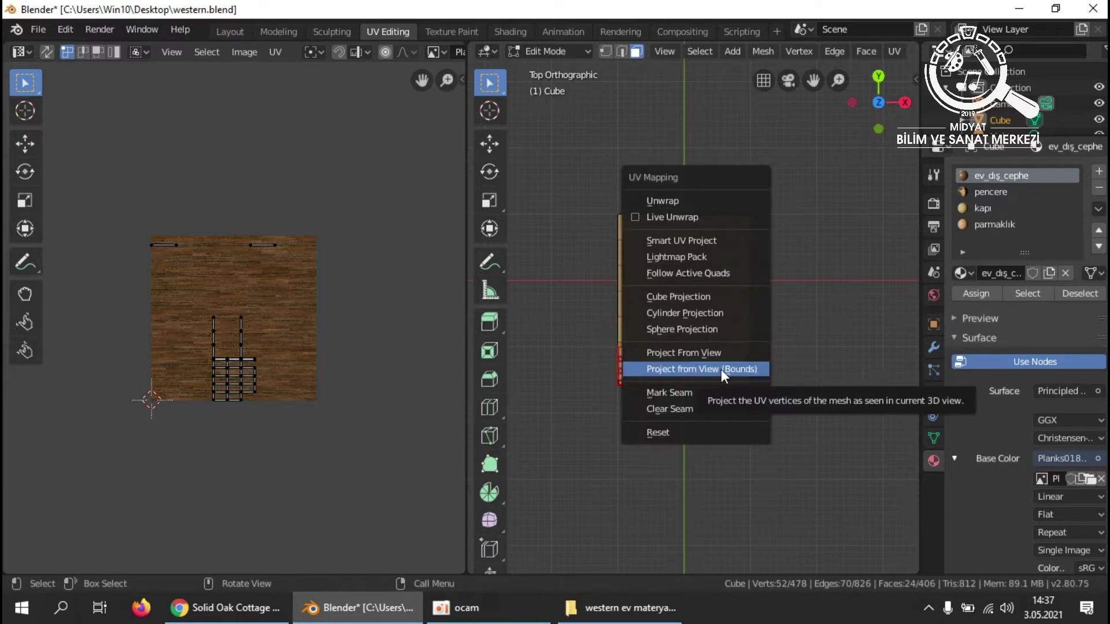
left_click(721, 370)
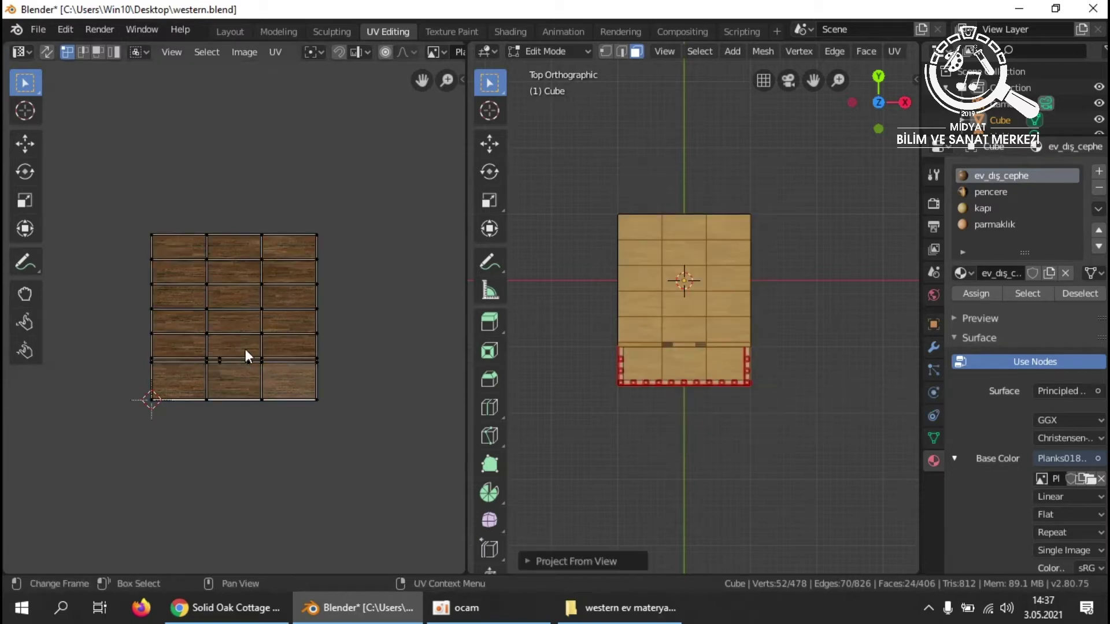
left_click(736, 444)
middle_click_drag(736, 445, 758, 365)
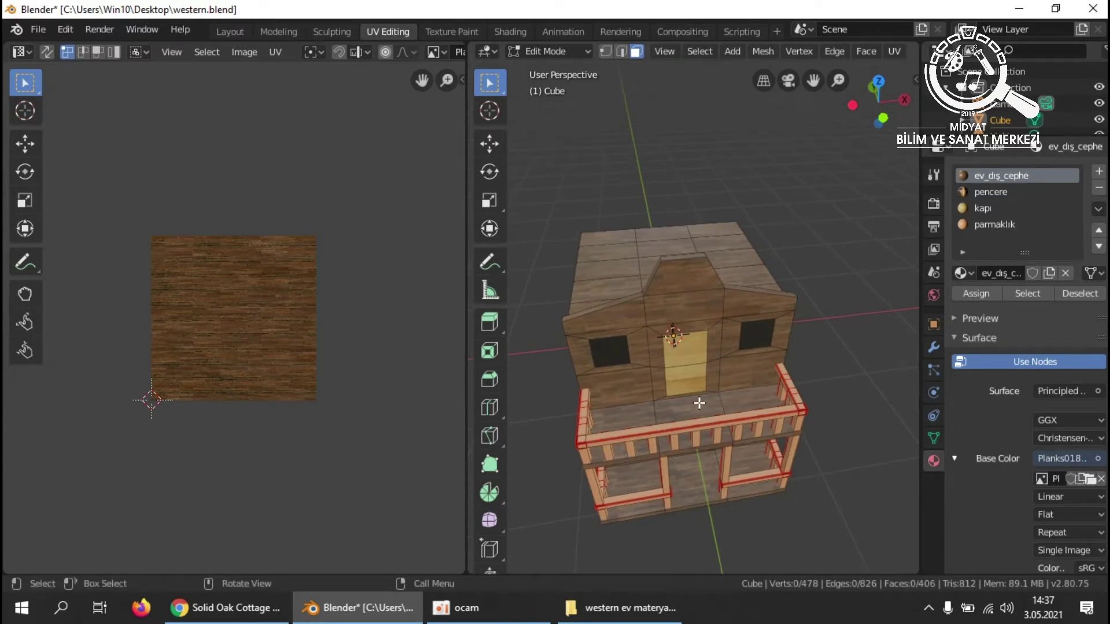
middle_click_drag(706, 460, 727, 427)
Select the upper-left window face on the facade, switch to the front view and display pencere.png in the UV editor.
left_click(621, 324)
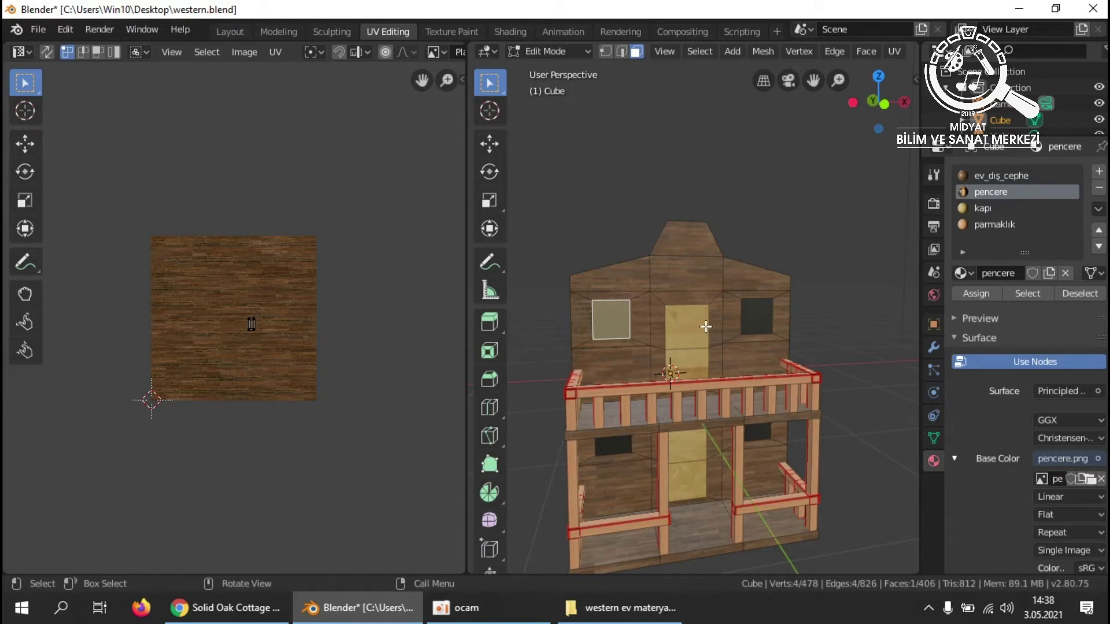
key("KP_1")
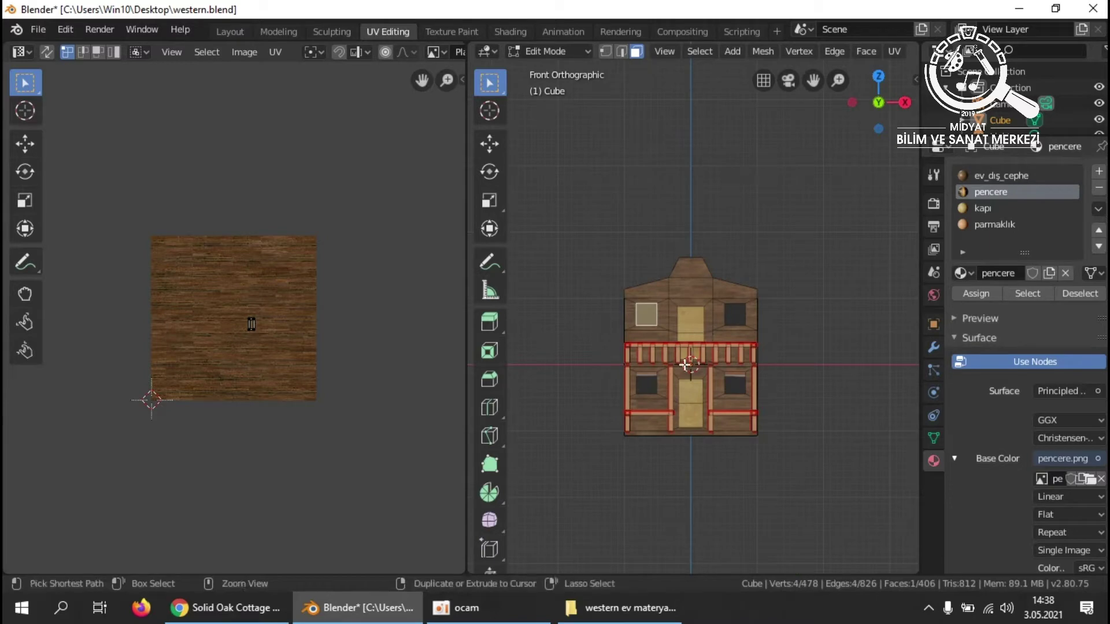
scroll(684, 364, "up", 4)
middle_click_drag(684, 365, 699, 295, "shift")
left_click(443, 50)
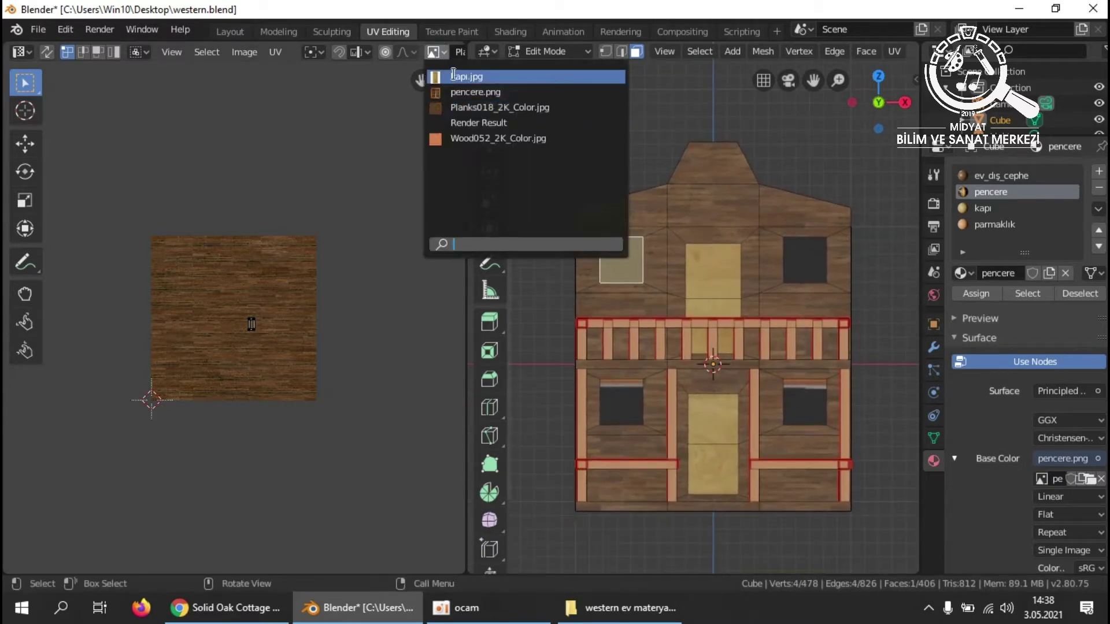
left_click(462, 89)
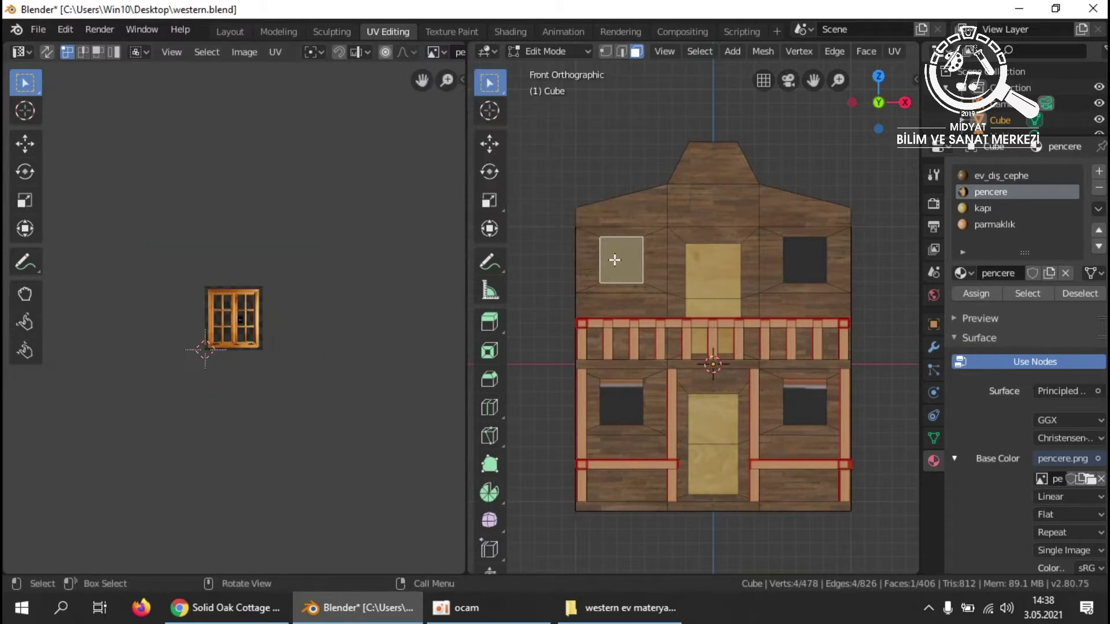
Unwrap the upper-left window face from the front view with Project from View (Bounds).
scroll(252, 333, "up", 7)
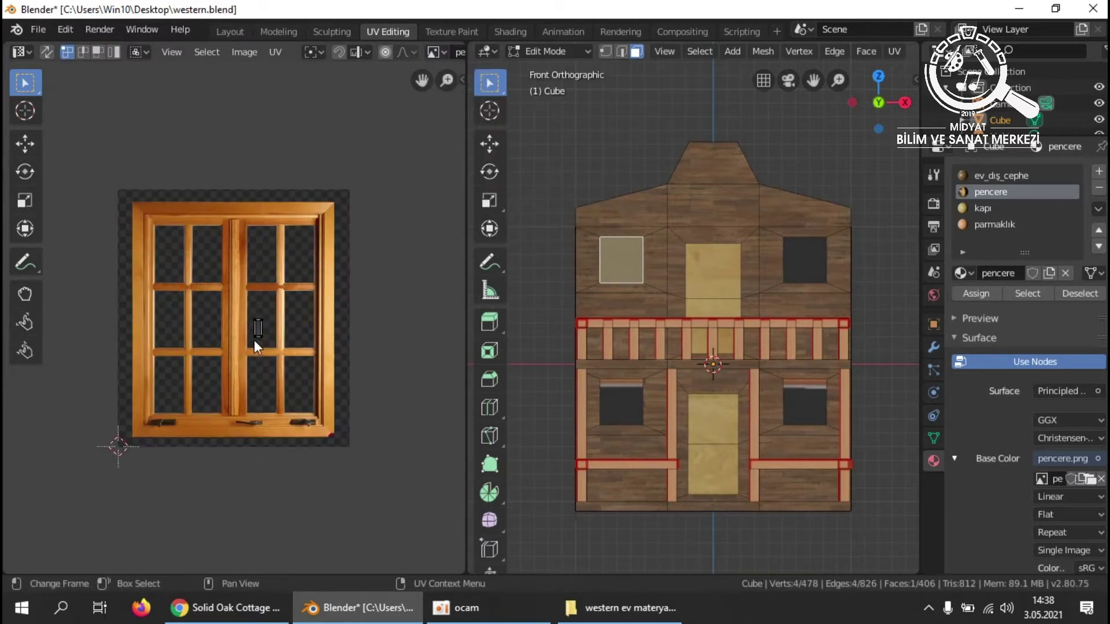
key("u")
left_click(633, 277)
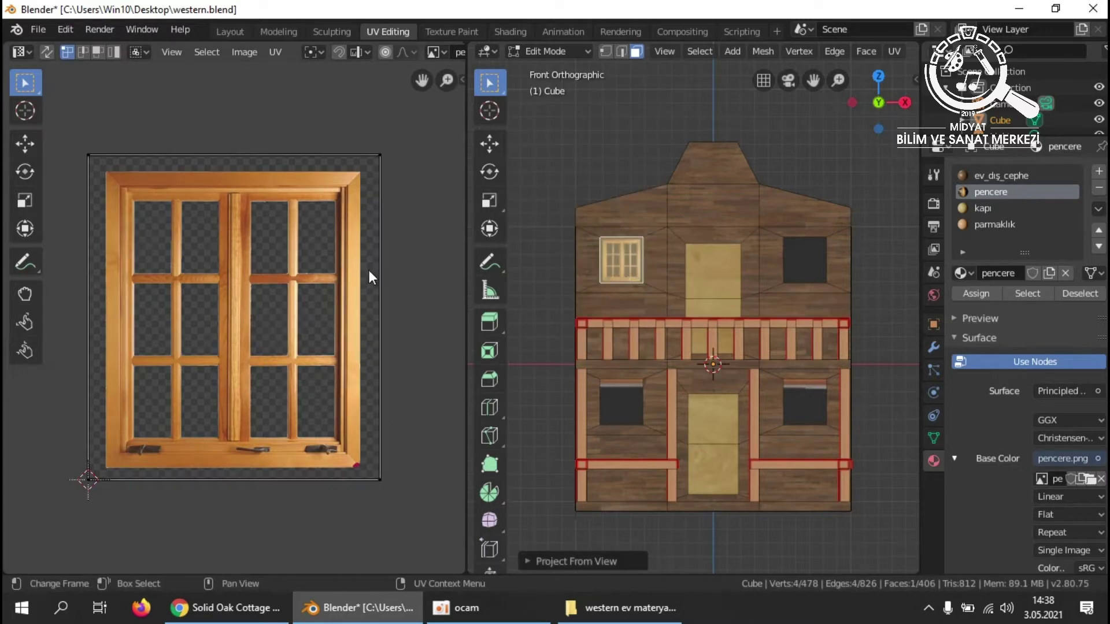
Move the right and left UV edges of the upper-left window inward onto the outer sides of the pictured wooden frame.
left_click_drag(402, 516, 311, 116)
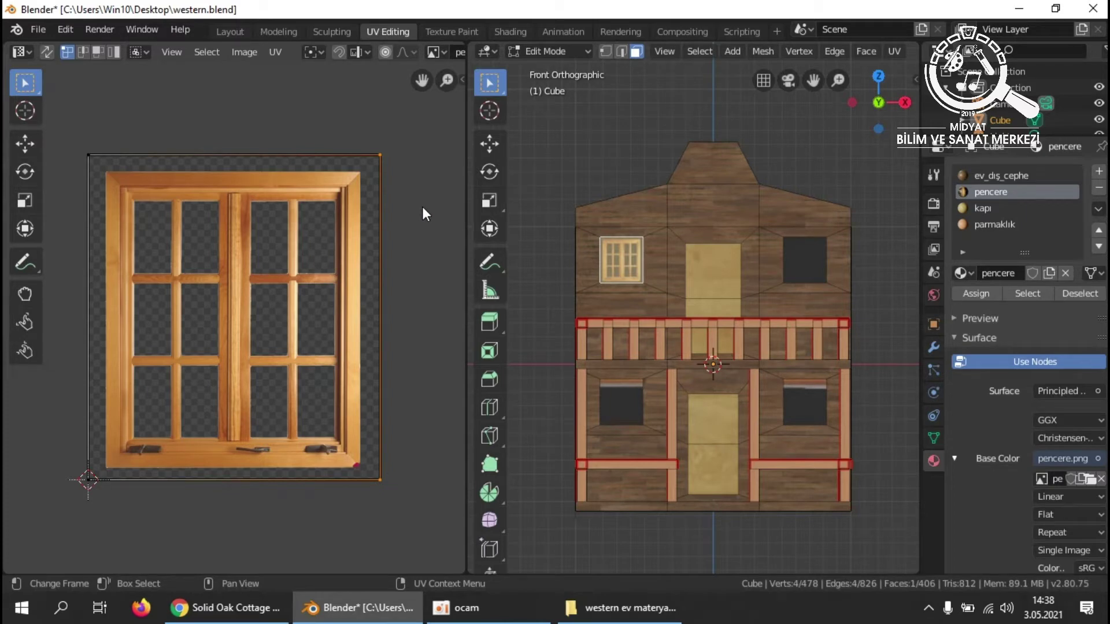
key("g")
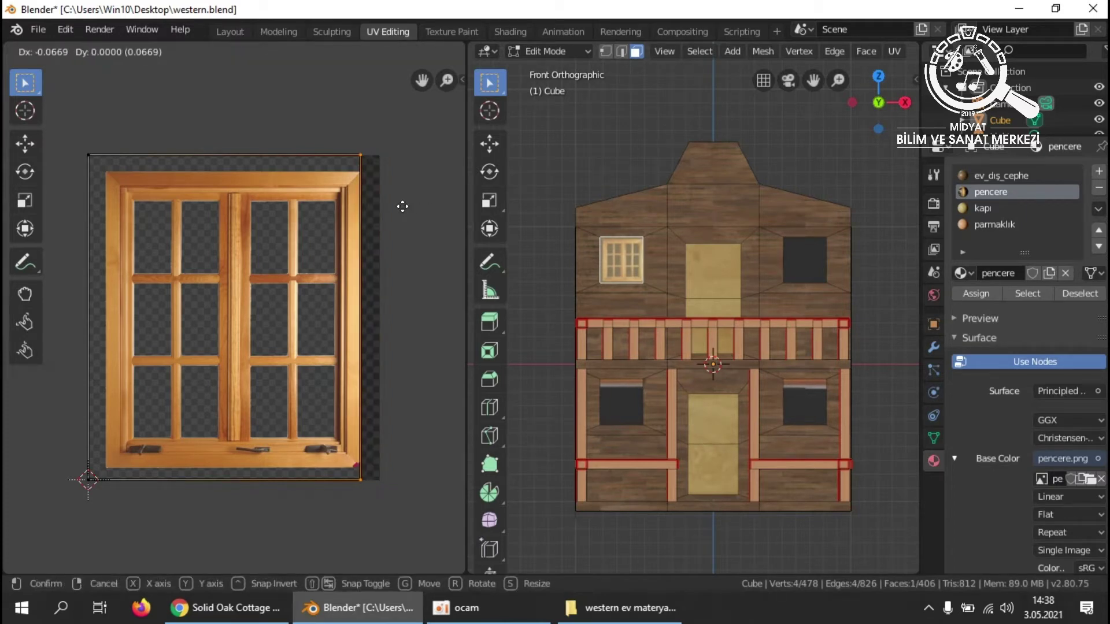
left_click(402, 206)
left_click_drag(71, 134, 118, 493)
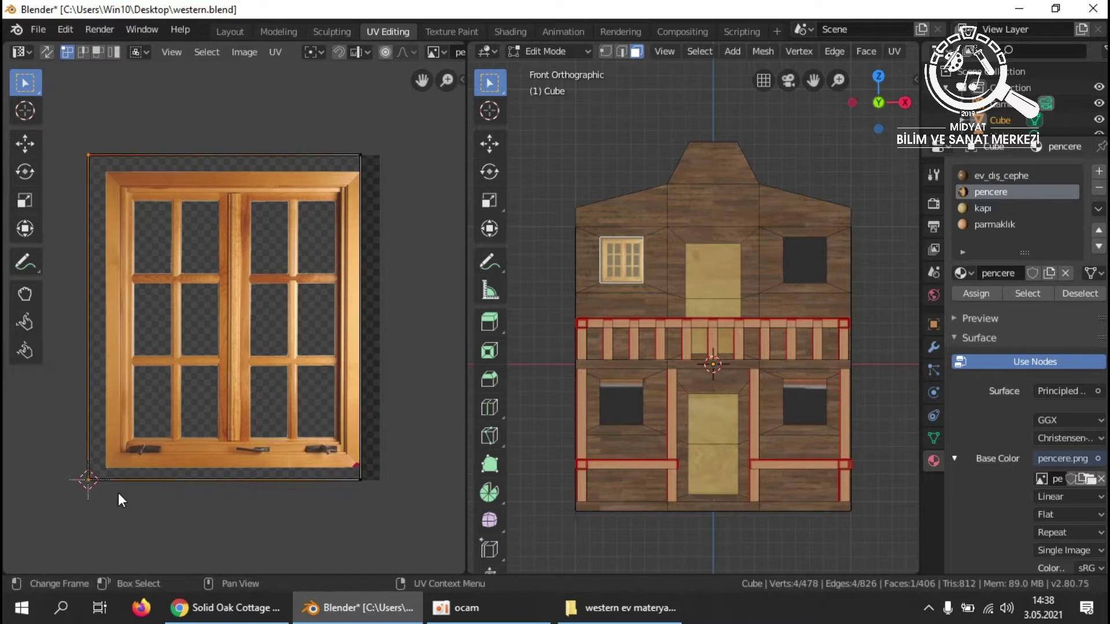
key("g")
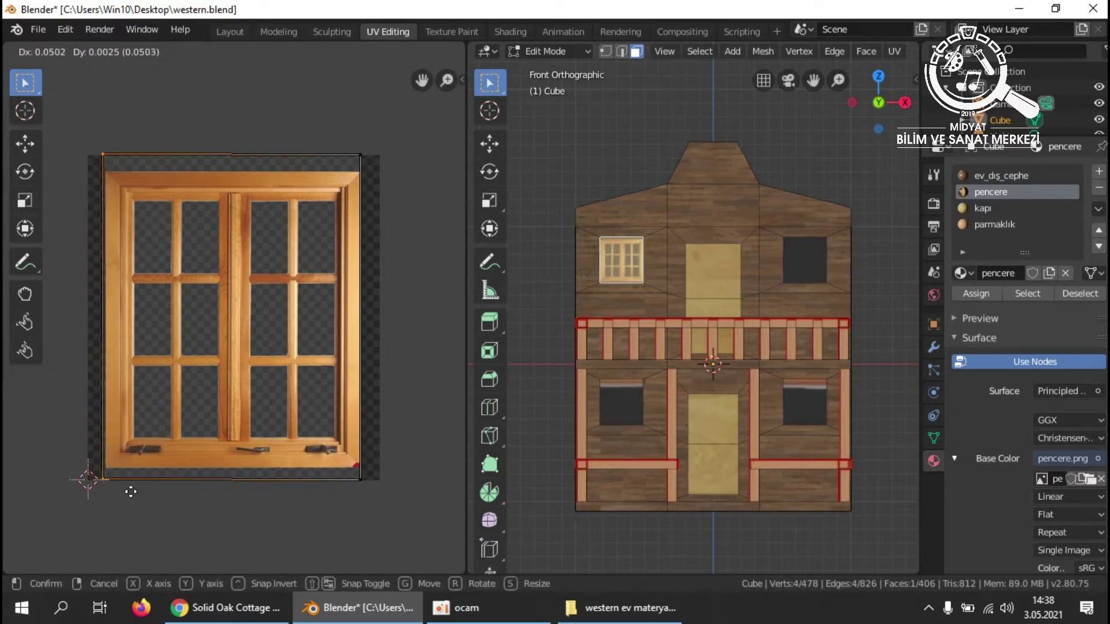
left_click(132, 494)
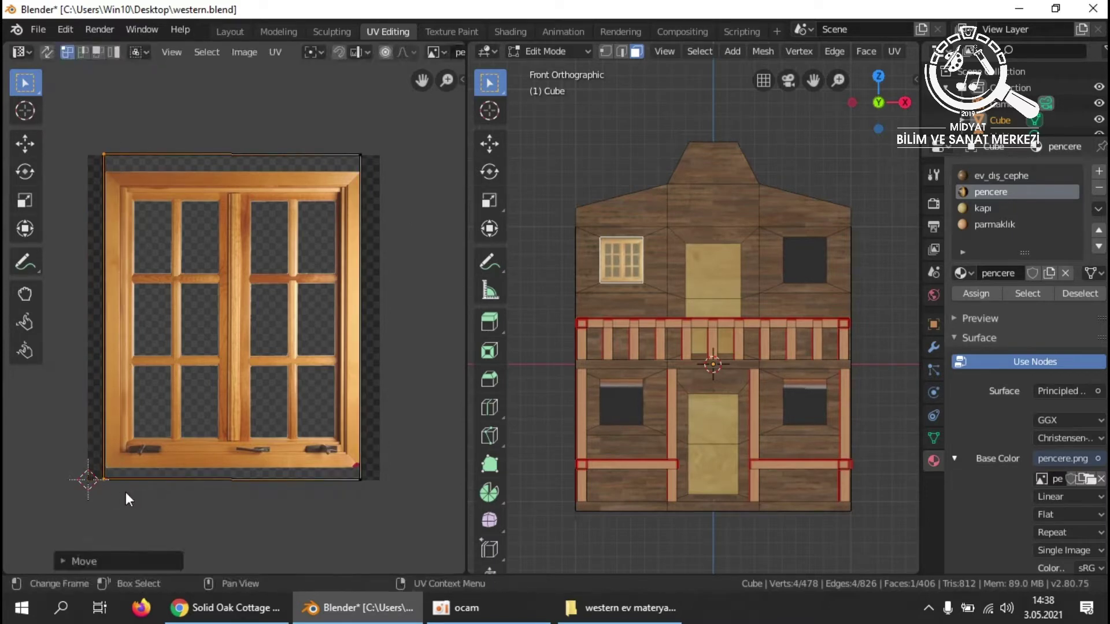
key("g")
key("x")
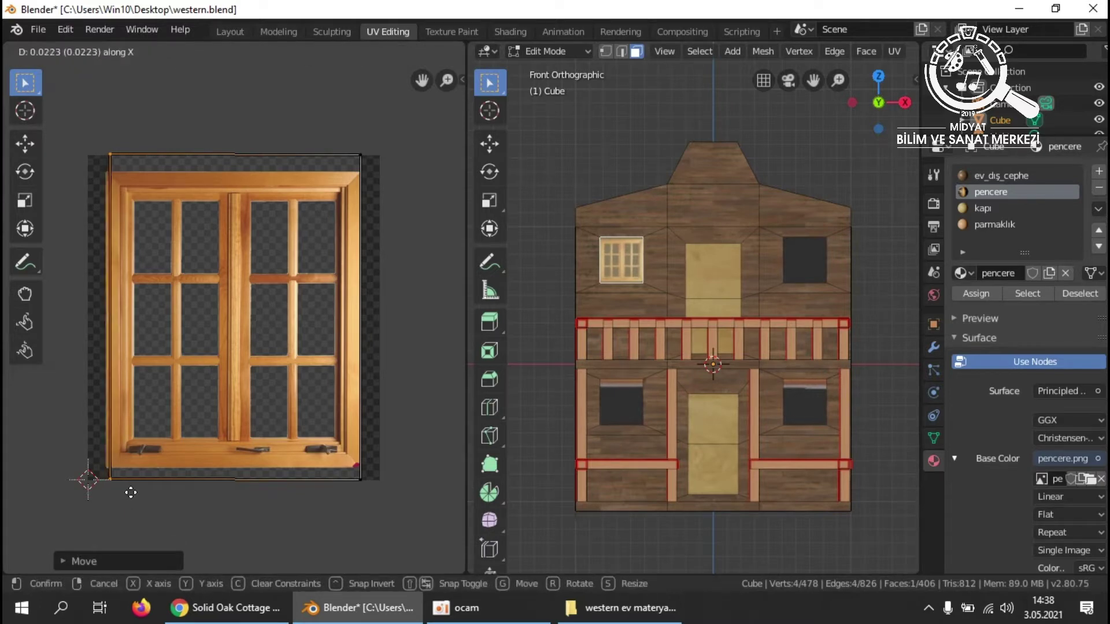
left_click(126, 493)
Move the top and bottom UV edges of the upper-left window along Y onto the wooden frame's outer edges.
left_click_drag(89, 127, 394, 193)
key("g")
key("y")
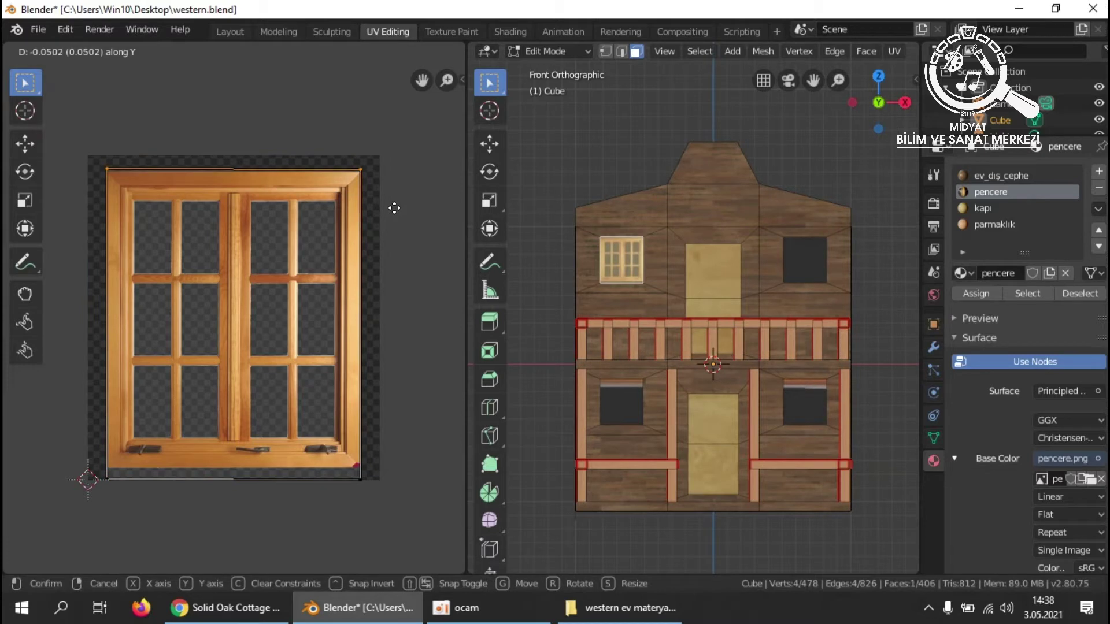
left_click(396, 211)
left_click_drag(373, 495, 92, 414)
key("g")
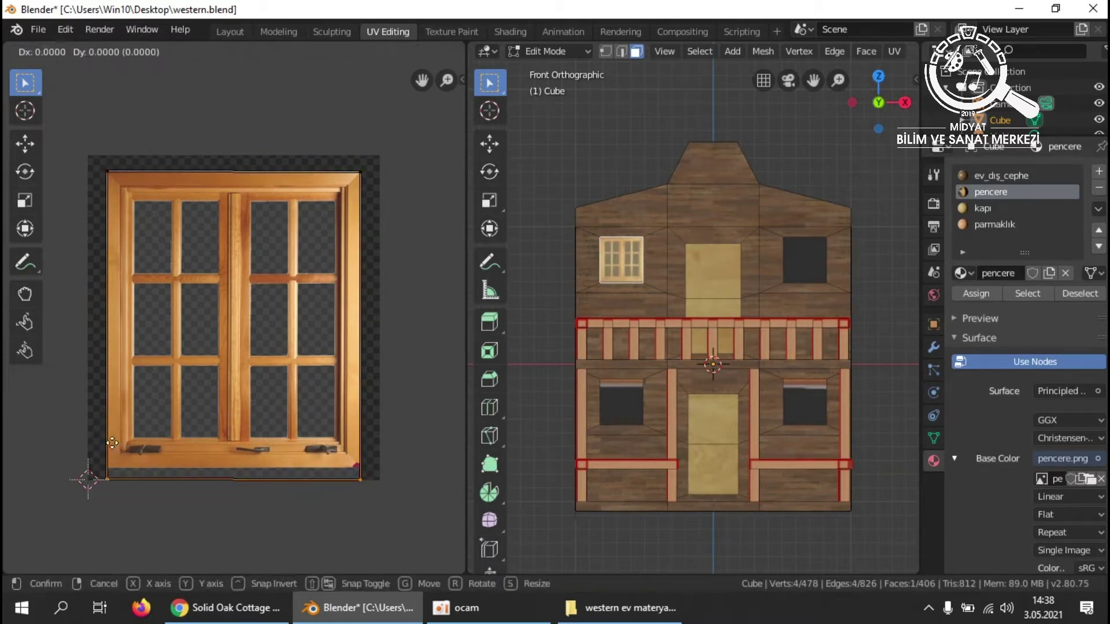
key("y")
left_click(112, 431)
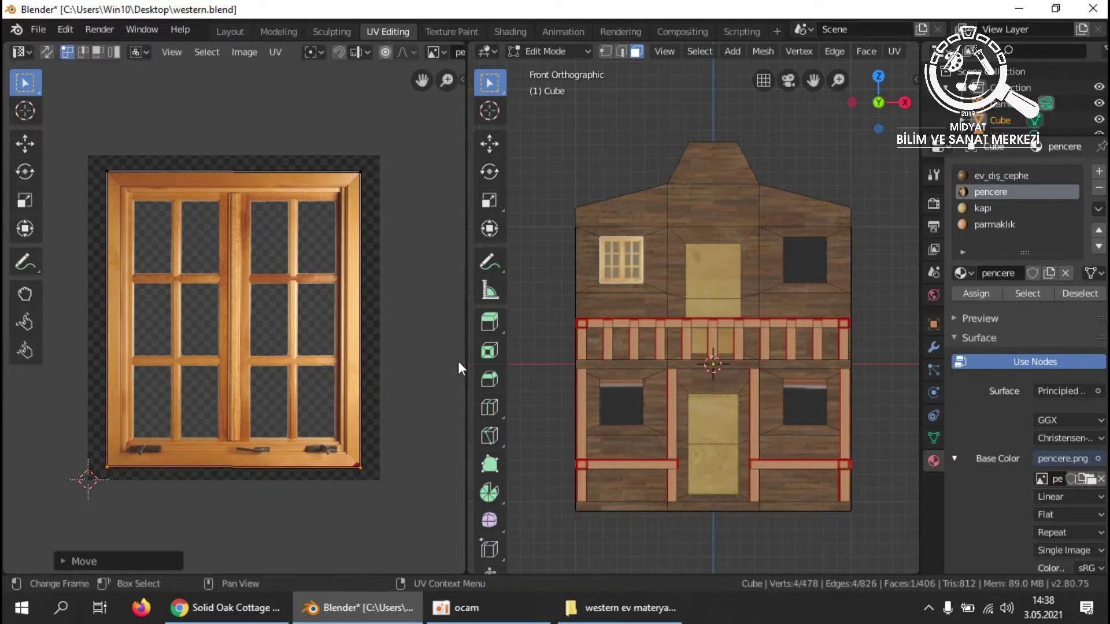
scroll(629, 265, "up", 4)
scroll(708, 248, "down", 4)
Select the upper-right window face on the facade and unwrap it with Project from View (Bounds).
left_click(806, 263)
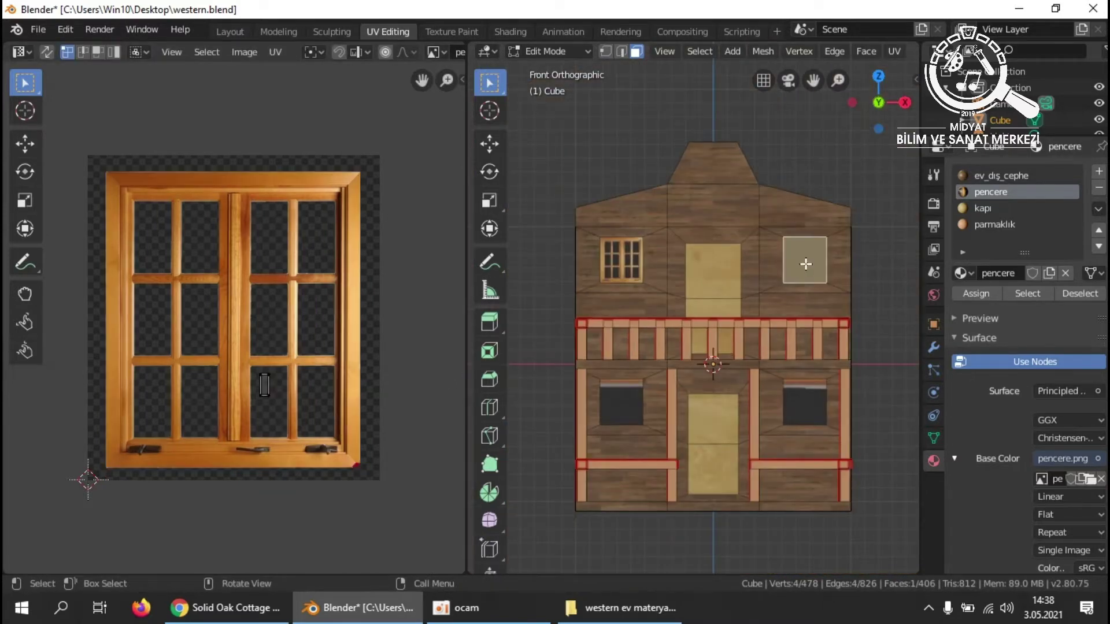
key("u")
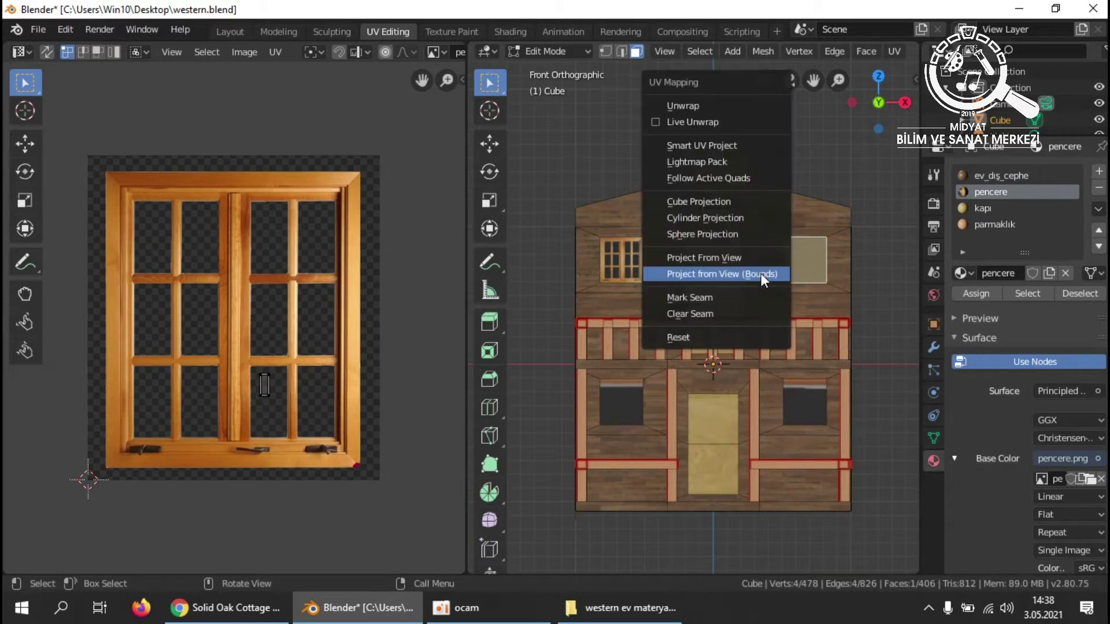
left_click(716, 273)
Move the right and left UV edges of the upper-right facade window inward along X onto the wooden frame's outer sides.
left_click_drag(322, 113, 403, 516)
key("g")
key("x")
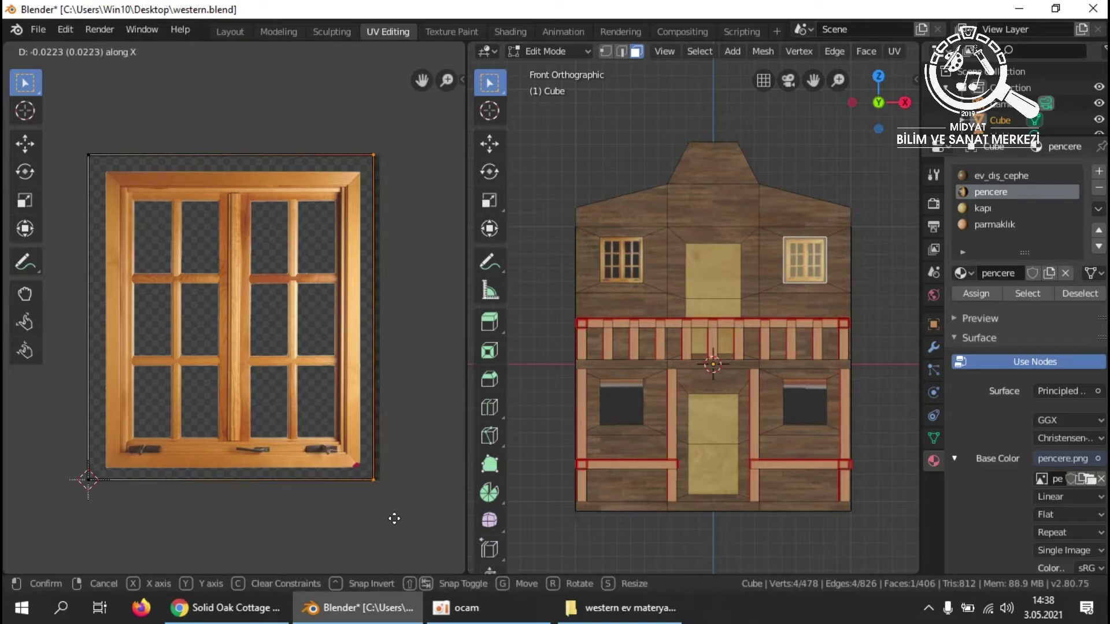
left_click(386, 525)
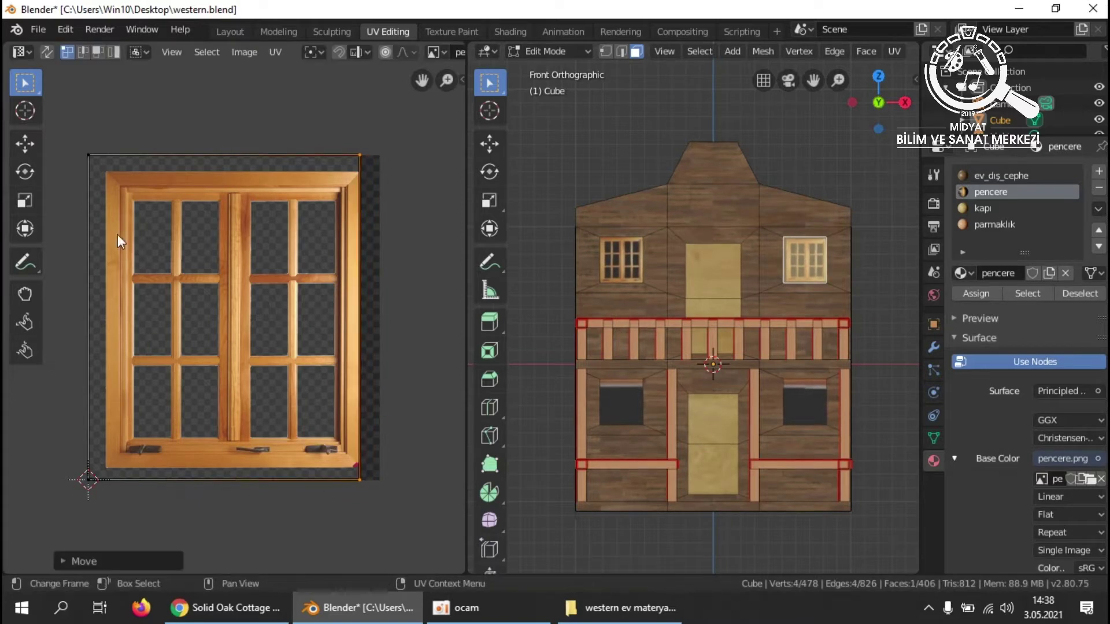
left_click_drag(67, 124, 144, 500)
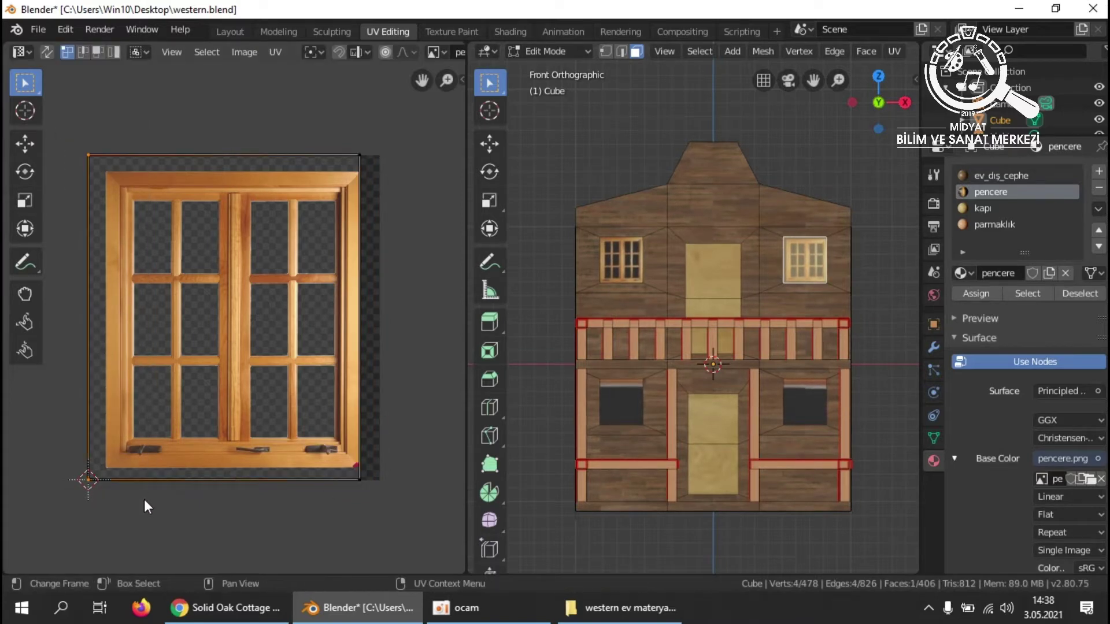
key("g")
key("x")
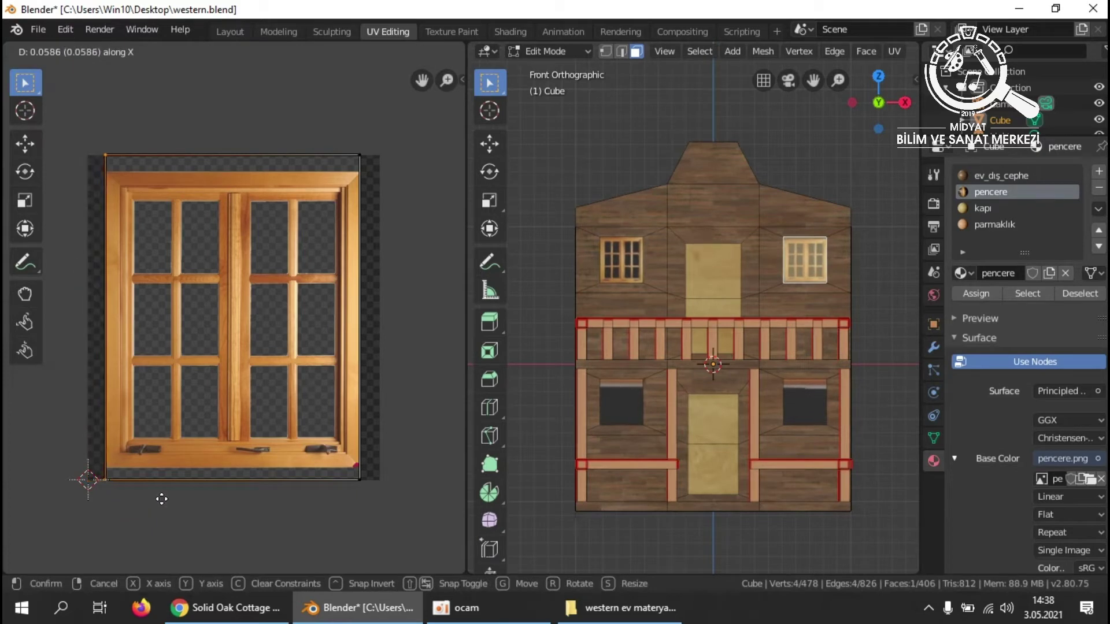
left_click(161, 499)
Move the bottom and top UV edges of the upper-right facade window along Y onto the frame's outer edges and clear the selection.
left_click_drag(391, 513, 84, 411)
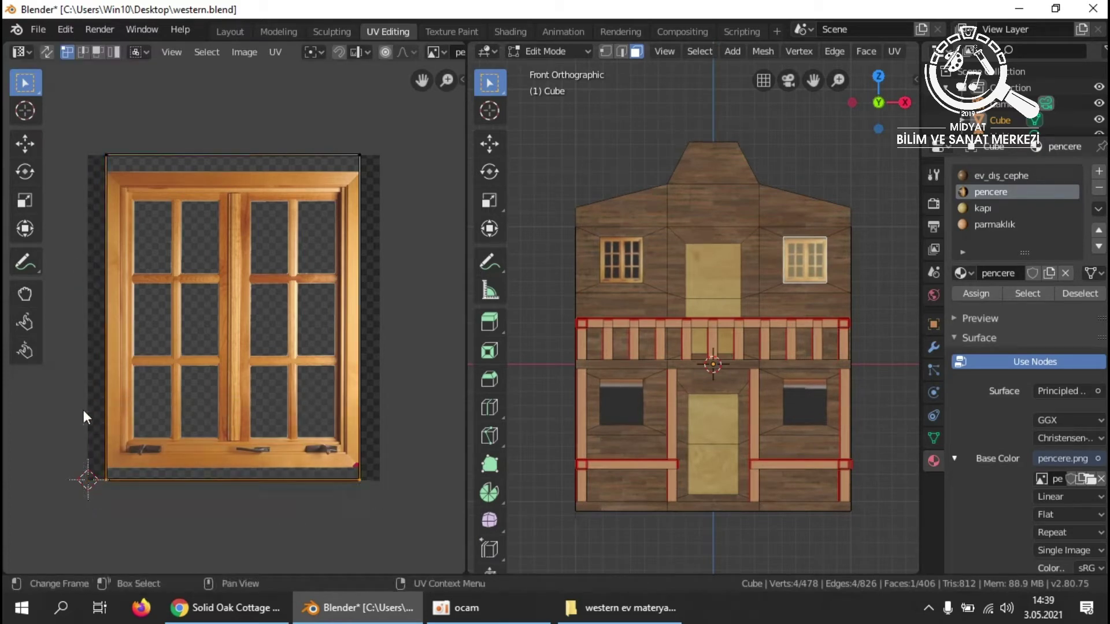
key("g")
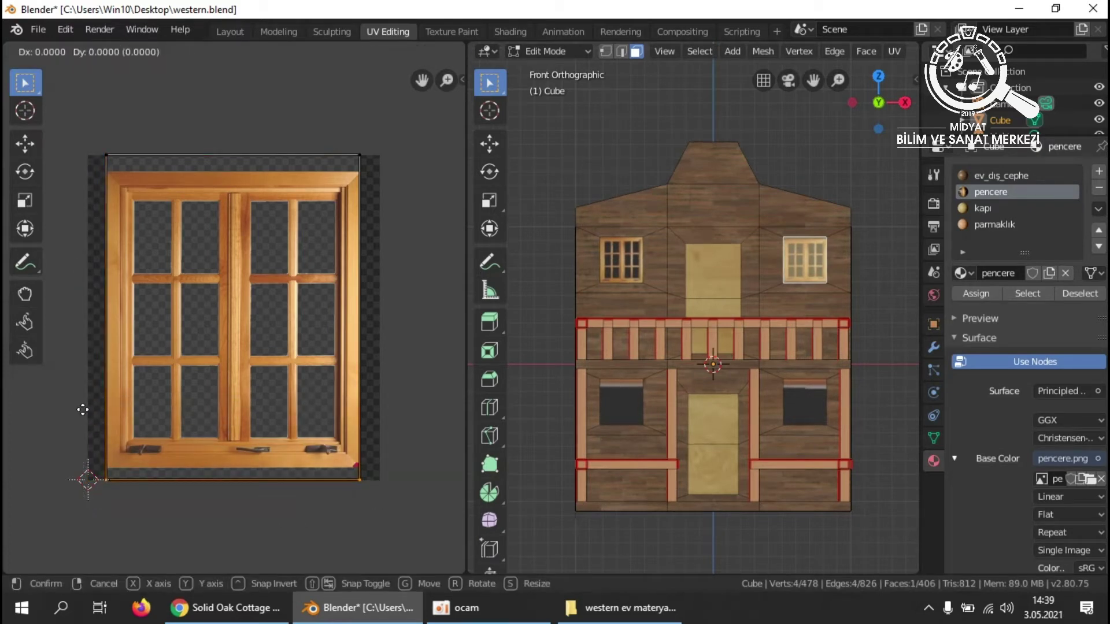
key("y")
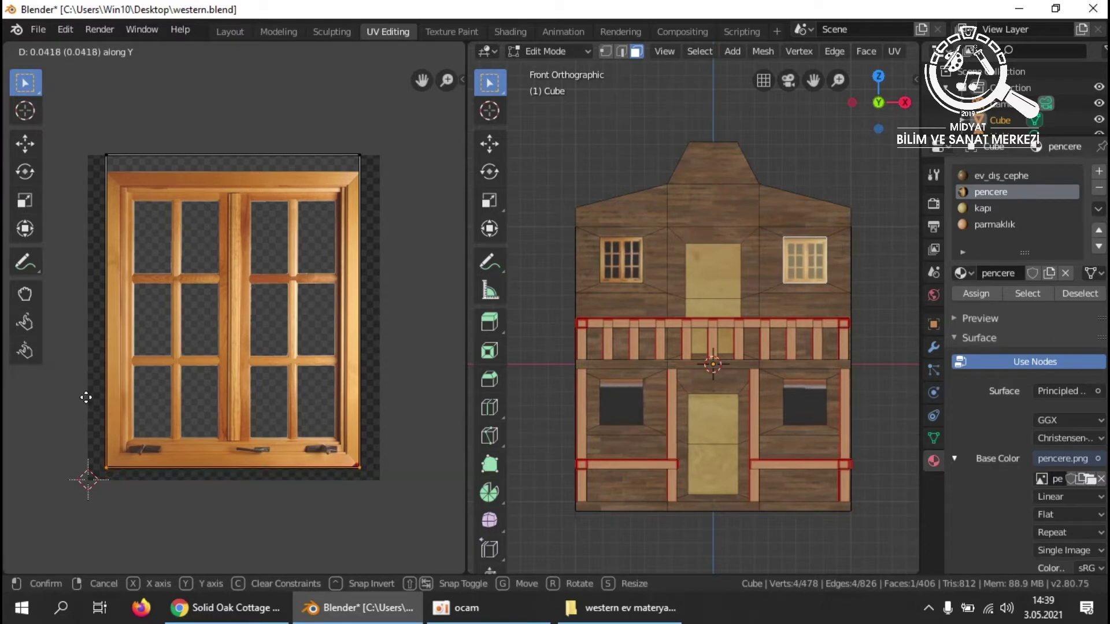
left_click(86, 399)
left_click_drag(74, 128, 374, 217)
key("g")
key("y")
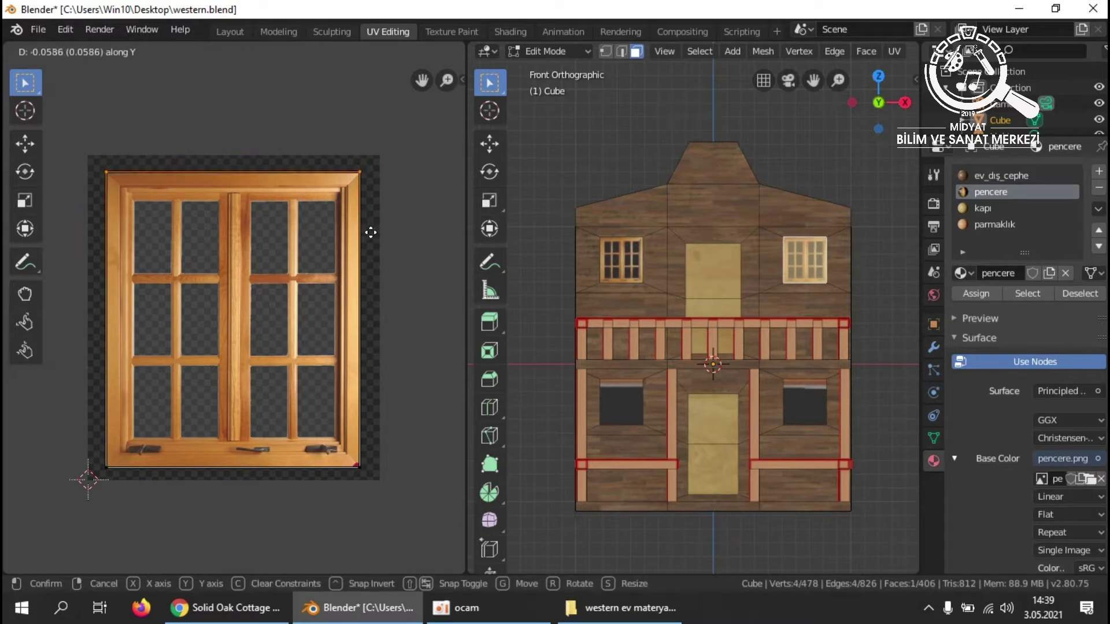
left_click(372, 235)
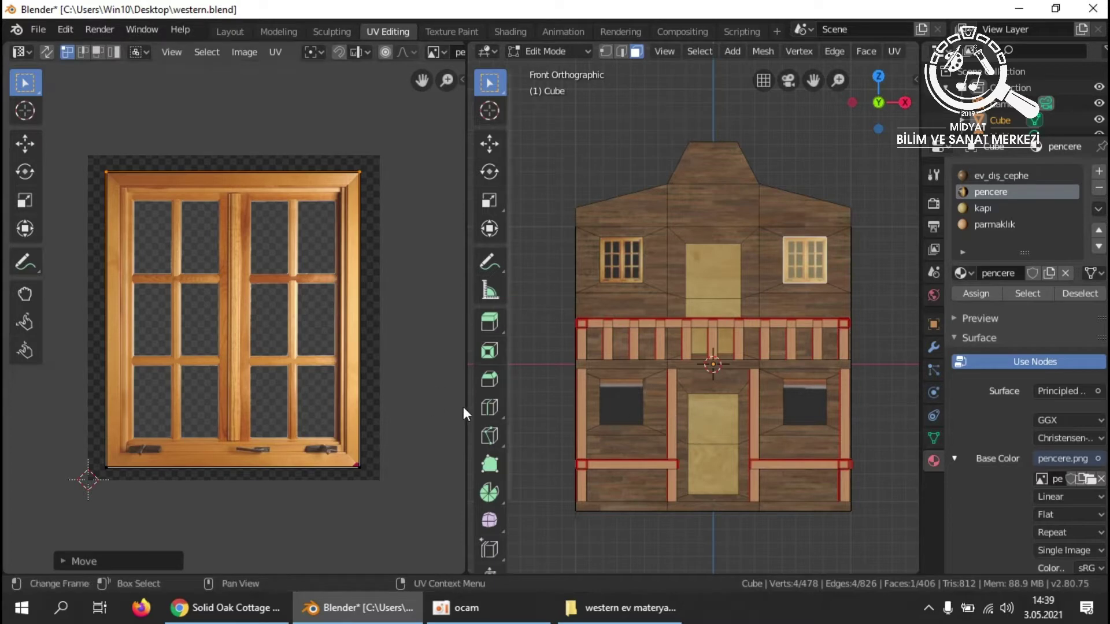
left_click(669, 523)
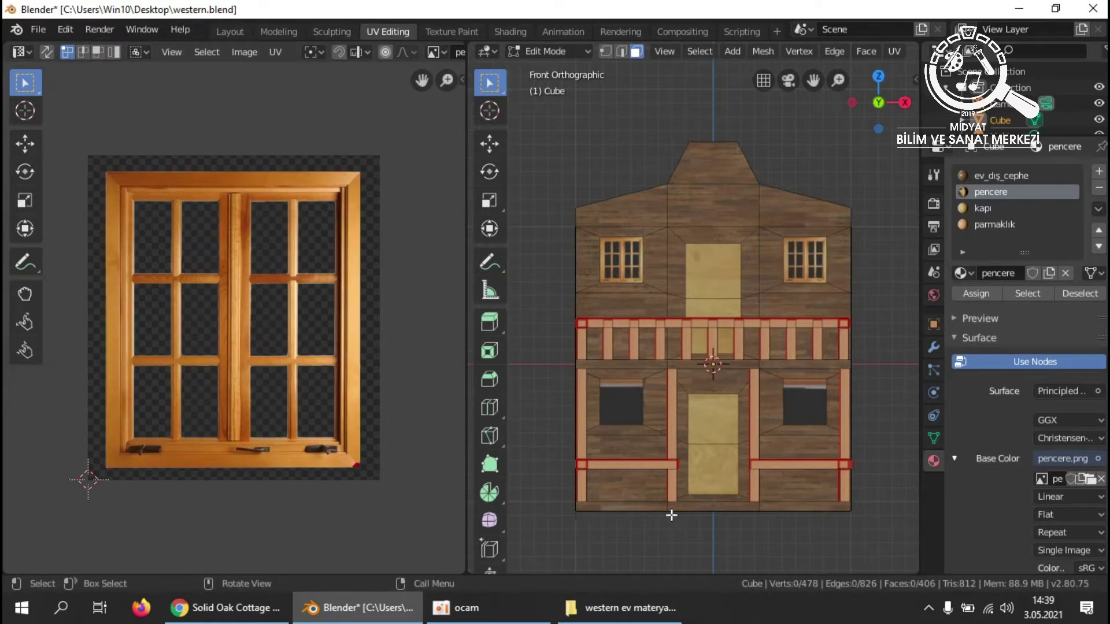
Select the lower-left window face on the facade and unwrap it with Project from View (Bounds).
left_click(625, 399)
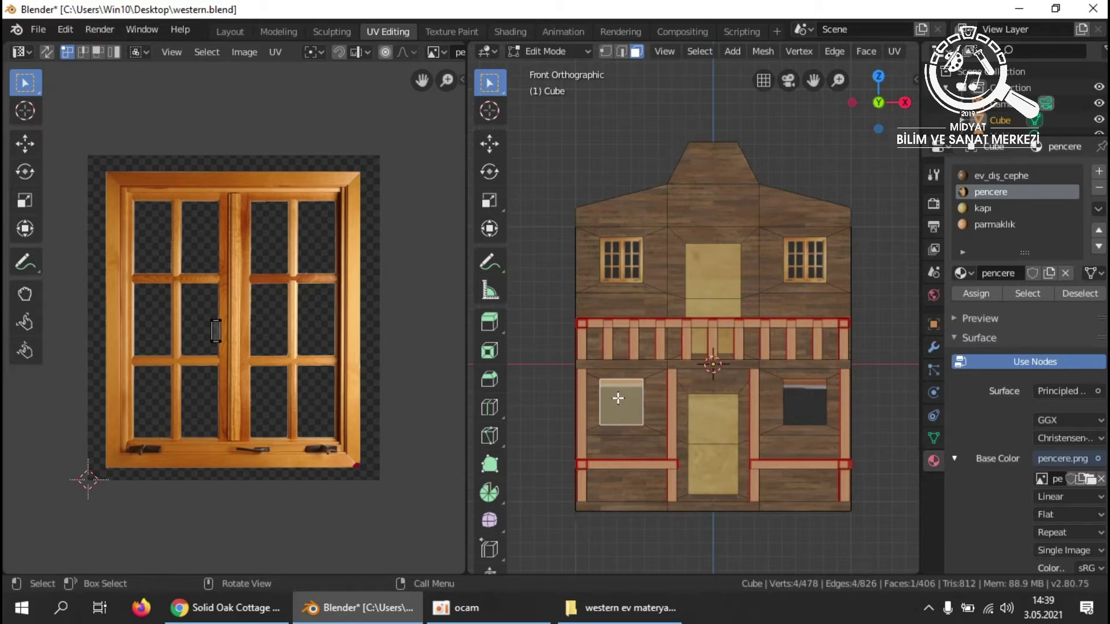
key("u")
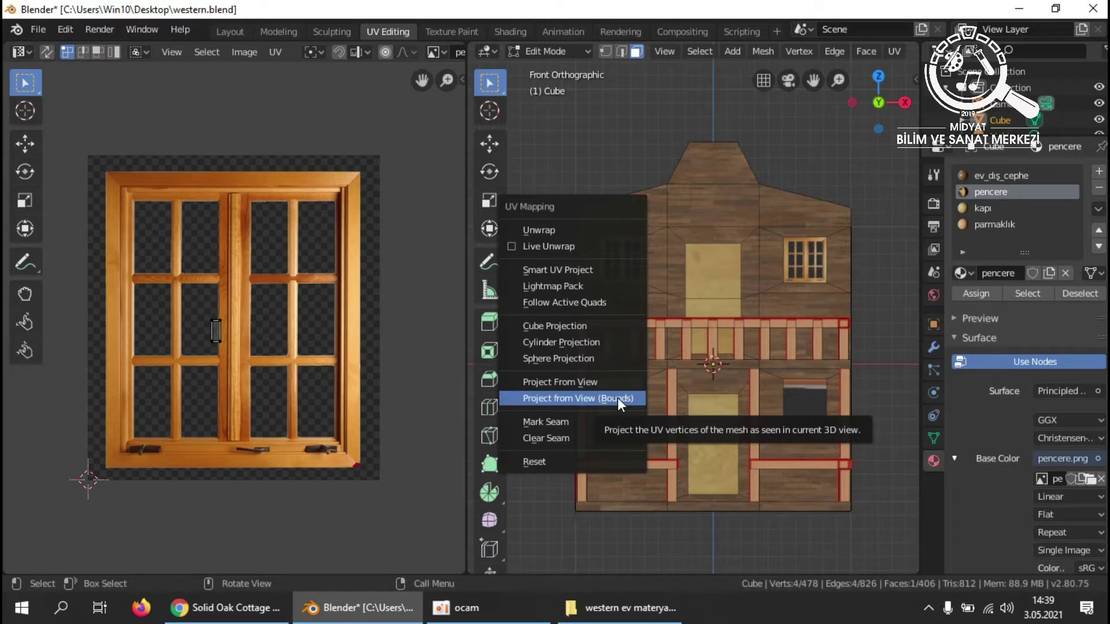
left_click(618, 398)
Move the bottom and top UV edges of the lower-left facade window along Y onto the wooden frame's outer edges.
key("b")
left_click_drag(366, 481, 72, 429)
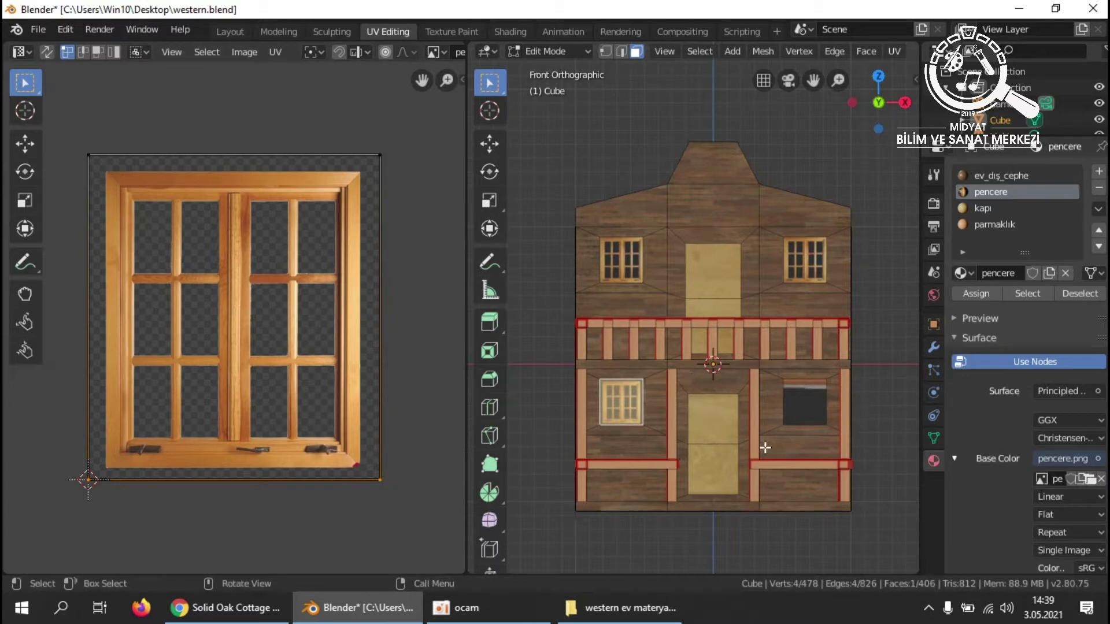
key("KP_3")
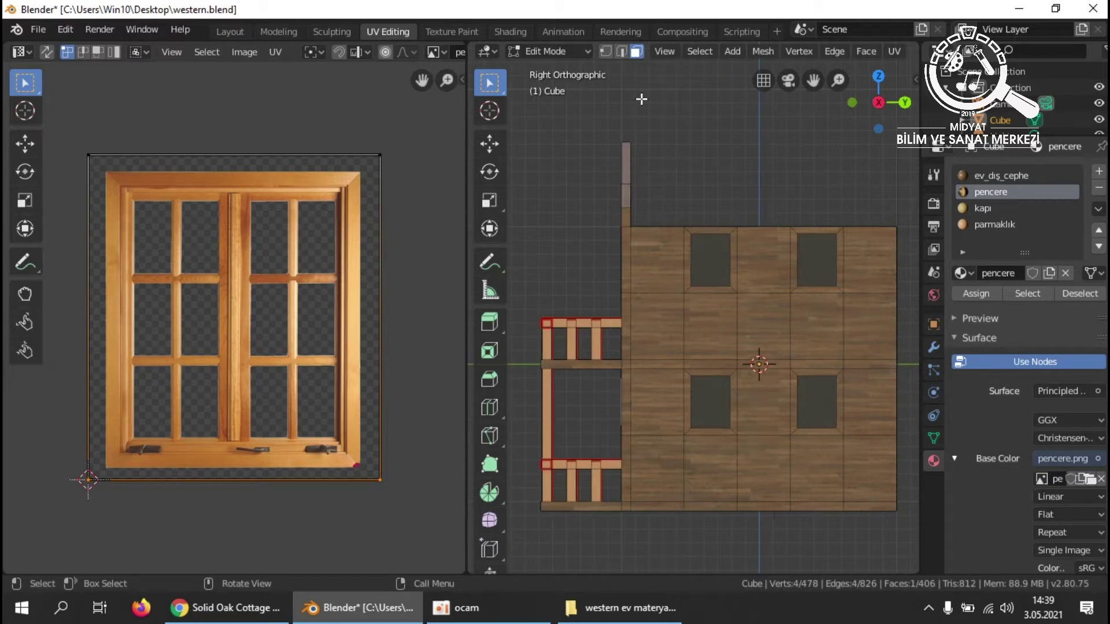
key("ctrl+KP_3")
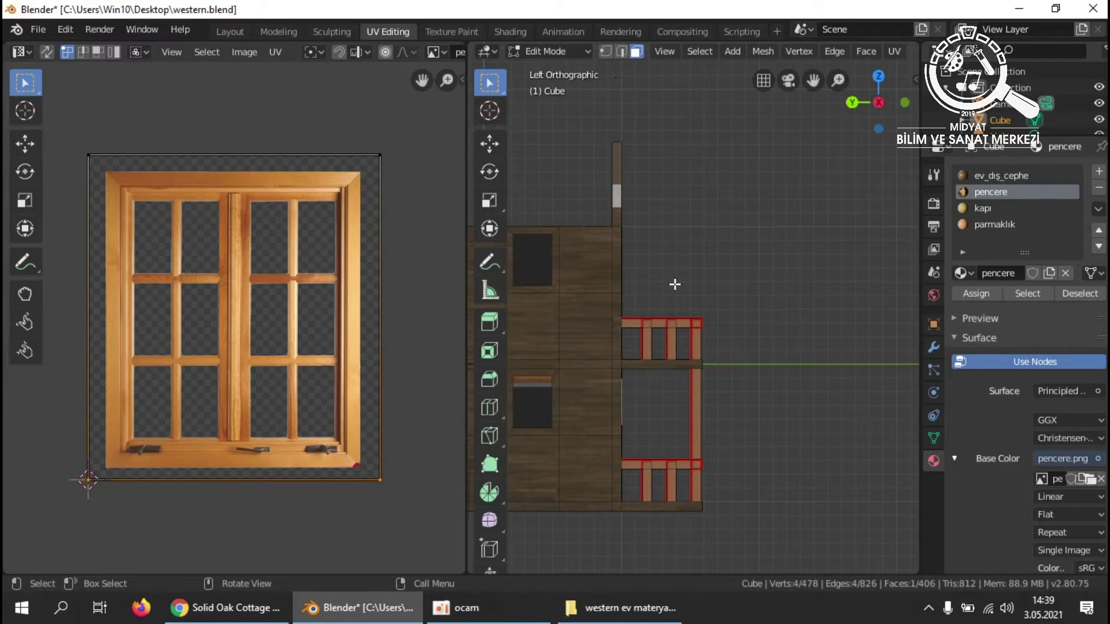
key("KP_1")
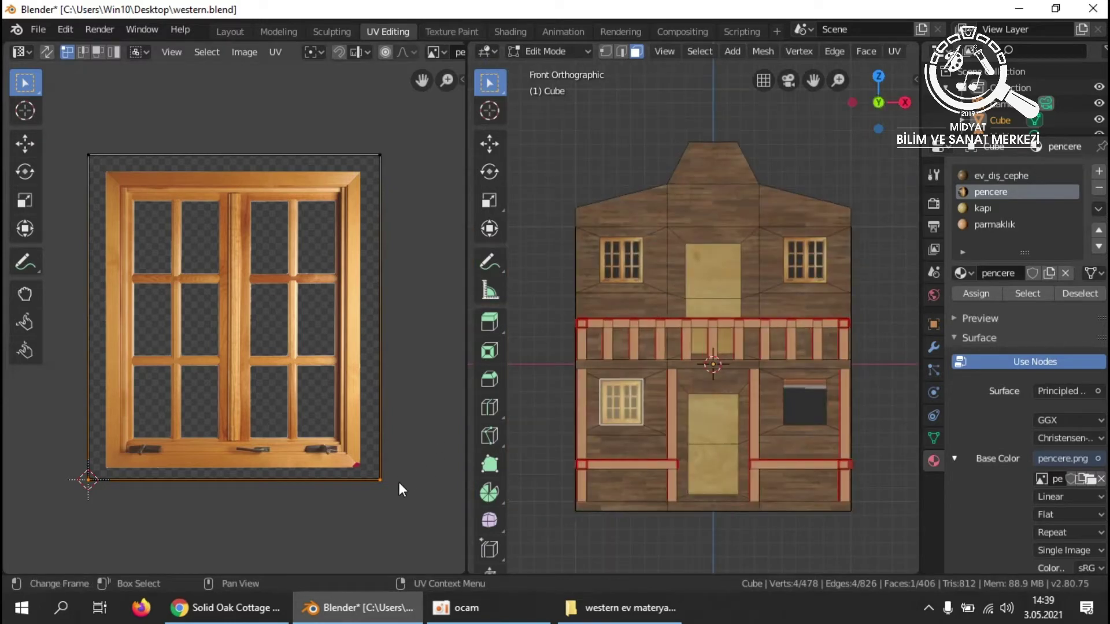
key("g")
key("y")
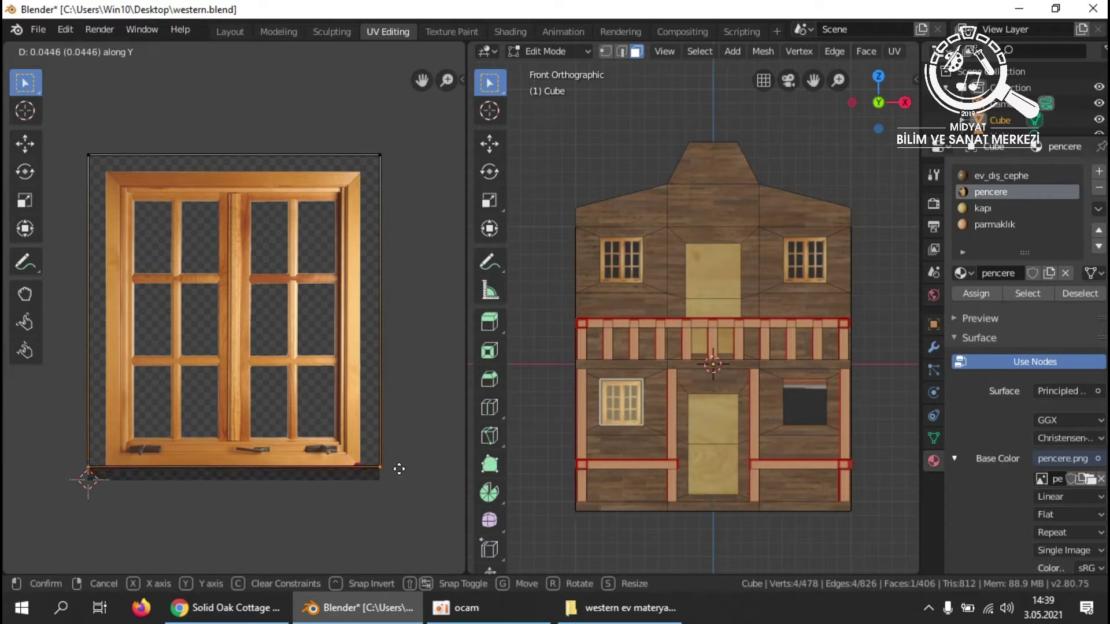
left_click(397, 466)
left_click_drag(72, 131, 395, 199)
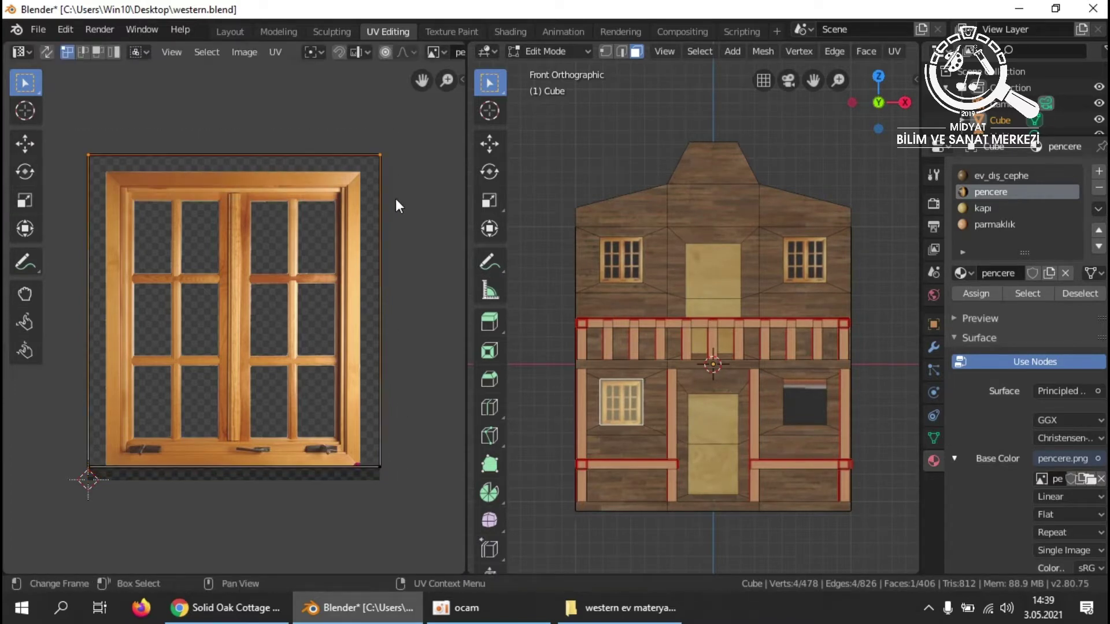
key("g")
key("y")
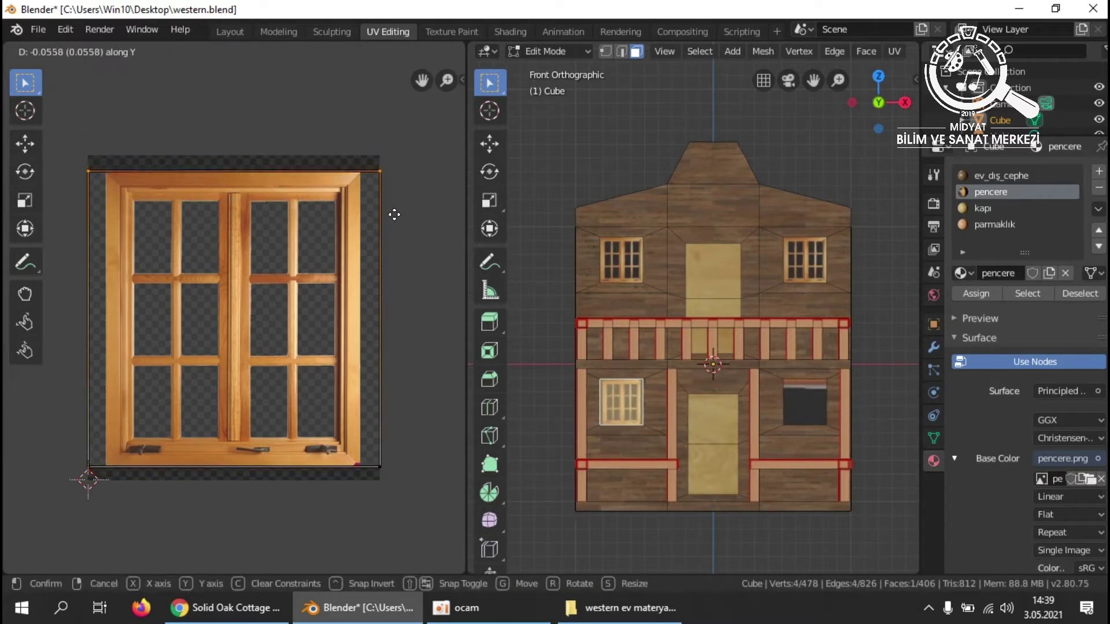
left_click(391, 211)
Move the side UV edges of the lower-left facade window inward along X onto the wooden frame's outer sides.
left_click_drag(414, 155, 351, 478)
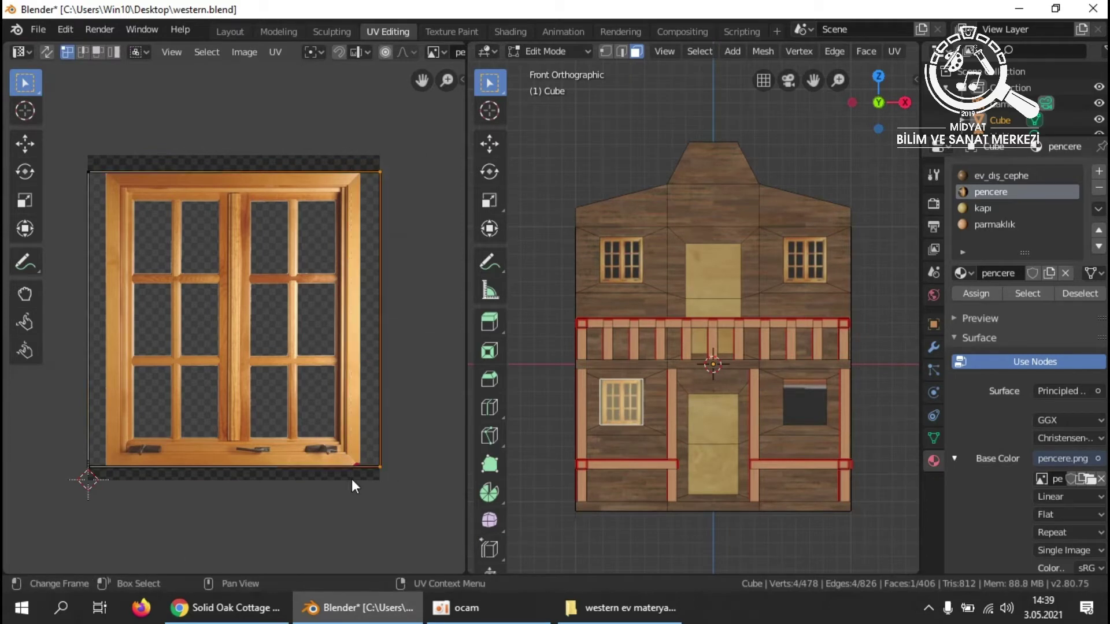
key("g")
key("x")
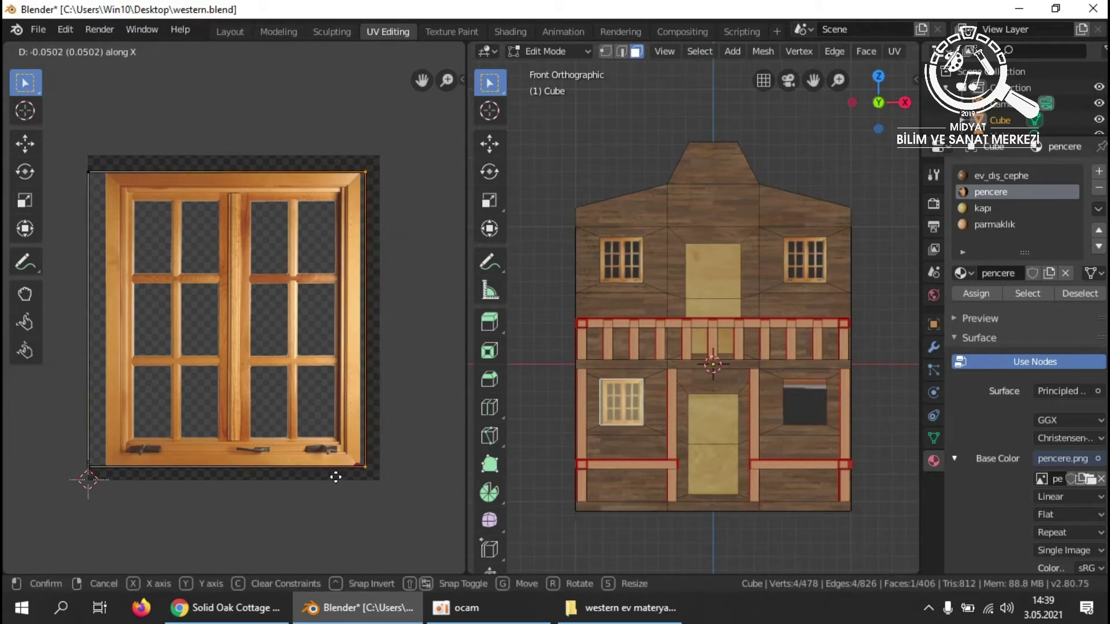
left_click(338, 474)
Unwrap the lower-right facade window face with Project from View (Bounds) and fit its UV edges to the pictured wooden frame.
left_click(821, 413)
key("u")
left_click(821, 412)
left_click_drag(404, 484, 56, 438)
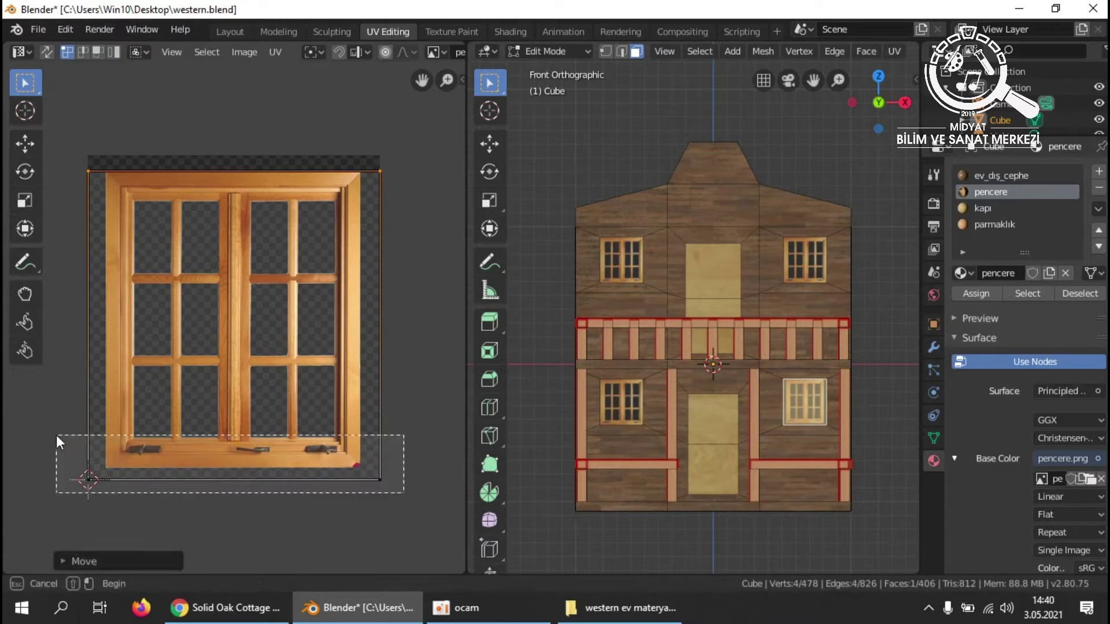
key("g")
key("x")
left_click(329, 239)
Select the upper-left window face on the right wall in right view and unwrap it with Project from View (Bounds).
key("KP_3")
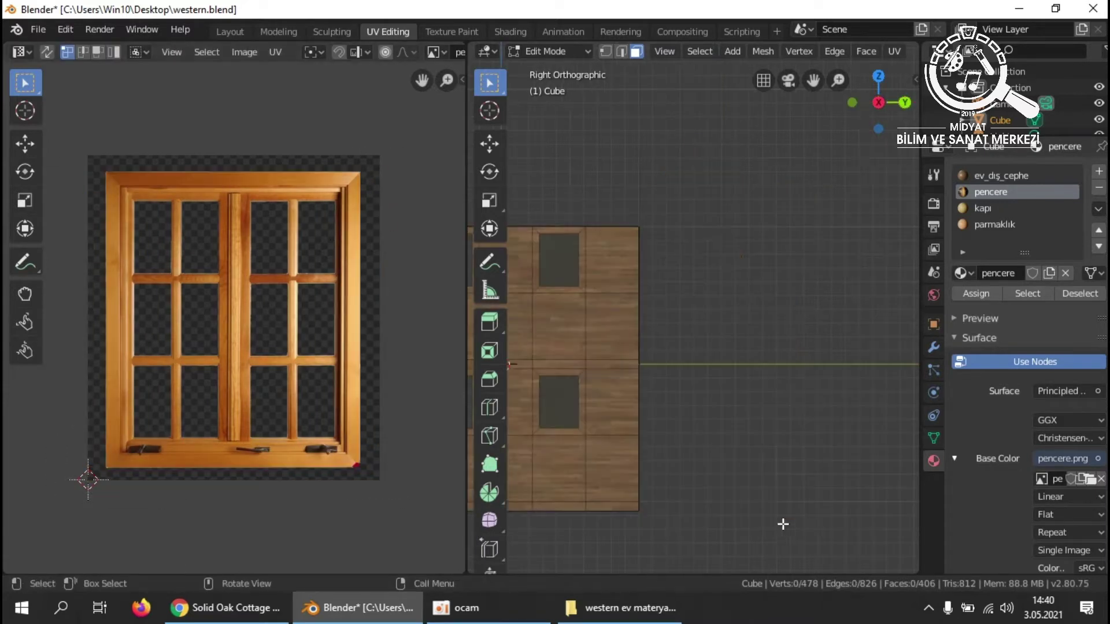
left_click(666, 213)
key("u")
left_click(607, 289)
Move the UV edges of the right wall's upper-left window along X and Y onto the wooden frame's outer edges.
left_click_drag(407, 128, 346, 357)
key("g")
key("x")
left_click(302, 510)
left_click_drag(75, 130, 365, 187)
key("g")
key("x")
left_click(162, 518)
key("g")
key("y")
left_click(393, 202)
Unwrap the right wall's upper-right window with Project from View (Bounds) and move its top and bottom UV edges along Y onto the frame.
left_click(774, 212)
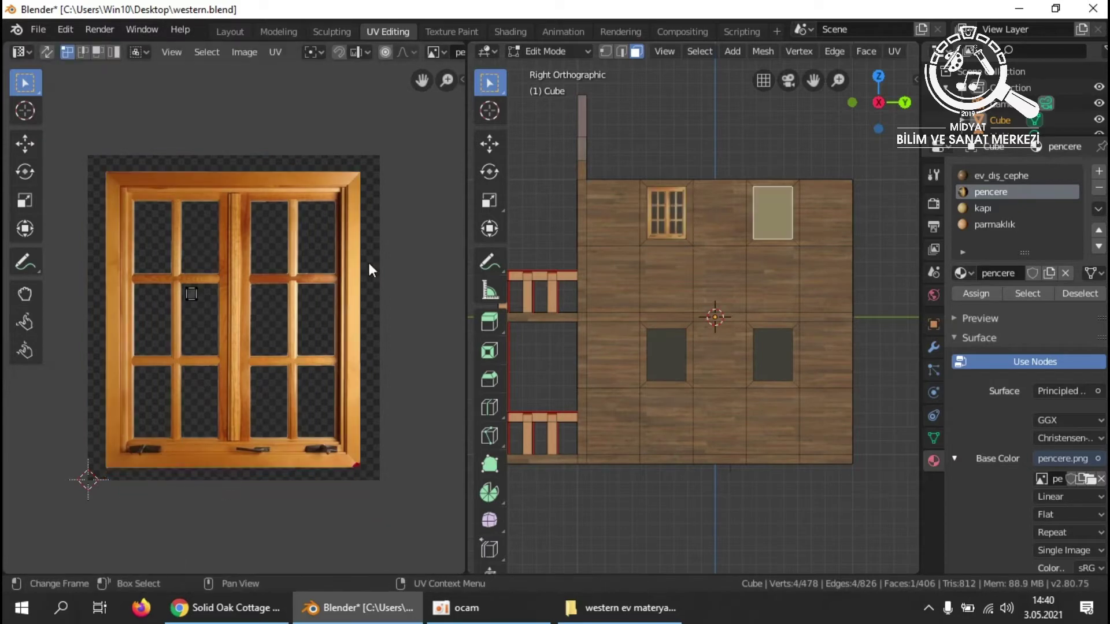
key("u")
left_click(775, 249)
left_click_drag(61, 129, 399, 191)
key("g")
key("y")
left_click(417, 226)
Move the right and left UV edges of the right wall's upper-right window inward along X onto the frame's outer sides.
left_click_drag(399, 144, 349, 486)
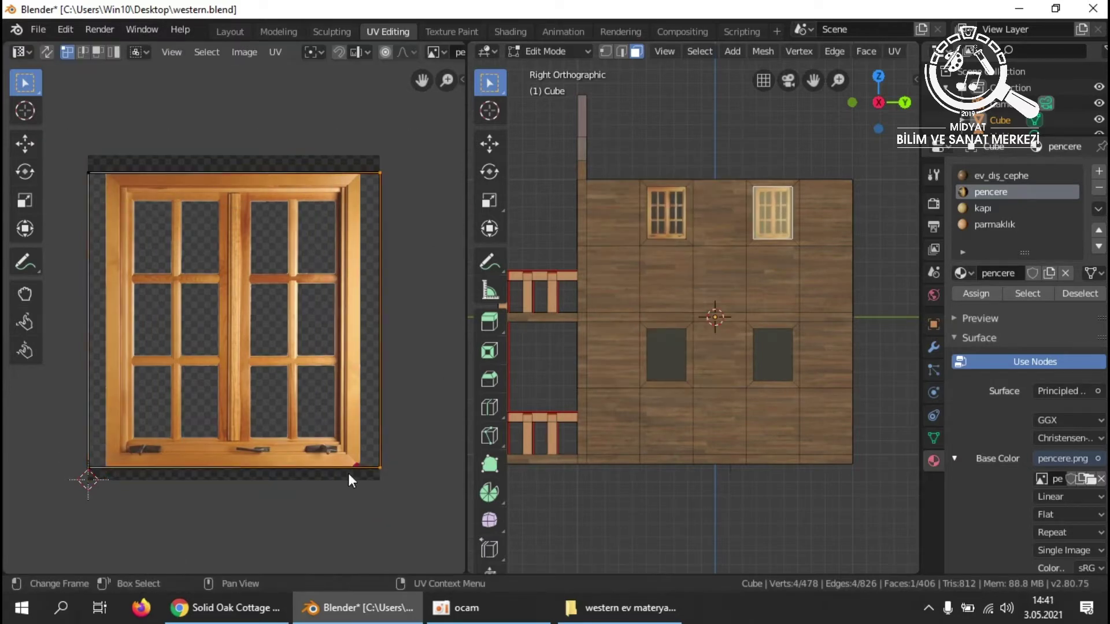
key("g")
key("x")
left_click(330, 480)
left_click_drag(64, 144, 123, 489)
key("g")
key("x")
left_click(139, 485)
Unwrap the right wall's lower-left window face with Project from View (Bounds) and fit its UV edges to the wooden frame.
left_click(669, 365)
key("u")
left_click(671, 402)
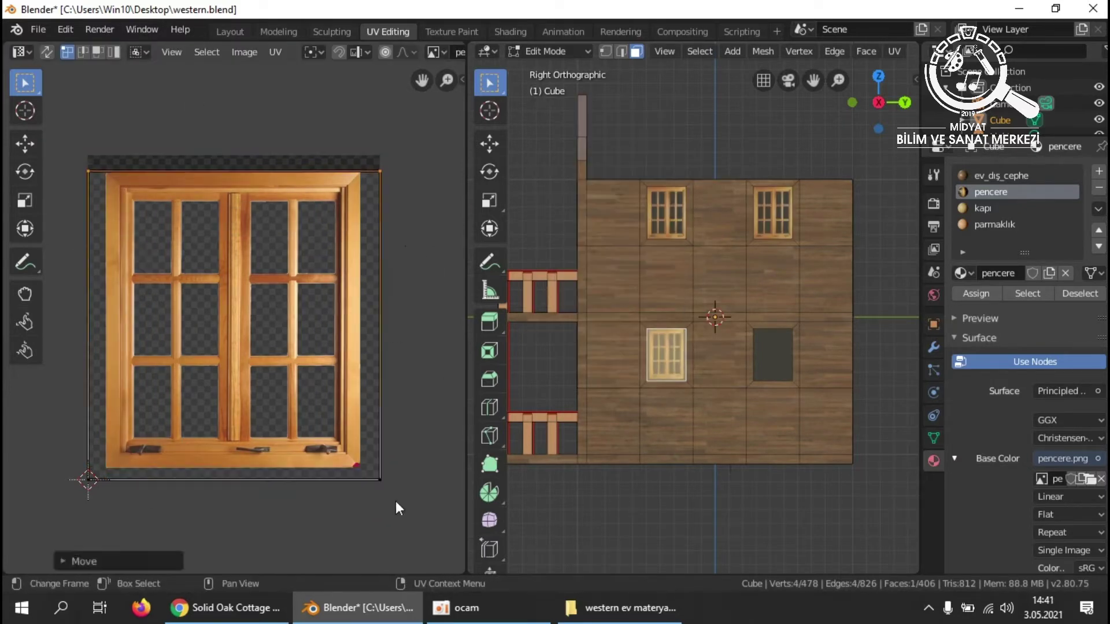
left_click_drag(421, 520, 196, 462)
key("g")
key("x")
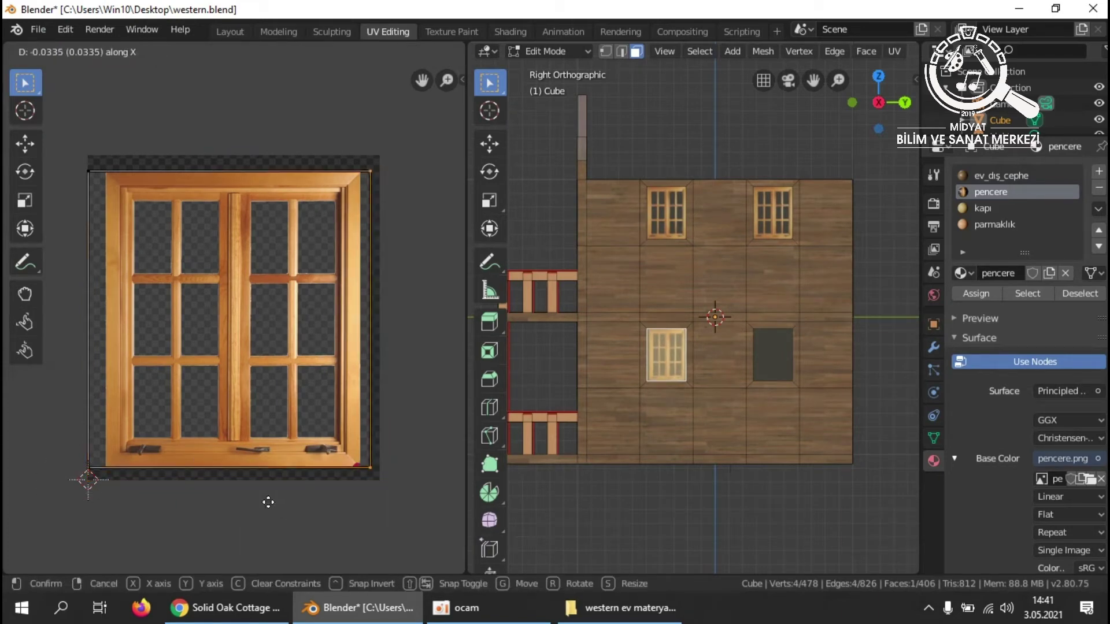
left_click(120, 474)
Unwrap the right wall's lower-right window with Project from View (Bounds), fitting its UV edges to the wooden frame along Y and X.
left_click(773, 355)
key("u")
left_click(724, 402)
key("s")
key("y")
left_click(91, 430)
left_click_drag(416, 142, 342, 506)
key("g")
key("x")
left_click(119, 494)
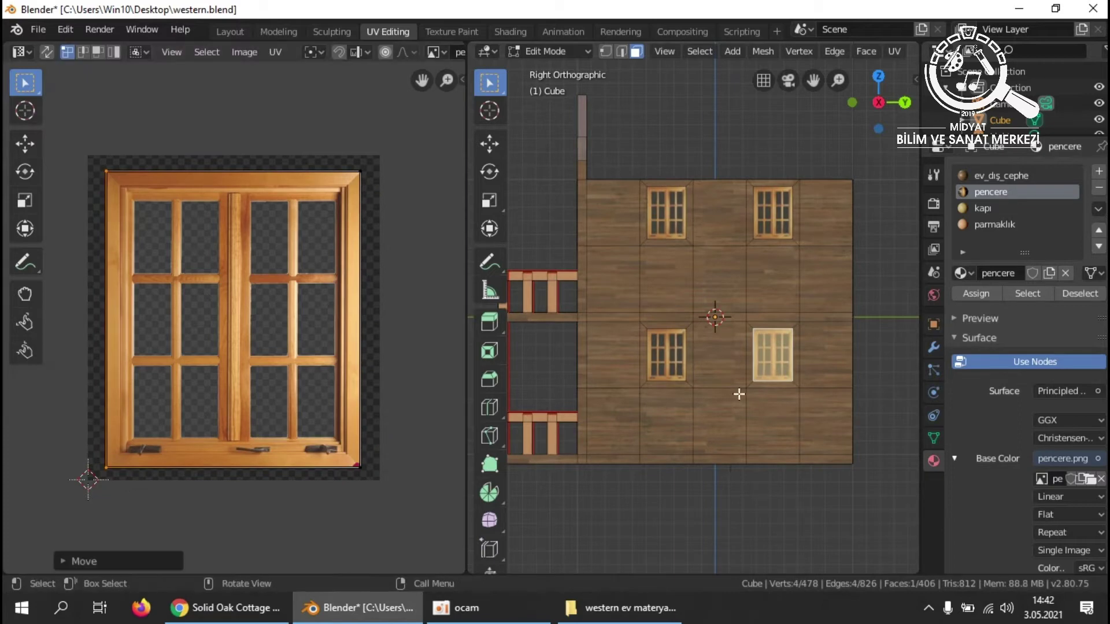
key("alt+a")
Unwrap the left wall's upper-left window from the left view with Project from View (Bounds) and fit its UV edges to the frame.
key("ctrl+KP_3")
left_click(611, 226)
key("u")
left_click(588, 233)
key("s")
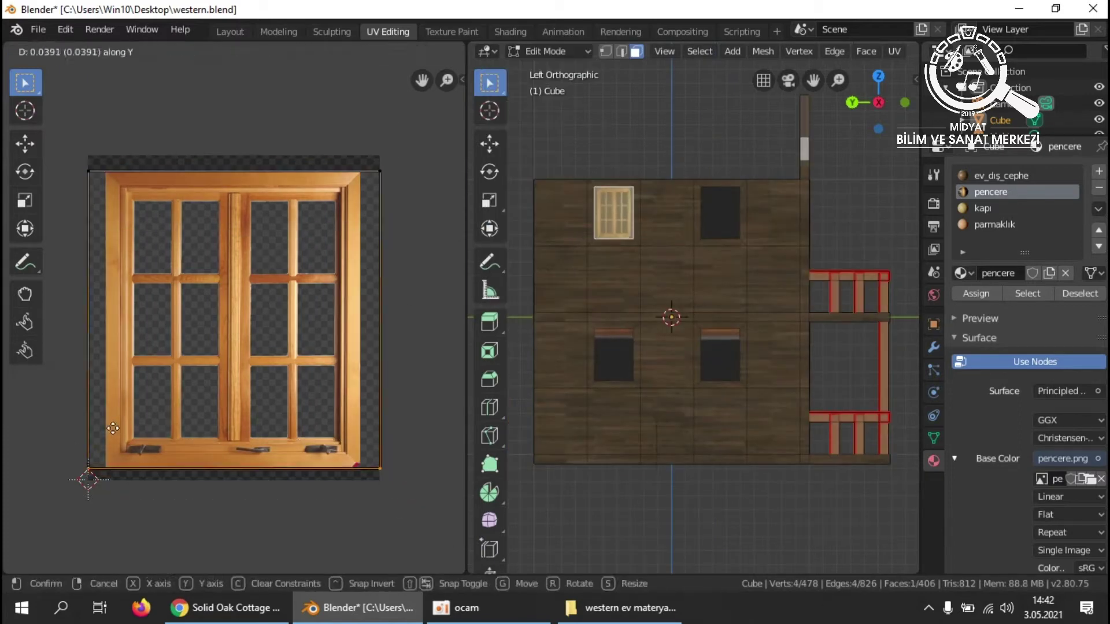
left_click(146, 474)
key("g")
key("x")
left_click(174, 421)
Unwrap the left wall's upper-right window face with Project from View (Bounds) and fit its UV edges to the wooden frame.
left_click(720, 212)
key("u")
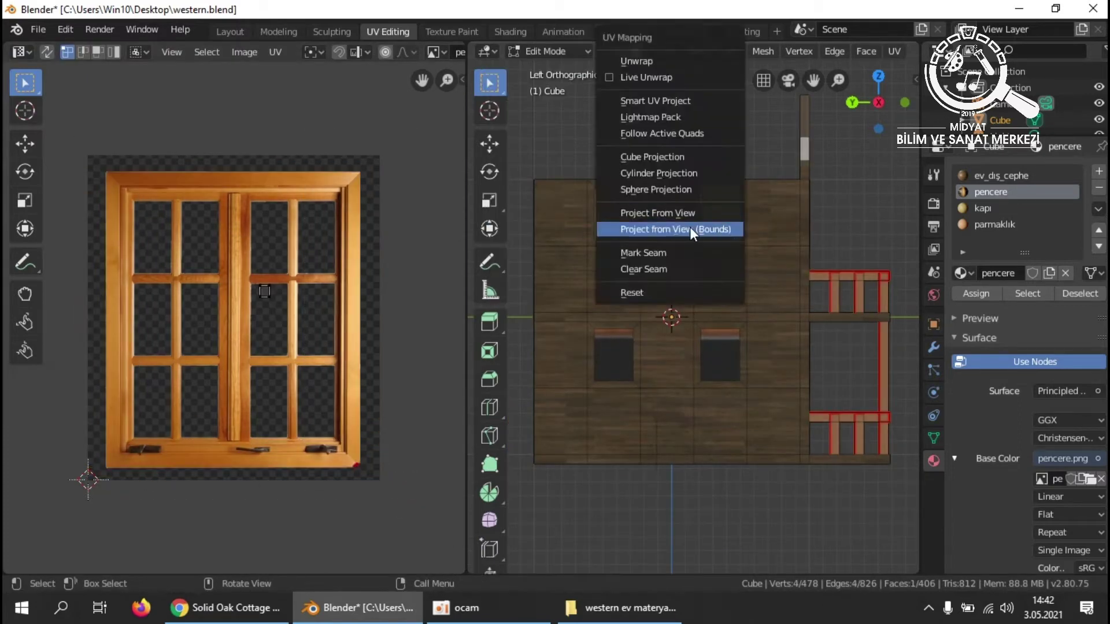
left_click(676, 228)
right_click(294, 290)
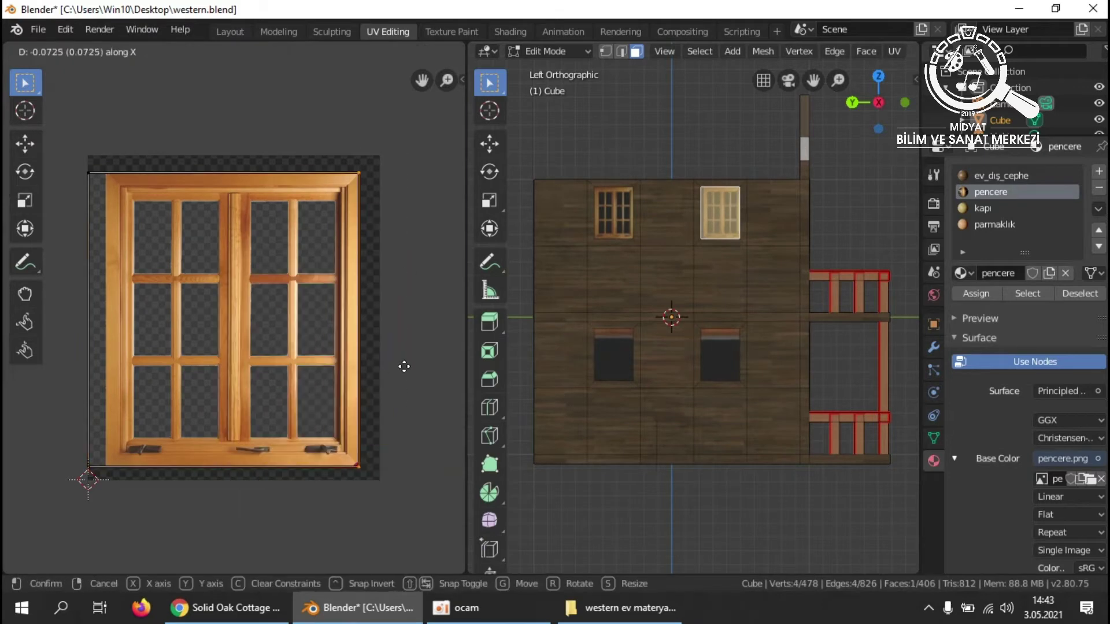
Unwrap the left wall's lower-left window face with Project from View (Bounds) and fit its UV edges to the wooden frame.
left_click(629, 354)
key("u")
left_click(633, 354)
key("s")
key("y")
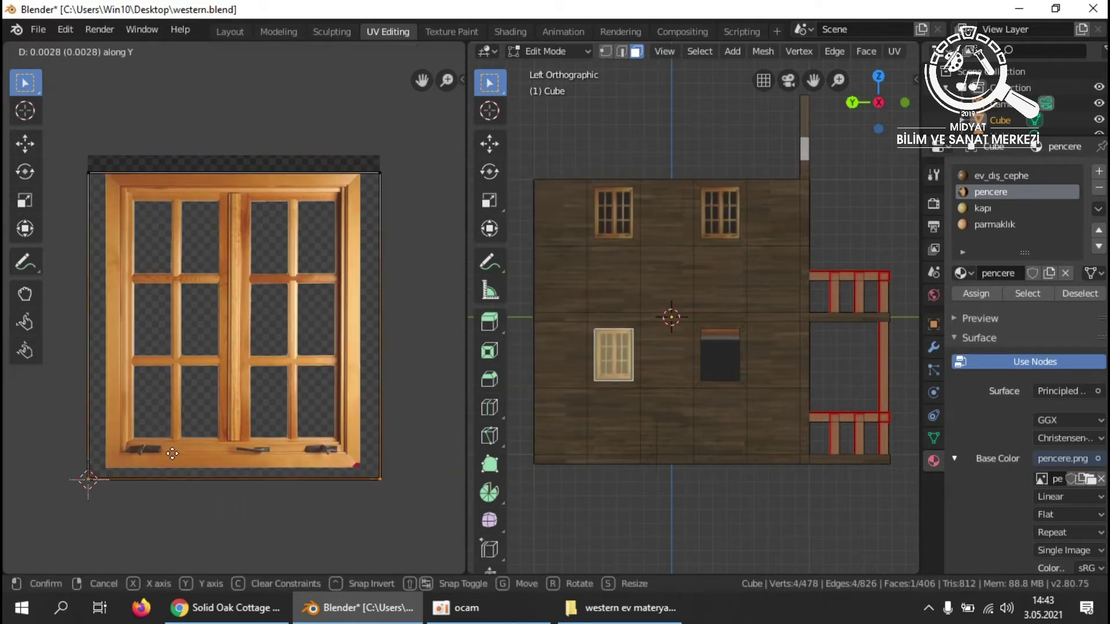
left_click(121, 491)
key("g")
left_click(137, 476)
left_click_drag(417, 524, 366, 149)
Unwrap the left wall's lower-right window with Project from View (Bounds), fit its UV edges to the frame and clear the selection.
left_click(719, 353)
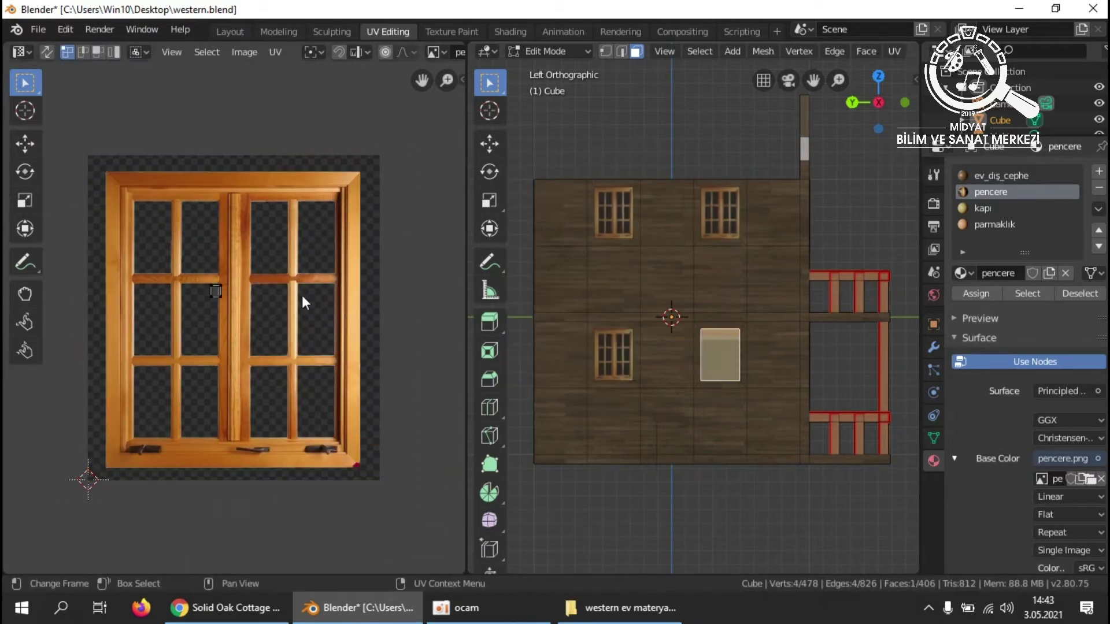
key("u")
left_click(677, 369)
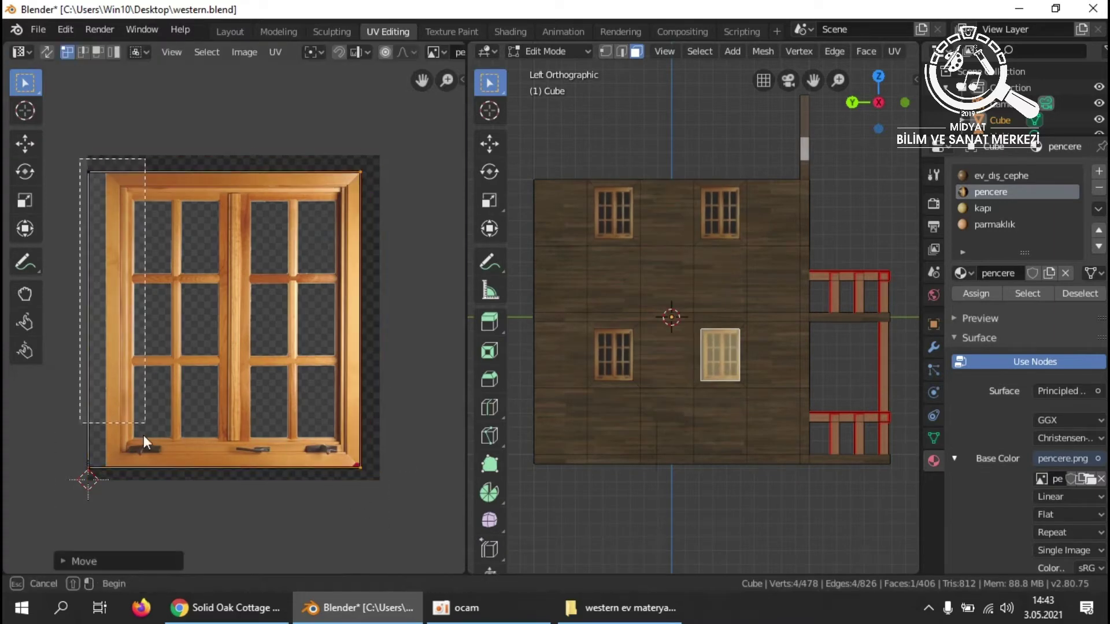
left_click(750, 491)
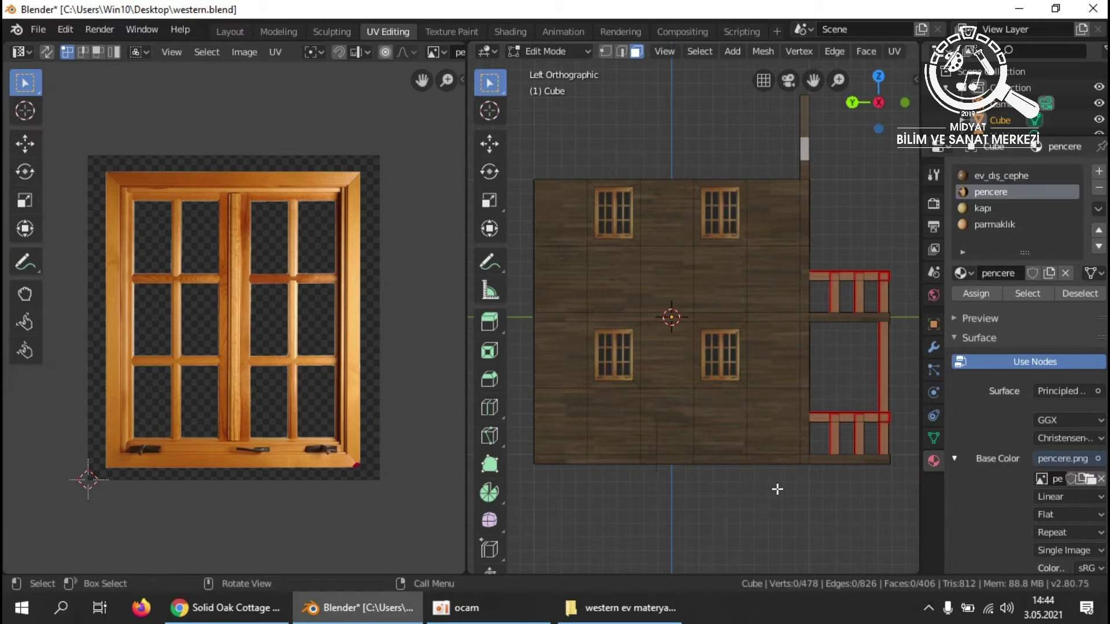
Display kapı.jpg in the UV editor and unwrap both upper door faces from the front view with Project from View (Bounds).
key("KP_1")
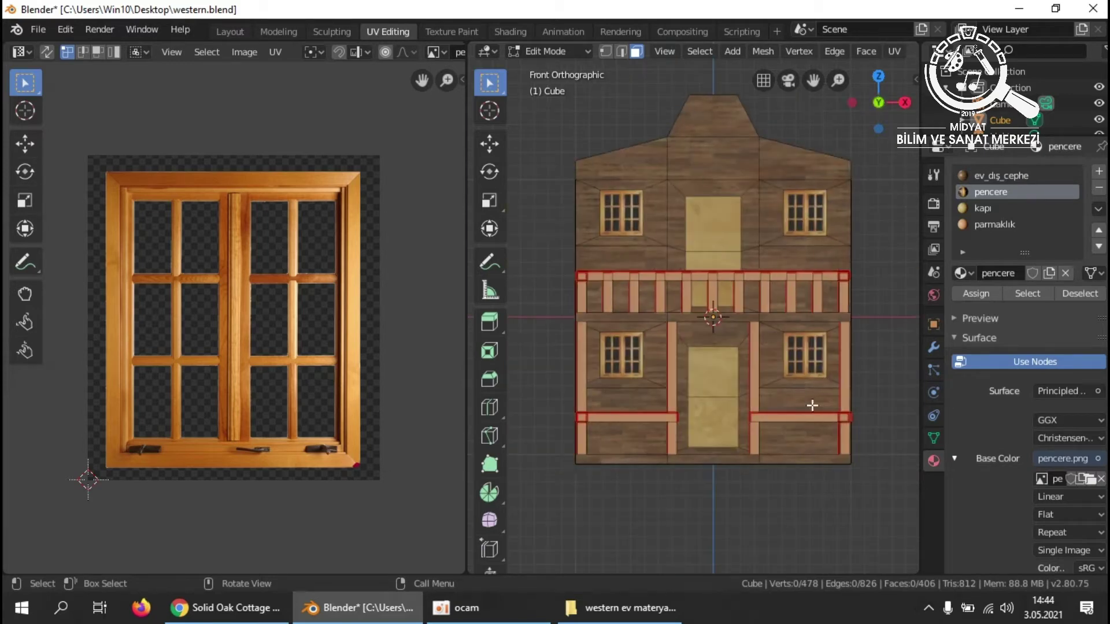
left_click(710, 233)
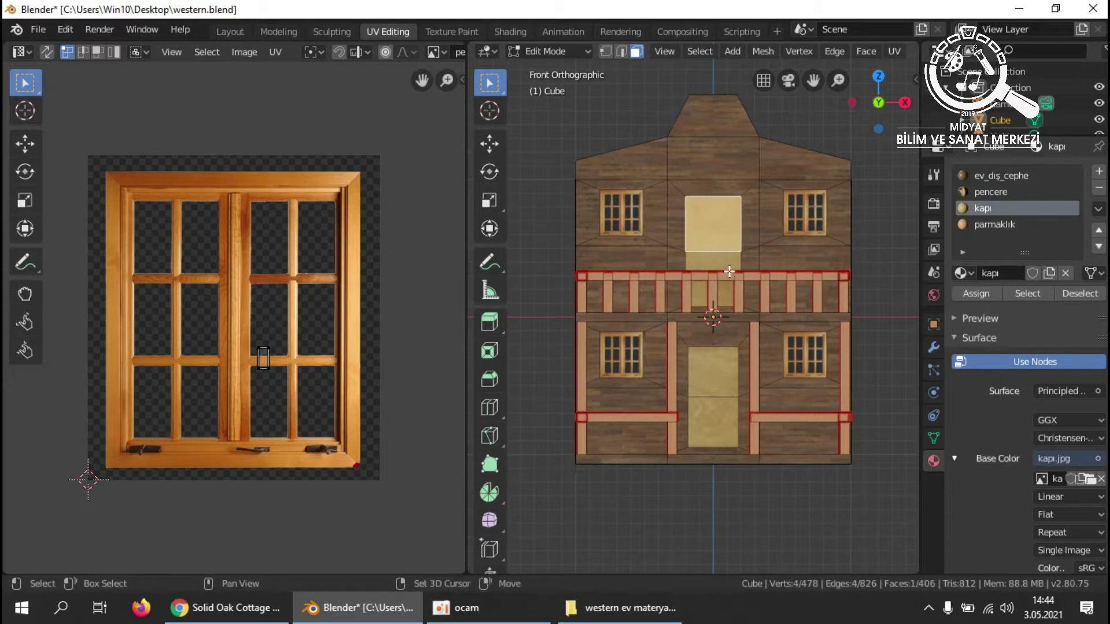
left_click(726, 263, "shift")
left_click(438, 52)
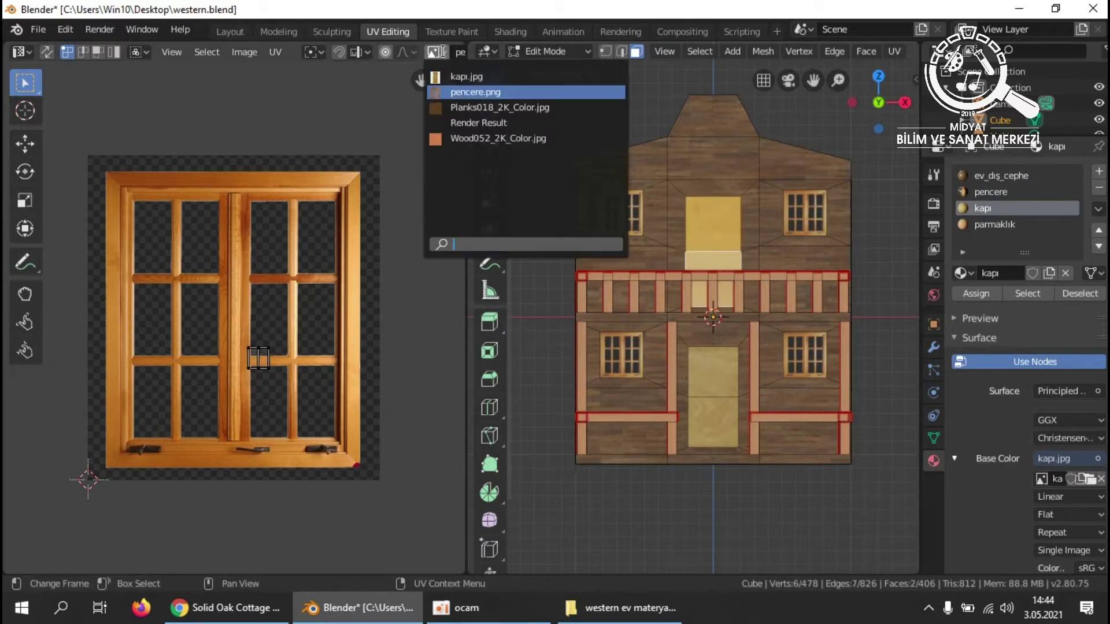
left_click(448, 75)
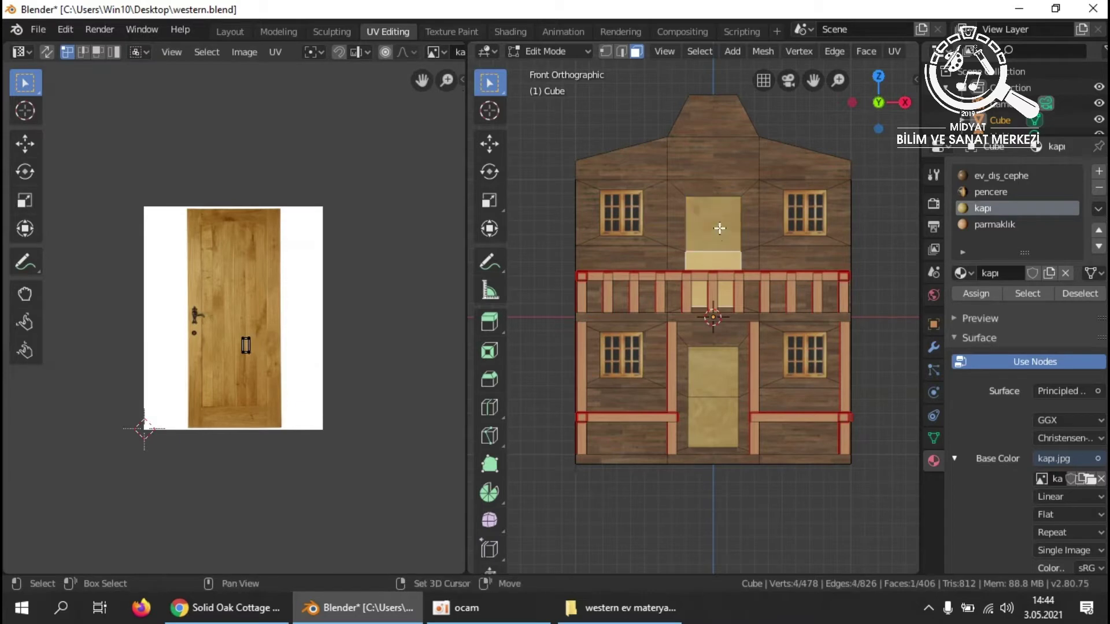
left_click(719, 229, "shift")
key("u")
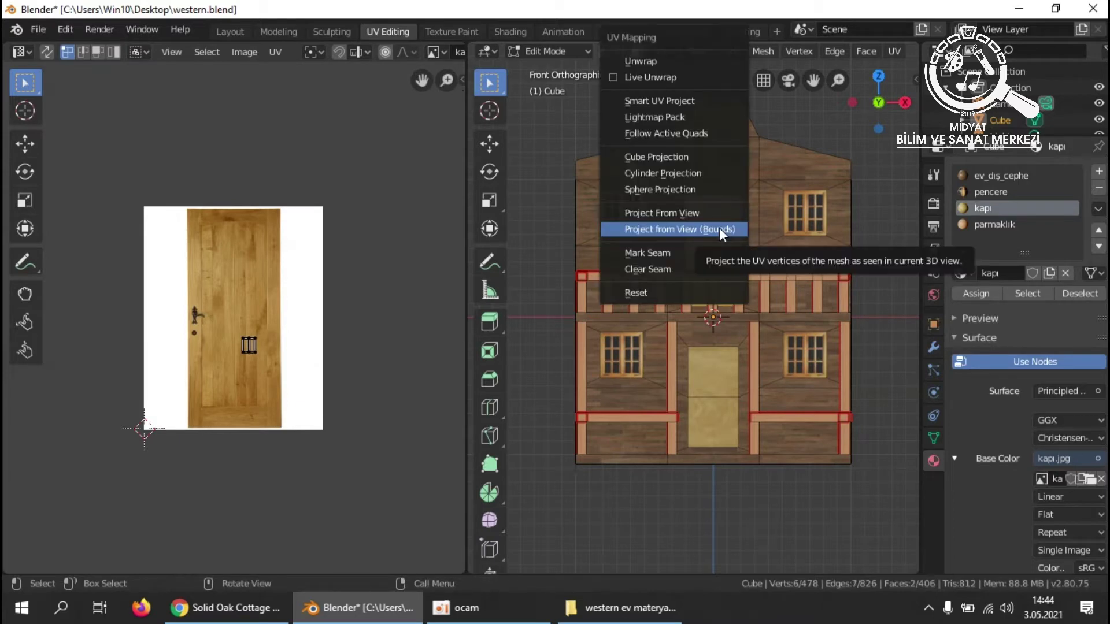
left_click(720, 228)
Fit the upper door's side UV edges along X and its top UV edge along Y to the door in the image.
left_click_drag(290, 168, 354, 471)
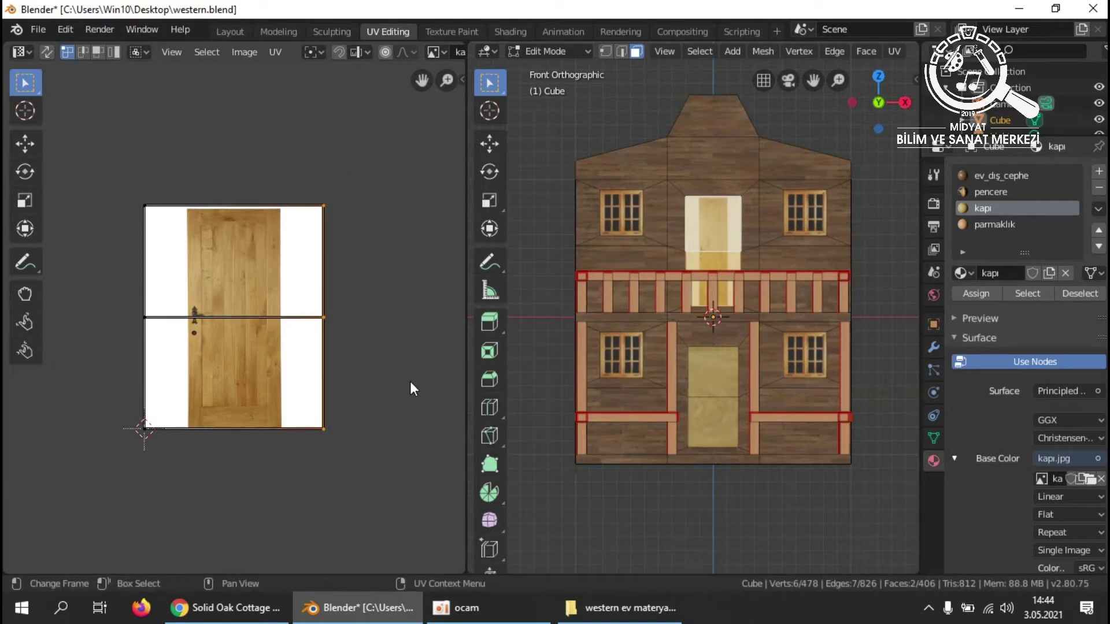
key("g")
key("x")
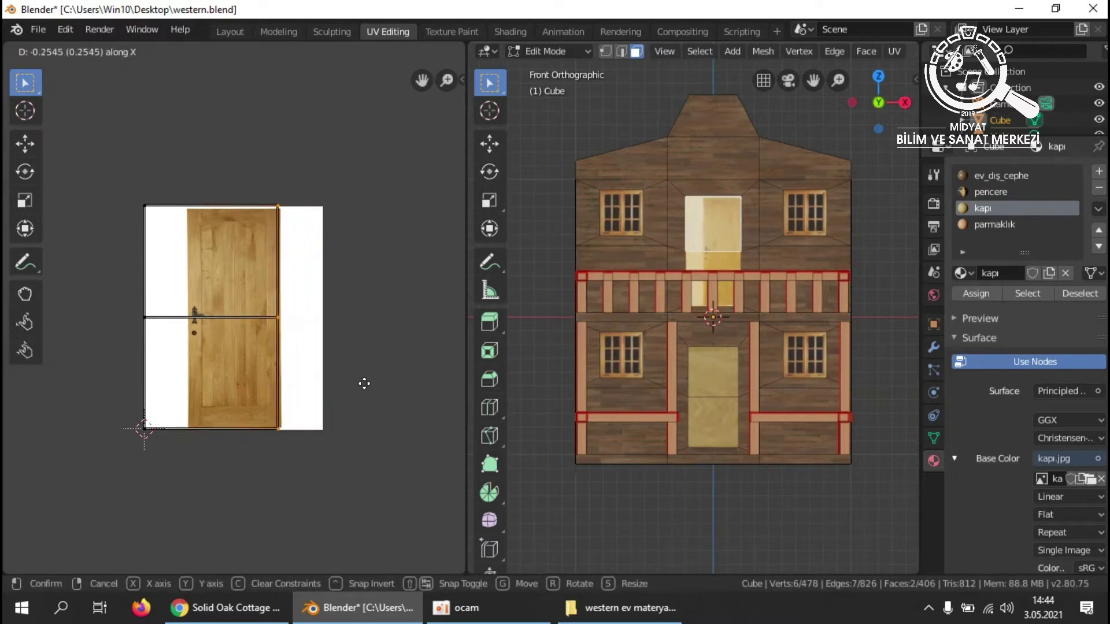
left_click(368, 385)
left_click_drag(117, 179, 197, 460)
key("g")
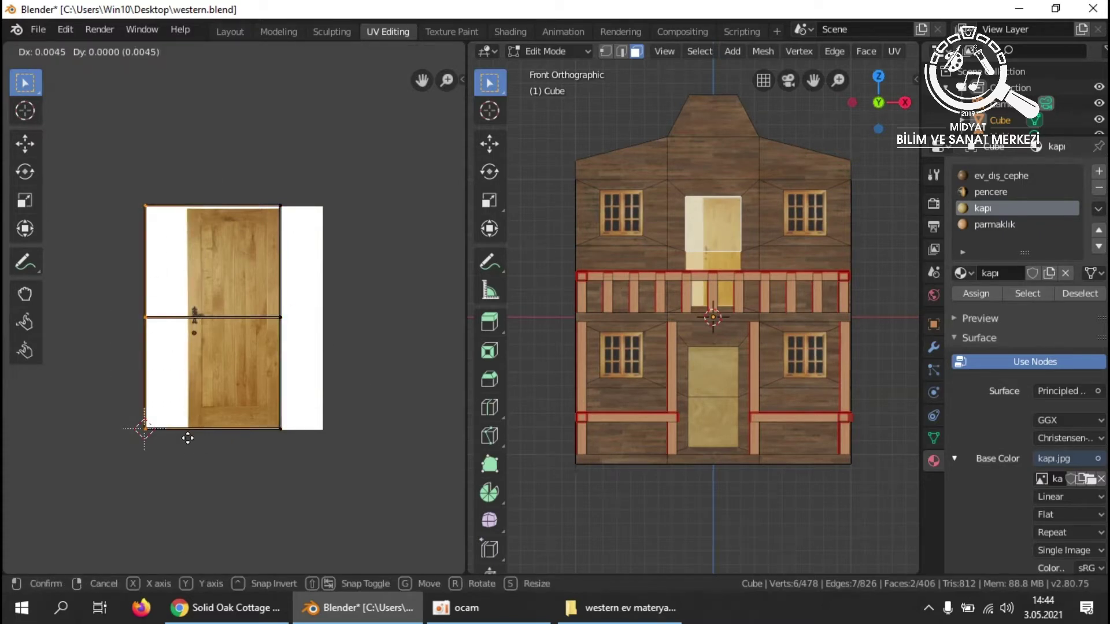
key("x")
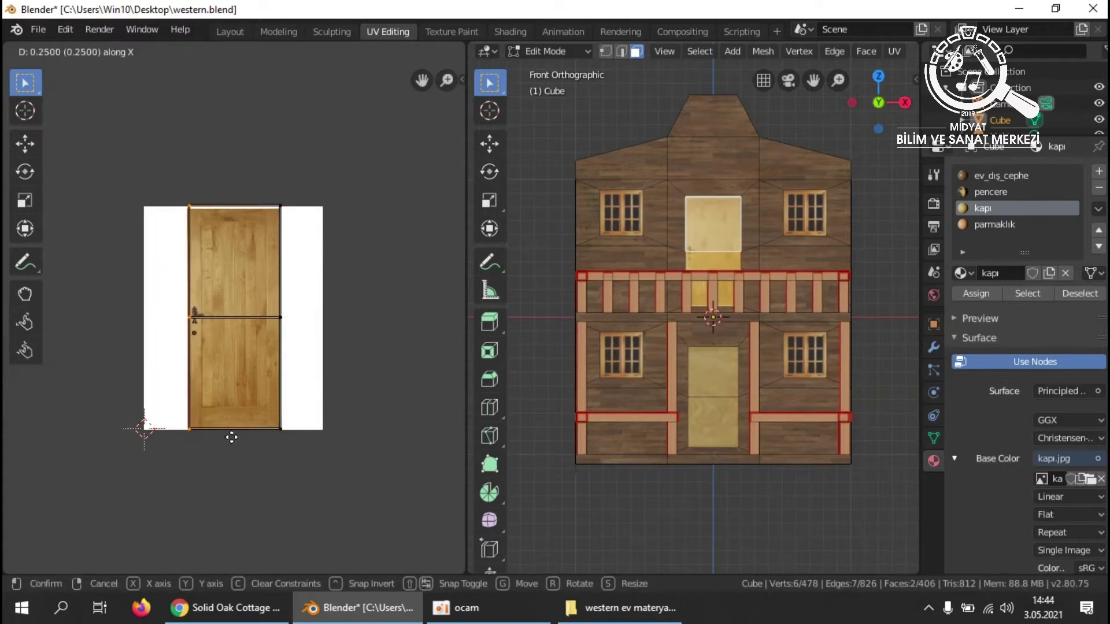
left_click(231, 435)
left_click_drag(168, 188, 300, 236)
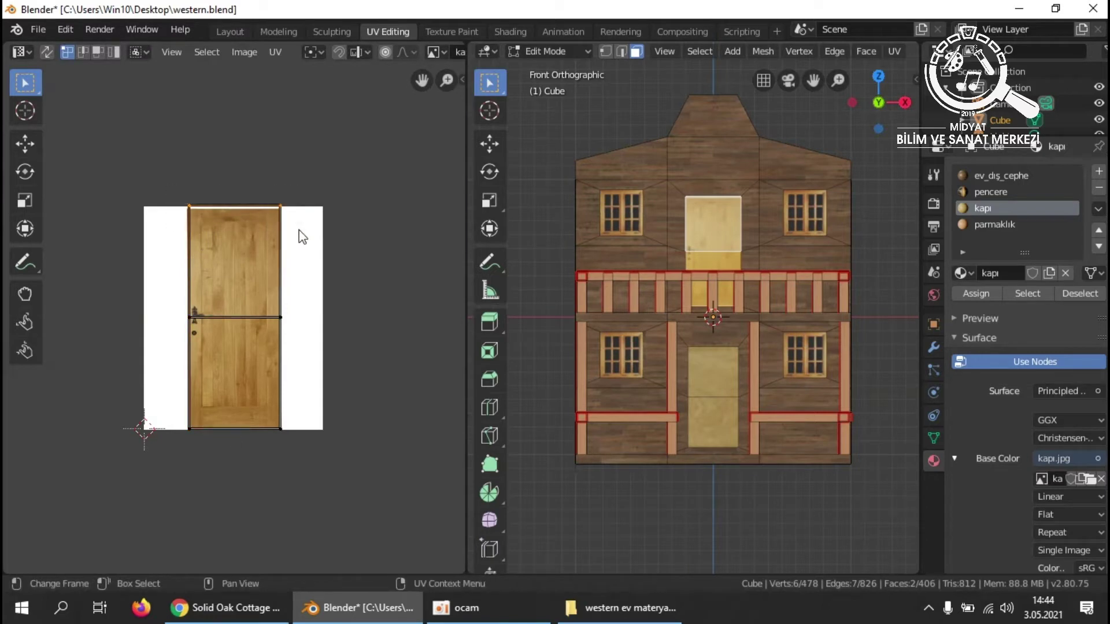
key("g")
key("y")
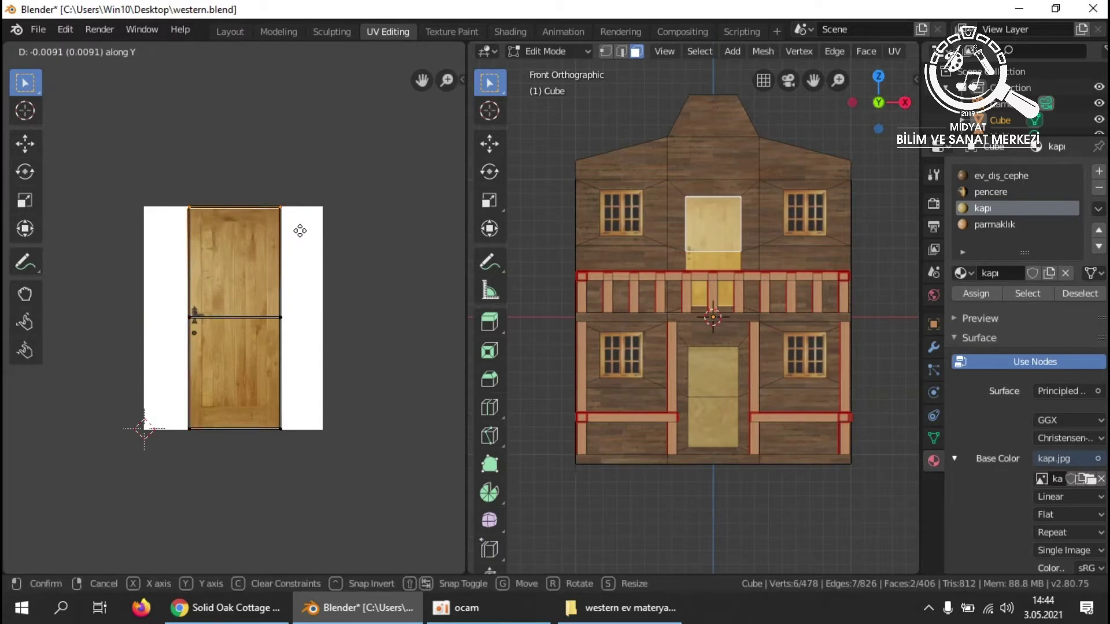
left_click(300, 234)
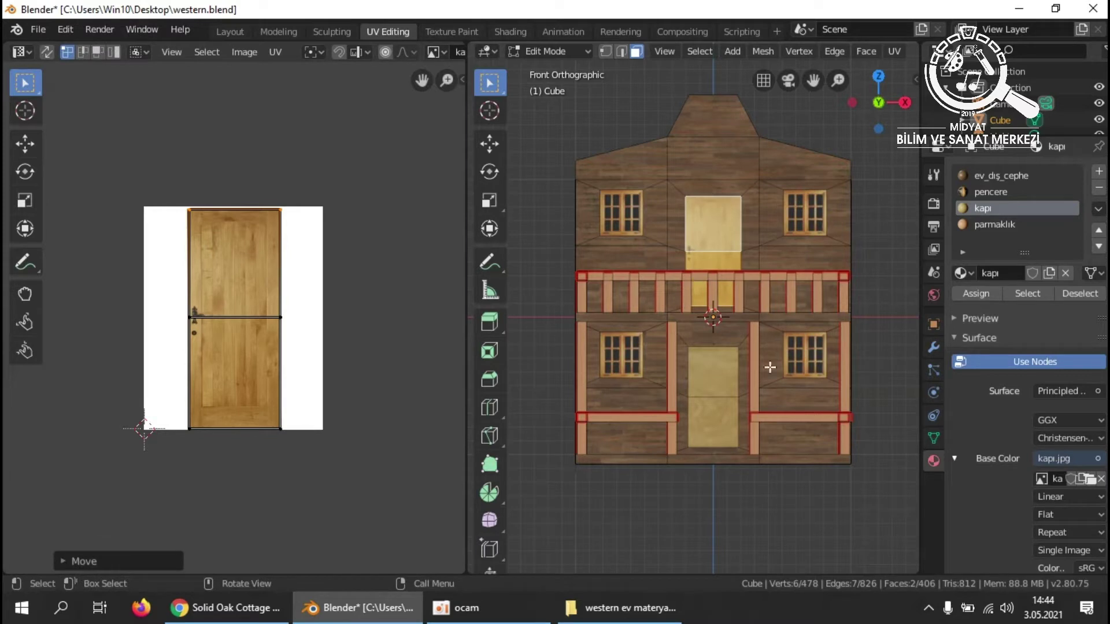
Select the upper door's lower face and align its bottom UV edge along Y with the bottom of the door image.
left_click(744, 357)
scroll(769, 282, "up", 2)
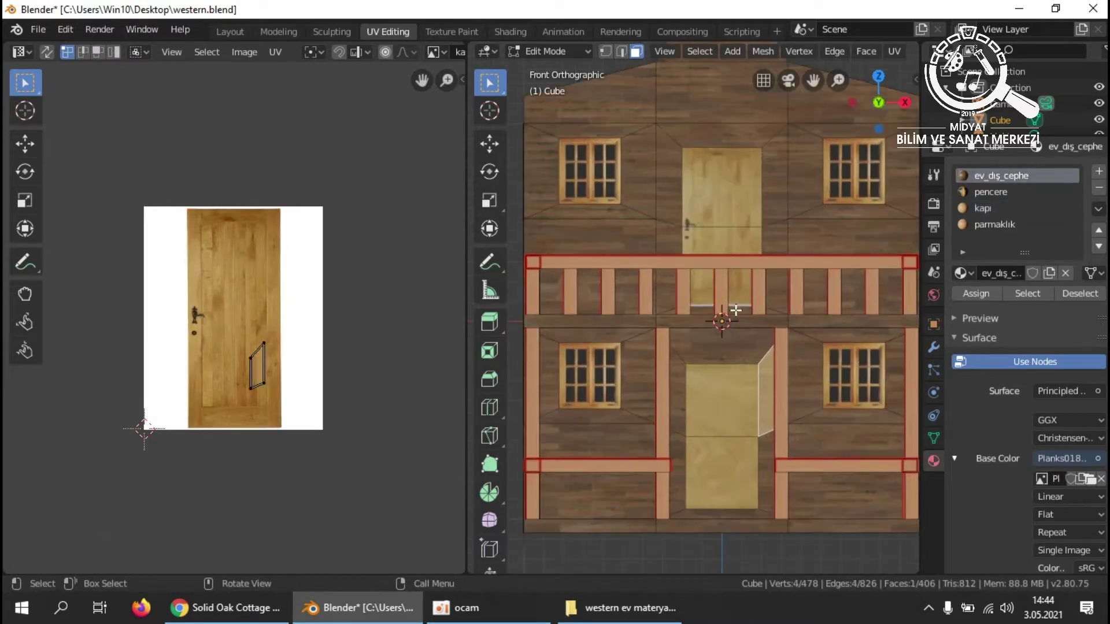
left_click(726, 205)
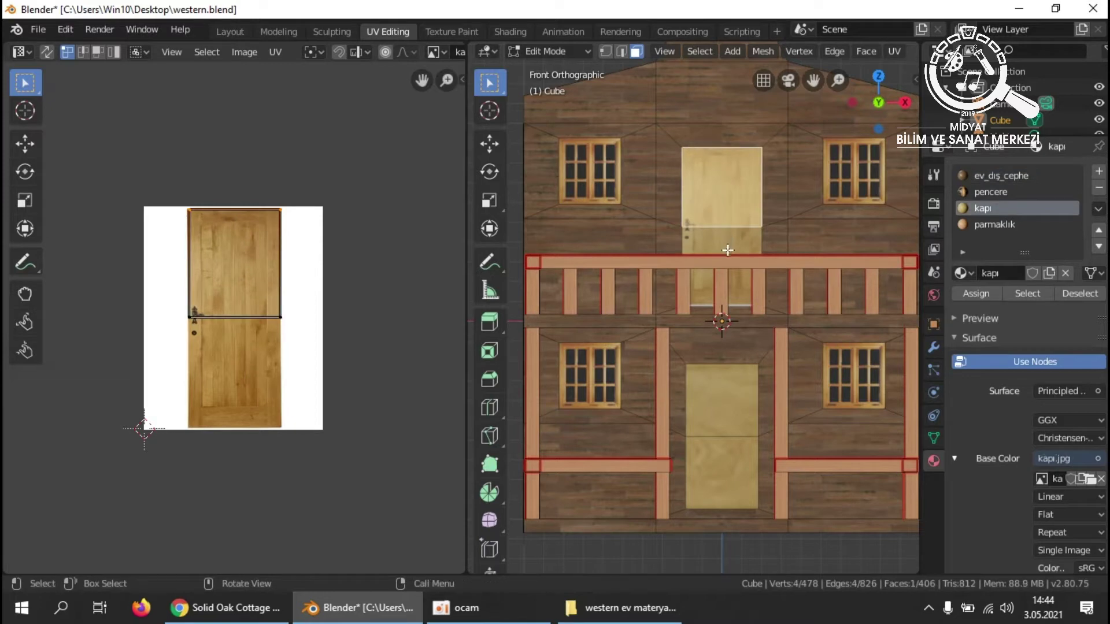
left_click(733, 240)
key("b")
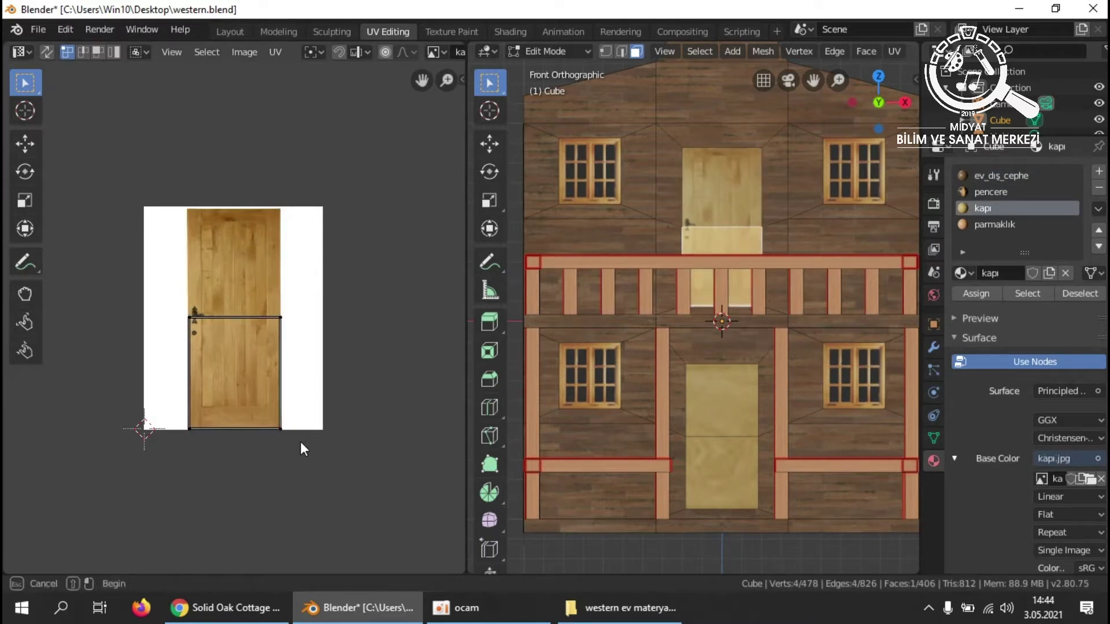
left_click_drag(191, 416, 192, 416)
key("g")
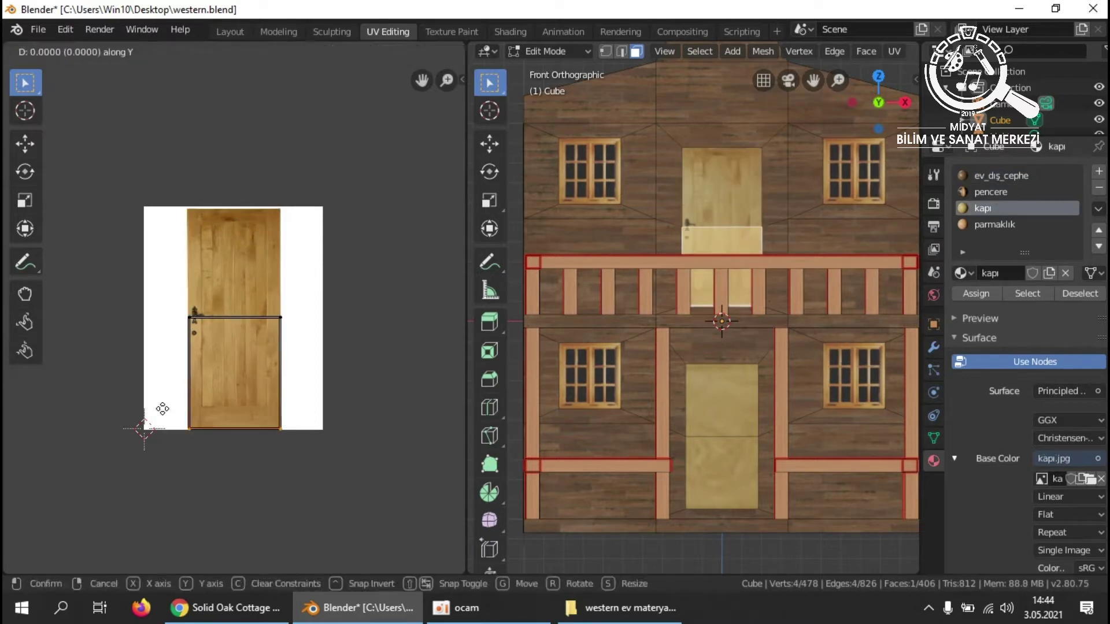
left_click(161, 409)
Unwrap both ground-floor door faces from the front view with Project from View (Bounds).
left_click(700, 403)
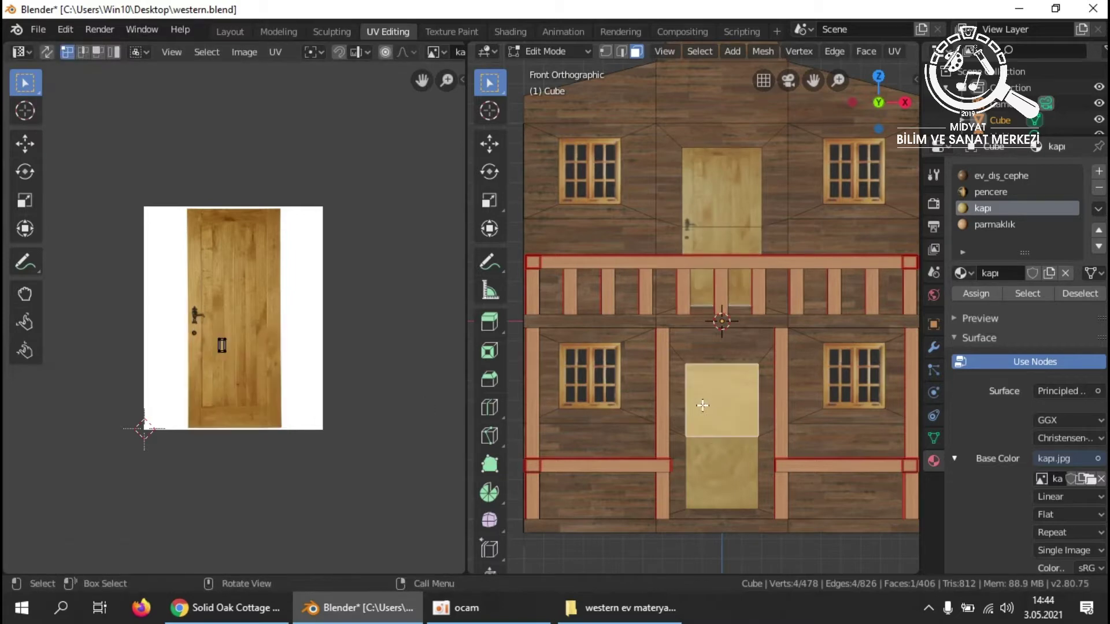
left_click(722, 474, "shift")
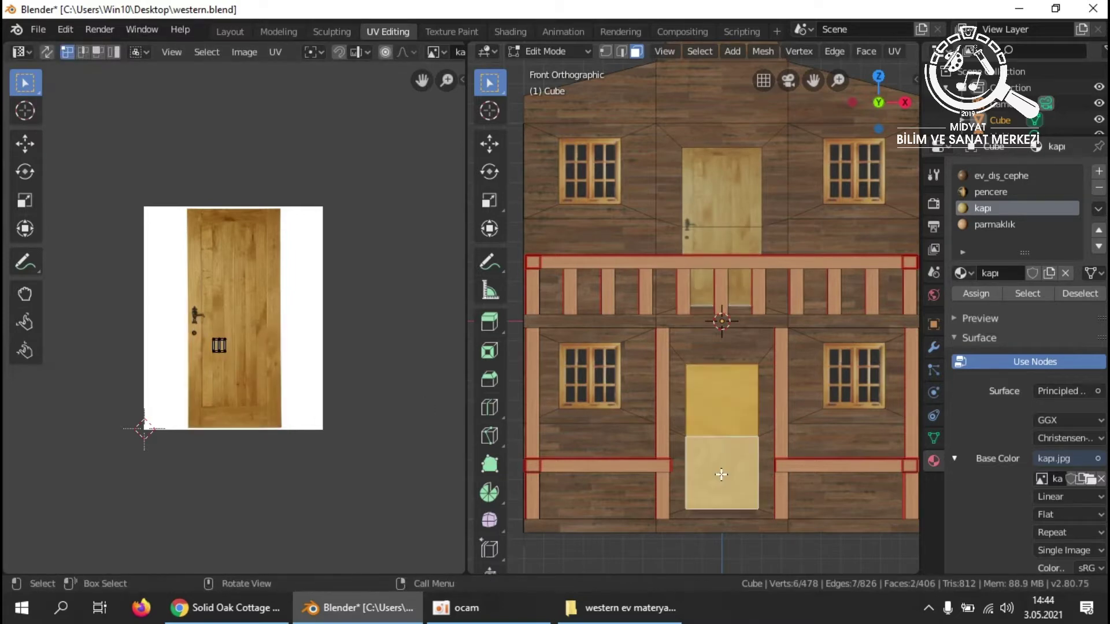
key("u")
left_click(720, 474)
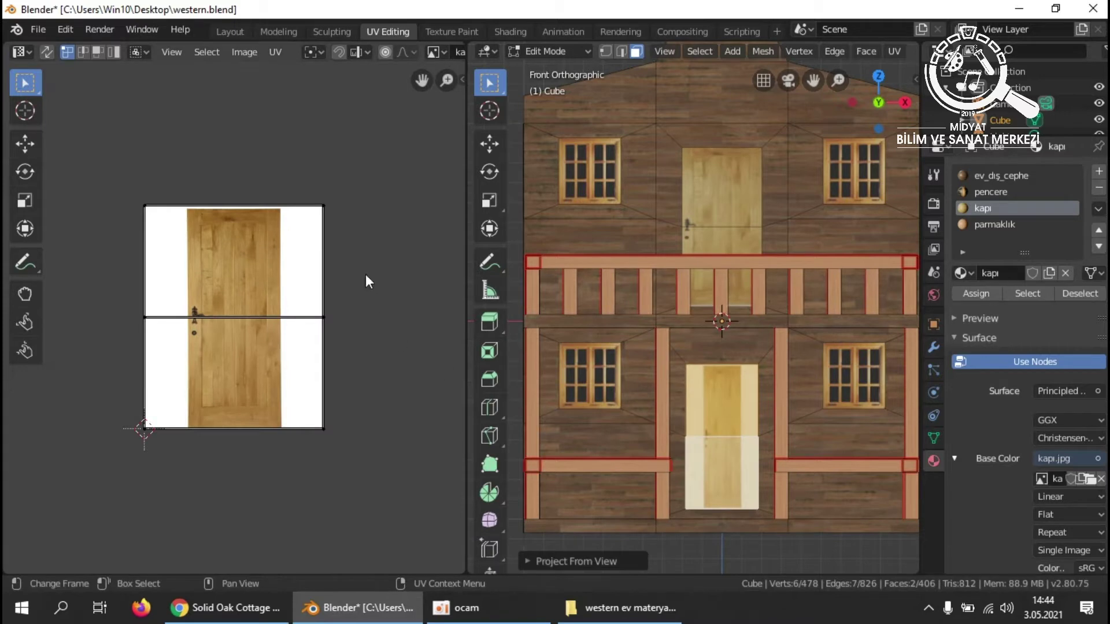
Move the ground-floor door's right and left UV edges along X to the sides of the door image.
left_click_drag(282, 169, 388, 466)
key("g")
key("x")
left_click(344, 464)
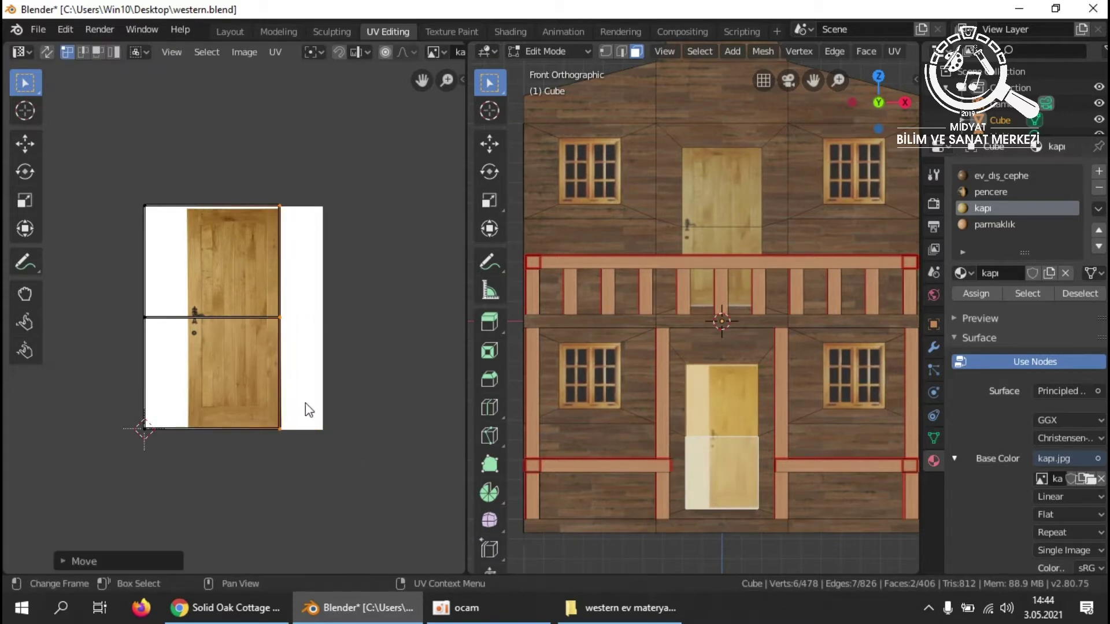
left_click_drag(113, 193, 194, 443)
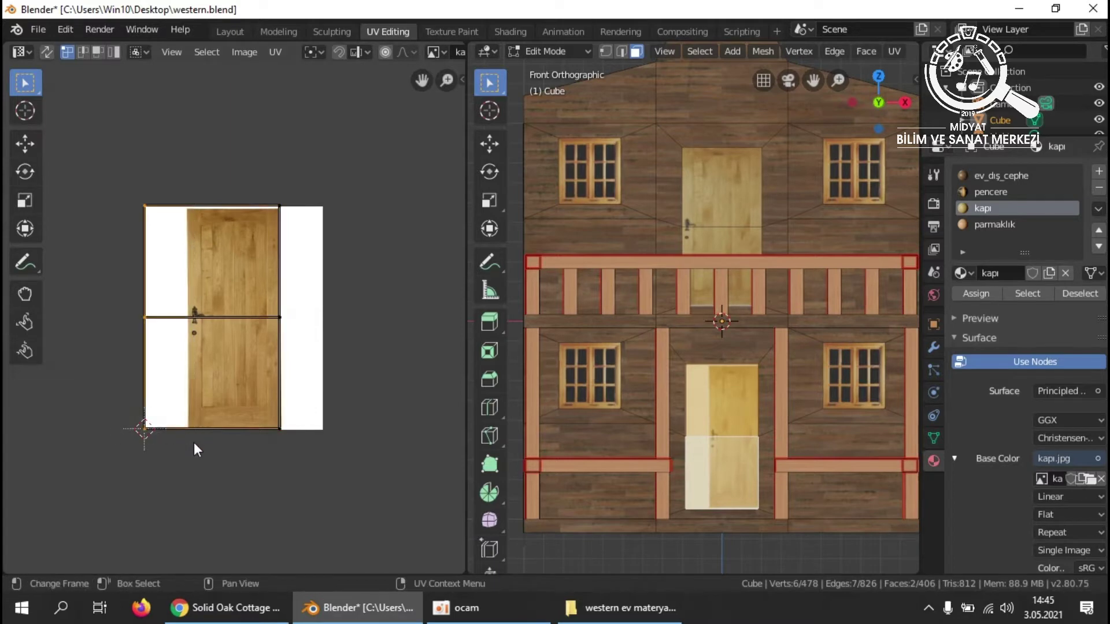
key("g")
key("x")
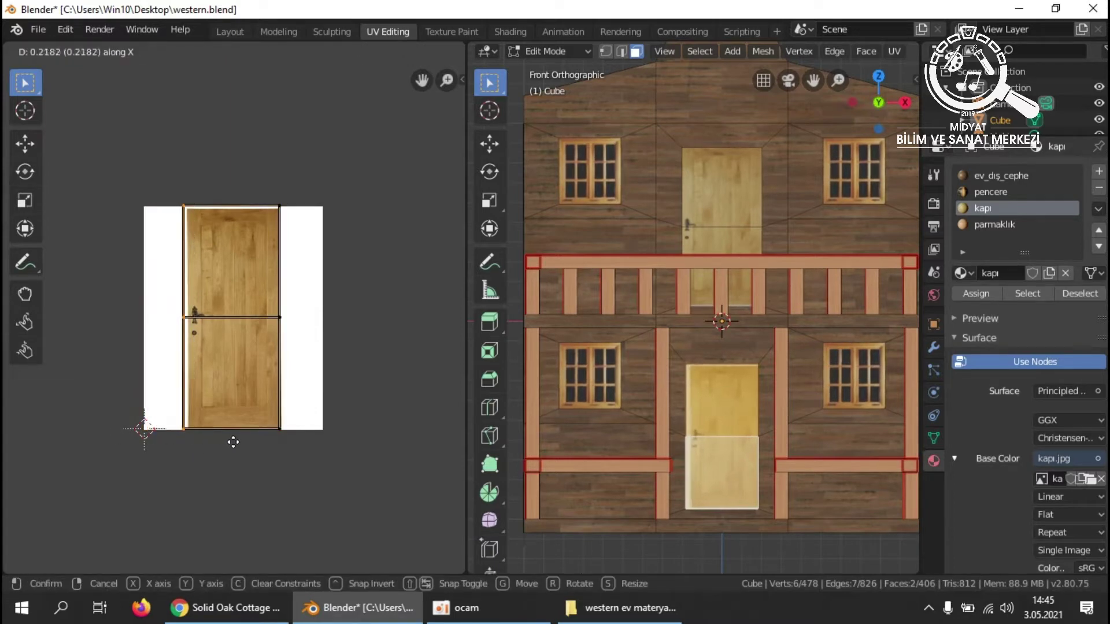
left_click(239, 444)
Move the ground-floor door's top and bottom UV edges along Y to fit just inside the door image.
left_click_drag(173, 184, 320, 228)
key("g")
key("y")
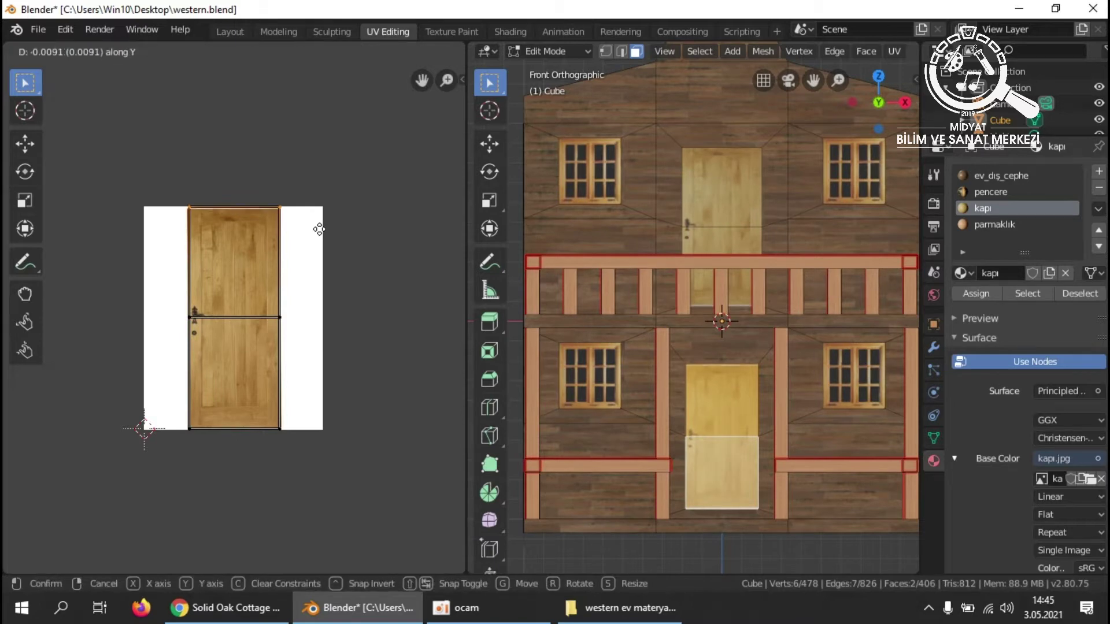
left_click(319, 228)
left_click_drag(321, 452, 176, 416)
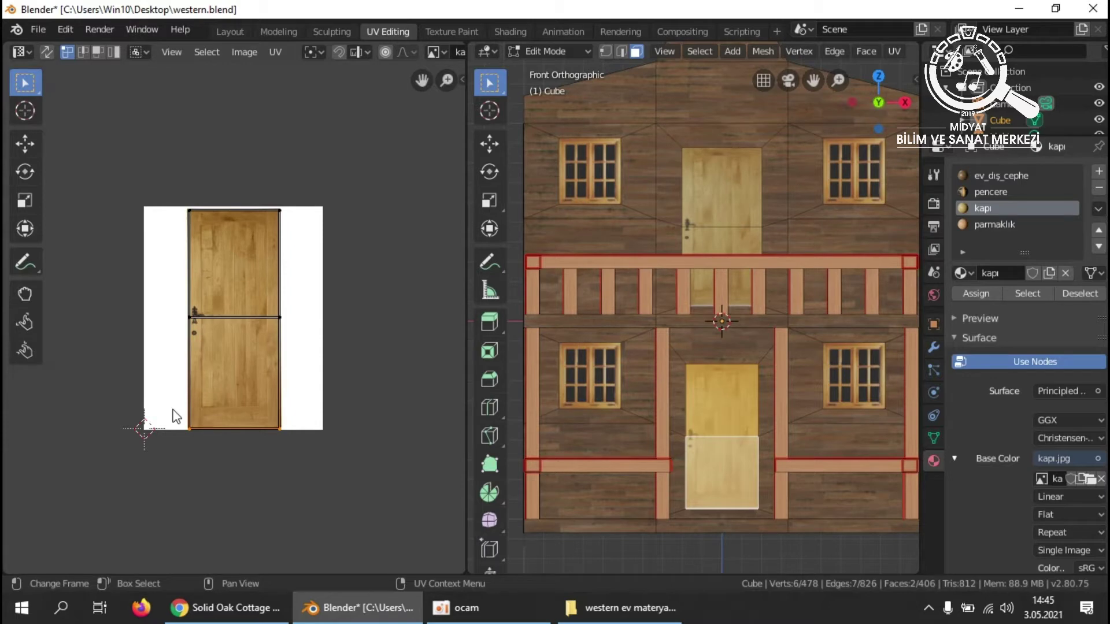
key("g")
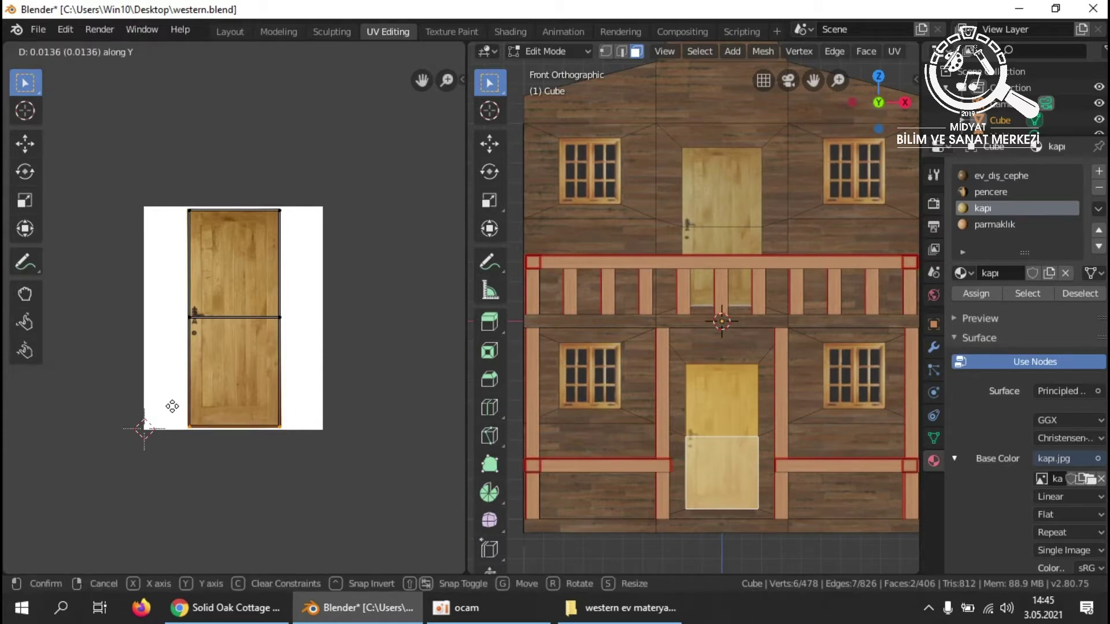
left_click(172, 407)
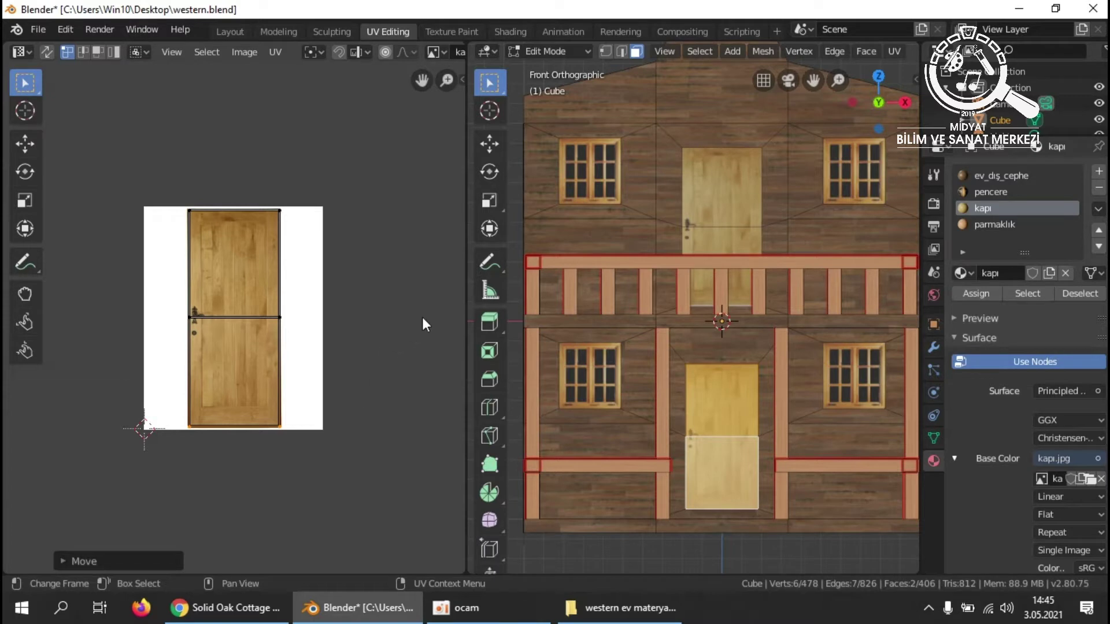
Clear the selection, select all faces using the parmaklık material and display Wood052_2K_Color.jpg in the UV editor.
left_click(1004, 224)
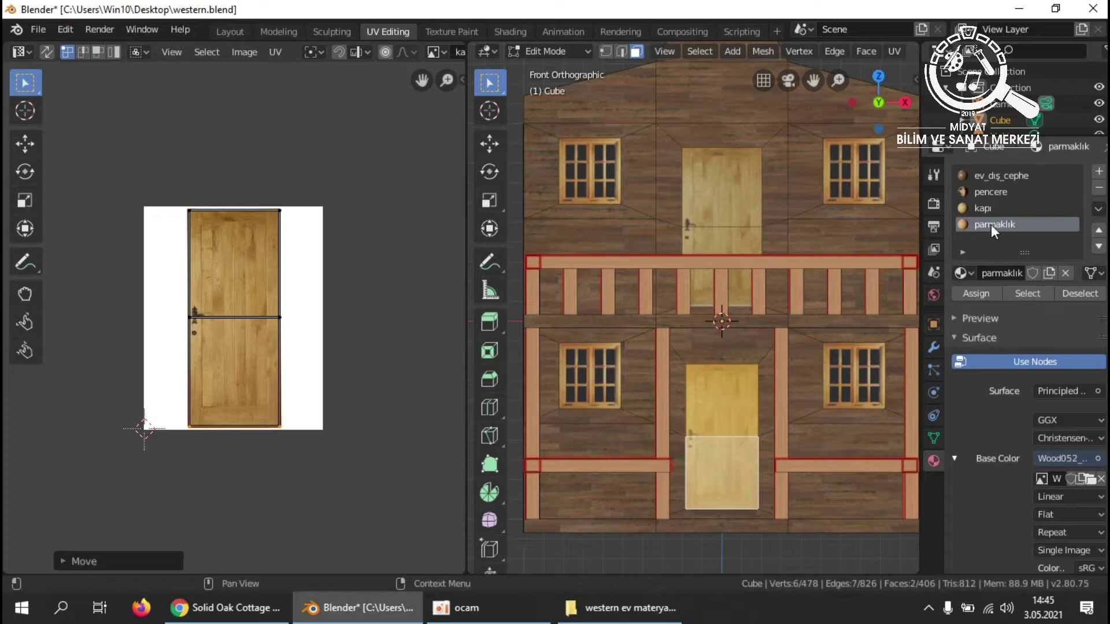
left_click(1091, 293)
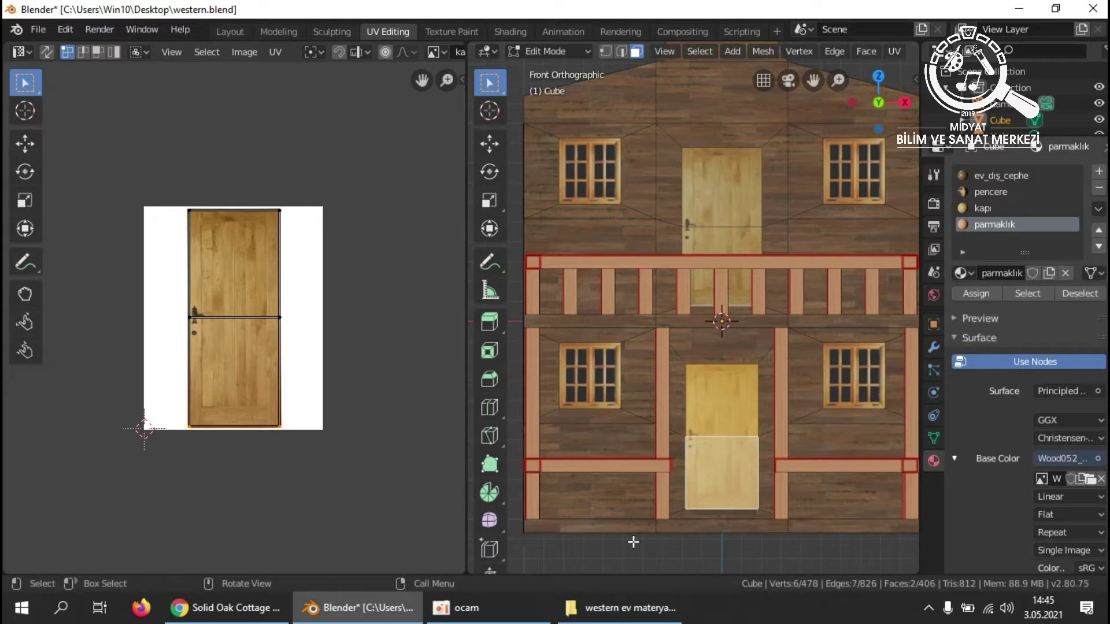
left_click(615, 564)
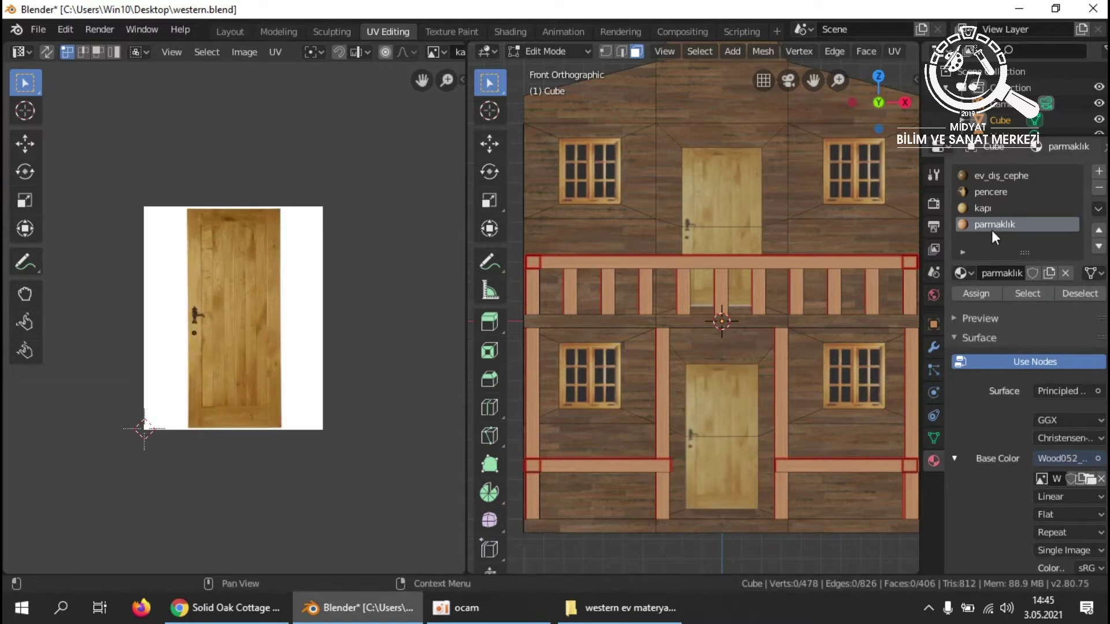
left_click(1019, 295)
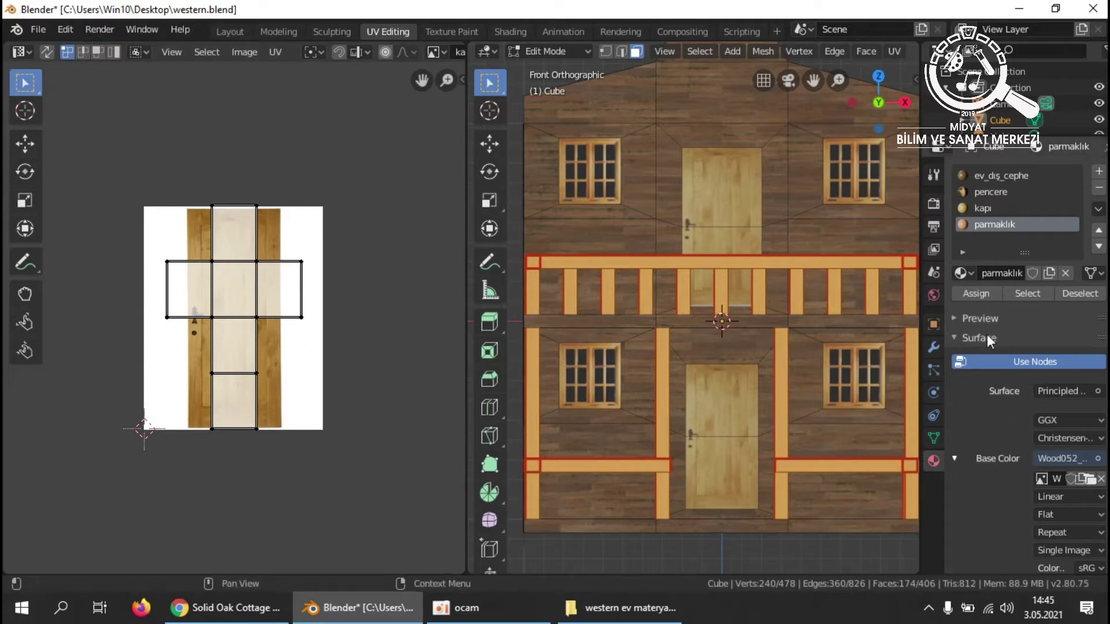
left_click(447, 51)
left_click(474, 139)
Unwrap the selected railing and post faces onto Wood052_2K_Color.jpg with the standard Unwrap operation.
scroll(250, 255, "down", 5)
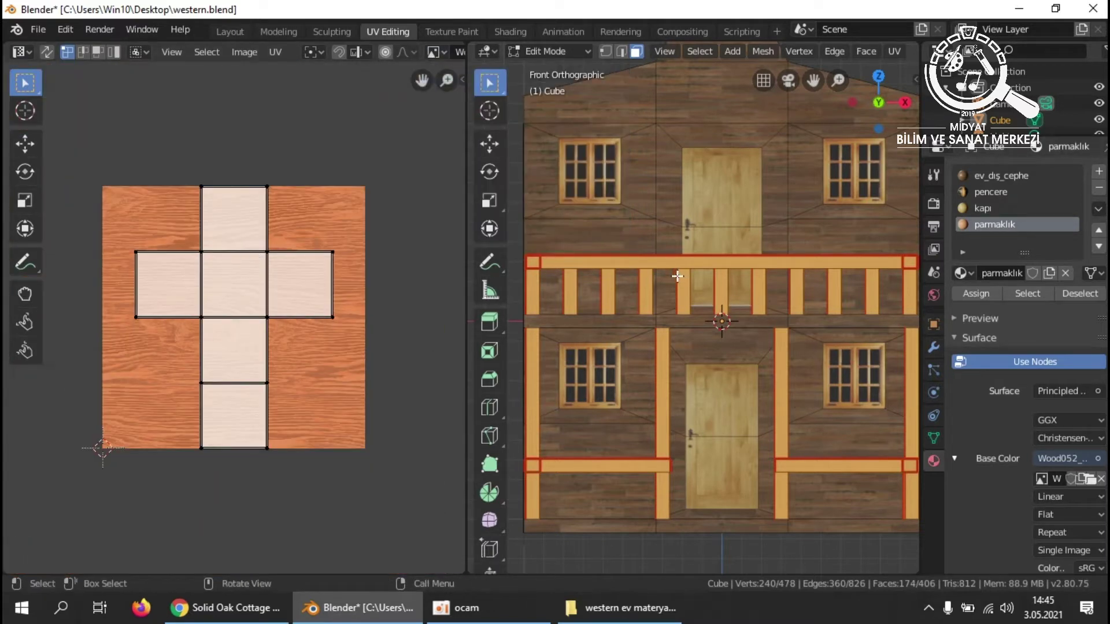
key("u")
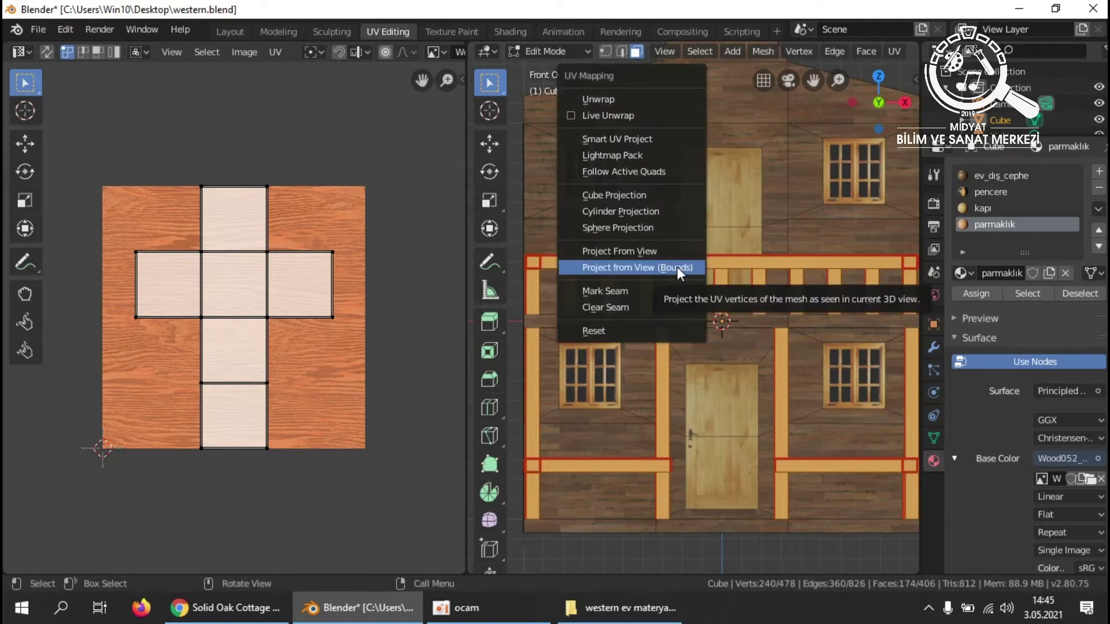
left_click(613, 109)
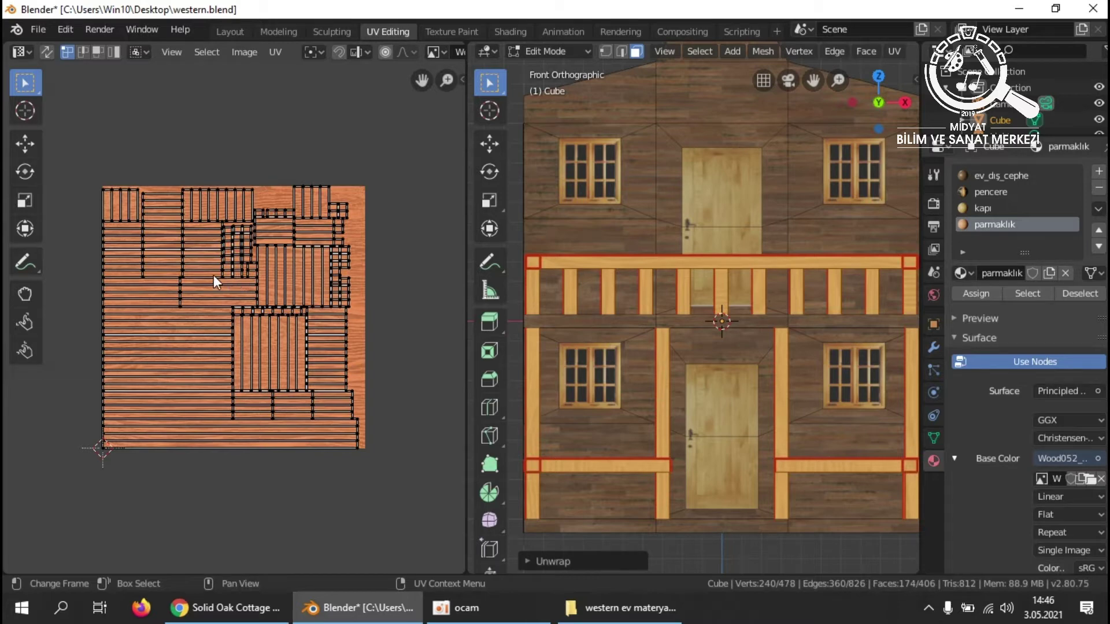
Select all railing UV islands and scale them up uniformly beyond the wood image's edges, finishing with a factor of about 1.11.
key("a")
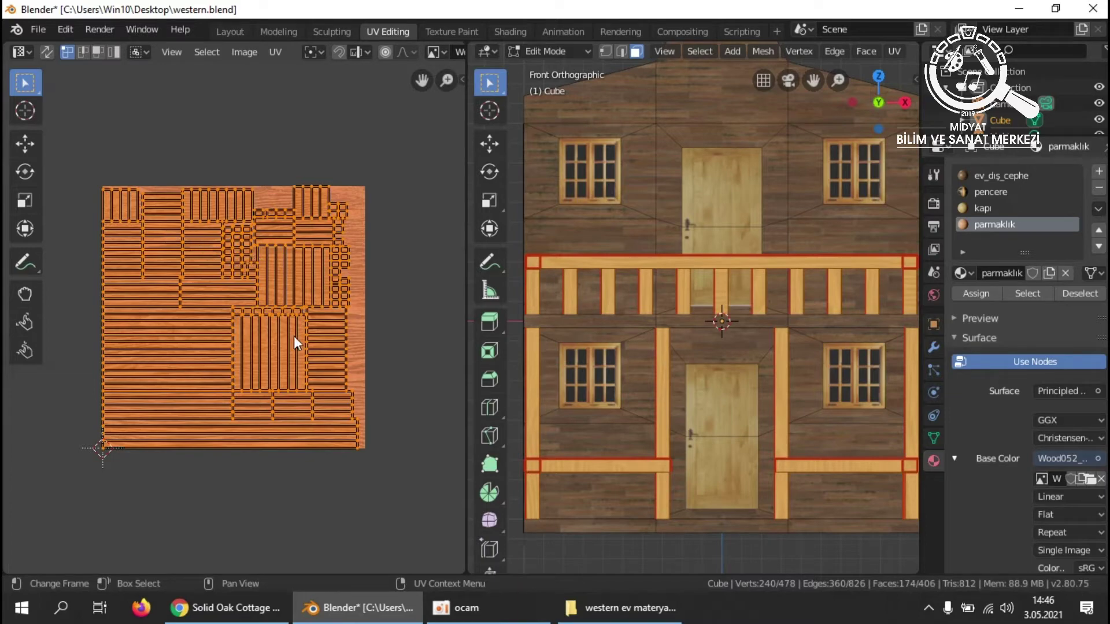
key("s")
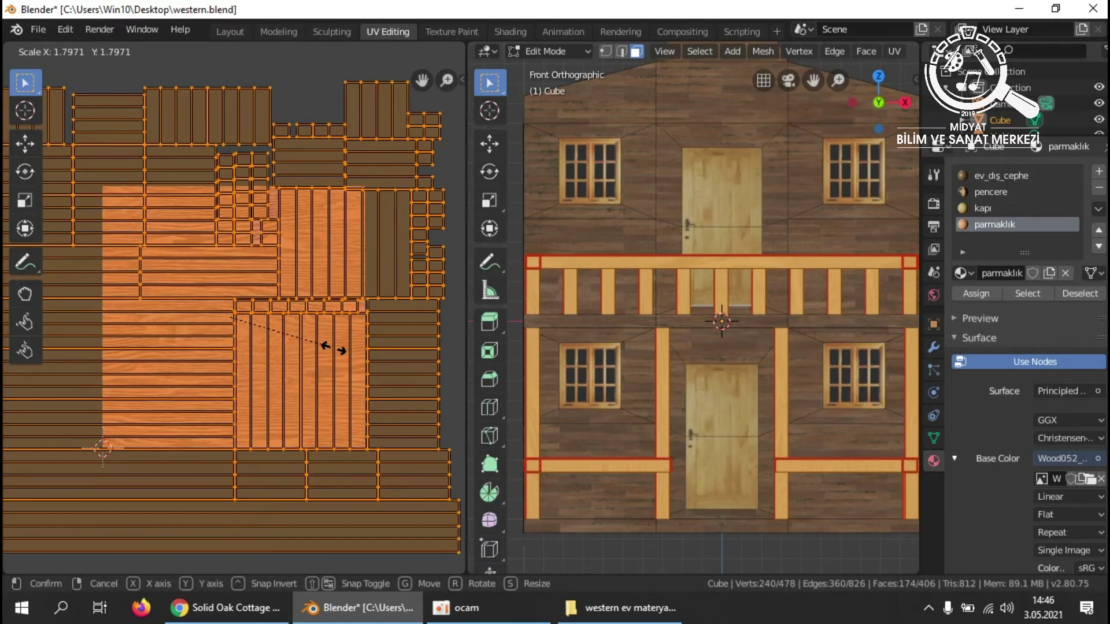
left_click(324, 348)
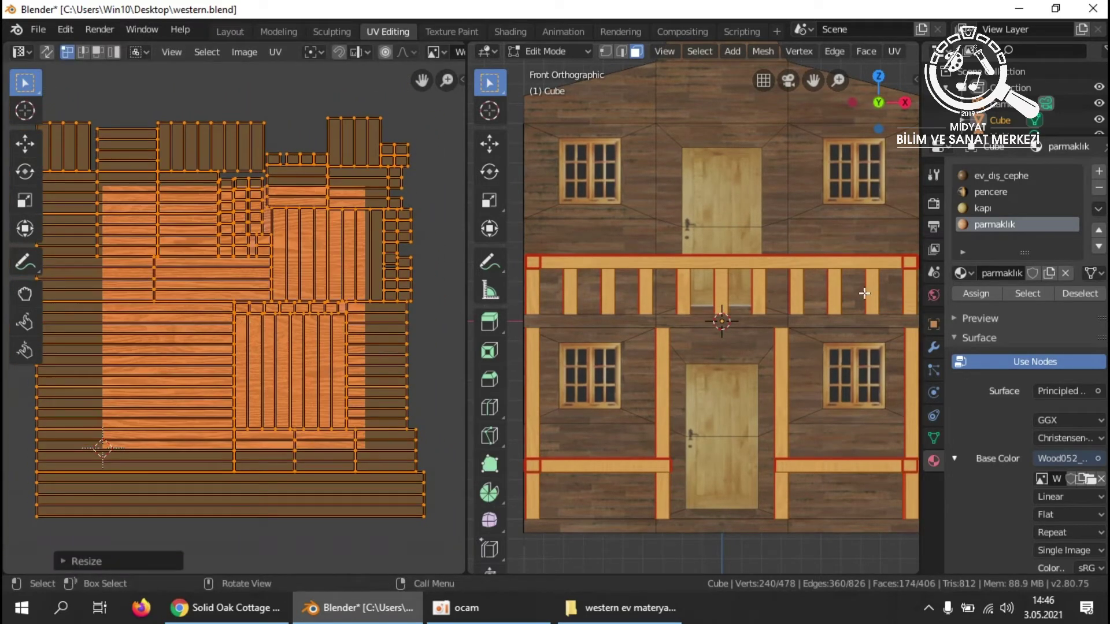
scroll(815, 324, "up", 3)
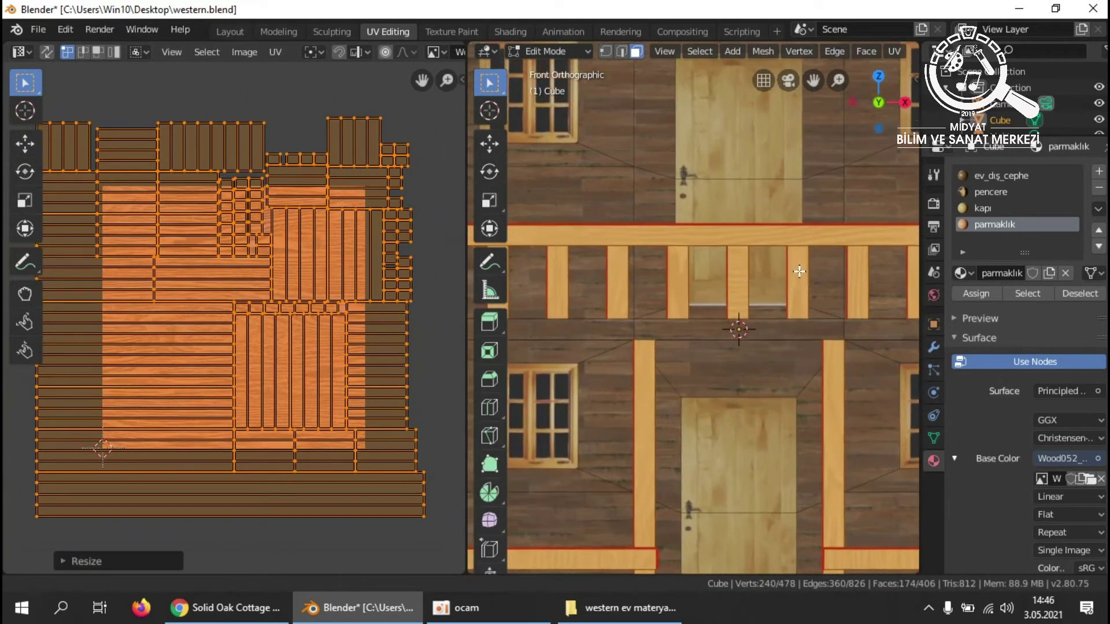
scroll(795, 260, "up", 2)
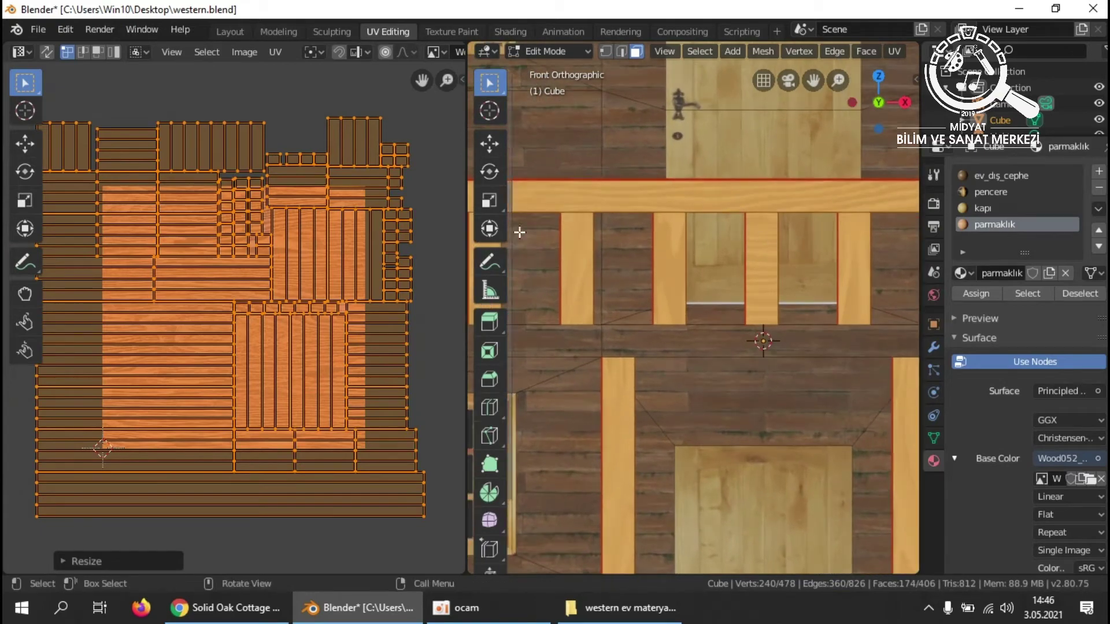
key("s")
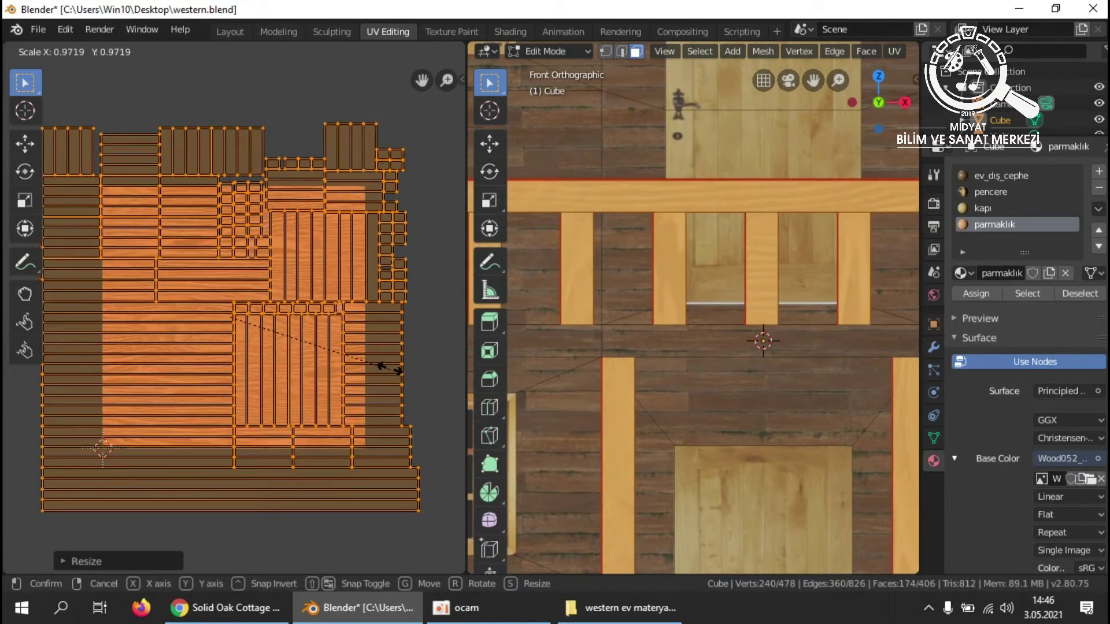
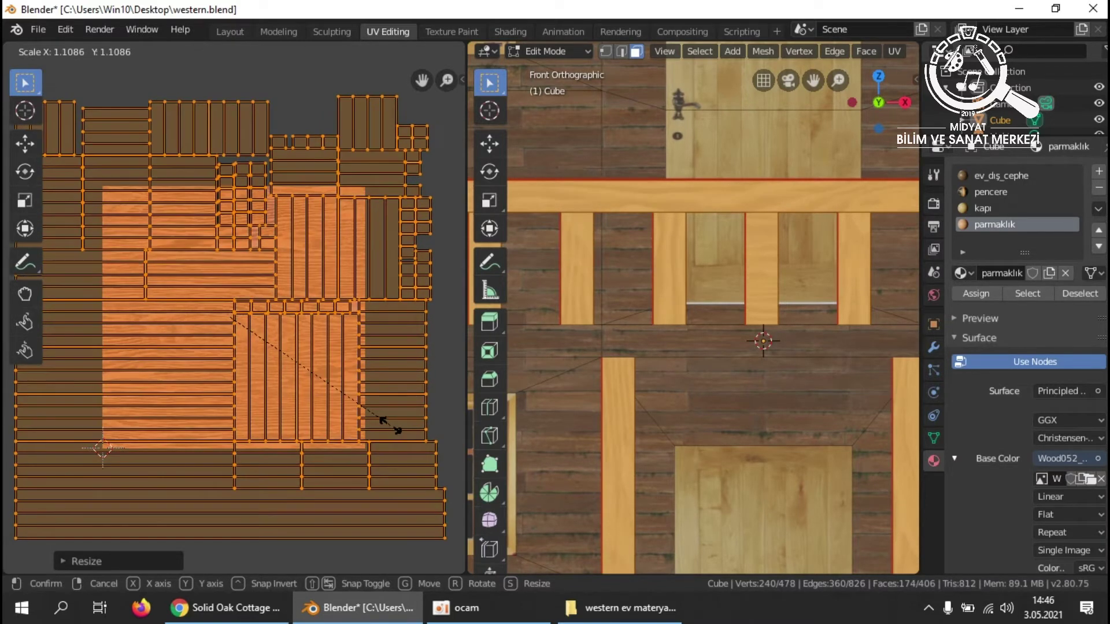
left_click(391, 426)
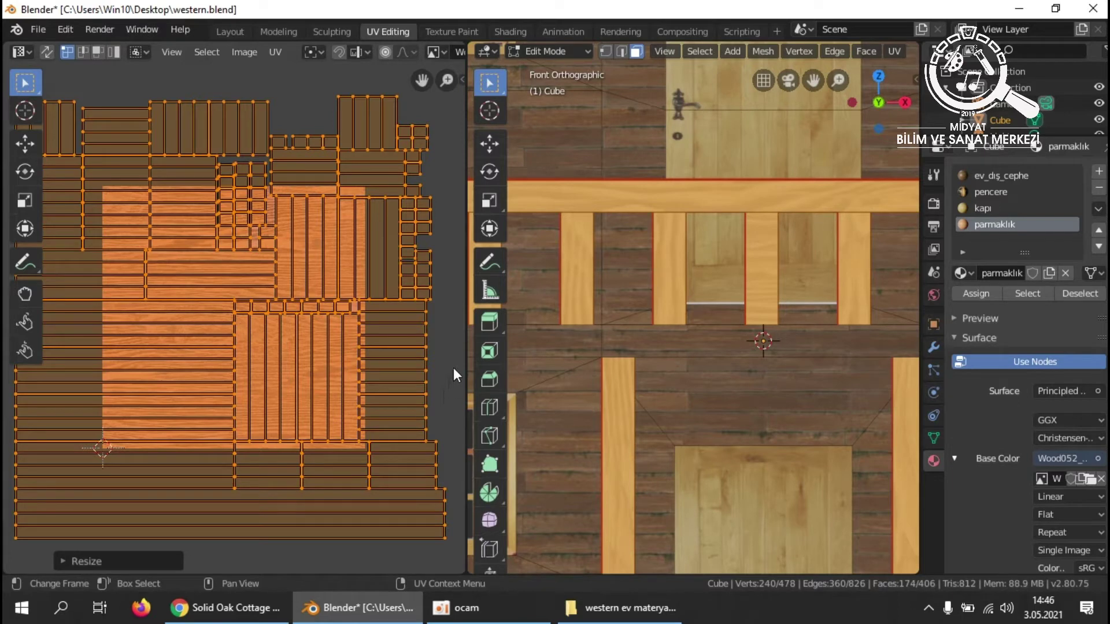
Clear the railing face selection and select all faces using the ev_dış_cephe material.
left_click(577, 365)
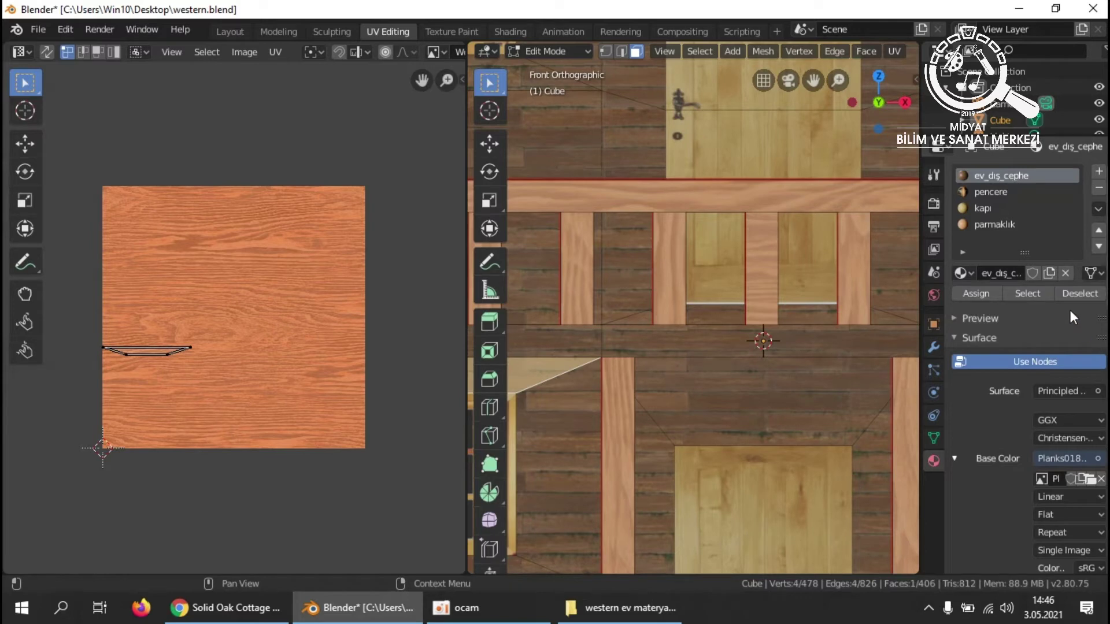
left_click(1080, 293)
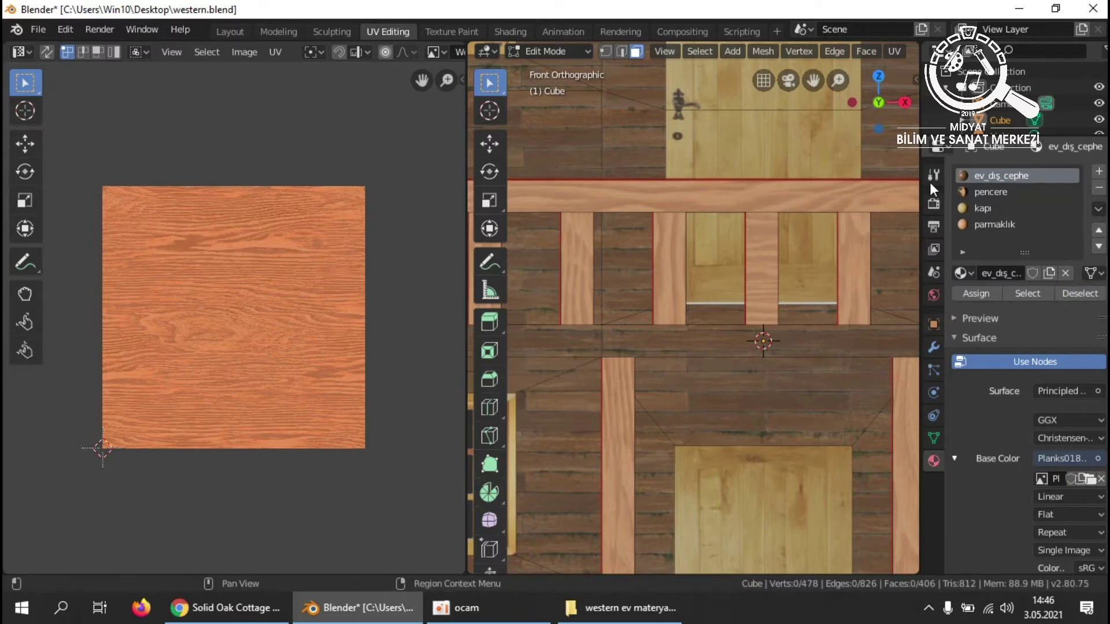
scroll(908, 191, "down", 4)
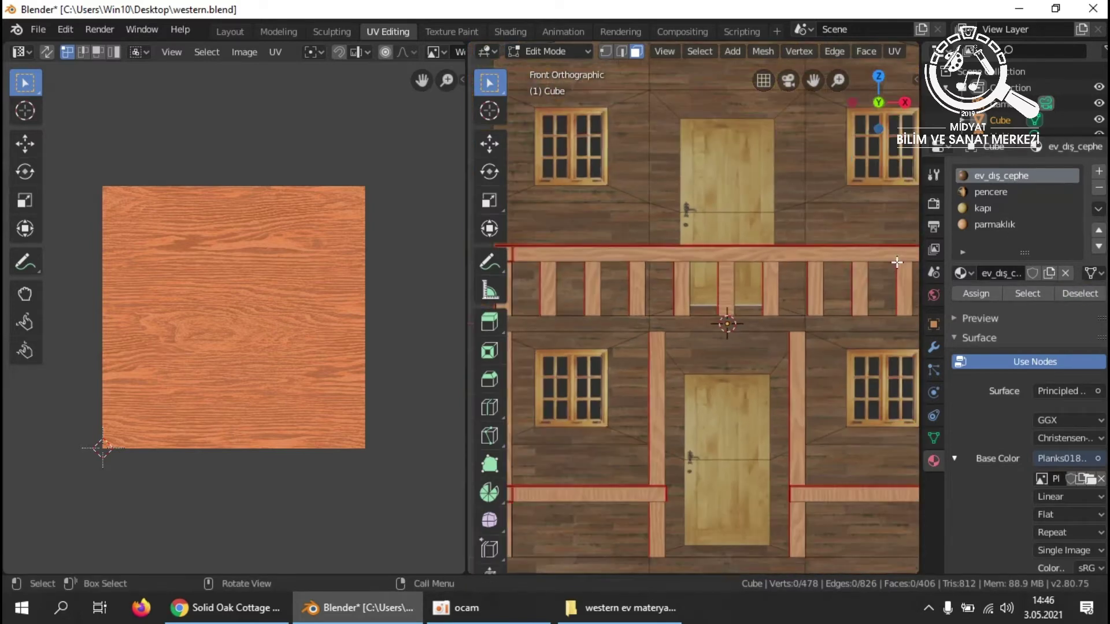
left_click(1021, 292)
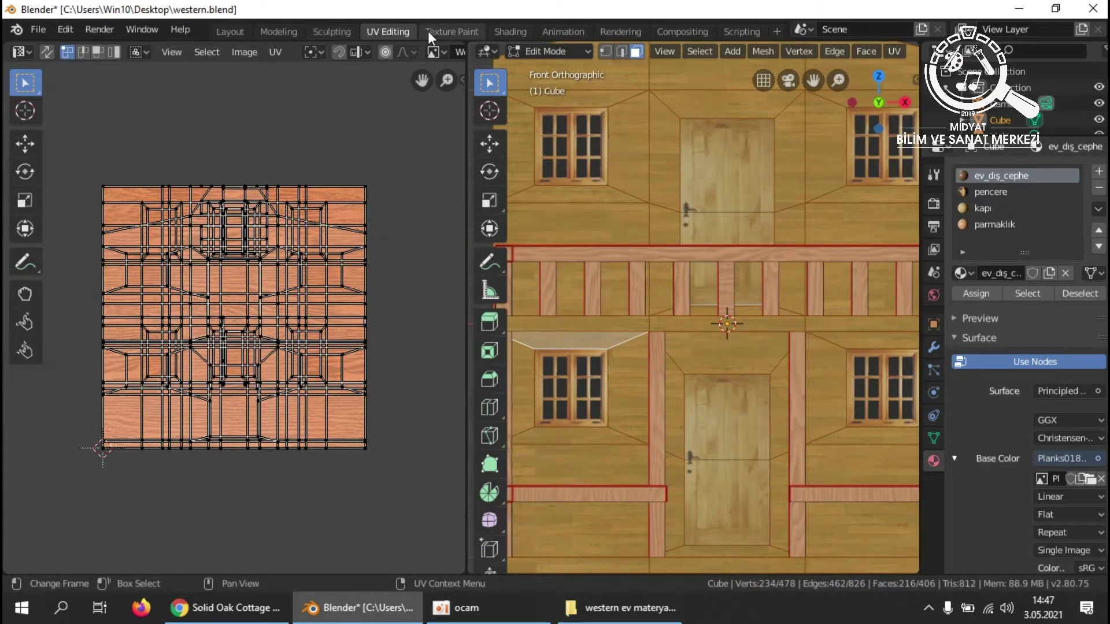
Switch to the Shading workspace, frame the house front closely in the viewport and enlarge the shader node editor.
left_click(504, 32)
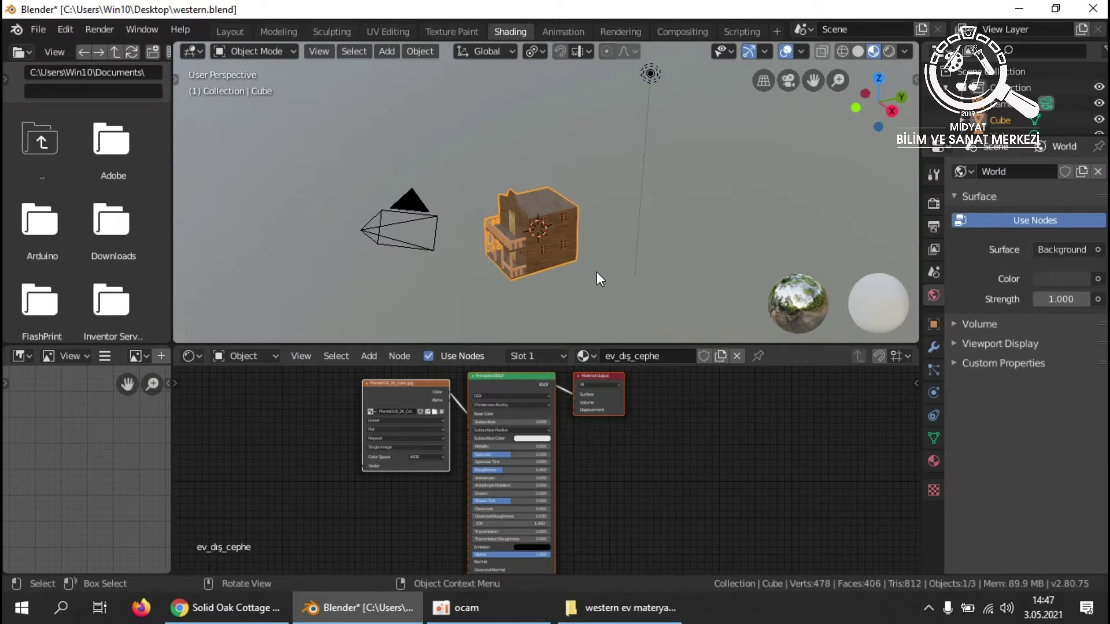
mouse_move(598, 270)
middle_mouse_down()
mouse_move(602, 250)
mouse_move(612, 263)
mouse_move(661, 242)
mouse_move(588, 251)
middle_mouse_up()
scroll(587, 250, "up", 4)
left_click_drag(669, 343, 654, 223)
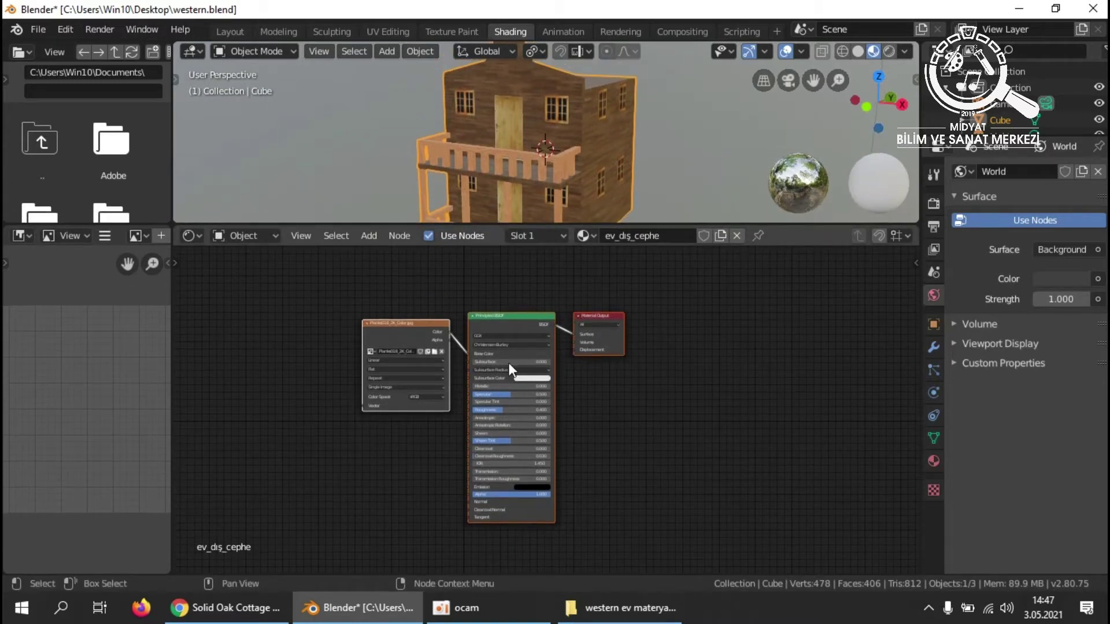
Move the Principled BSDF and Material Output nodes away from the Planks018 image node to make room between them.
left_click(501, 276)
left_click_drag(503, 262, 648, 365)
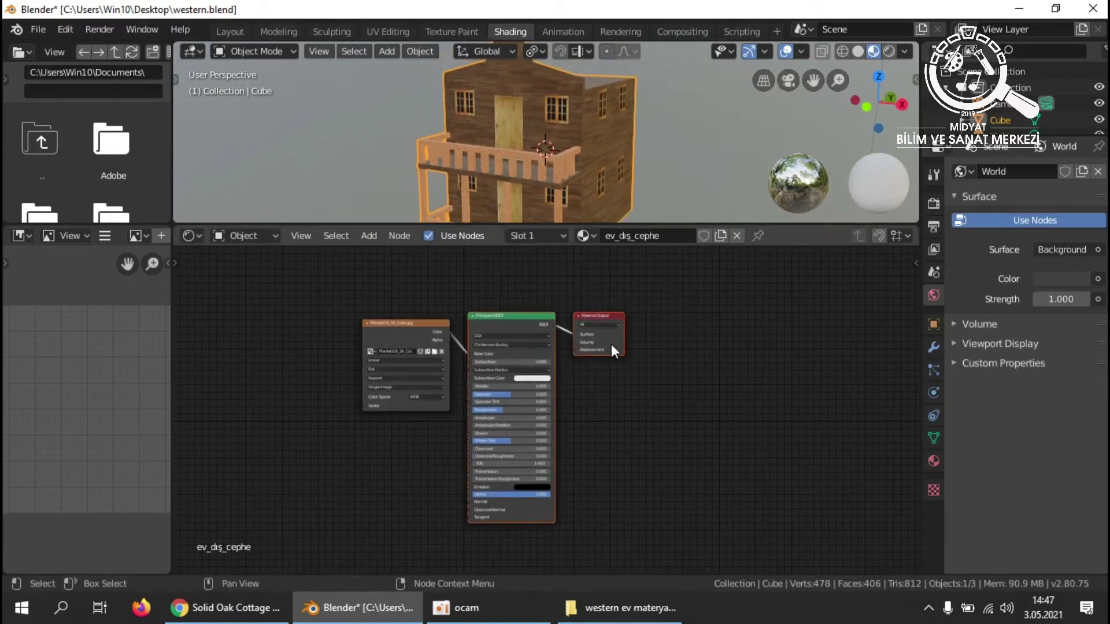
left_click_drag(535, 314, 682, 275)
left_click(402, 324)
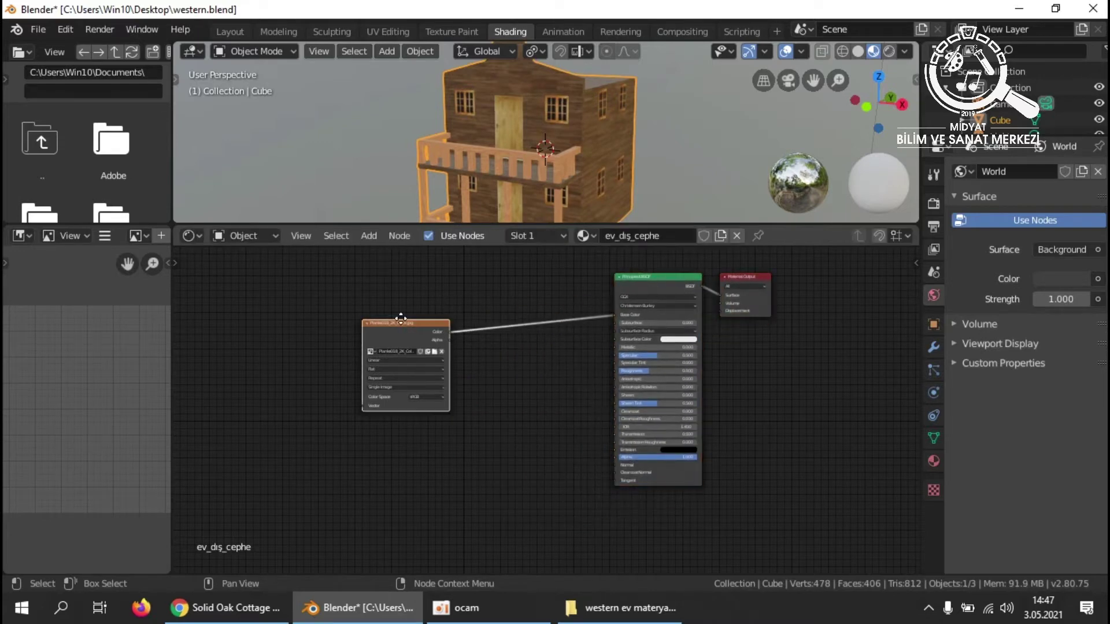
left_click_drag(401, 324, 415, 292)
scroll(755, 368, "up", 2)
middle_click_drag(575, 346, 520, 397)
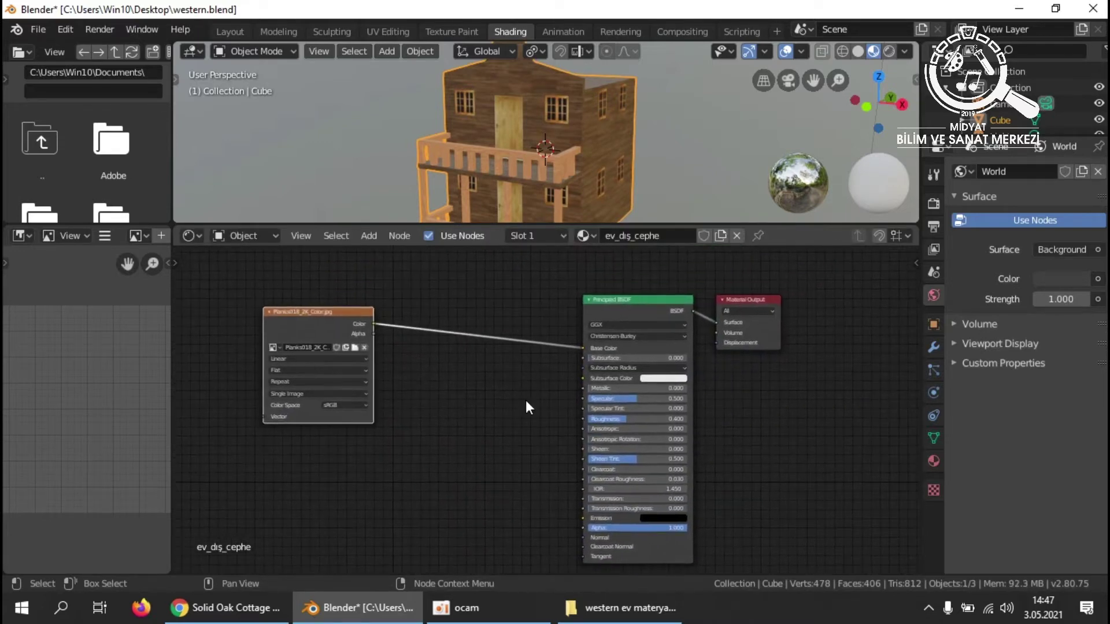
scroll(537, 383, "up", 2)
left_click_drag(258, 276, 368, 288)
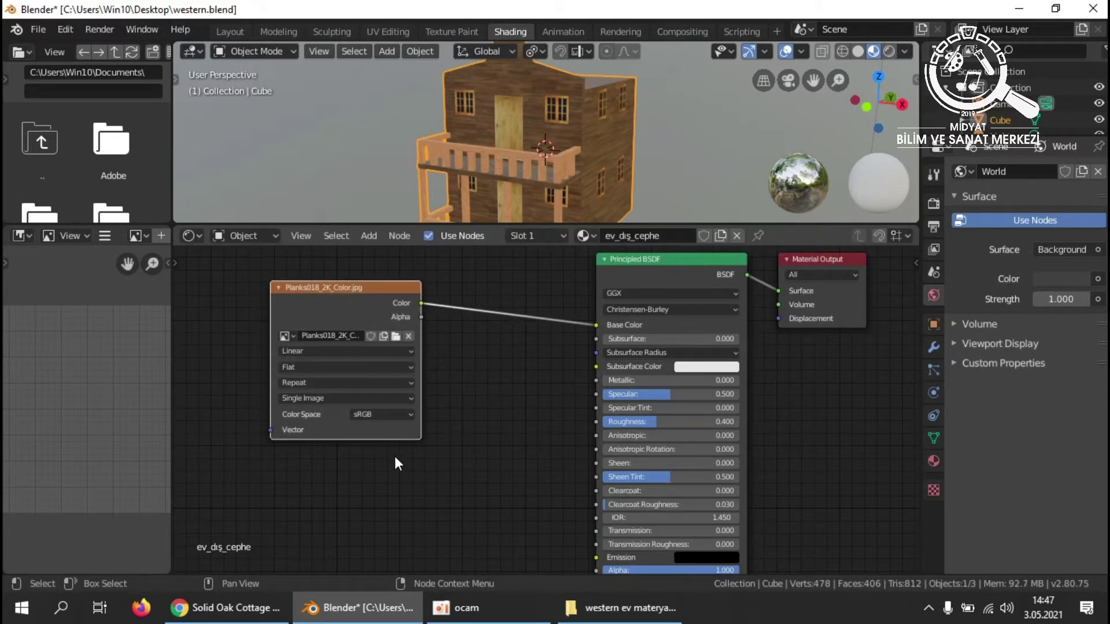
Add a MixRGB node between the Planks018 image node and the Principled BSDF, moving the image node further away.
key("shift+a")
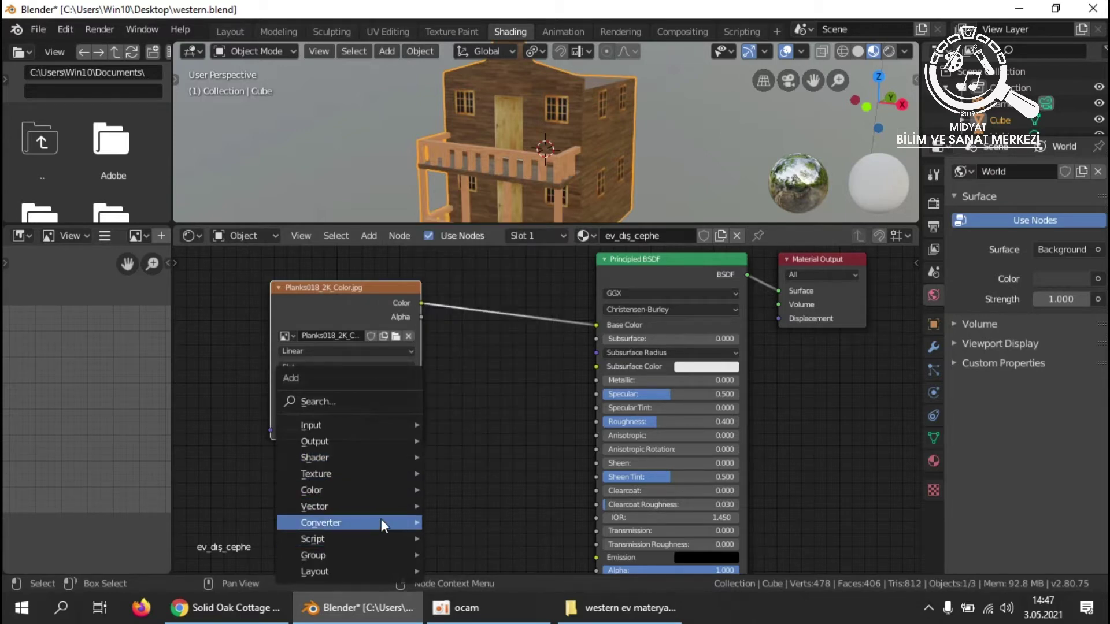
mouse_move(377, 488)
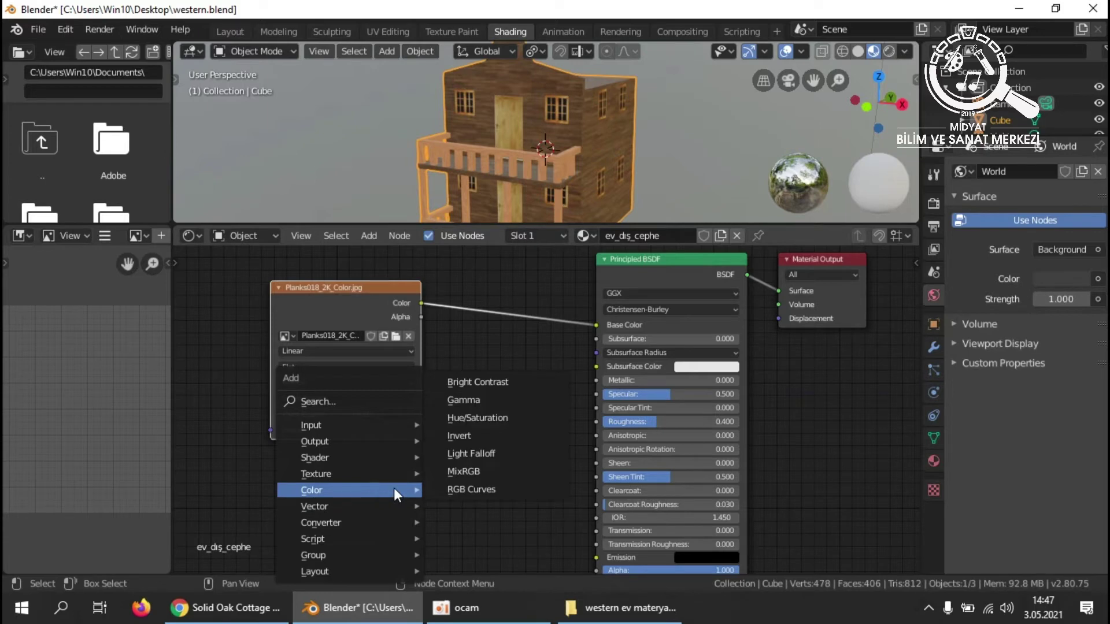
left_click(469, 471)
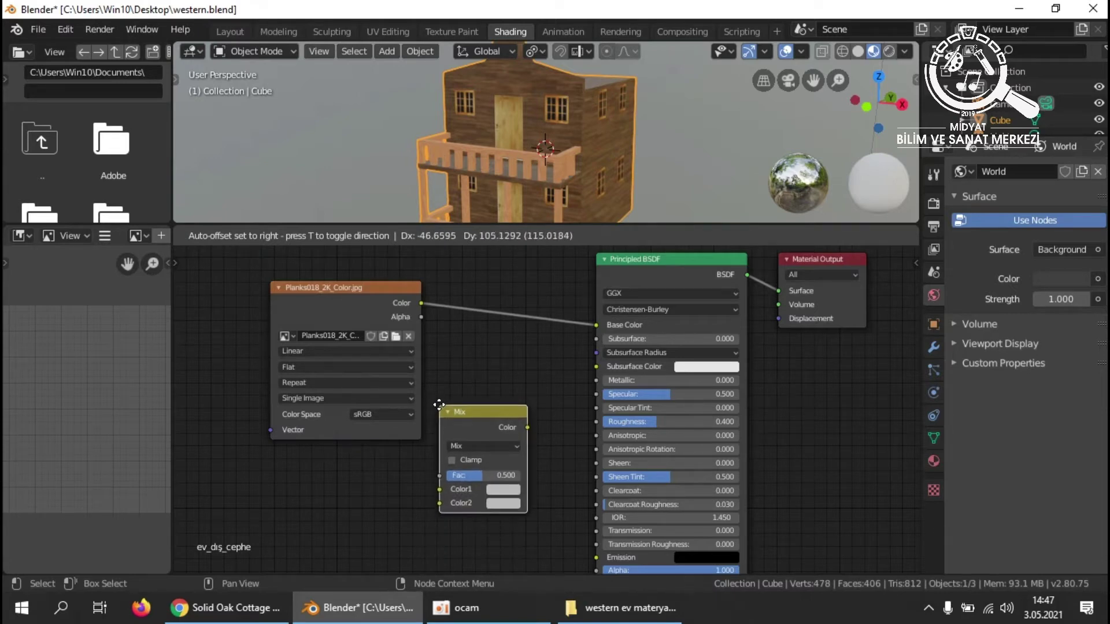
left_click(439, 405)
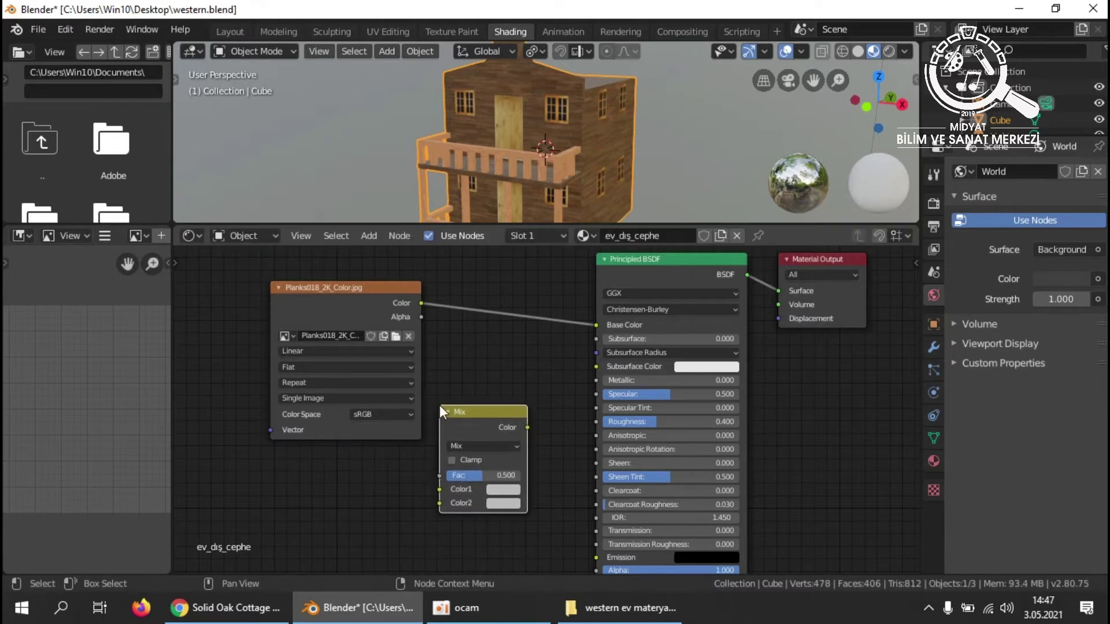
left_click_drag(376, 286, 320, 287)
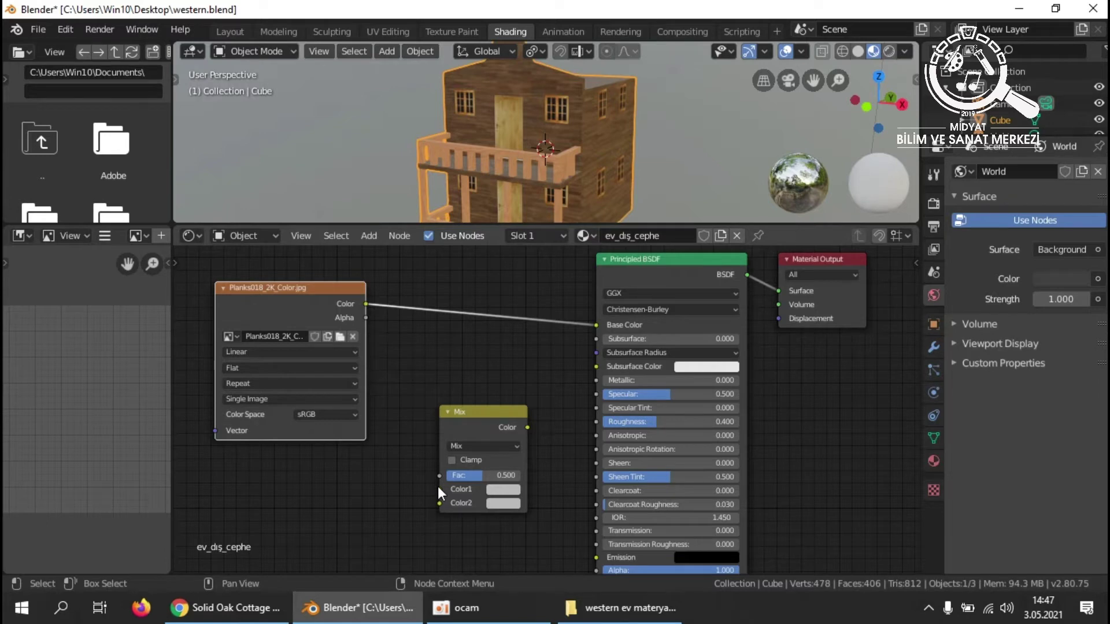
Route the Planks018 Color output through the Mix node's Color1 into Base Color, replacing the direct link, and align the Mix node.
left_click_drag(364, 304, 434, 491)
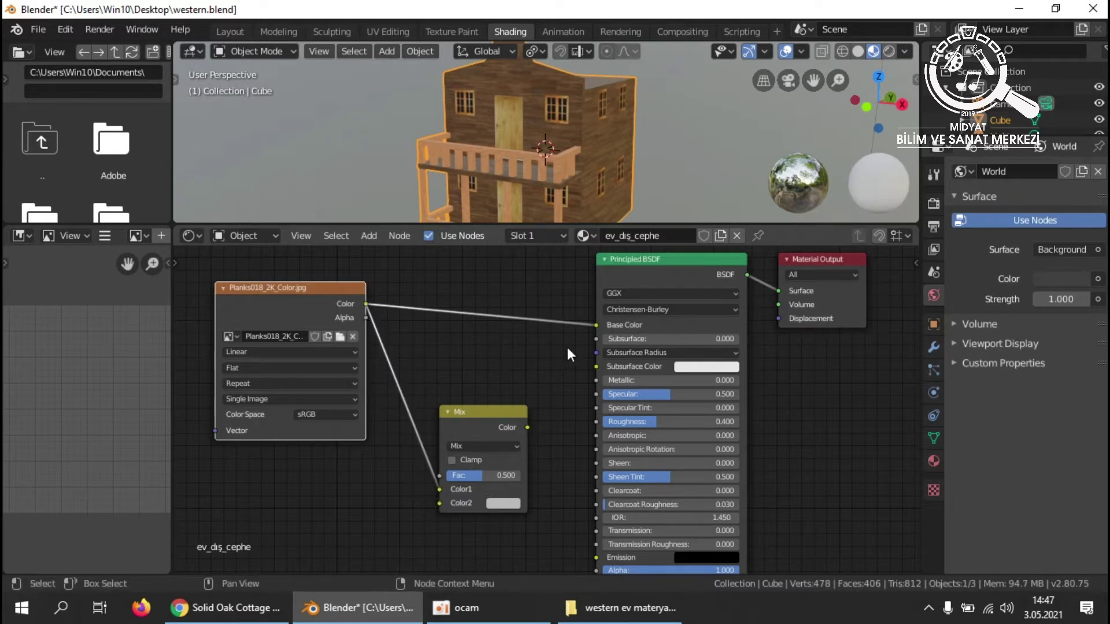
left_click_drag(595, 325, 345, 283)
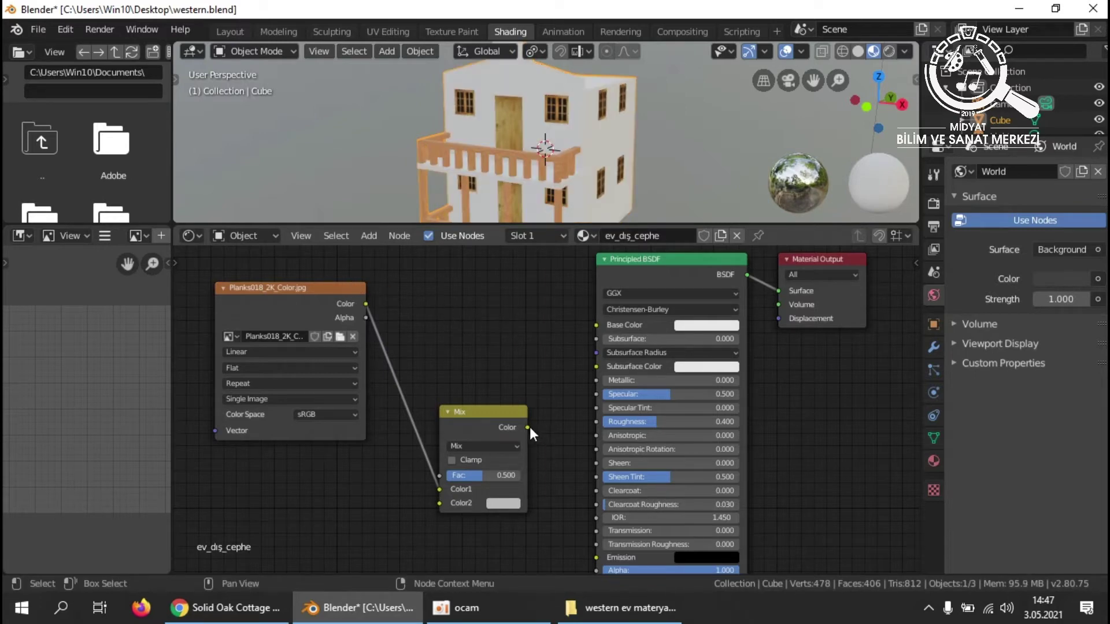
left_click_drag(527, 427, 541, 404)
left_click_drag(560, 366, 594, 325)
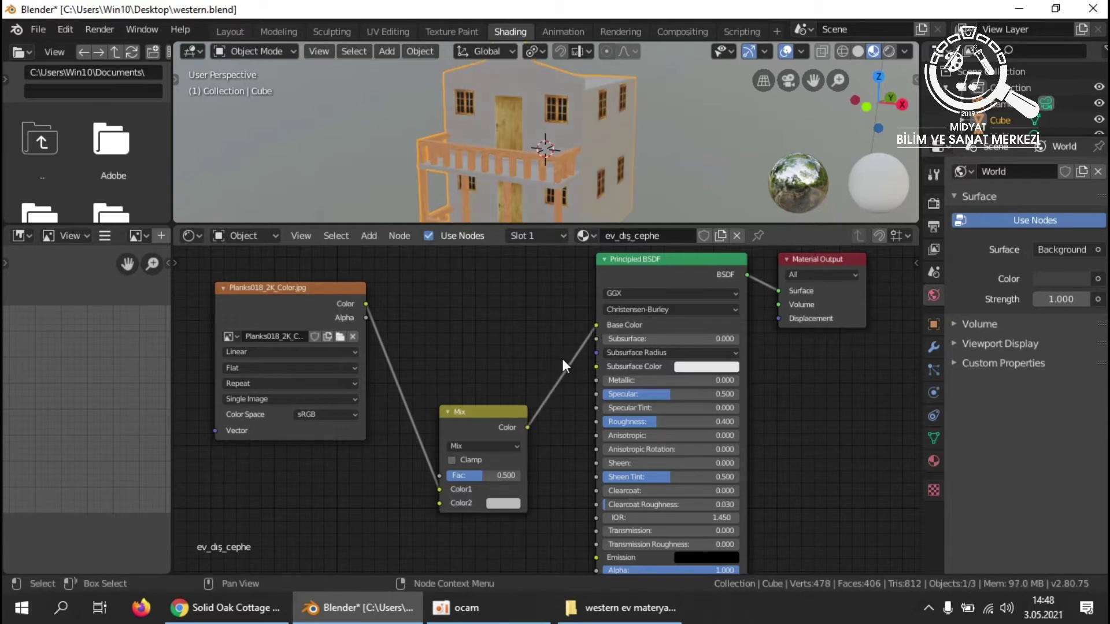
left_click_drag(494, 408, 484, 339)
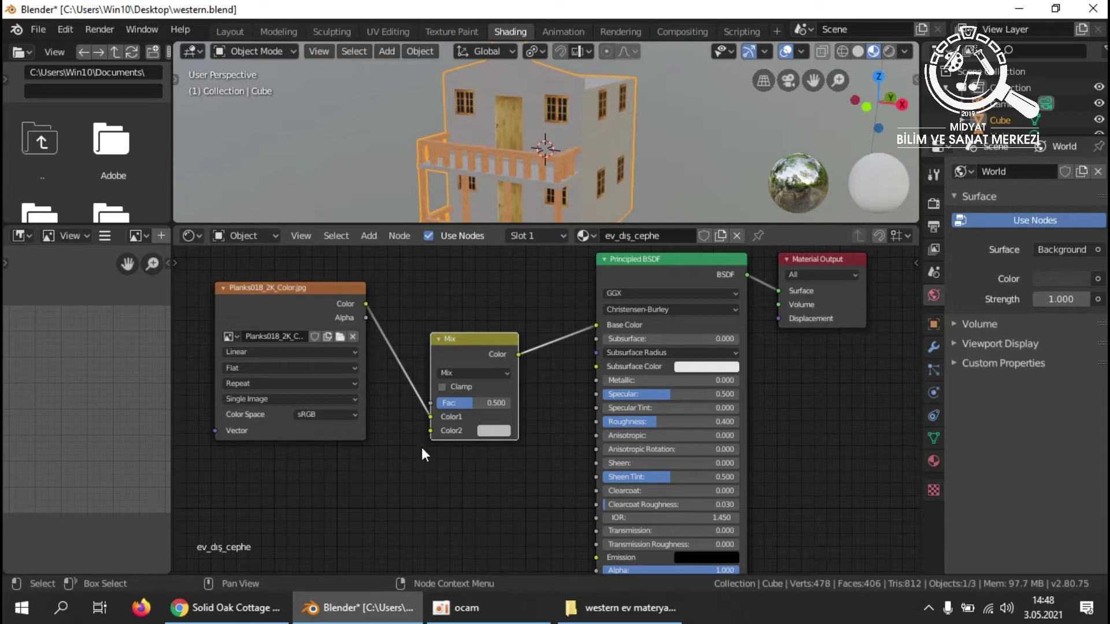
Add an Image Texture node below the Planks018 node and connect its Color output to the Mix node's Color2.
key("shift+a")
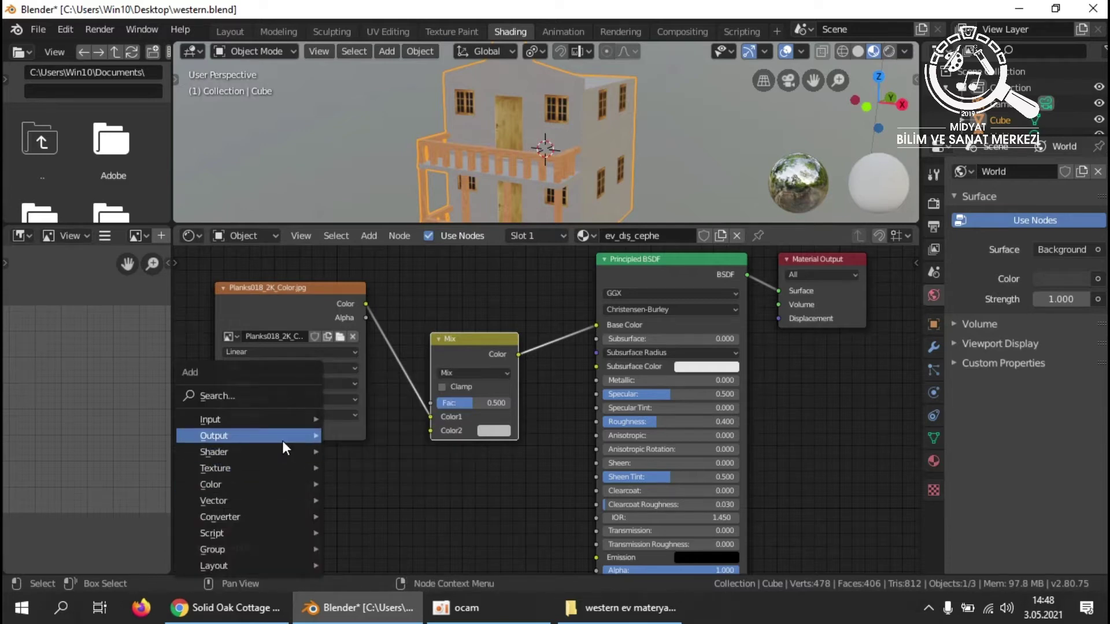
mouse_move(291, 468)
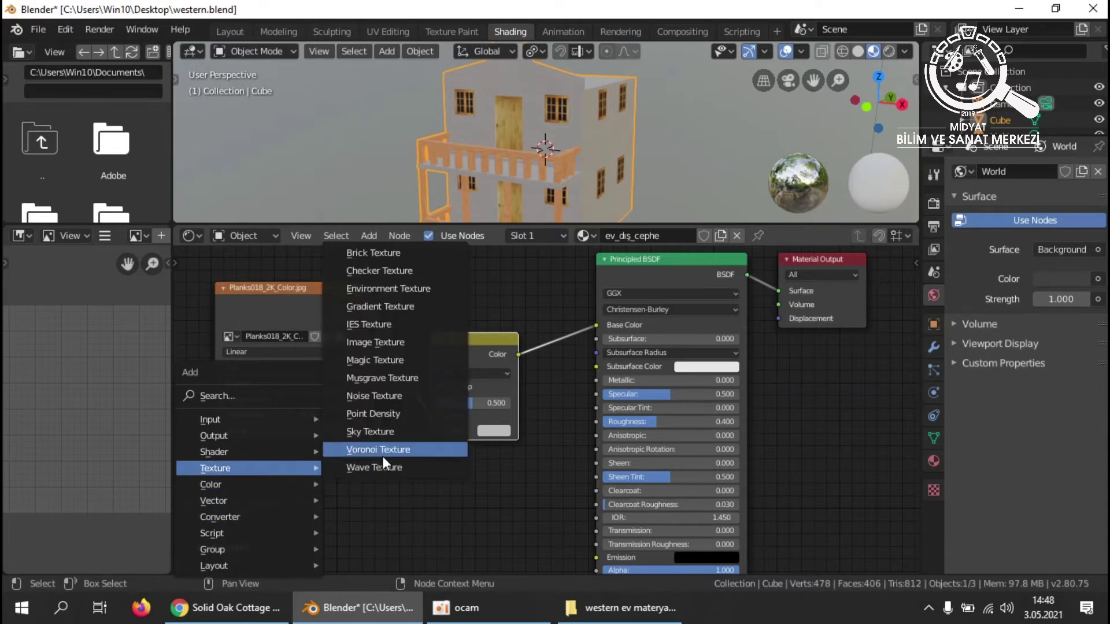
left_click(381, 342)
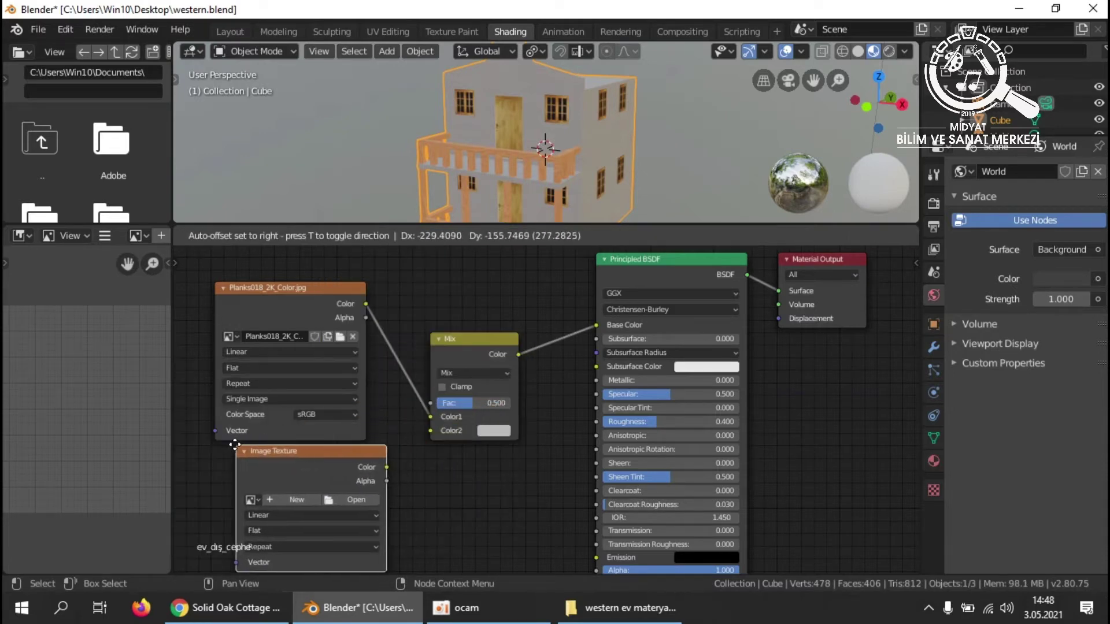
left_click(227, 438)
left_click_drag(294, 289, 294, 245)
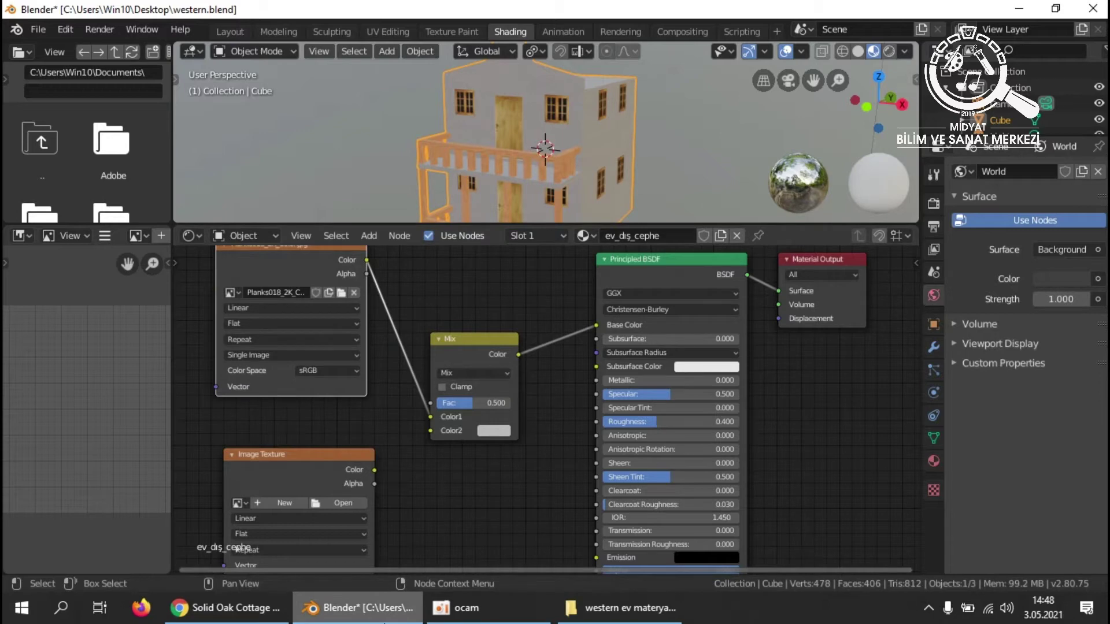
left_click_drag(338, 461, 431, 431)
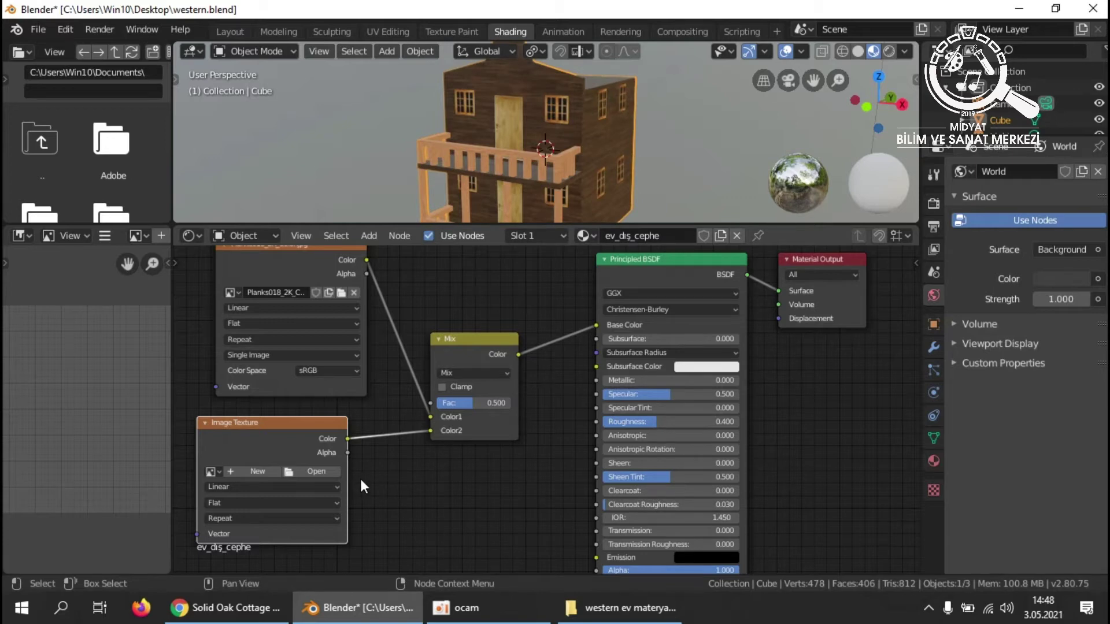
Load Planks018_2K_AmbientOcclusion.jpg from western ev\western ev materyalleri into the empty Image Texture node, listing the folder's files by size with details.
left_click(317, 472)
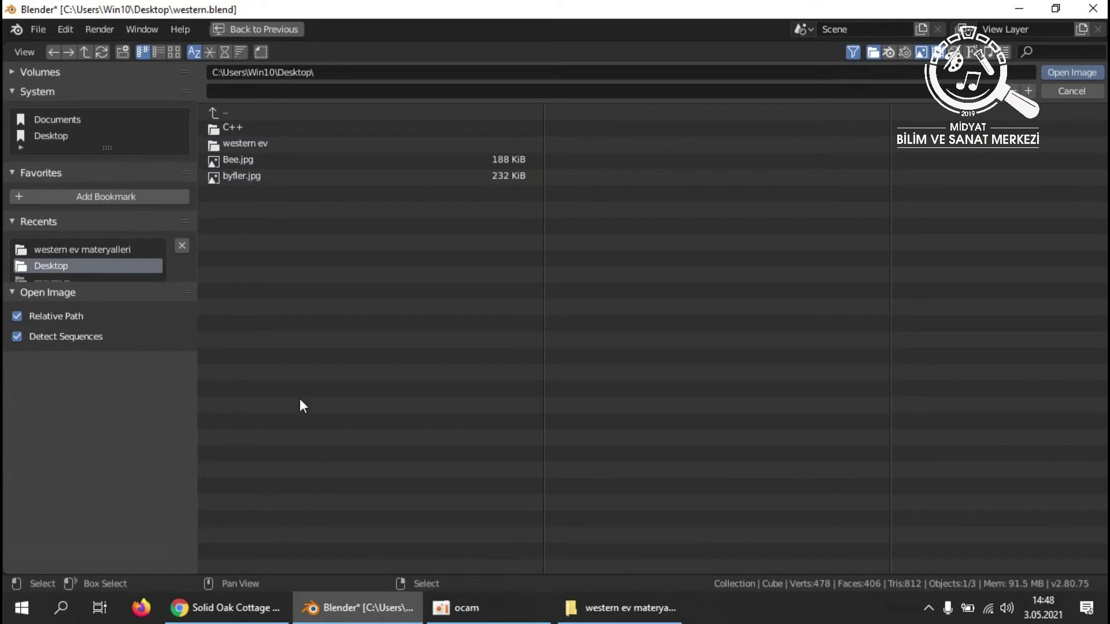
double_click(242, 144)
double_click(251, 128)
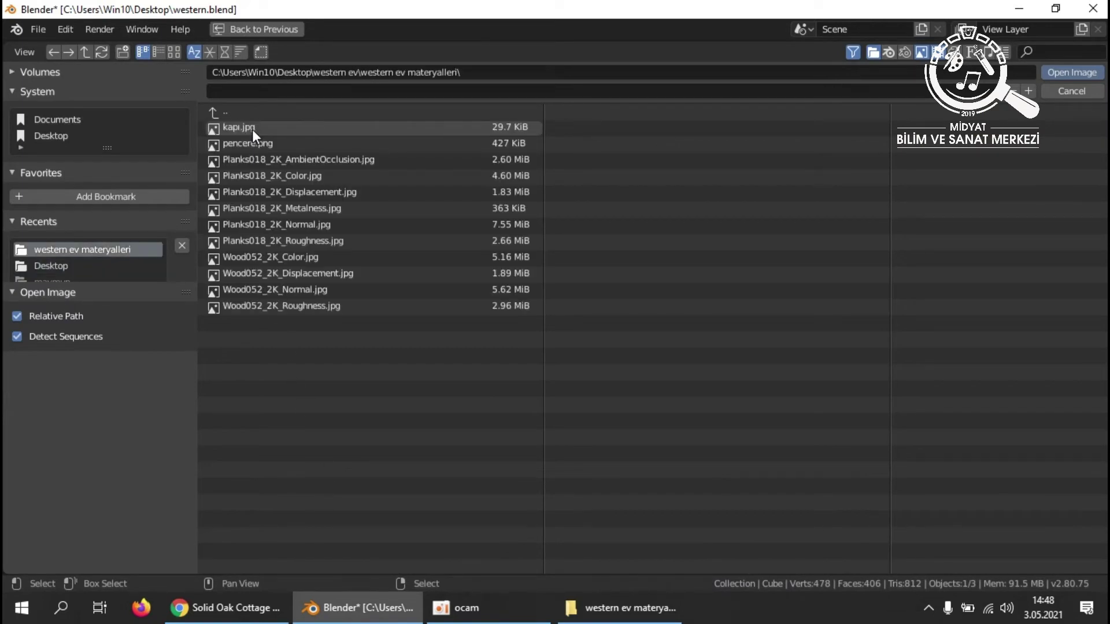
left_click(174, 52)
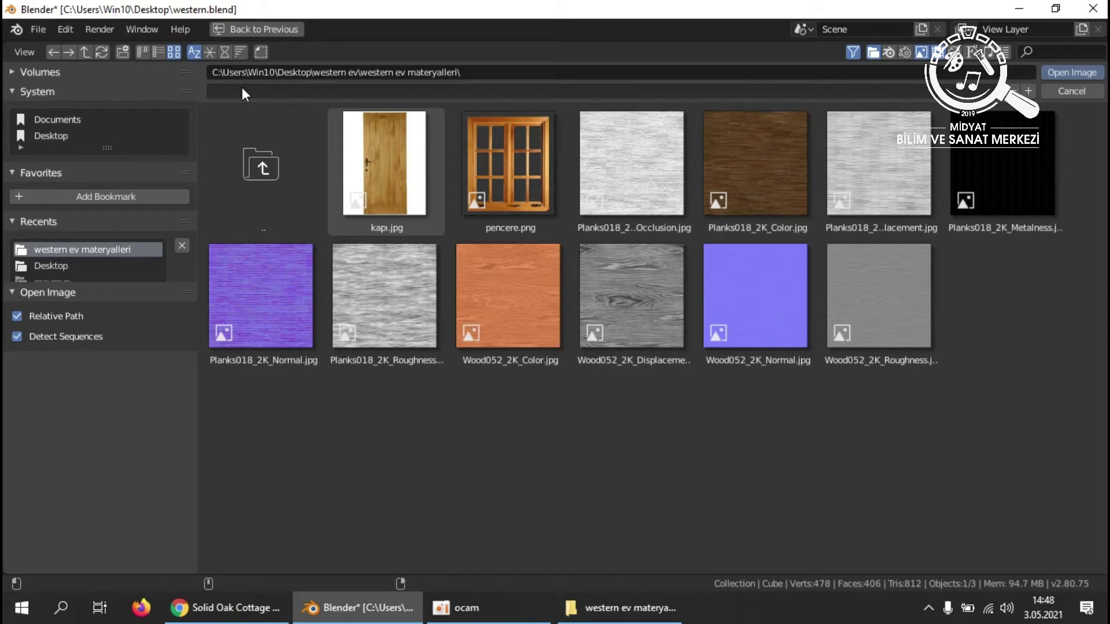
left_click(240, 52)
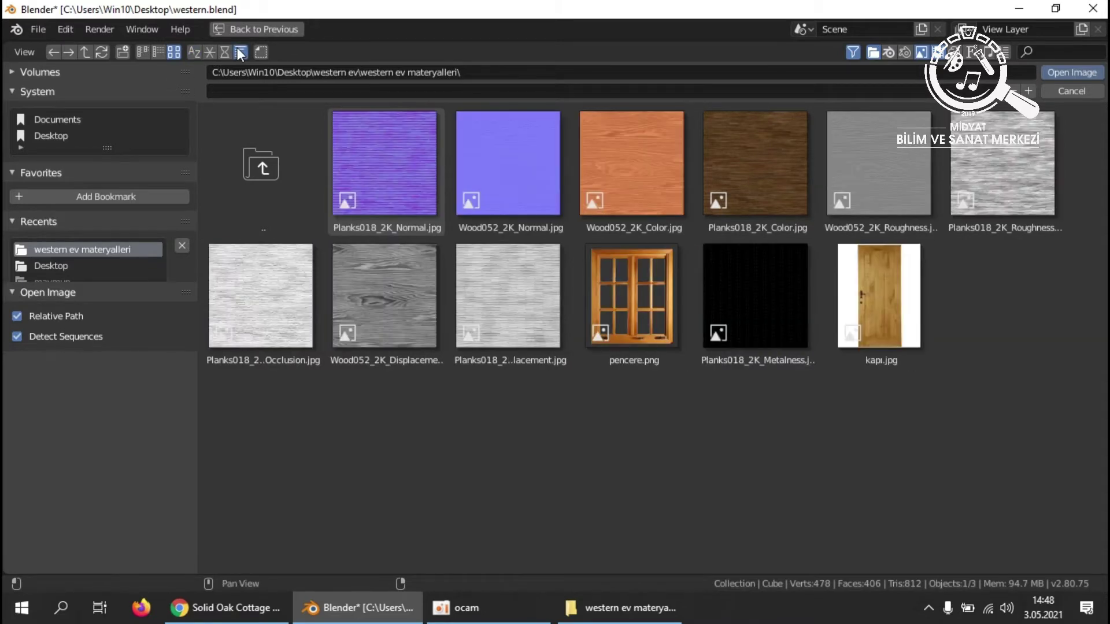
left_click(163, 52)
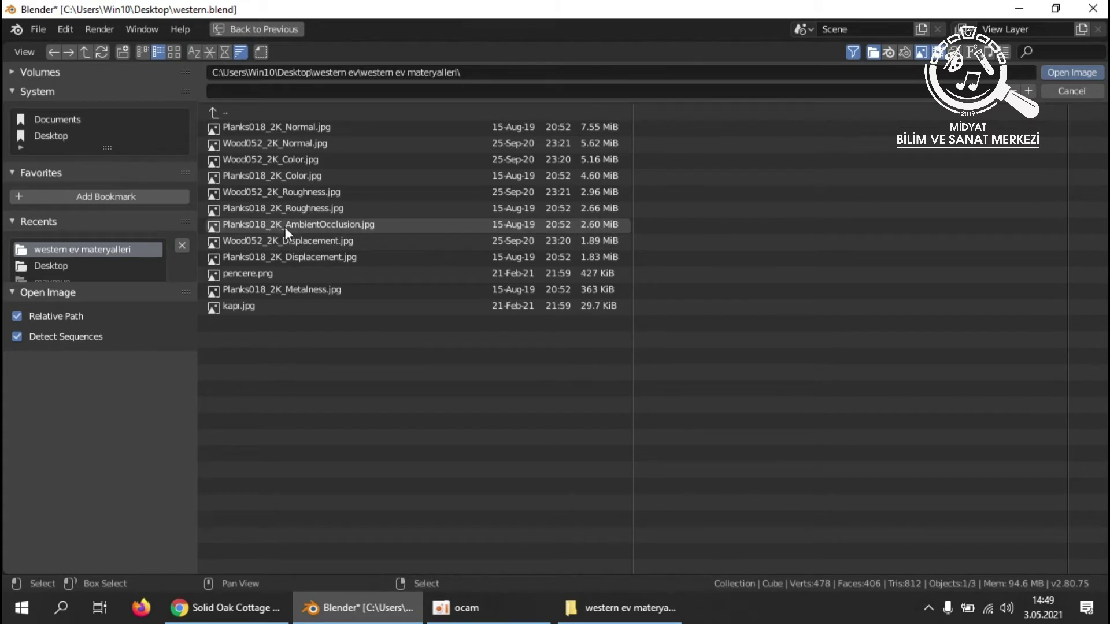
left_click(337, 226)
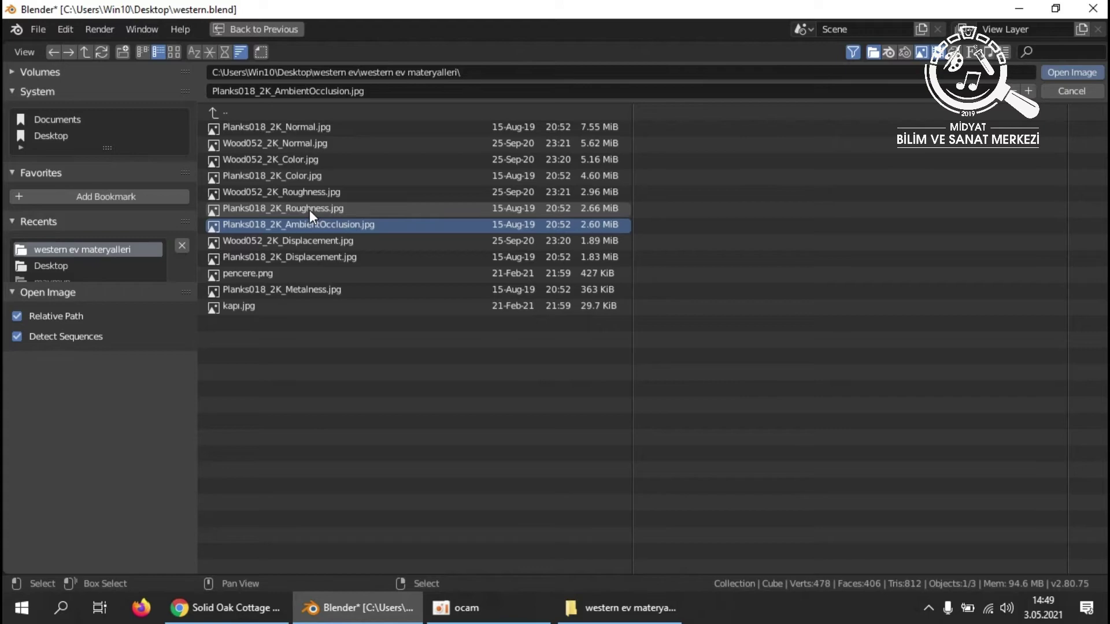
left_click(1059, 74)
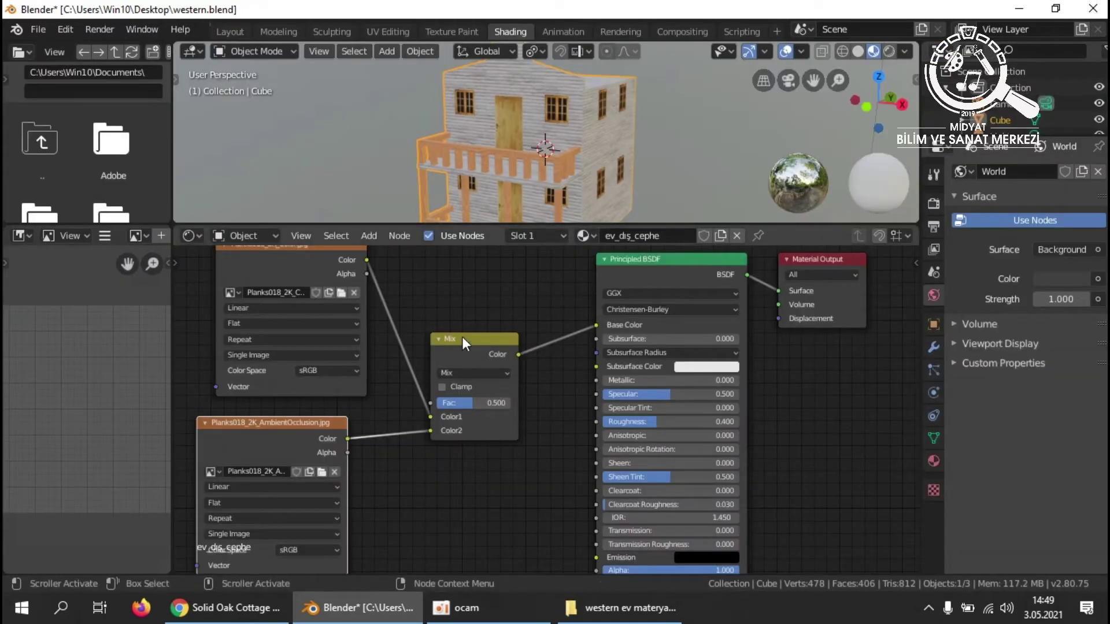
Deselect the house in the viewport and set the Mix node's Fac to 1.
left_click(678, 149)
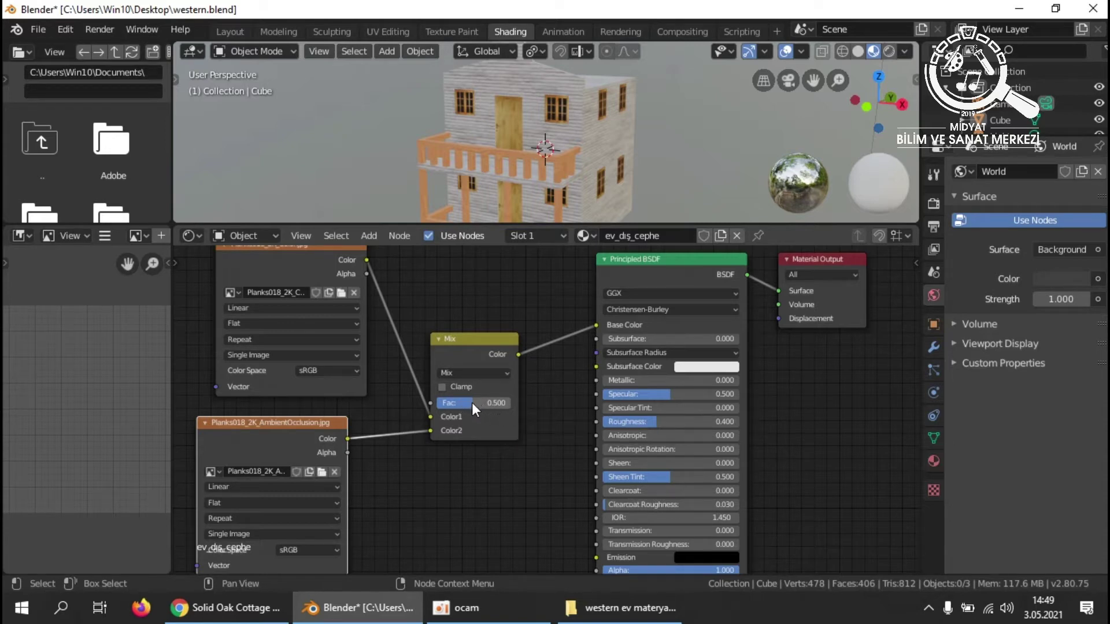
type("1")
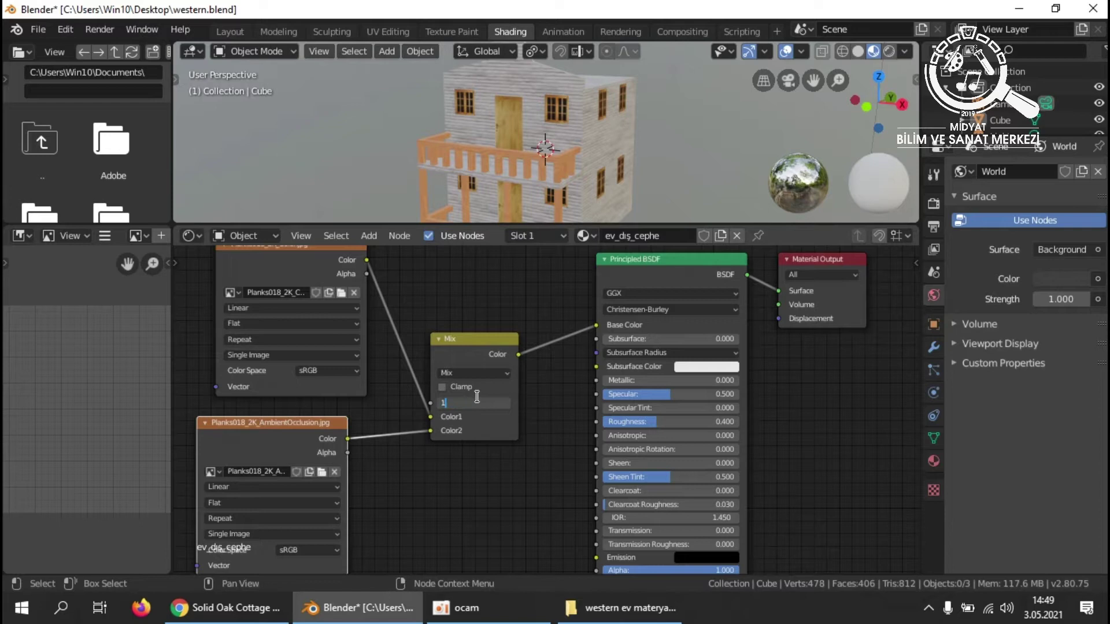
key("Return")
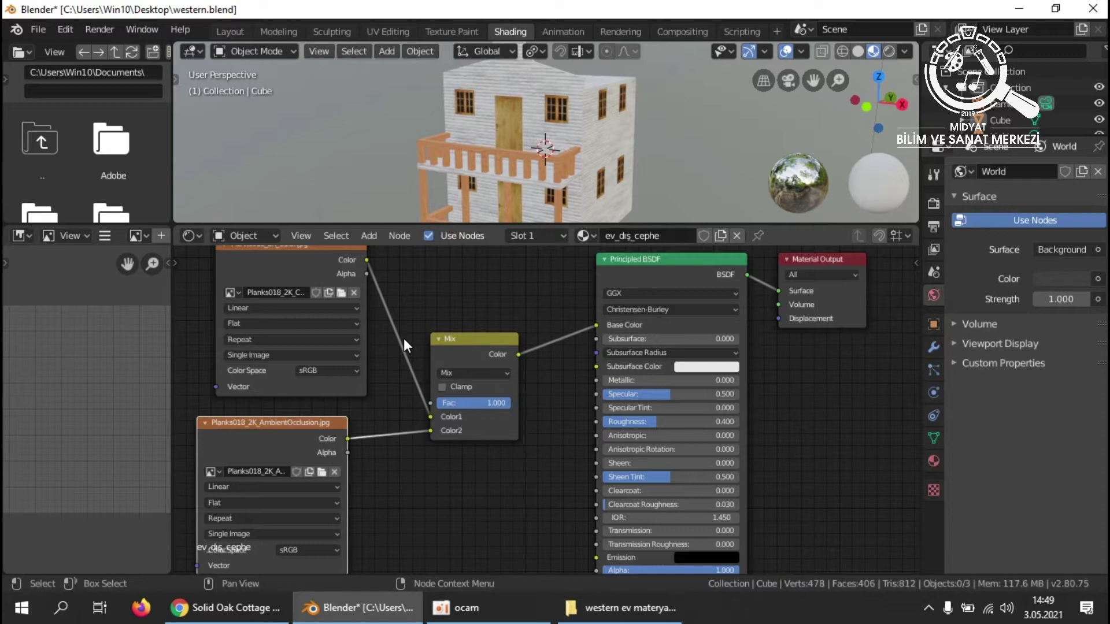
Move the two plank image texture nodes and the Mix node together up and away from the Principled BSDF node.
scroll(664, 152, "up", 5)
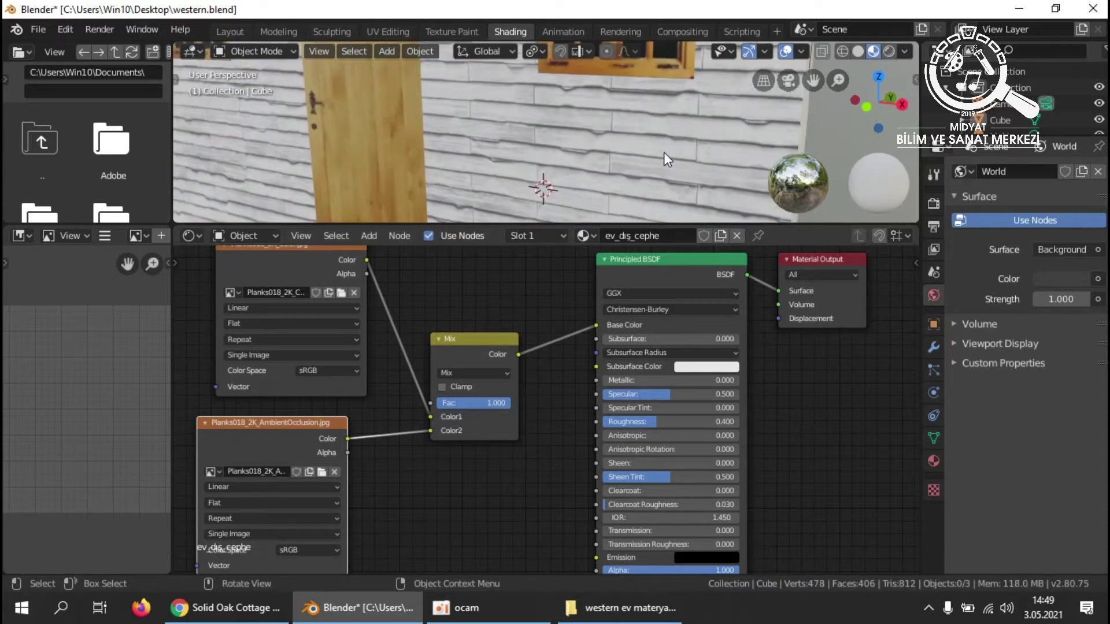
scroll(663, 152, "down", 5)
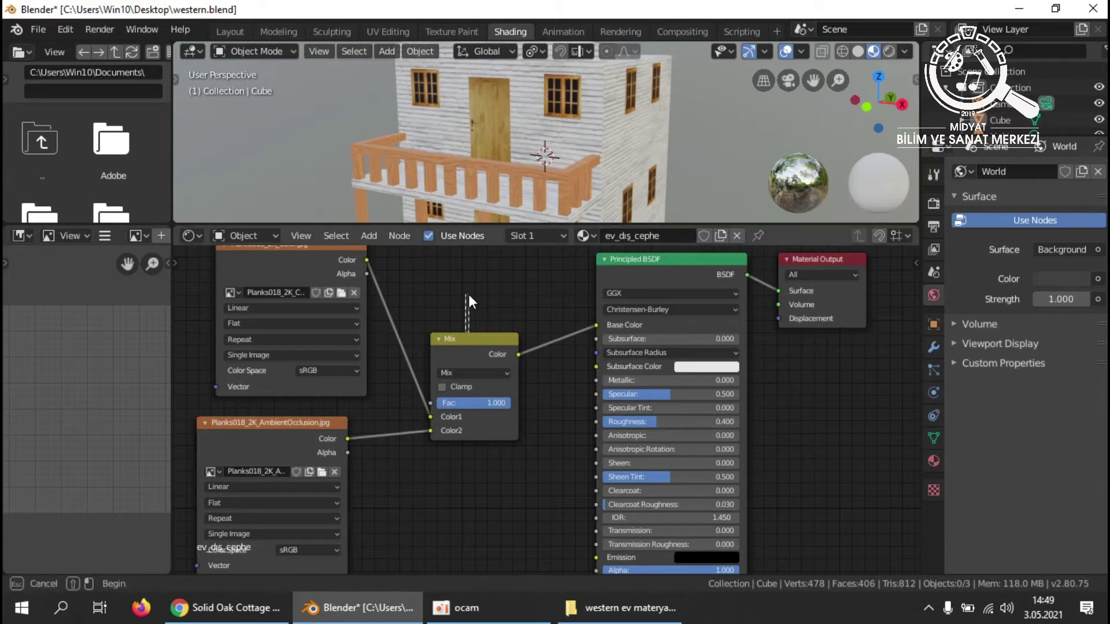
scroll(529, 342, "down", 3)
left_click_drag(347, 293, 516, 508)
left_click_drag(438, 328, 418, 249)
left_click(417, 248)
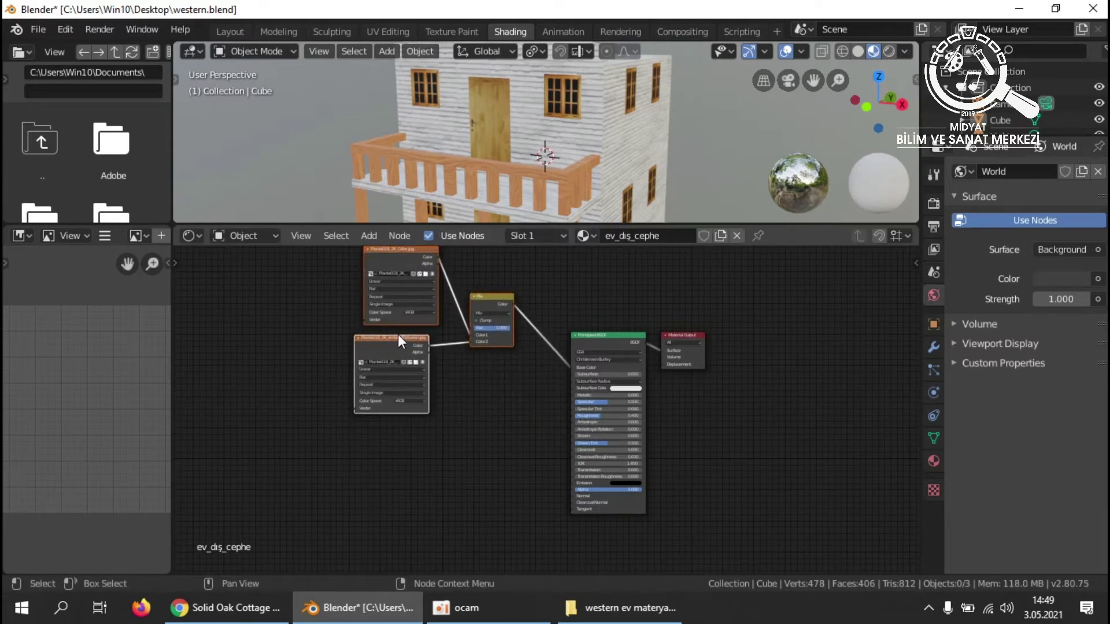
Add an Image Texture node to the ev_dış_cephe material, placed below the ambient occlusion texture node.
middle_click_drag(457, 416, 459, 441)
scroll(463, 425, "up", 2)
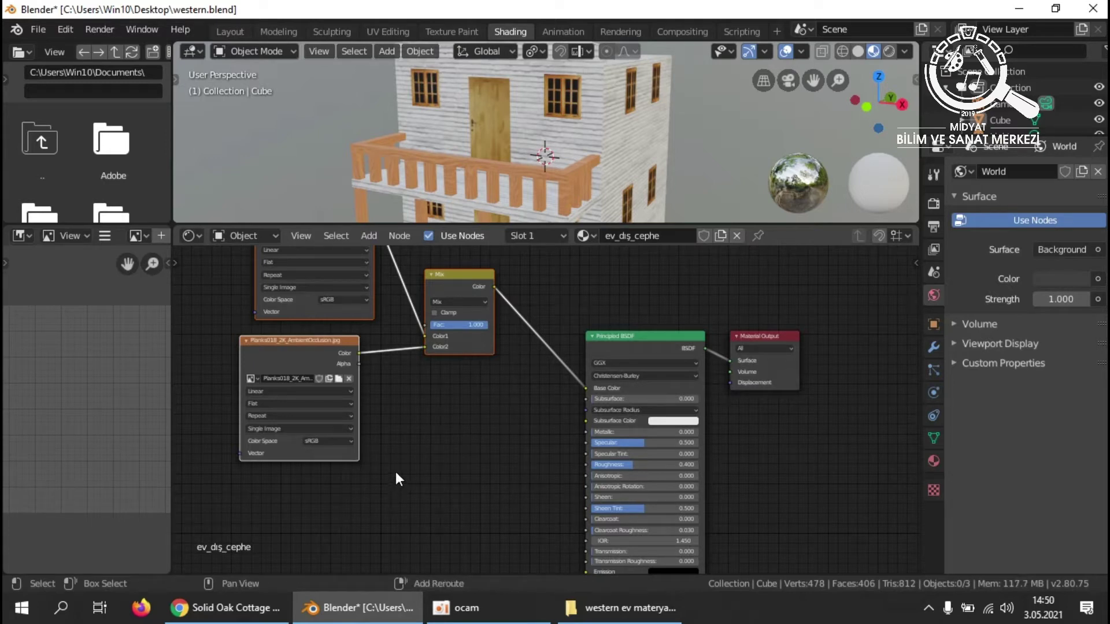
key("shift+a")
mouse_move(395, 472)
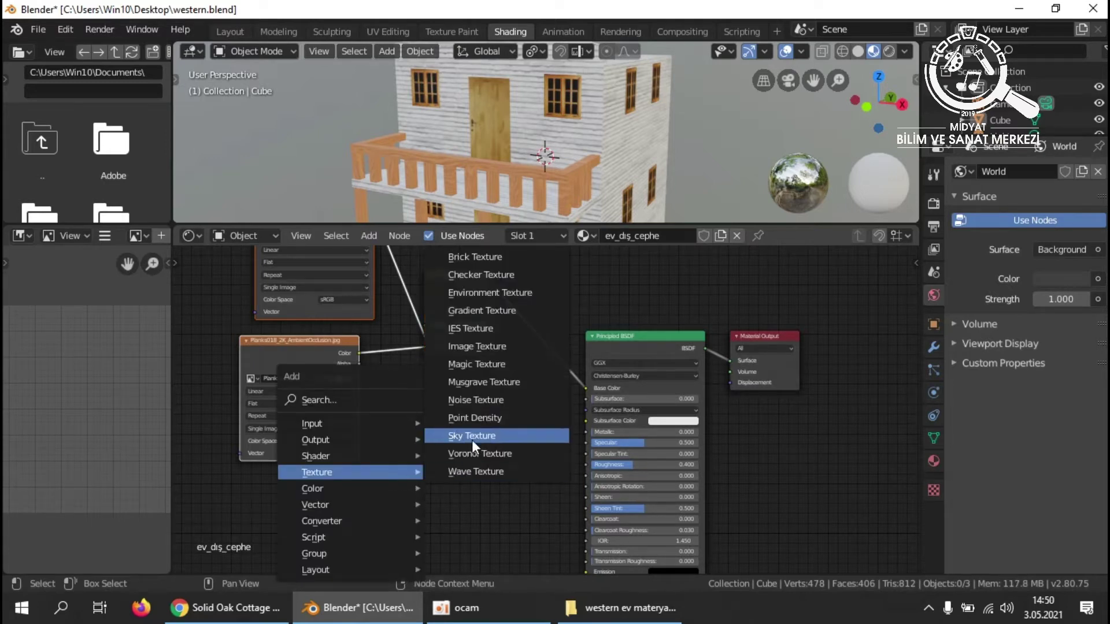
left_click(483, 346)
left_click(377, 442)
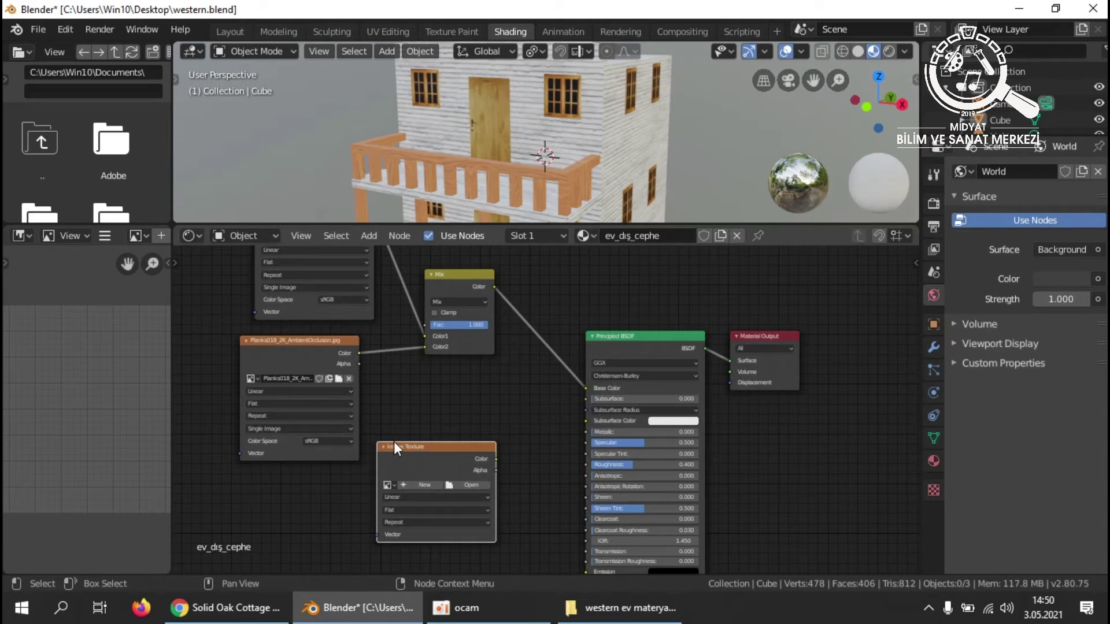
Load Planks018_2K_Metalness.jpg from the western ev materyalleri folder into the new Image Texture node.
left_click(473, 487)
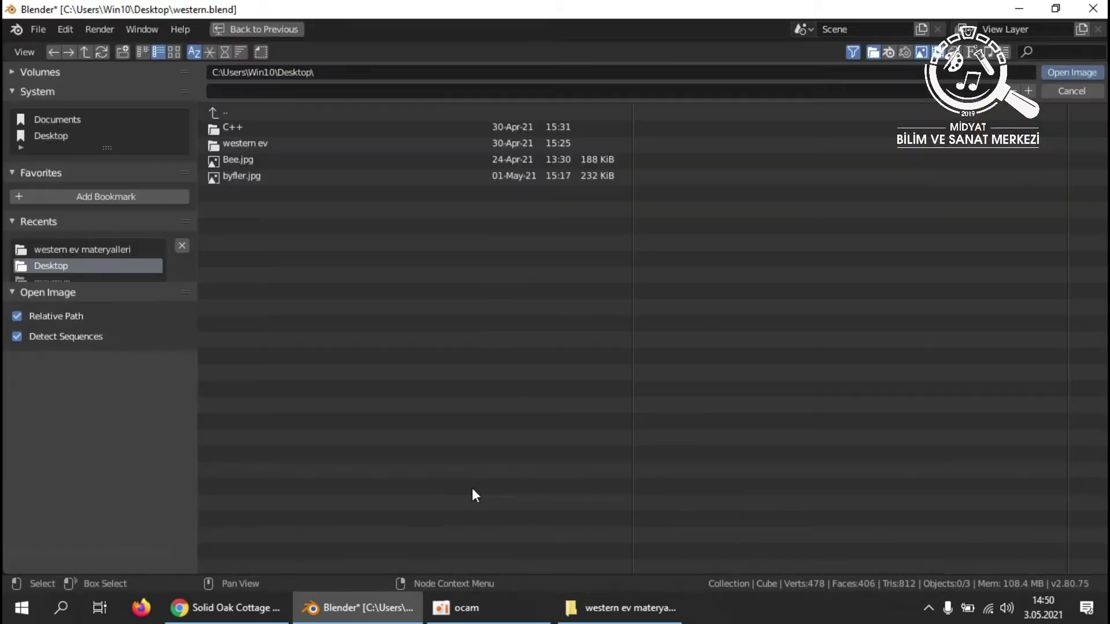
left_click(252, 142)
left_click(264, 129)
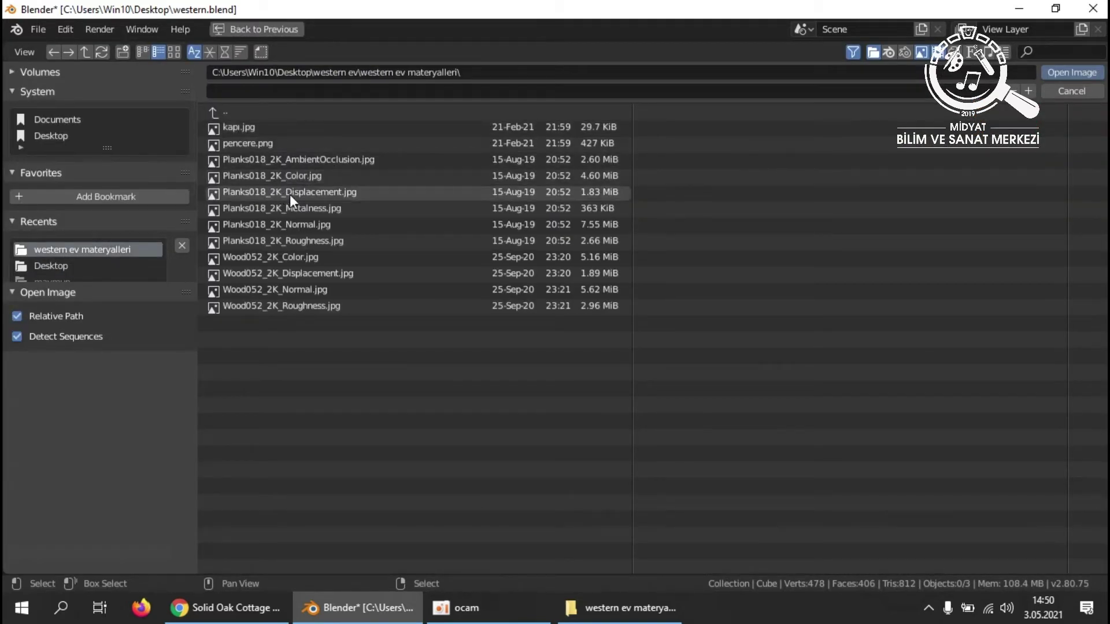
left_click(298, 208)
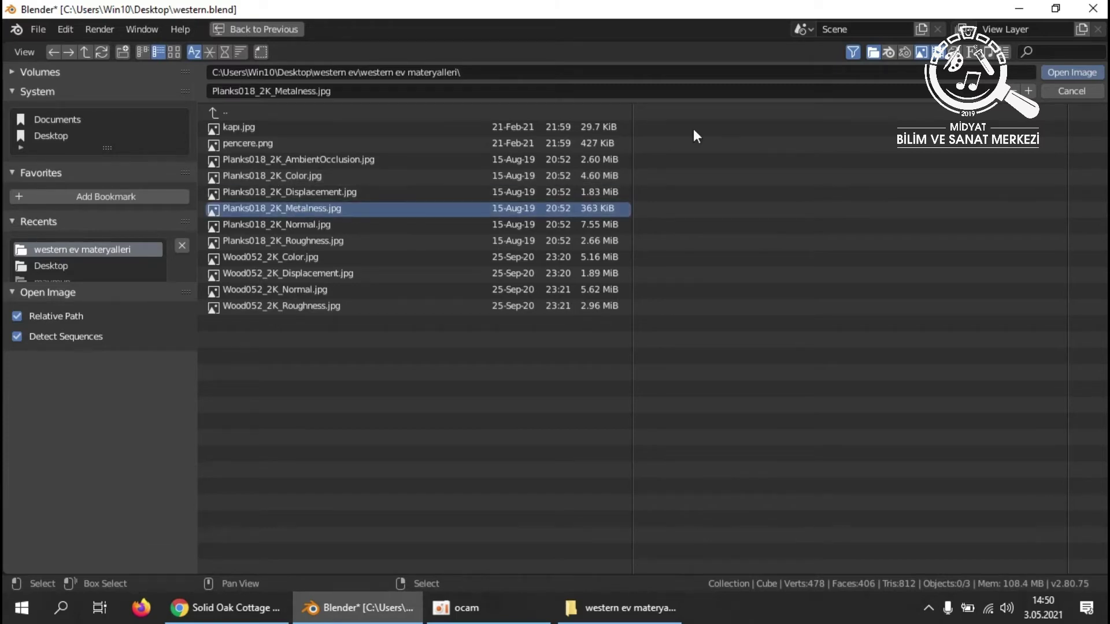
left_click(1054, 73)
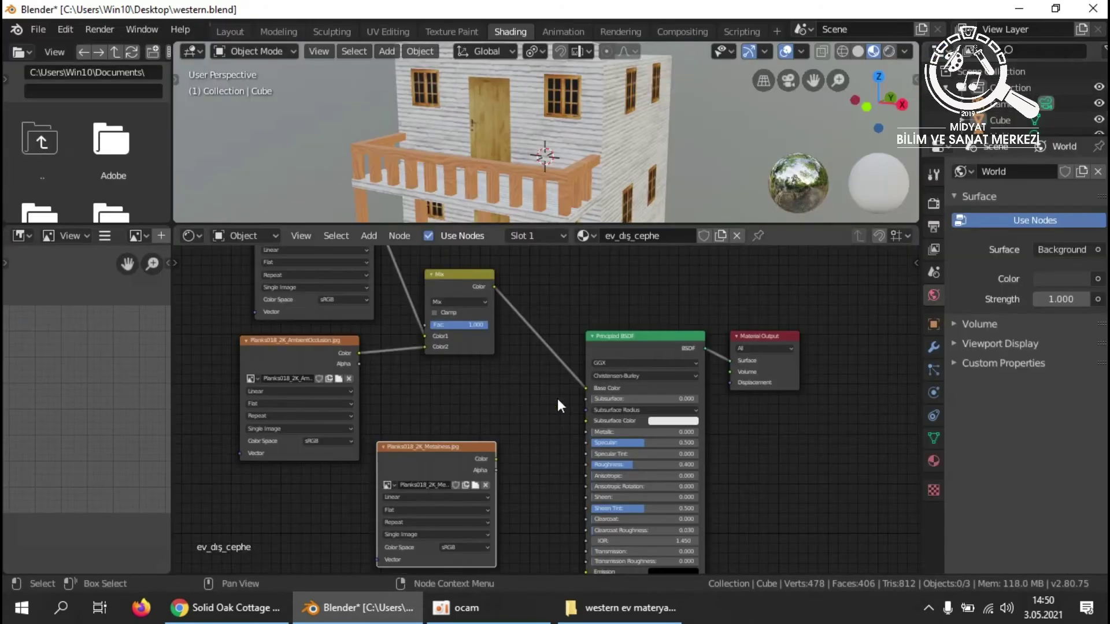
Set the metalness texture's color space to Non-Color and connect its Color output to the Principled BSDF's Metallic input.
middle_click_drag(521, 465, 501, 450)
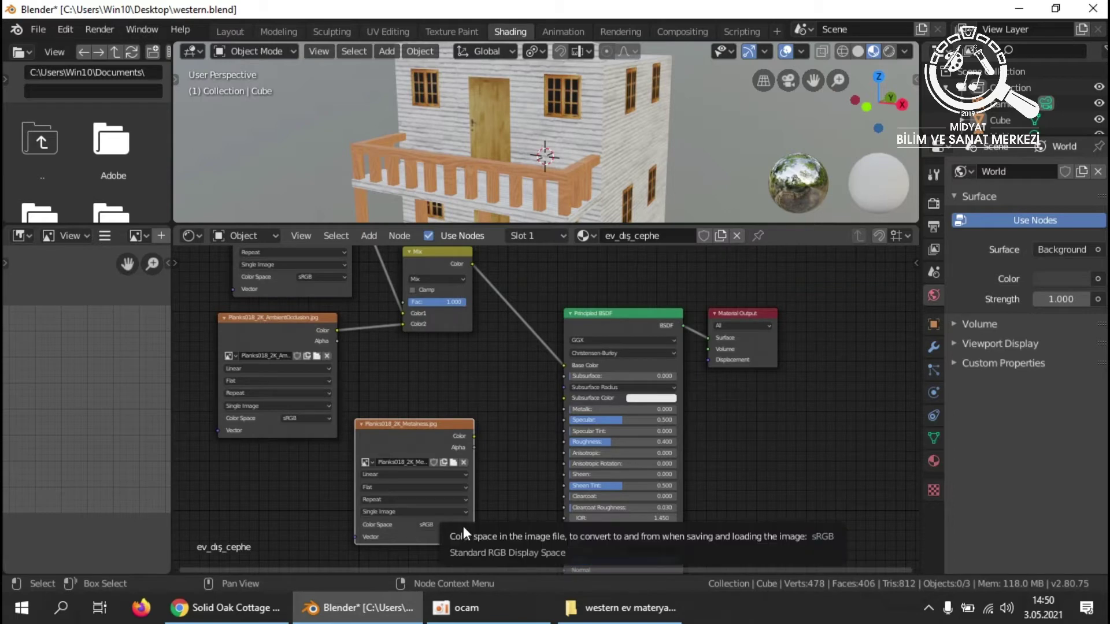
scroll(475, 546, "up", 3)
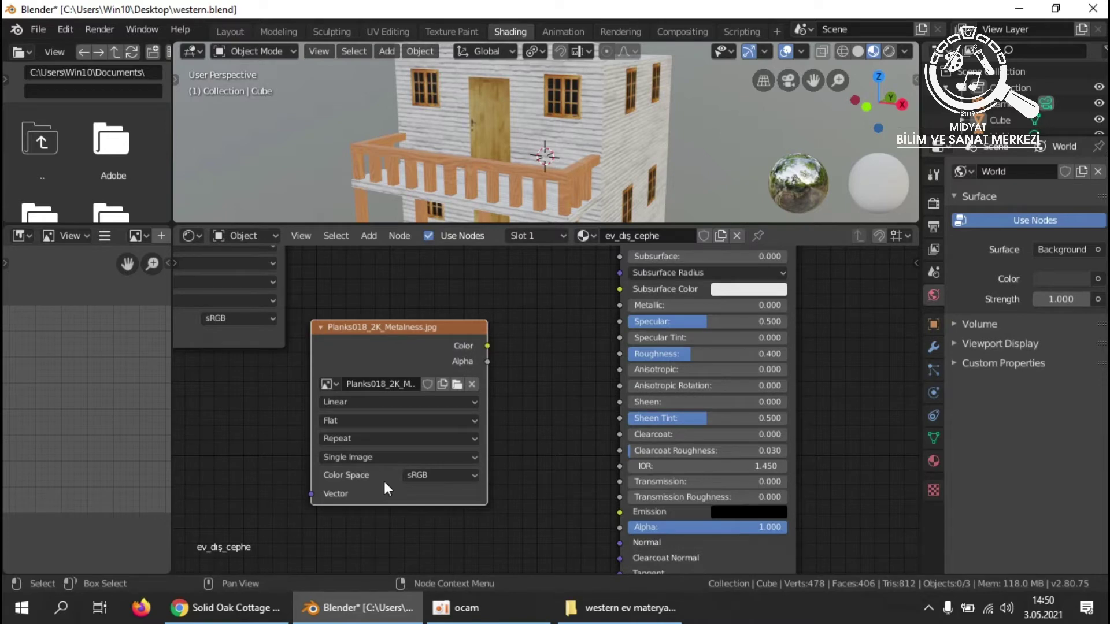
left_click(473, 475)
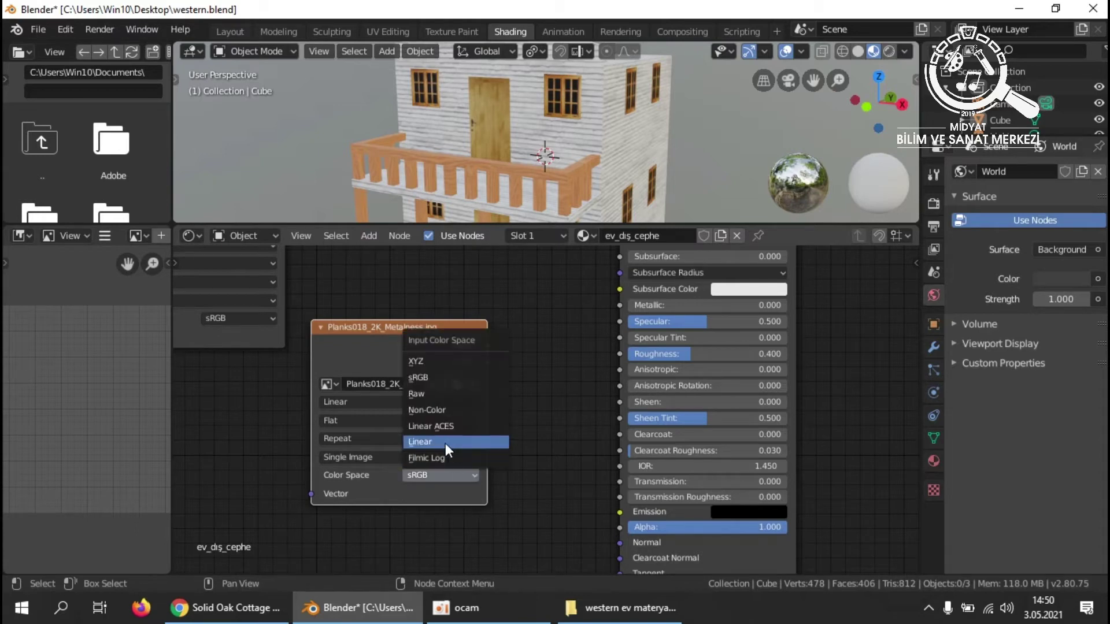
left_click(443, 410)
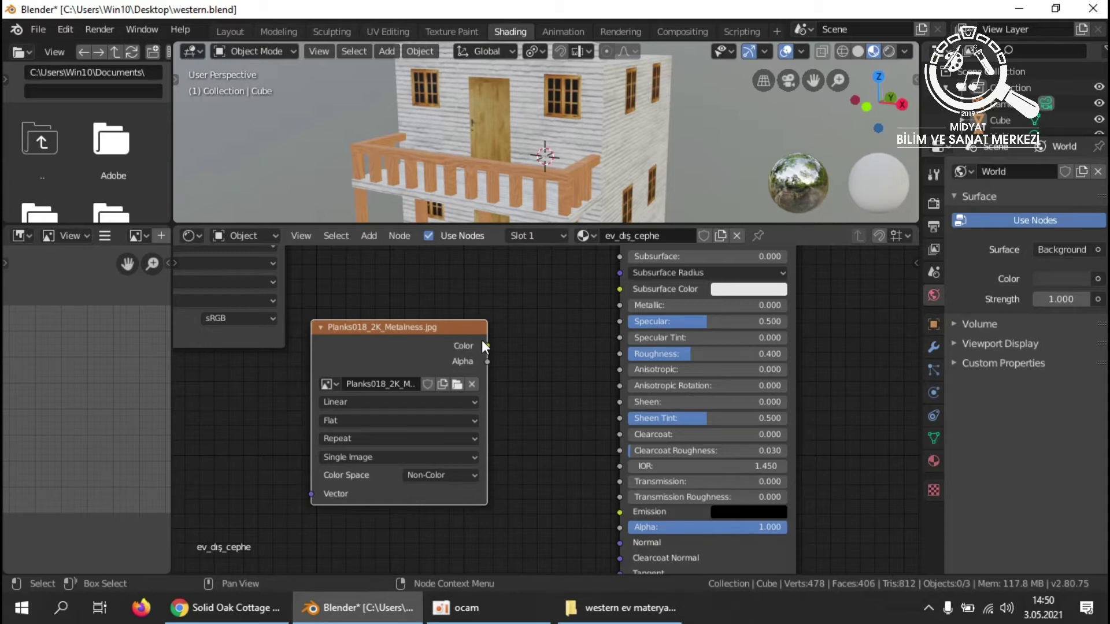
left_click_drag(488, 346, 619, 307)
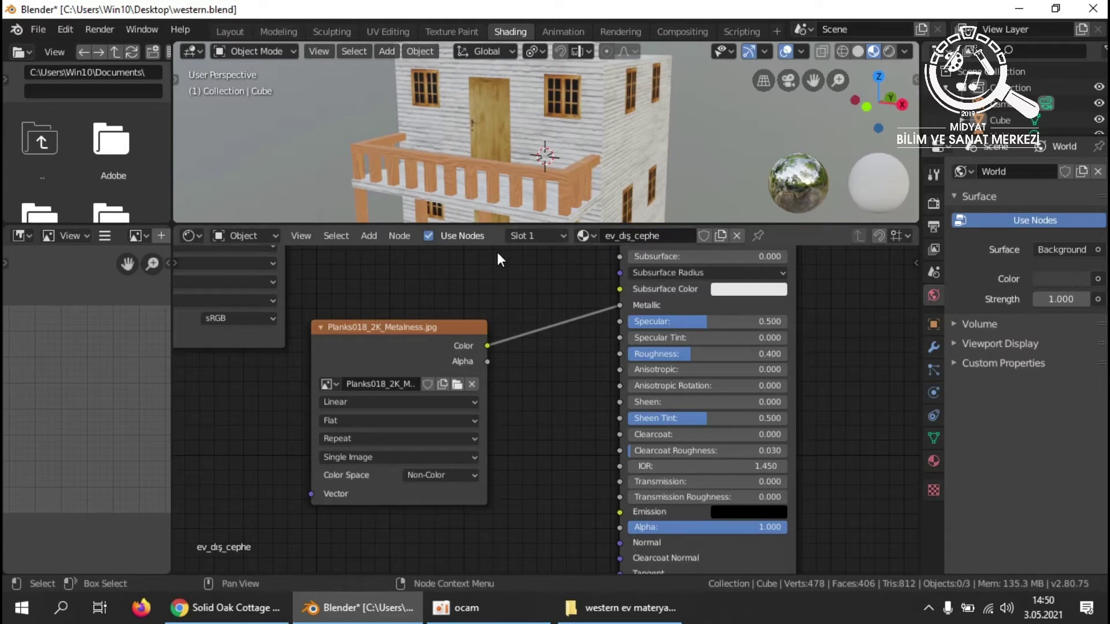
Rearrange the texture nodes so the metalness node sits beside the ambient occlusion node, farther from the Principled BSDF.
scroll(497, 382, "down", 2)
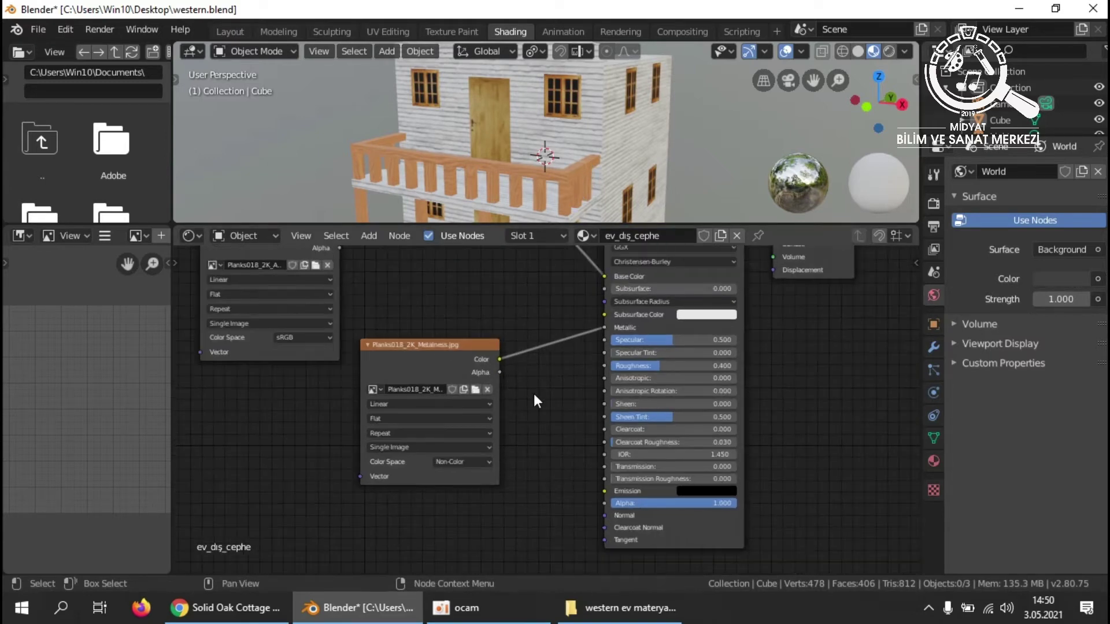
left_click_drag(460, 347, 264, 391)
middle_click_drag(522, 461, 621, 460)
scroll(643, 446, "down", 2)
left_click_drag(500, 290, 366, 255)
left_click_drag(445, 404, 457, 309)
Add another Image Texture node and place it directly below the metalness texture node.
middle_click_drag(528, 513, 471, 487)
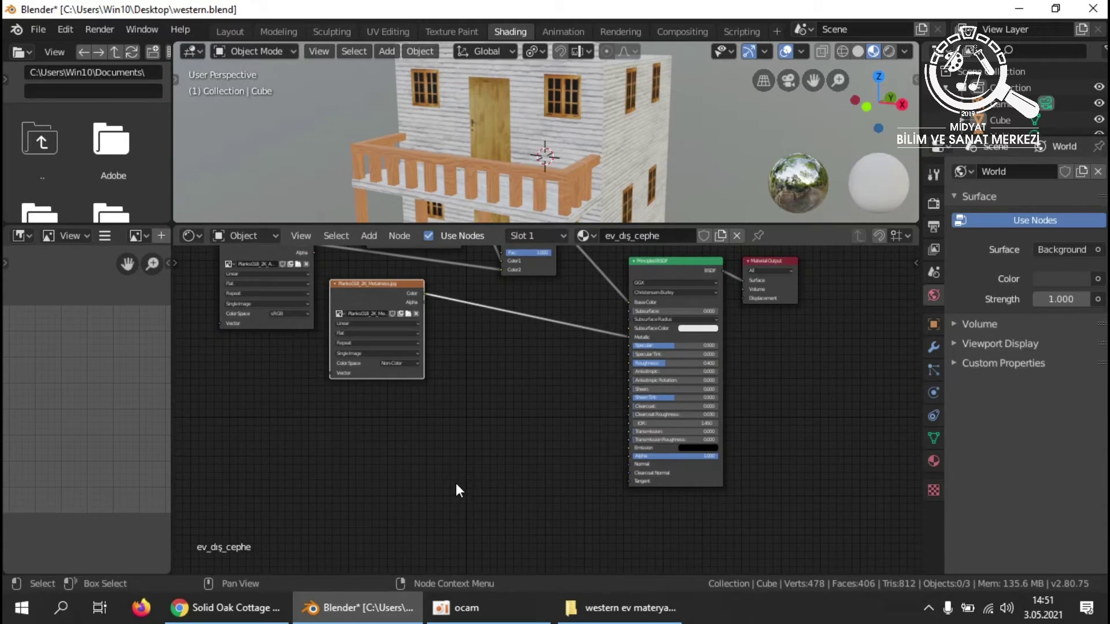
key("shift+a")
mouse_move(384, 480)
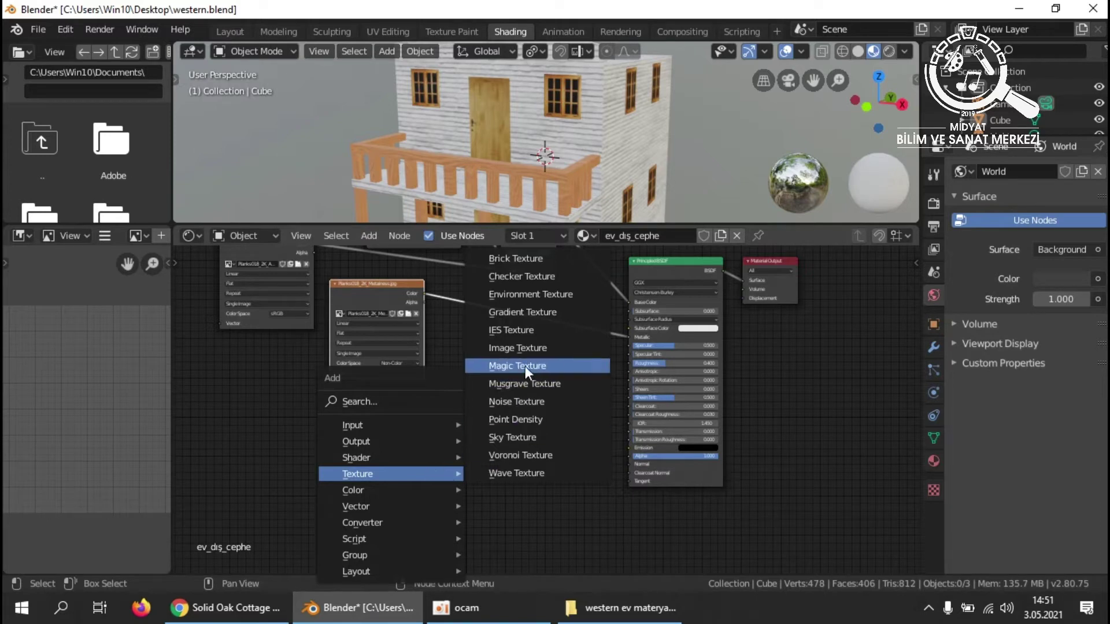
left_click(523, 347)
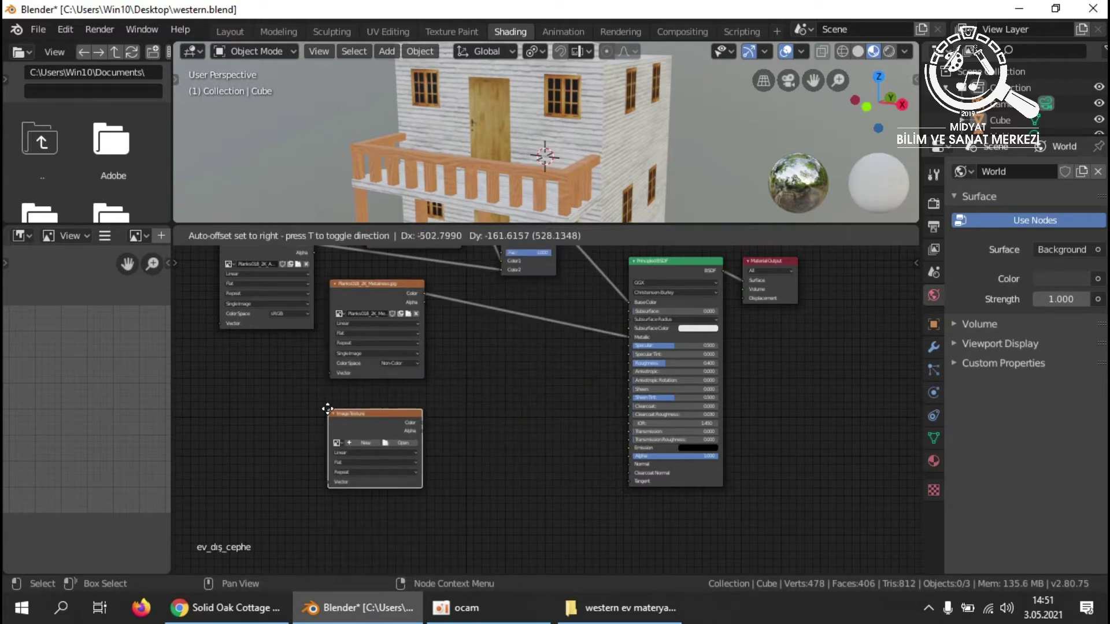
left_click(311, 421)
Load Planks018_2K_Roughness.jpg from the western ev materyalleri folder into the empty Image Texture node.
left_click(409, 440)
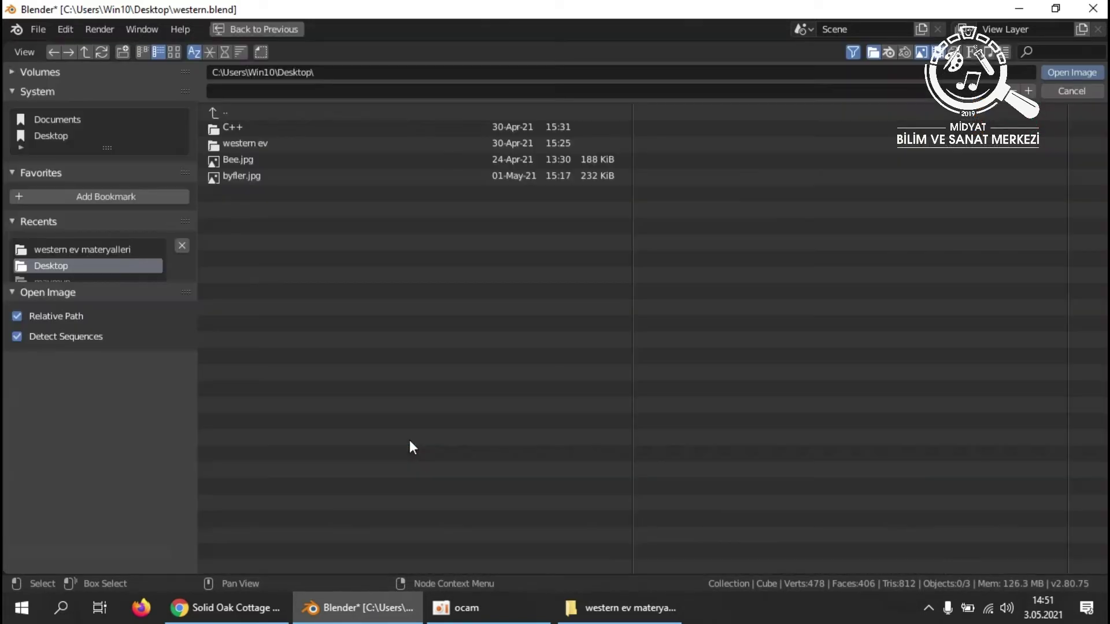
double_click(258, 144)
double_click(276, 127)
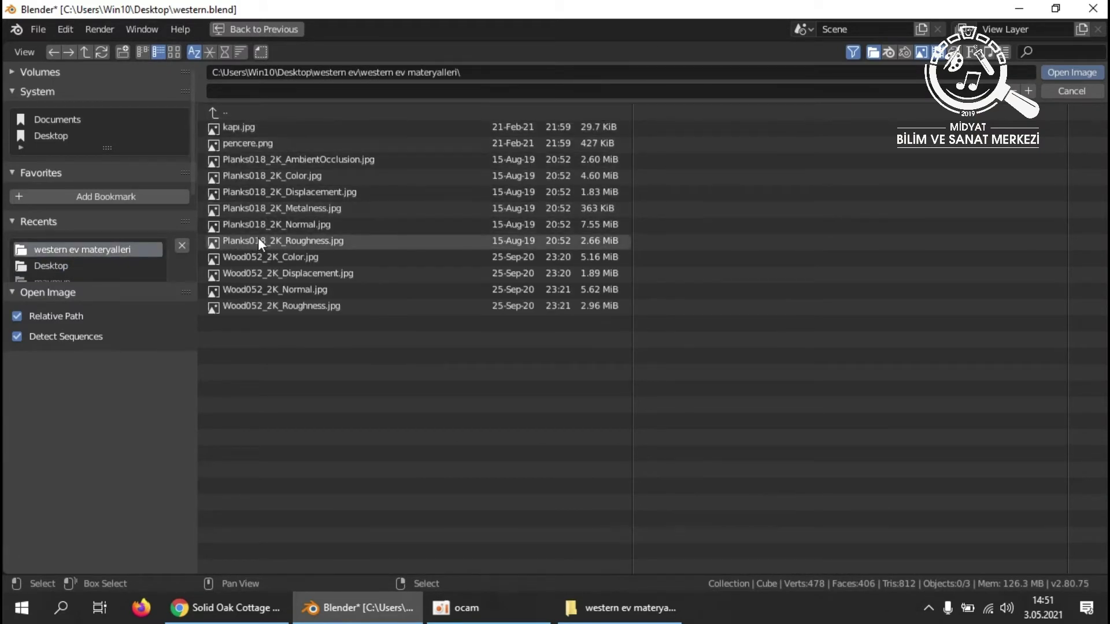
left_click(293, 243)
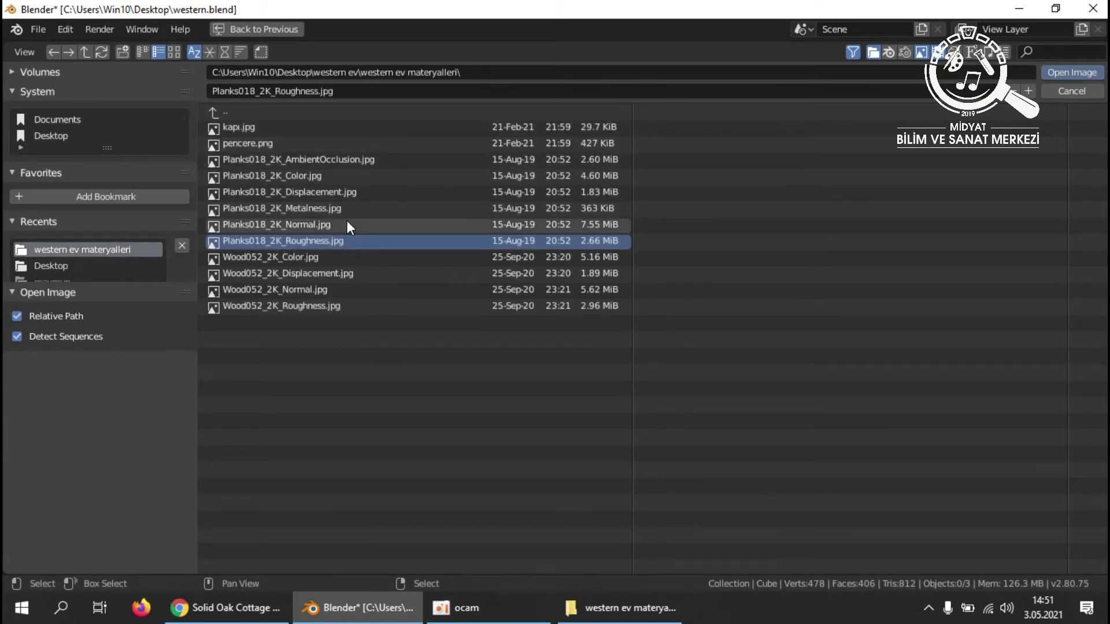
left_click(1057, 70)
Set the color space of the roughness texture node to Non-Color.
left_click(412, 493)
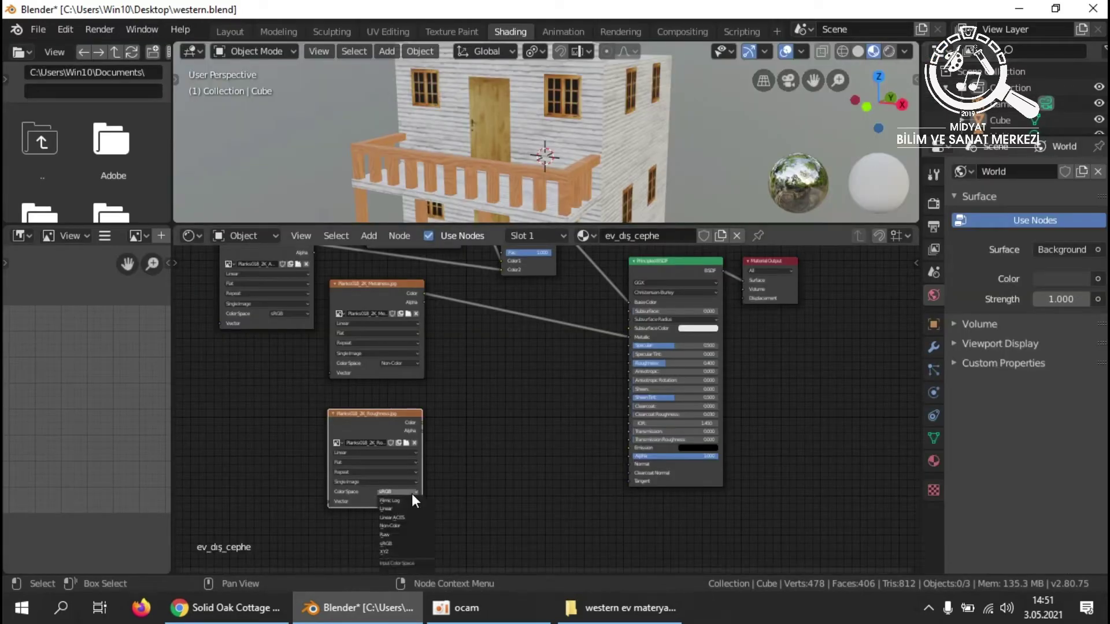
scroll(491, 491, "up", 1)
scroll(484, 492, "up", 2)
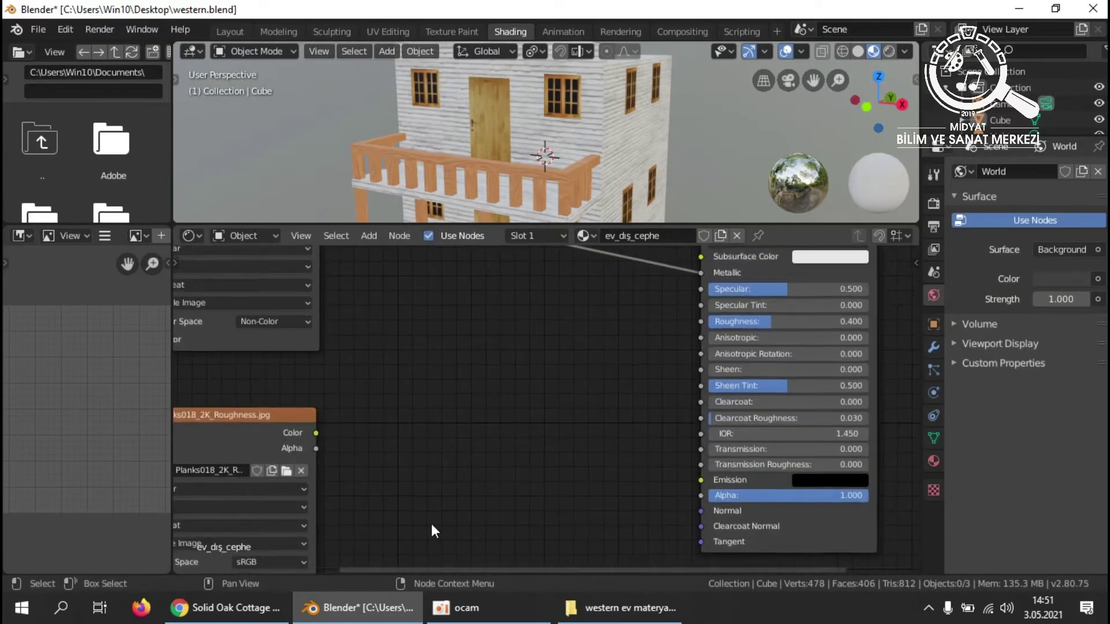
middle_click_drag(432, 524, 634, 335)
left_click(489, 376)
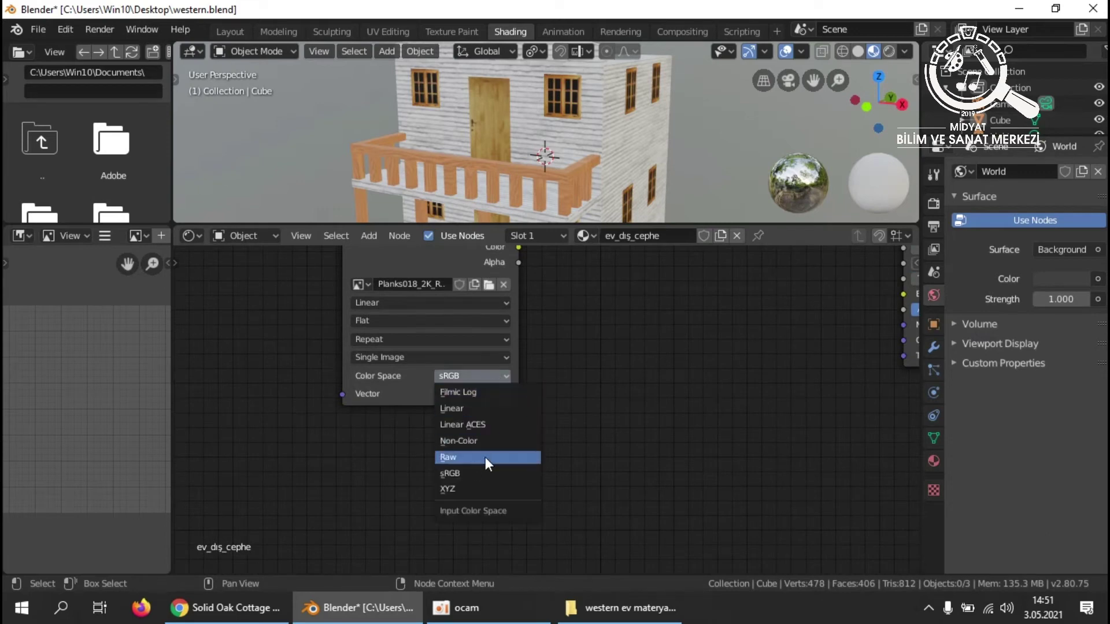
left_click(474, 440)
Connect the roughness texture's Color output to the Roughness input of the Principled BSDF node.
scroll(585, 412, "down", 3)
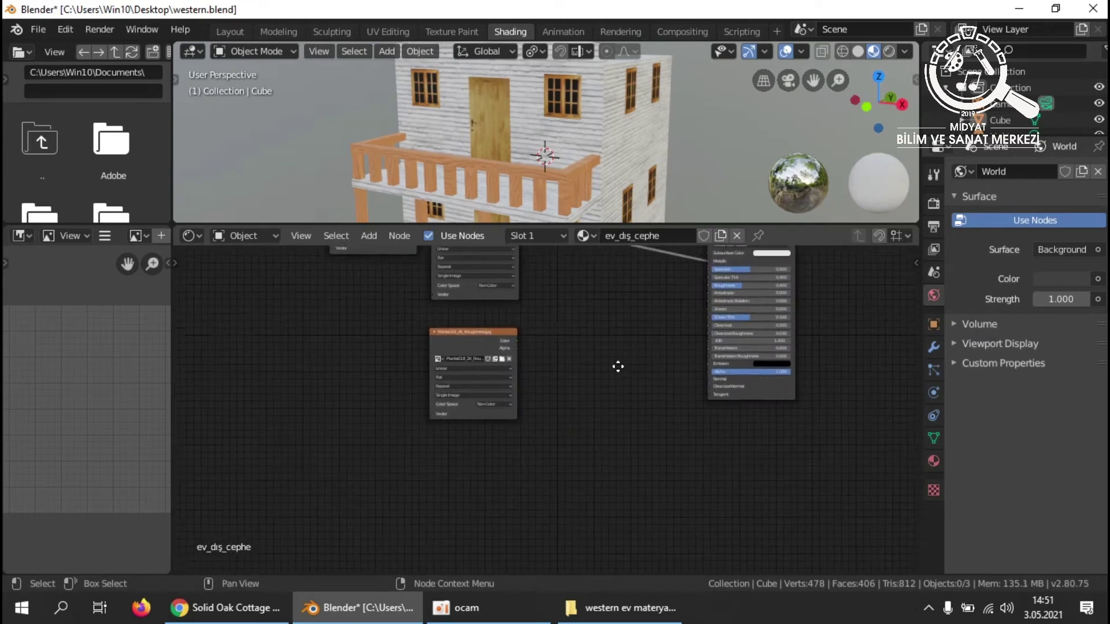
middle_click_drag(617, 366, 469, 404)
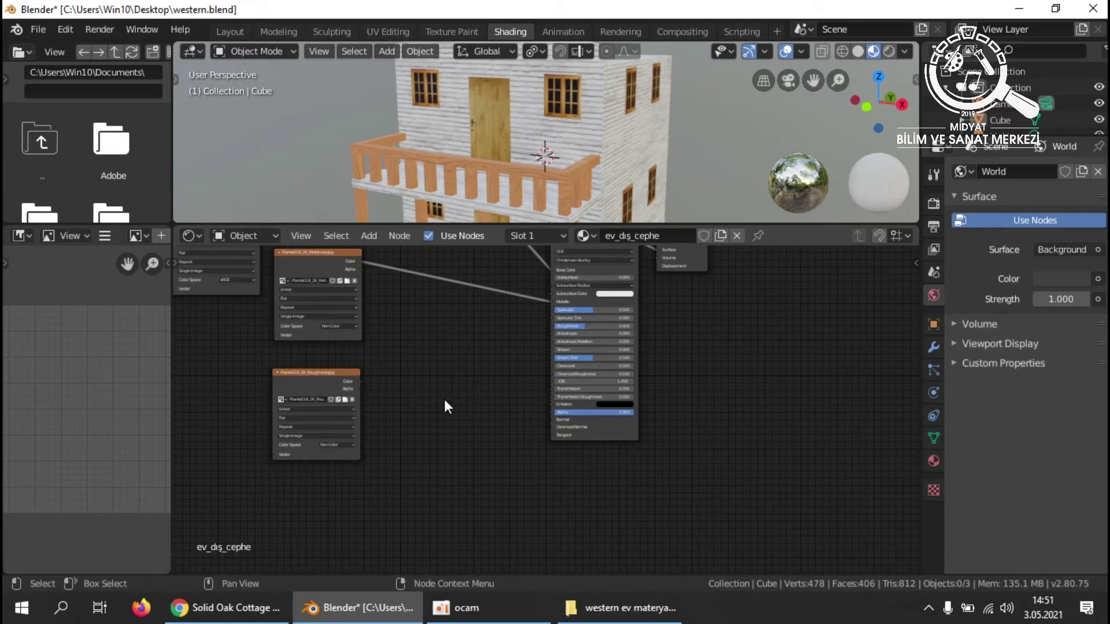
scroll(359, 390, "up", 2)
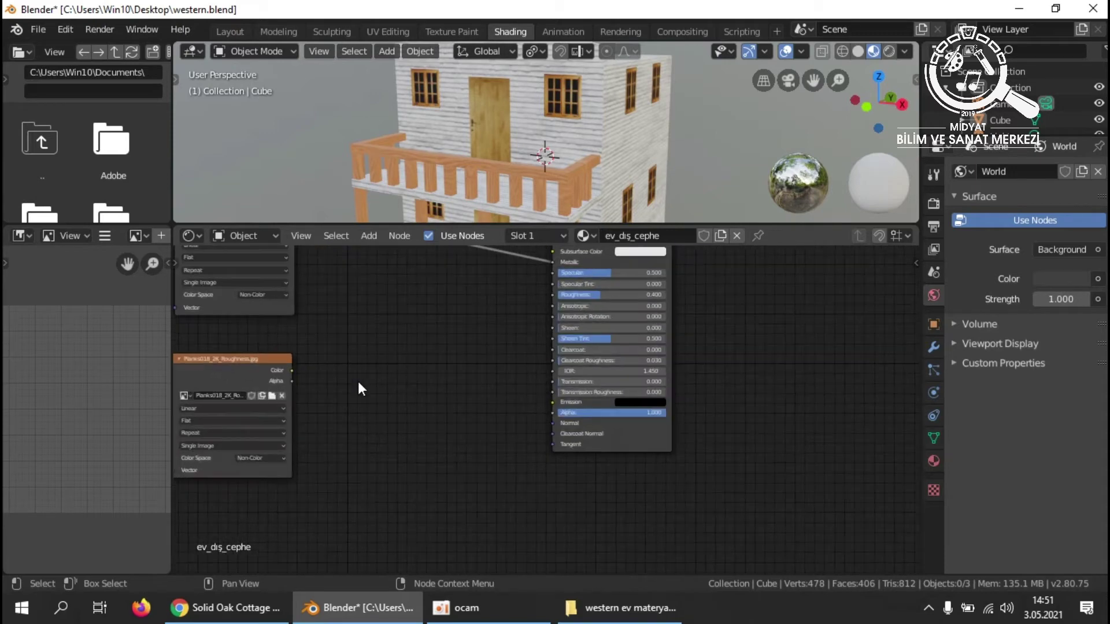
left_click_drag(292, 370, 552, 294)
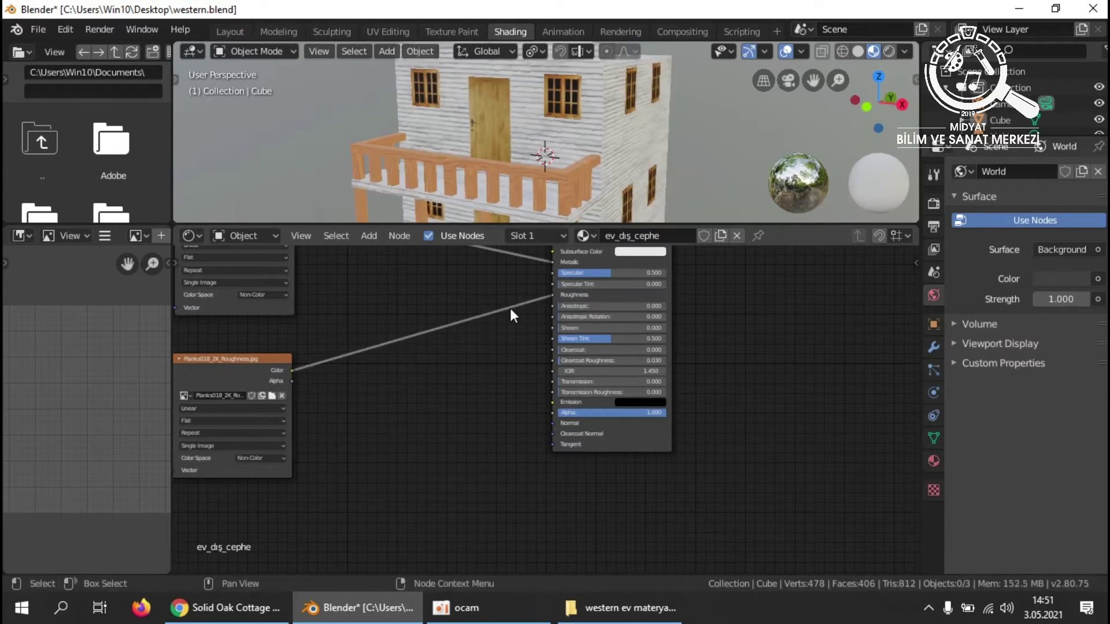
Move the roughness texture node slightly closer to the underside of the metalness texture node.
scroll(346, 445, "down", 1)
scroll(347, 454, "down", 1)
middle_click_drag(472, 408, 520, 399)
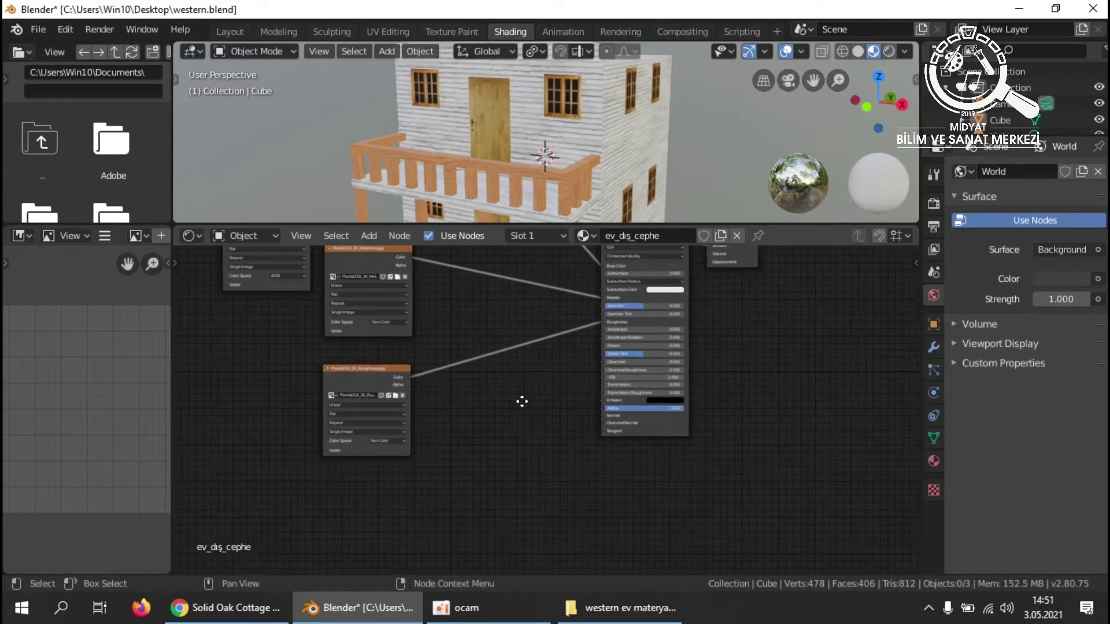
left_click_drag(367, 367, 352, 357)
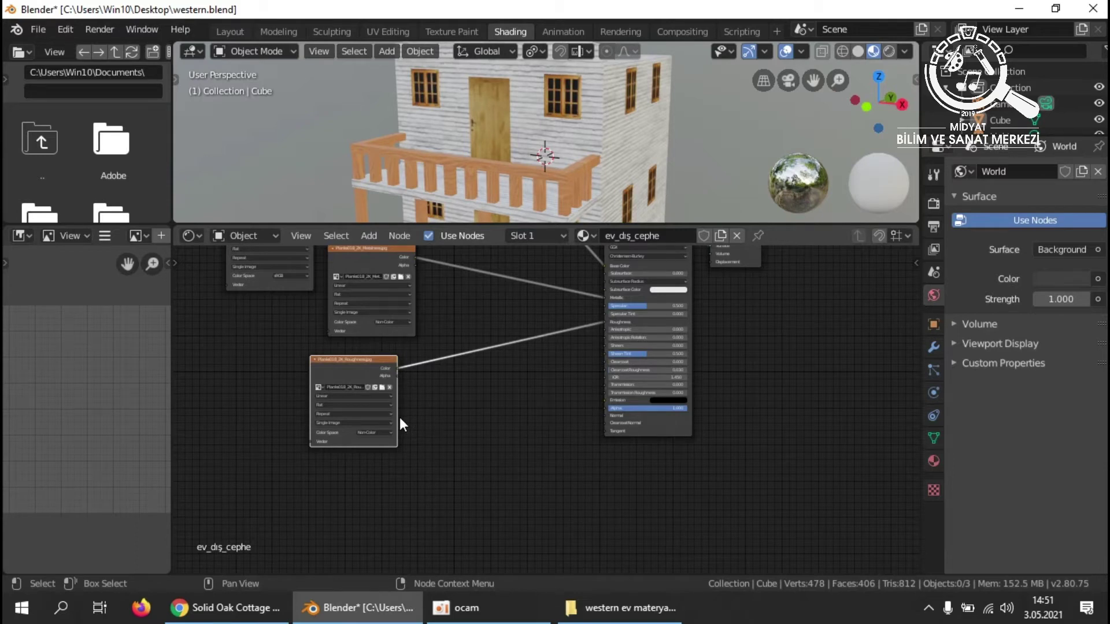
Add a Normal Map node and place it between the roughness texture node and the Principled BSDF.
key("shift+a")
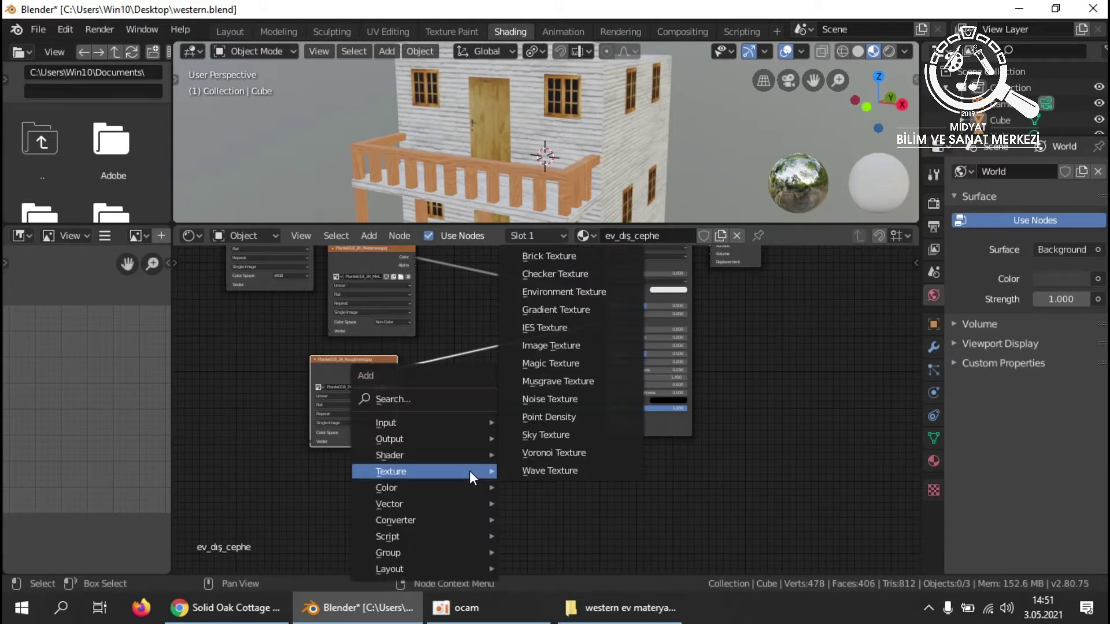
mouse_move(464, 503)
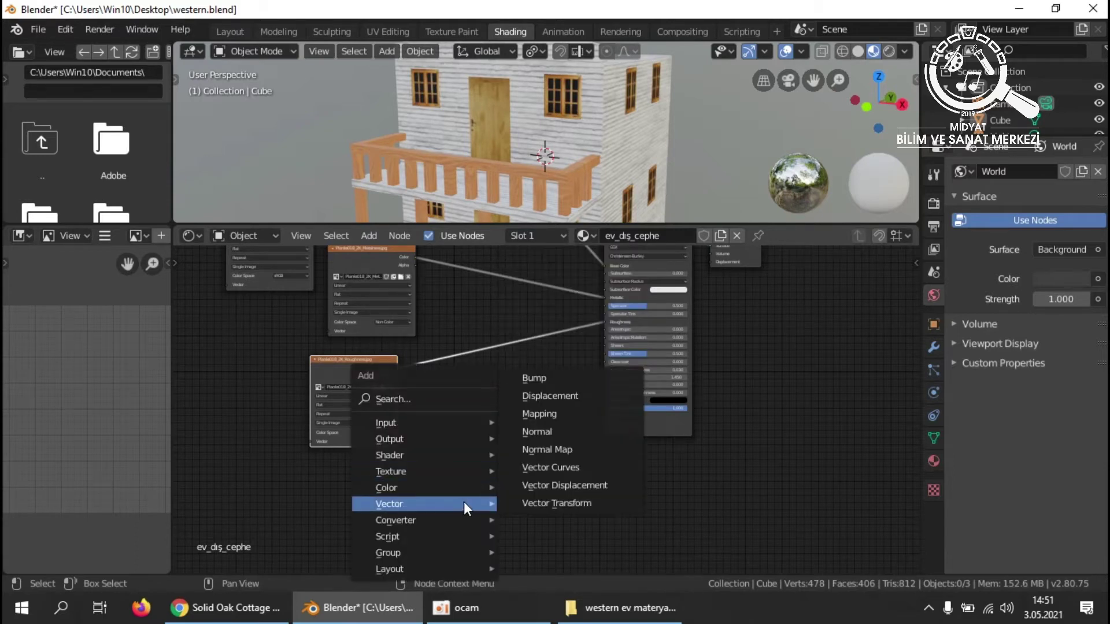
left_click(550, 451)
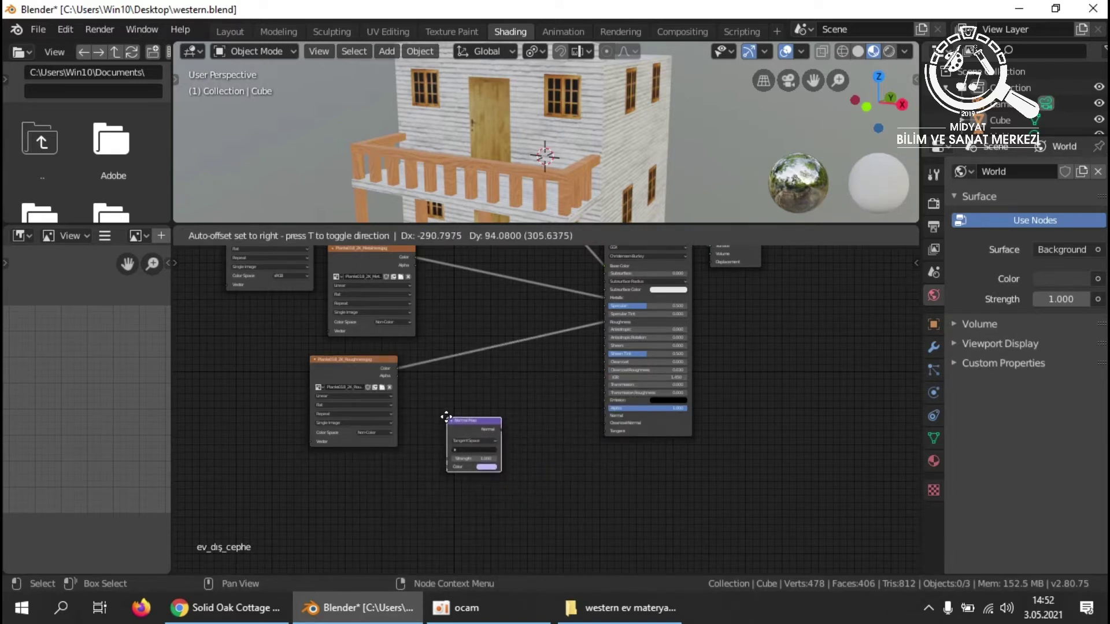
left_click(448, 414)
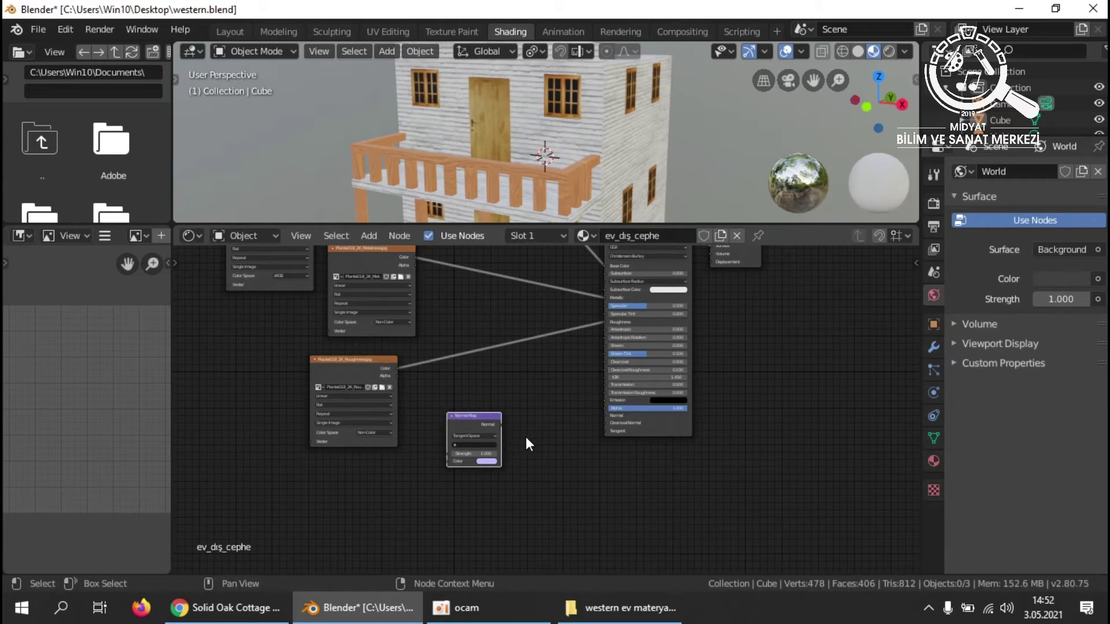
Connect the Normal Map's Normal output to the Principled BSDF's Normal input, and reposition the roughness texture node above the Normal Map.
scroll(546, 452, "up", 3)
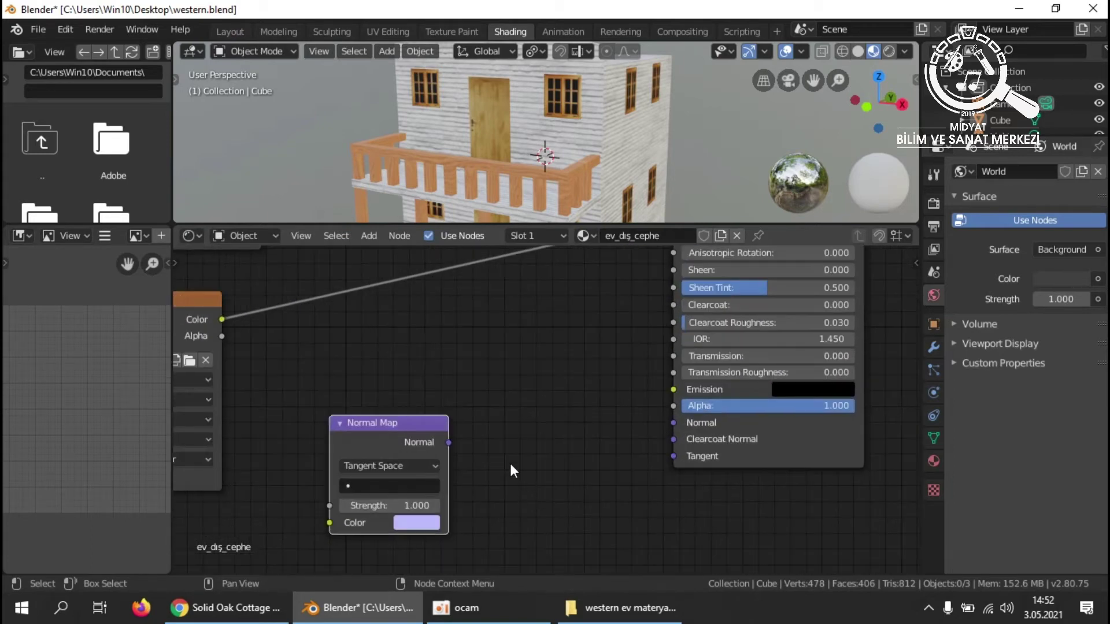
left_click_drag(449, 443, 671, 425)
scroll(528, 453, "down", 3)
left_click_drag(303, 364, 503, 282)
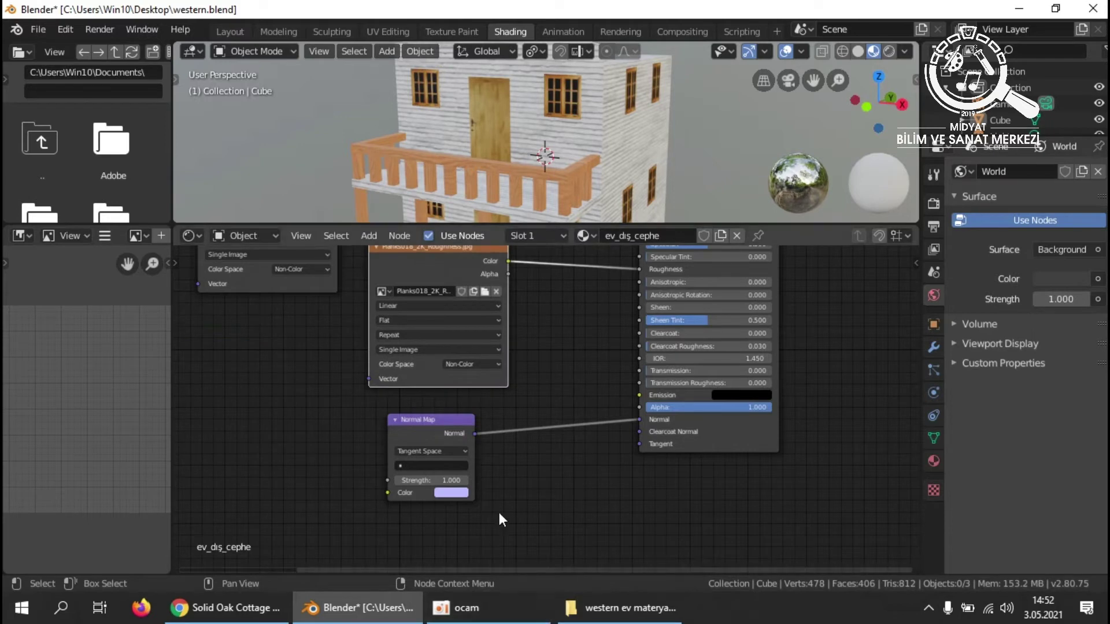
Add an Image Texture node and place it in the empty space beside the Normal Map's input side.
scroll(498, 515, "down", 1)
middle_click_drag(497, 514, 548, 506)
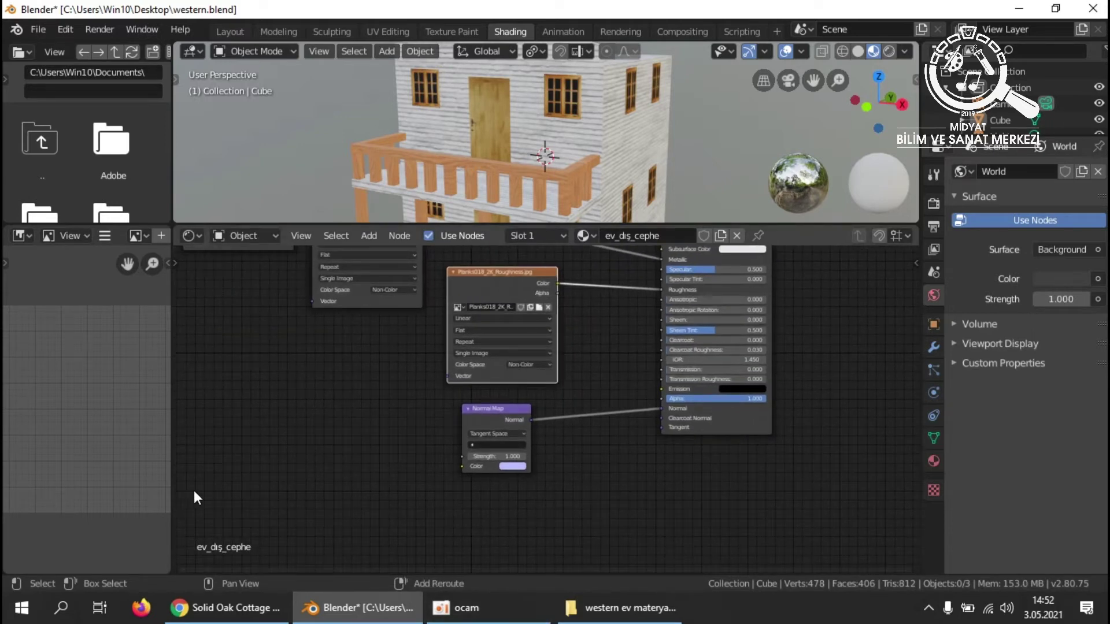
key("shift+a")
mouse_move(171, 460)
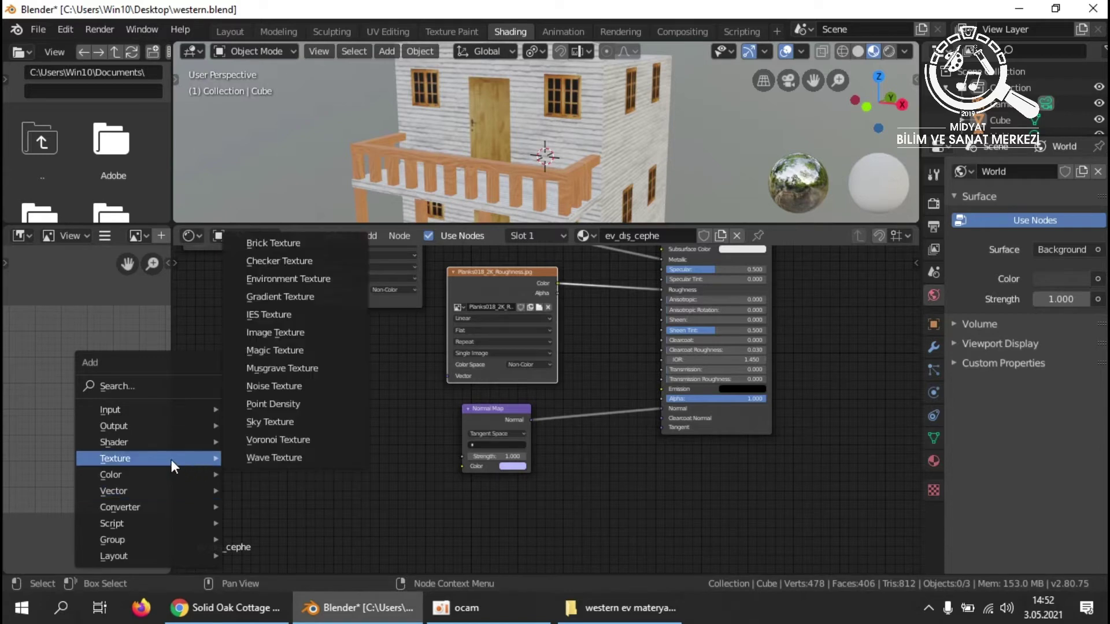
left_click(263, 333)
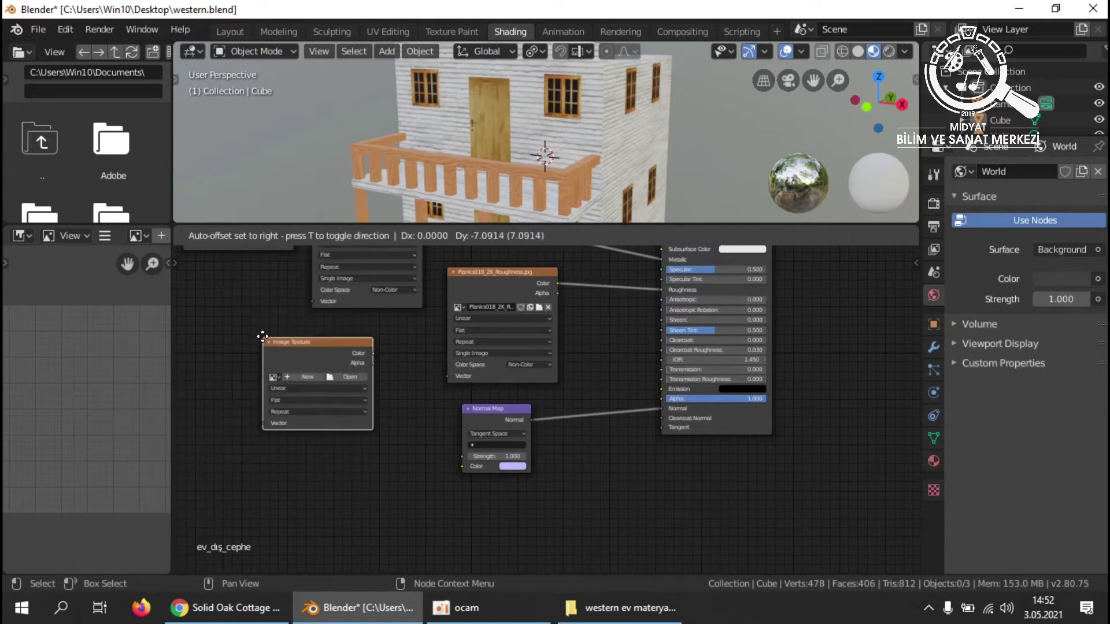
left_click(239, 414)
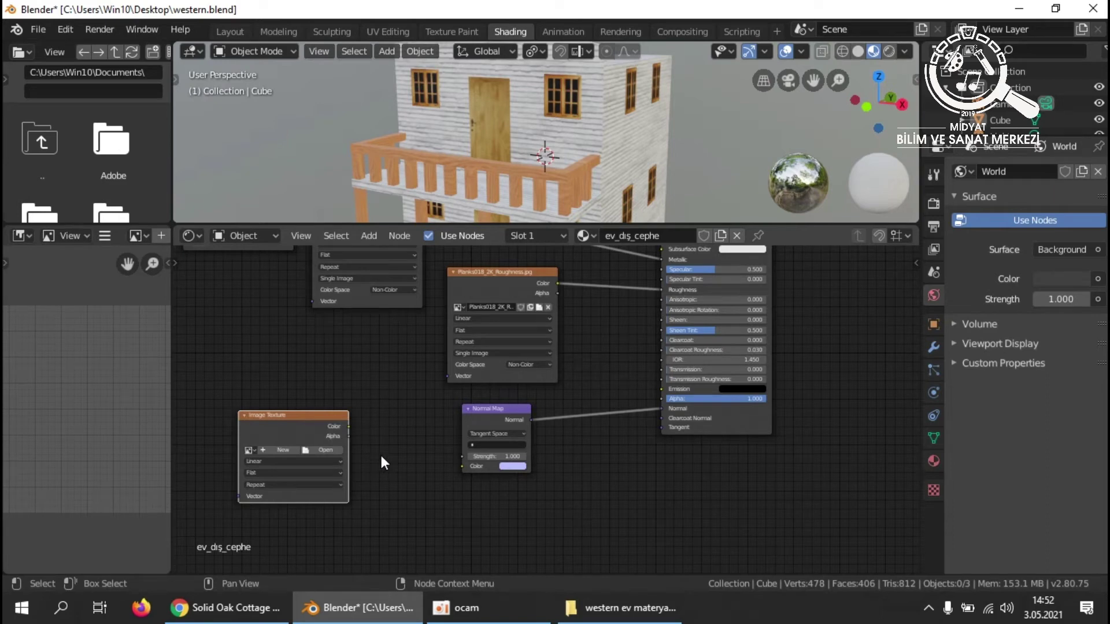
Load Planks018_2K_Normal.jpg from the western ev materyalleri folder into the new Image Texture node.
left_click(331, 450)
left_click(269, 143)
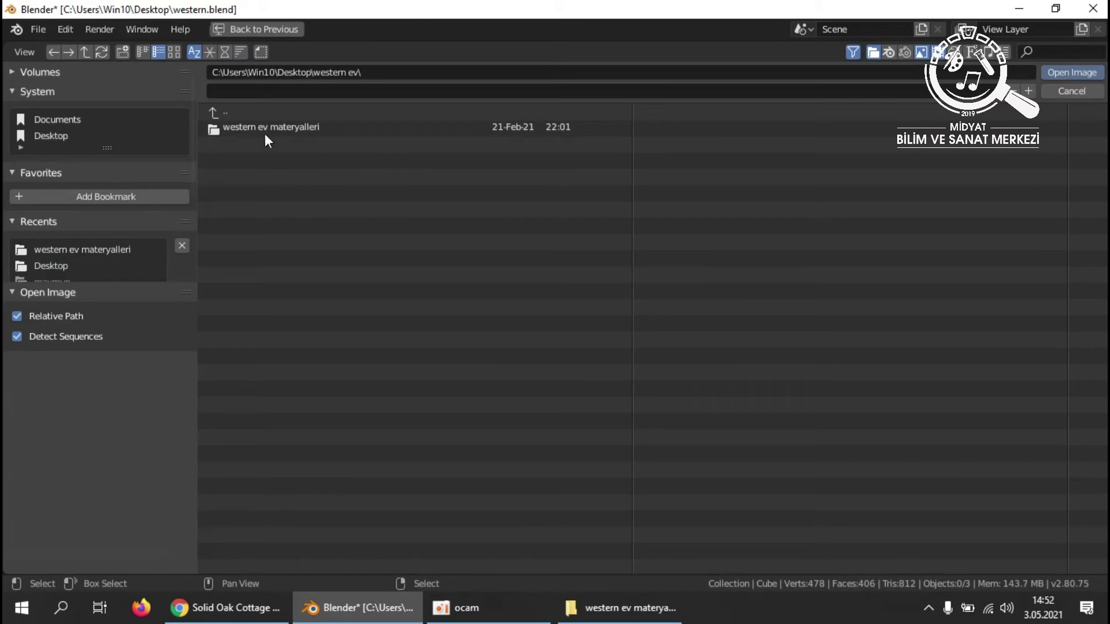
left_click(264, 129)
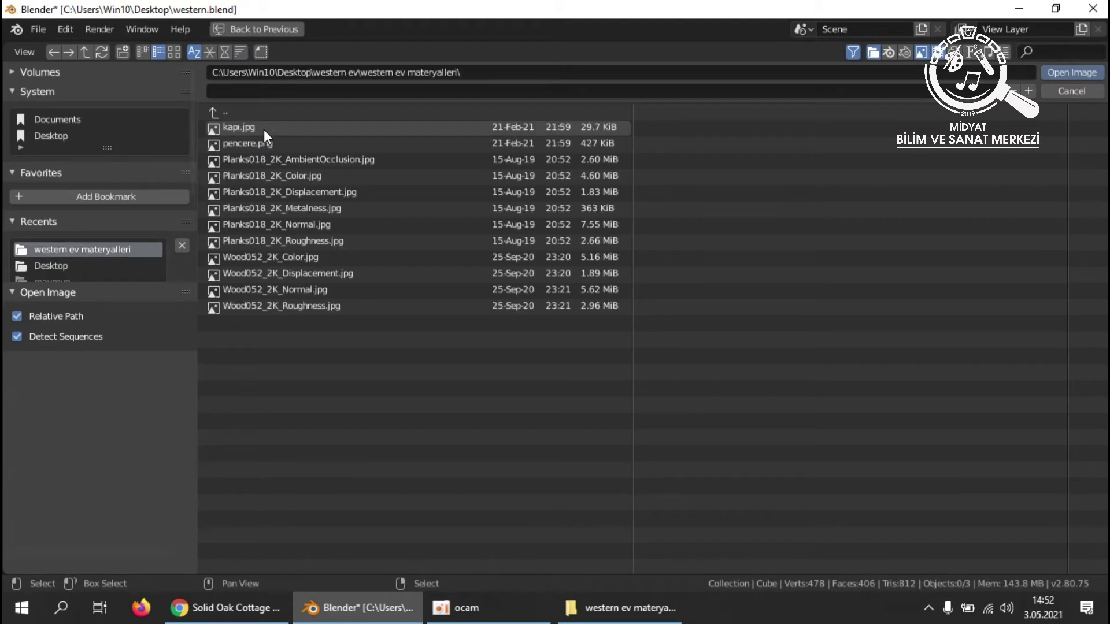
left_click(311, 223)
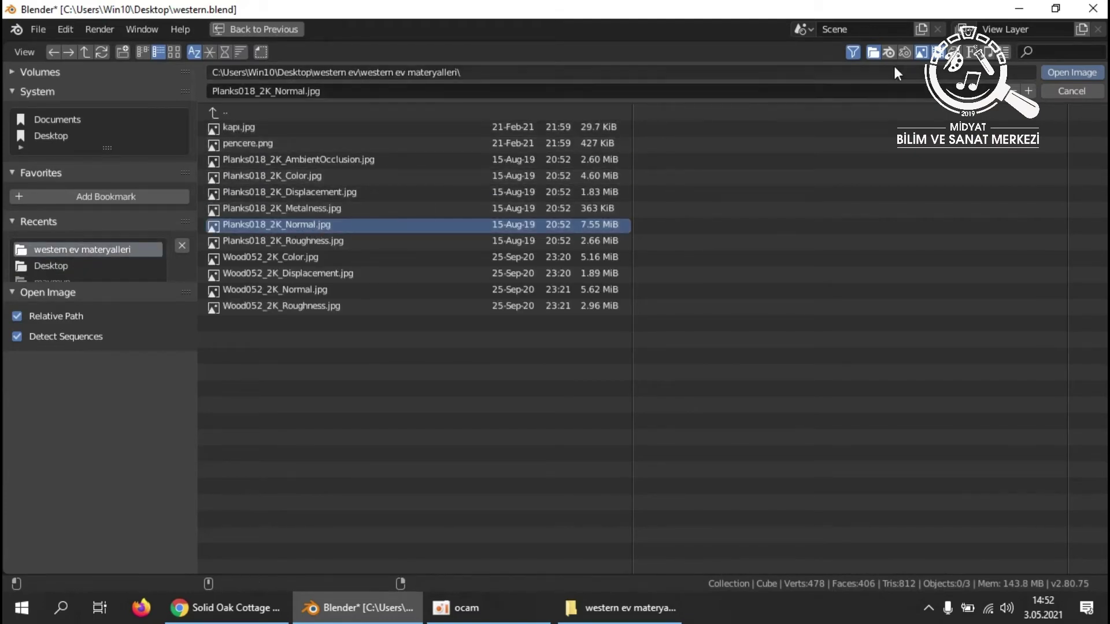
left_click(1056, 72)
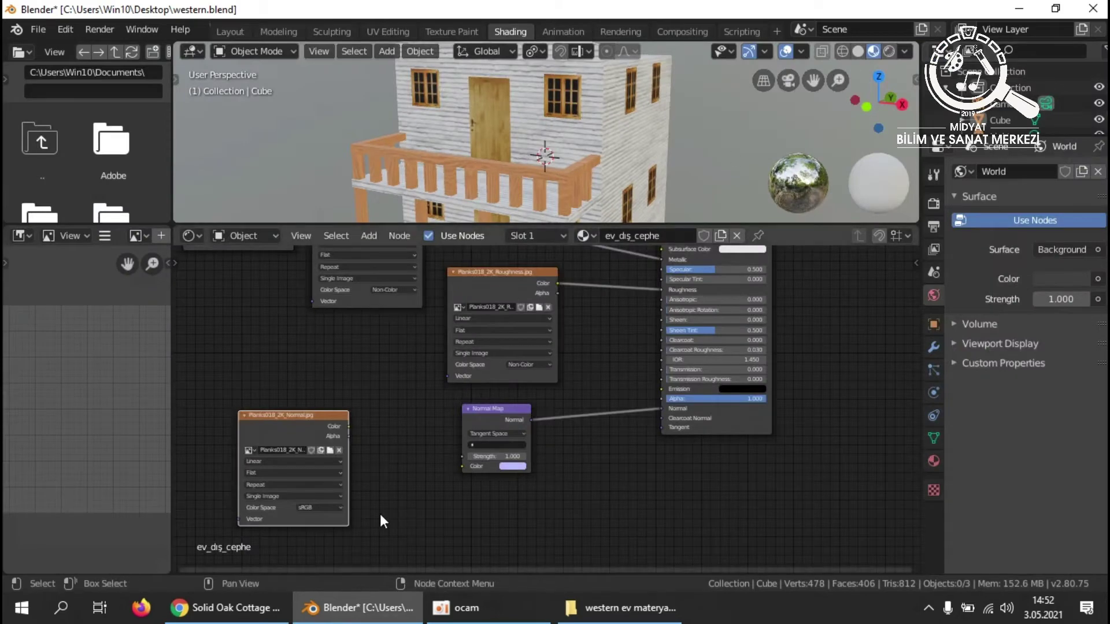
Set the color space of the Planks018_2K_Normal.jpg texture node to Non-Color.
scroll(477, 420, "up", 3)
left_click(364, 433)
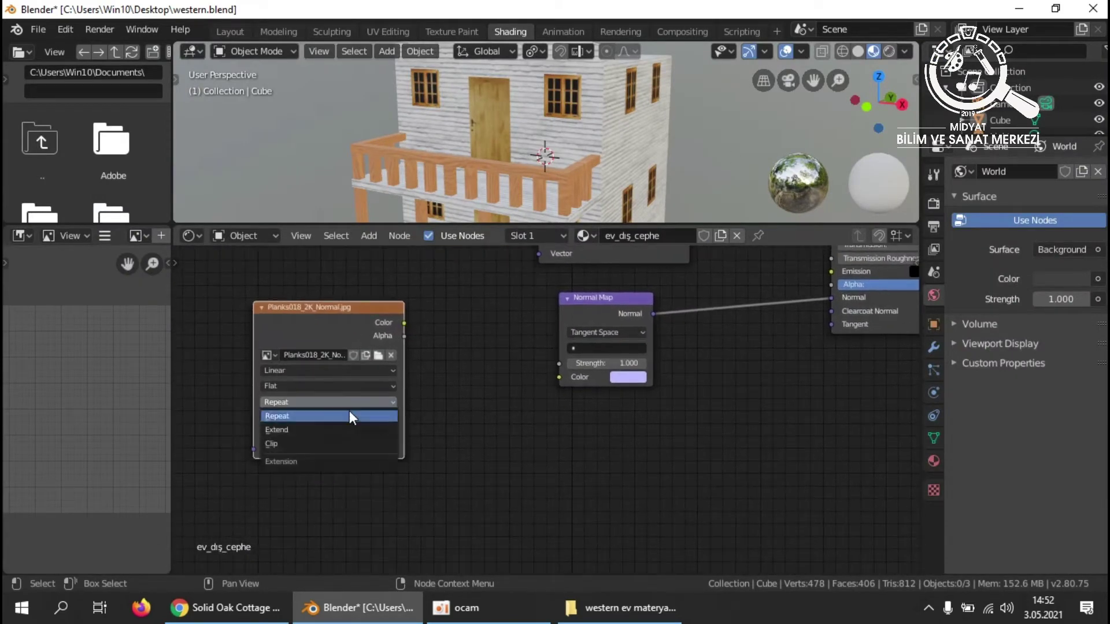
left_click(365, 433)
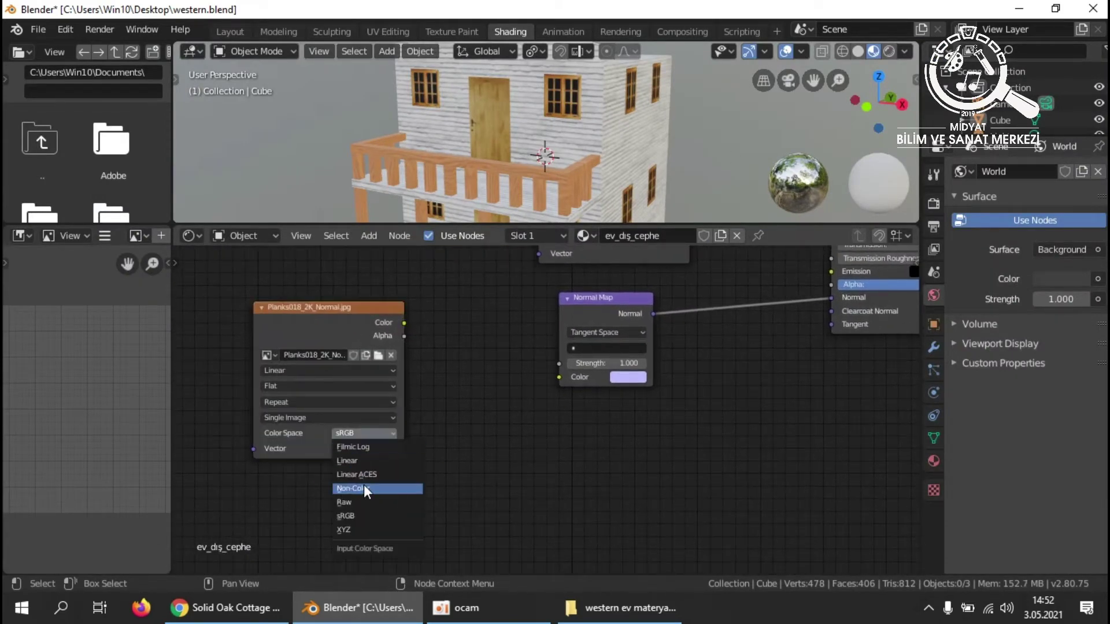
left_click(366, 489)
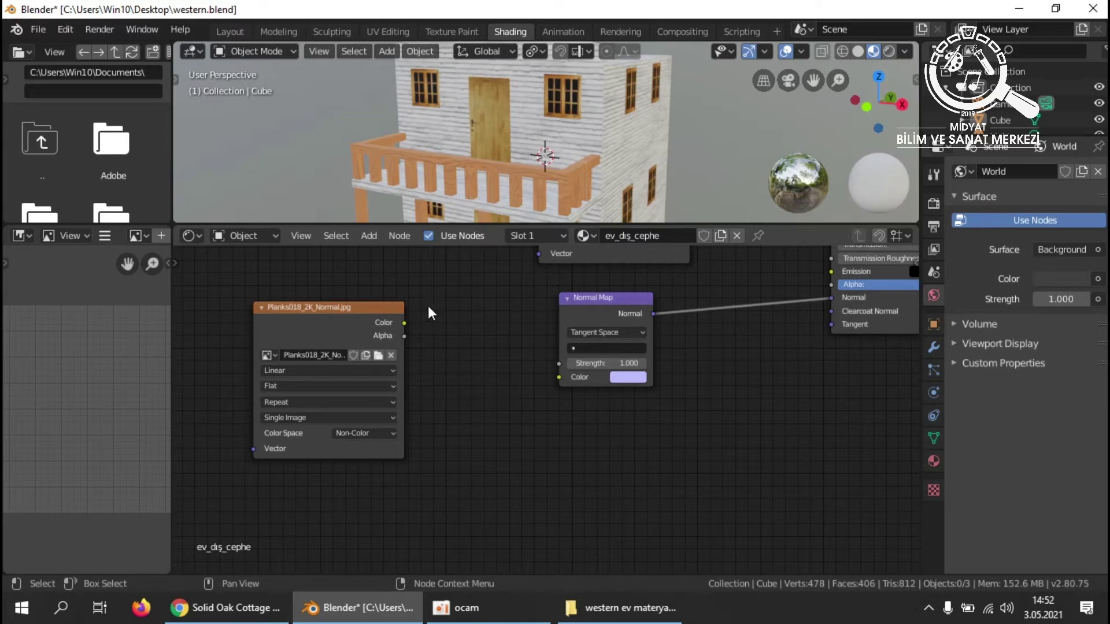
Connect the normal texture's Color output to the Normal Map's Color input and inspect the house's plank wall up close.
left_click(402, 328)
left_click_drag(405, 324, 556, 379)
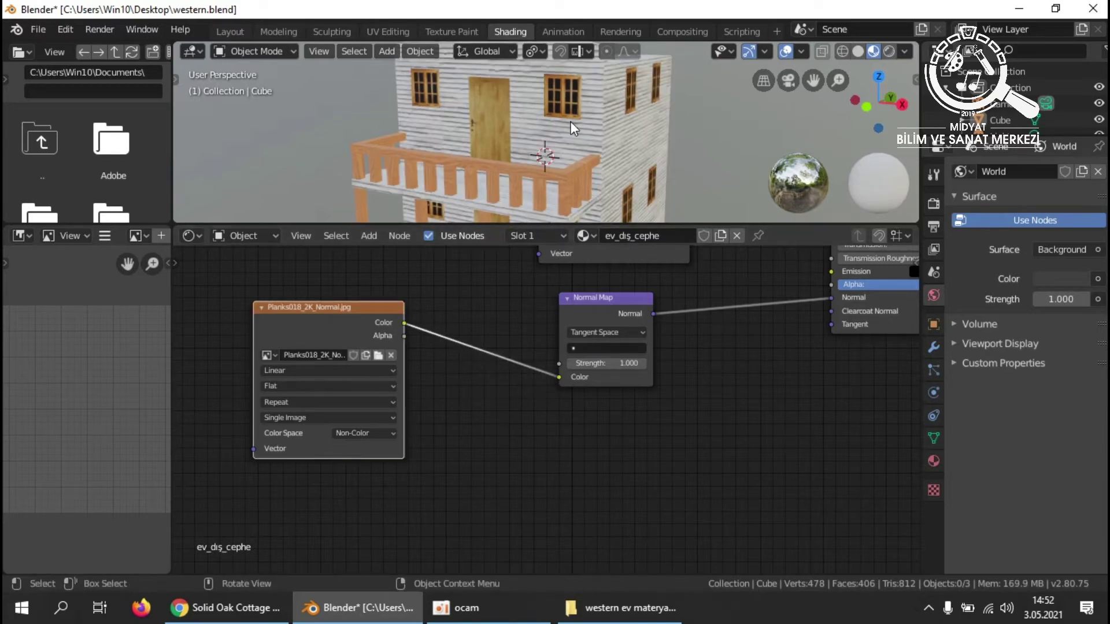
scroll(578, 130, "up", 5)
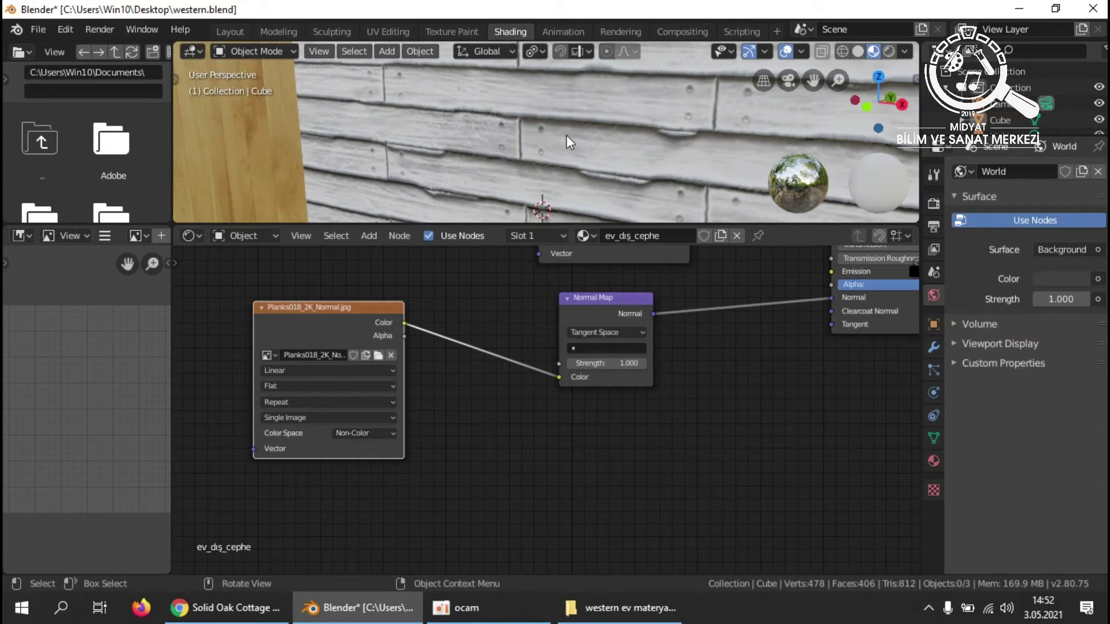
scroll(570, 141, "down", 8)
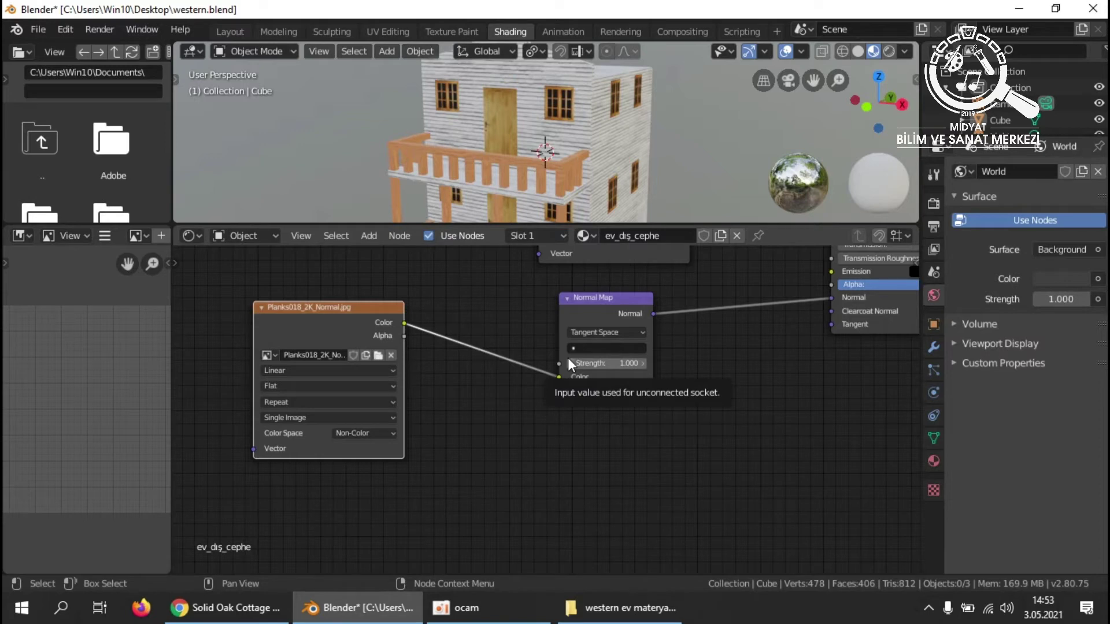
Add a Bump node and place it between the Normal Map node and the Principled BSDF, slightly below their link.
key("shift")
key("shift+a")
mouse_move(554, 445)
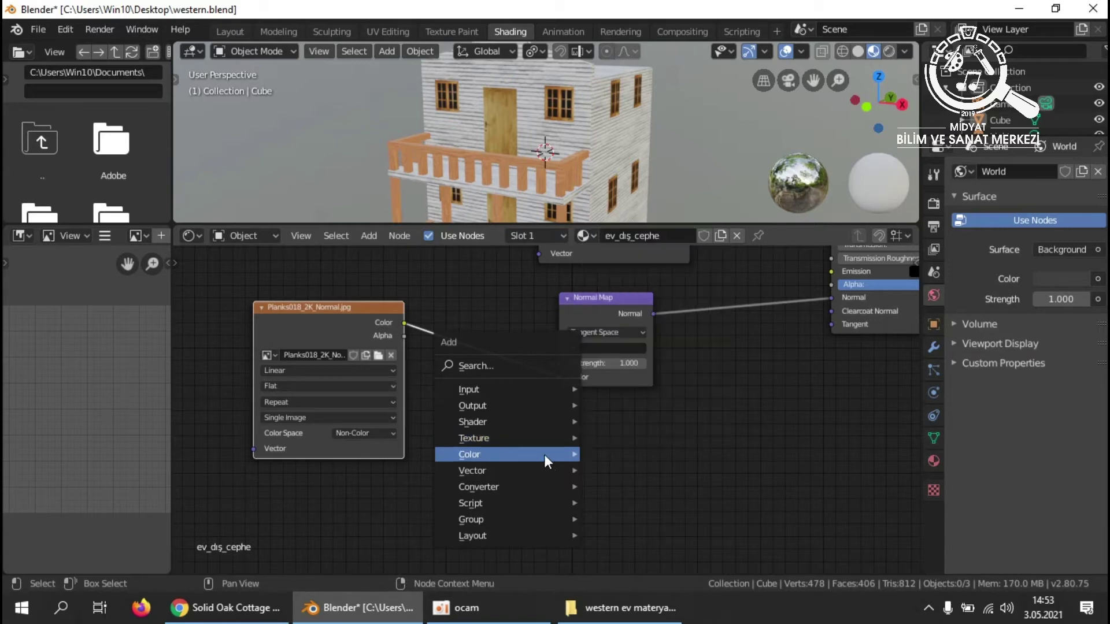
mouse_move(550, 471)
left_click(629, 354)
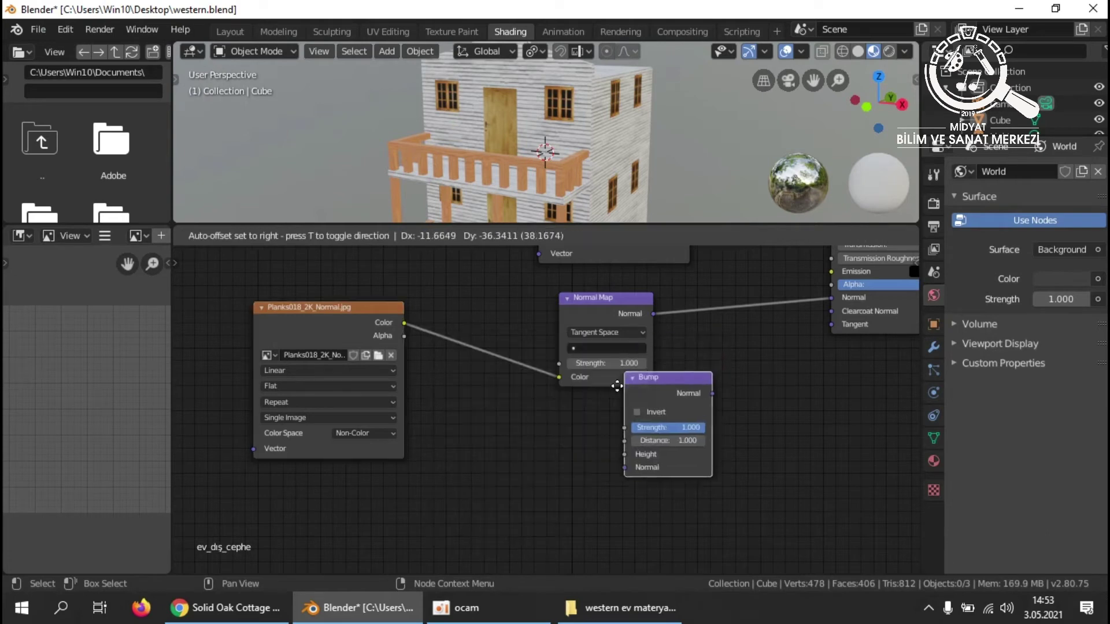
left_click(513, 425)
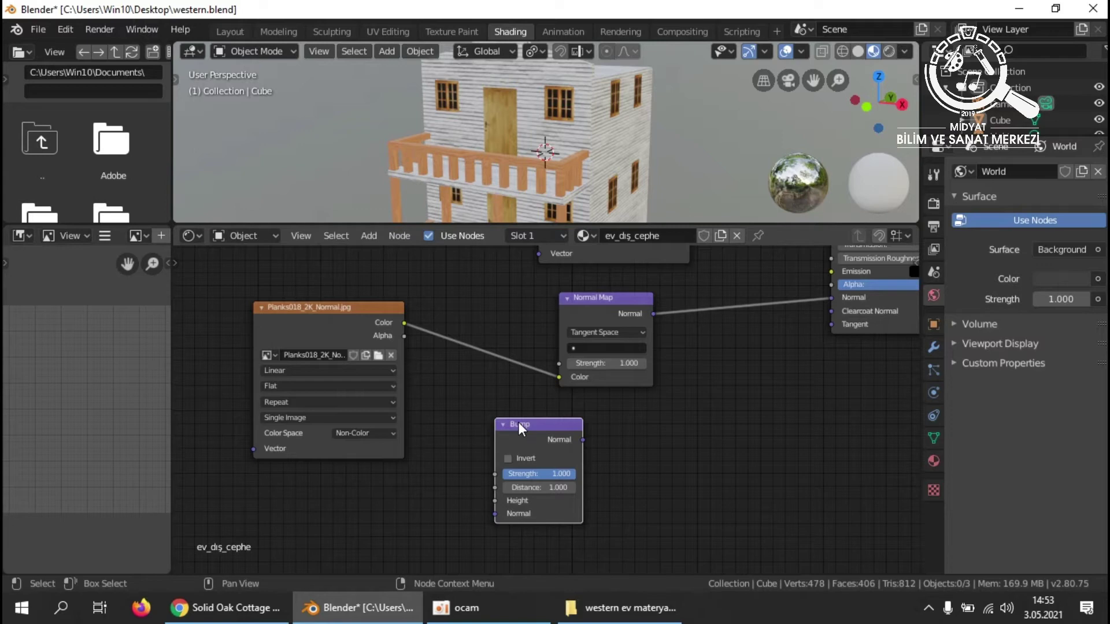
left_click_drag(541, 428, 768, 372)
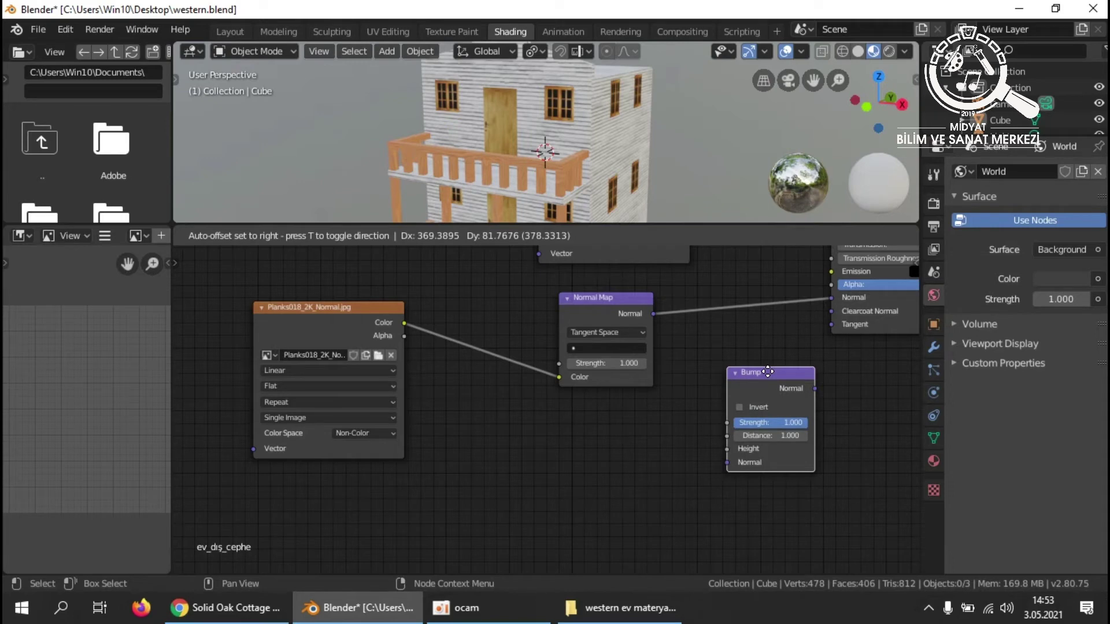
left_click_drag(768, 372, 767, 372)
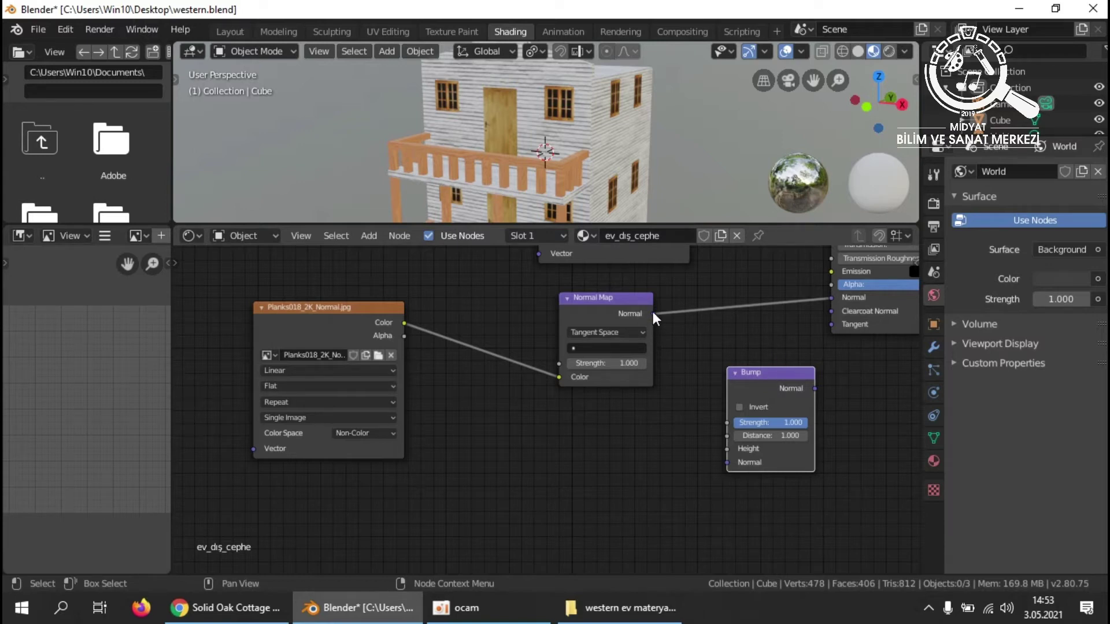
left_click_drag(654, 315, 723, 450)
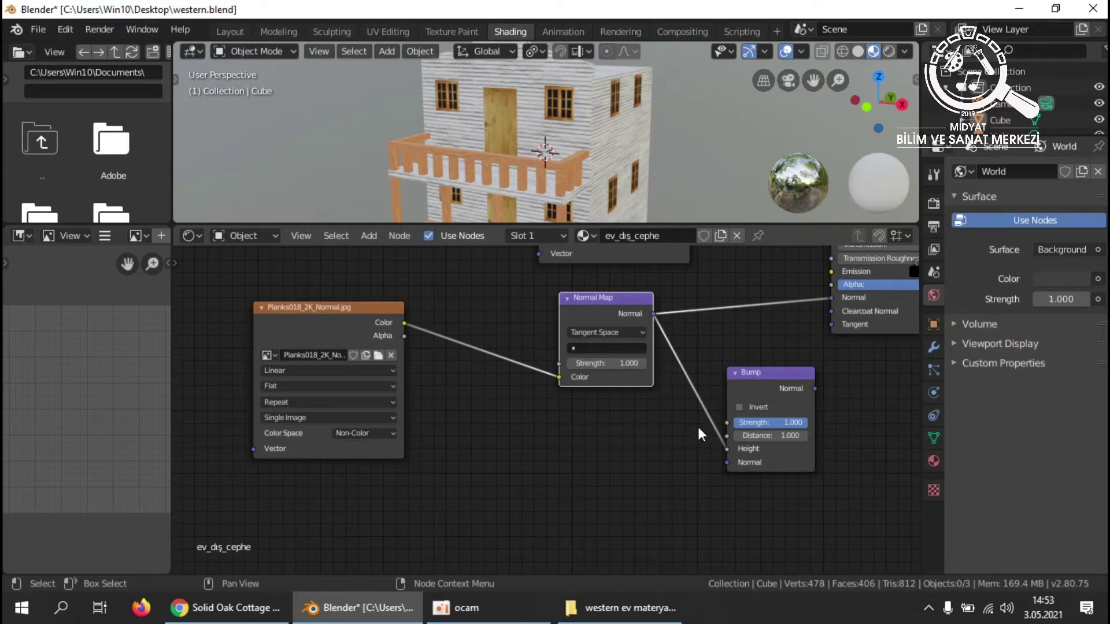
left_click_drag(767, 373, 772, 400)
left_click_drag(732, 476, 656, 424)
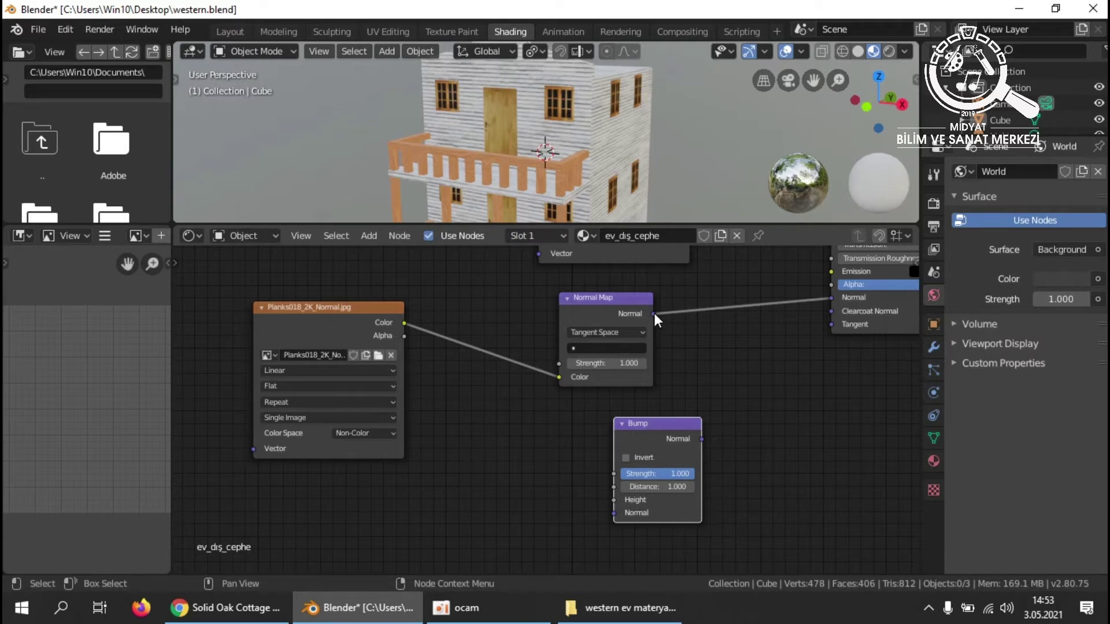
left_click_drag(655, 315, 662, 321)
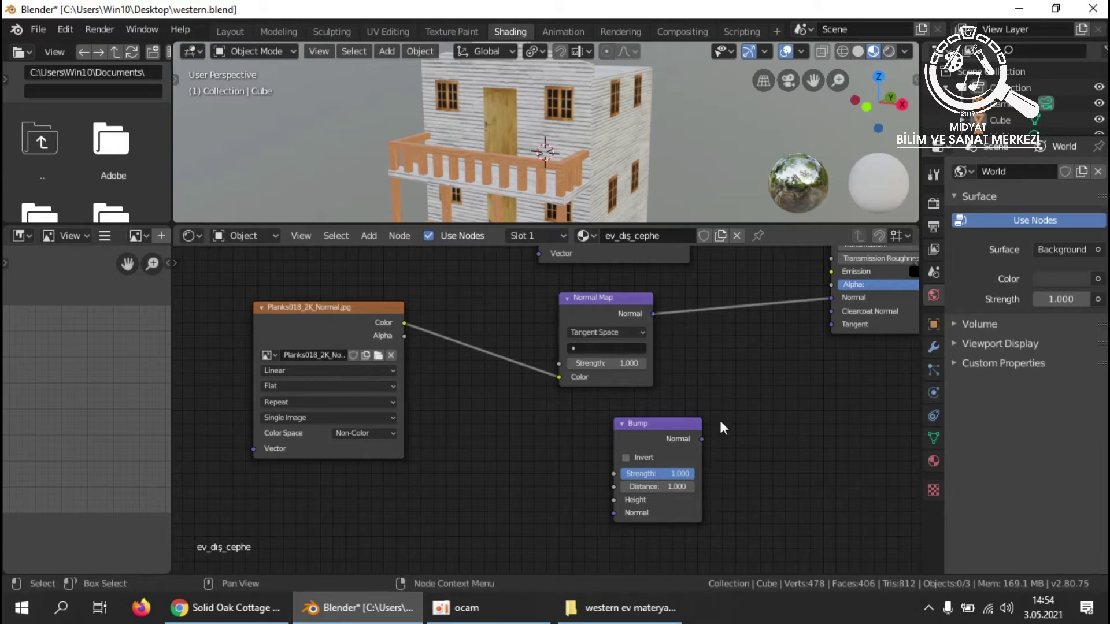
Route the Normal Map's Normal output through the Bump node's Normal input and output to the Principled BSDF's Normal input, repositioning the Bump node.
left_click_drag(703, 440, 830, 298)
left_click_drag(655, 316, 704, 446)
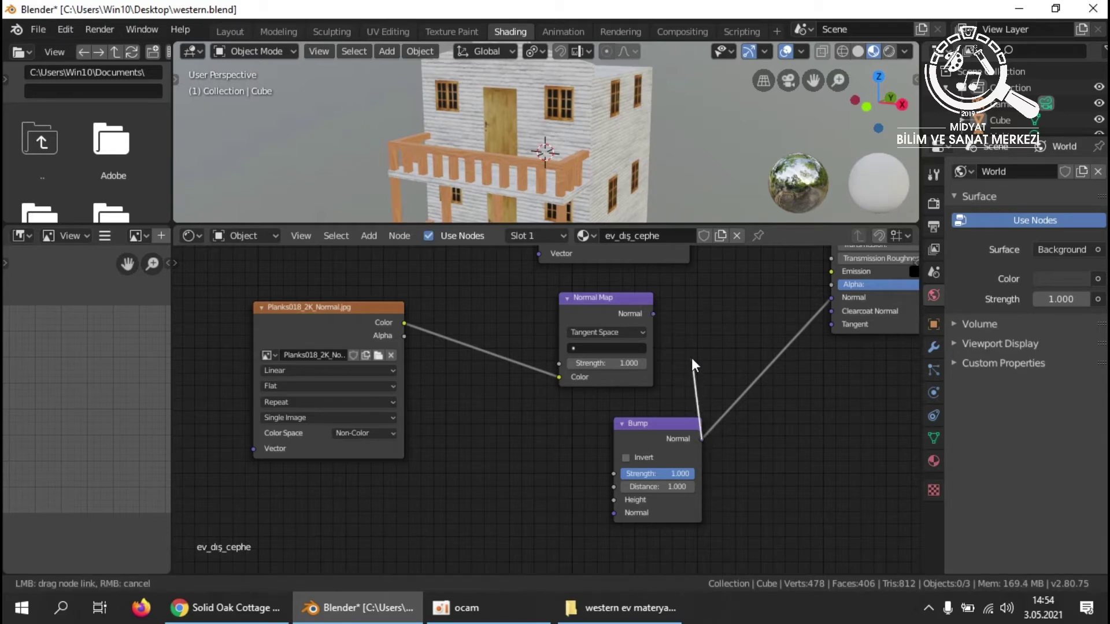
left_click_drag(670, 419, 773, 384)
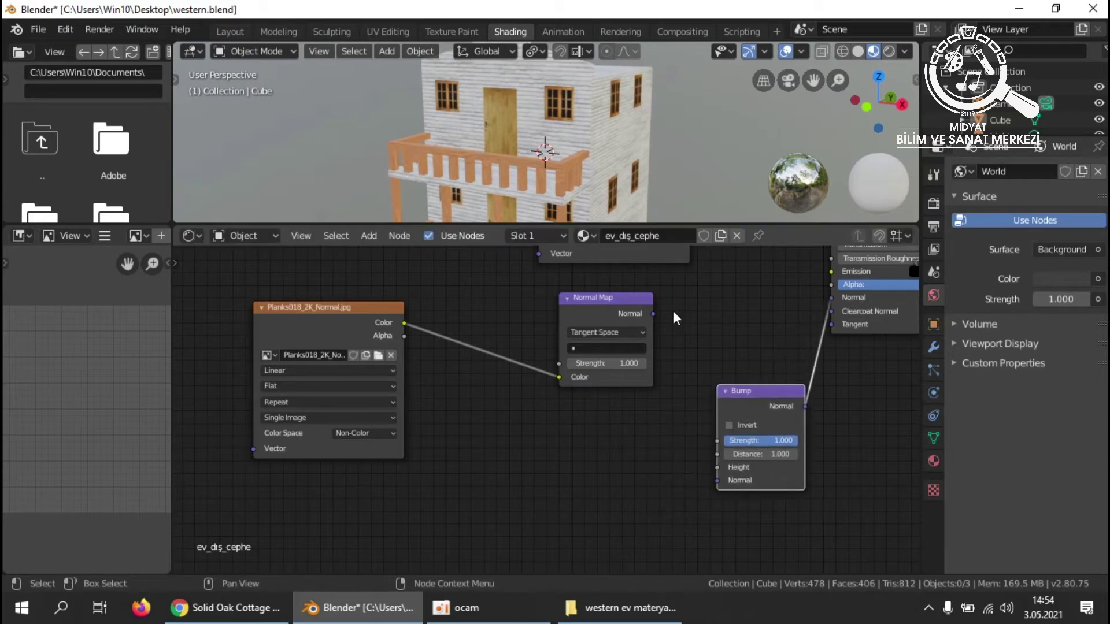
mouse_move(653, 314)
left_mouse_down()
mouse_move(697, 460)
mouse_move(717, 480)
left_mouse_up()
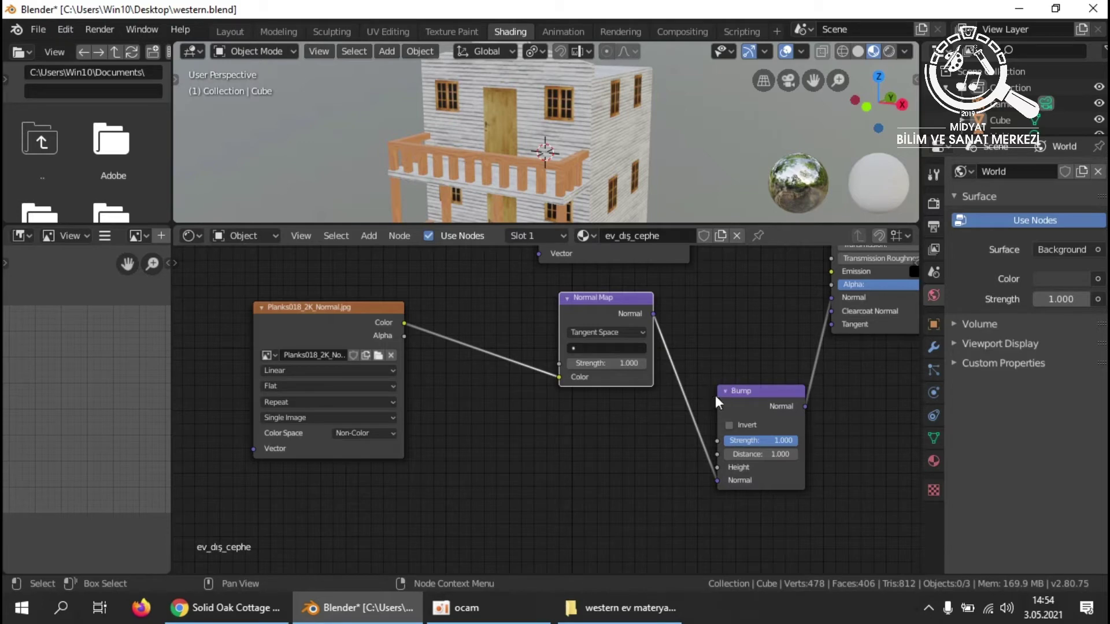
left_click_drag(748, 389, 738, 359)
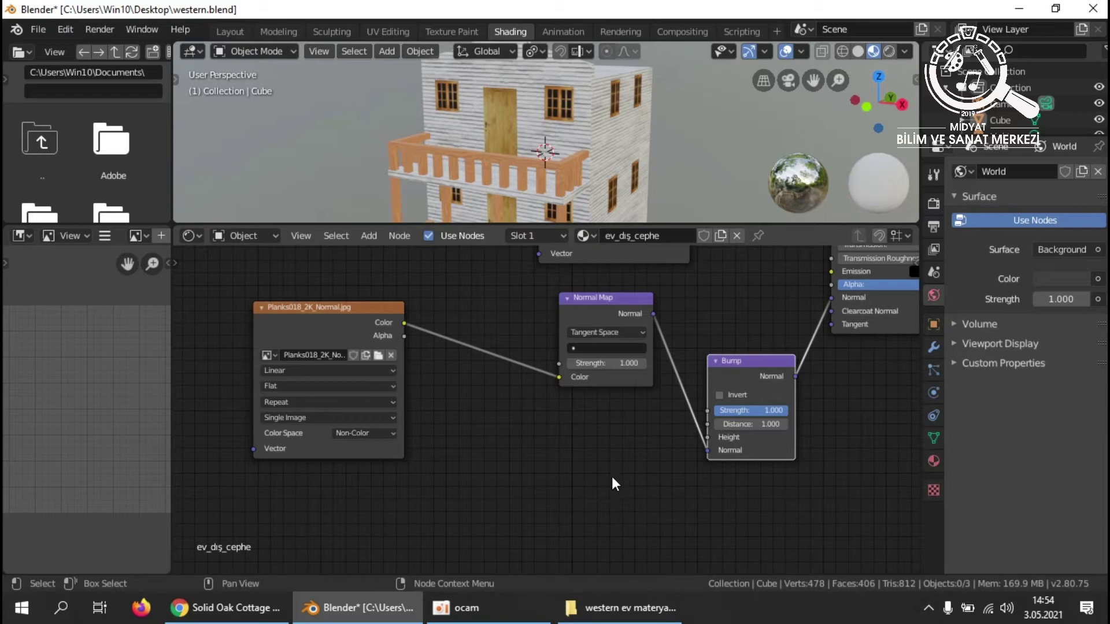
Add another Image Texture node and place it below the Normal Map node.
key("shift+a")
mouse_move(607, 442)
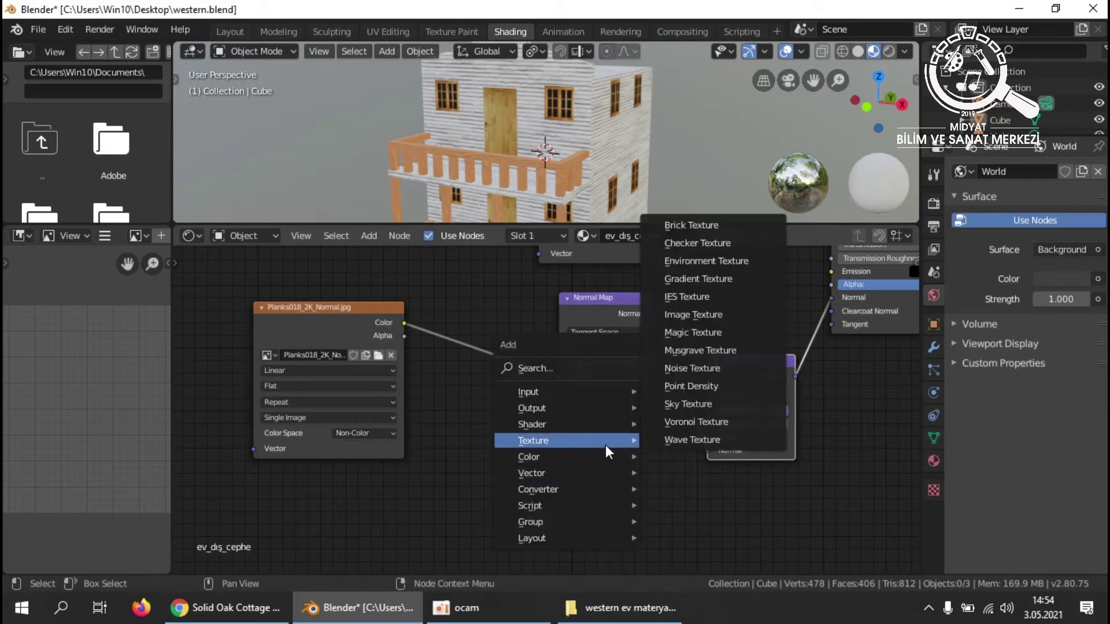
left_click(702, 315)
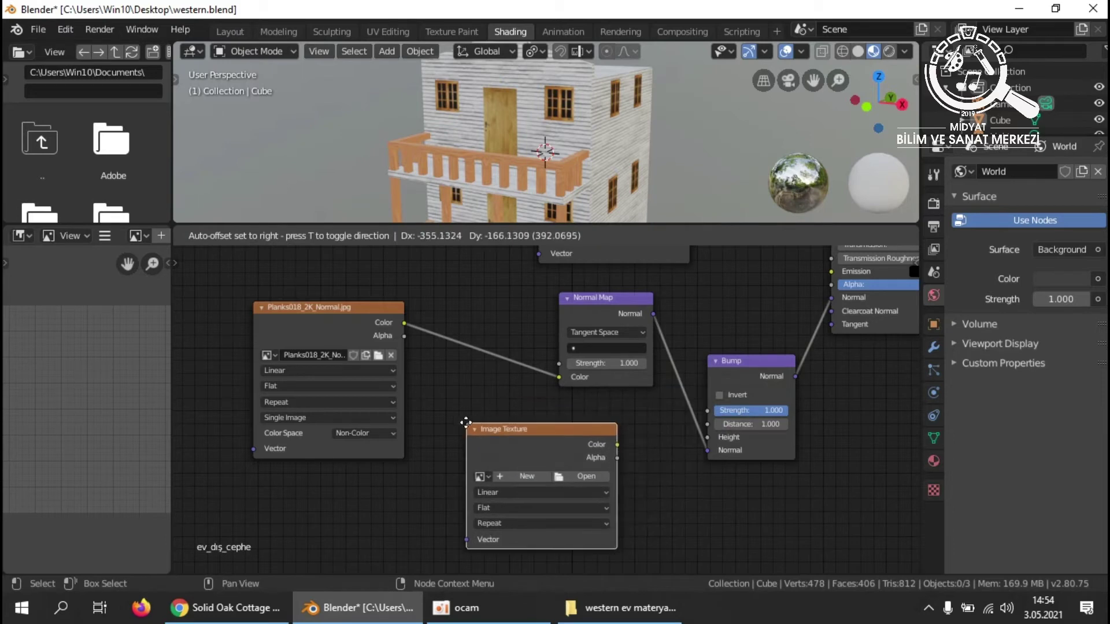
left_click(469, 429)
Load Planks018_2K_Displacement.jpg from the western ev materyalleri folder into the Image Texture node below the Normal Map.
left_click(571, 475)
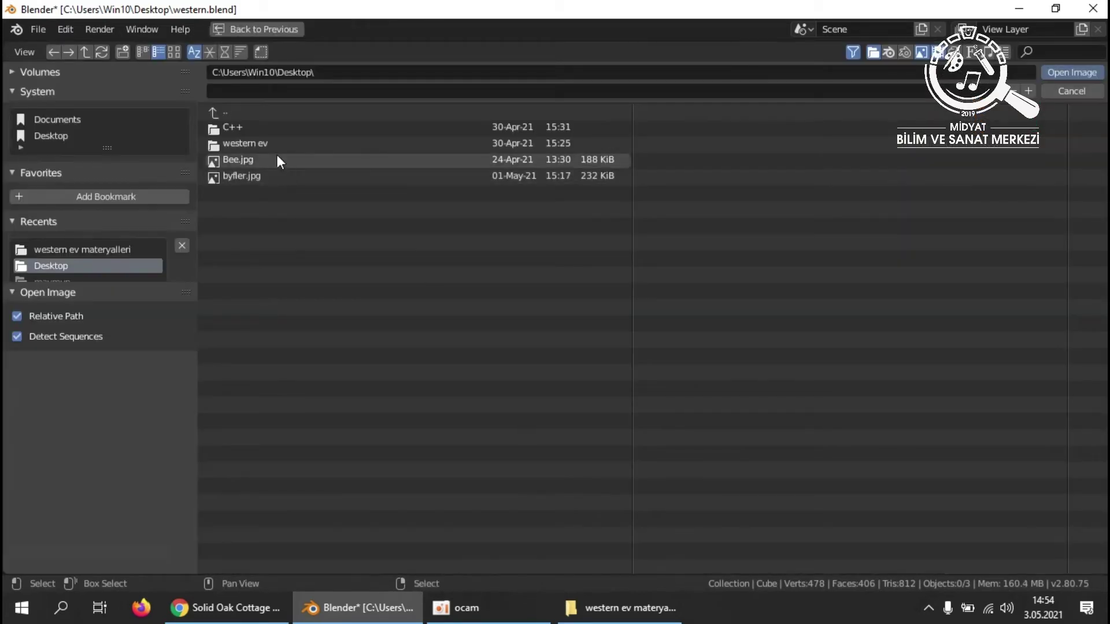
double_click(263, 143)
double_click(256, 126)
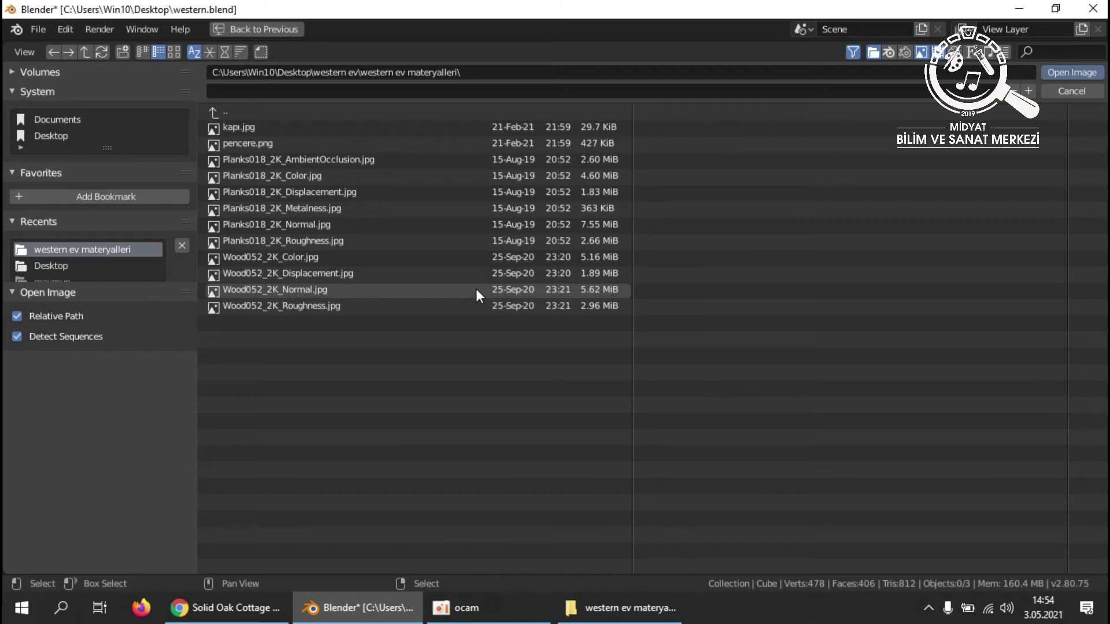
left_click(286, 195)
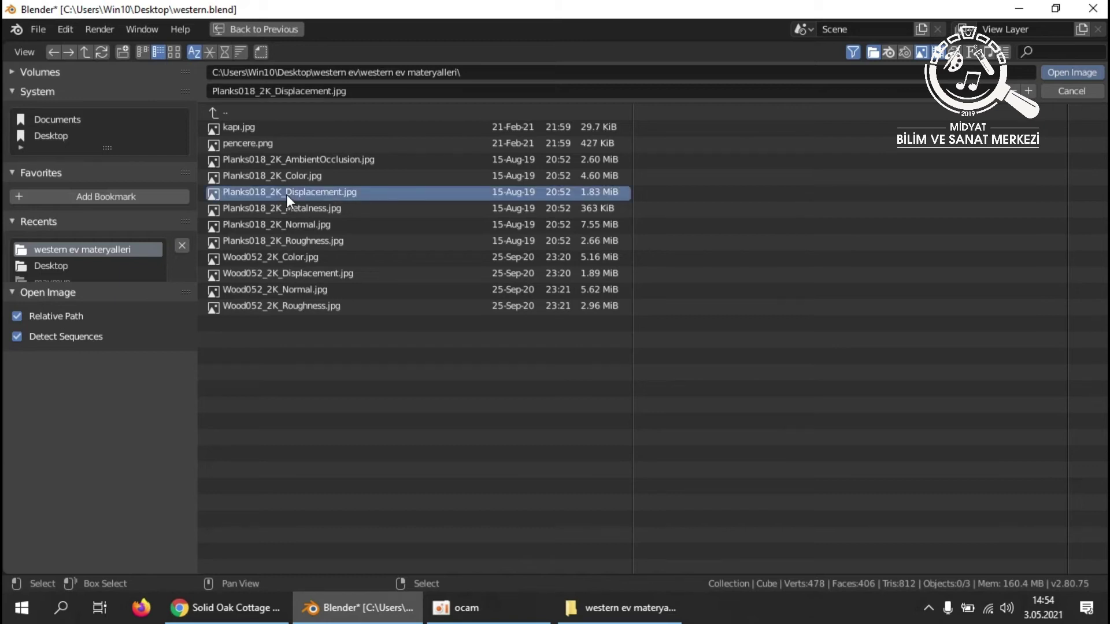
left_click(1067, 72)
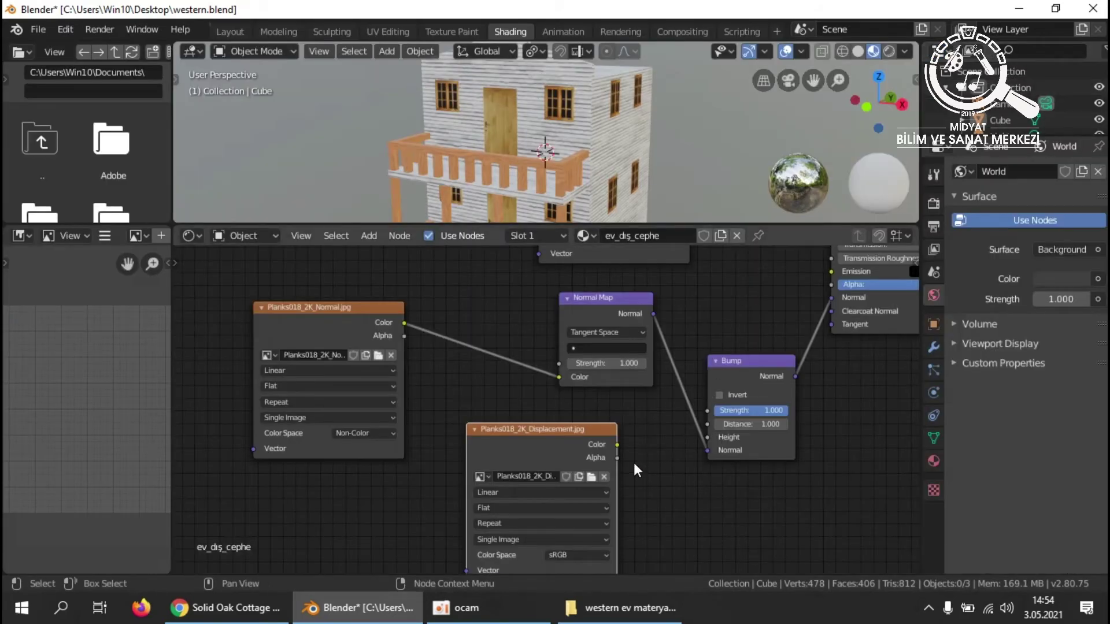
scroll(637, 516, "down", 1)
scroll(620, 451, "up", 2)
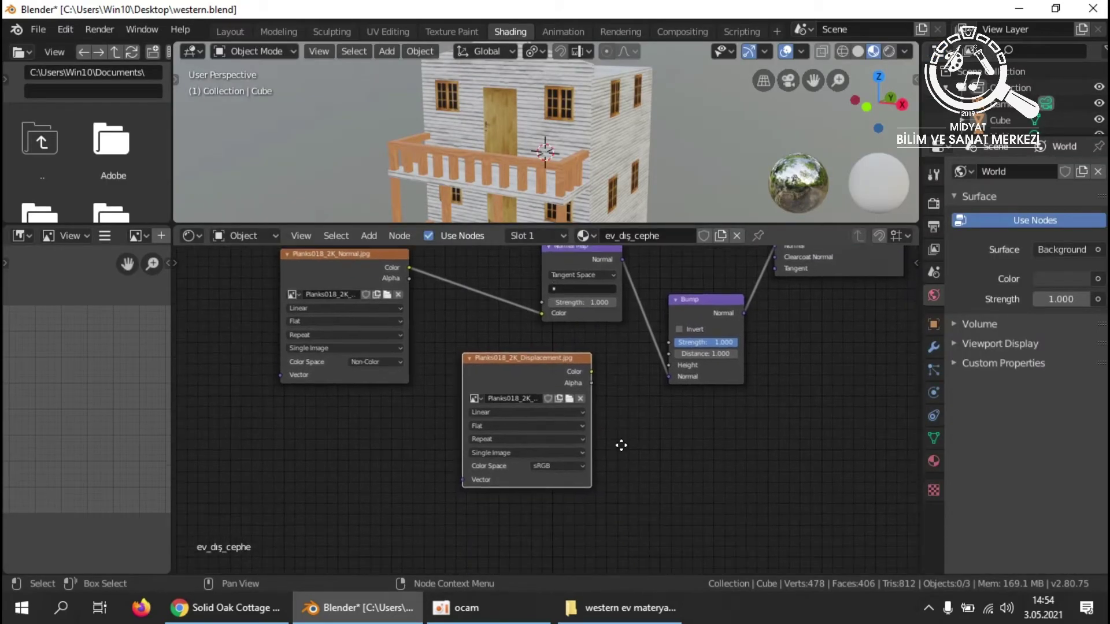
Set the Planks018_2K_Displacement.jpg texture's color space to Non-Color and connect its Color output to the Bump node's Height input.
left_click(586, 492)
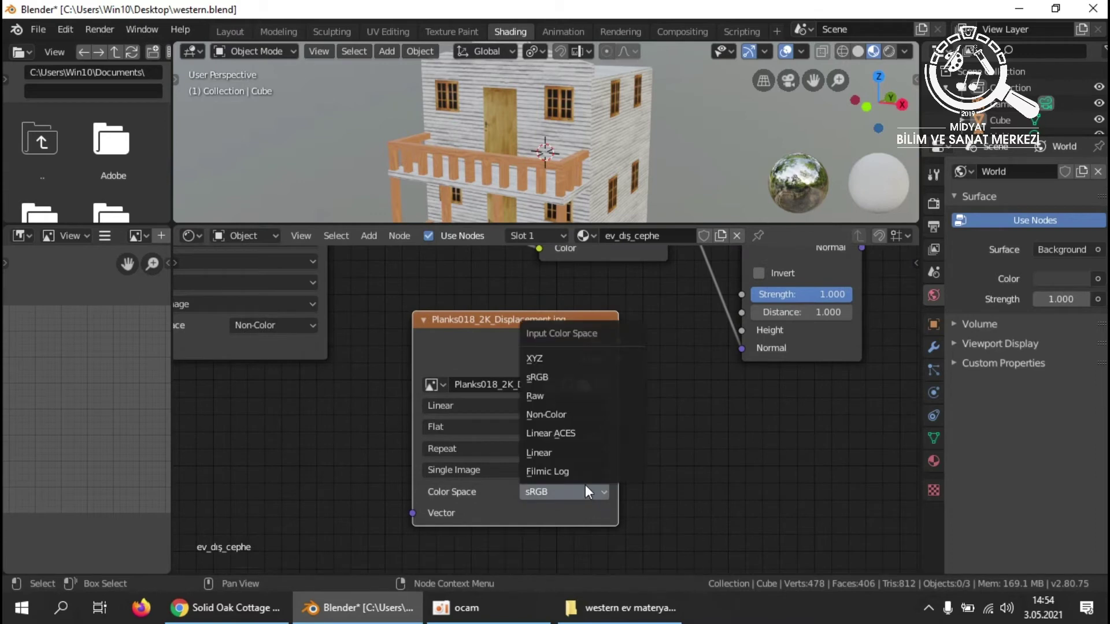
left_click(562, 415)
scroll(665, 474, "down", 2)
middle_click_drag(685, 465, 621, 471)
scroll(556, 473, "down", 2)
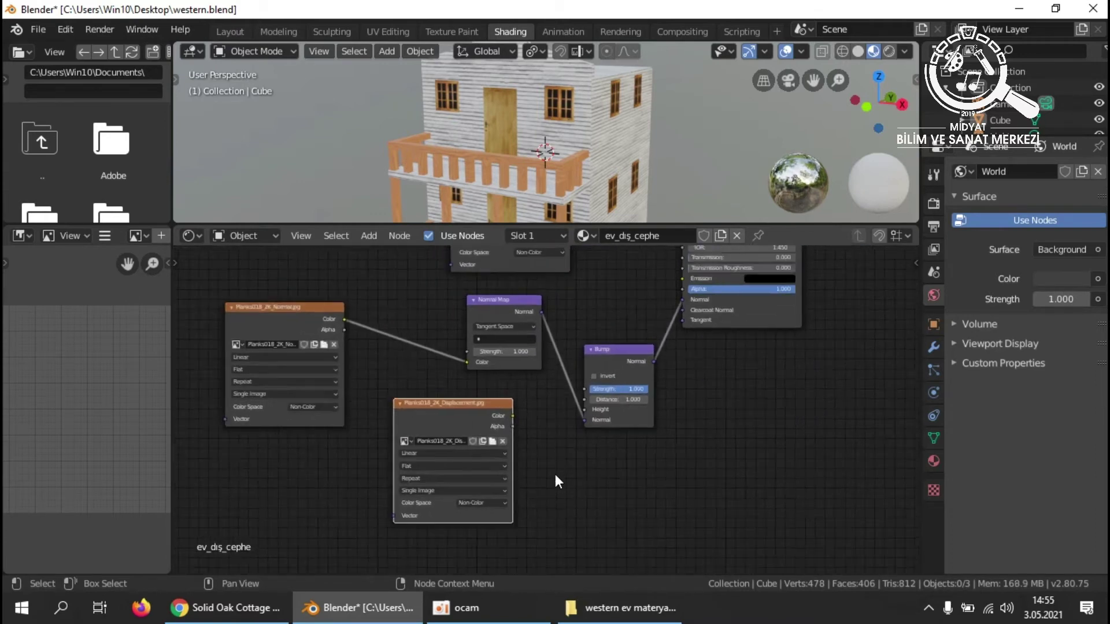
scroll(529, 445, "up", 3)
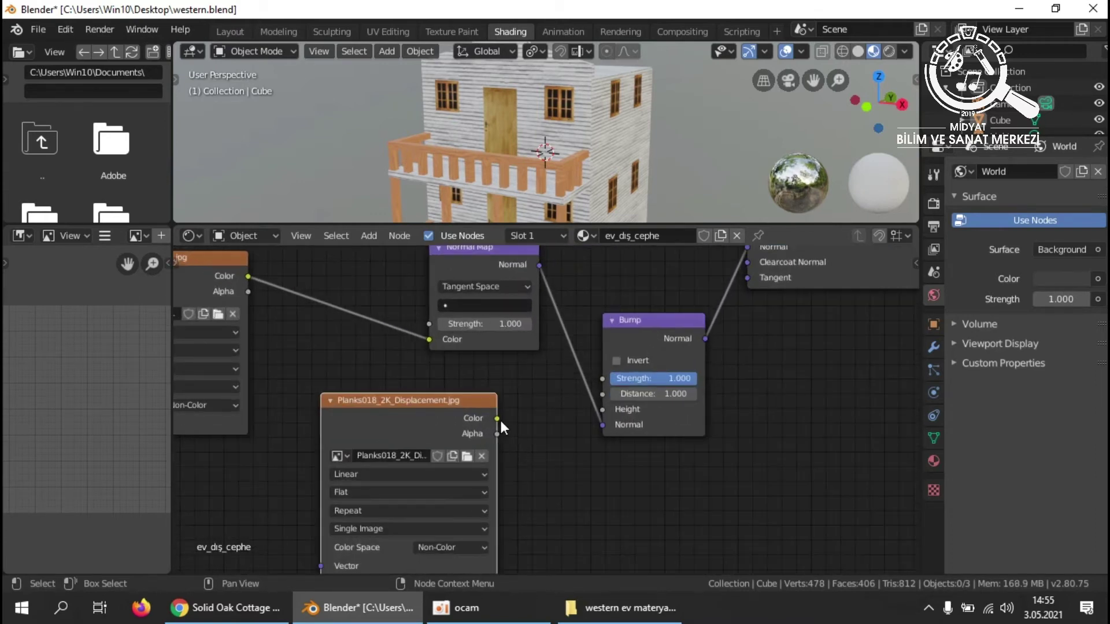
left_click_drag(498, 418, 607, 416)
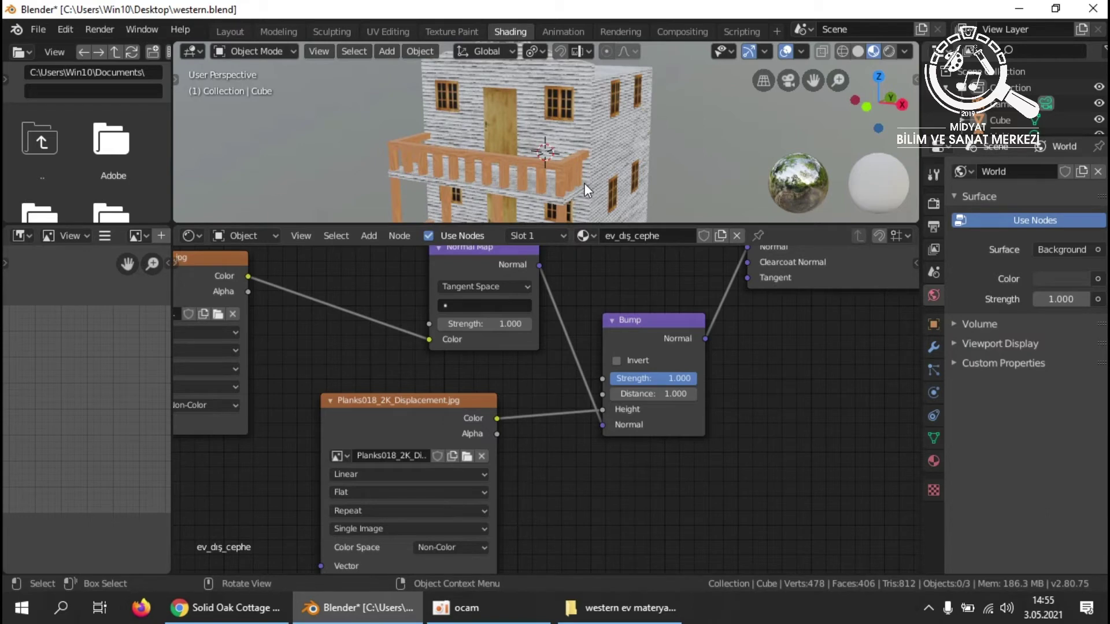
Lower the Bump node's Strength to 0.192, judging the plank relief on an enlarged close-up of the house wall.
scroll(640, 408, "up", 3)
middle_click_drag(608, 346, 532, 399)
left_click_drag(692, 426, 631, 427)
scroll(625, 168, "up", 5)
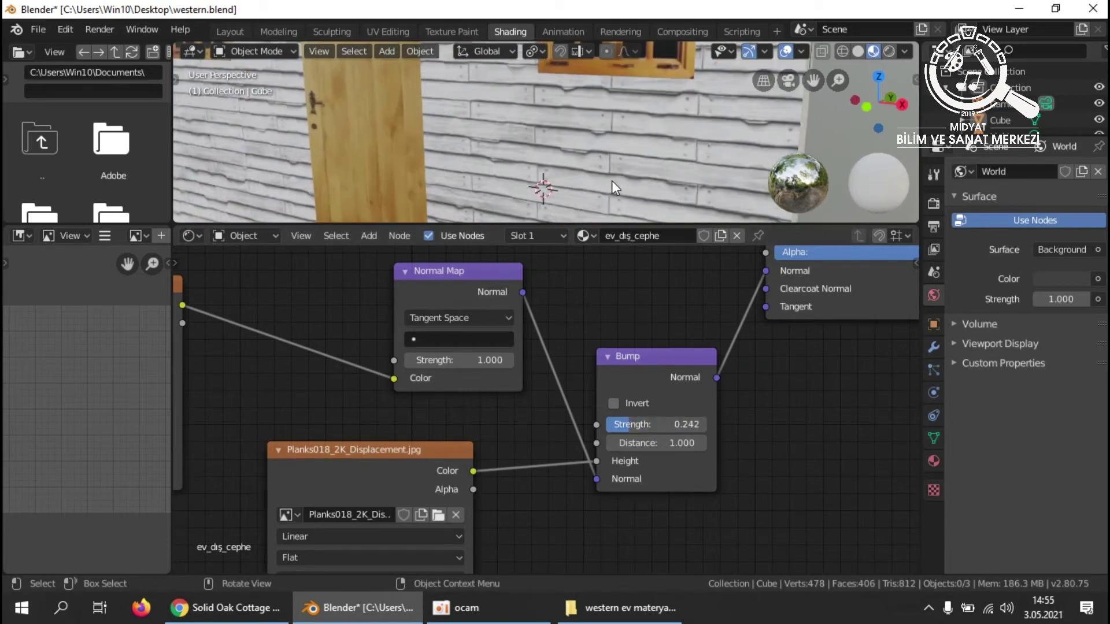
scroll(611, 181, "up", 3)
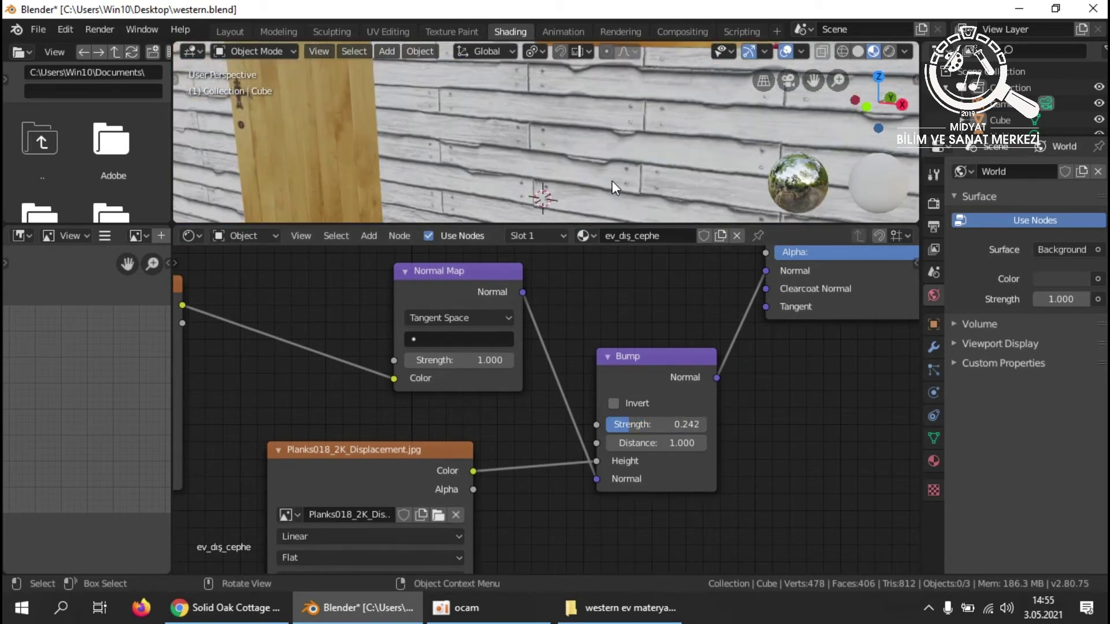
scroll(612, 180, "down", 2)
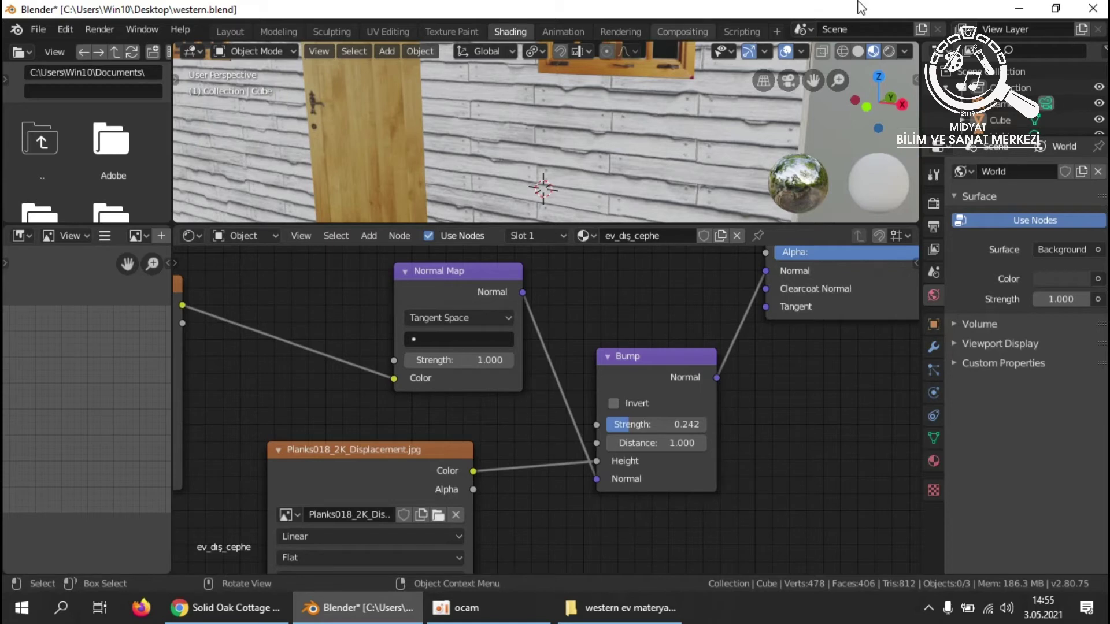
scroll(614, 185, "down", 6)
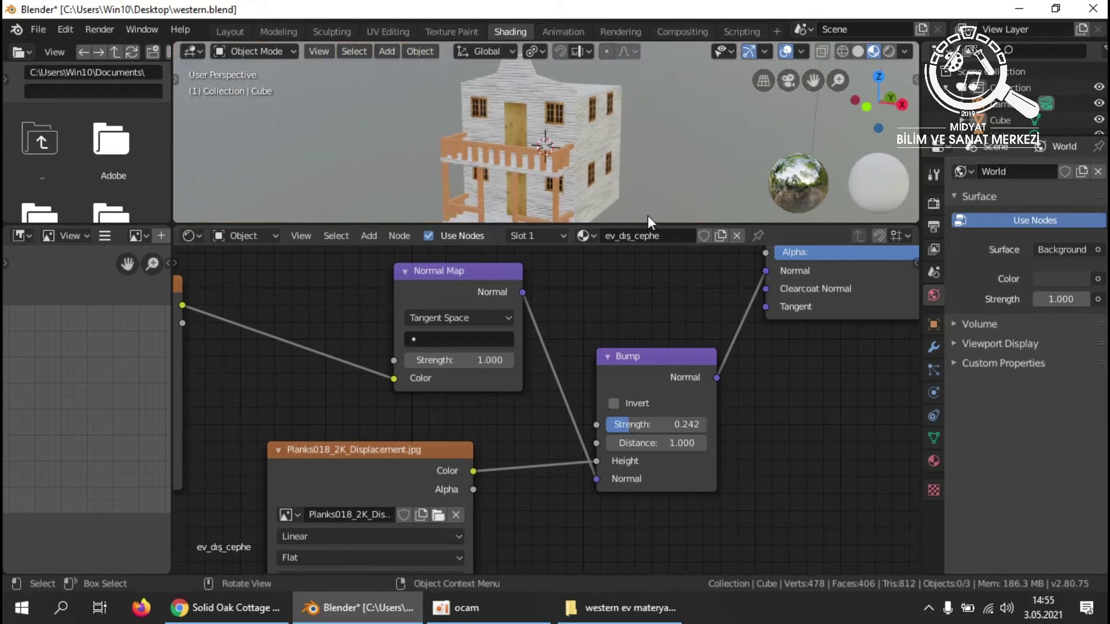
left_click_drag(650, 224, 650, 327)
scroll(612, 237, "up", 5)
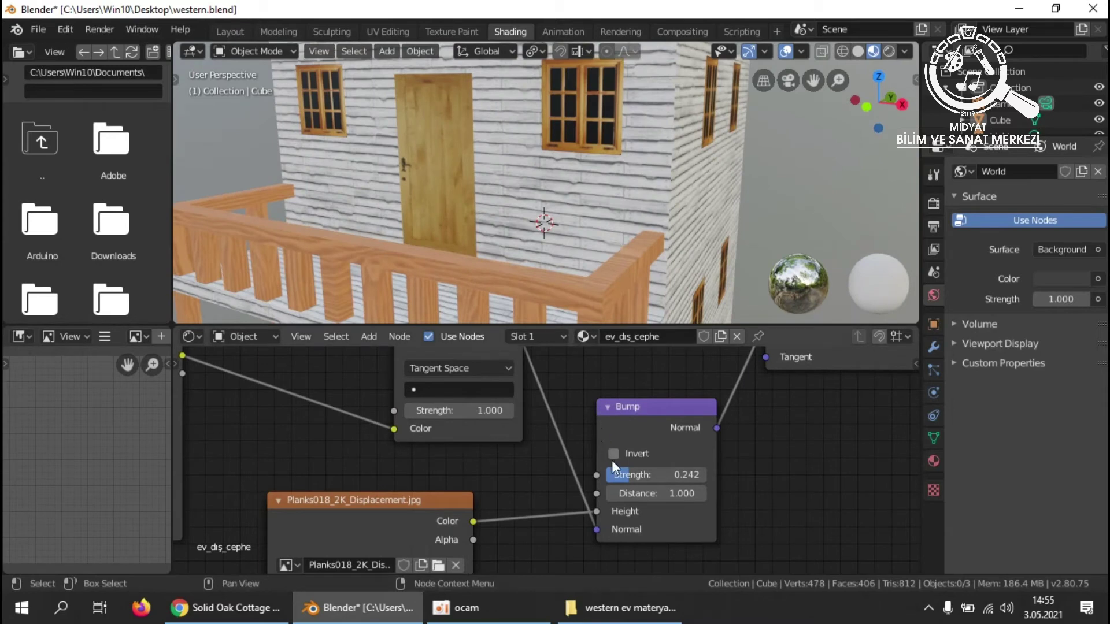
left_click_drag(656, 474, 633, 475)
scroll(601, 374, "down", 3)
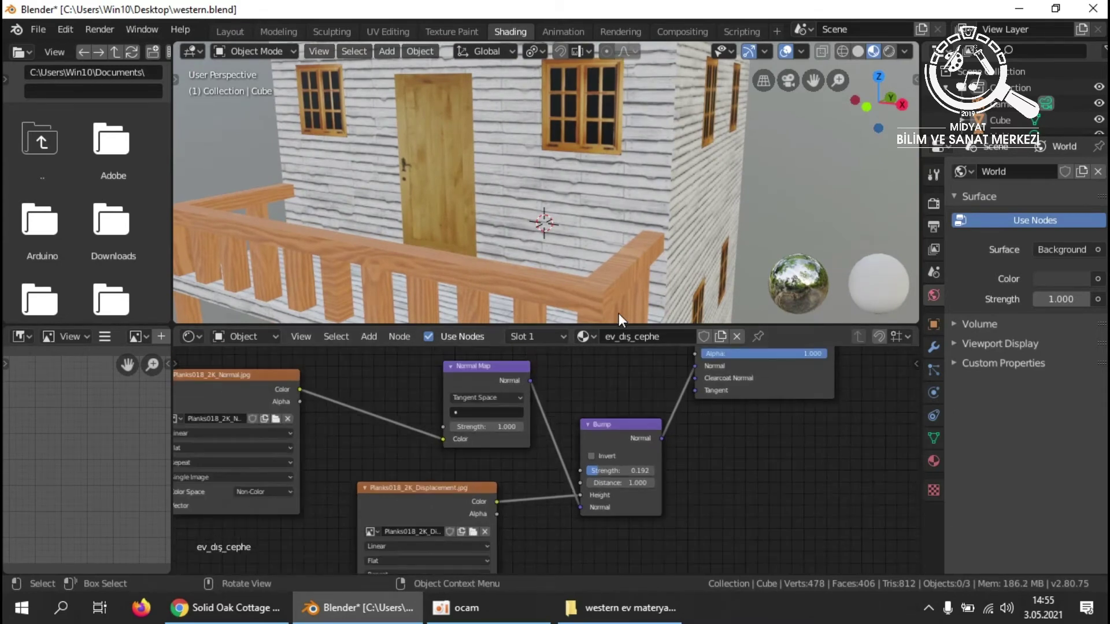
Enlarge the node editor and move the AmbientOcclusion, Metalness and Roughness texture nodes farther away from the Principled BSDF to make room.
left_click_drag(616, 326, 643, 164)
scroll(566, 316, "down", 4)
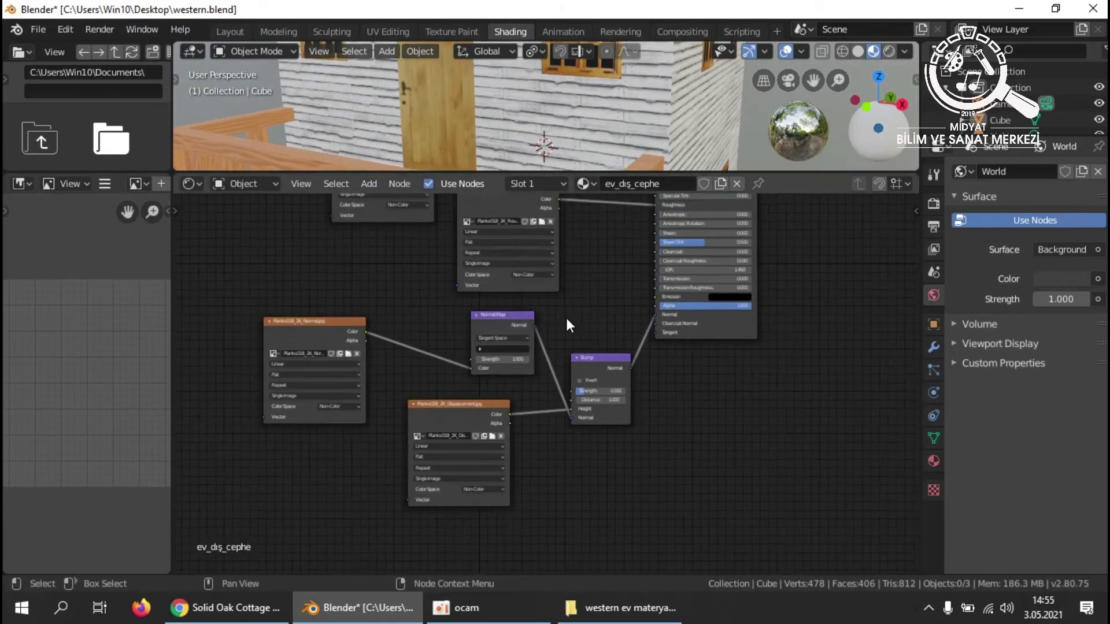
scroll(570, 352, "up", 4)
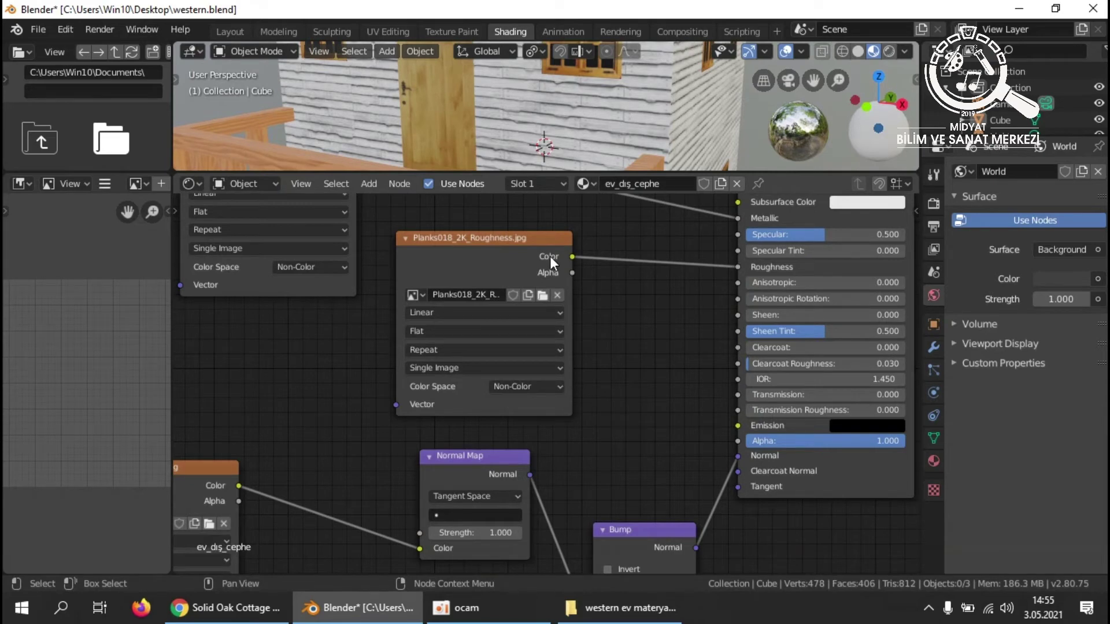
scroll(382, 274, "down", 5)
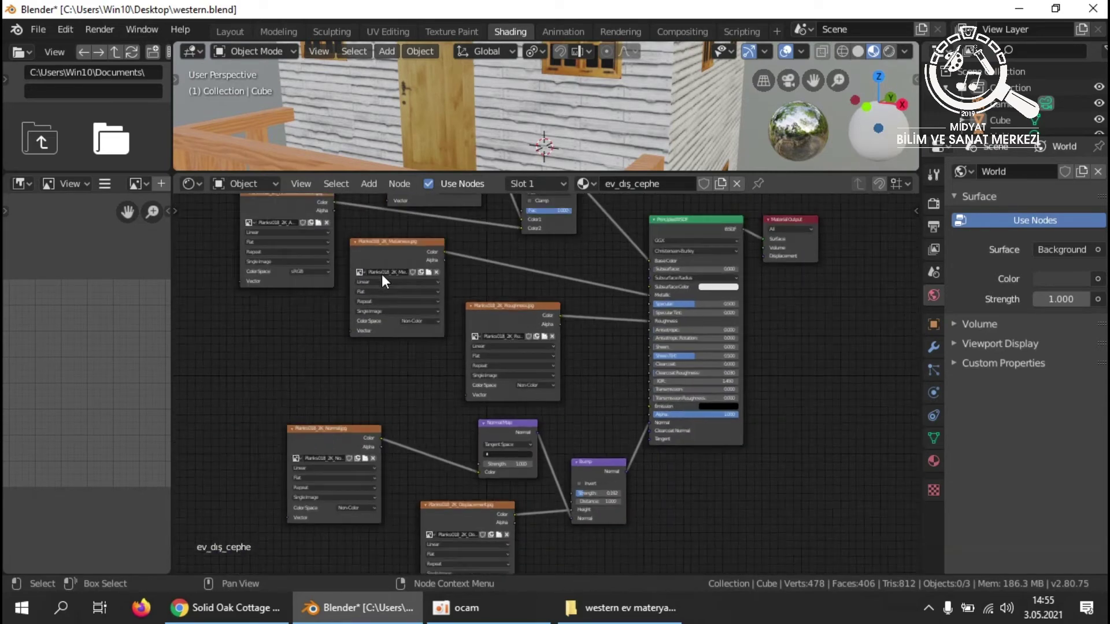
left_click_drag(366, 245, 282, 229)
left_click_drag(449, 283, 379, 272)
left_click_drag(501, 328, 445, 317)
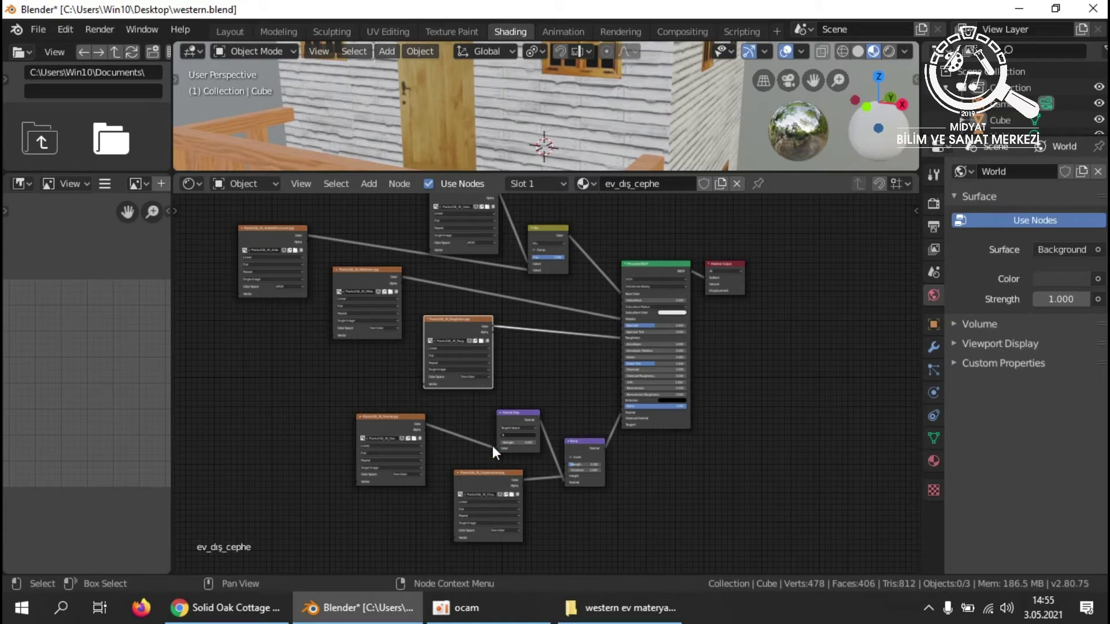
Add a ColorRamp node and insert it into the link between the Roughness texture and the Principled BSDF's Roughness input.
scroll(543, 382, "up", 4)
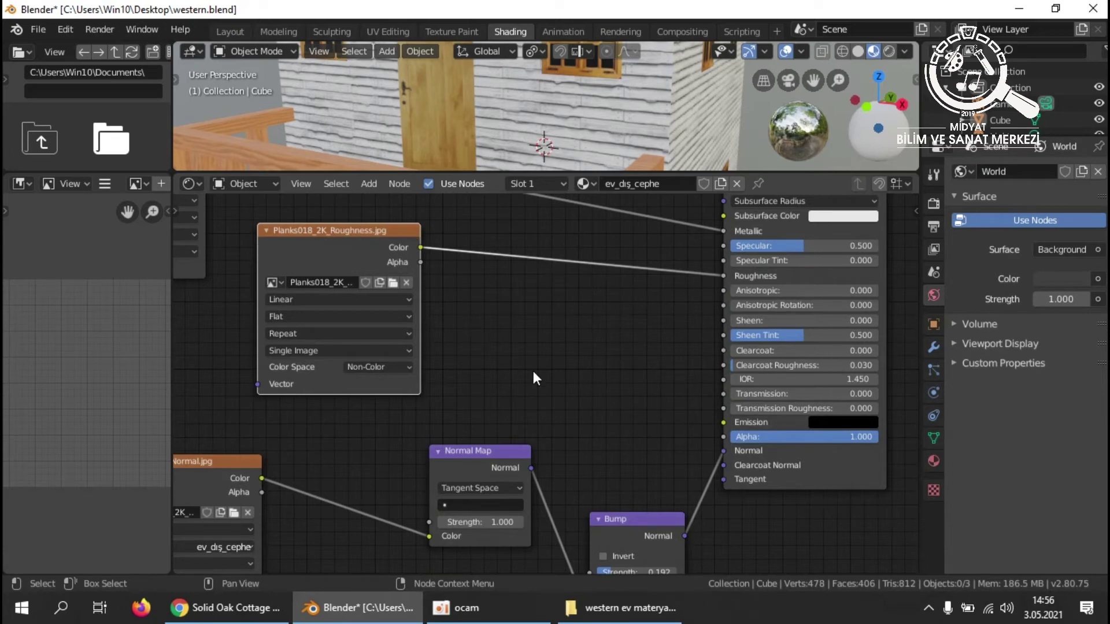
key("shift")
key("shift+a")
mouse_move(484, 303)
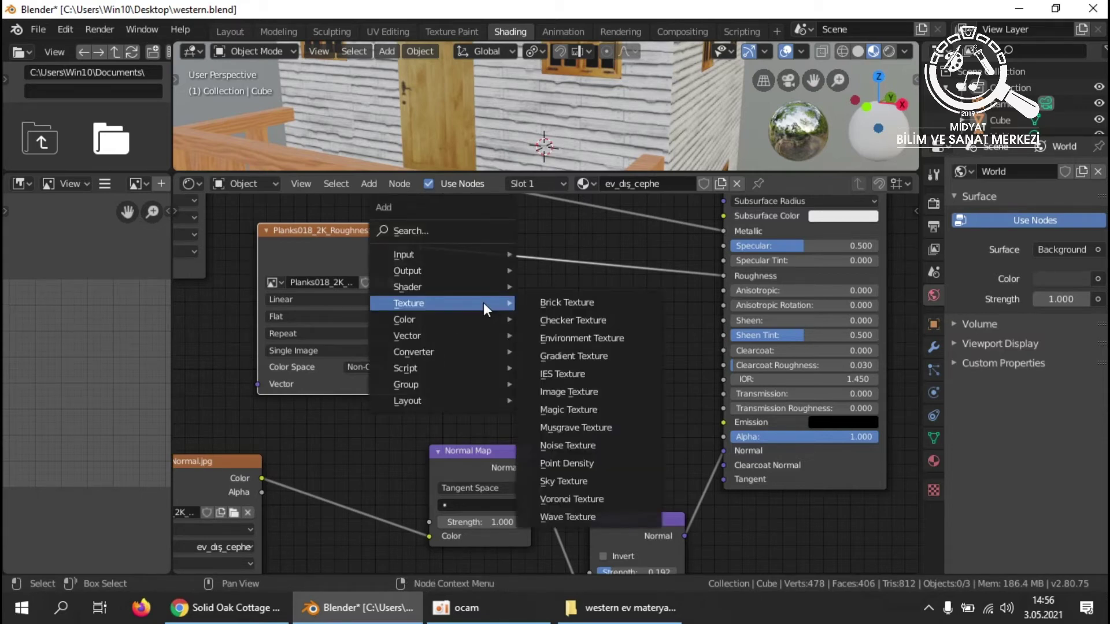
mouse_move(466, 351)
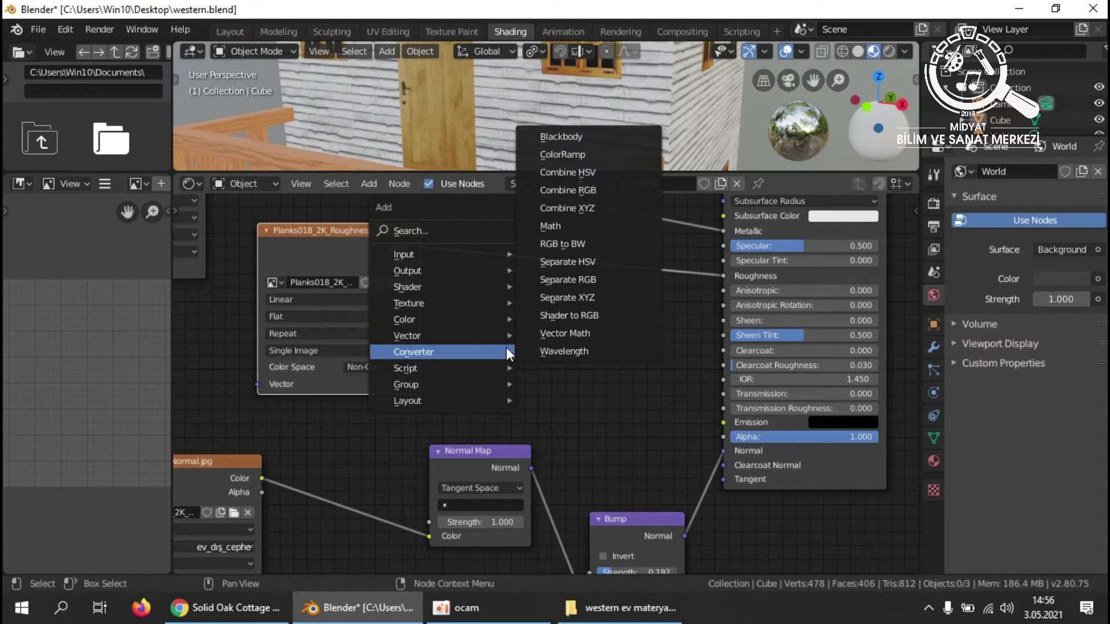
left_click(592, 156)
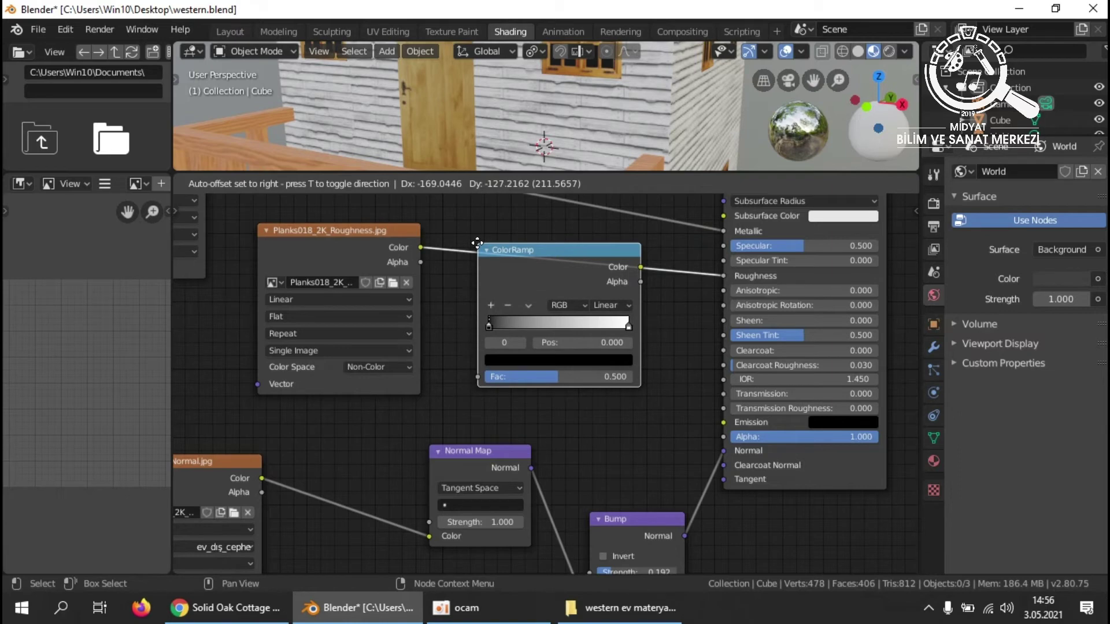
left_click(478, 244)
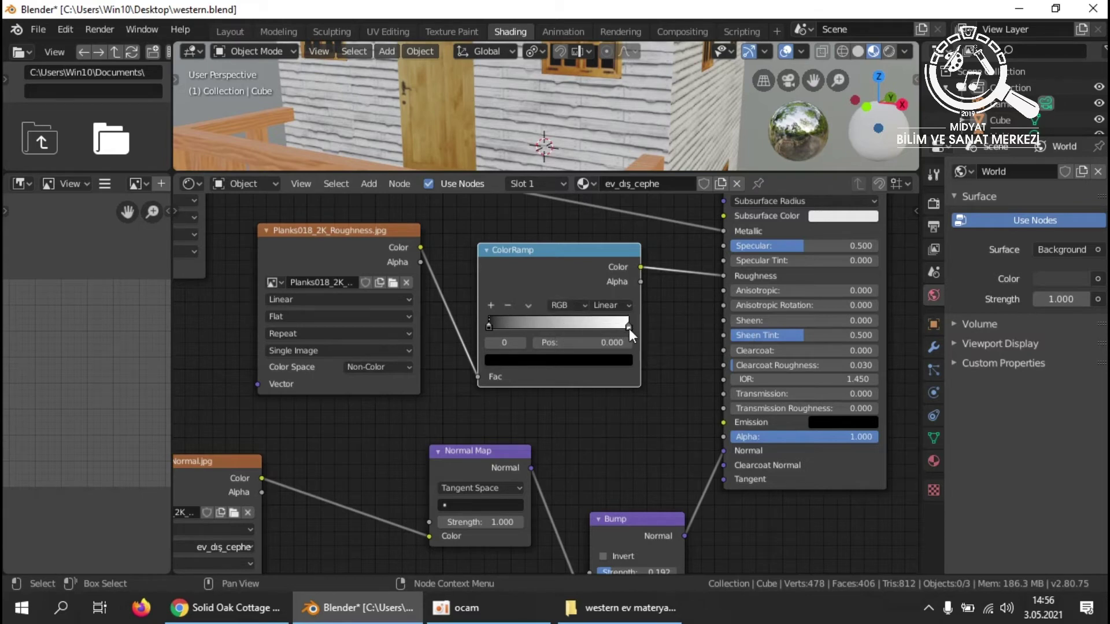
Move the ColorRamp's white stop to position 0.386 and enlarge the 3D viewport to inspect the wall planks.
mouse_move(629, 328)
left_mouse_down()
mouse_move(517, 321)
mouse_move(643, 338)
left_mouse_up()
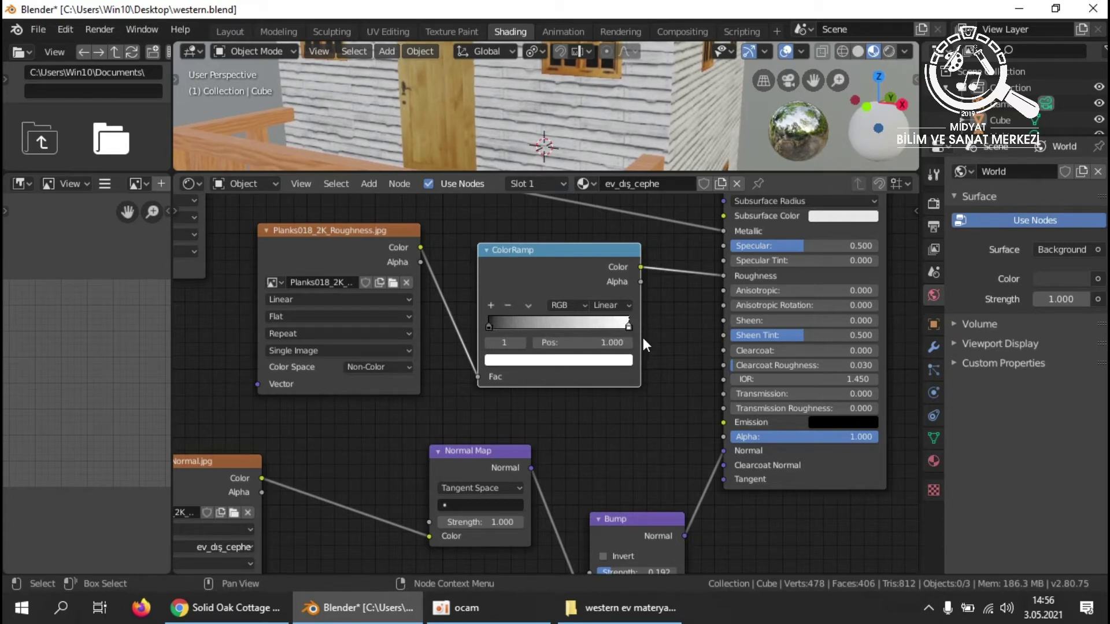
mouse_move(491, 327)
left_mouse_down()
mouse_move(608, 331)
mouse_move(484, 320)
left_mouse_up()
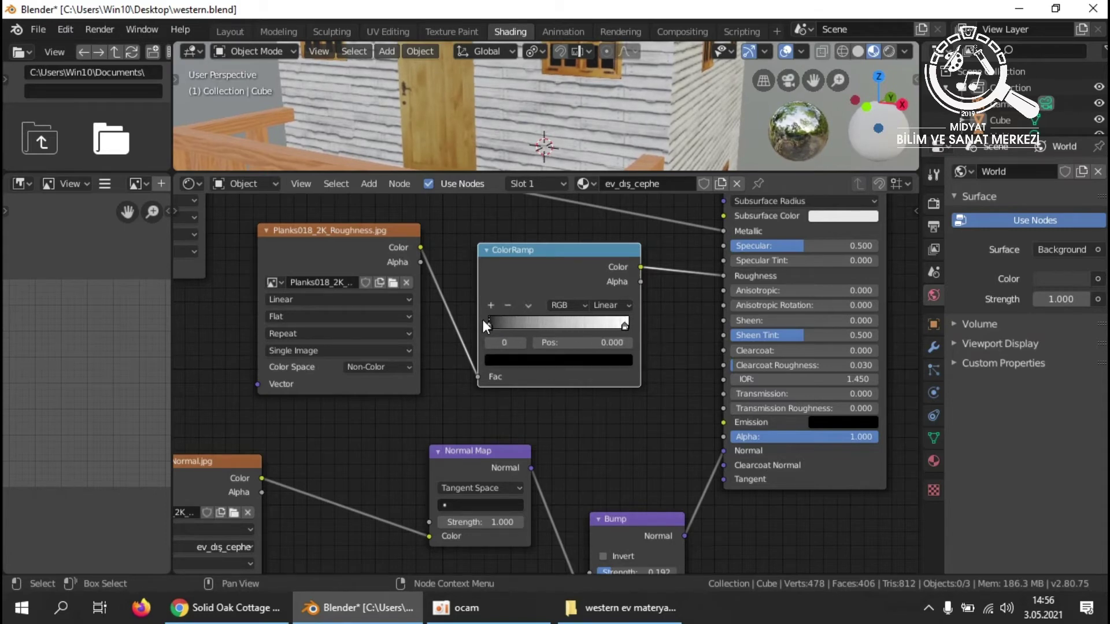
left_click_drag(627, 324, 543, 323)
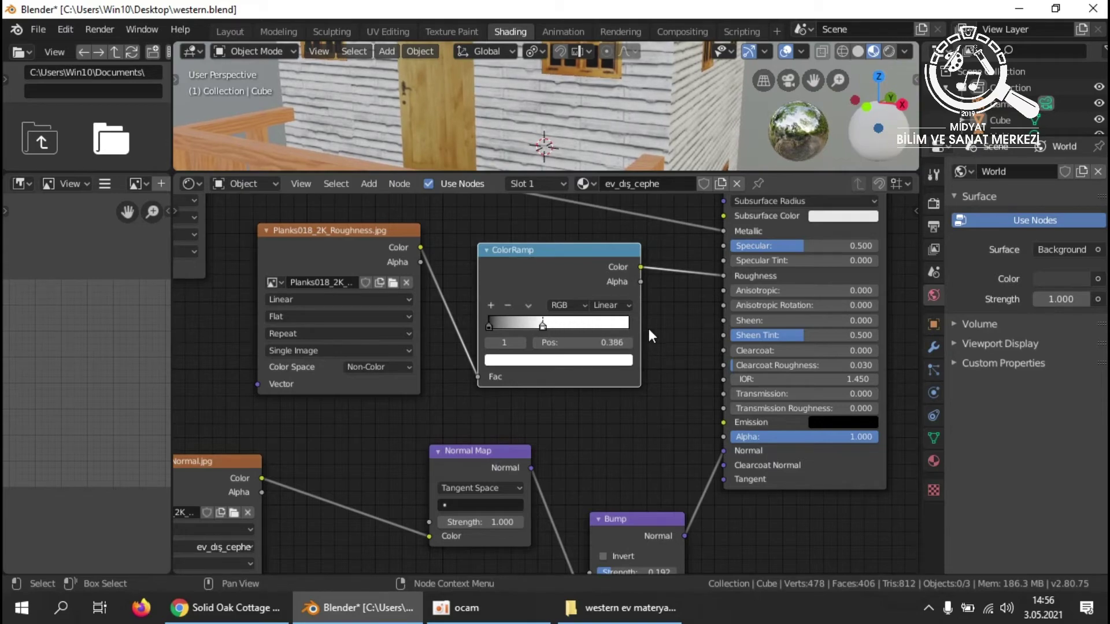
scroll(650, 331, "down", 6)
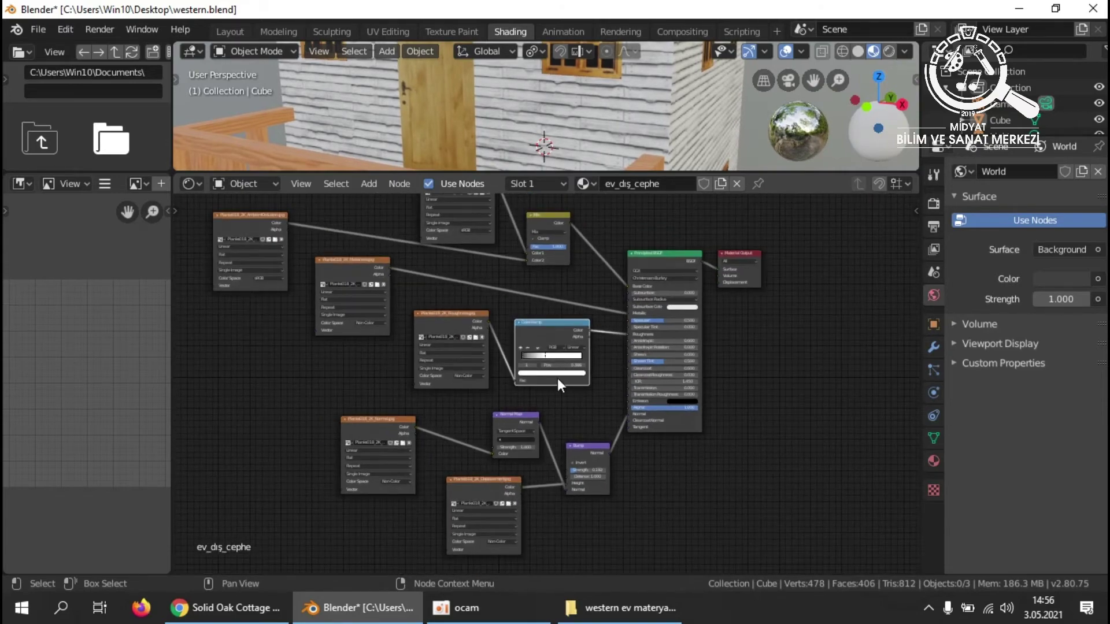
scroll(546, 368, "down", 1)
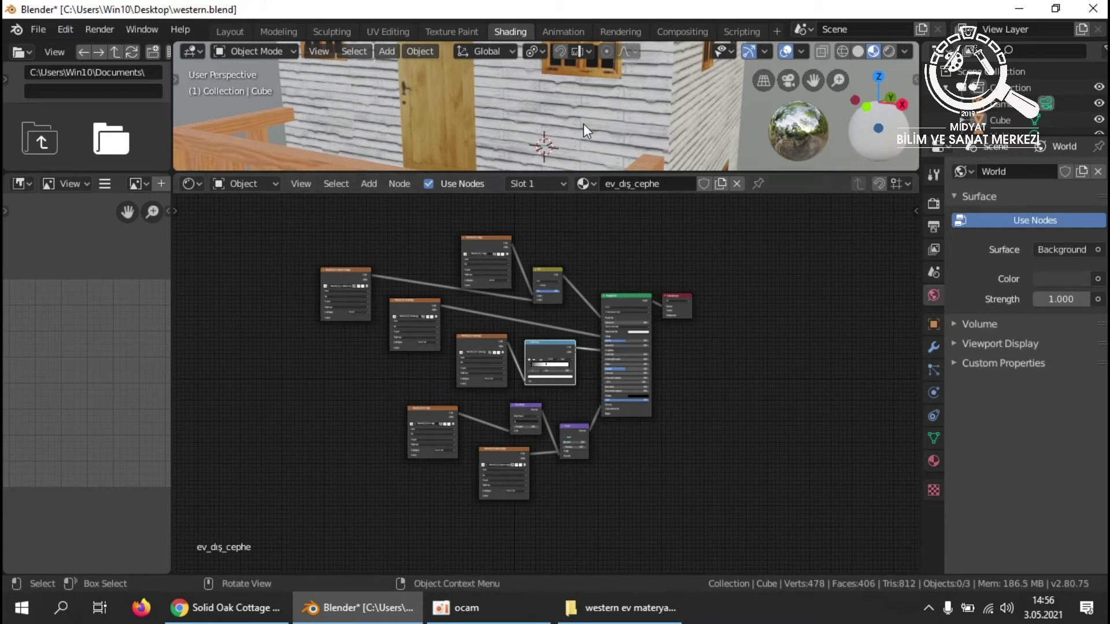
left_click_drag(657, 172, 633, 277)
scroll(602, 200, "up", 3)
scroll(601, 202, "down", 5)
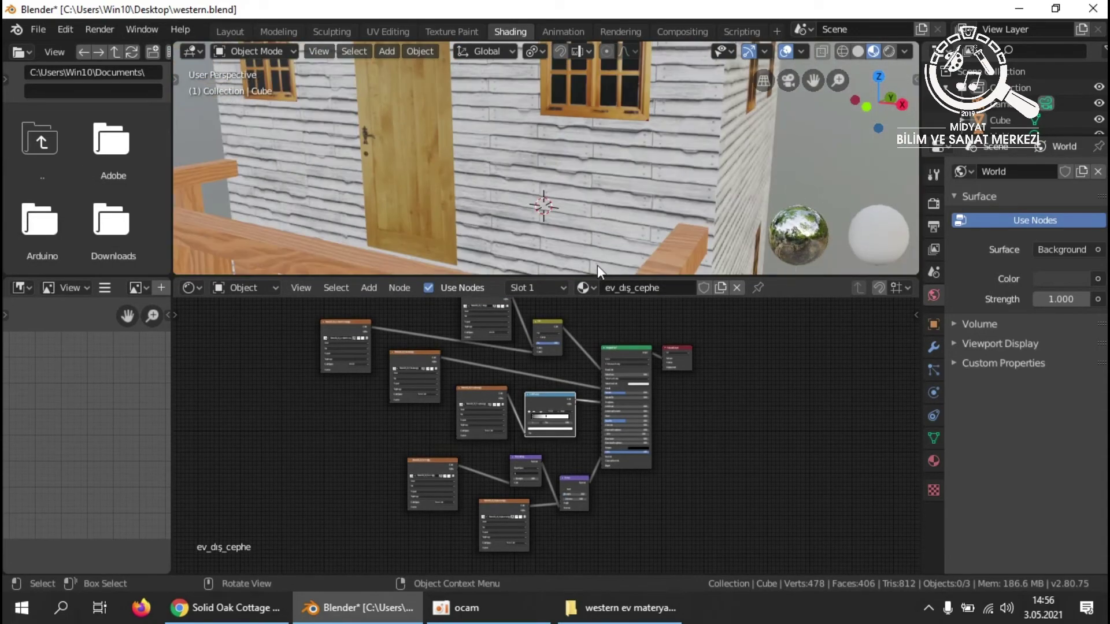
Reconnect the Mix node with AmbientOcclusion in Color1 and Planks018_2K_Color.jpg in Color2, and move the Color texture node farther from it.
scroll(510, 389, "up", 3)
middle_click_drag(557, 318, 595, 404)
scroll(564, 324, "up", 3)
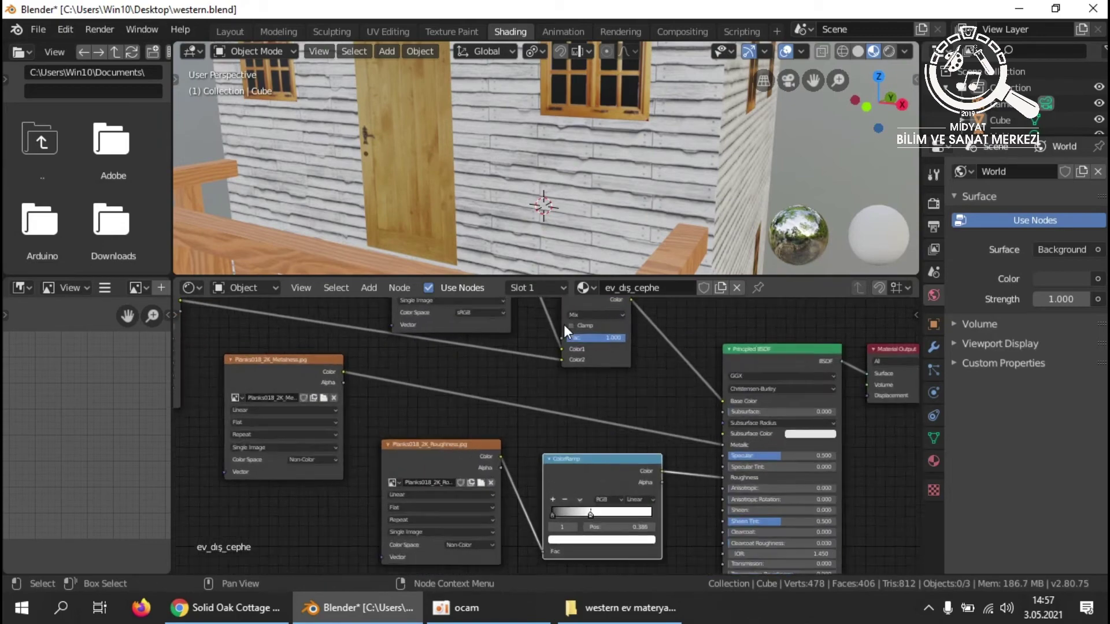
middle_click_drag(520, 362, 666, 439)
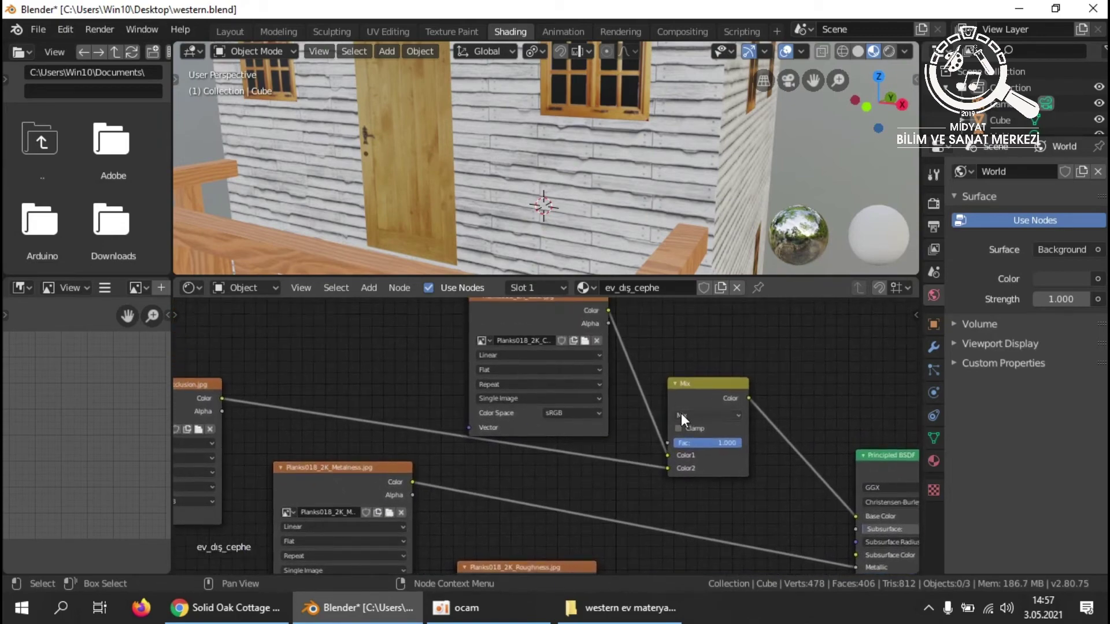
scroll(620, 395, "down", 1)
scroll(620, 396, "up", 1)
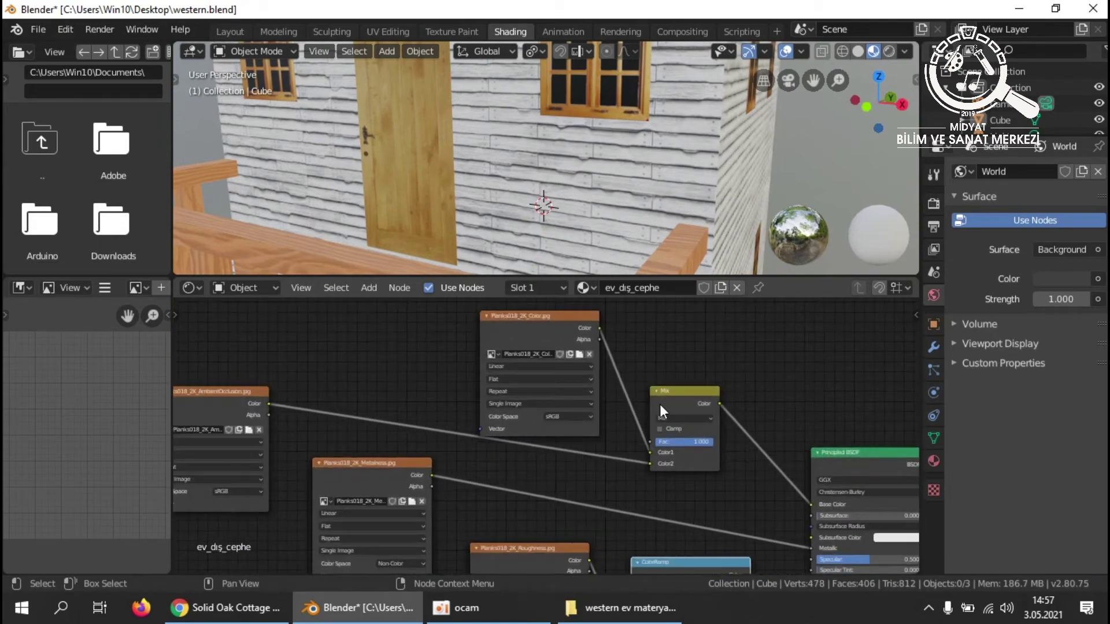
left_click(709, 419)
scroll(653, 427, "up", 2)
mouse_move(713, 459)
left_mouse_down()
mouse_move(679, 466)
mouse_move(709, 480)
mouse_move(709, 462)
left_mouse_up()
middle_click_drag(664, 370, 644, 400)
left_click_drag(607, 307, 680, 522)
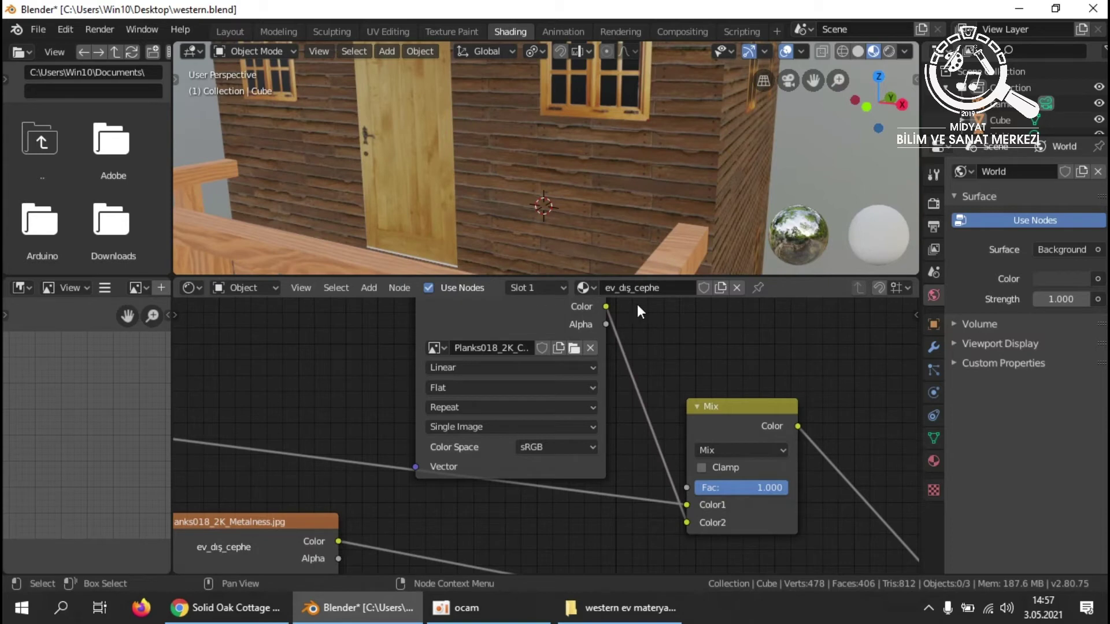
scroll(651, 466, "down", 4)
left_click_drag(550, 378, 471, 336)
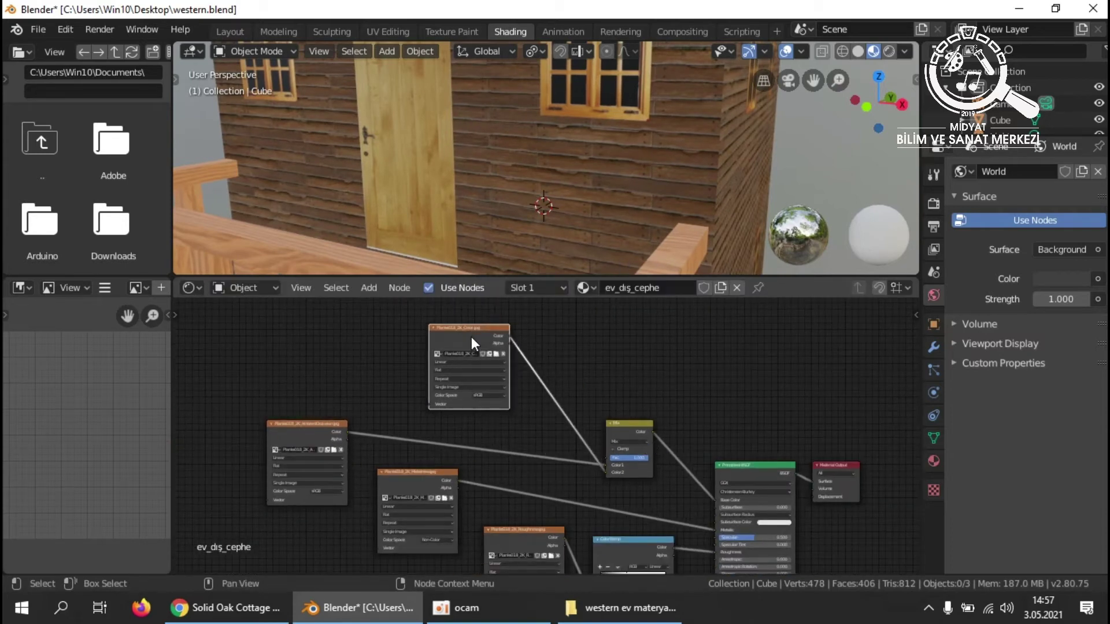
Try the Mix node's Clamp option on the wall material, switch it back off, and look through its blend modes.
scroll(627, 439, "up", 3)
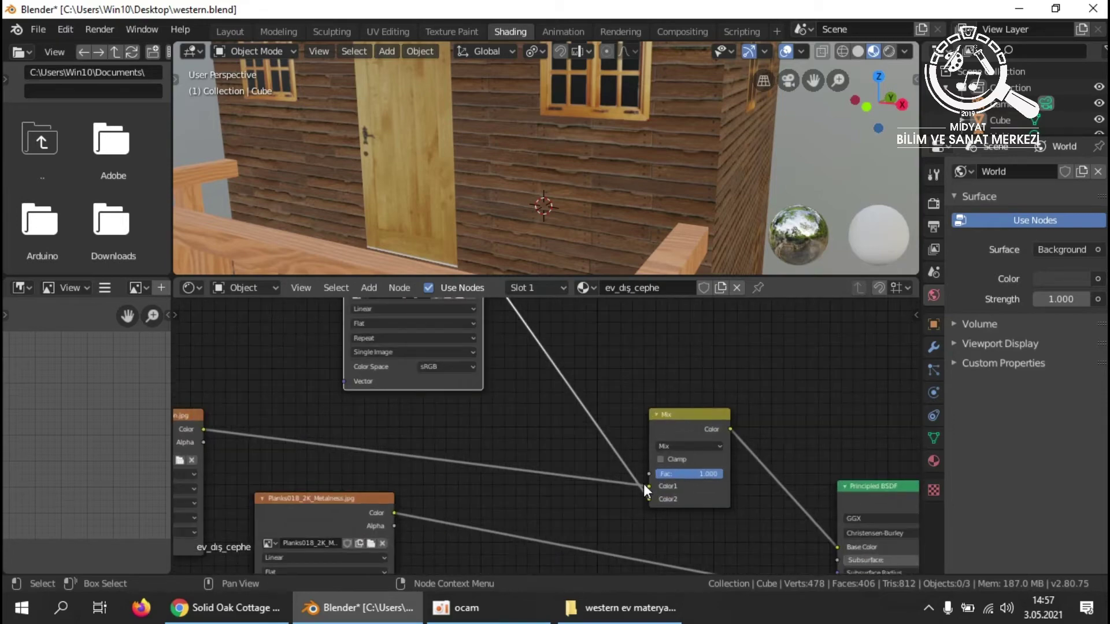
middle_click_drag(715, 512, 682, 483)
left_click(627, 430)
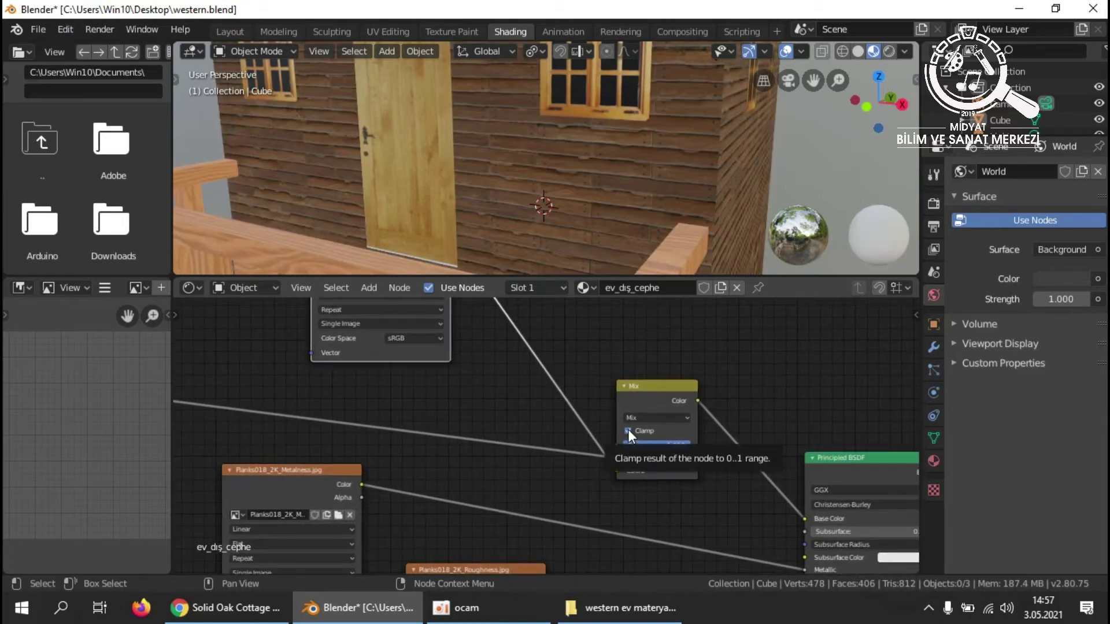
left_click(628, 431)
scroll(488, 452, "down", 2)
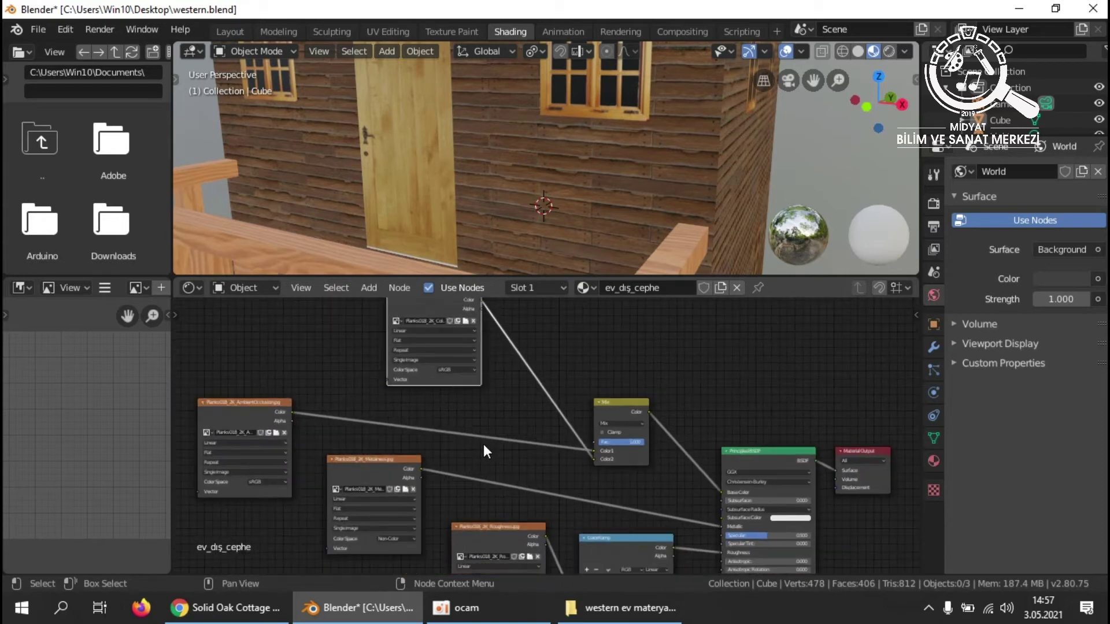
left_click(641, 424)
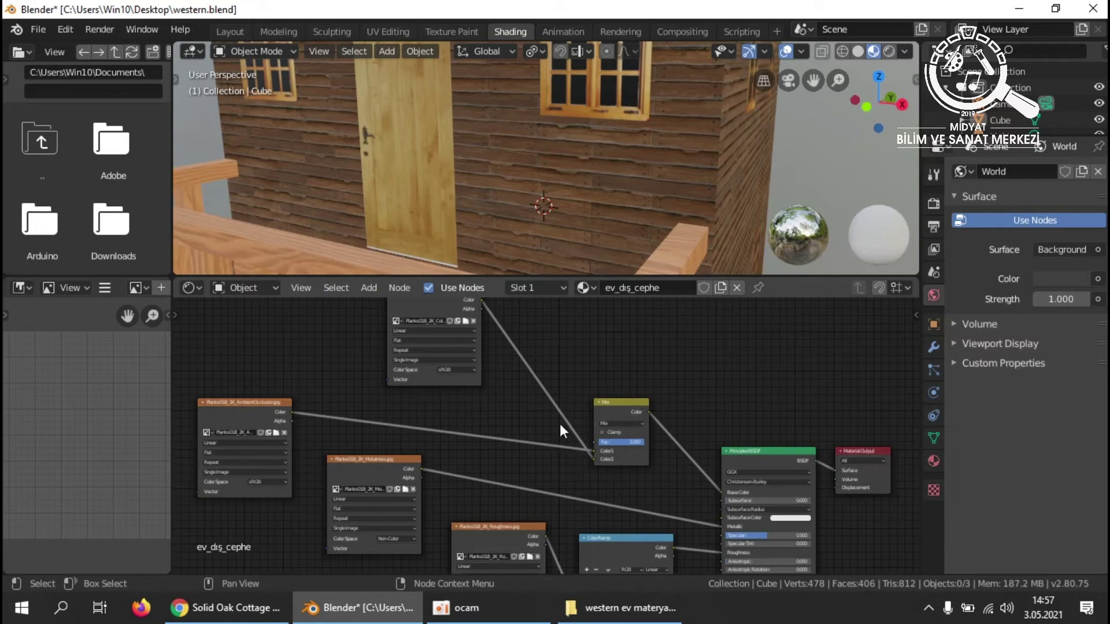
scroll(561, 427, "down", 5)
middle_click_drag(727, 496, 747, 435)
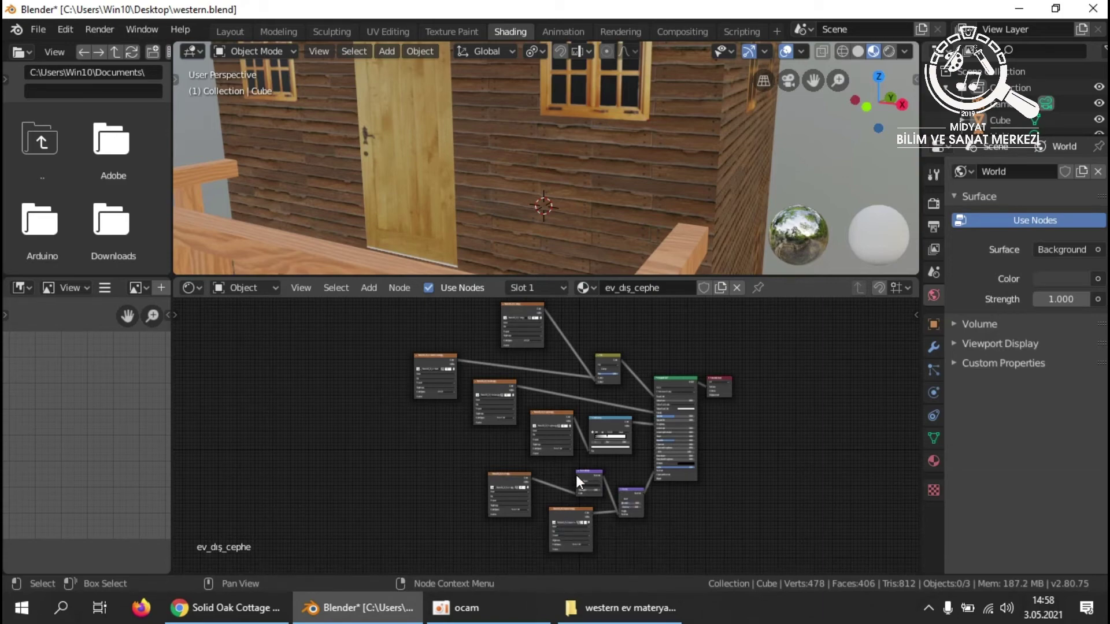
Show the Cube's material properties and switch the node editor to the window material pencere.
scroll(590, 476, "up", 3)
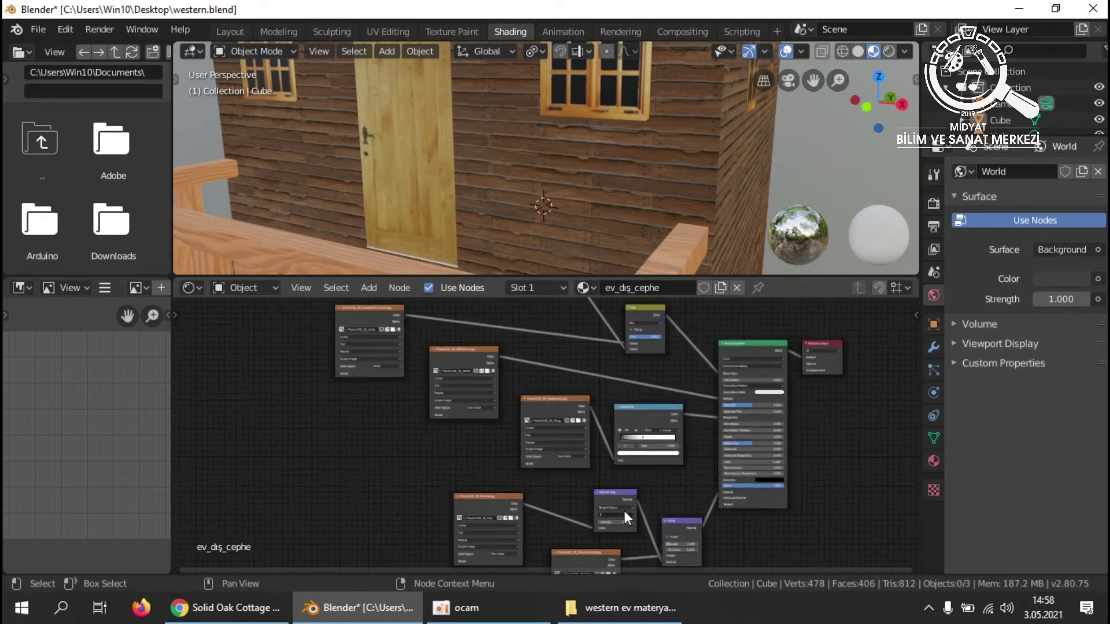
scroll(625, 512, "down", 2)
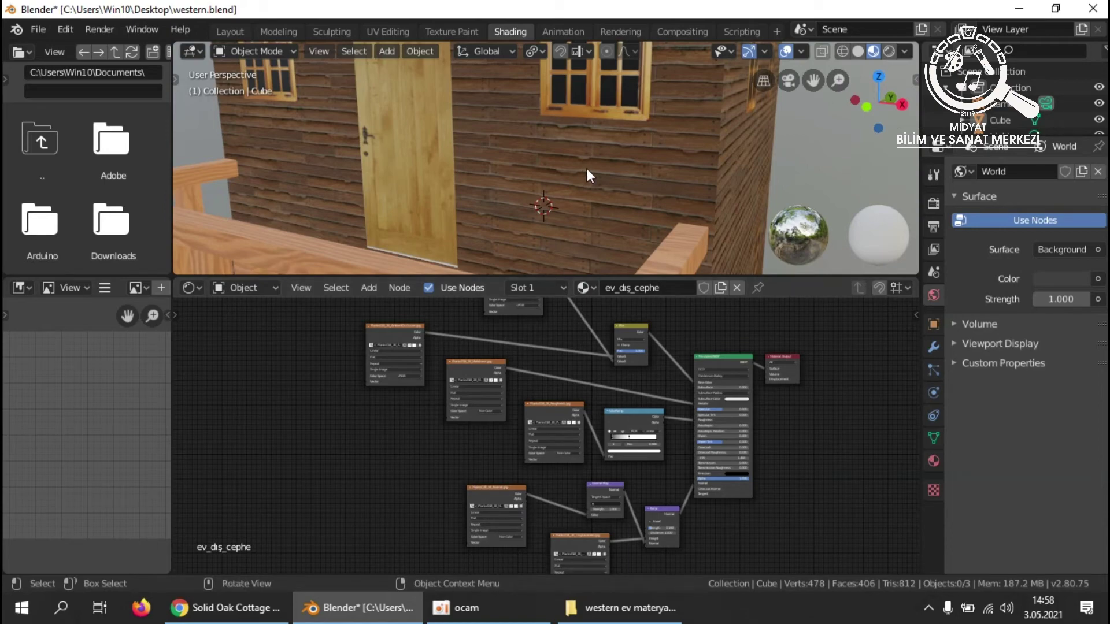
scroll(584, 197, "up", 4)
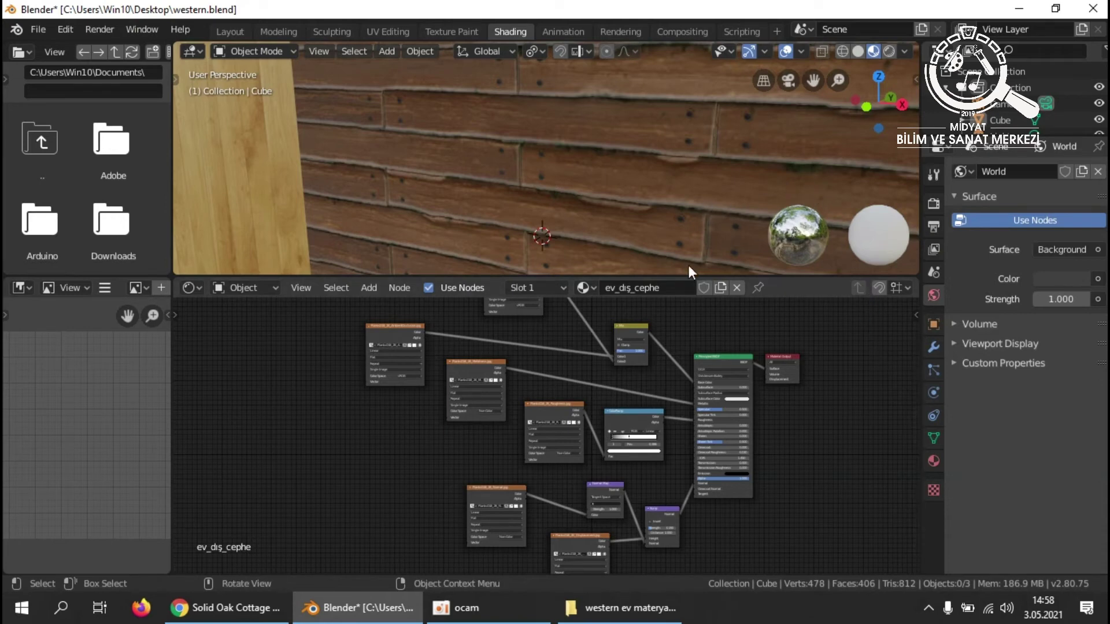
left_click(933, 460)
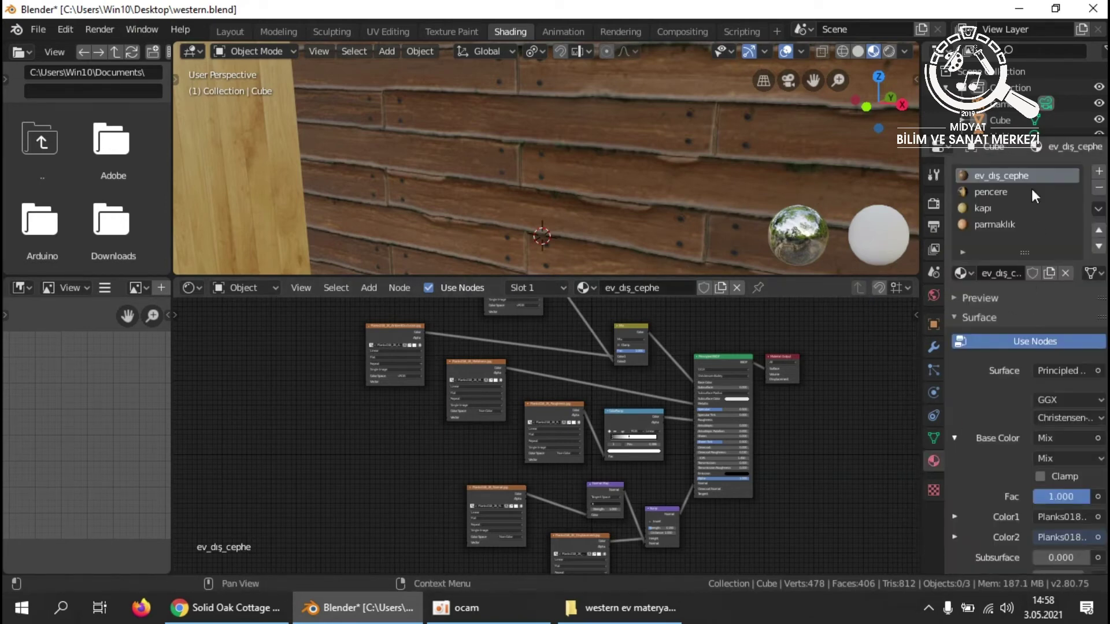
left_click(561, 289)
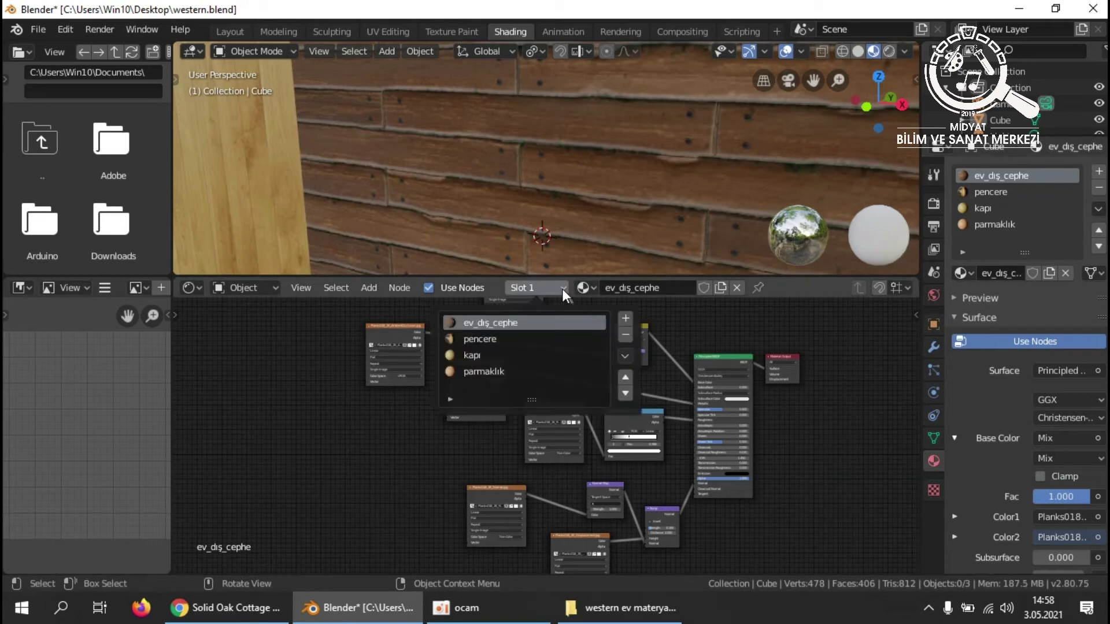
left_click(476, 339)
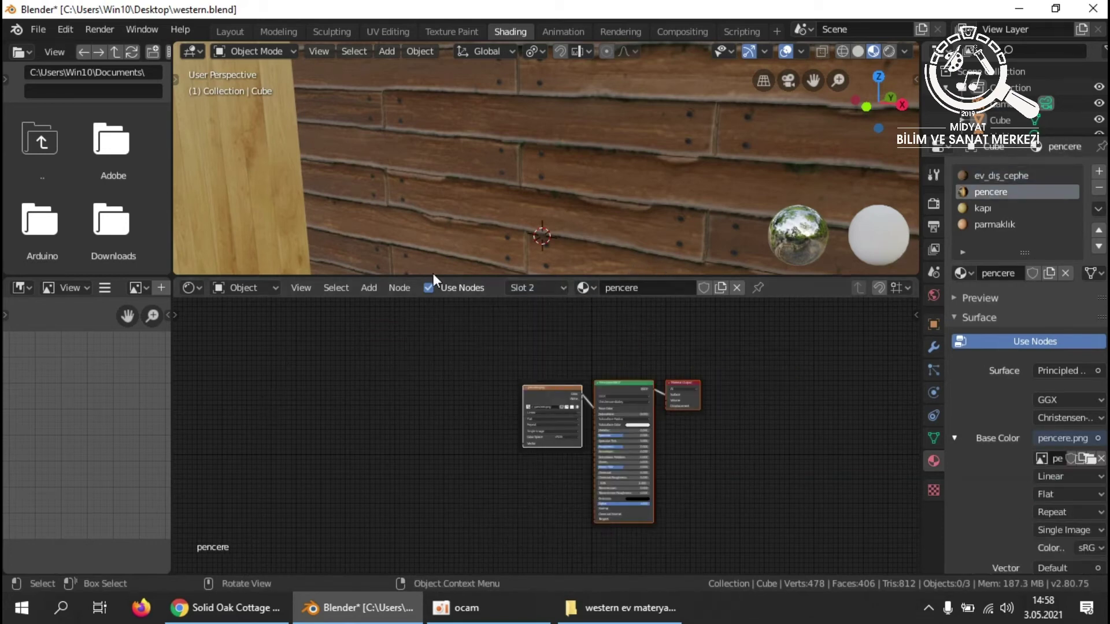
scroll(486, 241, "down", 6)
middle_click_drag(503, 188, 579, 185)
scroll(544, 405, "up", 2)
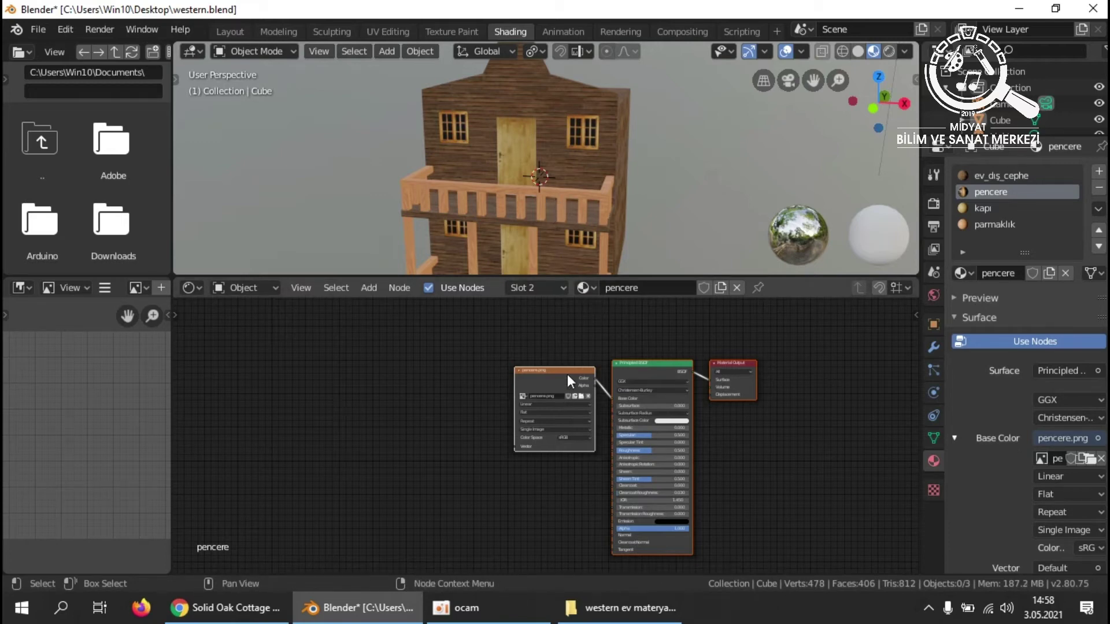
Move the pencere.png texture node away from the Principled BSDF and connect its Alpha output to the shader's Alpha input.
left_click_drag(567, 370, 461, 342)
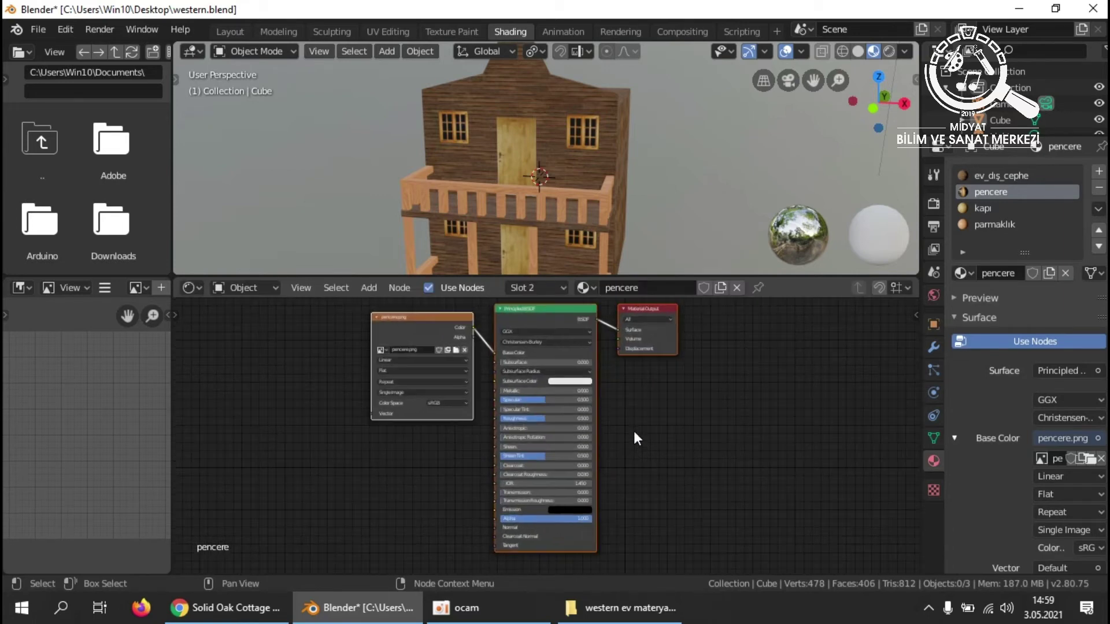
scroll(633, 432, "up", 4)
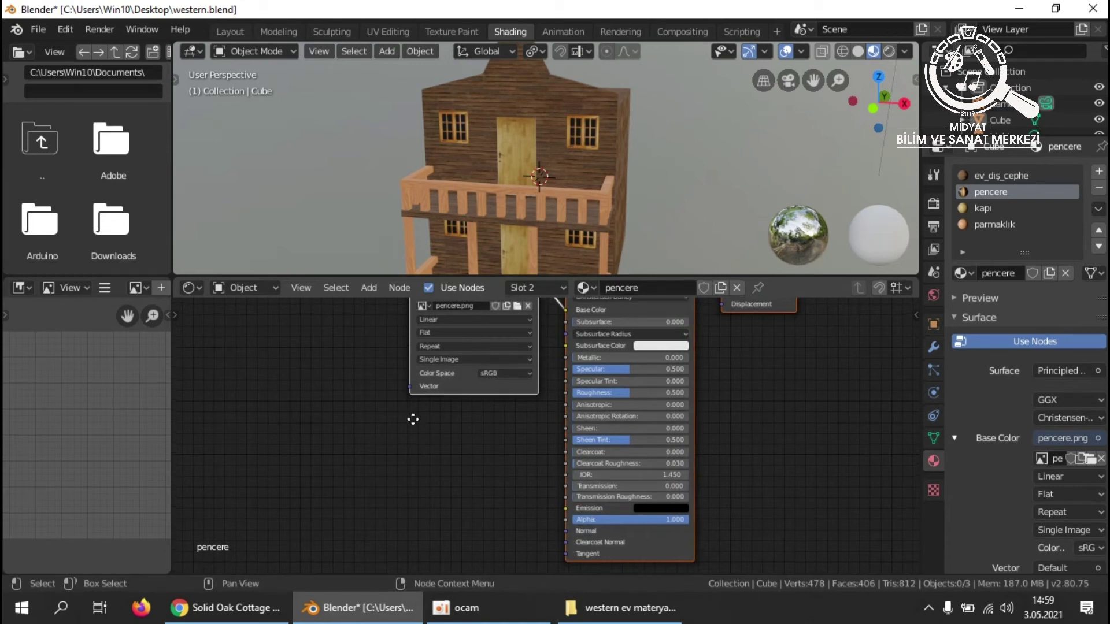
scroll(432, 349, "up", 2)
scroll(431, 349, "up", 2)
left_click_drag(516, 333, 307, 332)
left_click_drag(414, 347, 351, 488)
middle_click_drag(520, 394, 610, 291)
left_click_drag(671, 278, 671, 178)
left_click_drag(463, 338, 411, 282)
left_click_drag(458, 310, 473, 338)
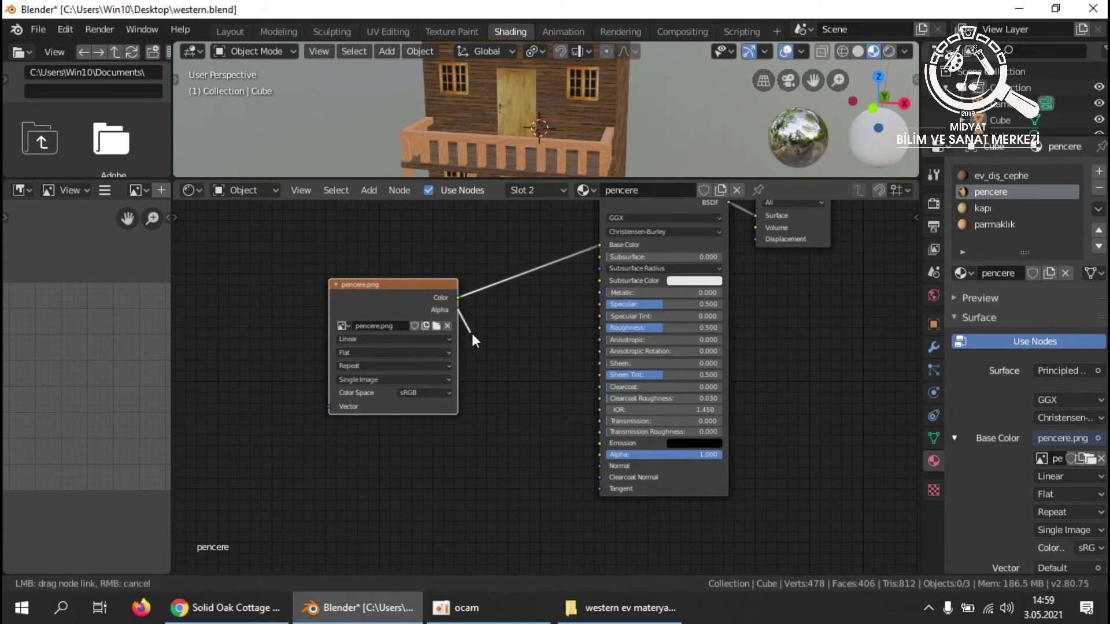
left_click_drag(509, 395, 598, 453)
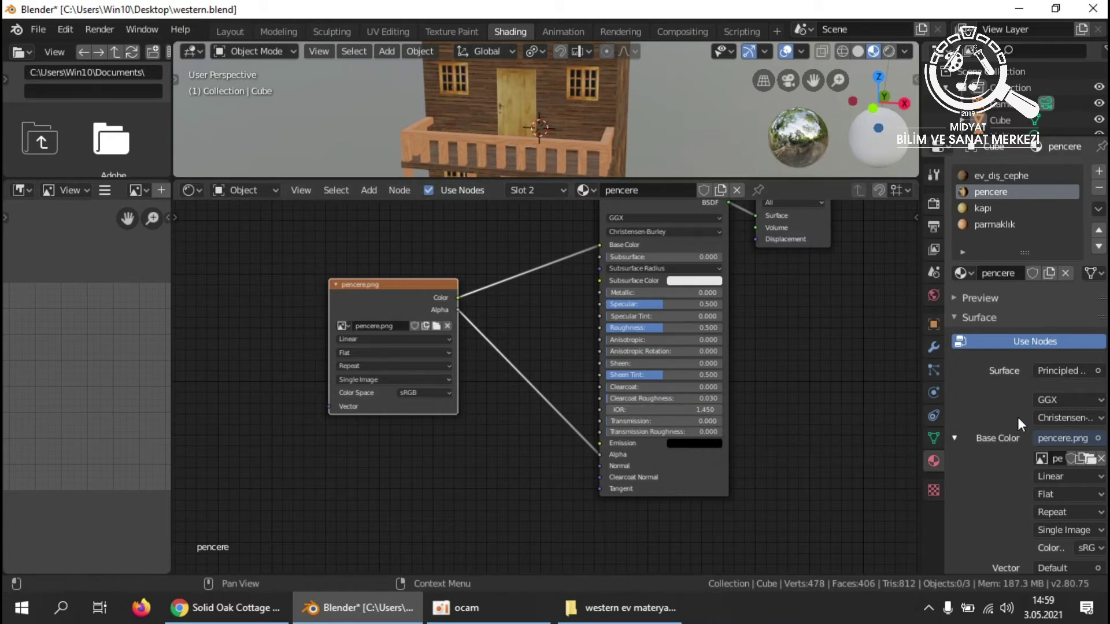
Set both the Blend Mode and the Shadow Mode of the pencere material to Alpha Hashed.
scroll(1022, 416, "down", 15)
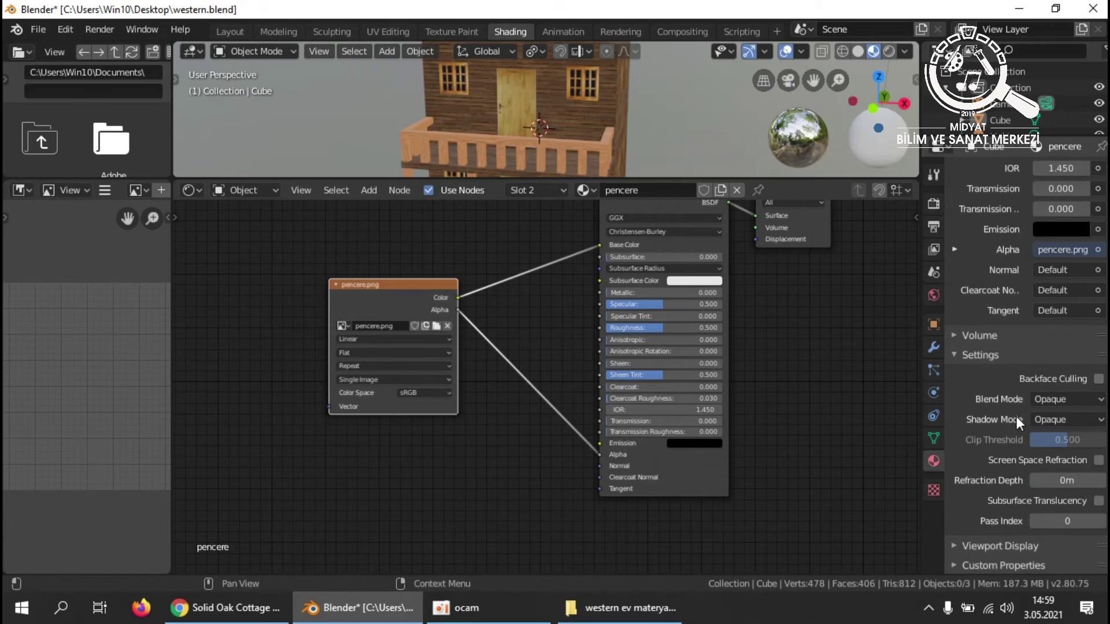
left_click(1098, 402)
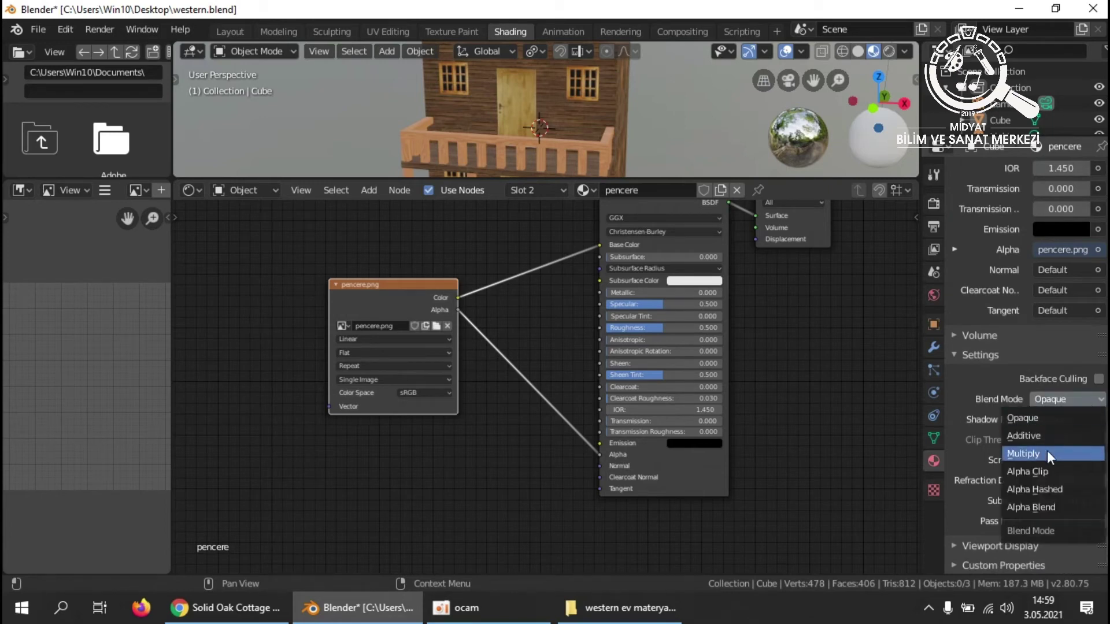
left_click(1040, 489)
left_click(1097, 420)
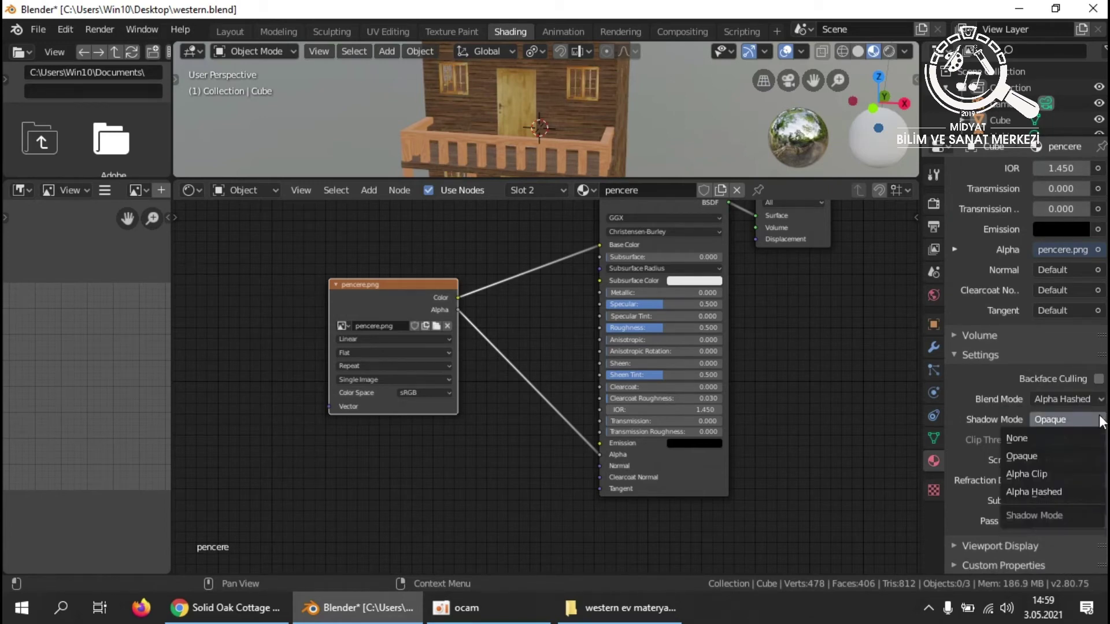
left_click(1040, 493)
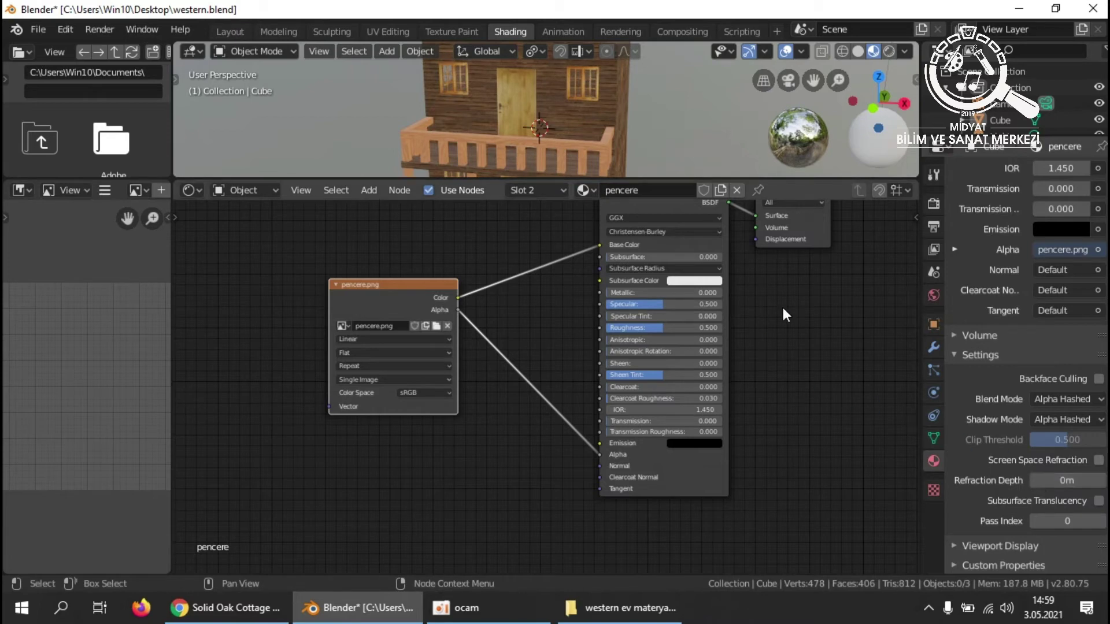
Examine the transparency of the window panes on the house's front wall up close.
left_click_drag(734, 180, 676, 364)
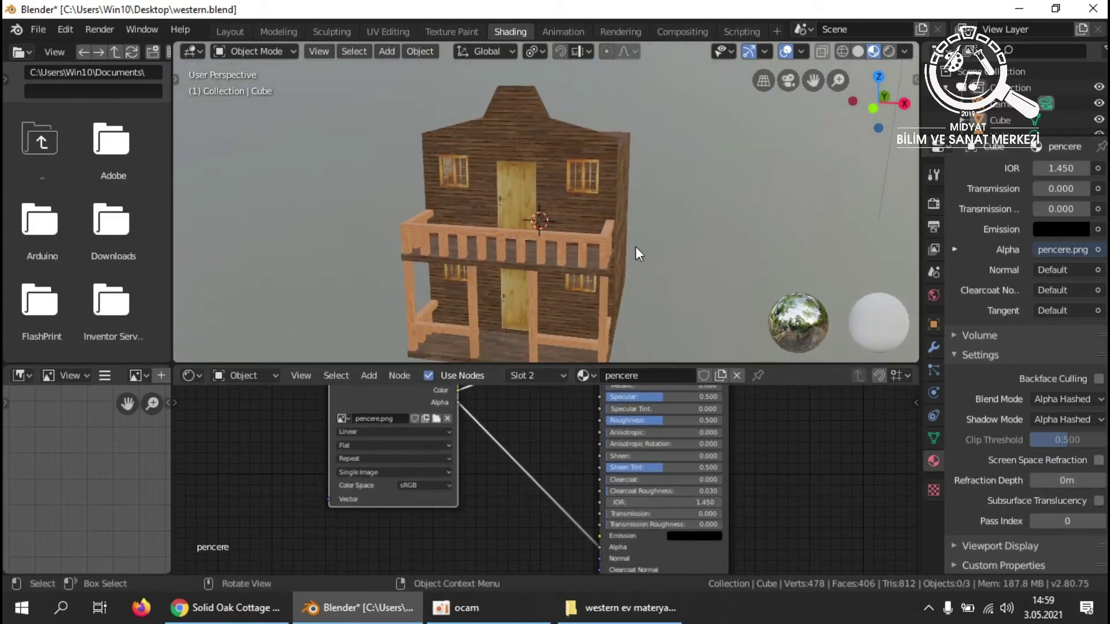
scroll(595, 162, "up", 6)
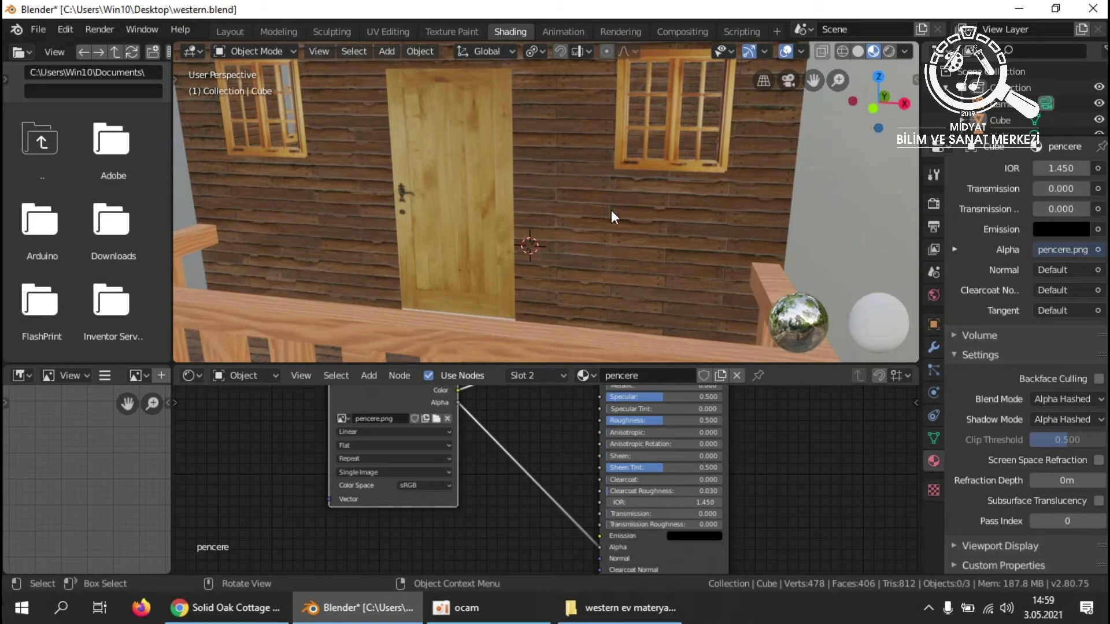
scroll(480, 284, "down", 6)
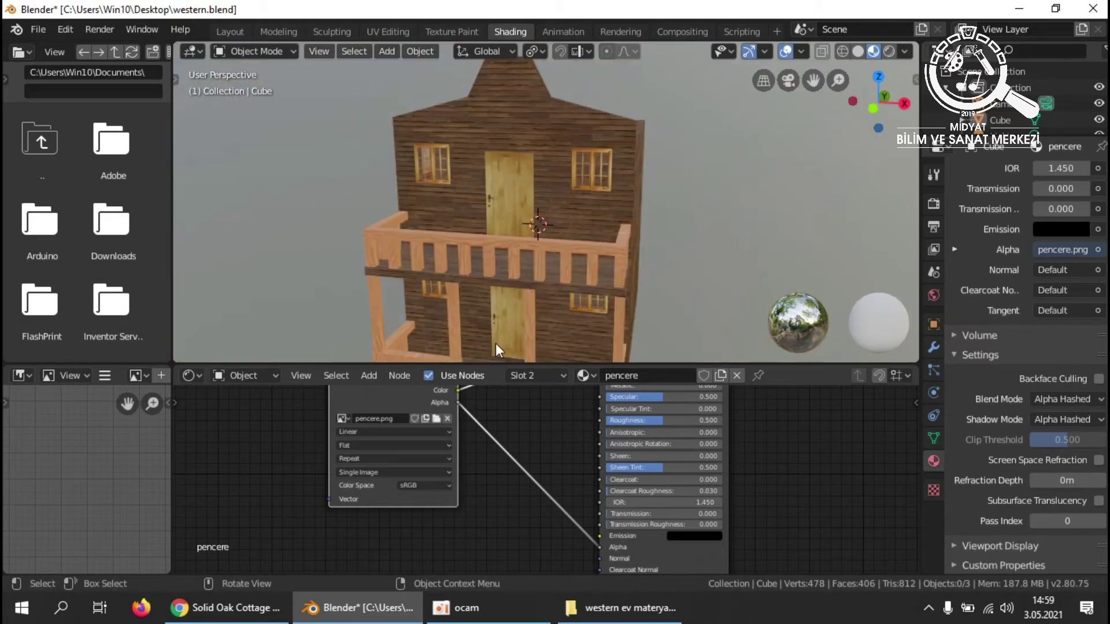
left_click_drag(558, 366, 584, 263)
scroll(613, 95, "up", 4)
scroll(613, 95, "up", 2)
scroll(644, 88, "down", 1)
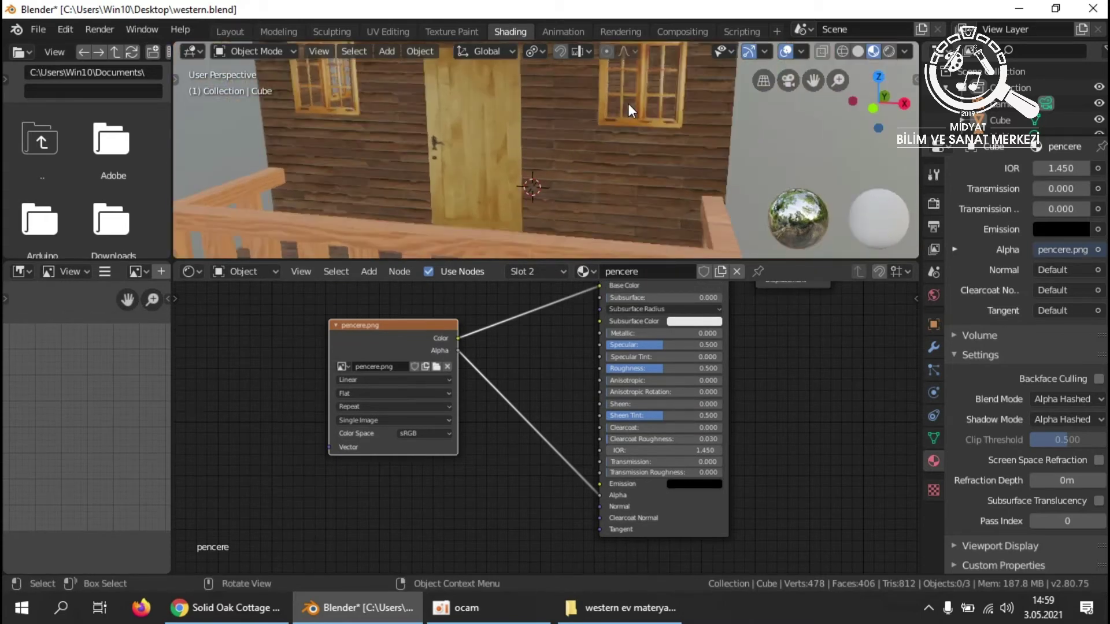
scroll(628, 103, "up", 3)
middle_click_drag(667, 93, 615, 168)
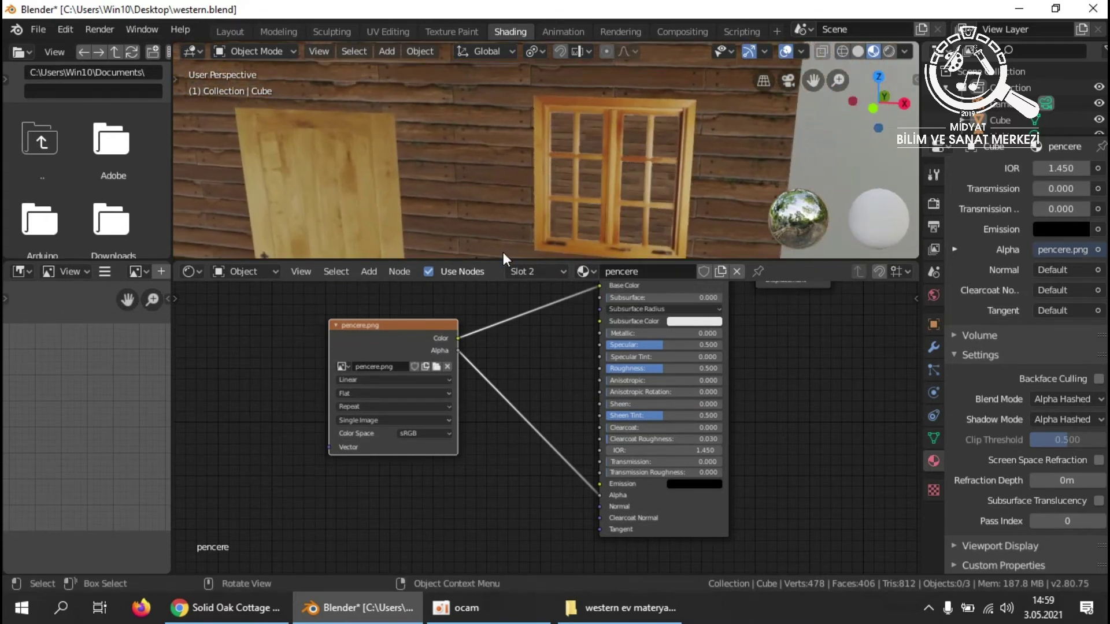
Enlarge the node editor, shift the pencere.png texture node aside and add a Bump node below it.
left_click_drag(578, 264, 601, 192)
left_click_drag(377, 294, 332, 259)
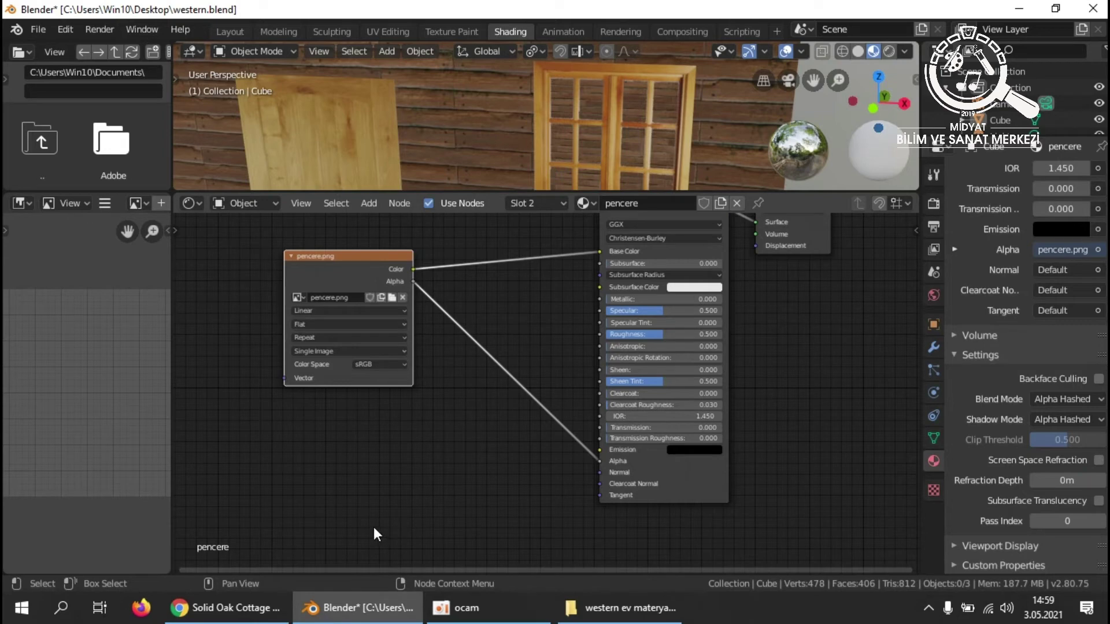
key("shift+a")
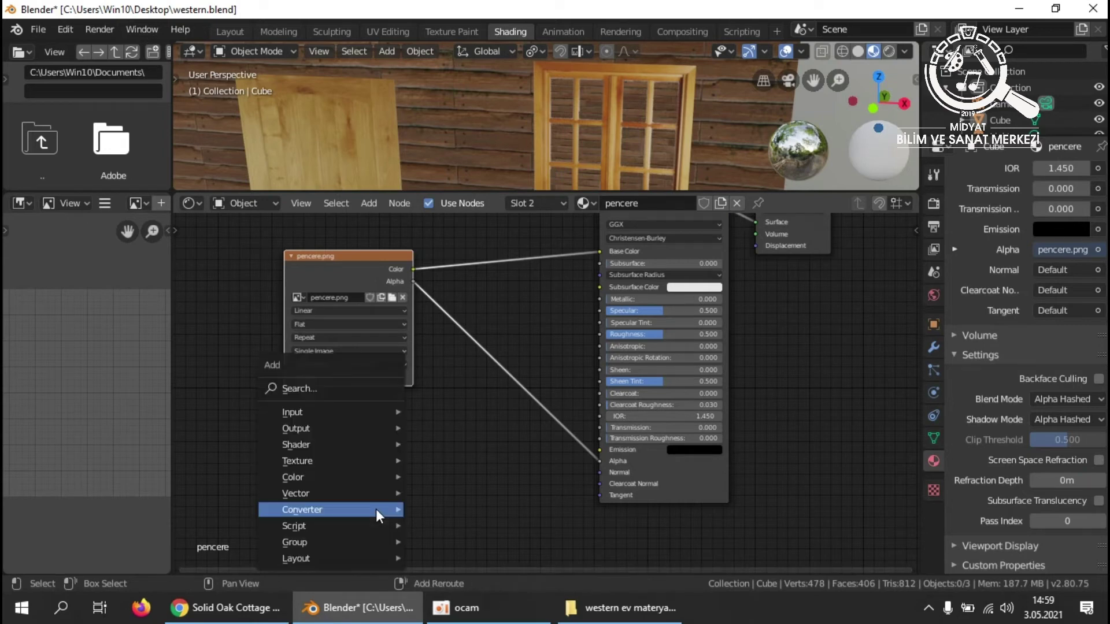
mouse_move(376, 509)
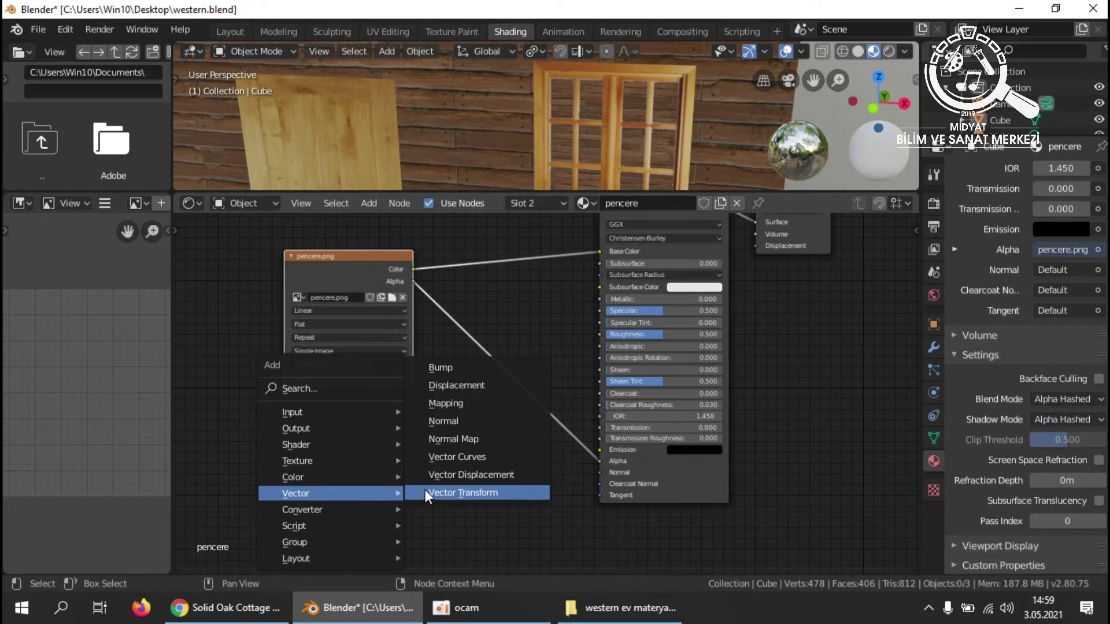
left_click(466, 366)
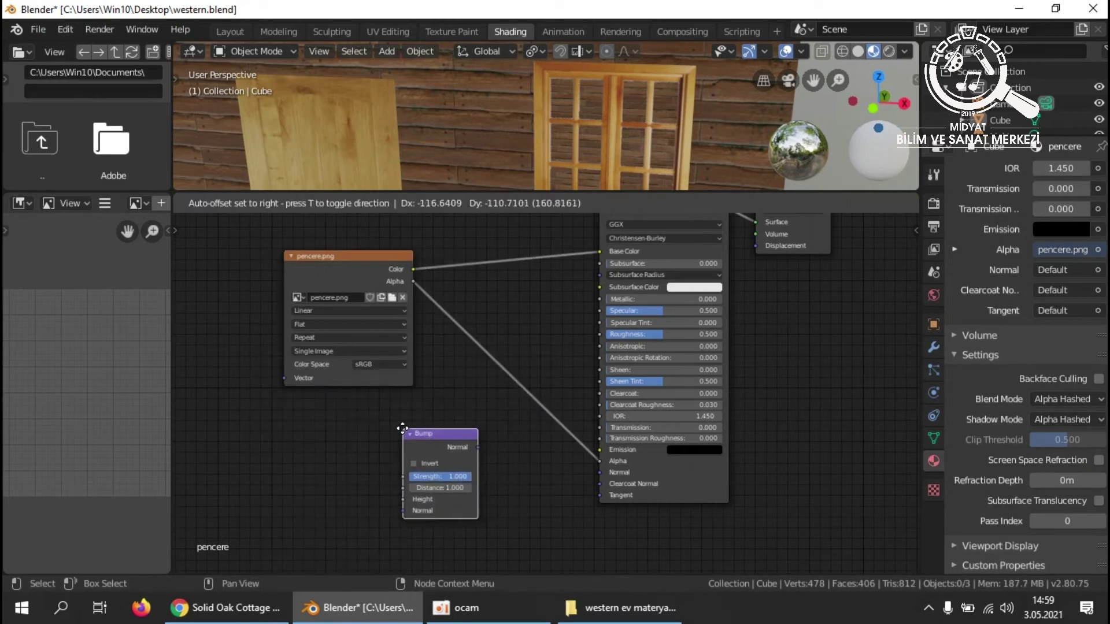
left_click(412, 435)
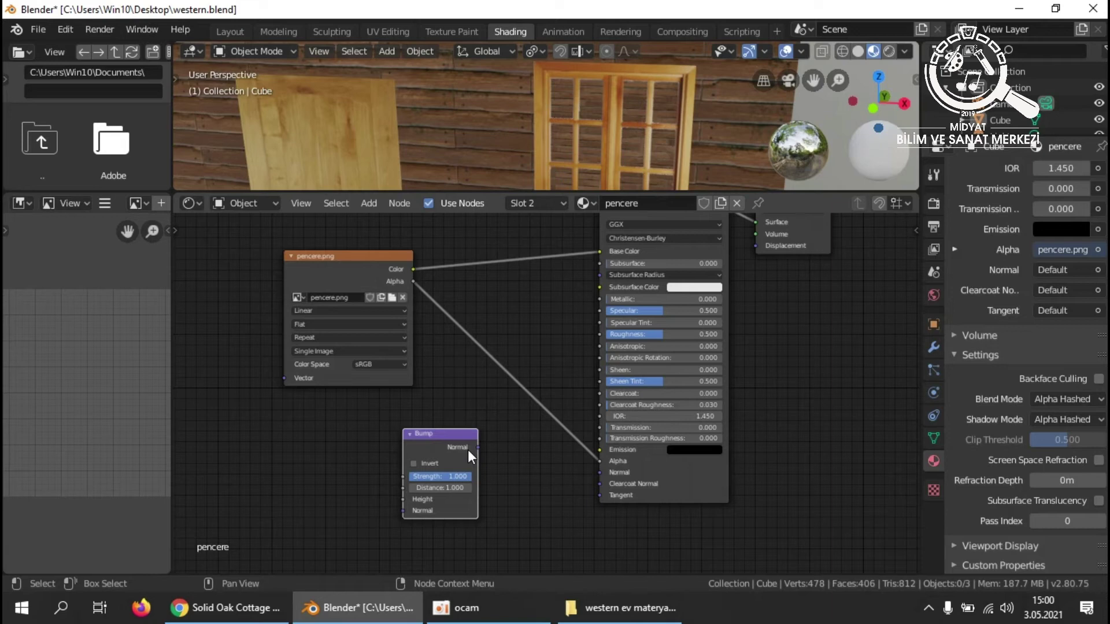
Connect the pencere.png Color output to the Bump node's Height and the Bump's Normal output to the Principled BSDF's Normal.
left_click_drag(355, 256, 268, 269)
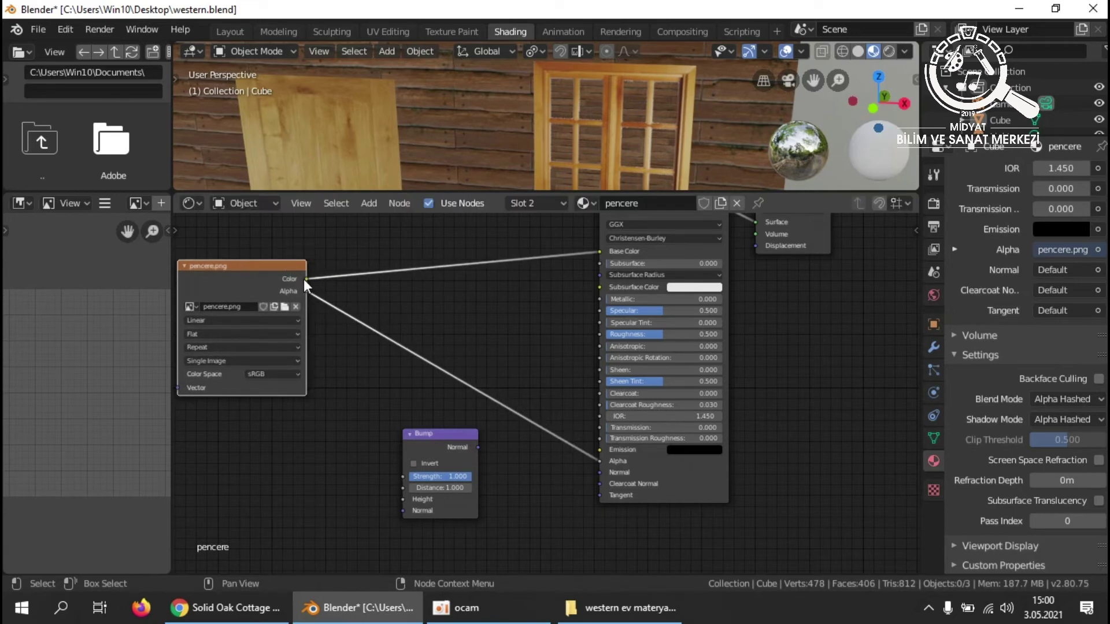
left_click_drag(306, 280, 400, 501)
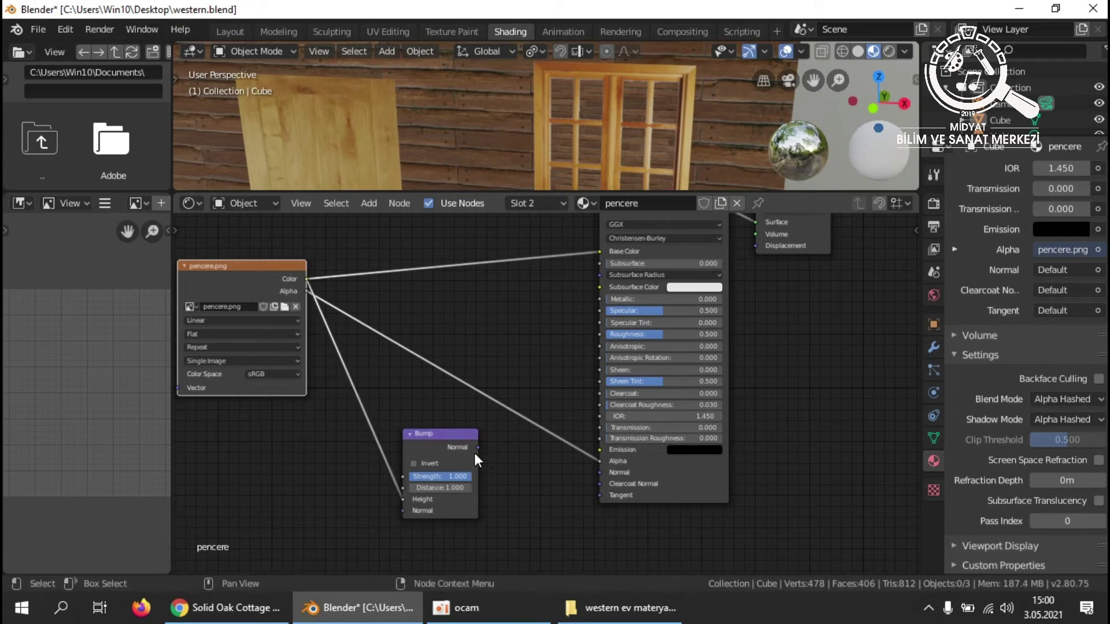
left_click_drag(479, 446, 600, 472)
left_click_drag(442, 438, 442, 414)
Set the Bump node's Strength to 0.233 and check the relief on the window frame.
left_click_drag(443, 453, 397, 452)
scroll(573, 133, "up", 4)
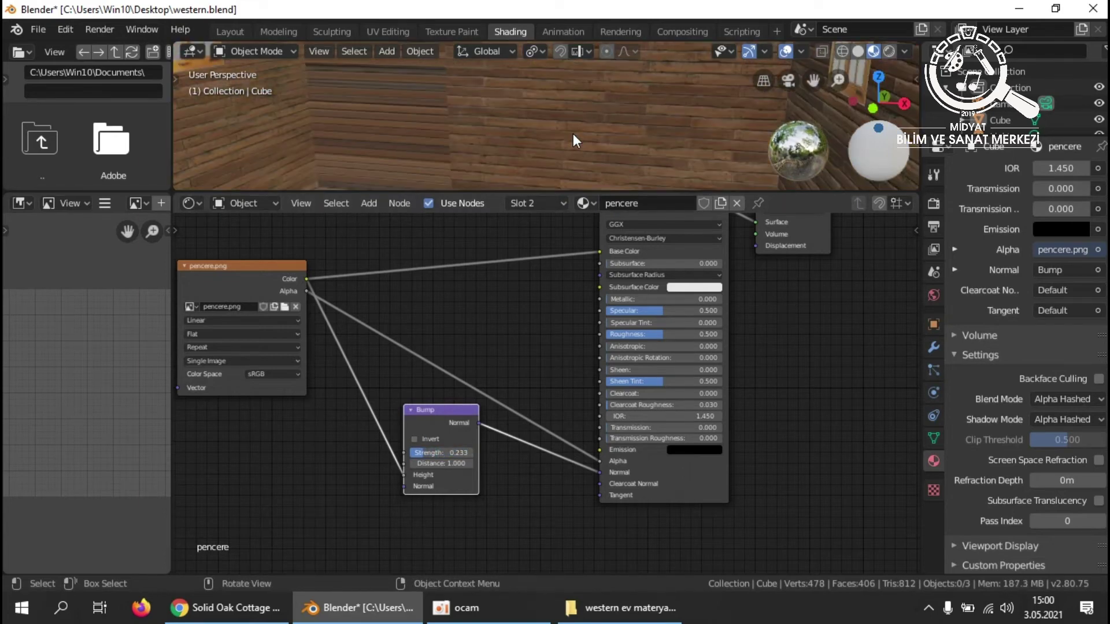
scroll(574, 134, "down", 3)
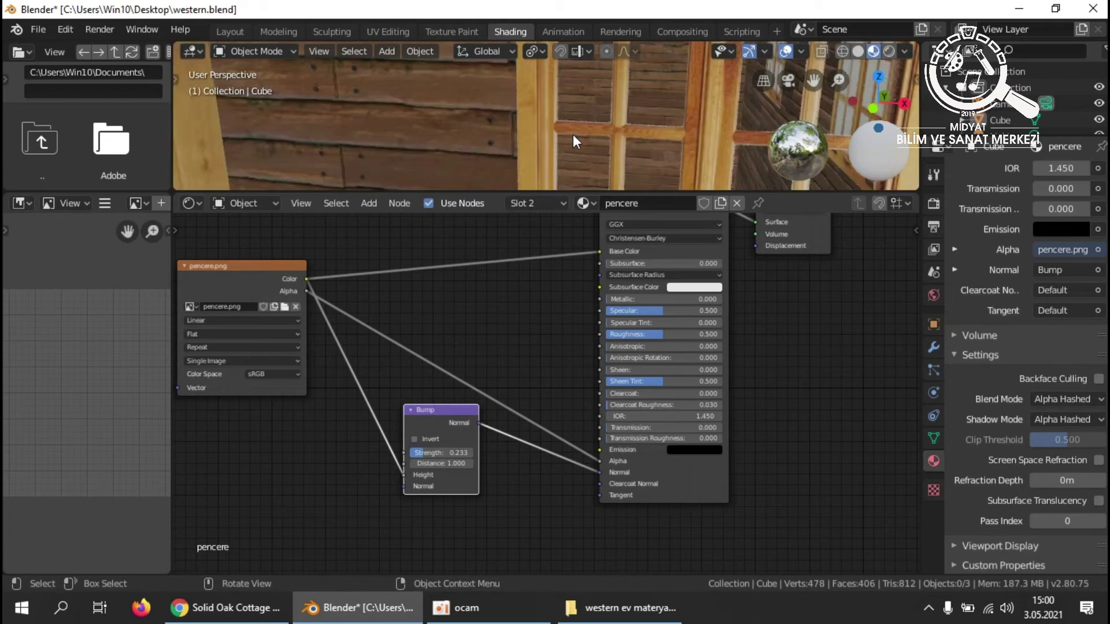
scroll(656, 118, "down", 2)
middle_click_drag(654, 119, 564, 133)
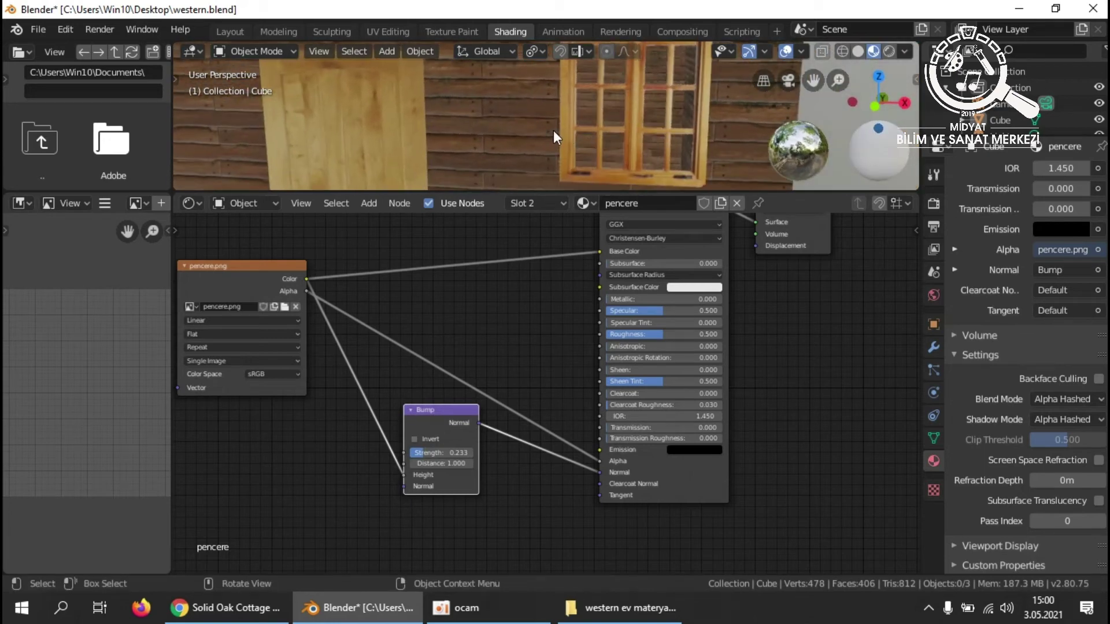
scroll(503, 226, "down", 1)
scroll(505, 236, "down", 1)
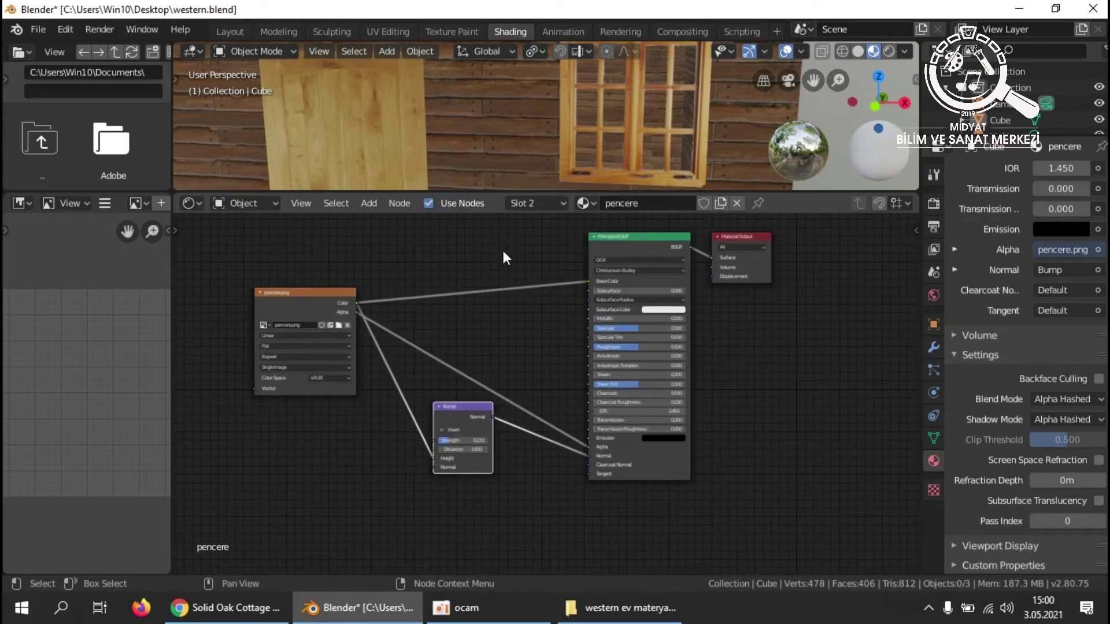
Switch the node editor to the door material kapı and select its Principled BSDF node.
left_click(565, 203)
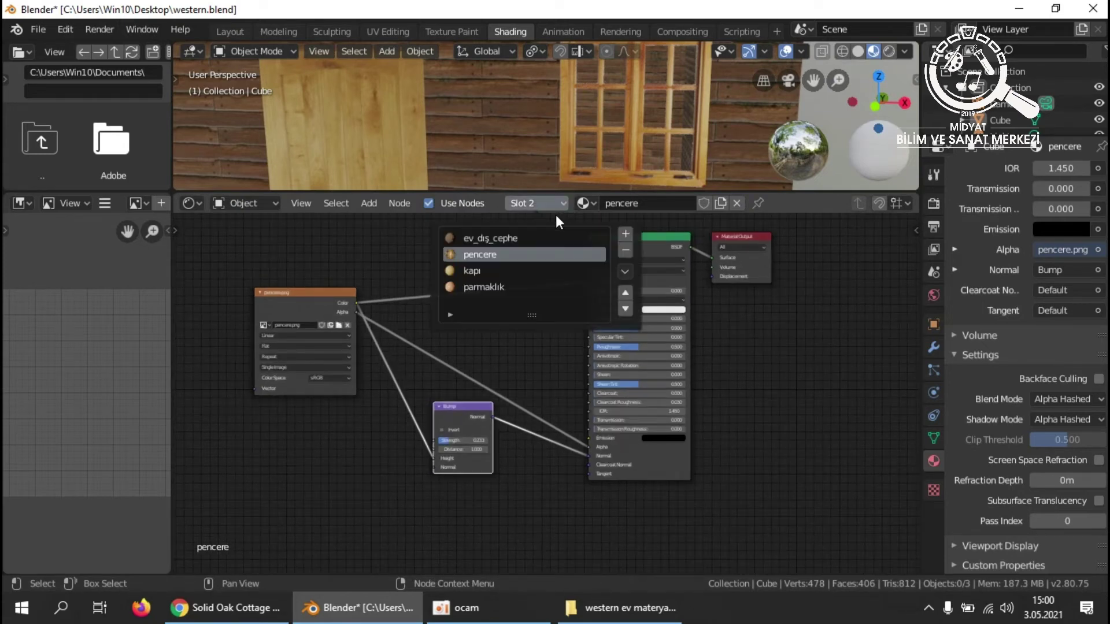
left_click(480, 272)
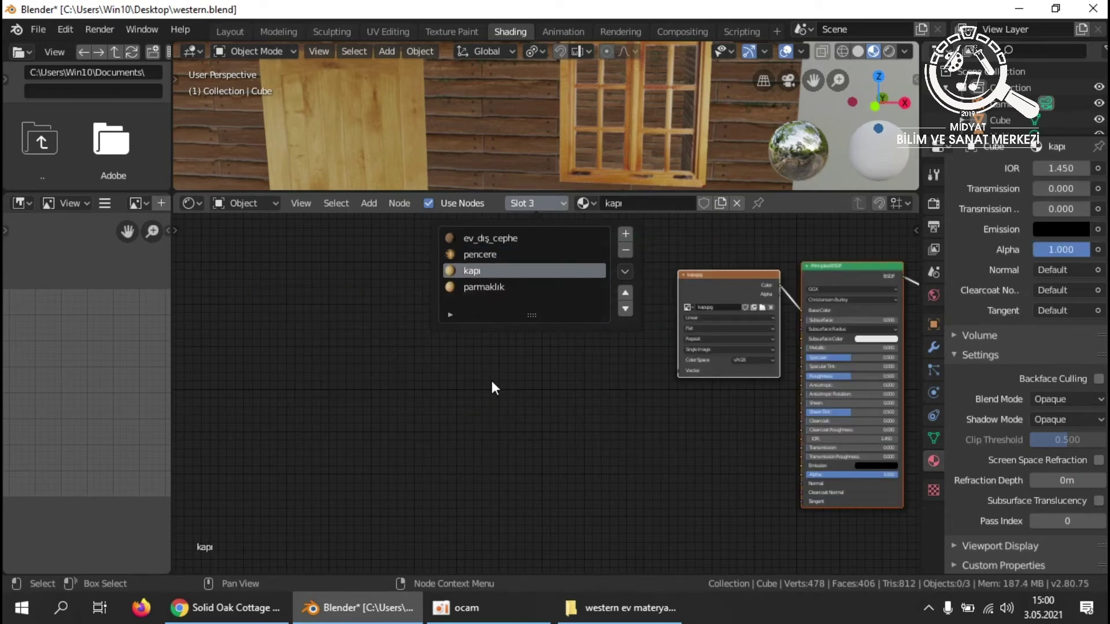
left_click_drag(703, 289, 471, 300)
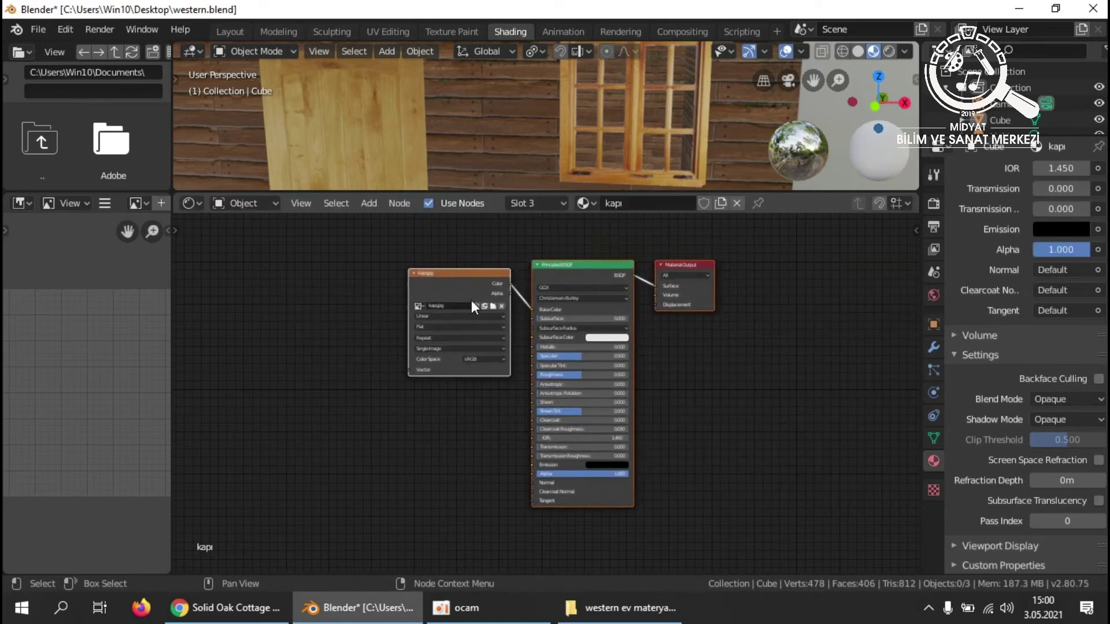
left_click(577, 267)
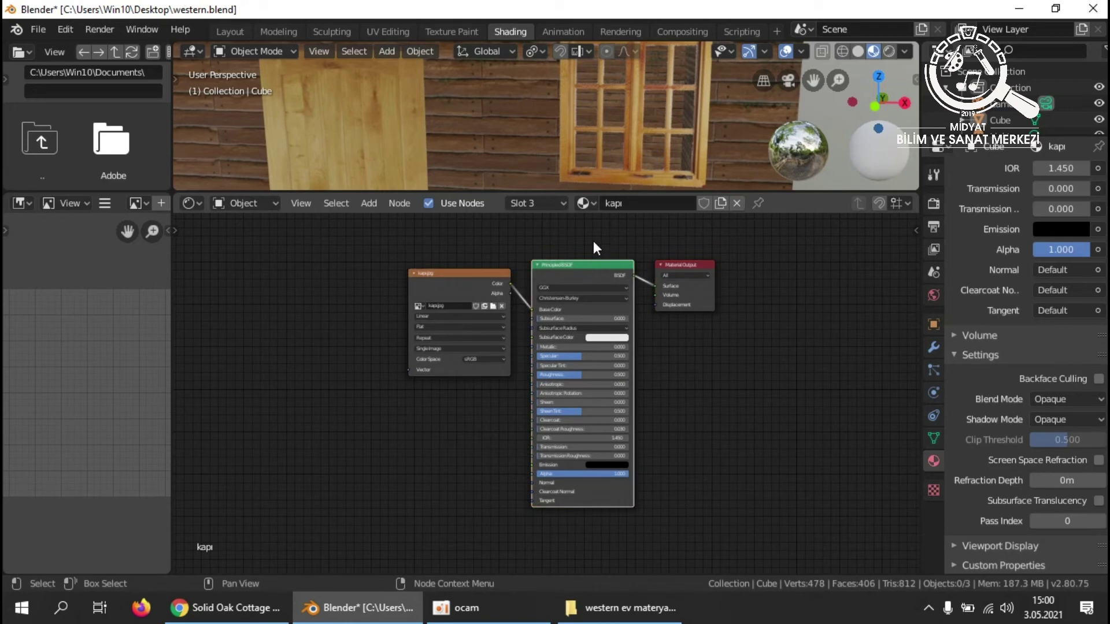
Spread out the kapı material's nodes, leaving a wide gap between the kapı.jpg texture and the Principled BSDF.
key("g")
left_click(592, 276)
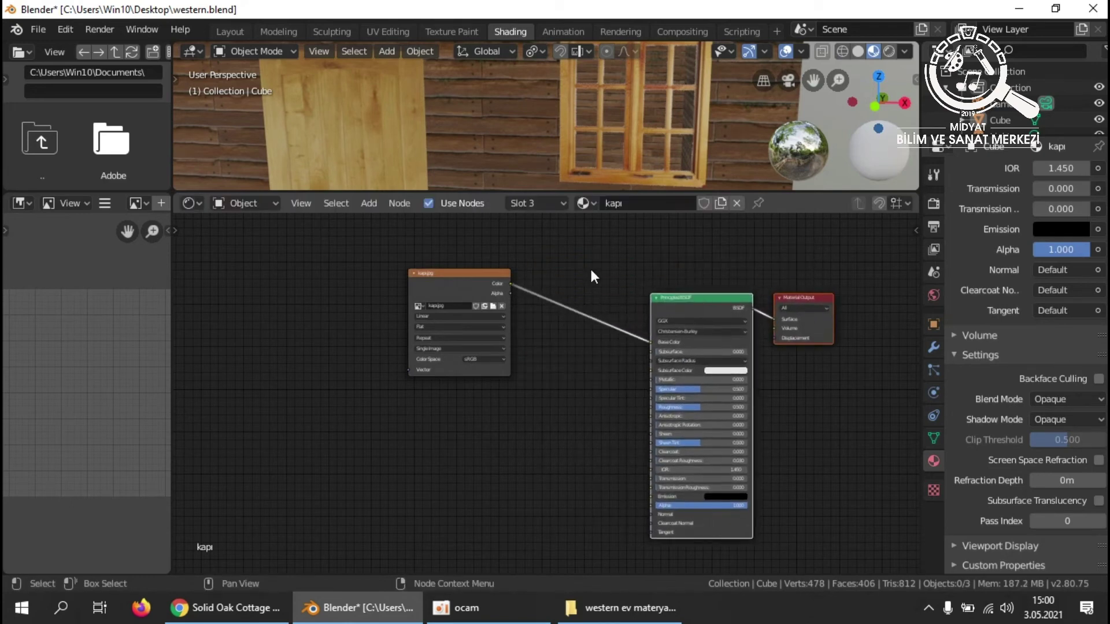
left_click_drag(460, 273, 447, 260)
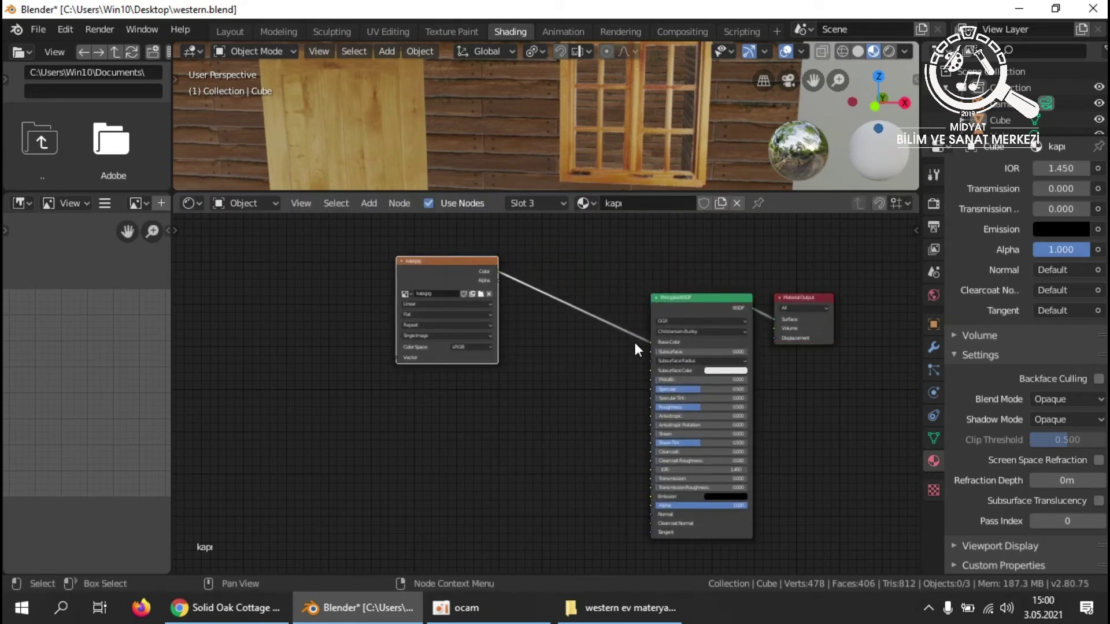
left_click_drag(439, 259, 419, 368)
middle_click_drag(606, 384, 515, 335)
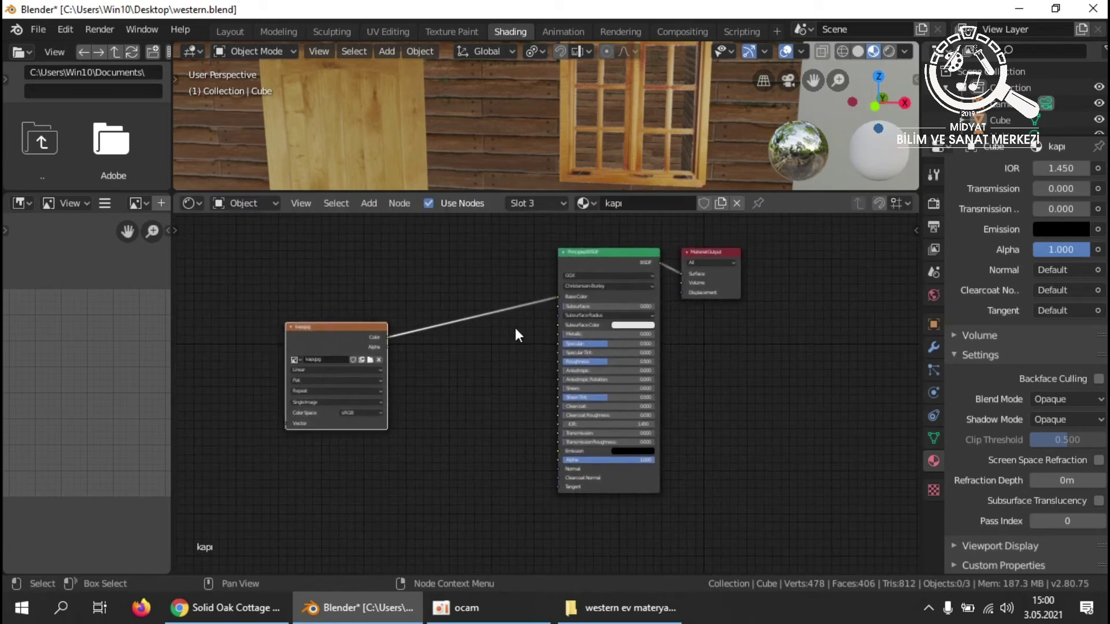
Add a Bump node, connecting its Normal output to the Principled BSDF's Normal and the kapı.jpg Color output to its Height.
scroll(515, 335, "up", 1)
scroll(557, 345, "up", 1)
key("shift+a")
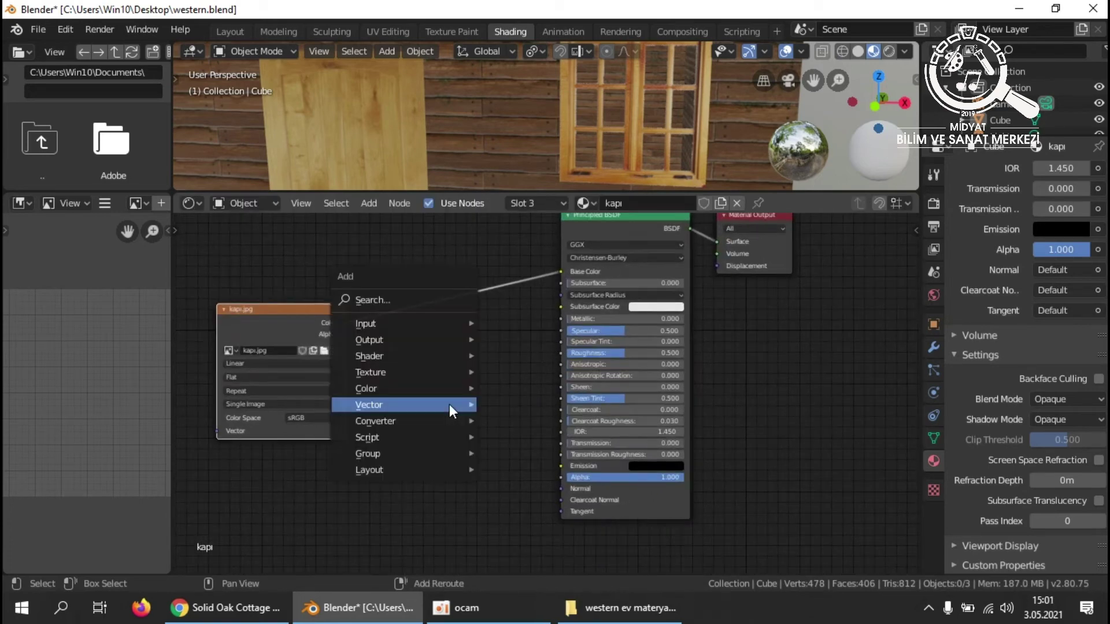
mouse_move(449, 404)
left_click(514, 406)
left_click(408, 396)
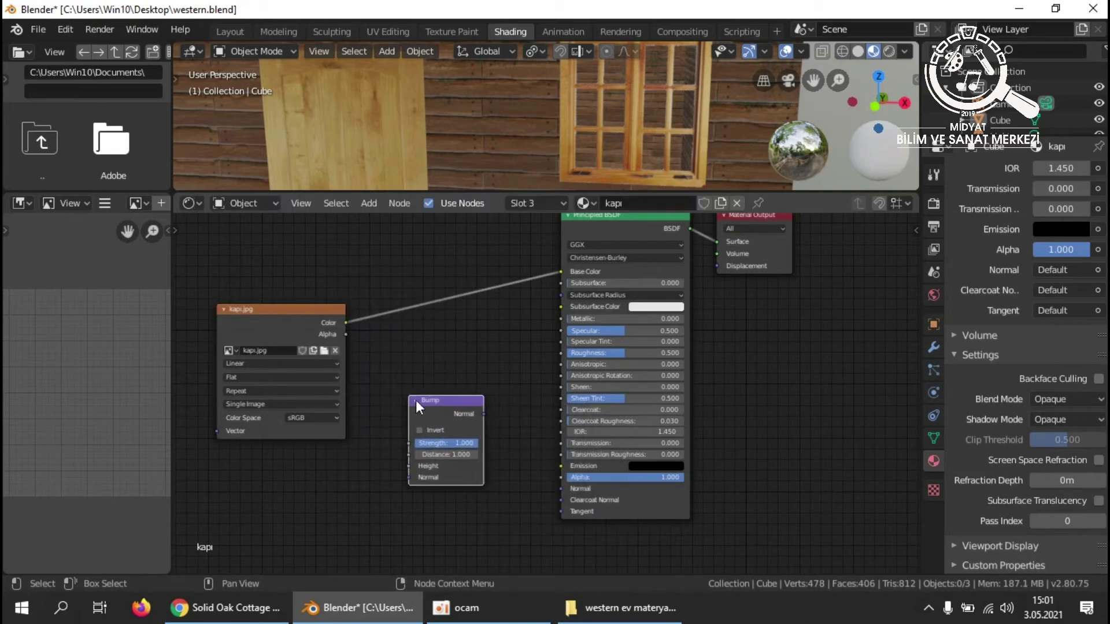
left_click_drag(483, 415, 561, 488)
left_click_drag(346, 322, 412, 469)
Set the door Bump node's Strength to 0.208 and inspect the relief on the door up close.
left_click_drag(473, 447, 429, 447)
middle_click_drag(382, 127, 518, 123)
scroll(362, 99, "up", 2)
scroll(518, 124, "down", 5)
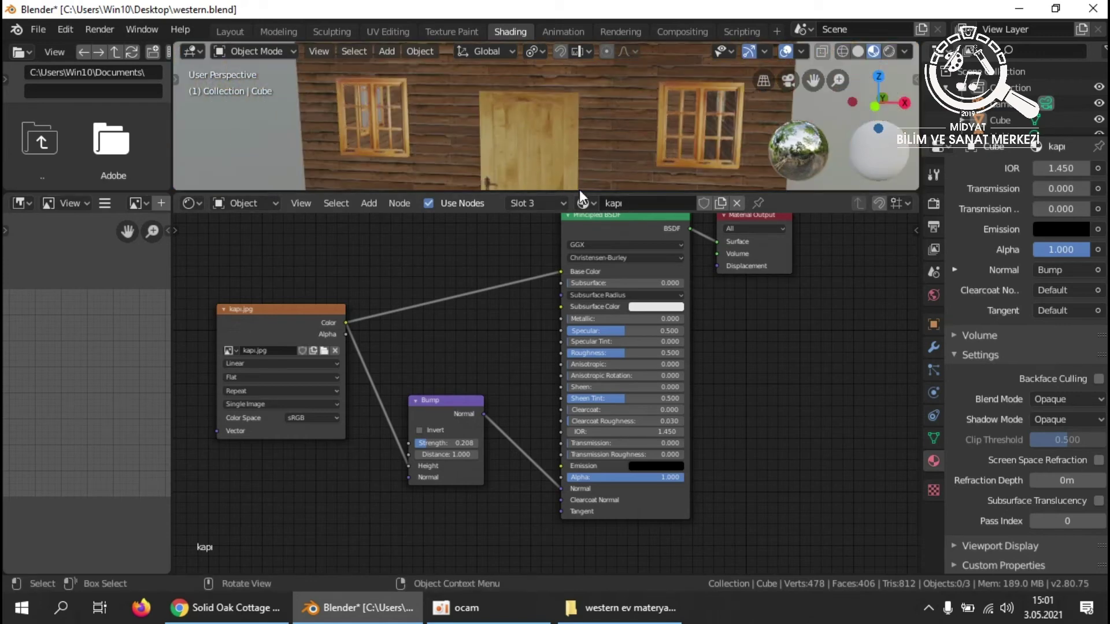
left_click_drag(580, 191, 564, 406)
scroll(570, 317, "up", 5)
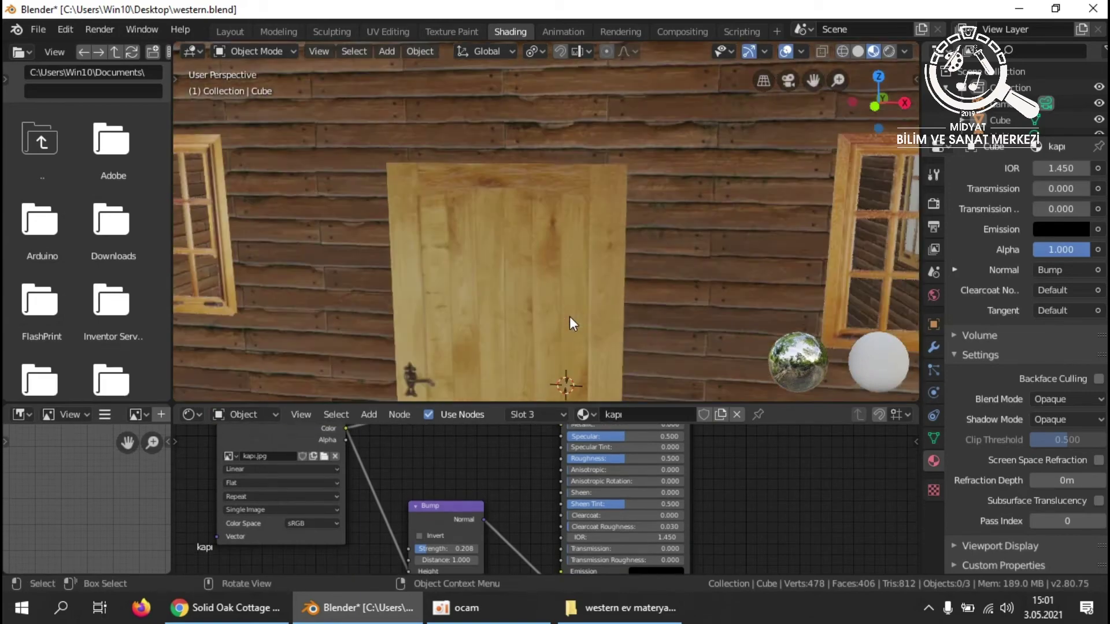
mouse_move(672, 203)
middle_mouse_down()
mouse_move(813, 182)
mouse_move(755, 103)
mouse_move(683, 158)
mouse_move(674, 206)
middle_mouse_up()
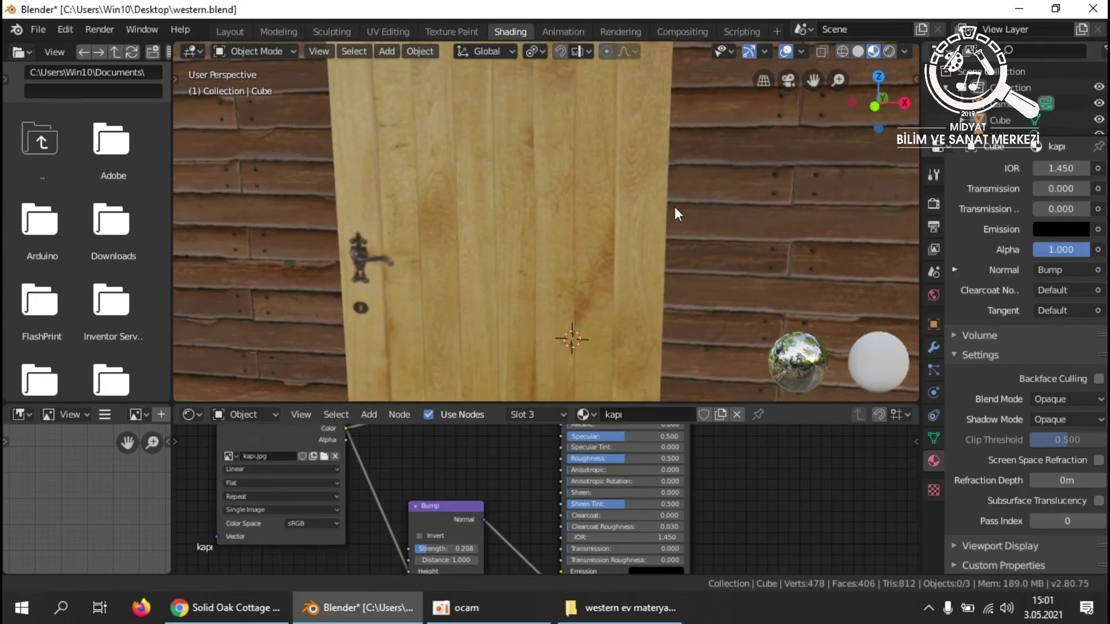
scroll(648, 208, "down", 8)
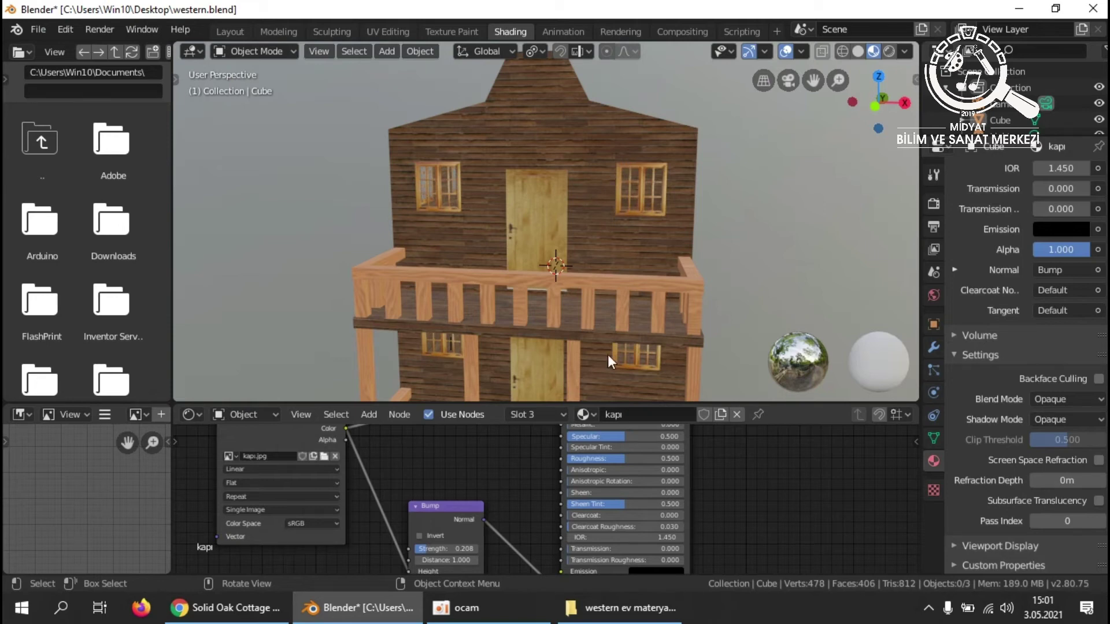
Switch the node editor to the parmaklık material and move its Wood052_2K_Color.jpg texture node well away from the Principled BSDF.
left_click_drag(656, 405, 685, 227)
middle_click_drag(713, 189, 568, 206)
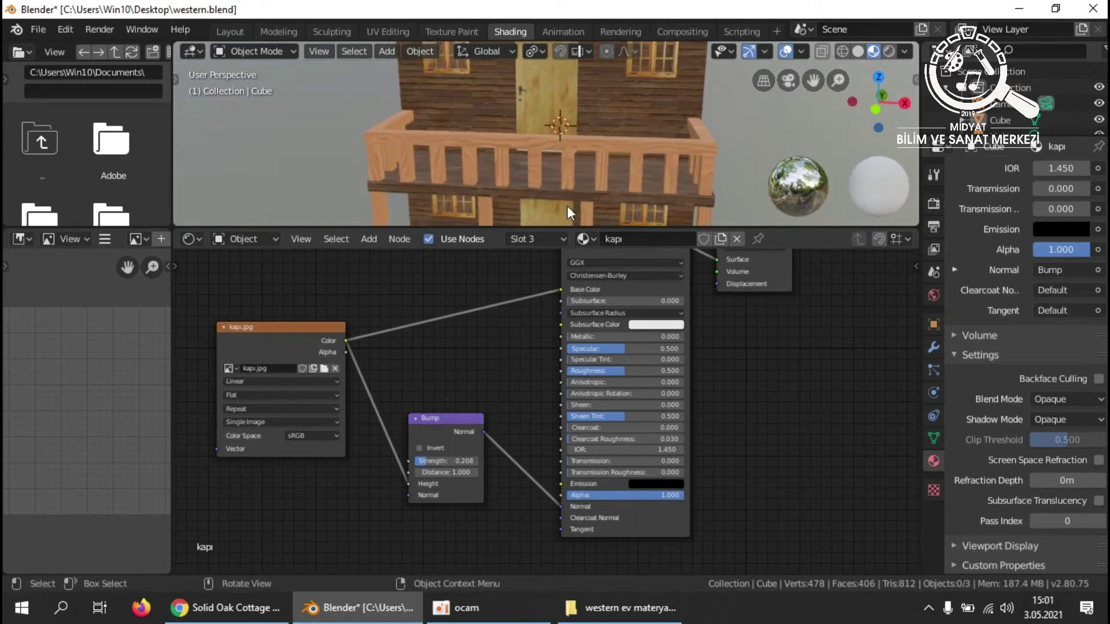
left_click(560, 238)
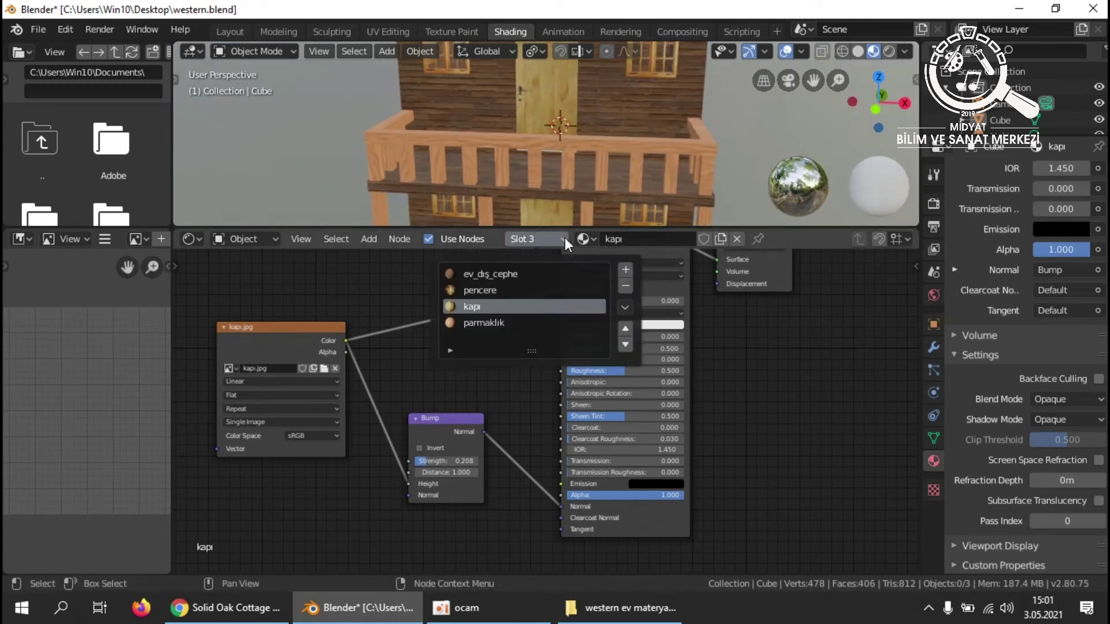
left_click(496, 320)
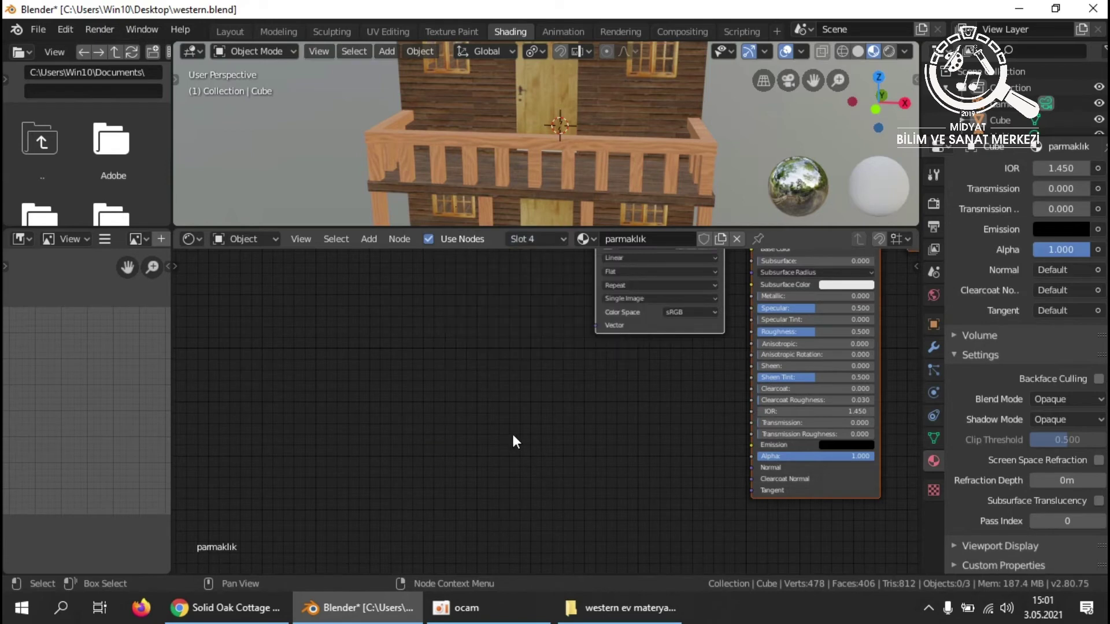
scroll(483, 420, "down", 3)
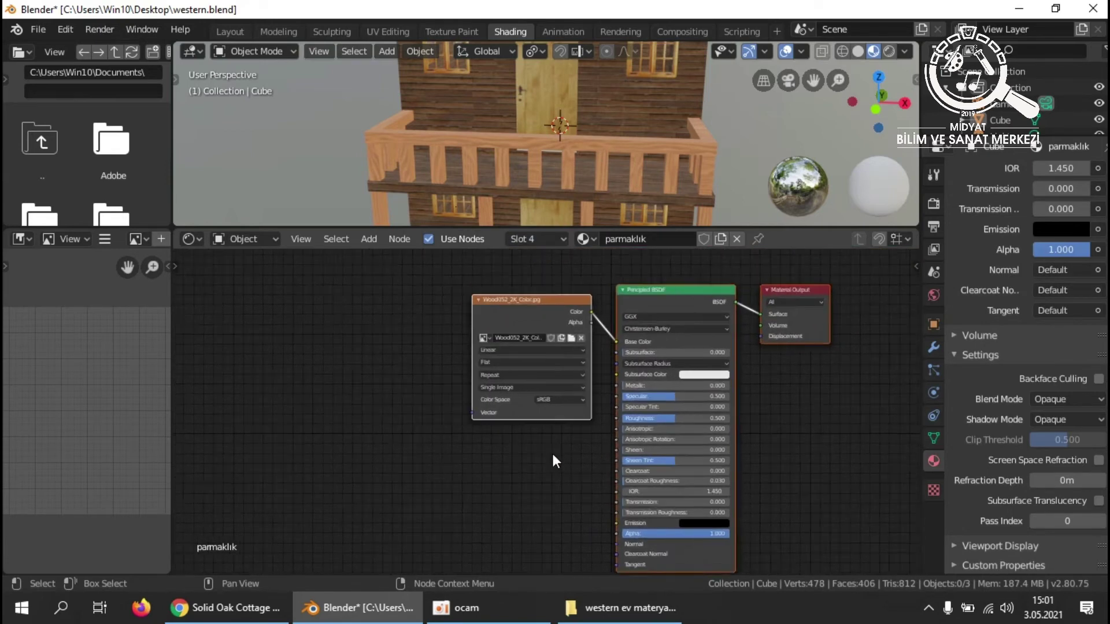
left_click(376, 402)
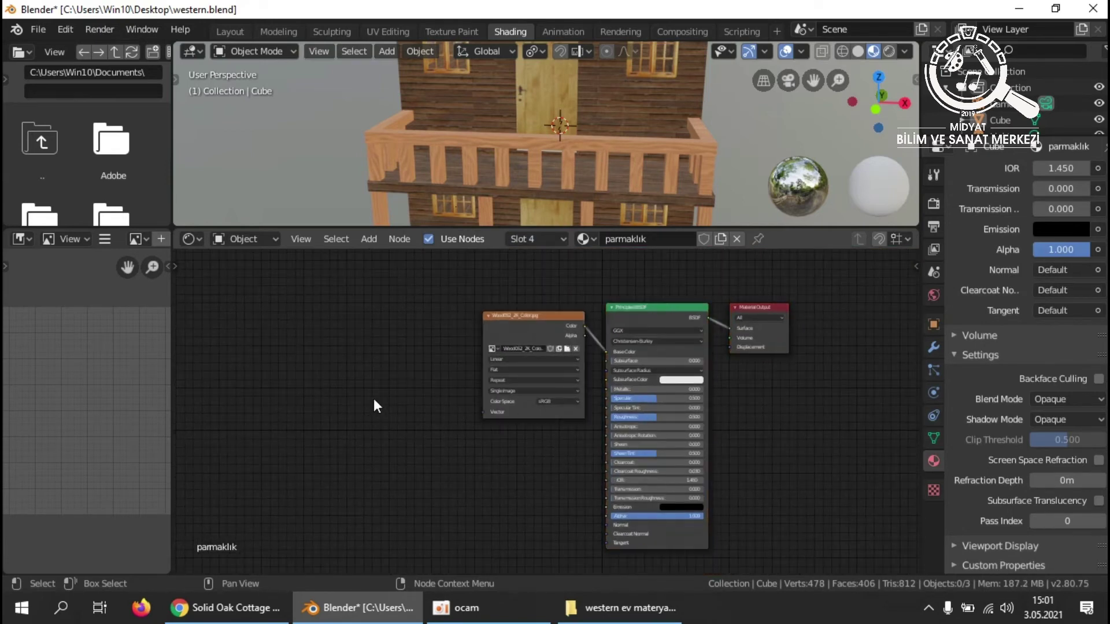
middle_click_drag(376, 398, 439, 400)
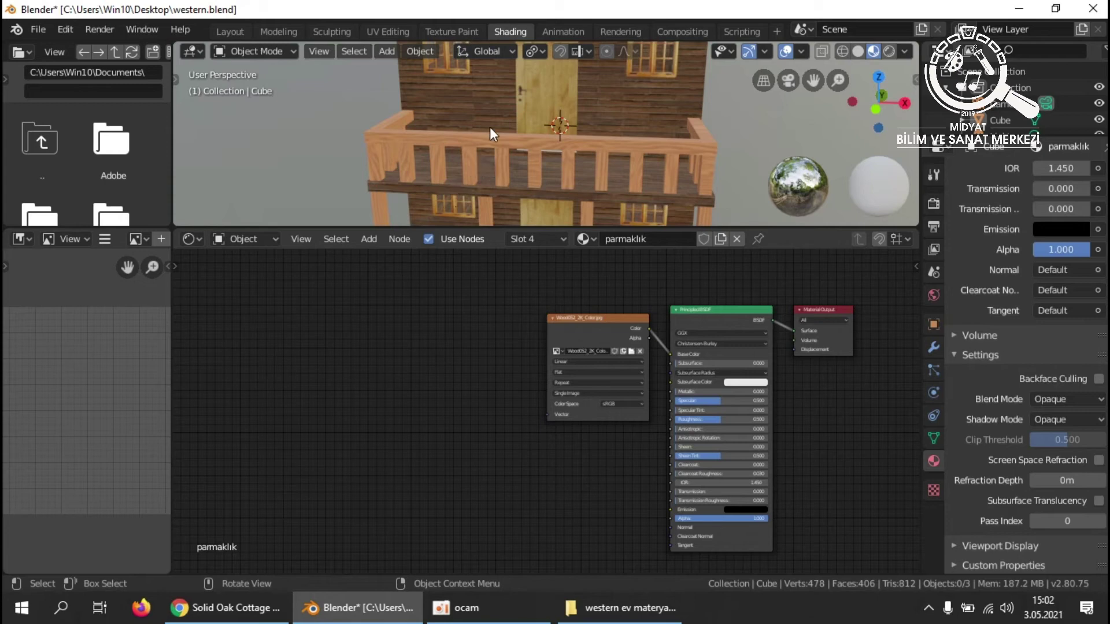
left_click_drag(616, 318, 400, 312)
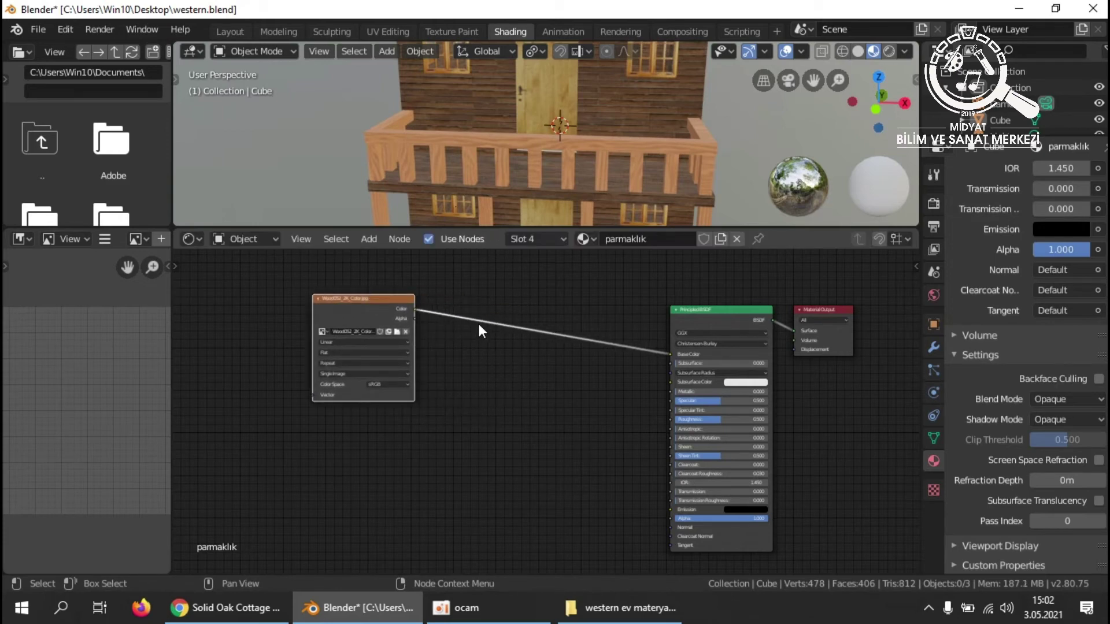
Add an Image Texture node below the colour texture and load Wood052_2K_Roughness.jpg from the western ev materyalleri folder.
key("shift+a")
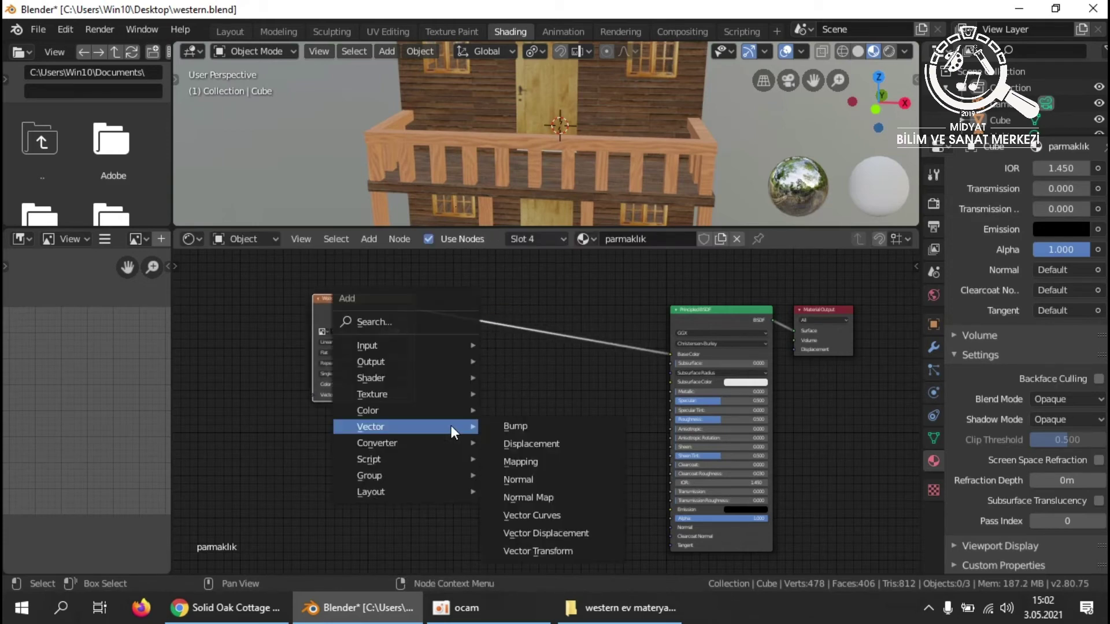
mouse_move(452, 398)
left_click(543, 280)
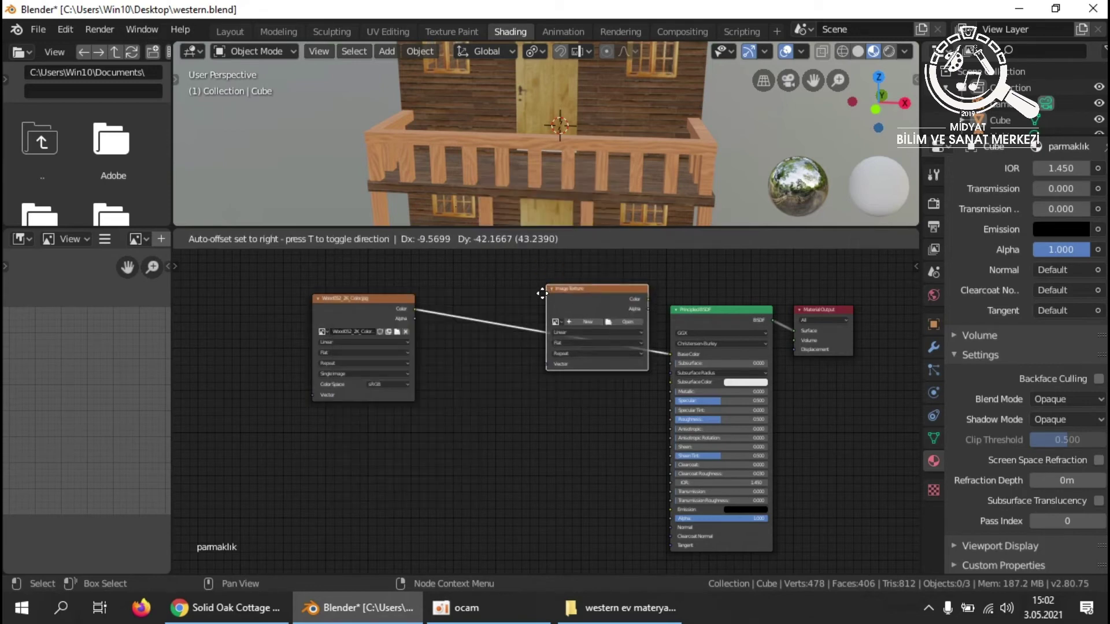
left_click(428, 400)
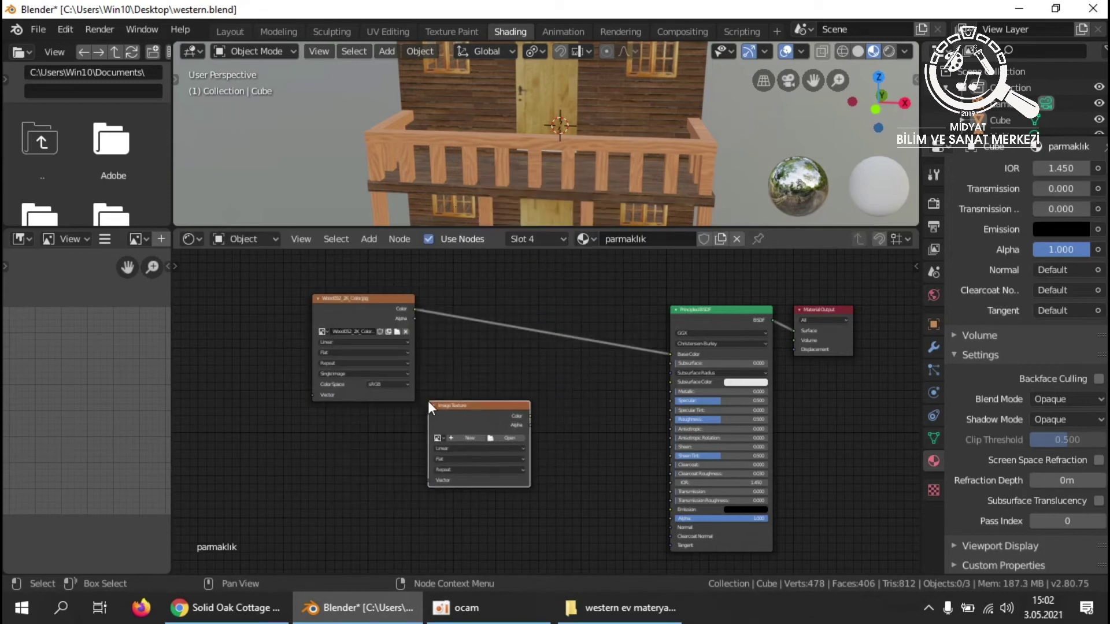
left_click(511, 439)
double_click(246, 143)
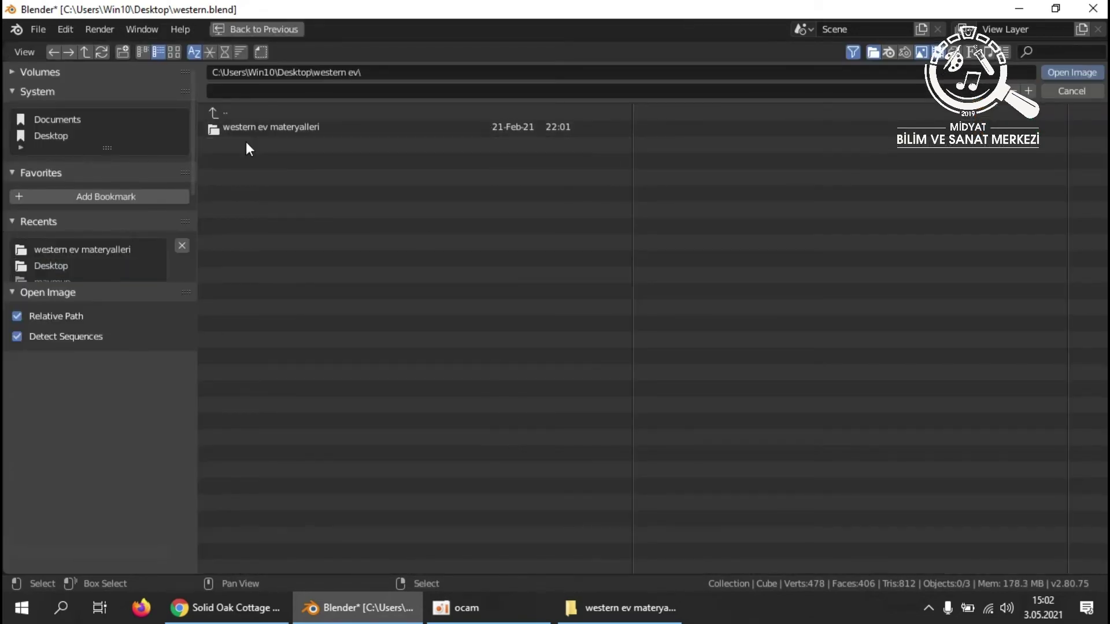
double_click(259, 127)
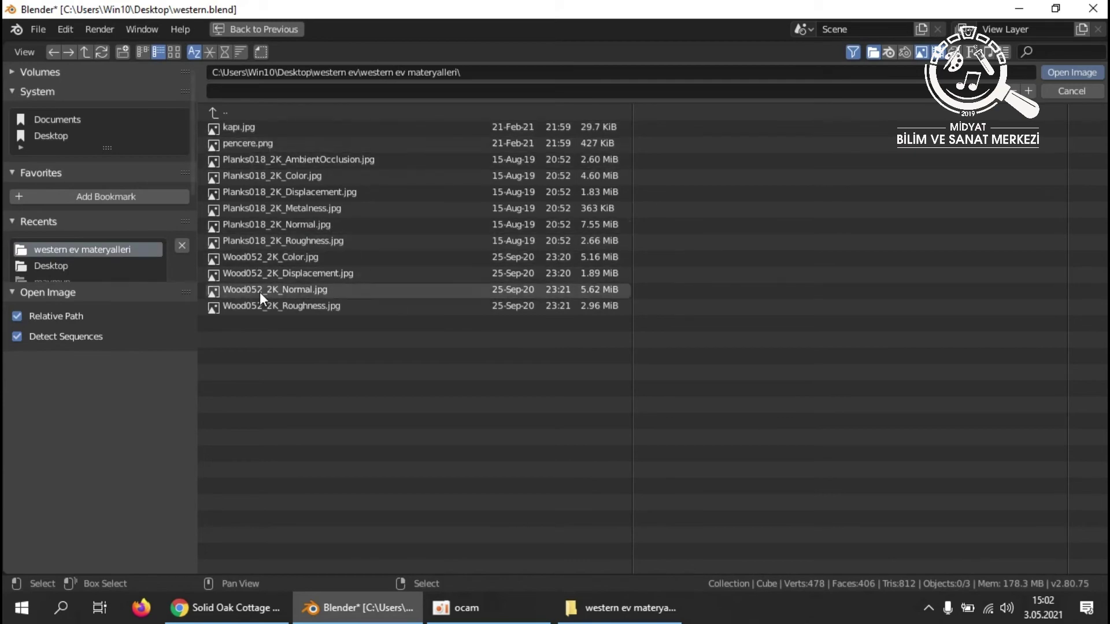
left_click(293, 307)
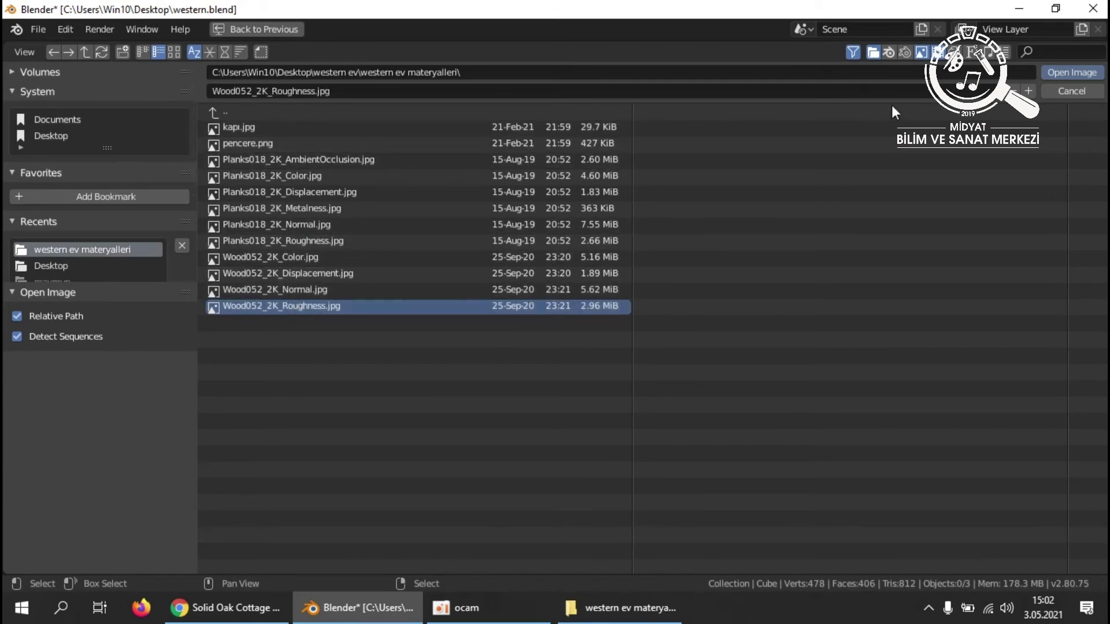
left_click(1061, 74)
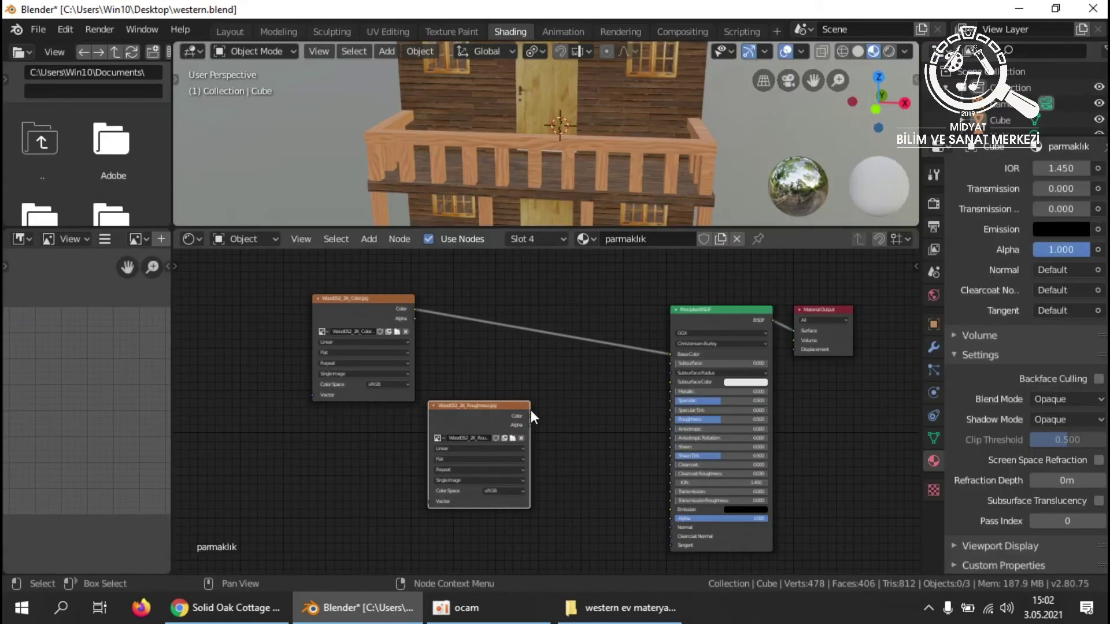
Set the roughness texture's Color Space to Non-Color and connect its Color output to the Principled BSDF's Roughness.
left_click(519, 491)
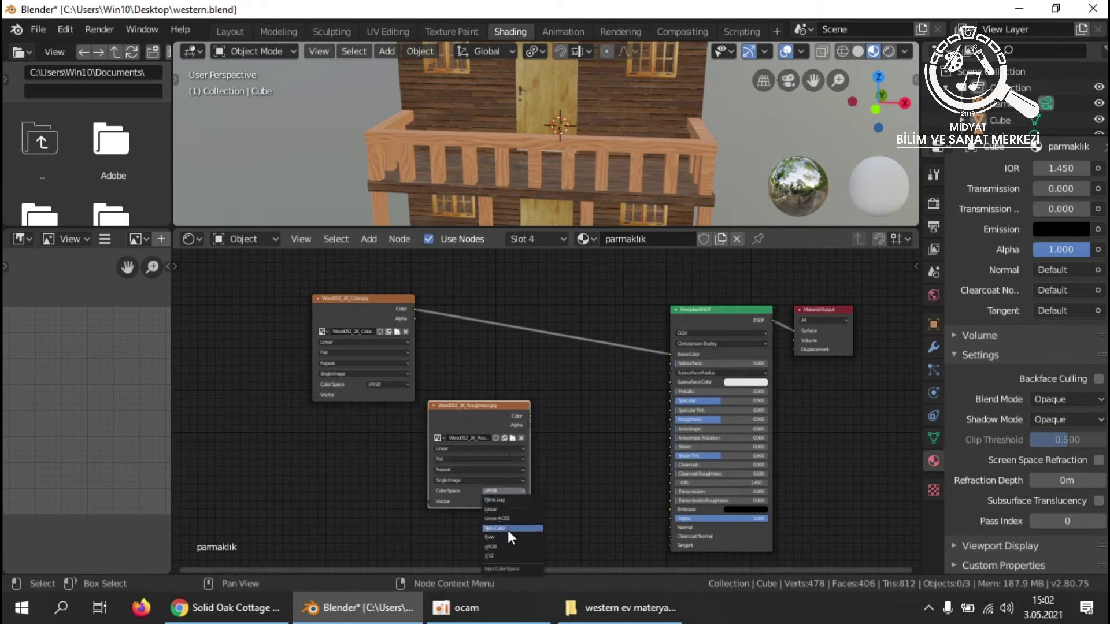
left_click(503, 529)
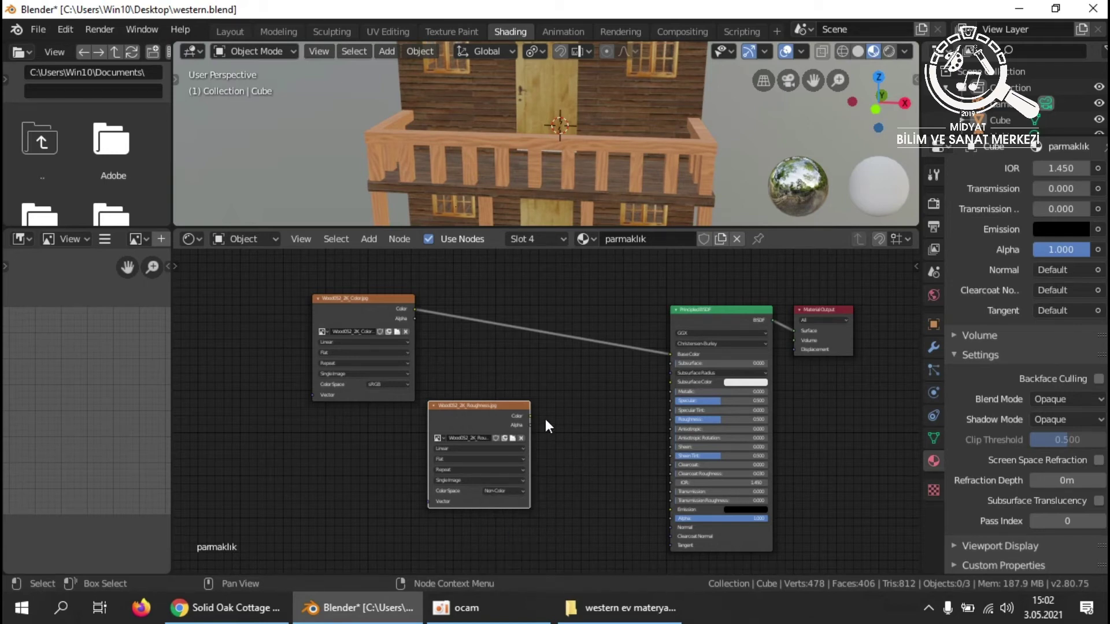
left_click_drag(530, 415, 670, 421)
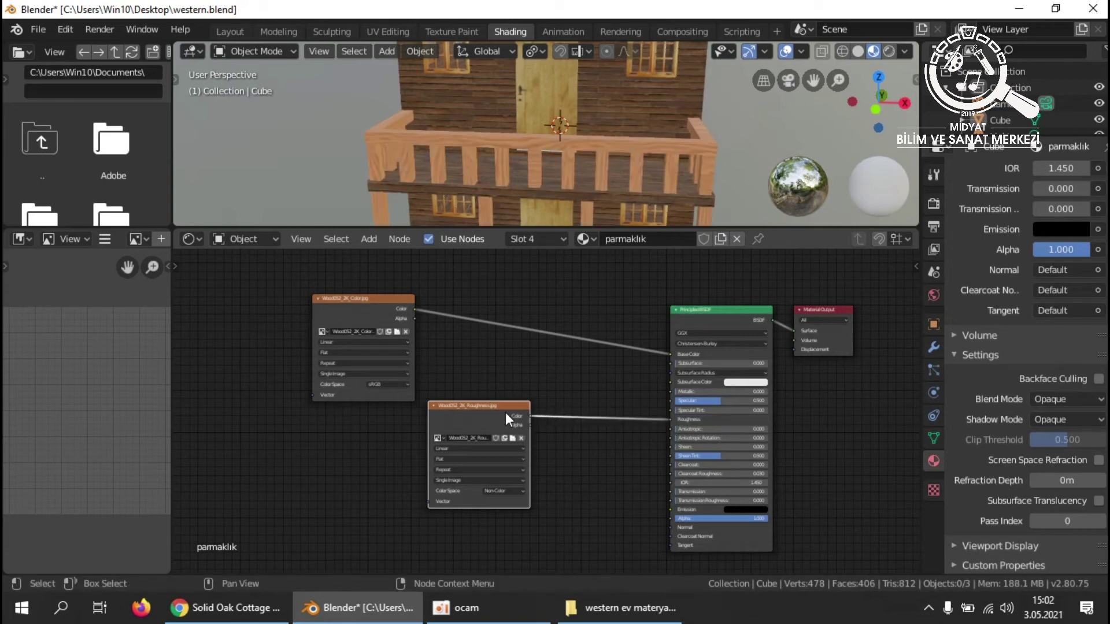
Rearrange the Wood052 colour and roughness texture nodes to free space beneath them for more nodes.
left_click_drag(493, 404, 398, 429)
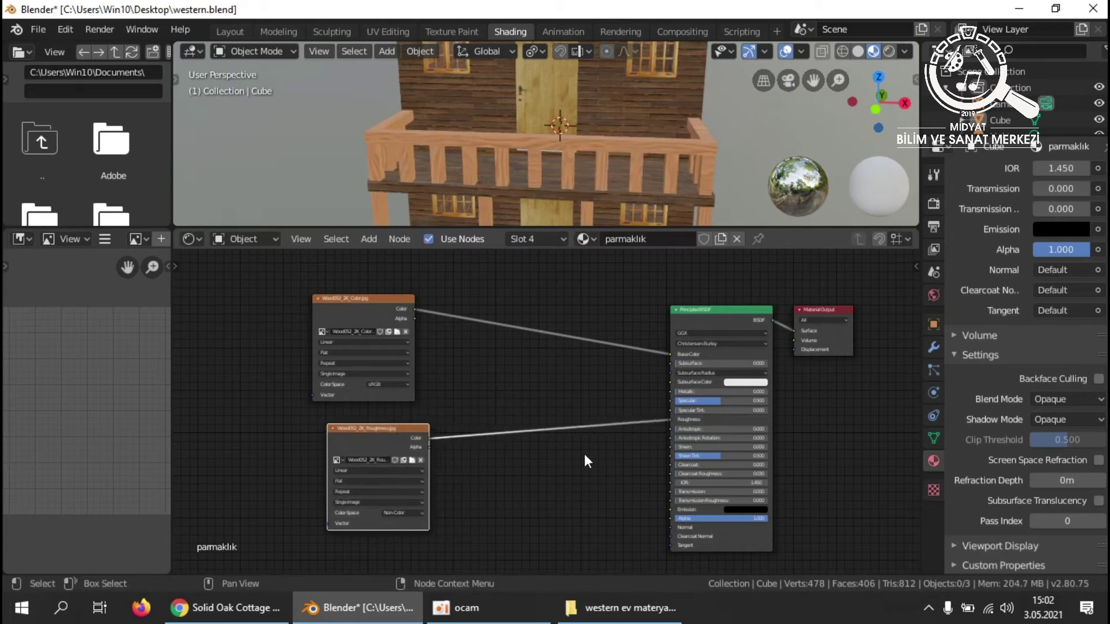
middle_click_drag(495, 418, 554, 381)
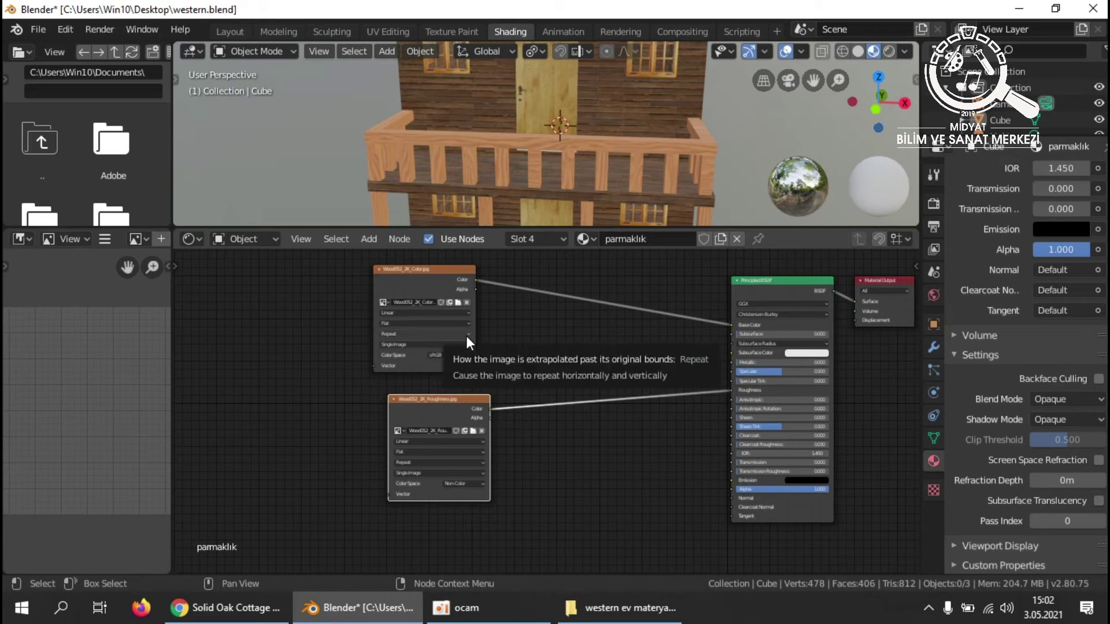
left_click_drag(418, 266, 591, 231)
left_click_drag(459, 400, 440, 309)
Add a Bump node to the parmaklık material and connect its Normal output to the Principled BSDF's Normal.
key("shift+a")
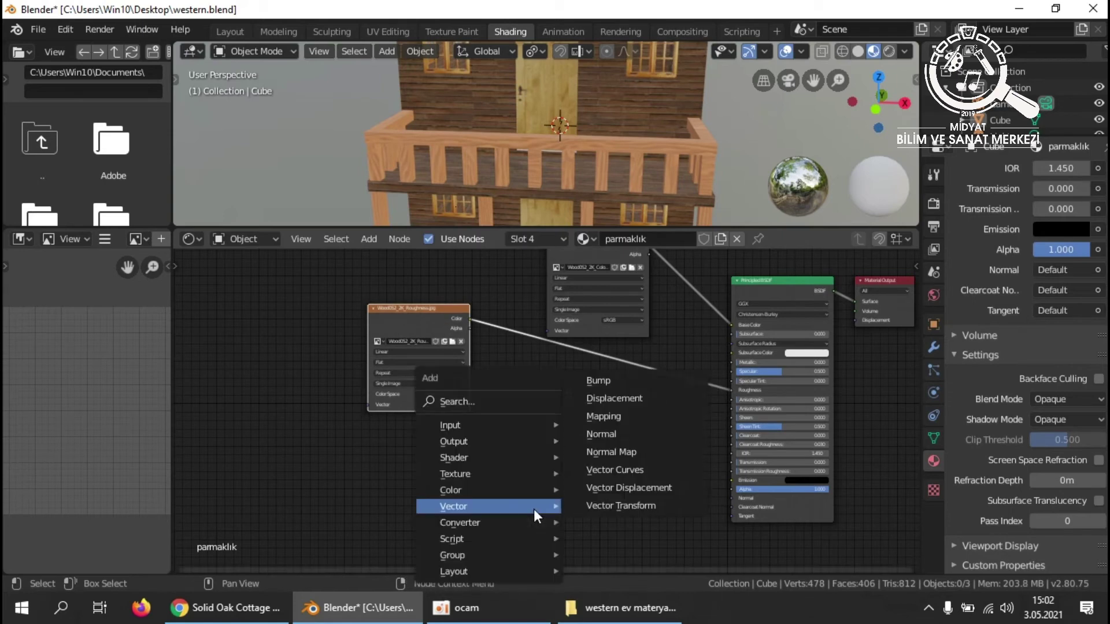
left_click(605, 383)
left_click(569, 482)
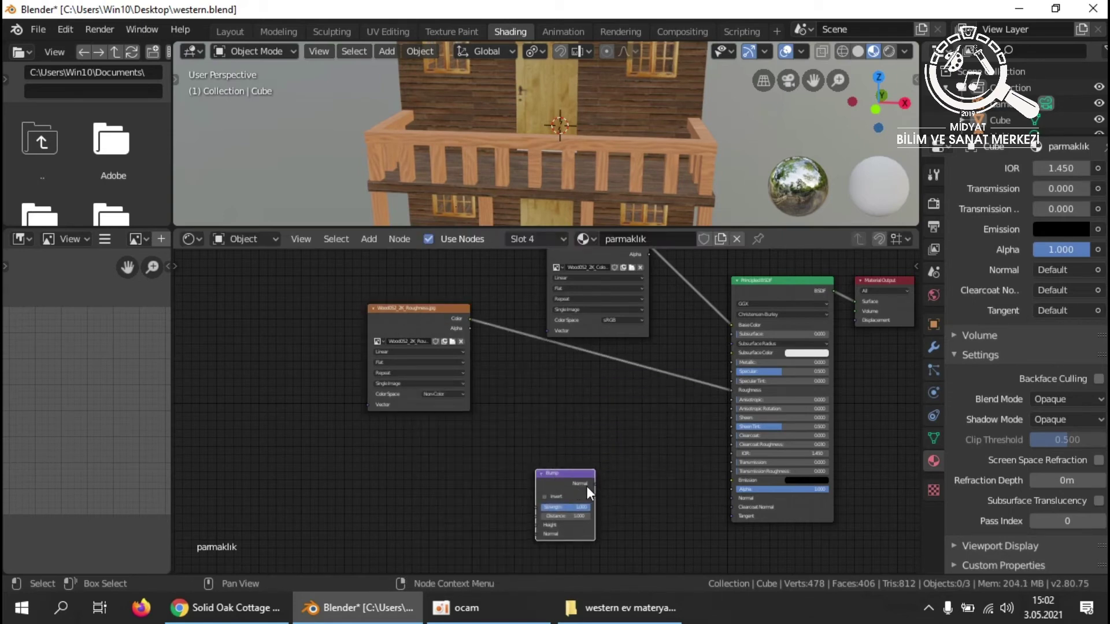
left_click_drag(595, 483, 732, 498)
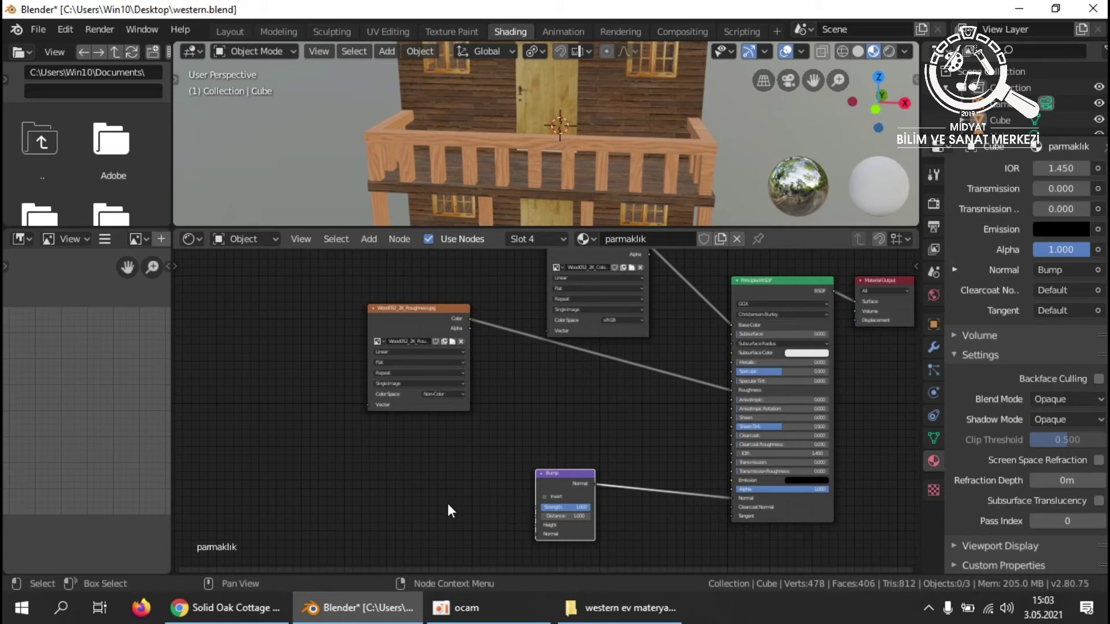
Add another Image Texture node below the roughness texture, on the input side of the Bump node.
key("shift")
key("shift+a")
mouse_move(445, 509)
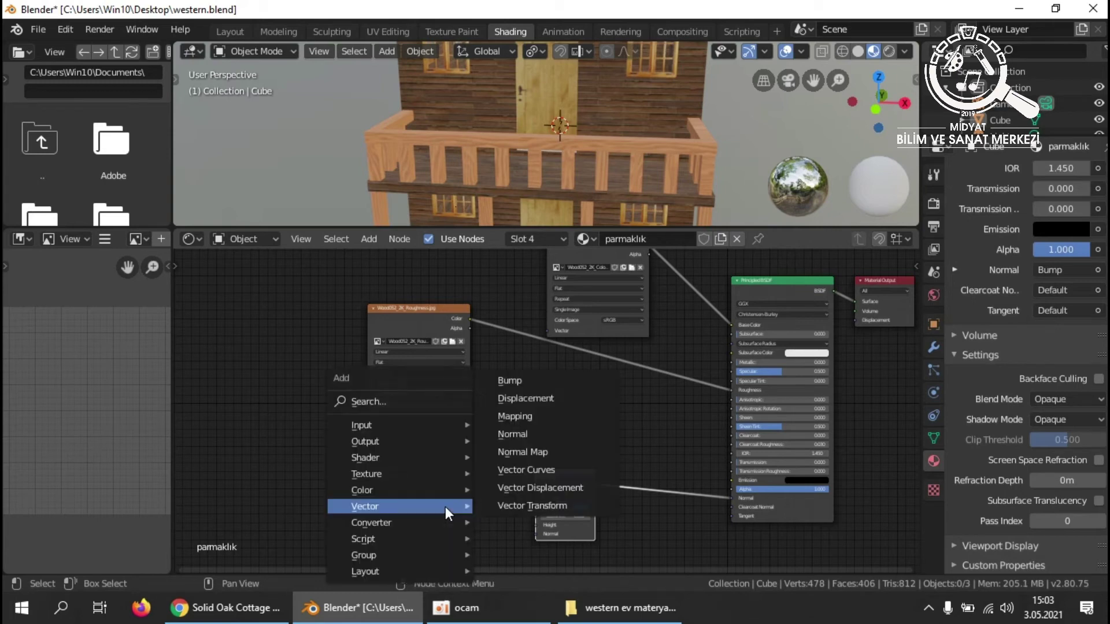
mouse_move(411, 477)
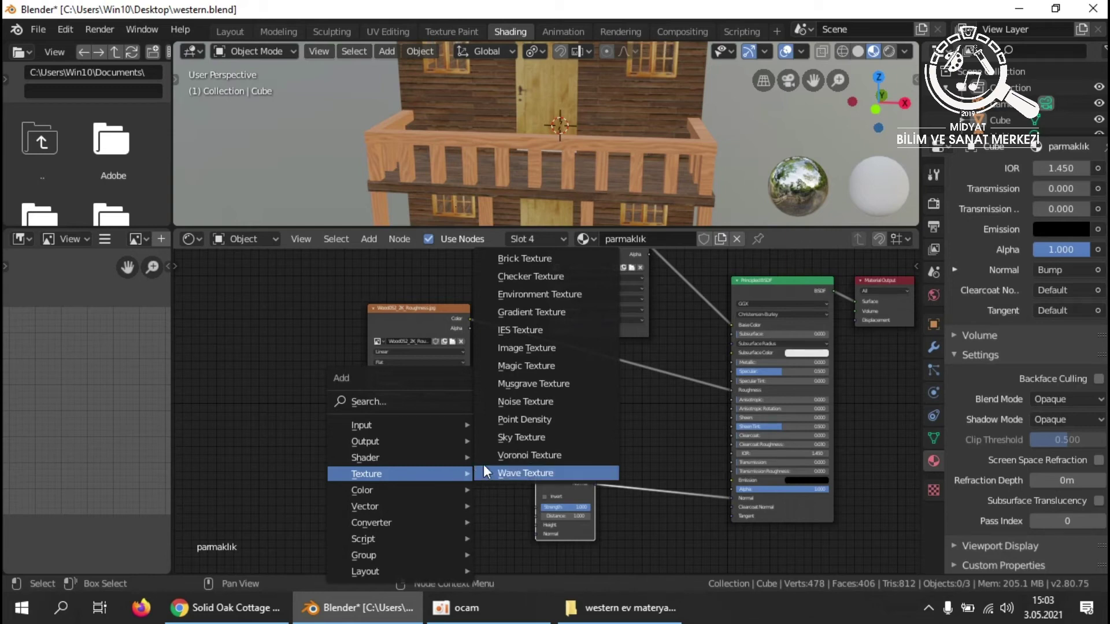
left_click(536, 348)
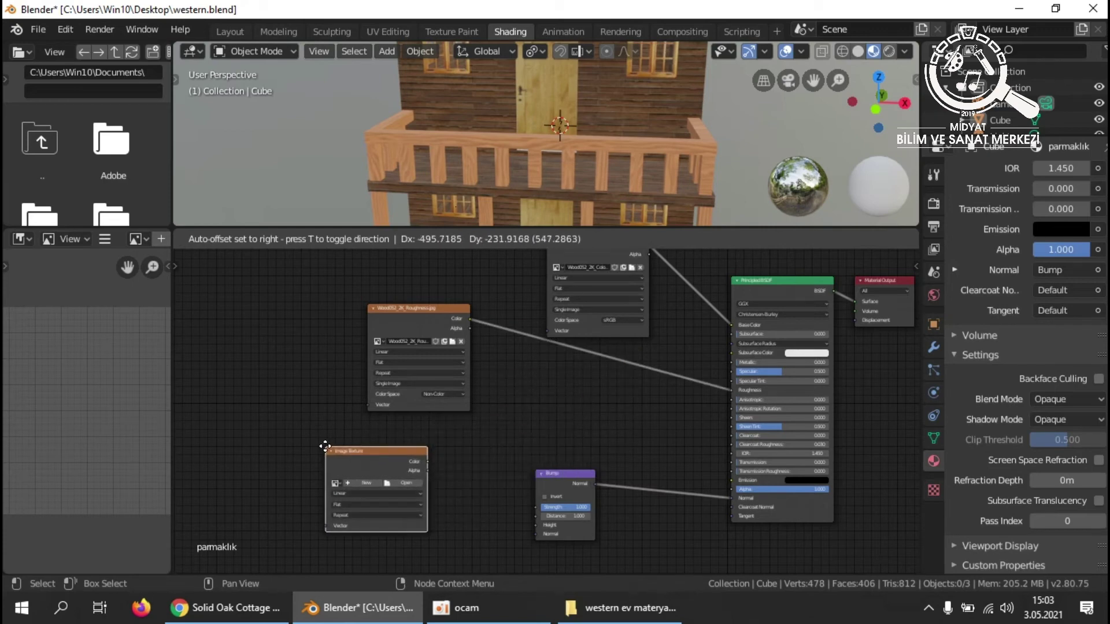
left_click(325, 447)
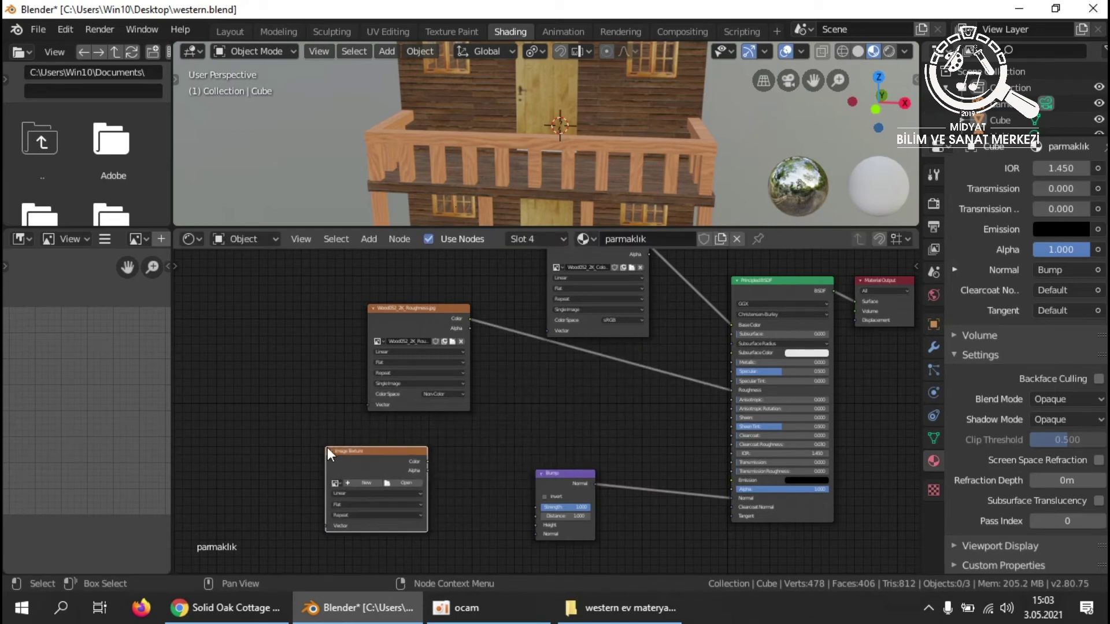
Load Wood052_2K_Displacement.jpg into the empty Image Texture node and connect its Color output to the Bump node's Height.
left_click(418, 479)
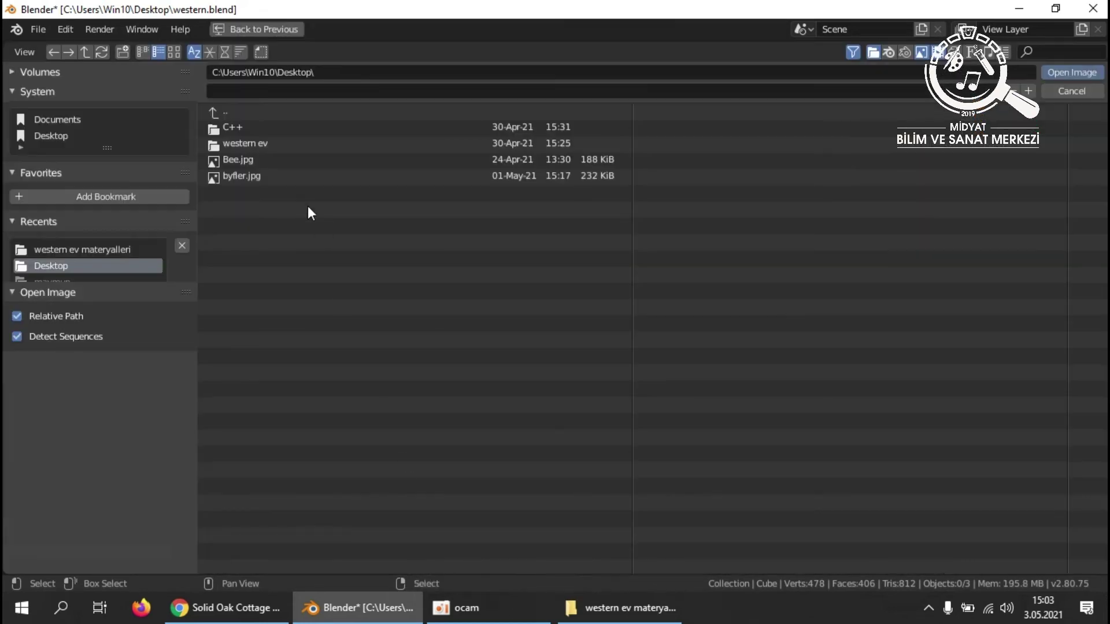
double_click(257, 149)
left_click(266, 127)
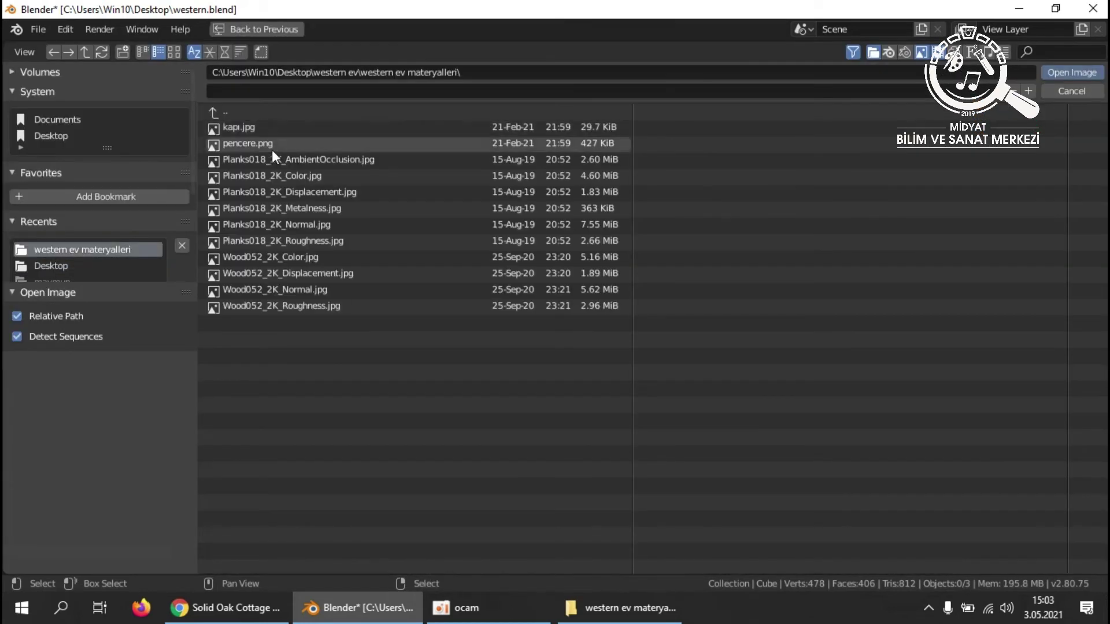
left_click(275, 275)
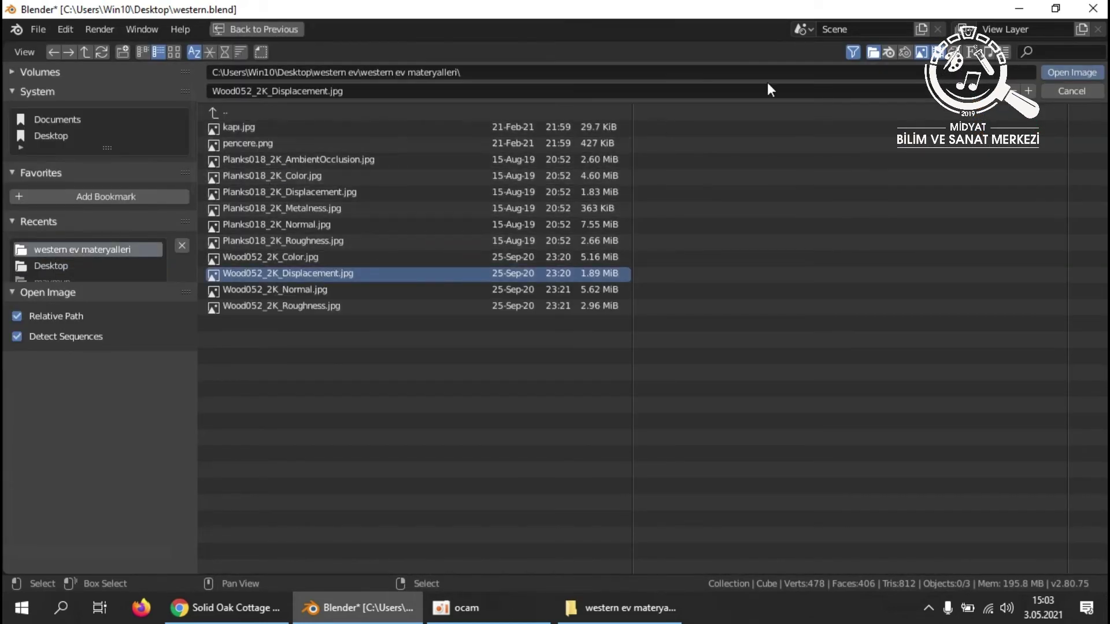
left_click(1072, 73)
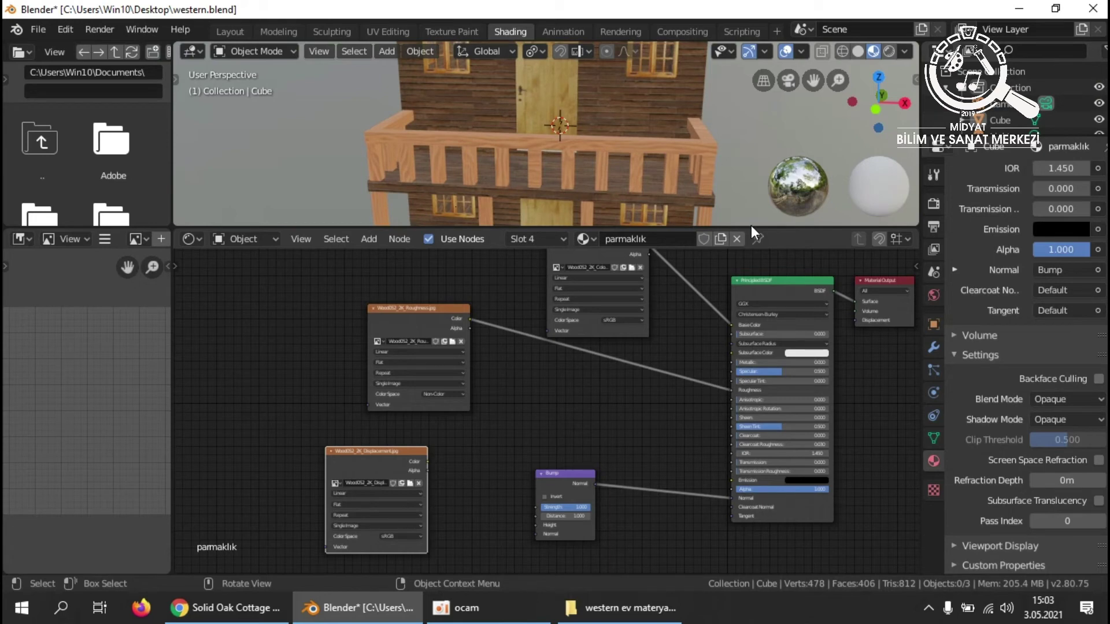
left_click_drag(408, 457, 533, 524)
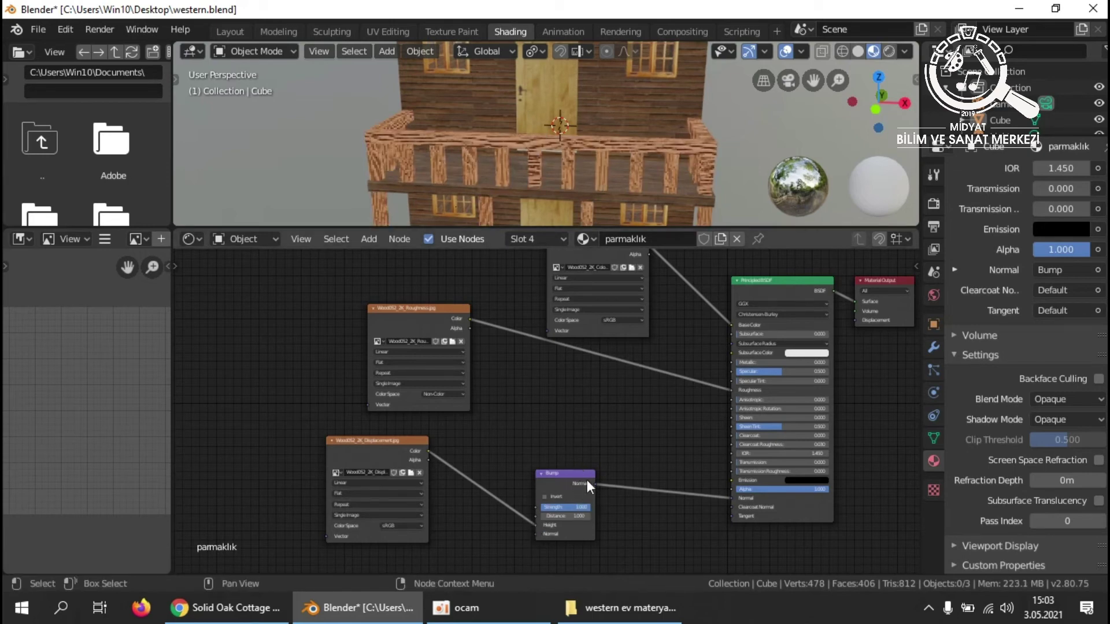
Set the Bump Strength to 0.283 and move the Bump node closer to the Principled BSDF, adjusting the displacement texture's placement.
scroll(610, 367, "up", 4)
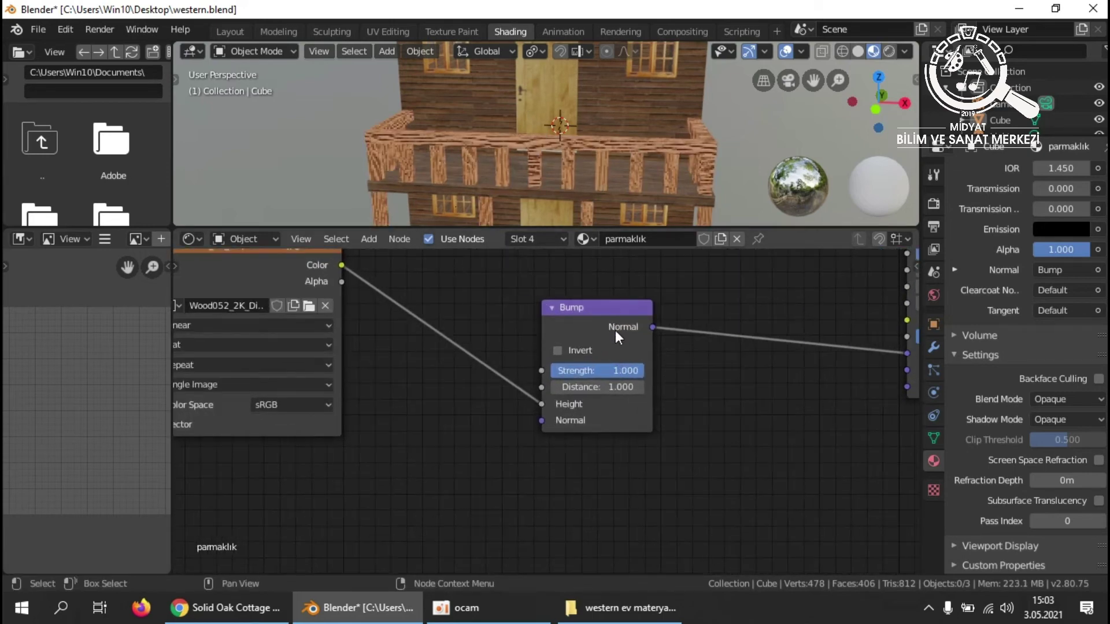
left_click_drag(634, 373, 573, 373)
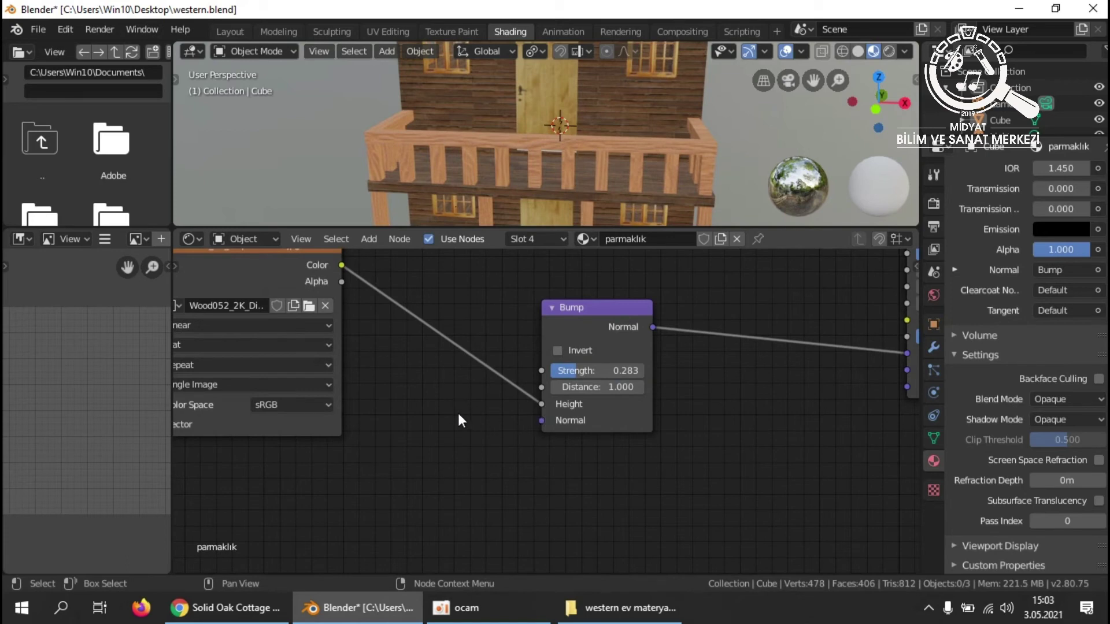
middle_click_drag(494, 432, 584, 416)
scroll(584, 417, "down", 2)
left_click_drag(636, 399, 762, 406)
left_click_drag(449, 302, 474, 306)
middle_click_drag(568, 440, 412, 421)
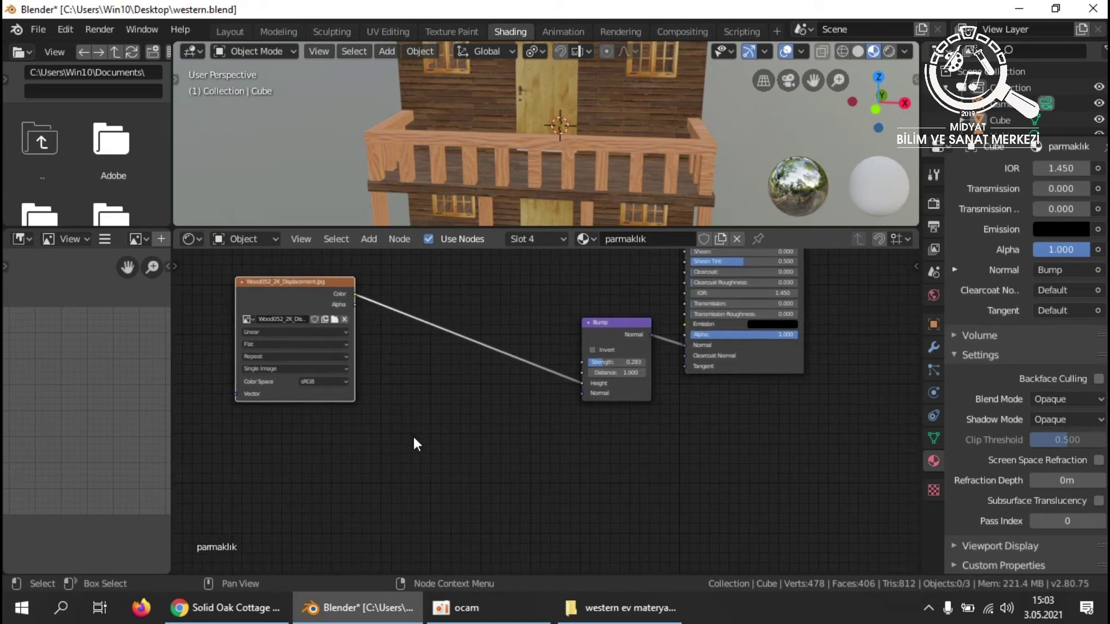
Add a Normal Map node below the displacement texture and connect its Normal output to the Bump node's Normal input.
key("shift+a")
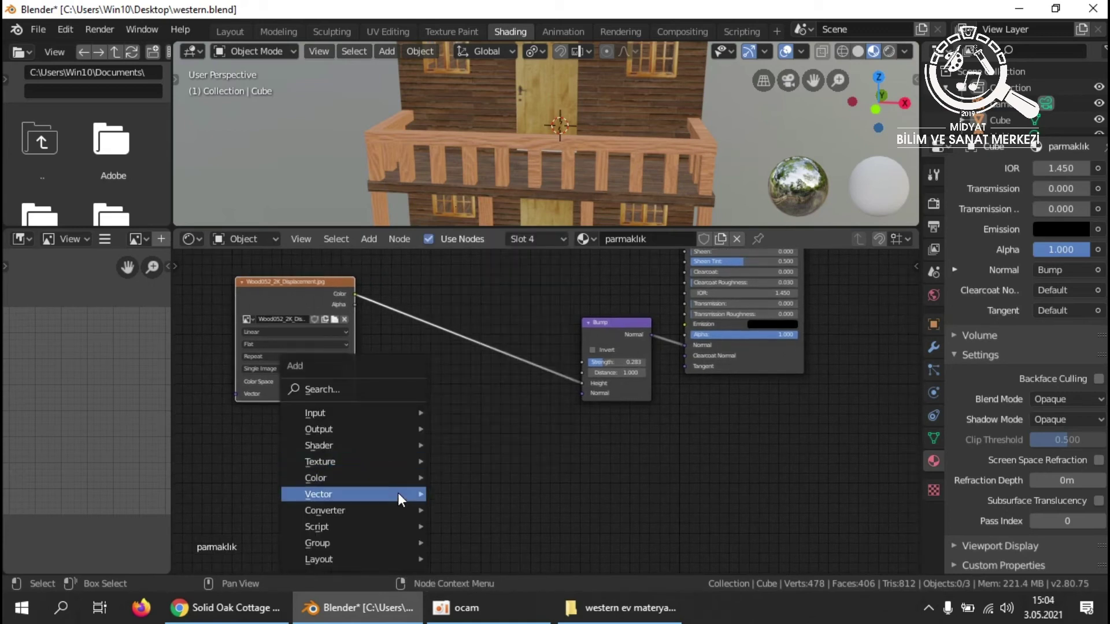
mouse_move(404, 490)
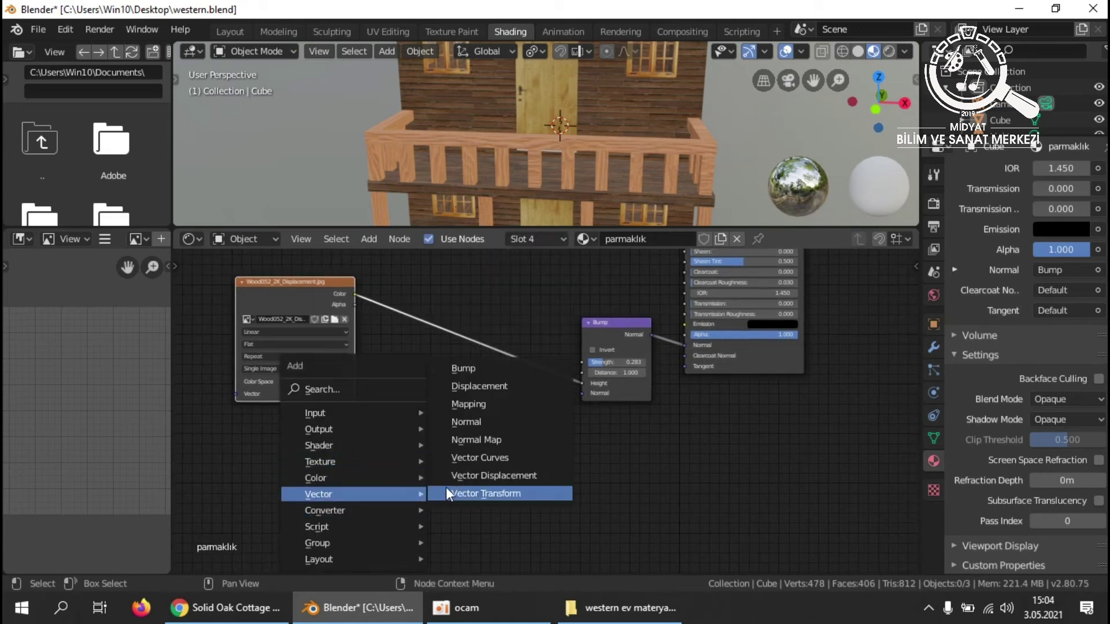
left_click(480, 438)
left_click(404, 428)
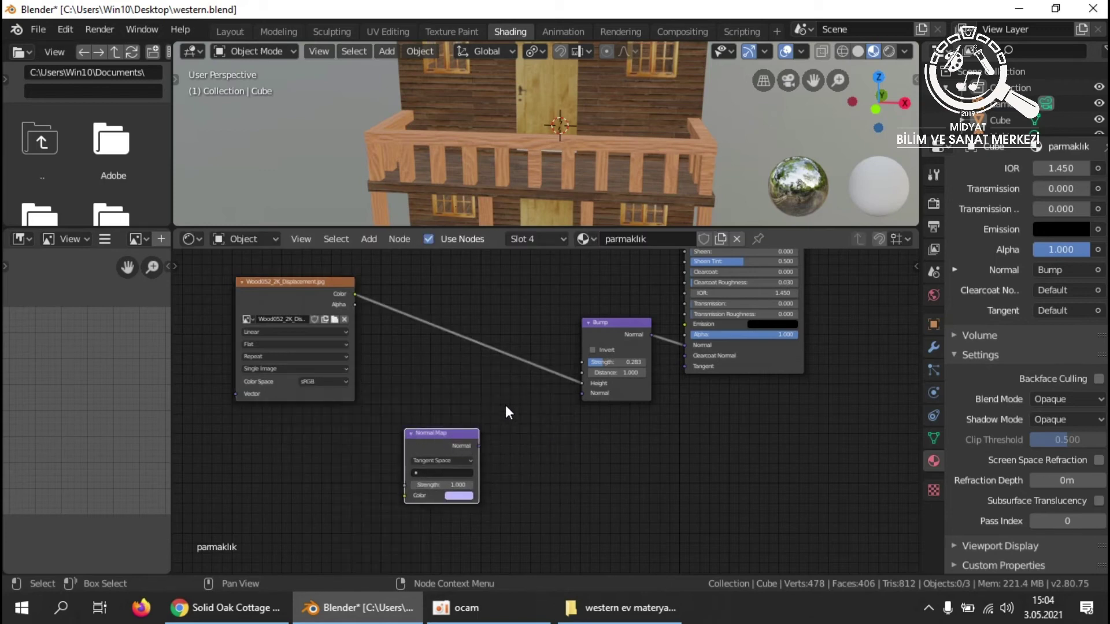
left_click_drag(479, 445, 581, 394)
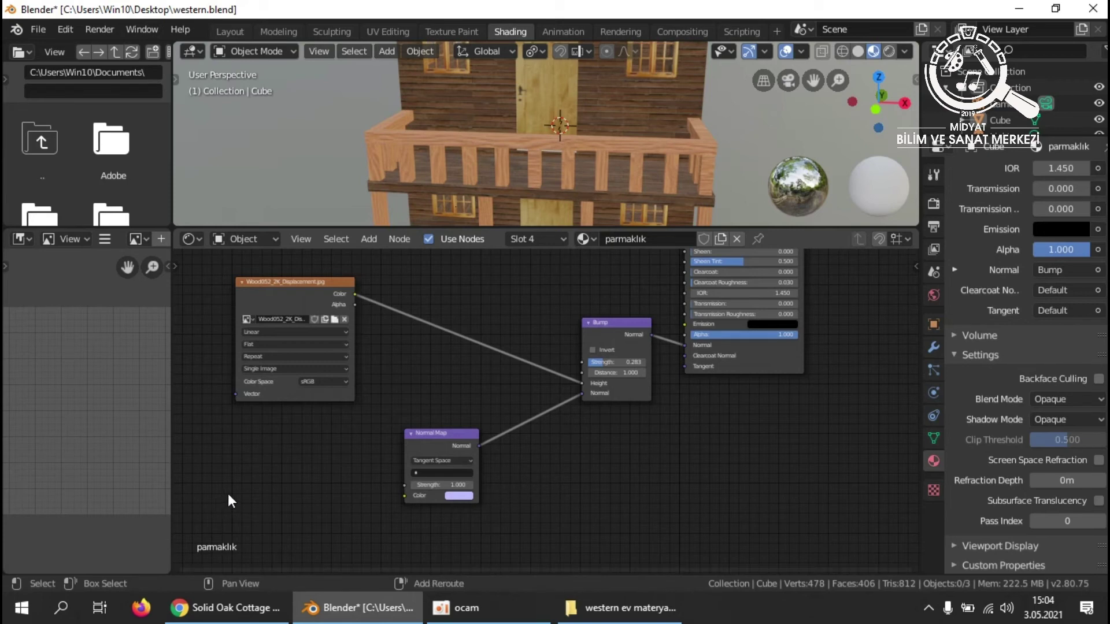
Add an Image Texture node on the input side of the Normal Map and load Wood052_2K_Normal.jpg into it.
key("shift+a")
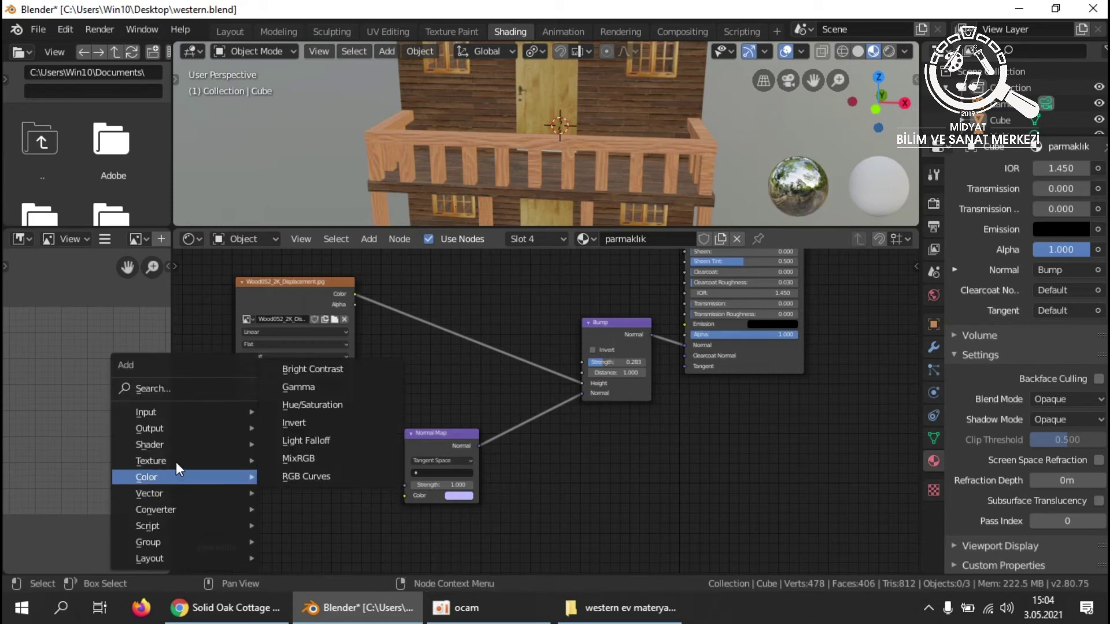
mouse_move(142, 460)
left_click(312, 335)
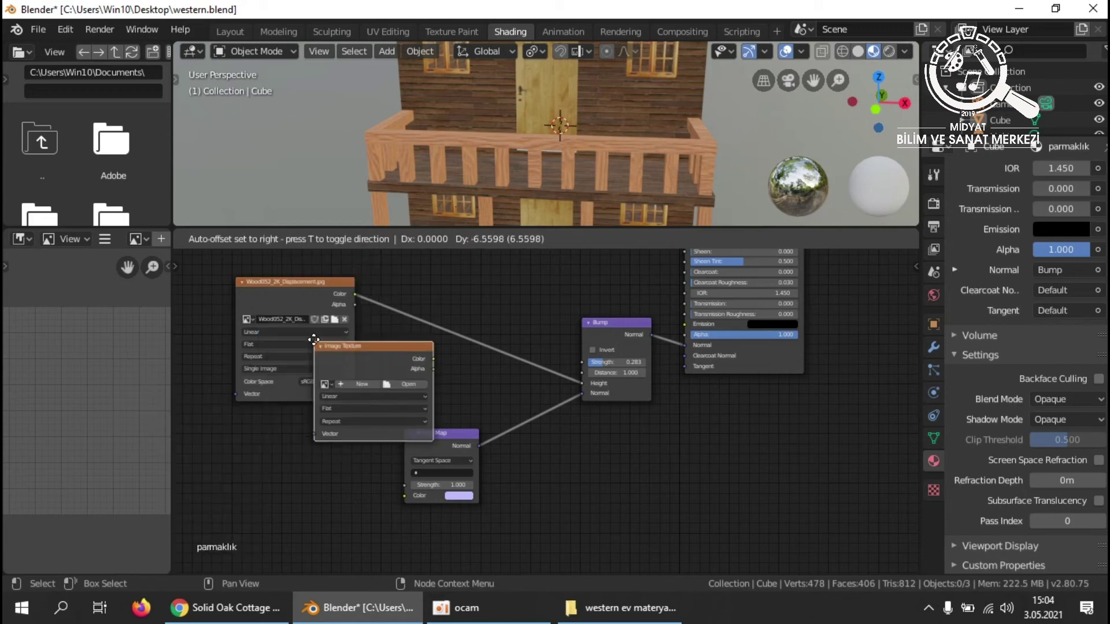
left_click(229, 438)
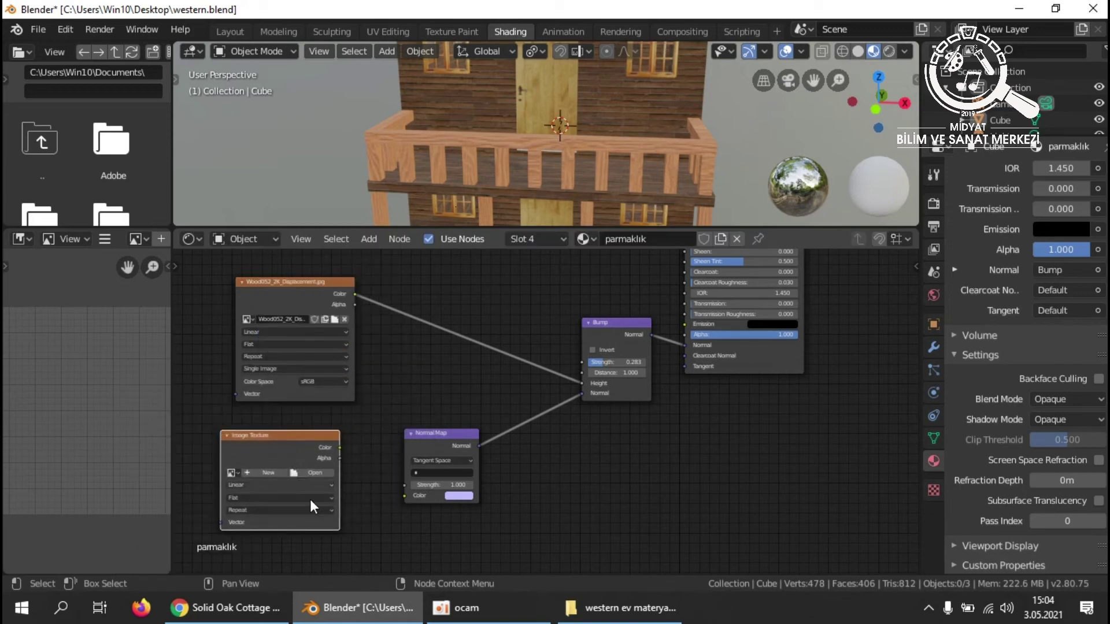
left_click(318, 473)
left_click(264, 116)
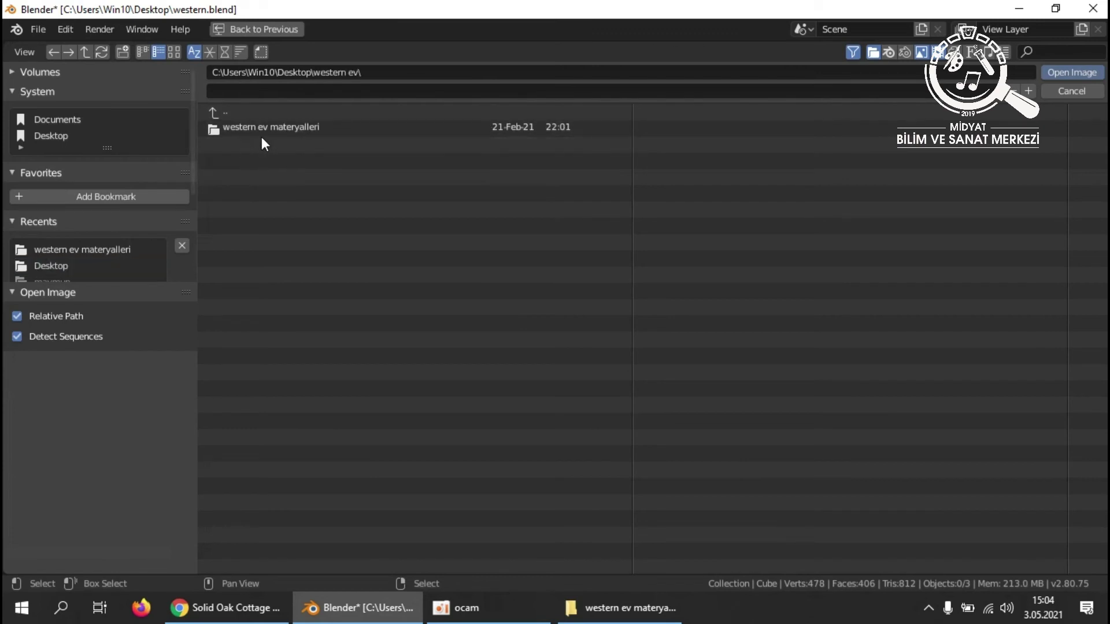
left_click(262, 128)
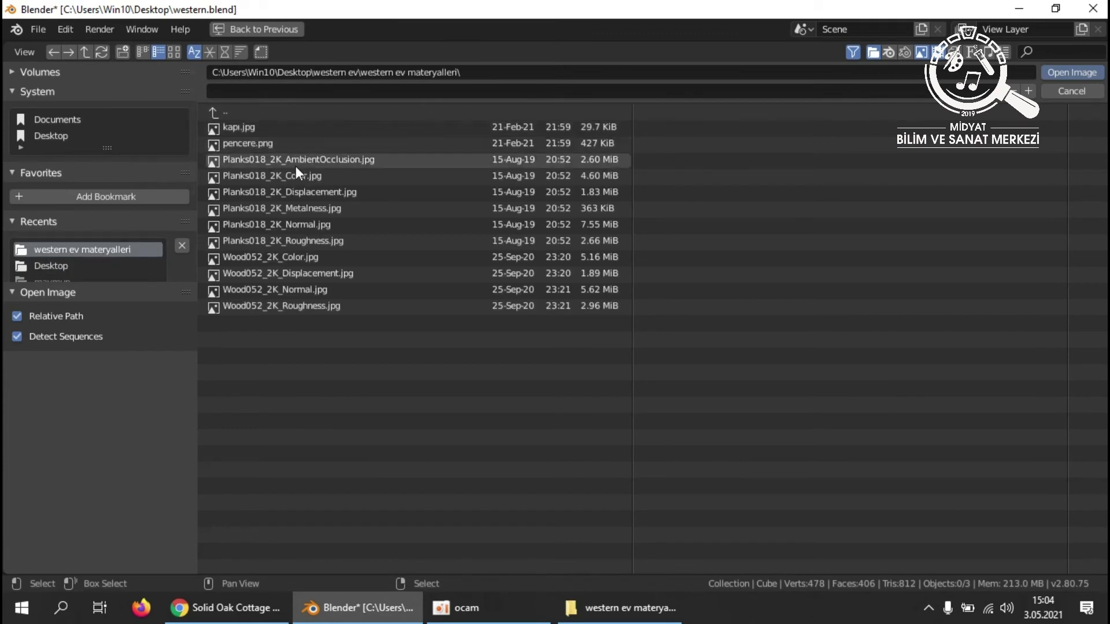
left_click(283, 292)
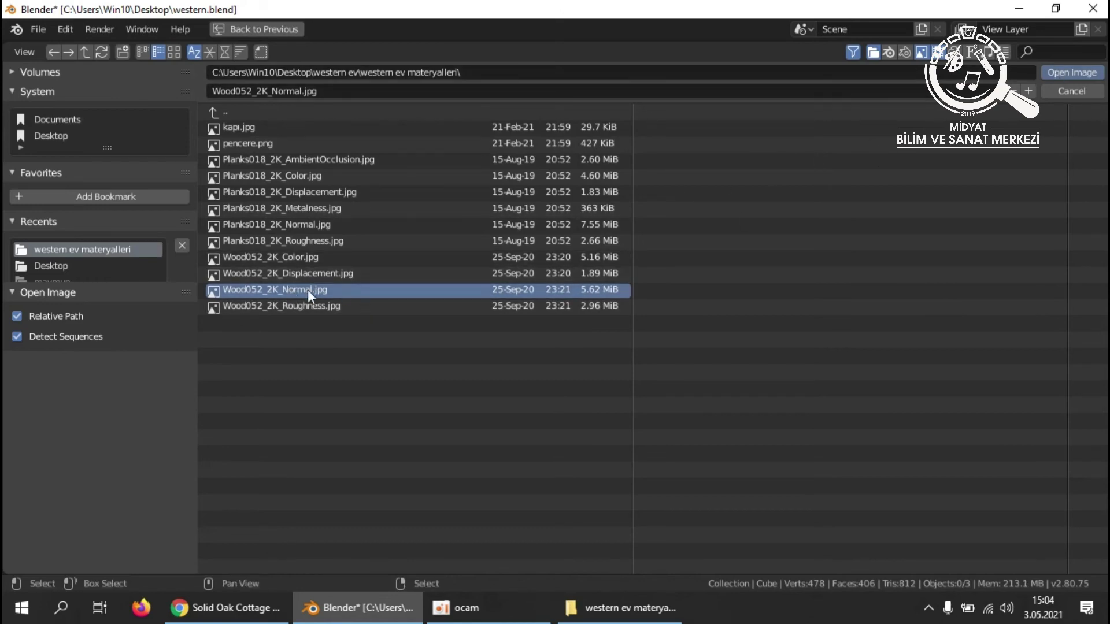
left_click(1059, 70)
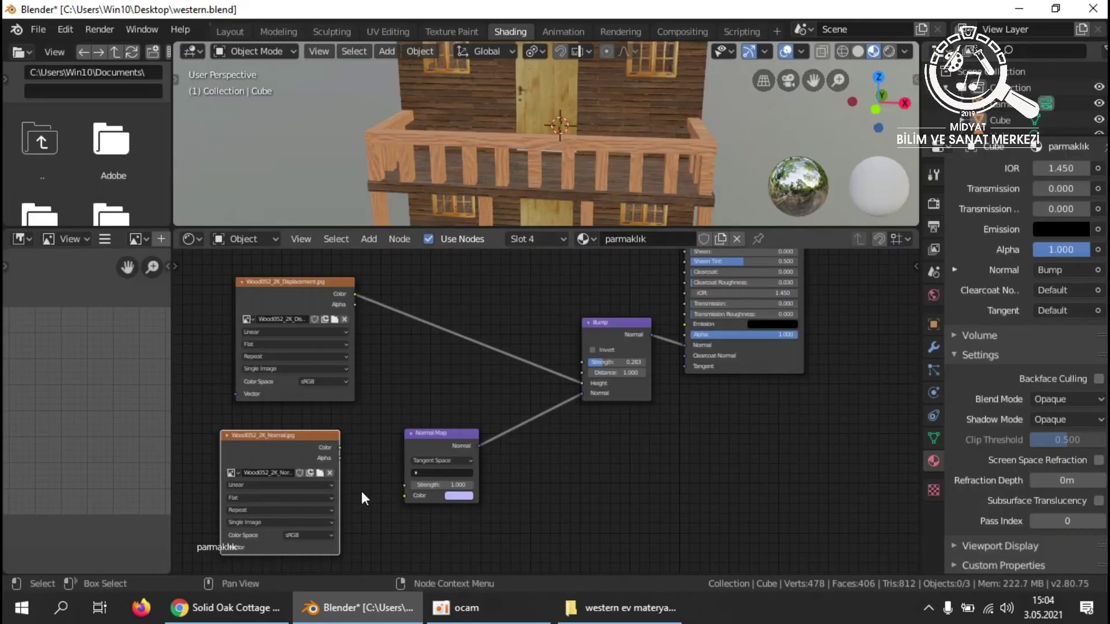
Set the normal texture's Color Space to Non-Color and connect its Color output to the Normal Map's Color.
left_click(318, 536)
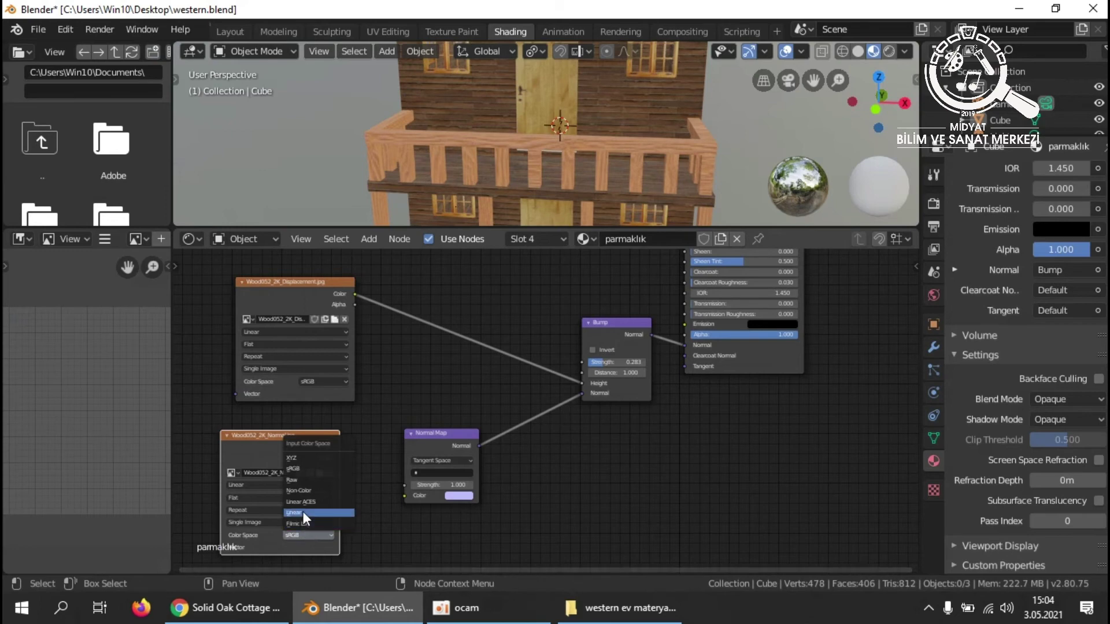
left_click(305, 490)
left_click_drag(340, 448, 405, 496)
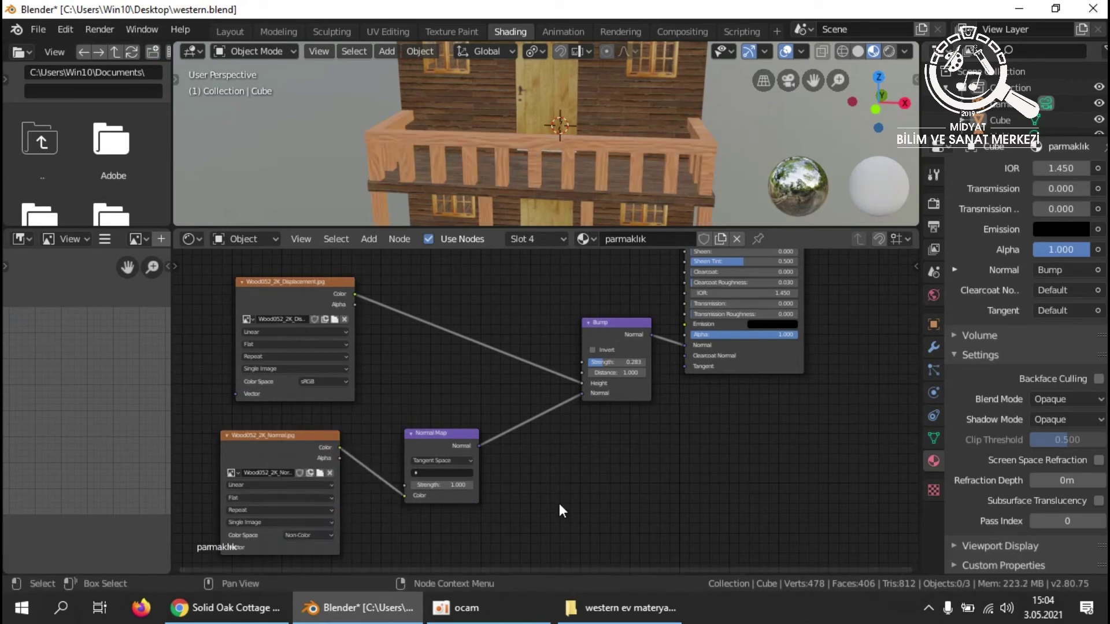
Move the Normal Map and its normal texture closer to the Bump node and inspect the railing's wood up close.
scroll(560, 457, "down", 2)
middle_click_drag(572, 466, 664, 455)
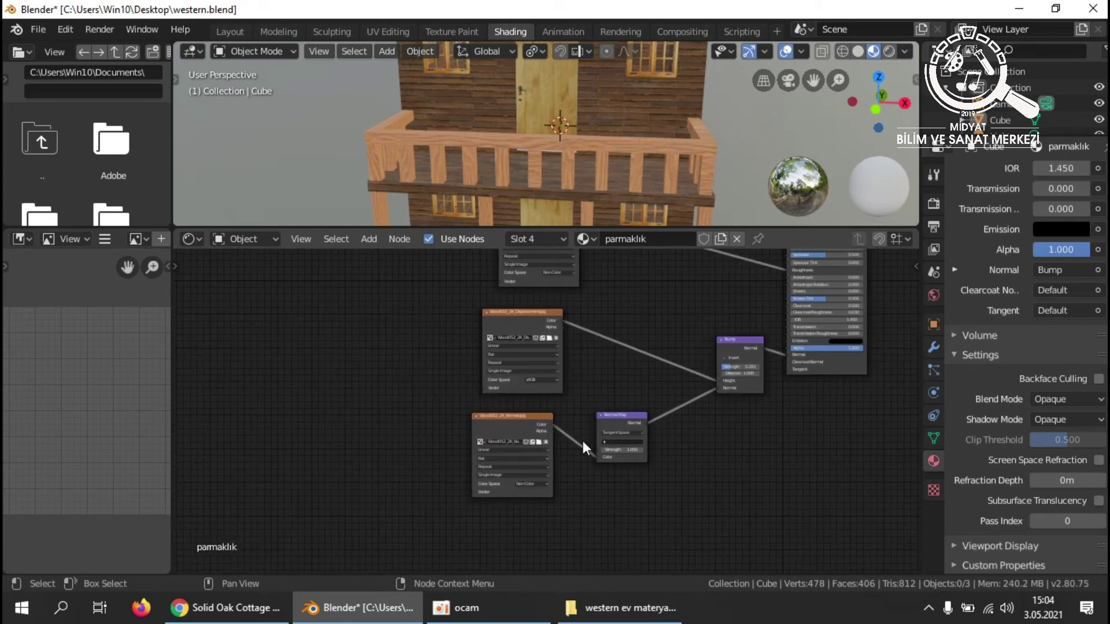
left_click_drag(628, 414, 681, 399)
left_click_drag(532, 416, 601, 421)
scroll(630, 161, "up", 2)
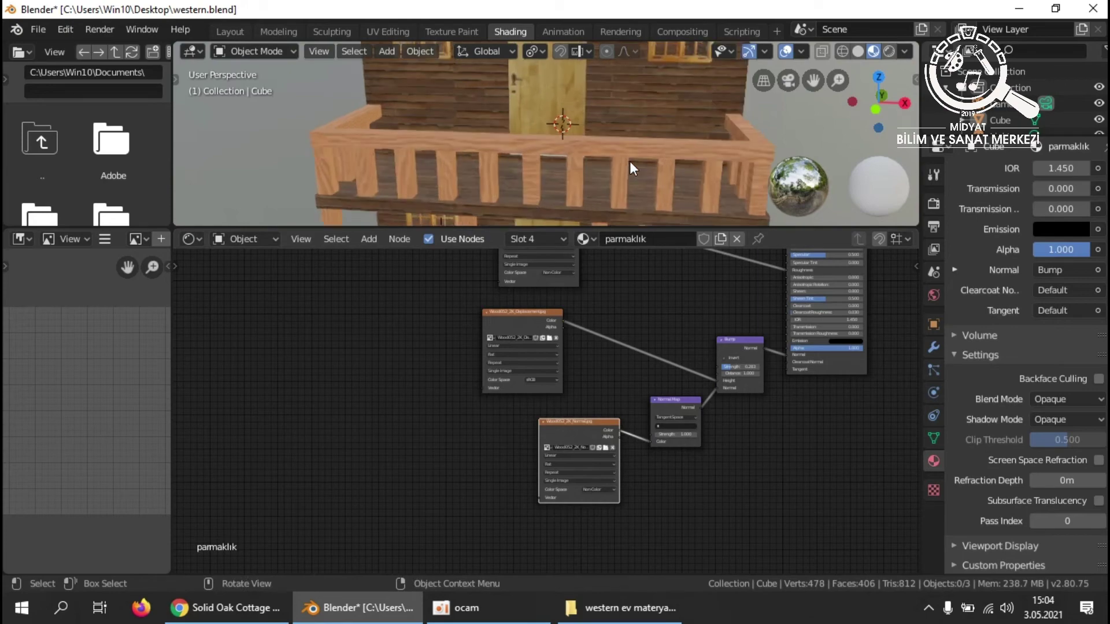
scroll(630, 168, "up", 2)
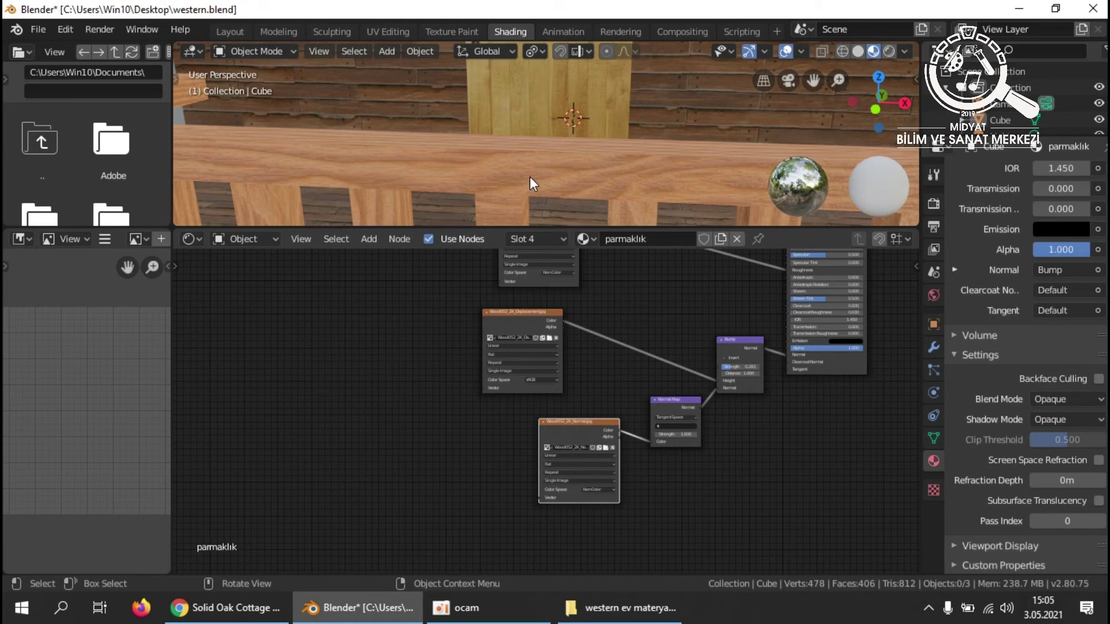
Move the roughness texture away from the Principled BSDF and insert a ColorRamp node on the link between them.
middle_click_drag(605, 357, 382, 416)
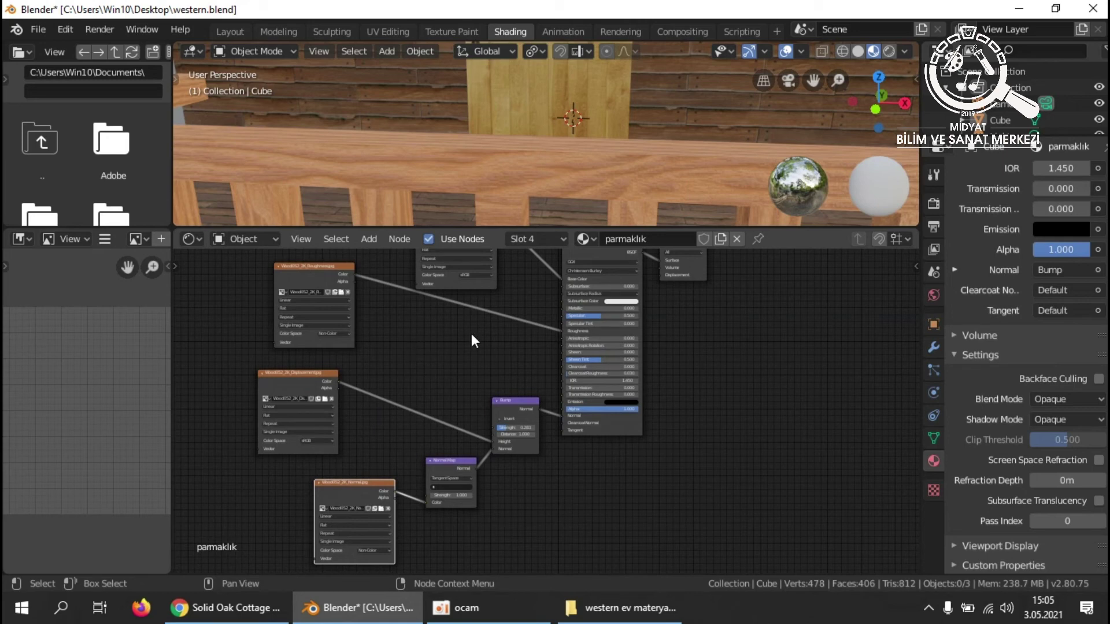
middle_click_drag(423, 339, 577, 423)
left_click_drag(472, 359, 366, 376)
key("shift+a")
mouse_move(536, 446)
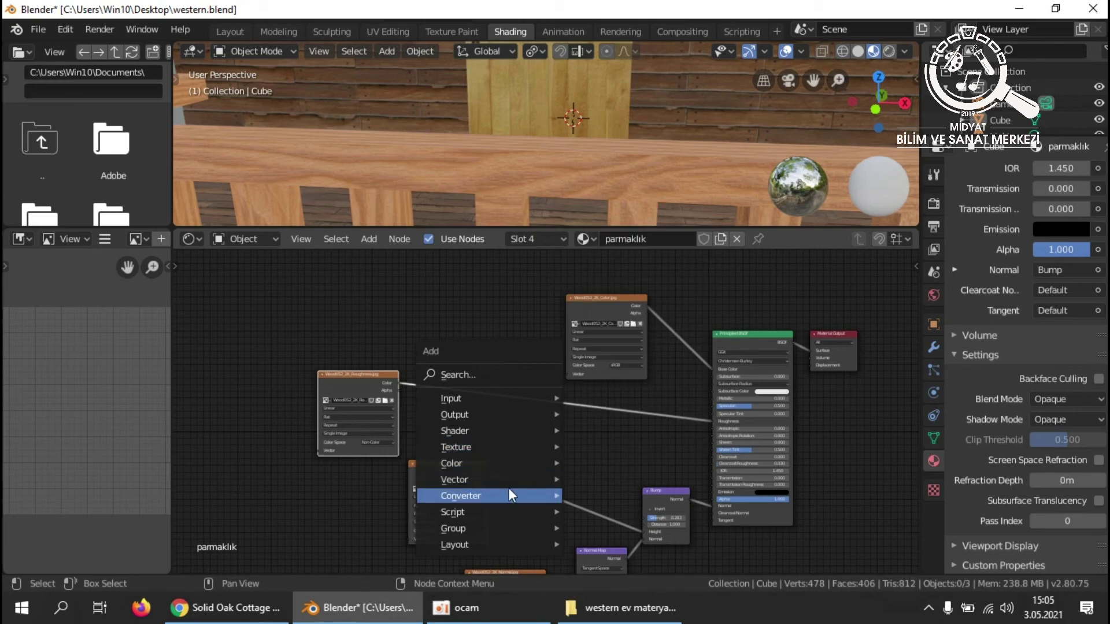
mouse_move(556, 495)
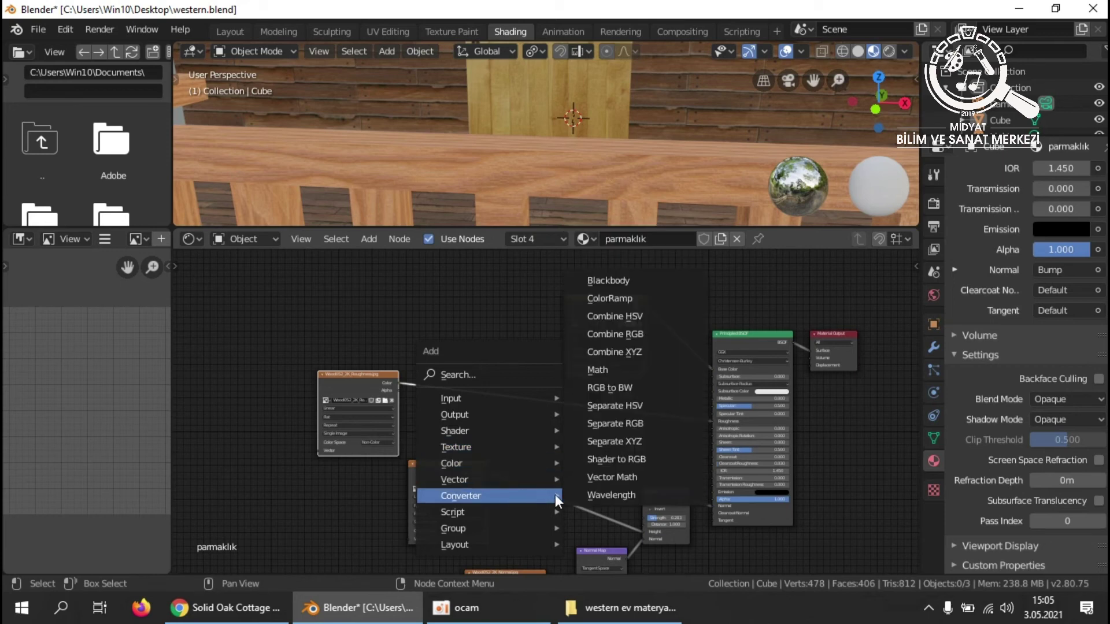
left_click(633, 299)
left_click(515, 384)
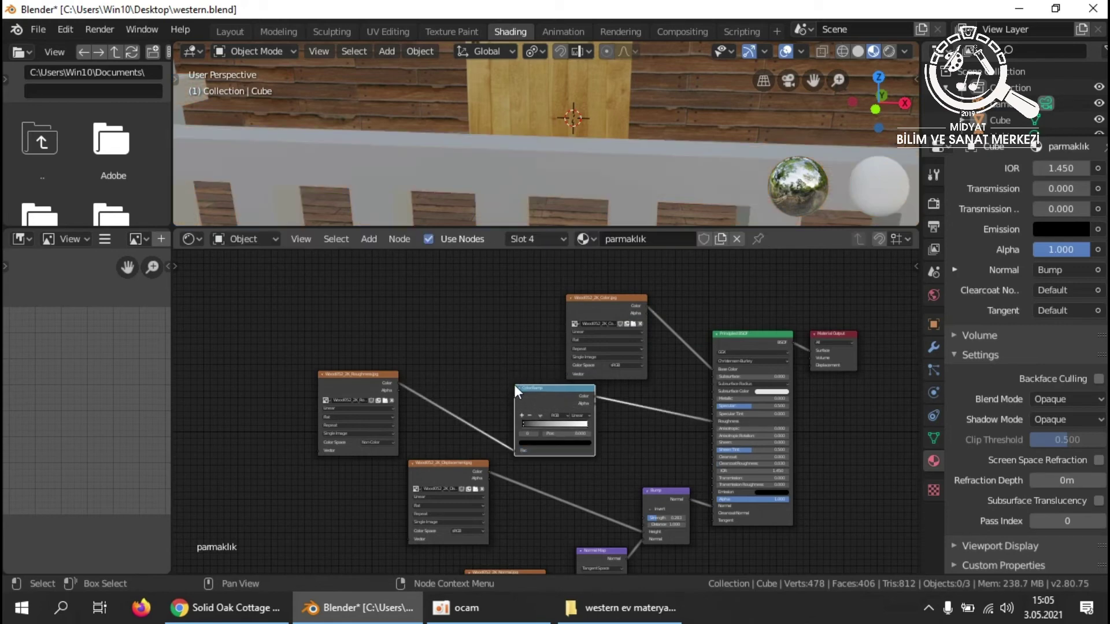
Shift the ColorRamp's white stop to a position of about 0.37 to adjust the railing's roughness.
left_click_drag(585, 424, 504, 418)
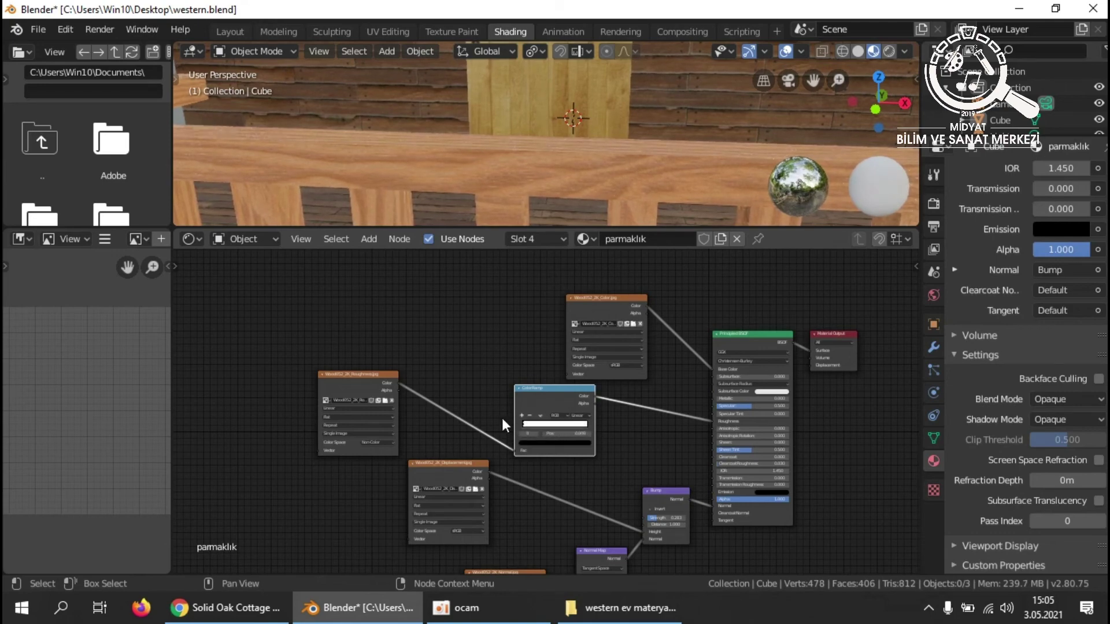
scroll(578, 428, "up", 5)
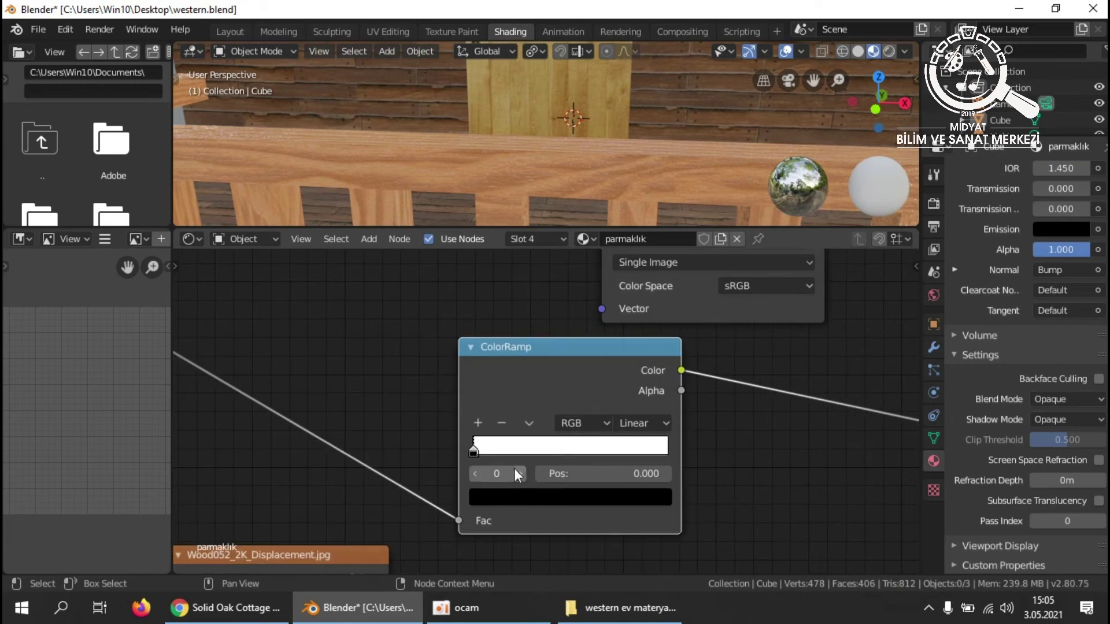
left_click_drag(471, 448, 549, 452)
scroll(428, 438, "down", 4)
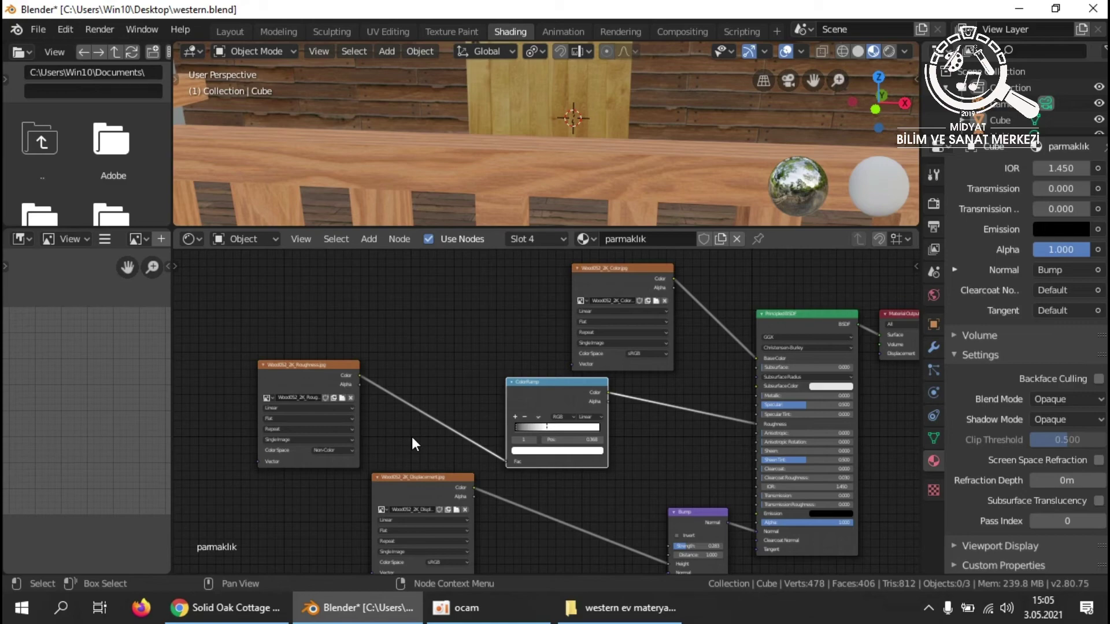
Tidy the parmaklık node layout by placing the colour texture above the Principled BSDF's input side and the ColorRamp slightly lower.
scroll(520, 470, "down", 5)
middle_click_drag(532, 484, 526, 440)
left_click_drag(584, 296, 515, 287)
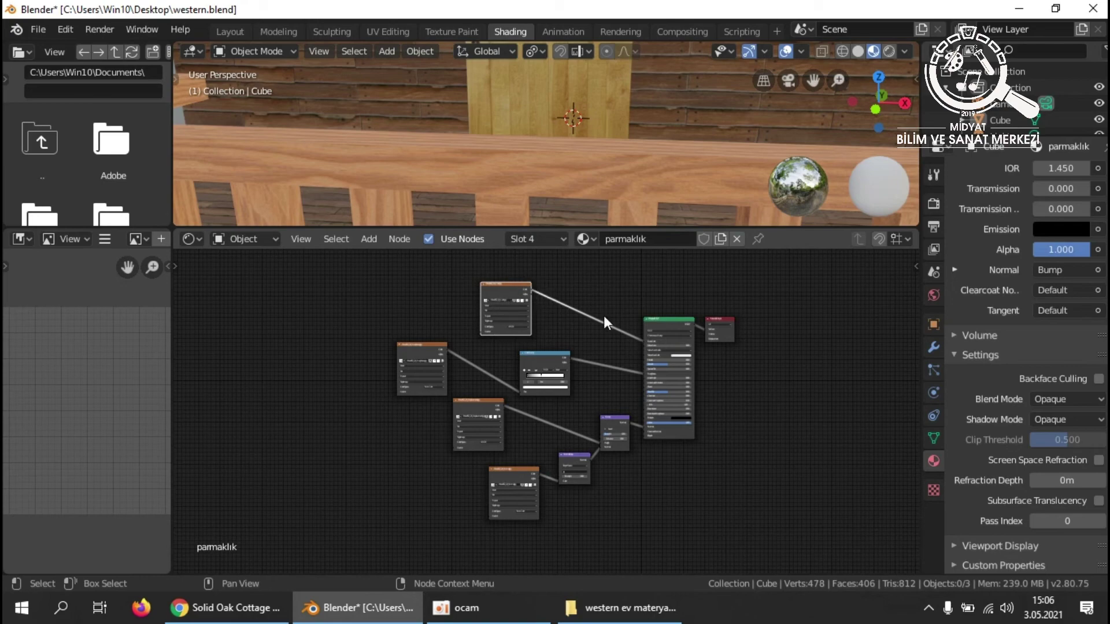
scroll(700, 338, "up", 2)
middle_click_drag(654, 317, 568, 419)
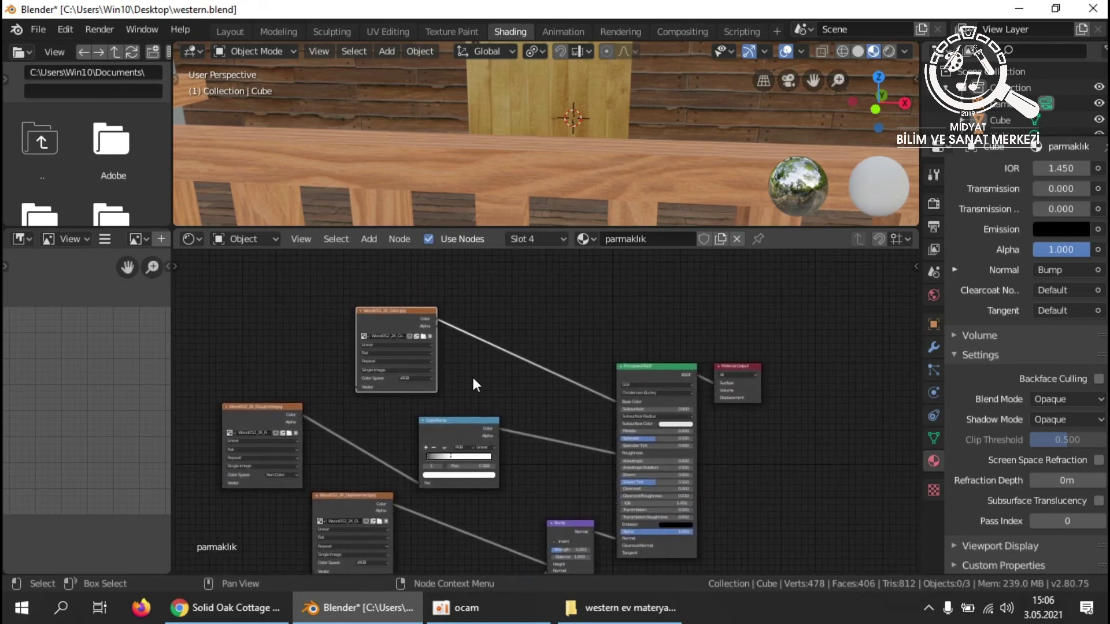
left_click_drag(391, 310, 533, 304)
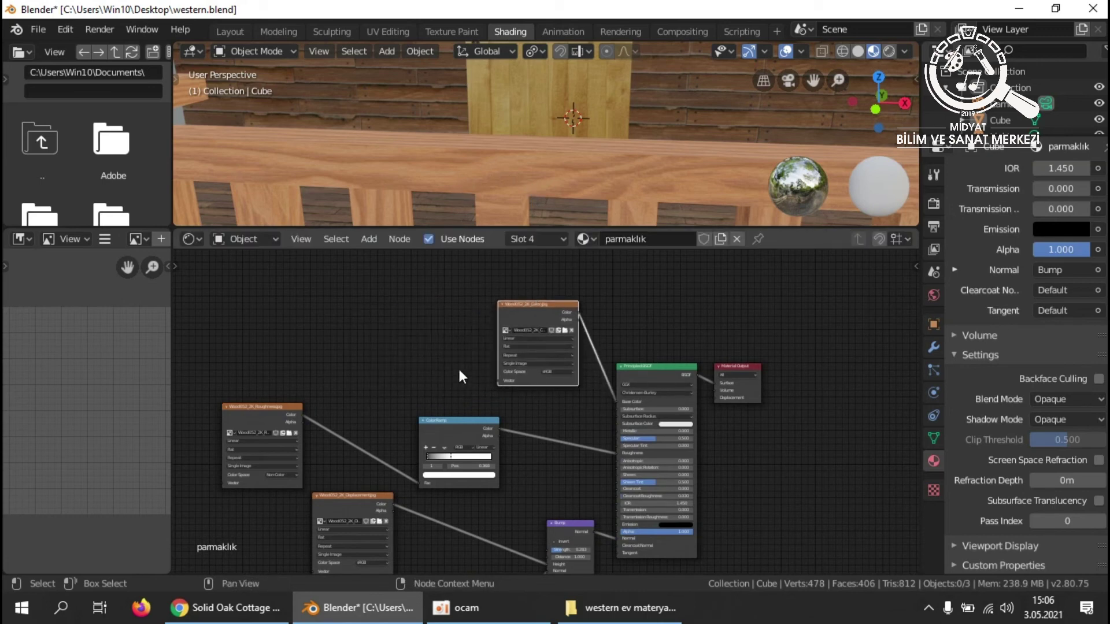
left_click_drag(461, 421, 466, 432)
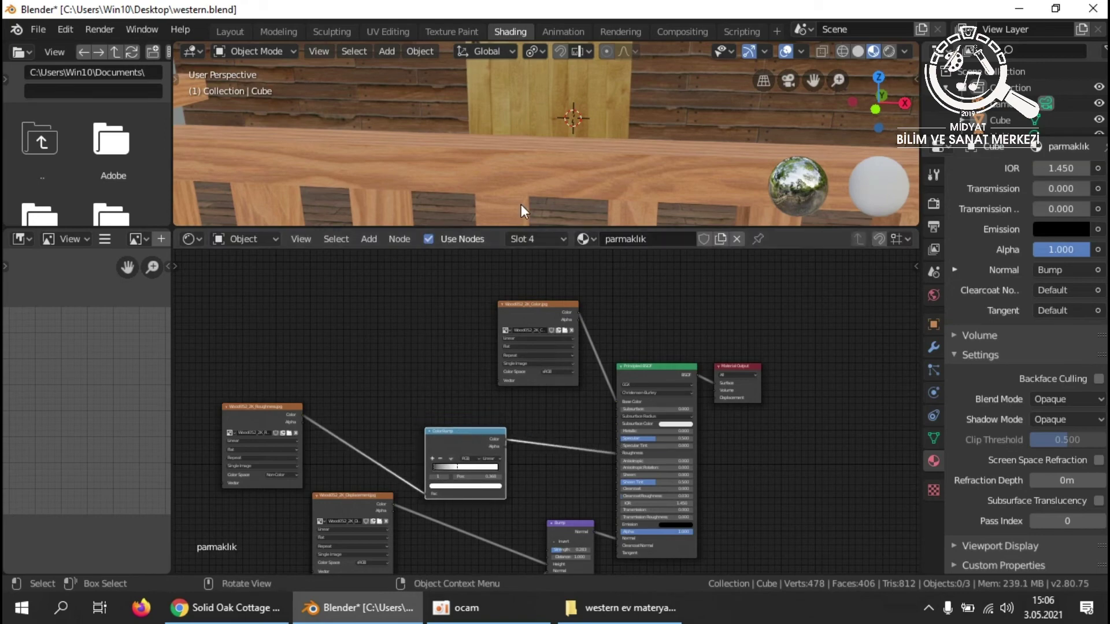
Check the railing's wood, enlarge the 3D viewport above the node editor and switch to the Layout workspace.
middle_click_drag(449, 170, 552, 144)
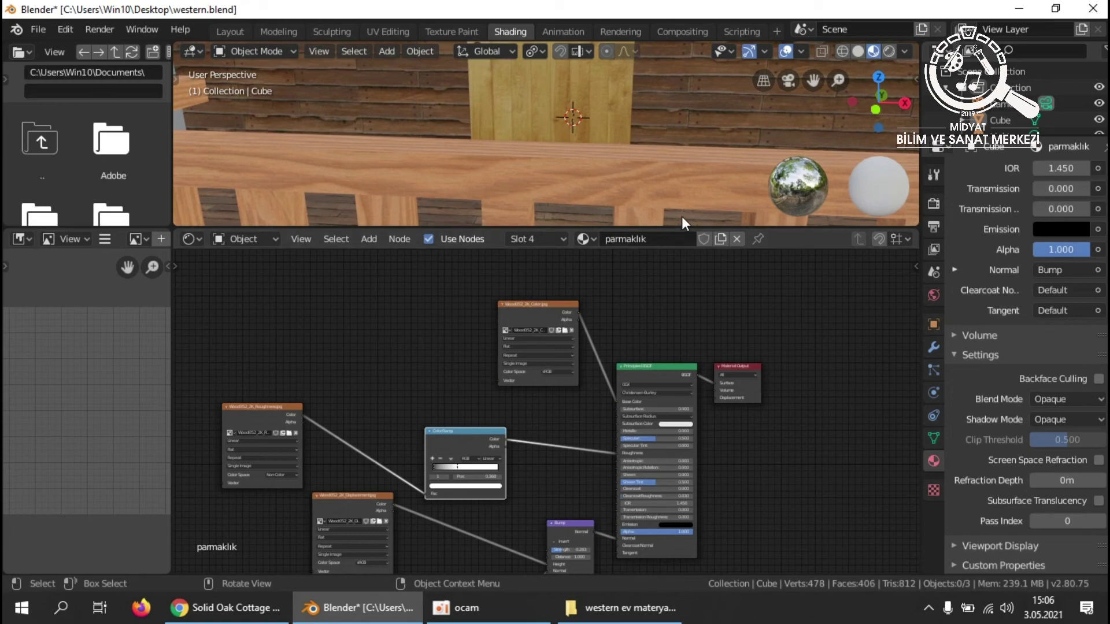
left_click_drag(647, 229, 647, 431)
left_click(241, 34)
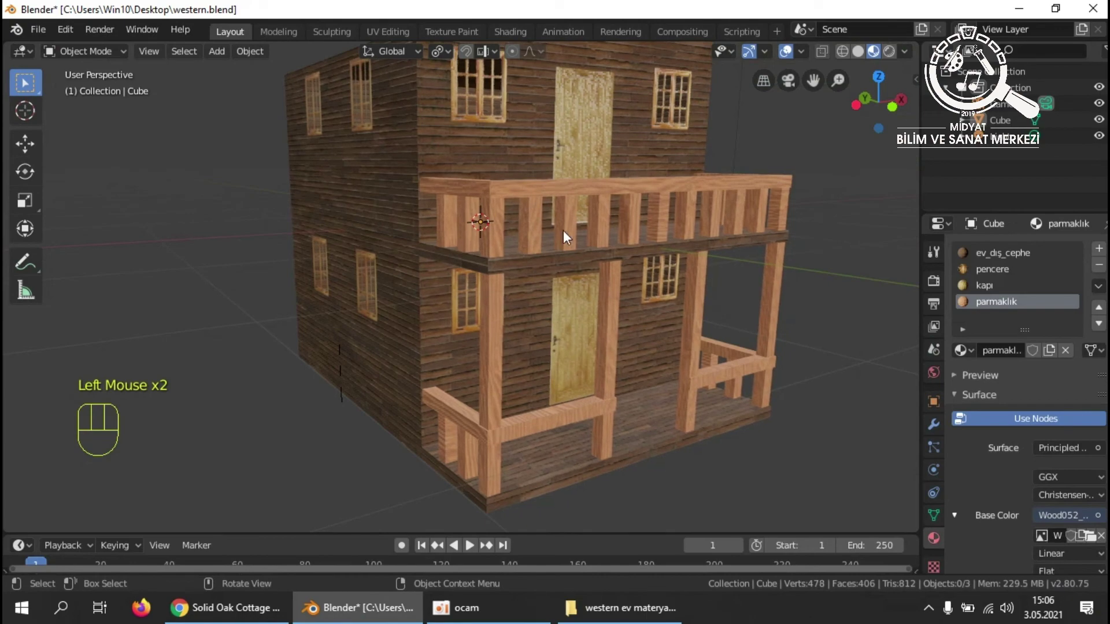
Examine the fully textured house from the front and from above, both from a distance and closer up.
middle_click_drag(820, 220, 763, 243)
scroll(740, 272, "down", 4)
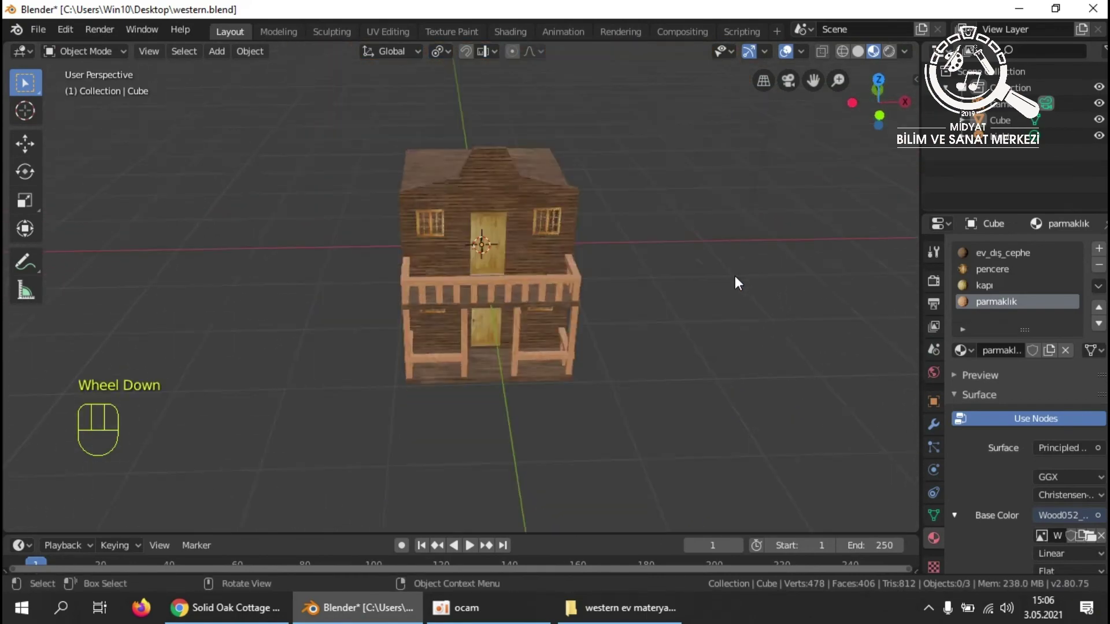
middle_click_drag(642, 307, 686, 215)
middle_click_drag(679, 224, 592, 253)
scroll(550, 231, "up", 5)
scroll(553, 230, "down", 1)
middle_click_drag(618, 195, 616, 248)
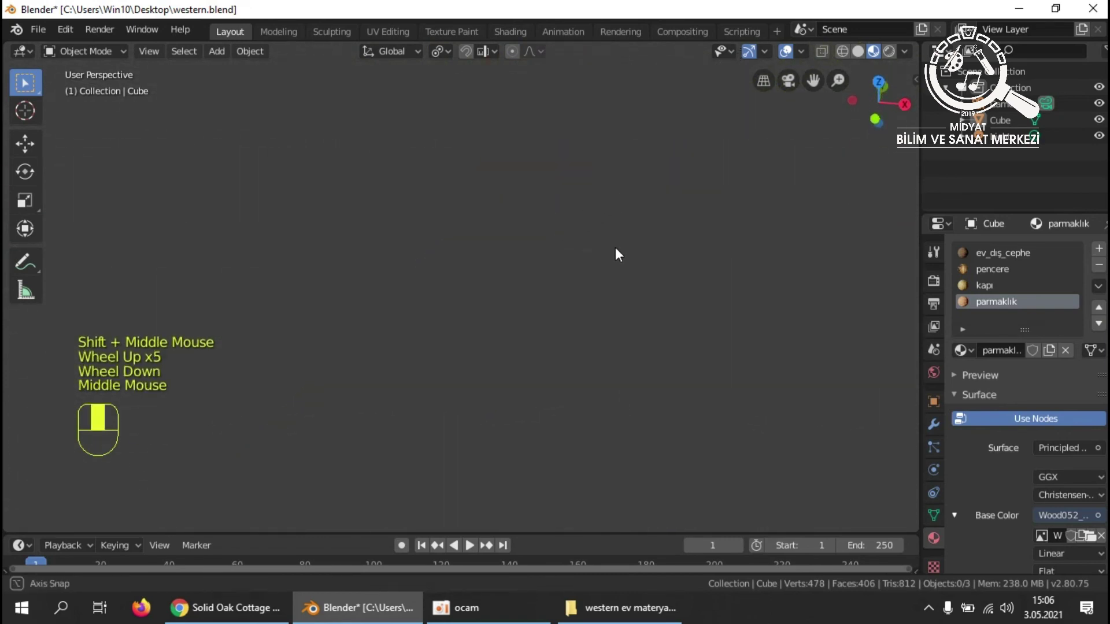
scroll(634, 226, "down", 5)
middle_click_drag(537, 258, 567, 245, "shift")
scroll(613, 252, "up", 2)
scroll(541, 268, "up", 2)
Add a mesh plane and scale it about 5 times in X and Y only, as ground around the house.
key("shift+a")
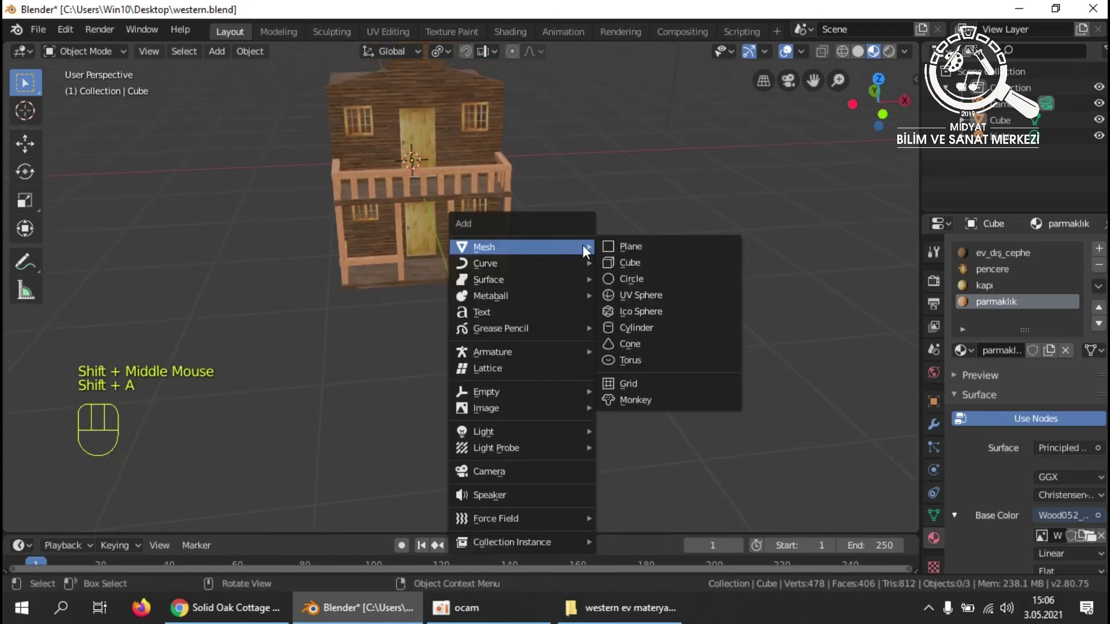
left_click(653, 248)
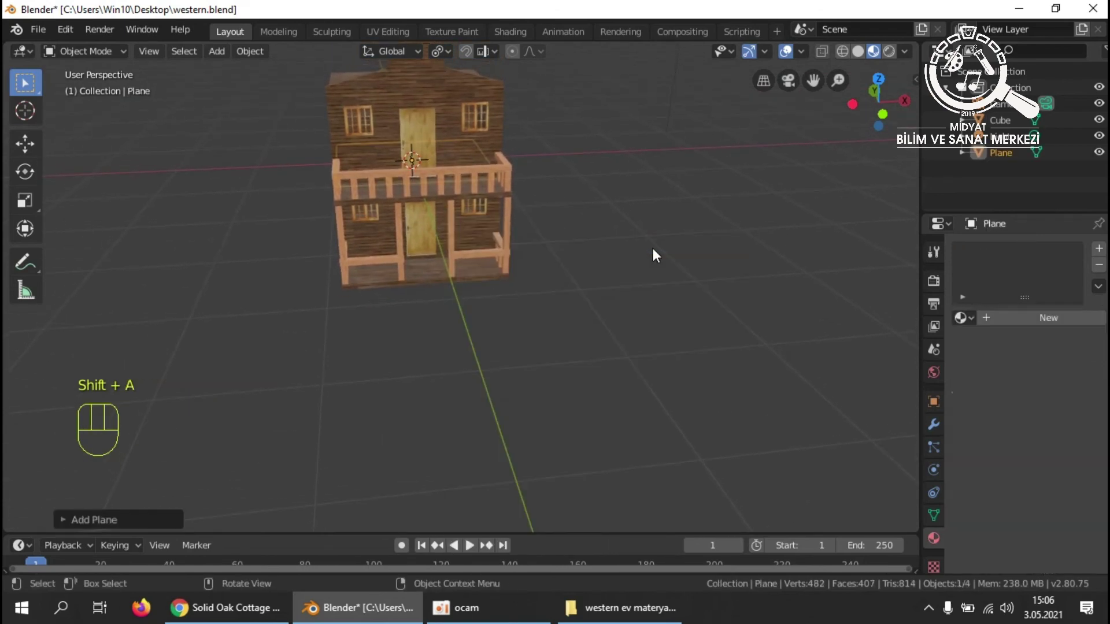
key("s")
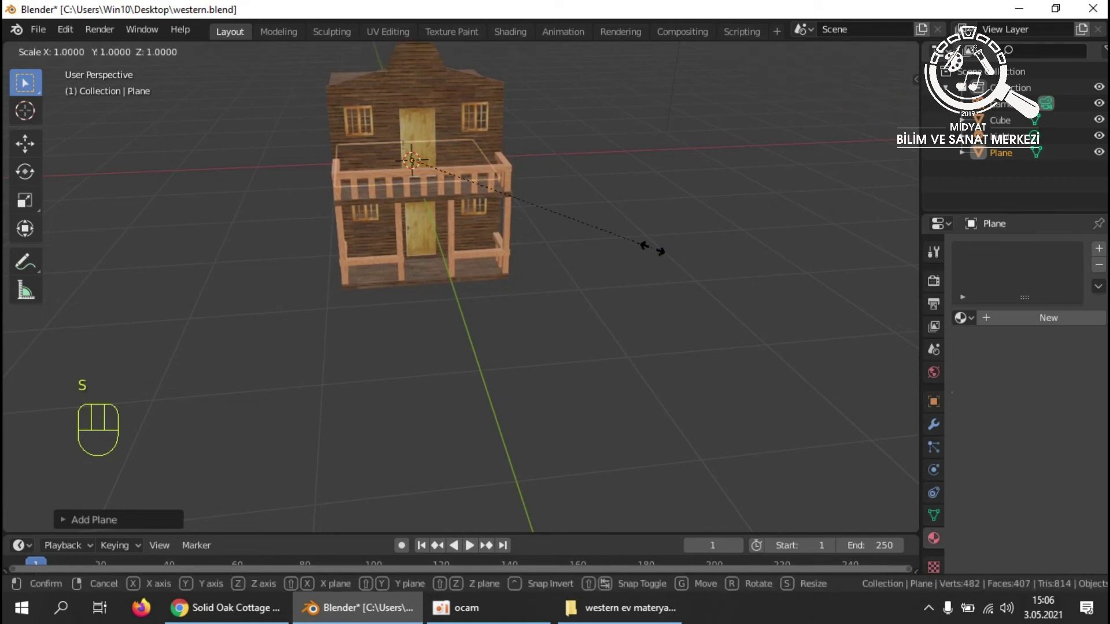
key("shift+z")
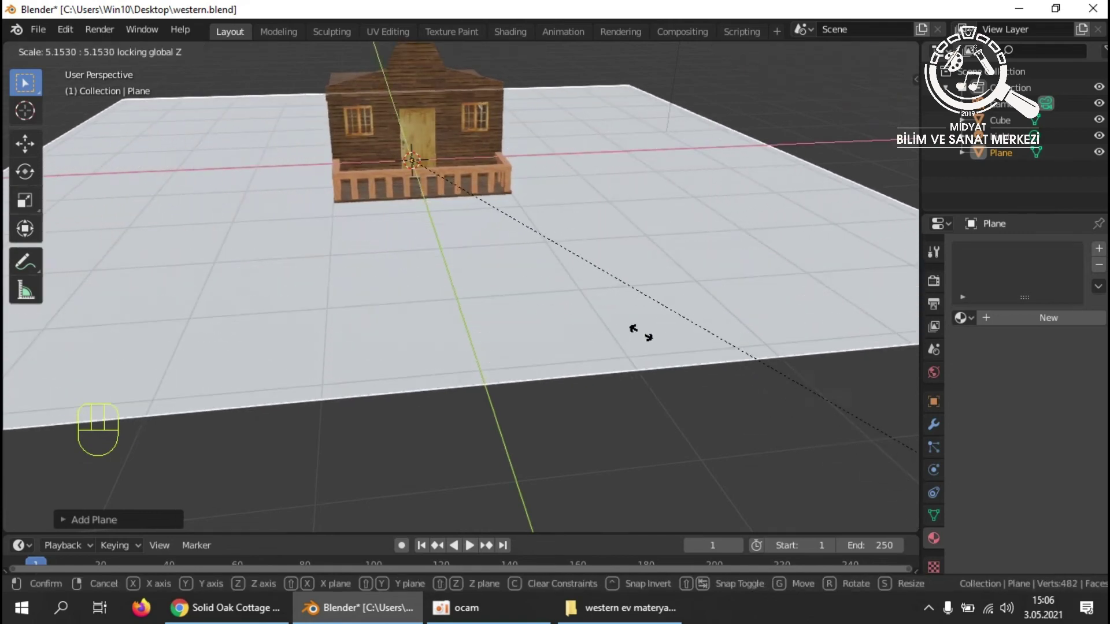
left_click(622, 322)
Lower the ground plane along Z and align it with the house's base in the front orthographic view.
key("g")
key("z")
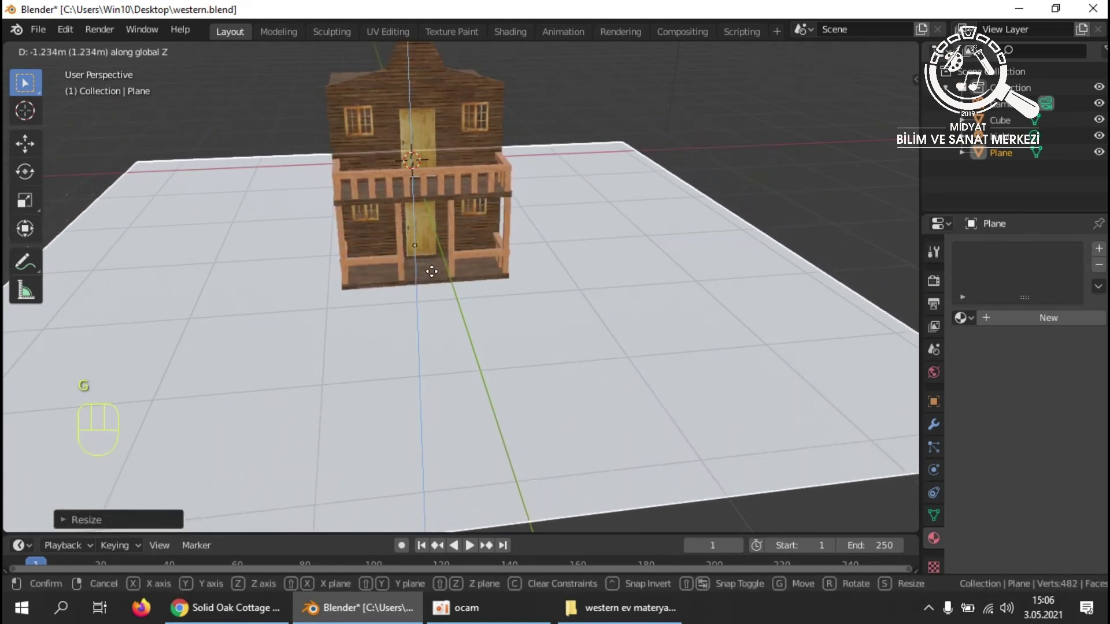
left_click(439, 282)
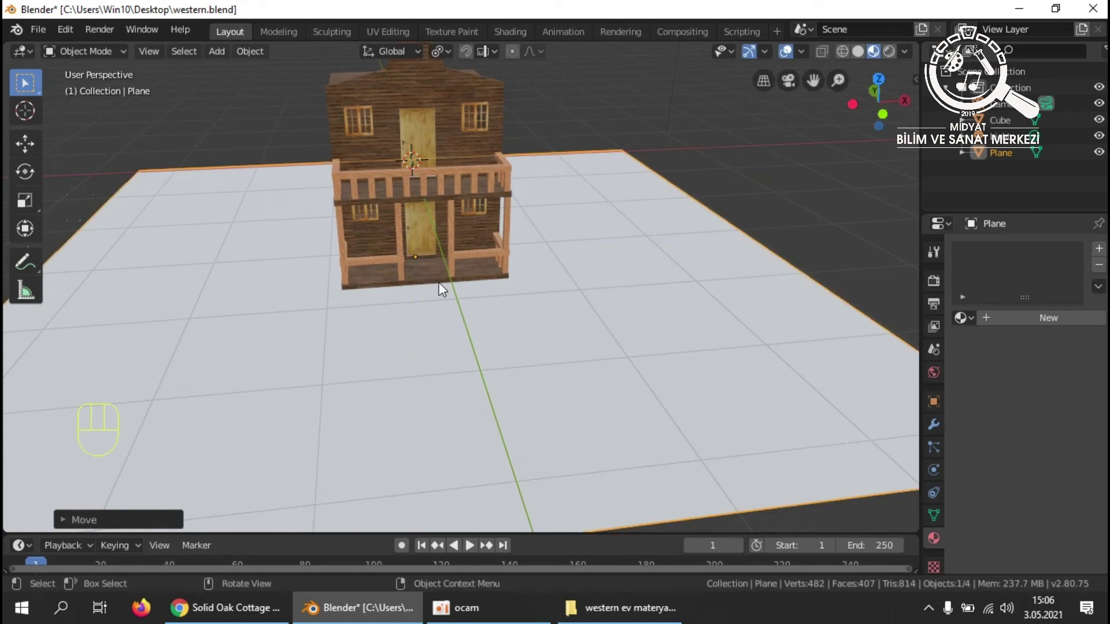
key("KP_1")
scroll(525, 309, "up", 7)
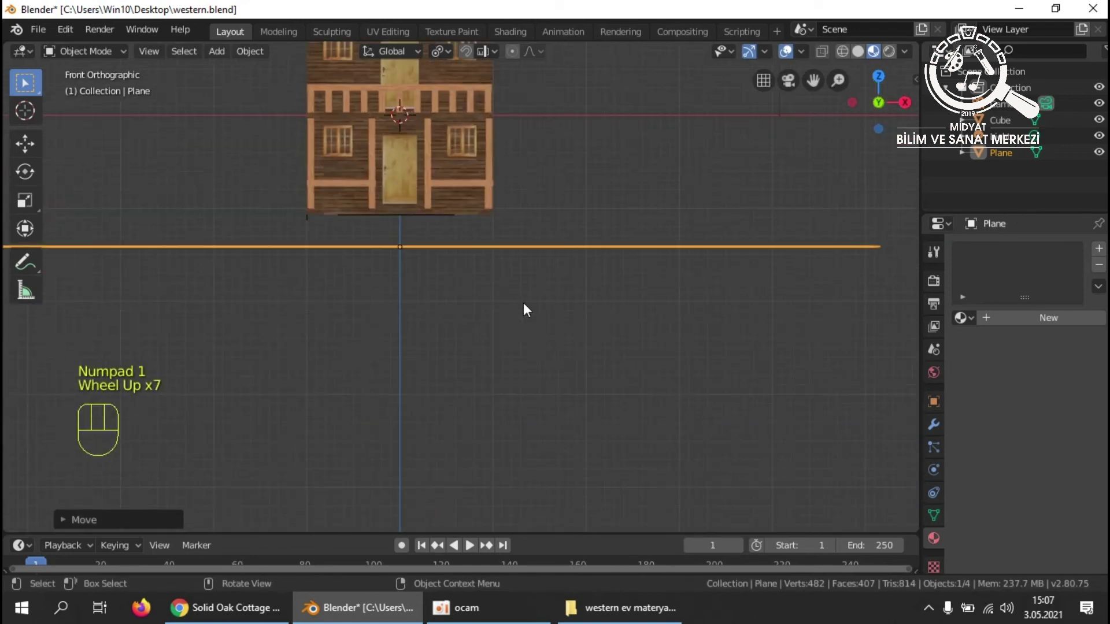
scroll(537, 302, "up", 2)
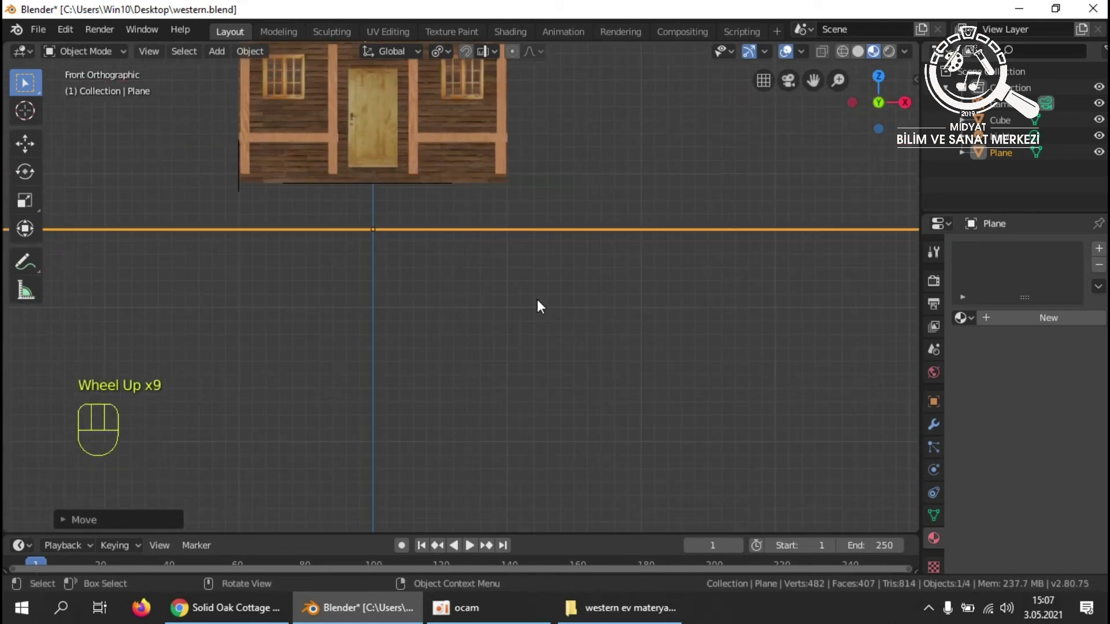
key("g")
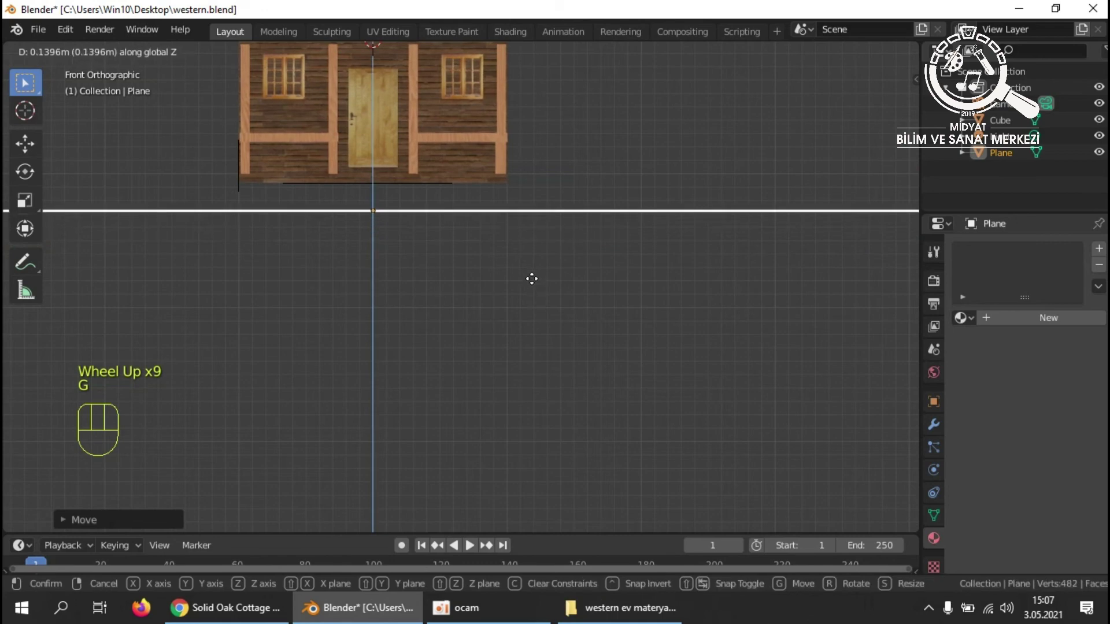
left_click(531, 250)
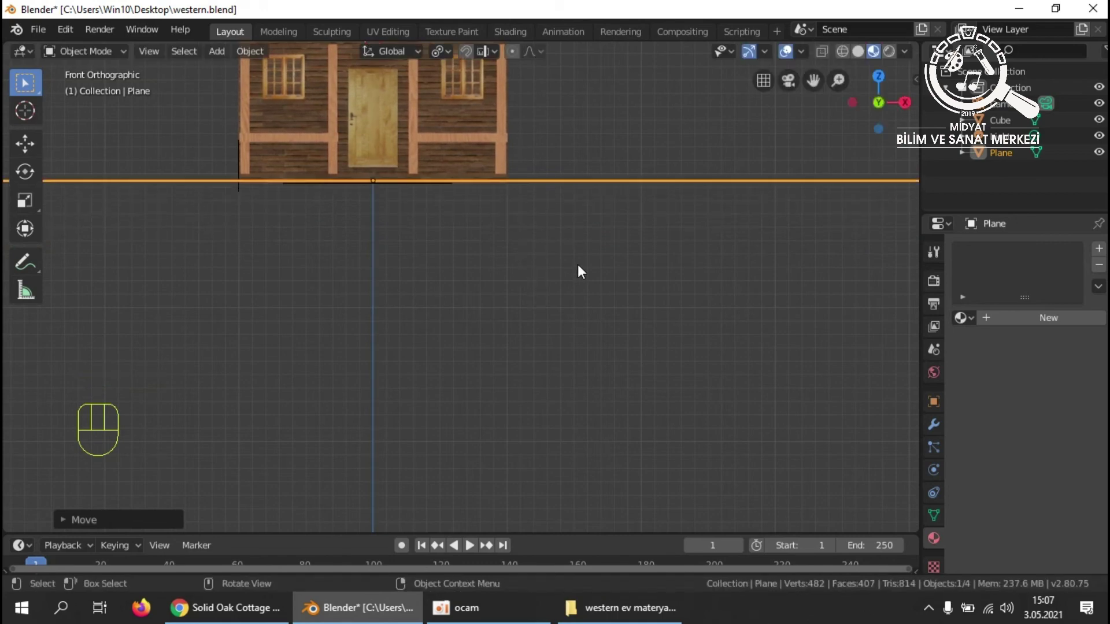
Extrude the plane's two adjoining edges behind and beside the house upward about 3.1 m to form backdrop walls.
scroll(581, 272, "down", 4)
middle_click_drag(578, 266, 515, 213)
scroll(579, 304, "down", 8)
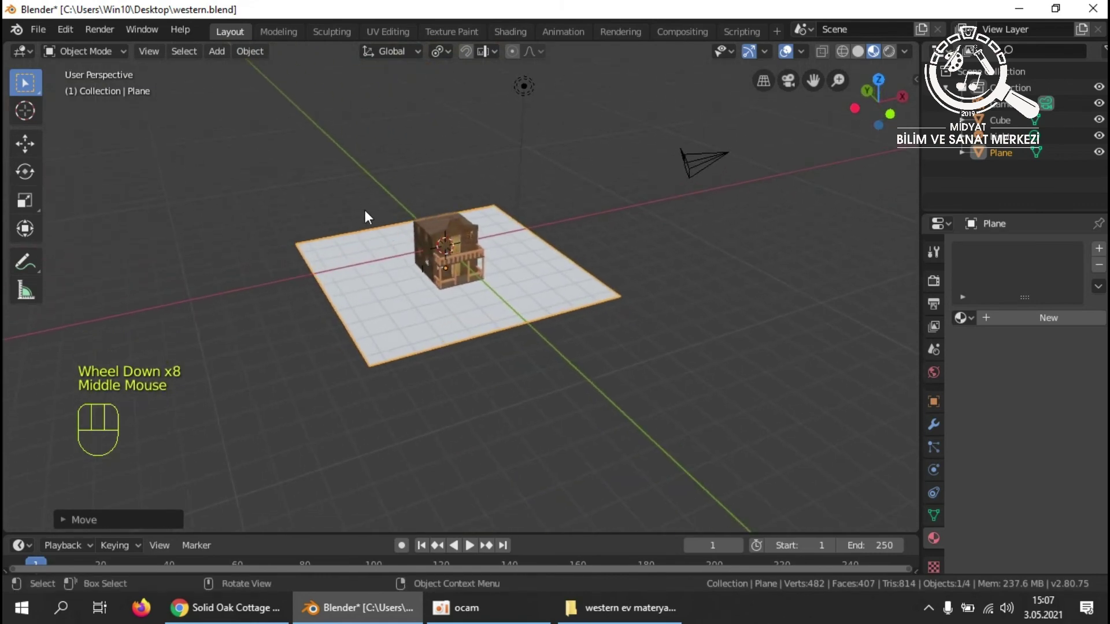
key("Tab")
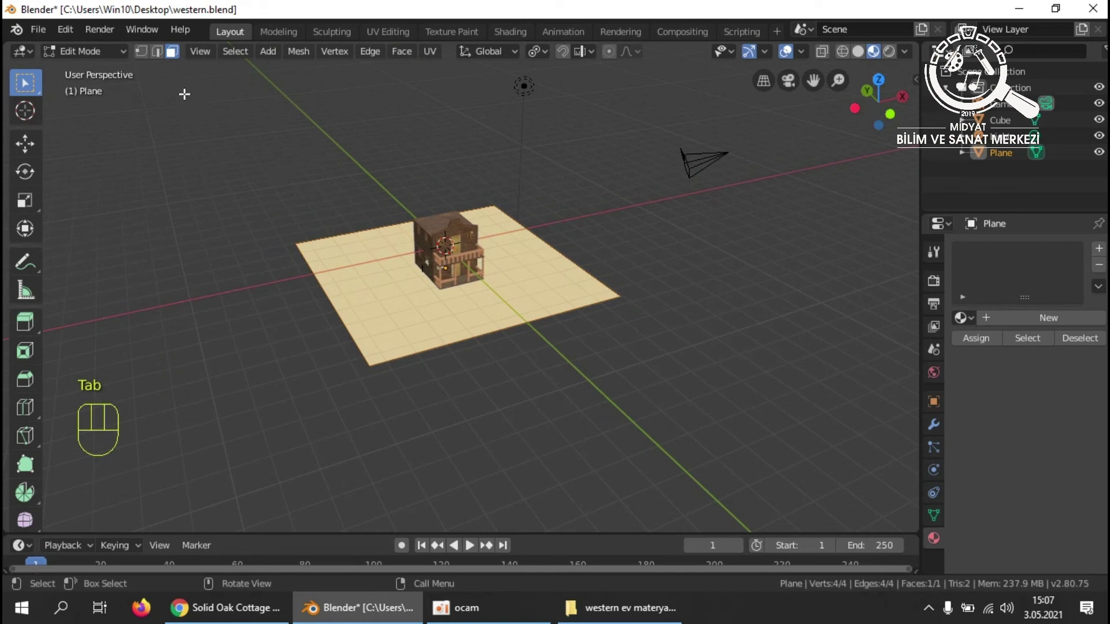
left_click(157, 52)
left_click(373, 229)
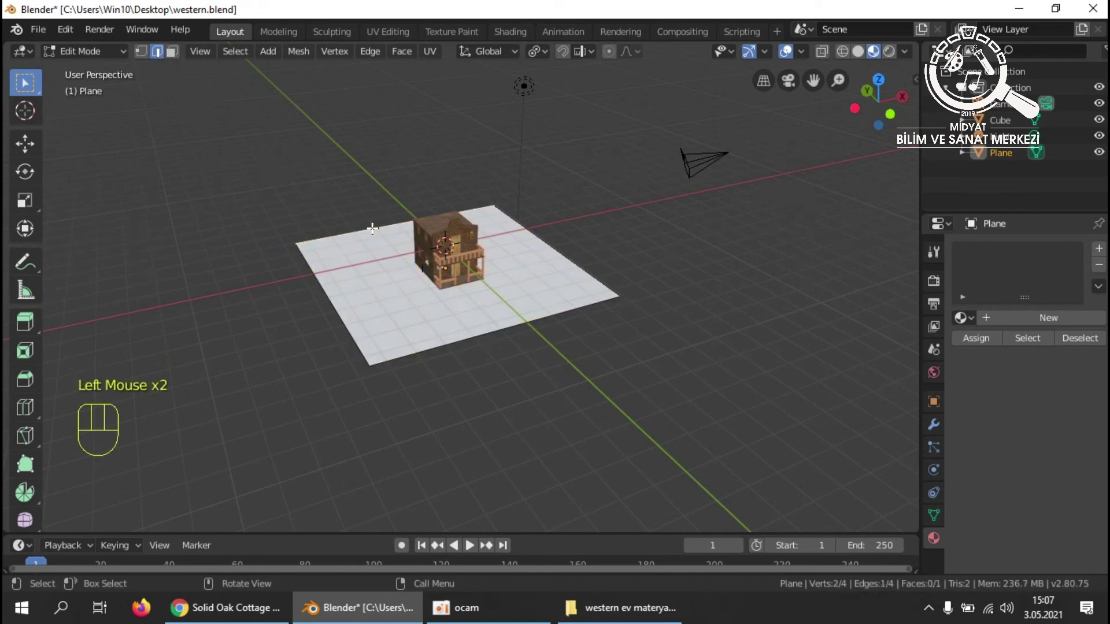
scroll(599, 257, "up", 2)
scroll(595, 255, "up", 2)
scroll(595, 255, "down", 2)
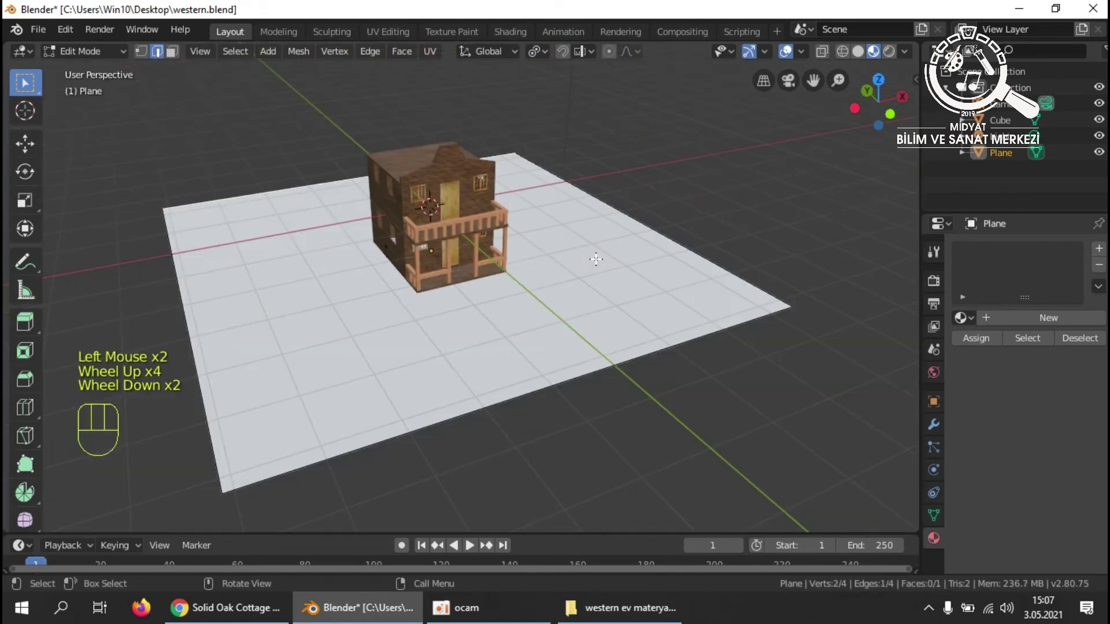
left_click(653, 229, "shift")
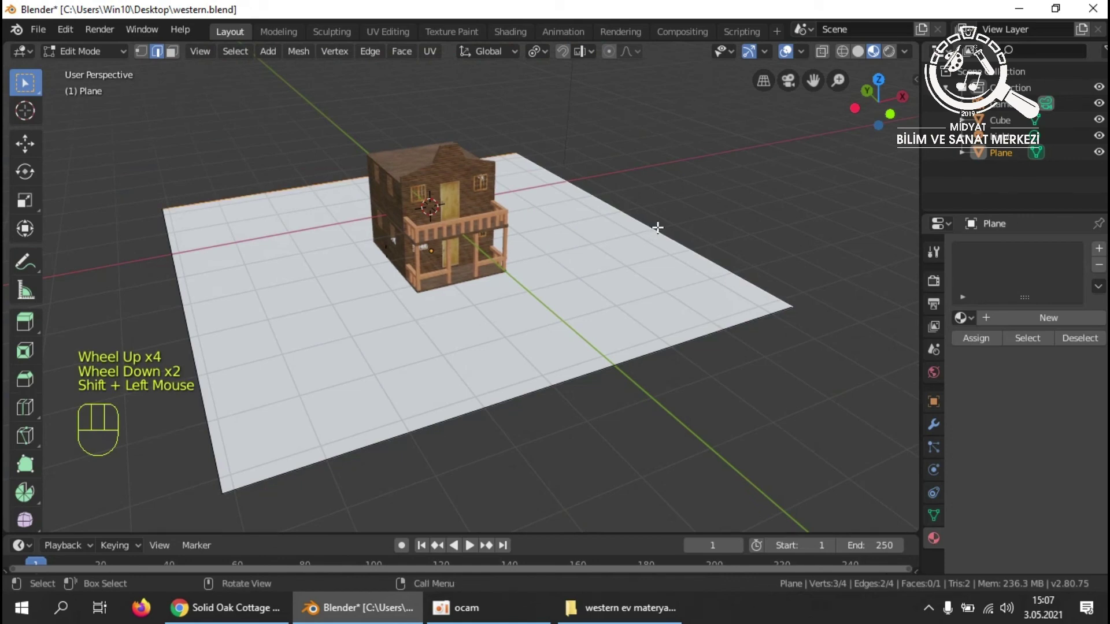
key("e")
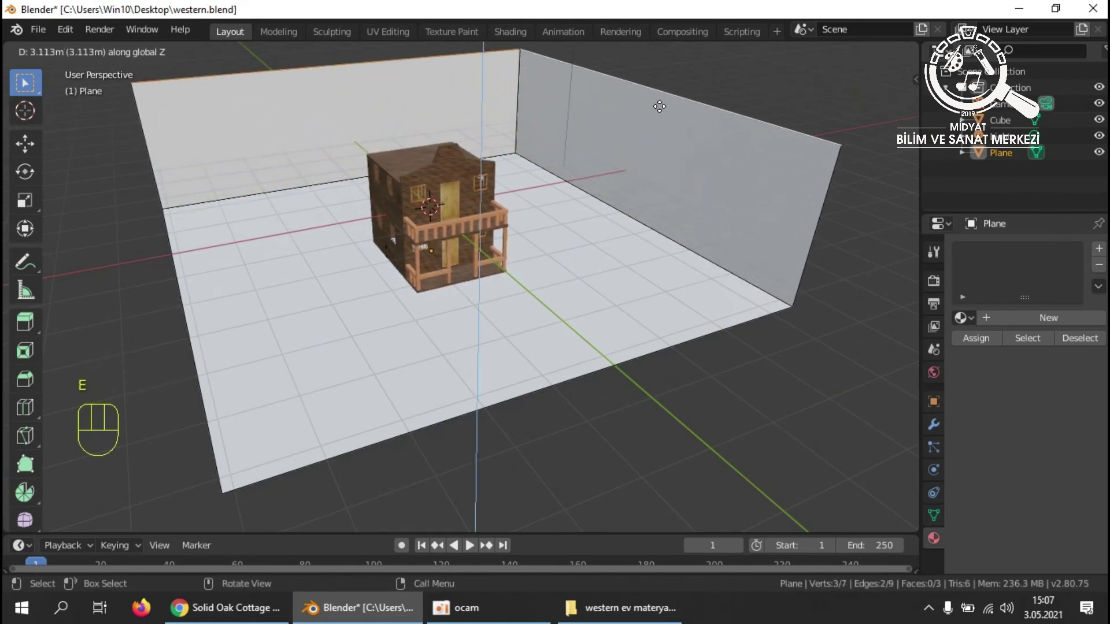
left_click(660, 107)
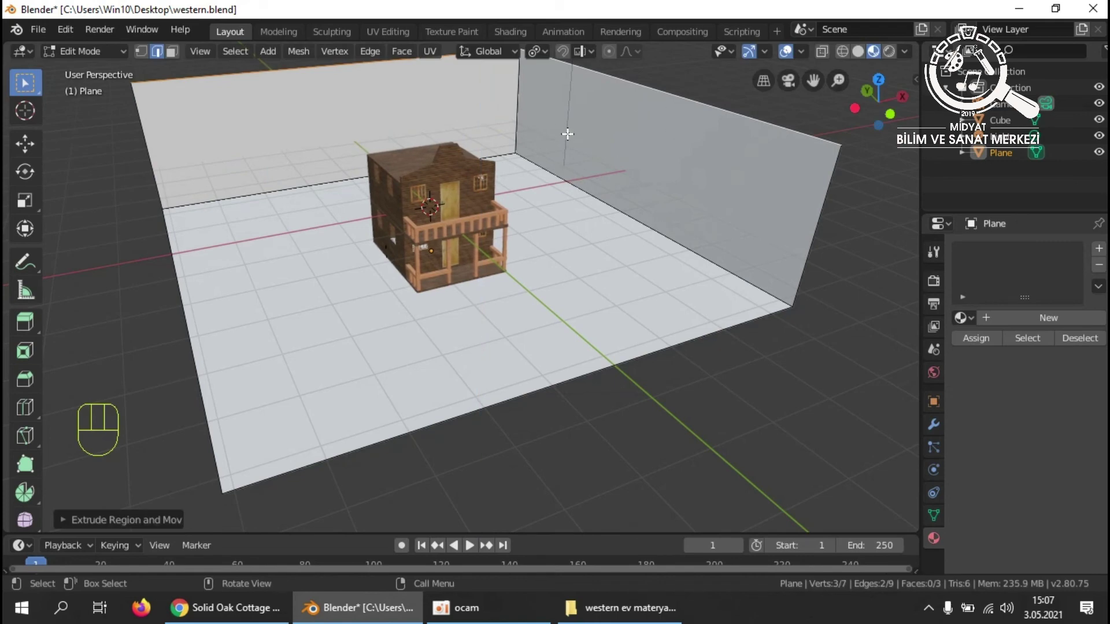
Bevel the vertical corner edge and the two wall-to-floor edges of the backdrop with a width of about 0.168 m.
left_click(517, 88)
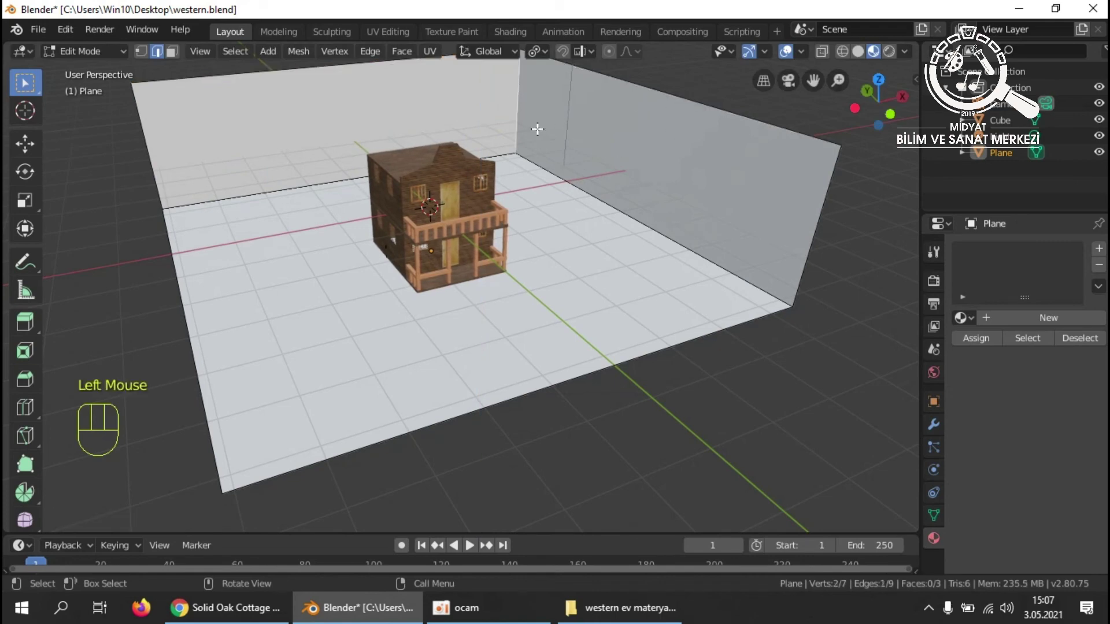
left_click(314, 175, "shift")
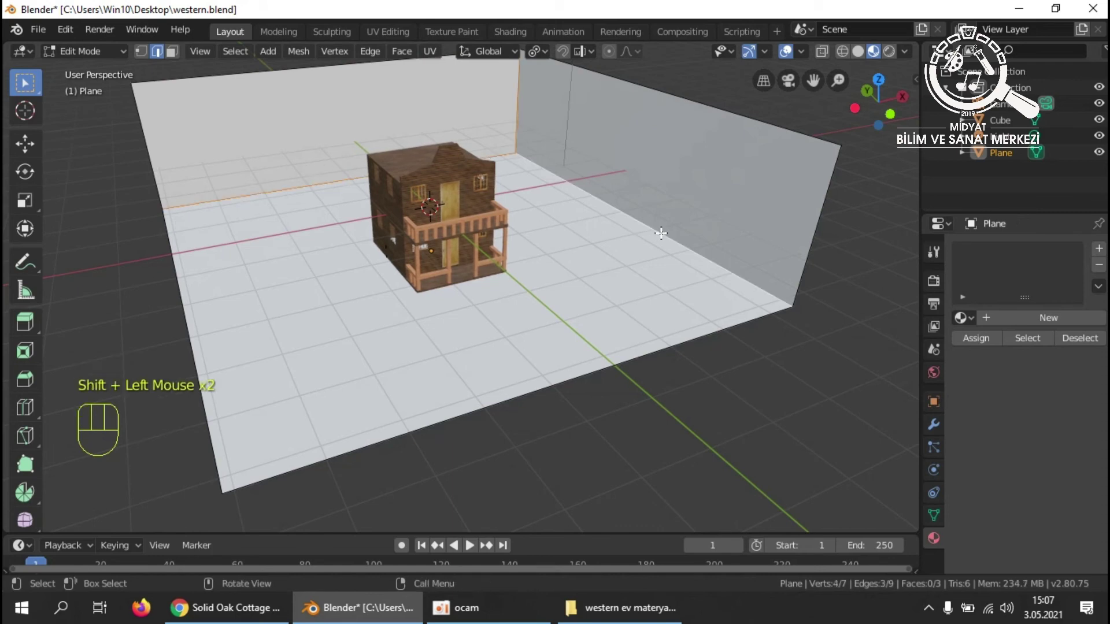
key("ctrl+b")
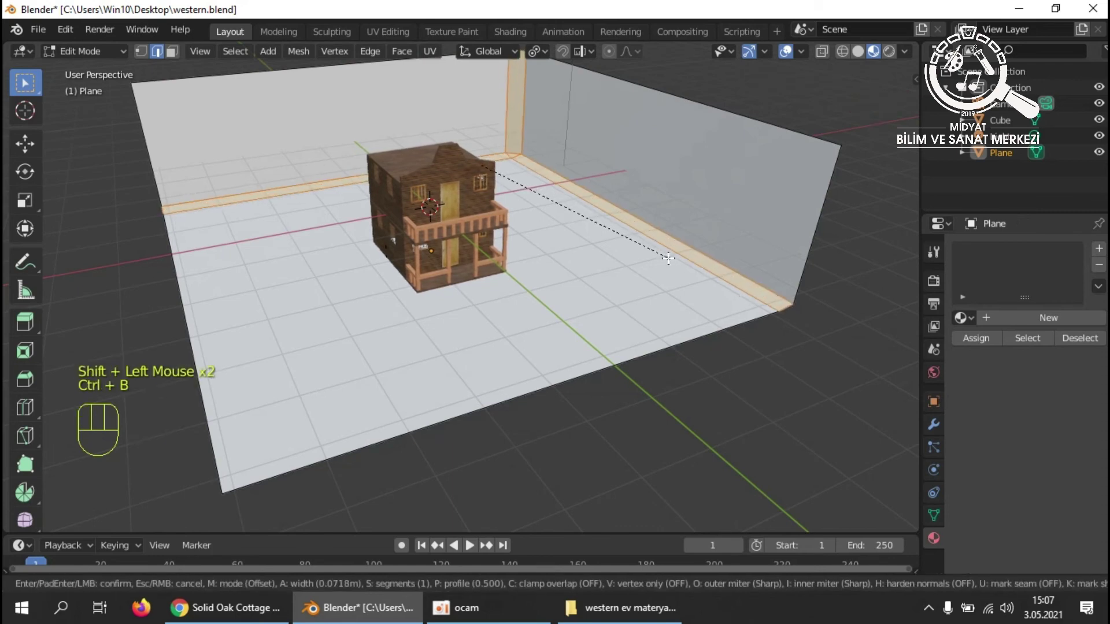
left_click(682, 265)
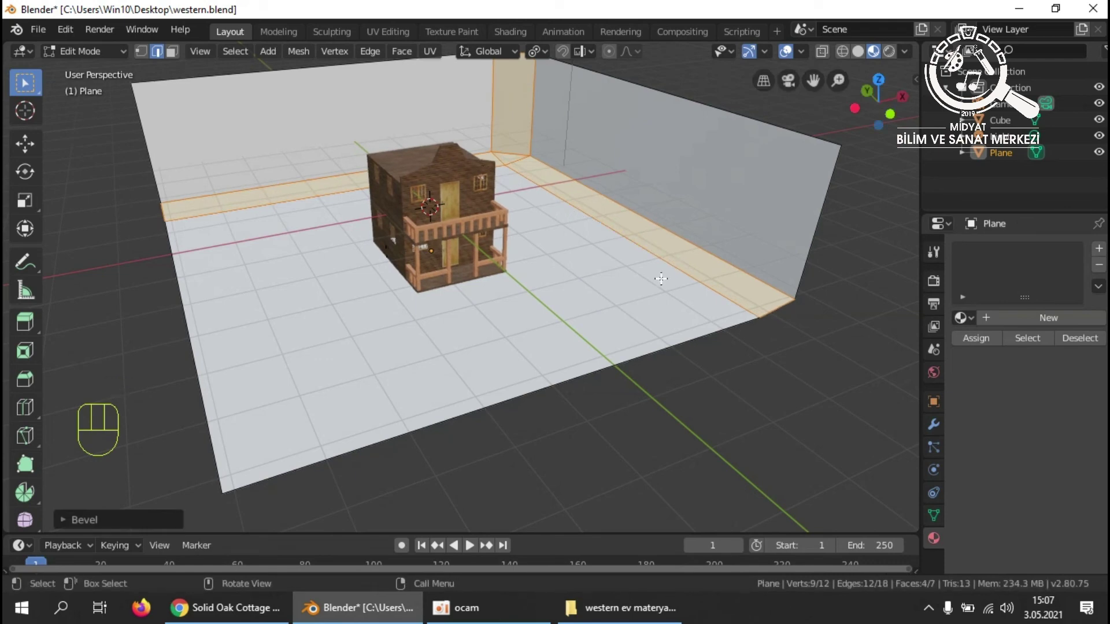
Set the backdrop's bevel to 7 segments and clear the edge selection.
left_click(61, 519)
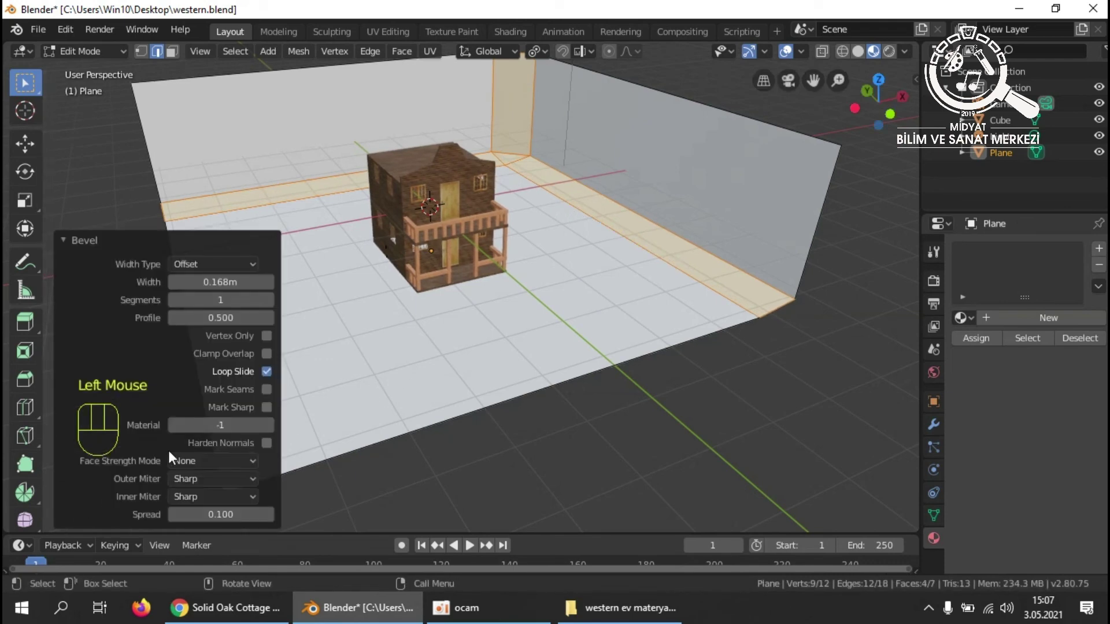
left_click(269, 300)
double_click(269, 300)
double_click(269, 300)
left_click(269, 300)
double_click(268, 300)
left_click(269, 300)
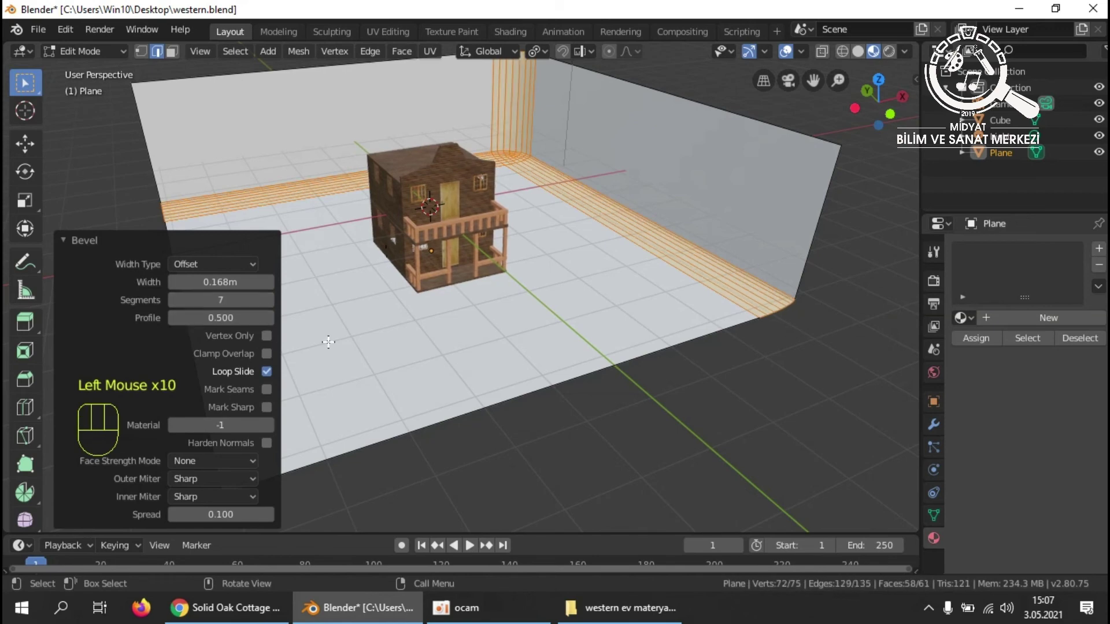
left_click(348, 346)
Return to Object Mode and apply smooth shading to the backdrop.
right_click(267, 171)
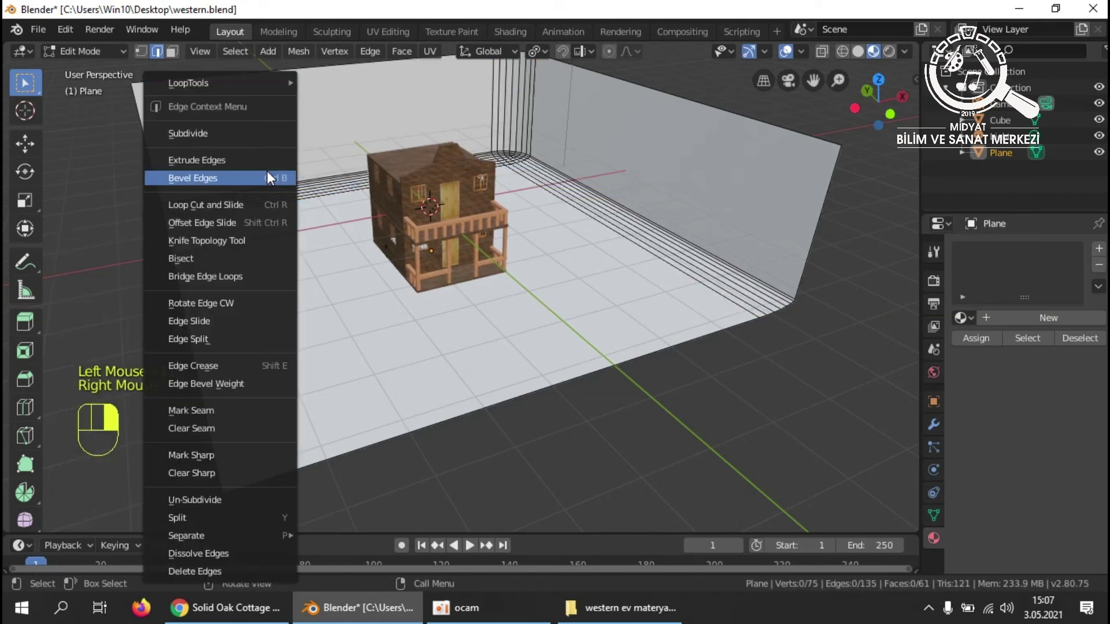
key("Tab")
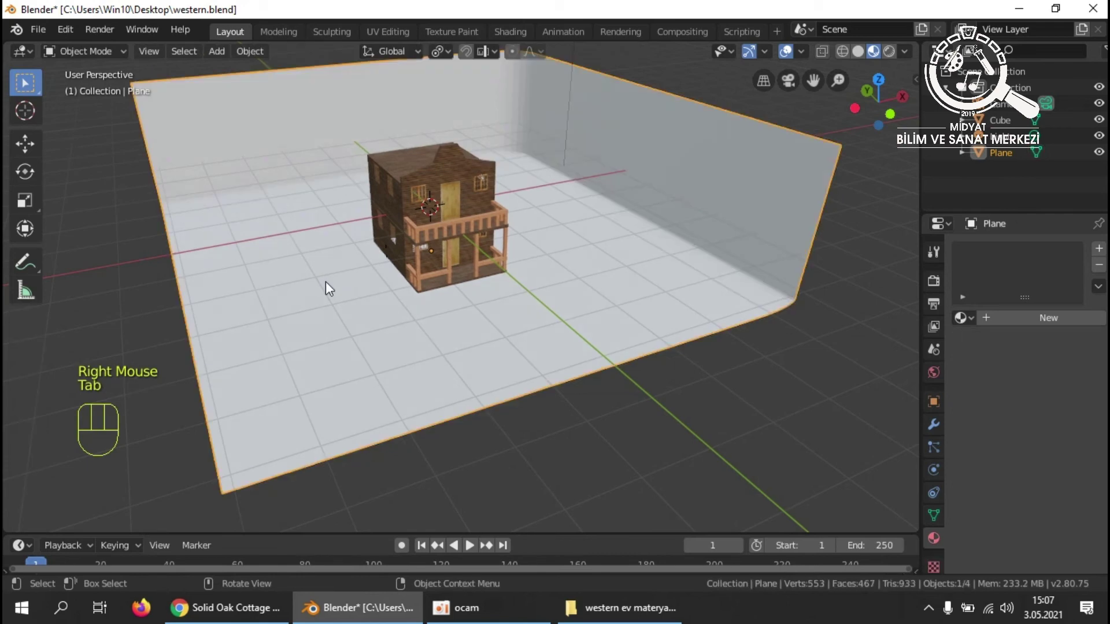
right_click(289, 152)
left_click(272, 152)
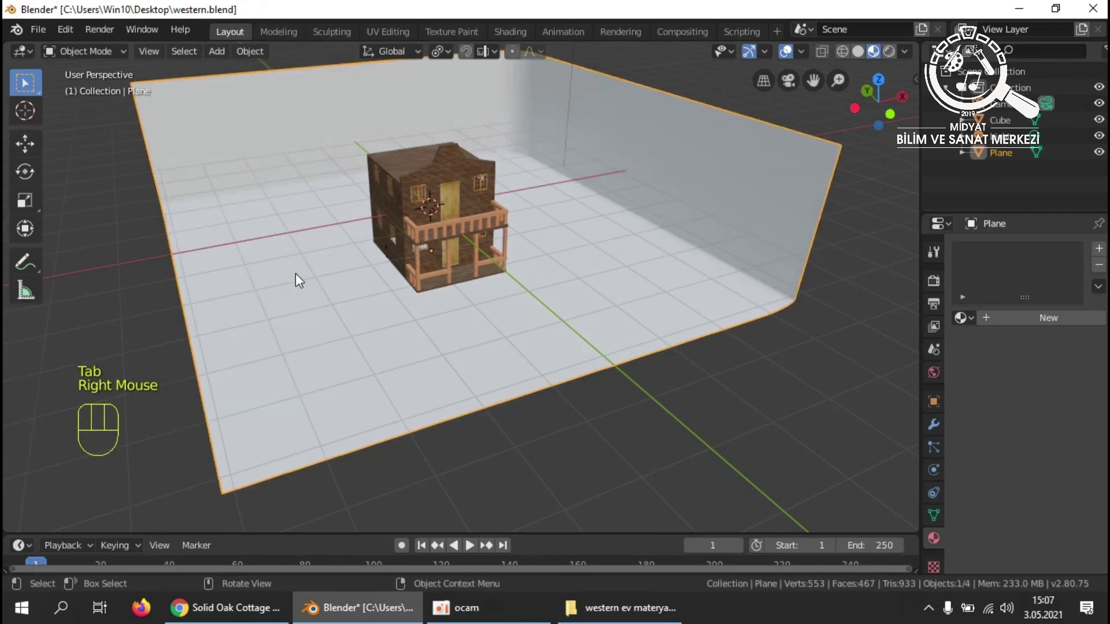
Inspect where the house meets the ground, hide the viewport overlays and frame the house against the backdrop.
middle_click_drag(746, 371, 779, 368)
scroll(506, 330, "up", 3)
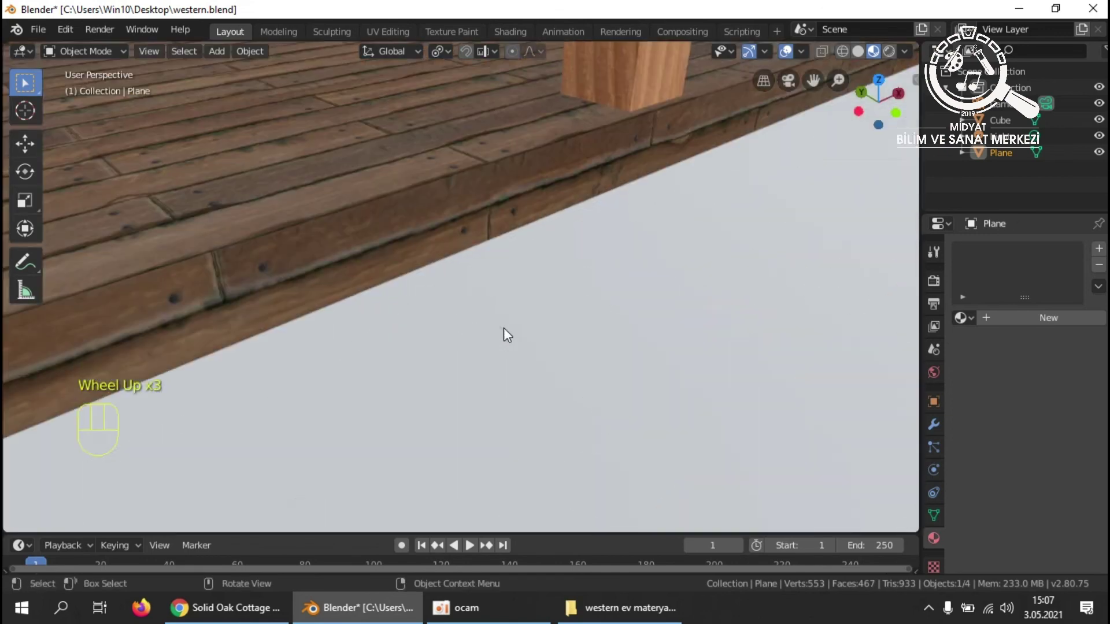
scroll(504, 328, "down", 2)
left_click(751, 50)
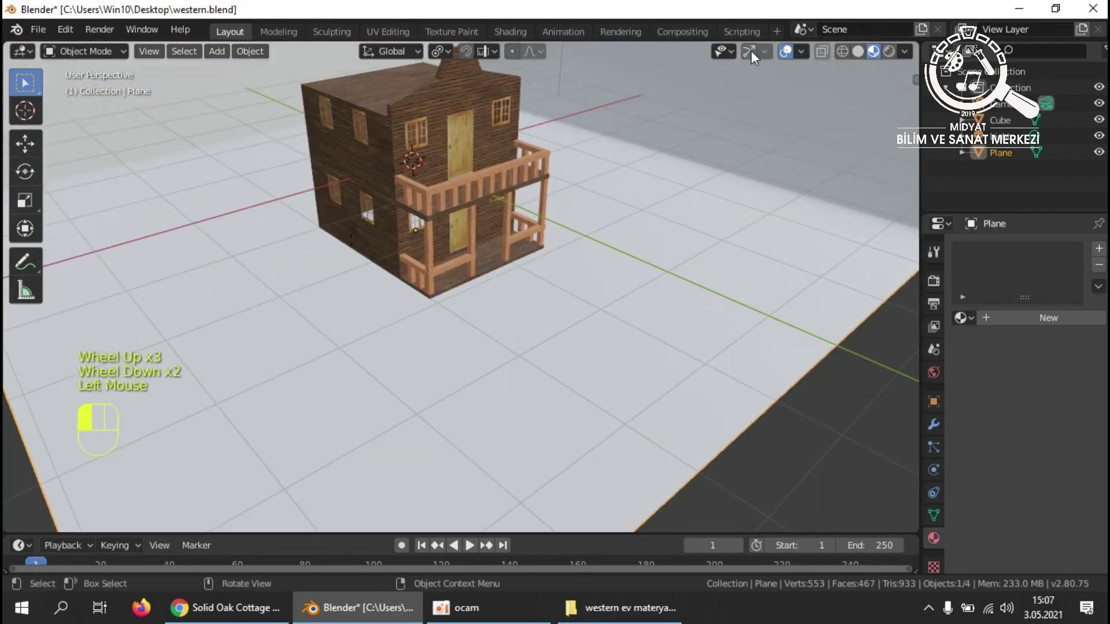
left_click(751, 51)
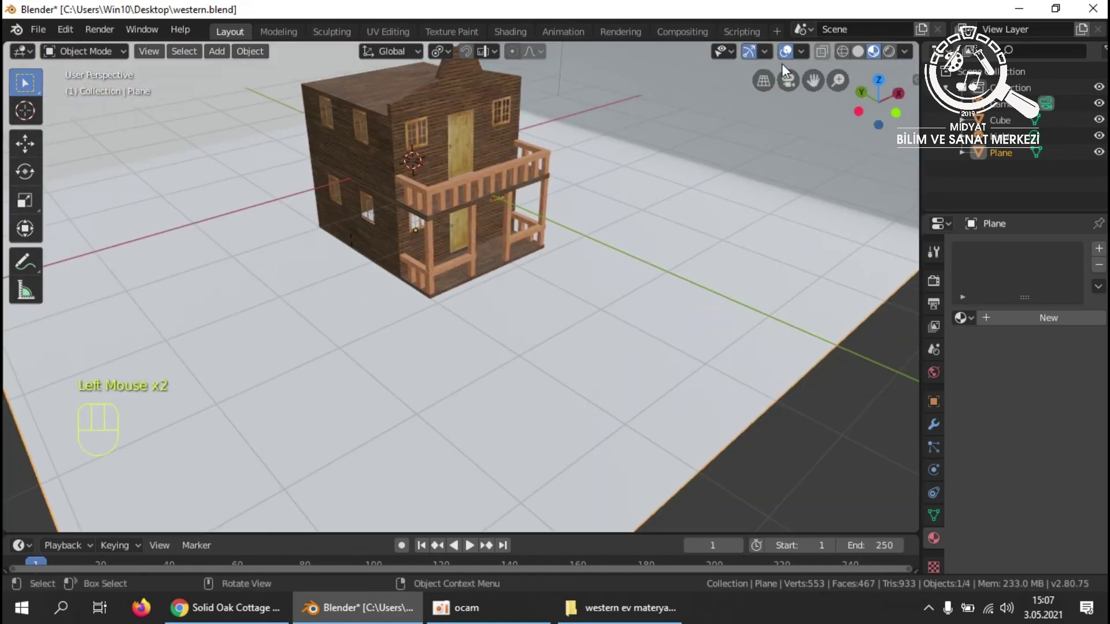
left_click(786, 52)
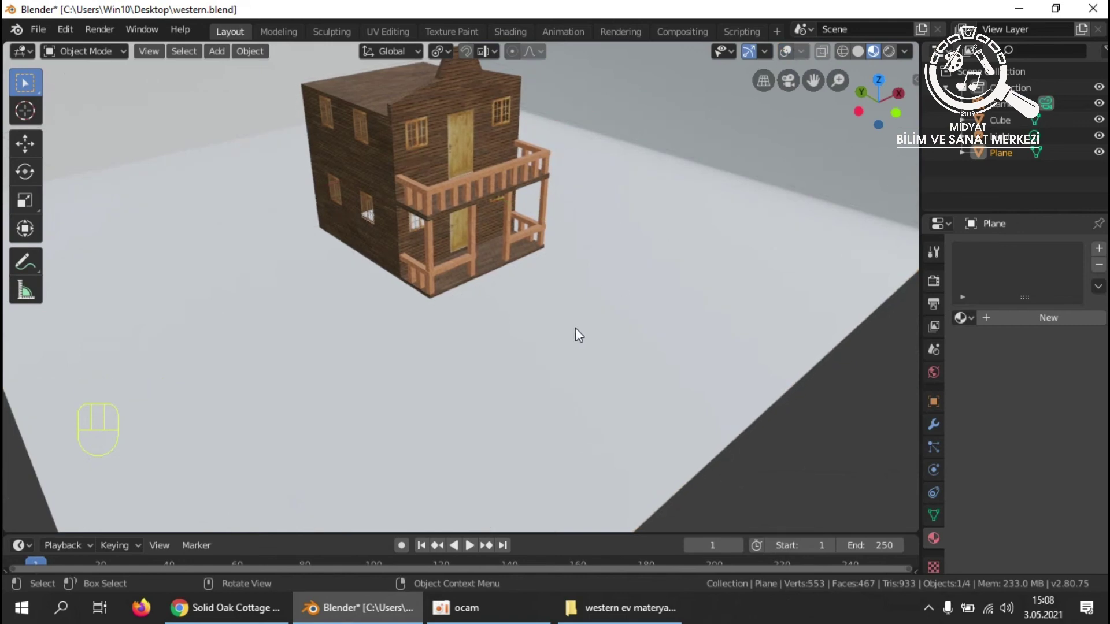
middle_click_drag(500, 356, 553, 367, "shift")
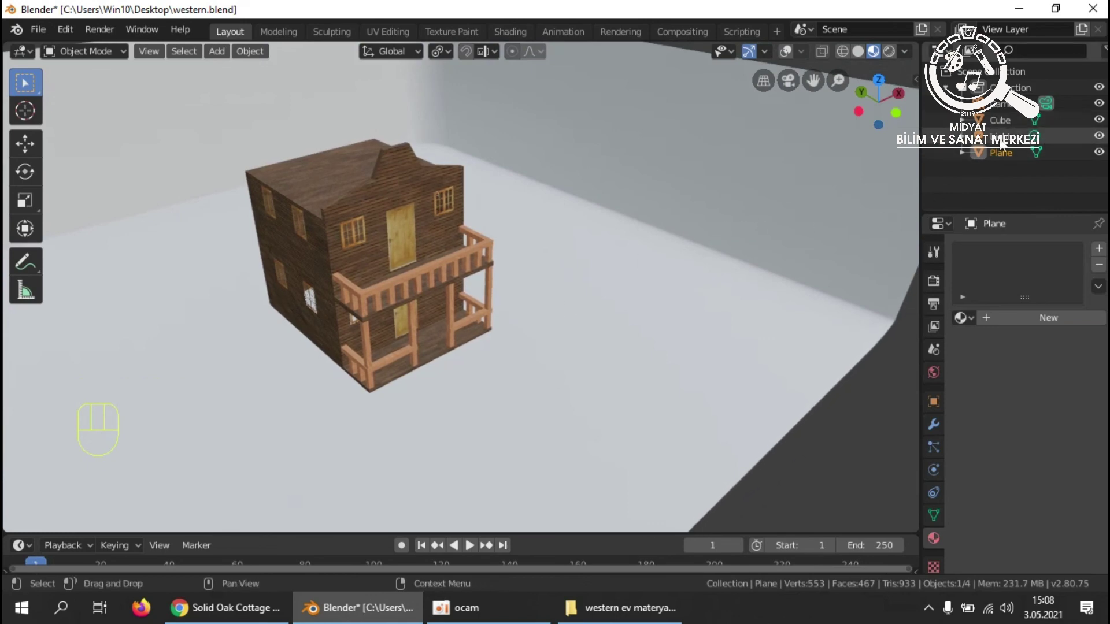
Add a point light at the scene origin and raise it about 1.62 m along the Z axis.
middle_click_drag(460, 407, 412, 401)
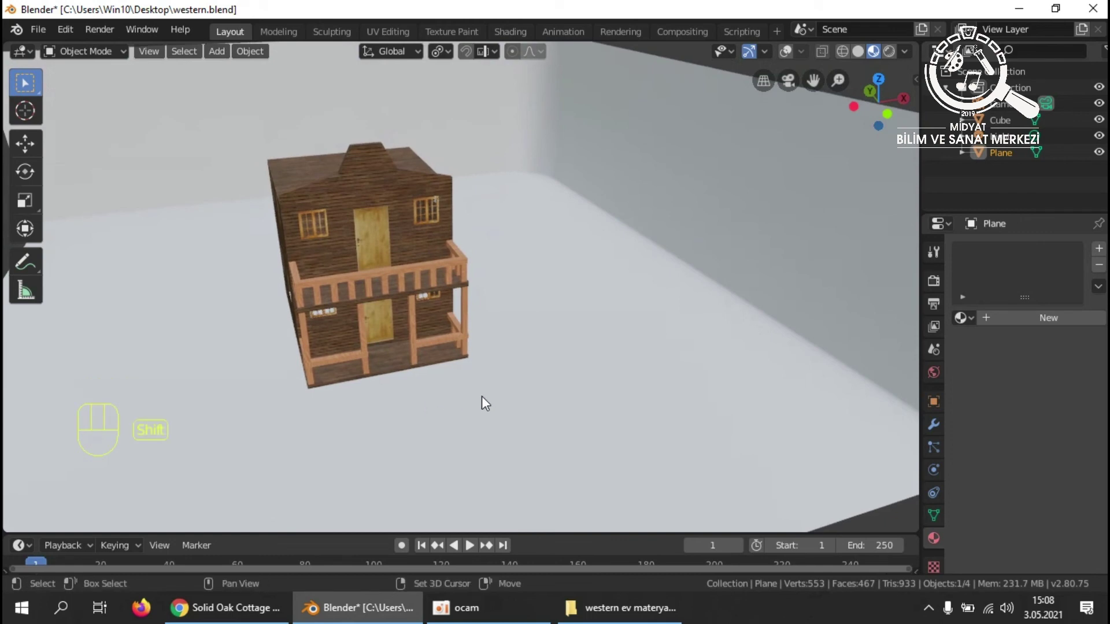
key("shift+a")
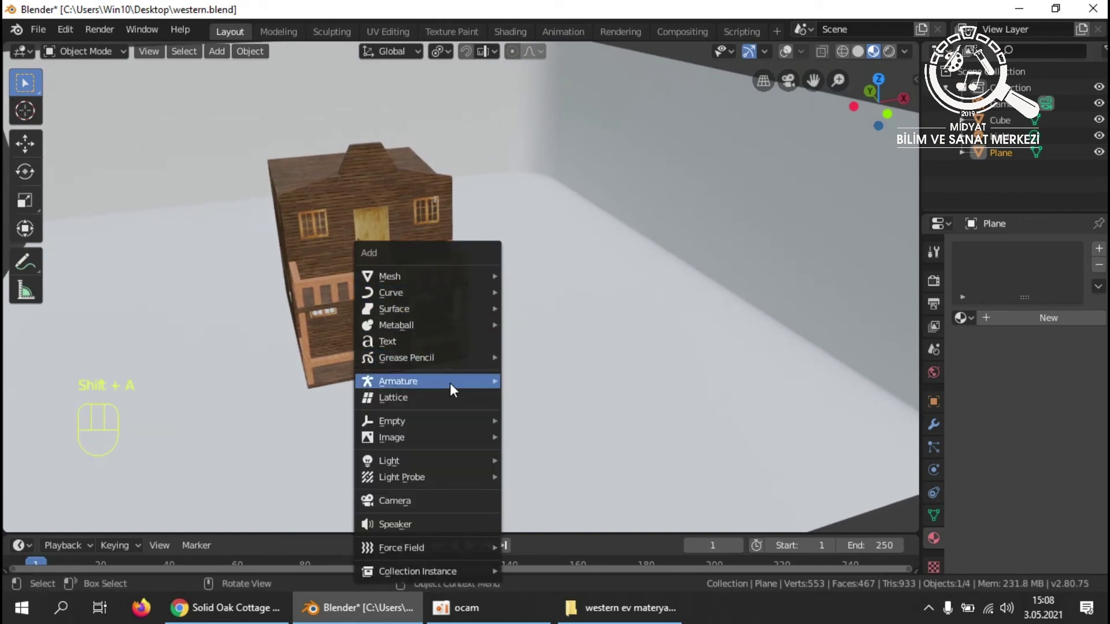
mouse_move(432, 459)
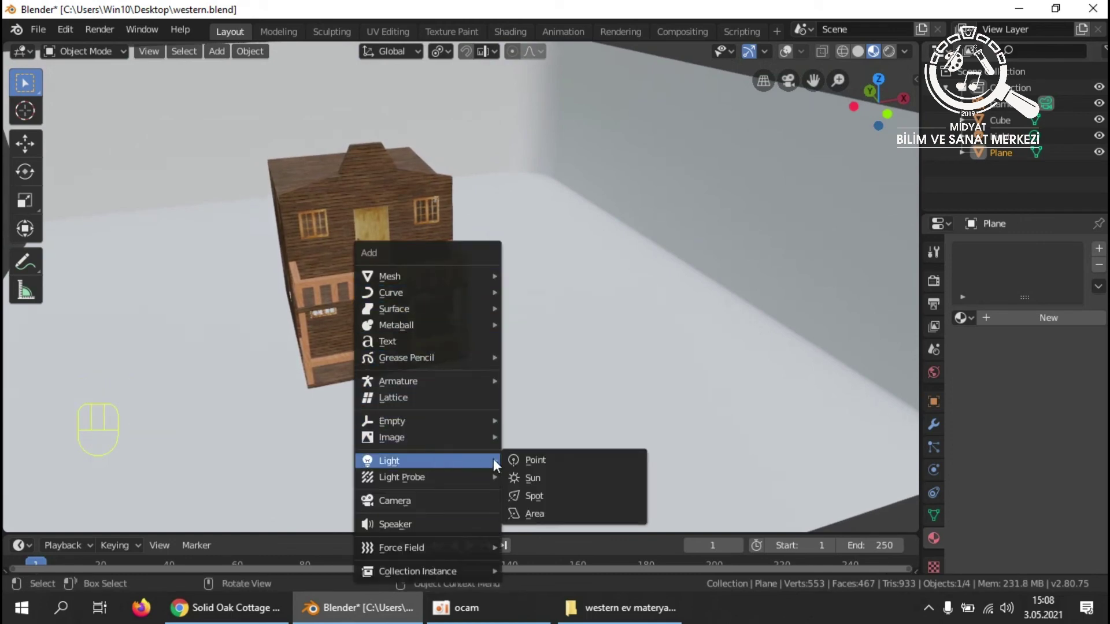
left_click(548, 463)
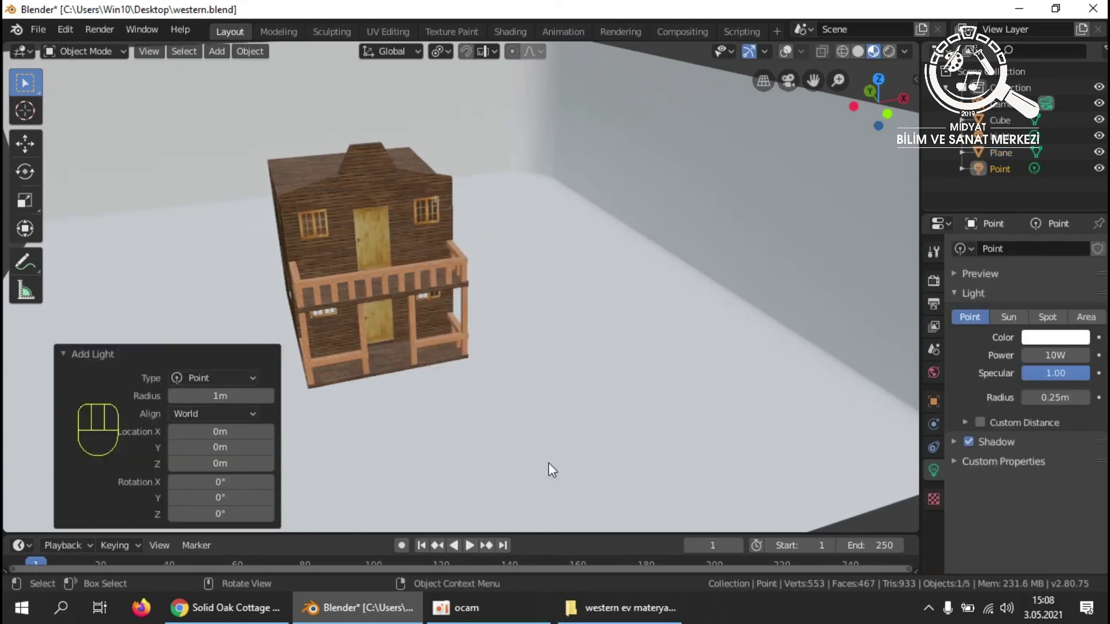
key("g")
key("z")
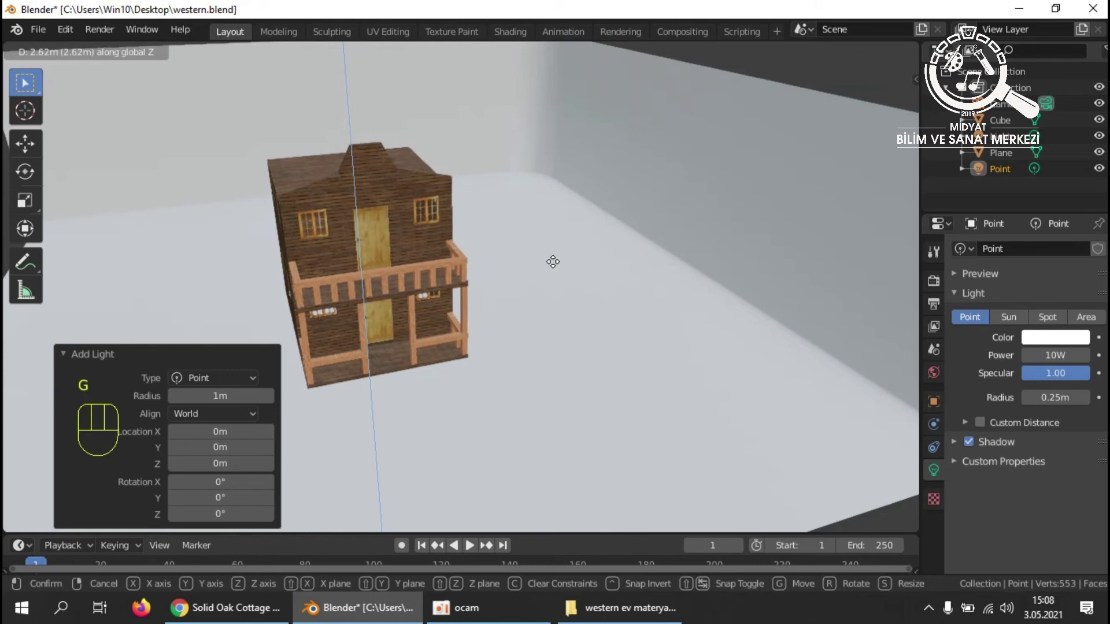
left_click(556, 339)
Set the new point light's power to 200 W.
scroll(477, 360, "up", 5)
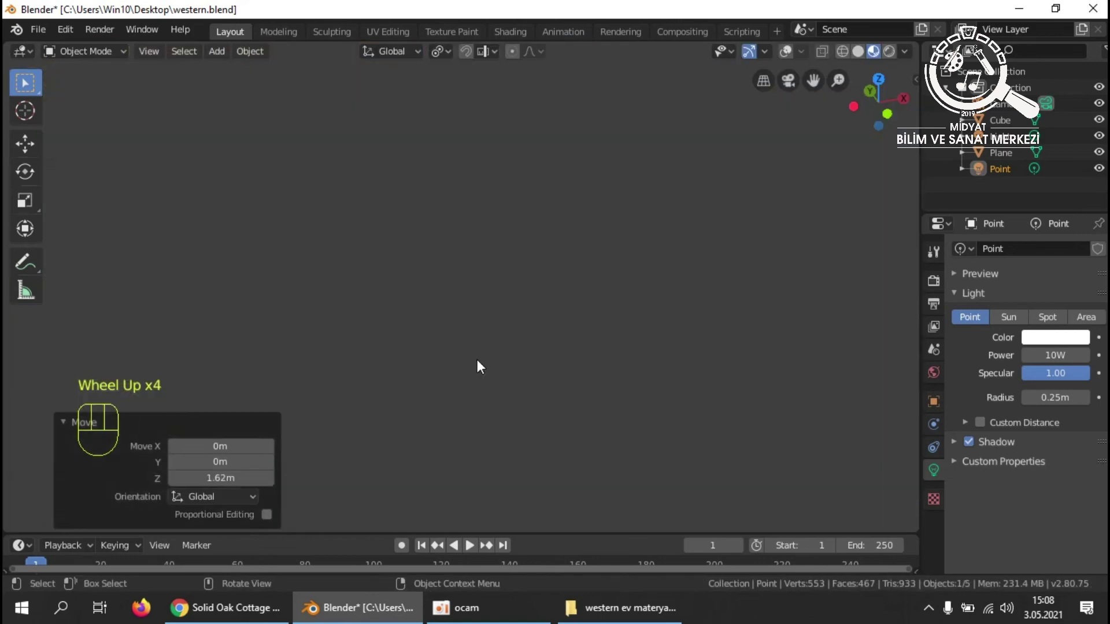
scroll(477, 360, "down", 4)
middle_click_drag(477, 359, 544, 356)
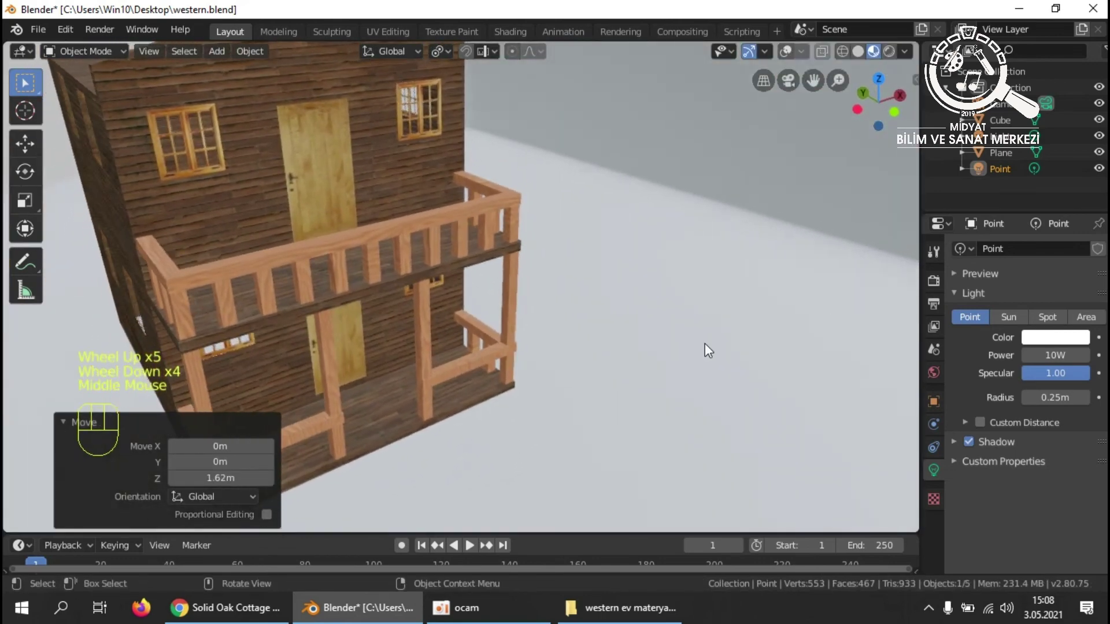
left_click(1056, 354)
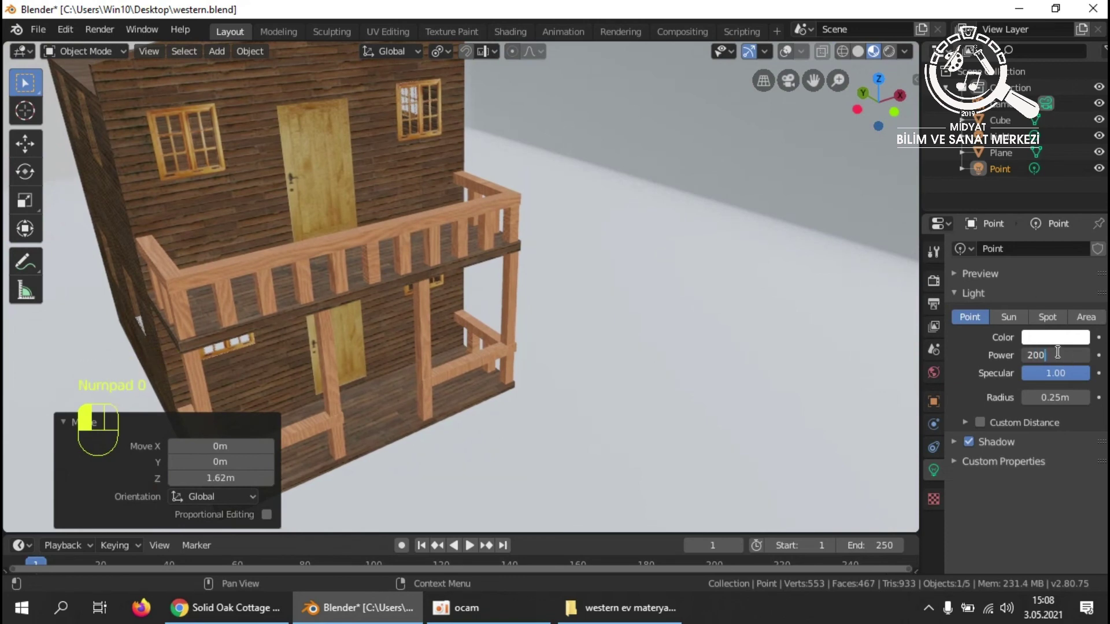
Raise the 200 W point light about 0.7 m further along the Z axis.
scroll(585, 245, "down", 4)
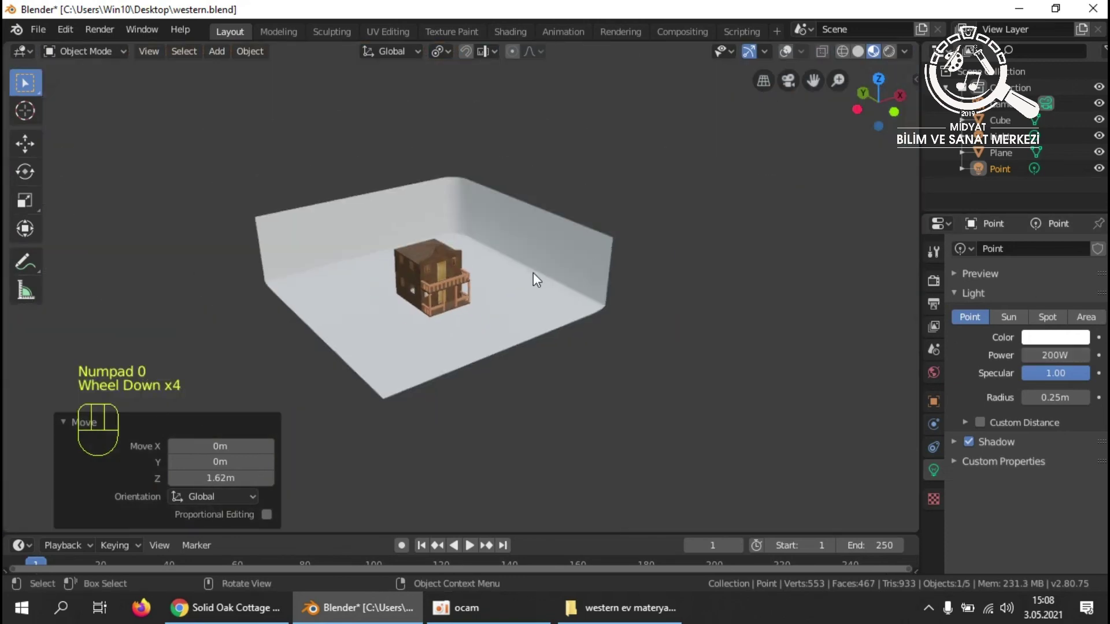
scroll(532, 272, "up", 3)
key("g")
key("z")
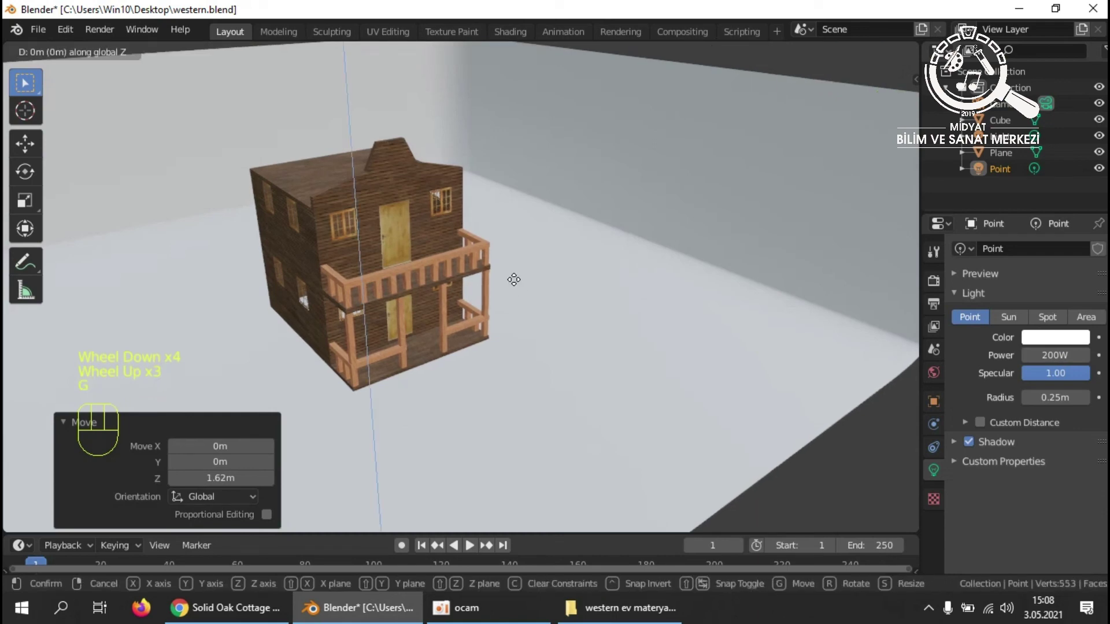
left_click(498, 221)
Show the viewport overlays and lower the new point light about 1.94 m along Z into the house.
left_click(785, 51)
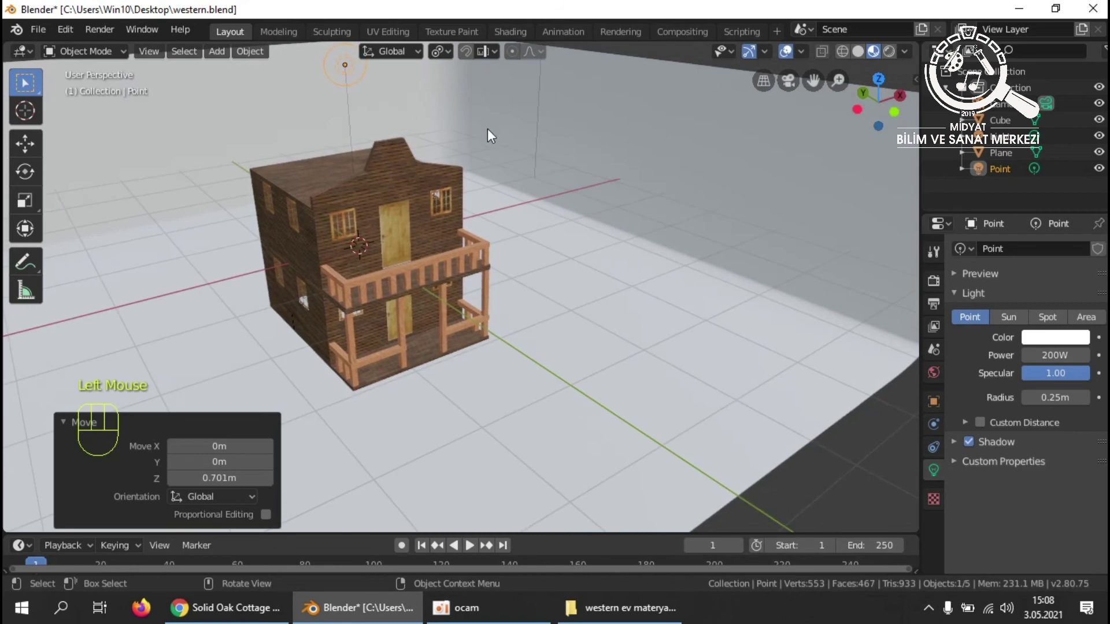
key("g")
key("z")
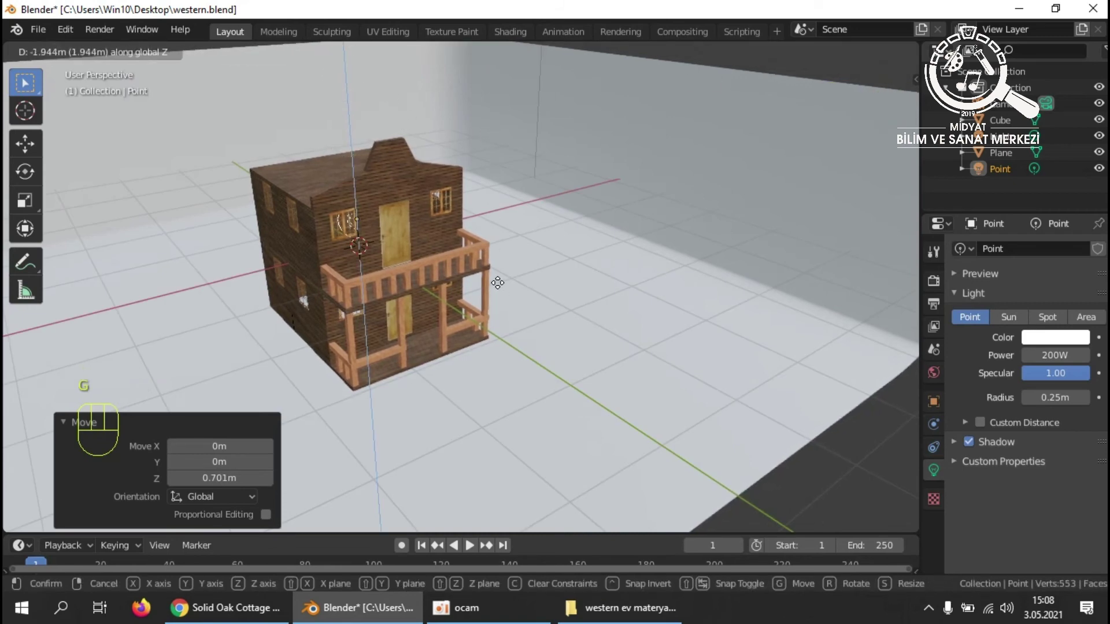
left_click(497, 283)
Switch the viewport to rendered shading and lower the original 1000 W light about 5.15 m along the Z axis.
mouse_move(630, 311)
middle_mouse_down()
mouse_move(595, 306)
mouse_move(620, 281)
mouse_move(729, 289)
mouse_move(814, 269)
mouse_move(783, 278)
mouse_move(594, 272)
mouse_move(638, 300)
middle_mouse_up()
left_click(889, 53)
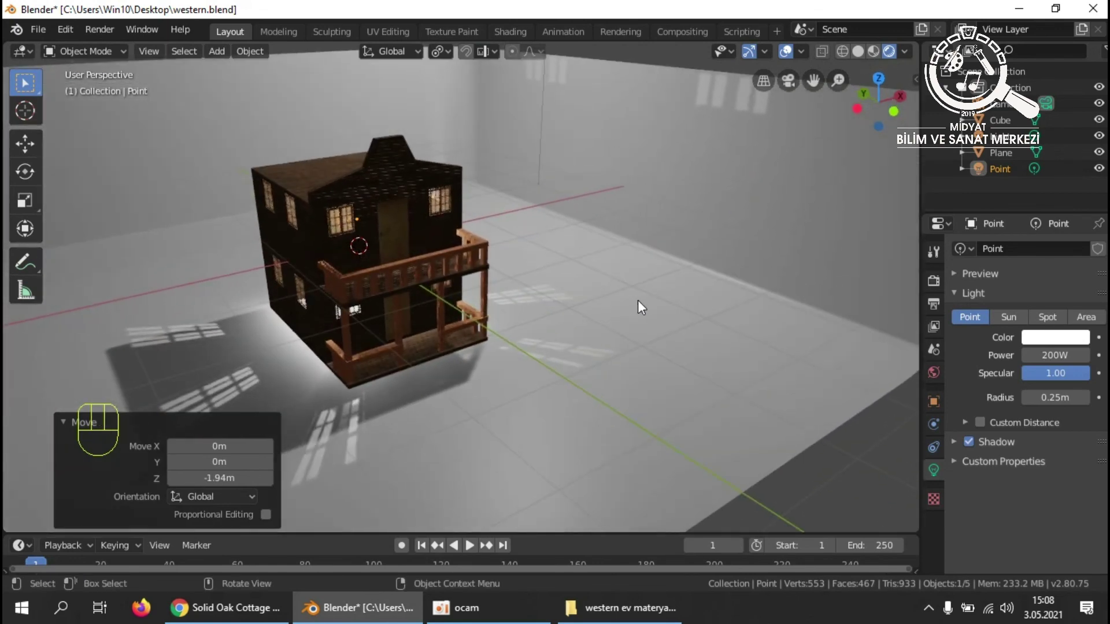
left_click(1007, 139)
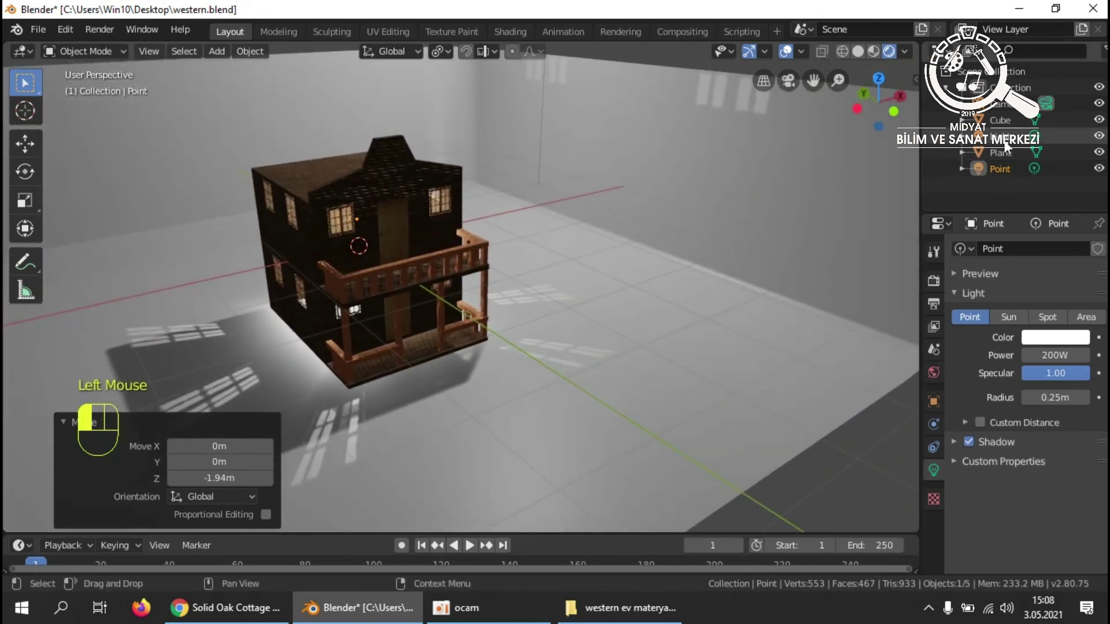
scroll(679, 284, "down", 3)
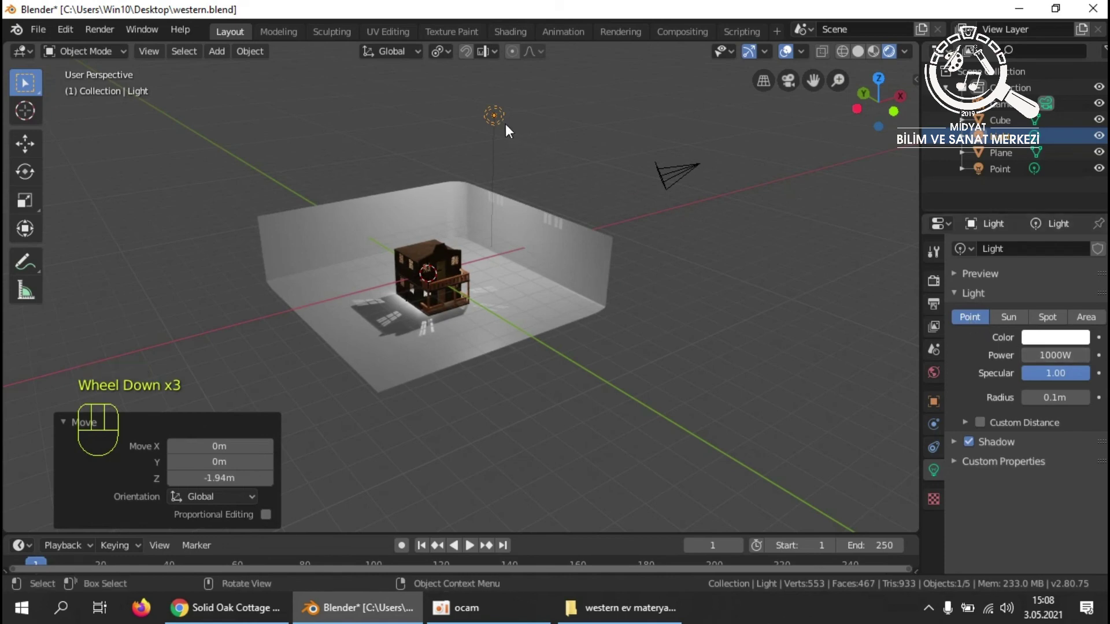
key("g")
key("z")
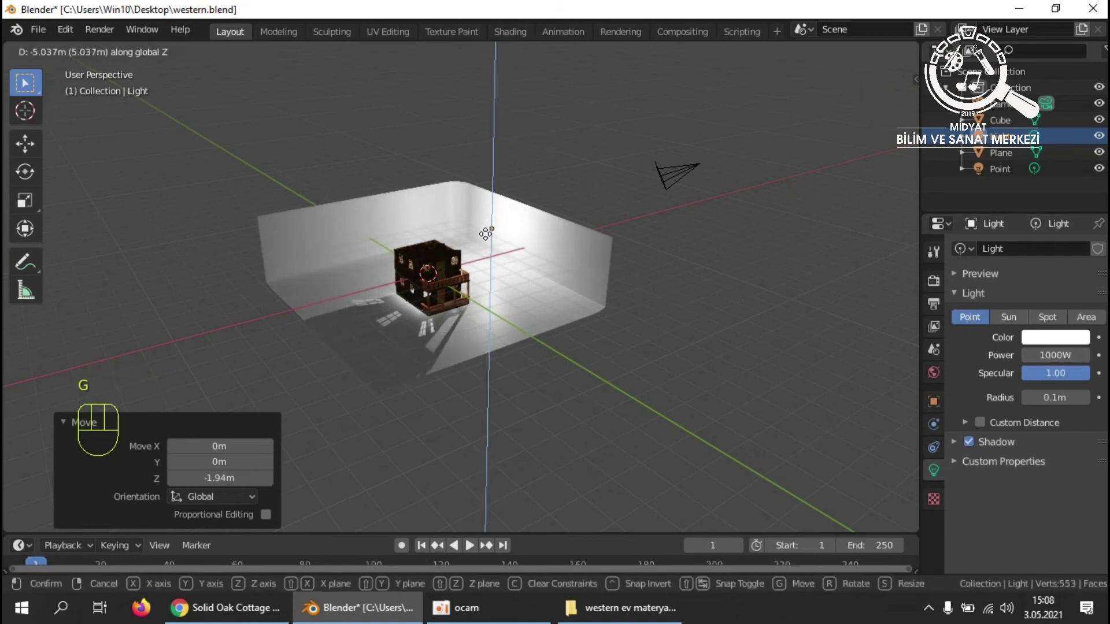
left_click(594, 199)
Move the original light horizontally about -6.37 m in X and -5.7 m in Y, in front of the house.
scroll(593, 199, "down", 1)
middle_click_drag(593, 199, 561, 317)
key("g")
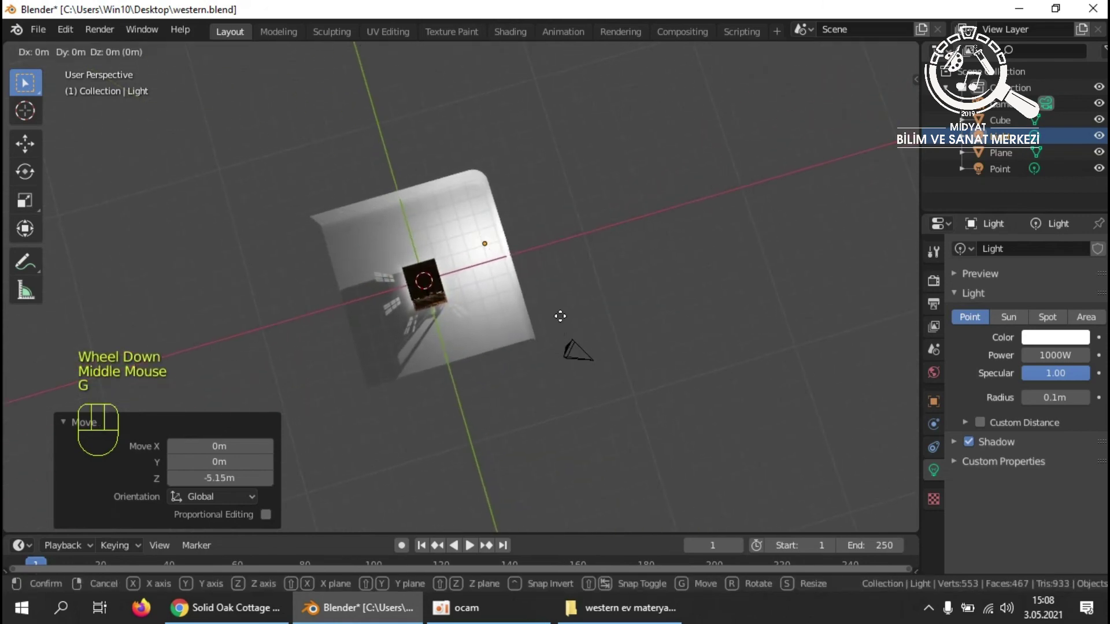
key("shift+z")
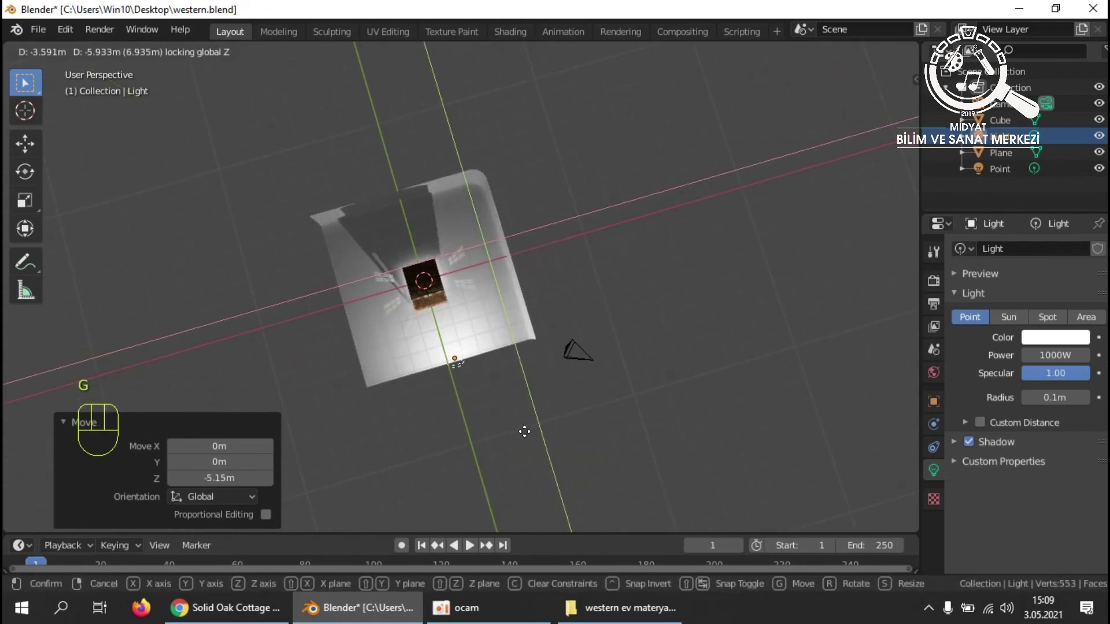
left_click(483, 447)
Set the power of the point light inside the house to 100 W.
middle_click_drag(555, 448, 579, 334)
middle_click_drag(532, 287, 487, 343, "shift")
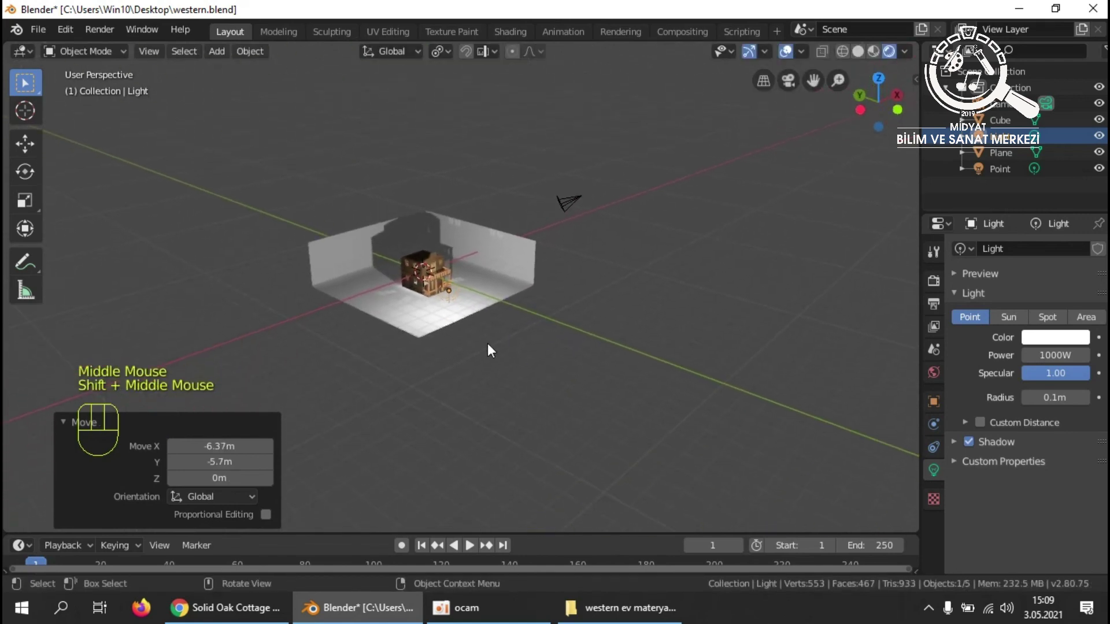
scroll(487, 342, "up", 6)
middle_click_drag(560, 358, 603, 359)
scroll(665, 356, "up", 1)
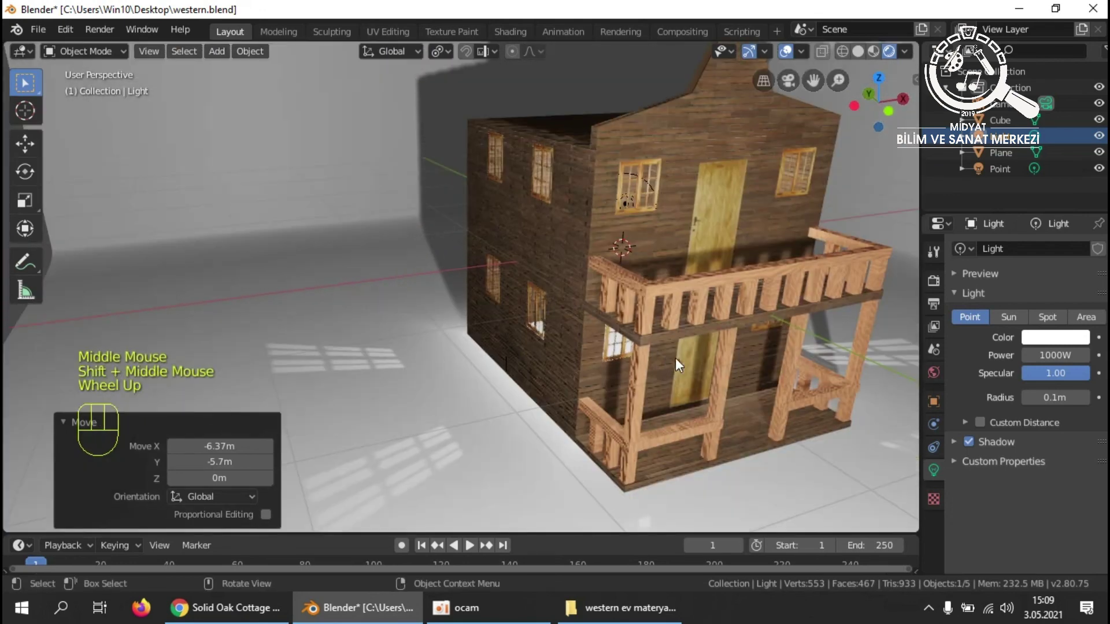
middle_click_drag(805, 418, 752, 405, "shift")
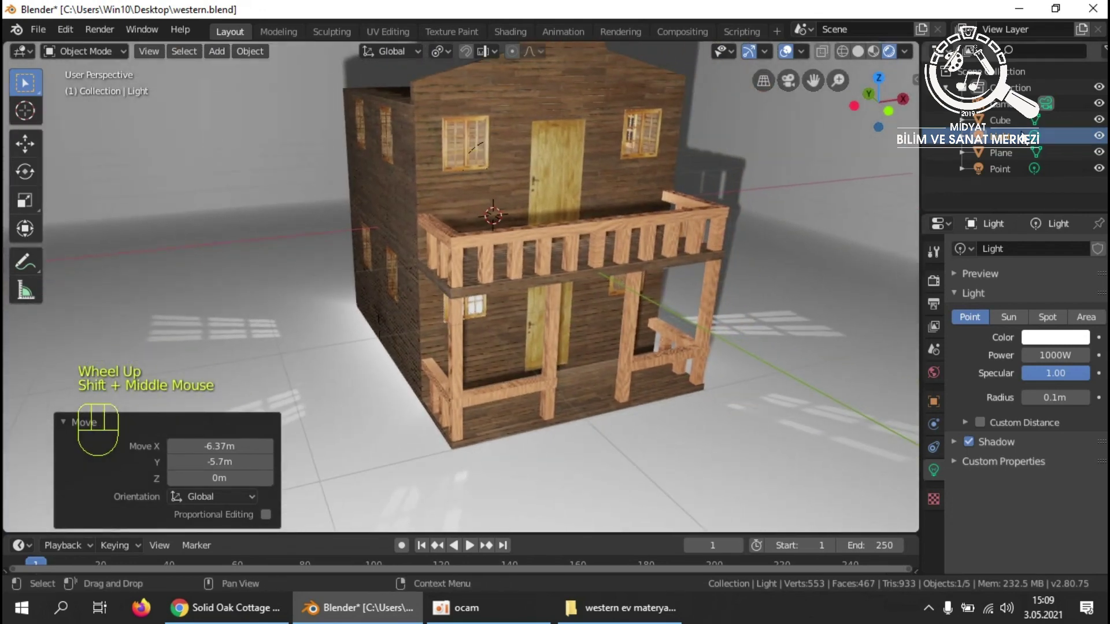
left_click(996, 168)
left_click(995, 171)
left_click(995, 171)
left_click(1048, 356)
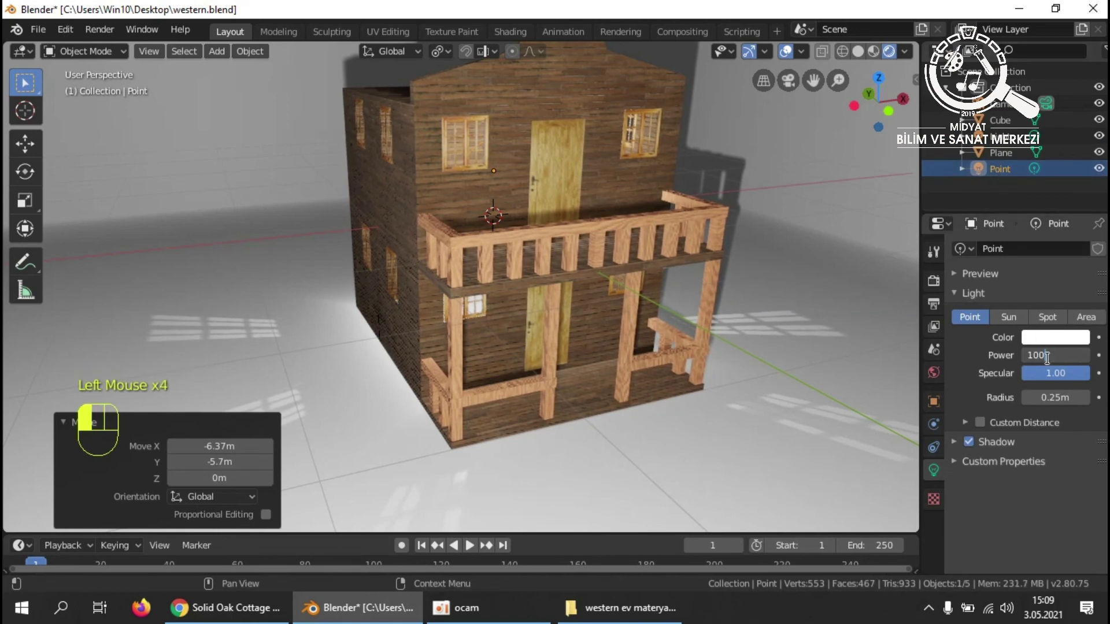
key("Return")
Examine how the lights fall on the plank walls, balcony and porch from close up and from a distance.
middle_click_drag(287, 271, 579, 289)
scroll(645, 298, "down", 2)
mouse_move(644, 298)
middle_mouse_down("shift")
mouse_move(661, 306)
mouse_move(640, 307)
middle_mouse_up("shift")
scroll(553, 308, "up", 3)
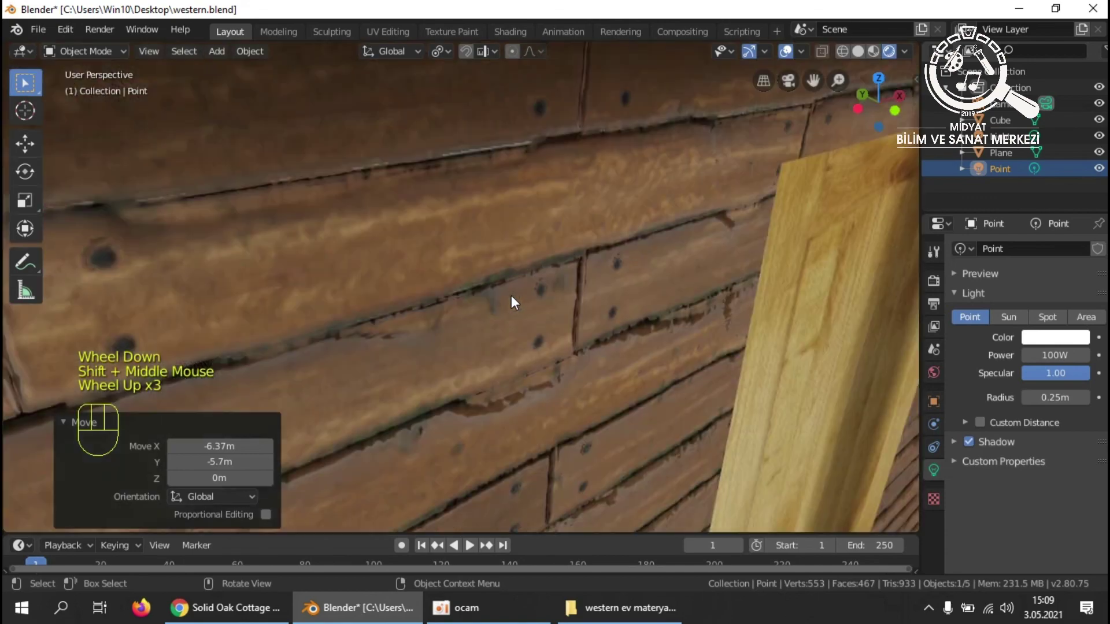
scroll(518, 293, "down", 1)
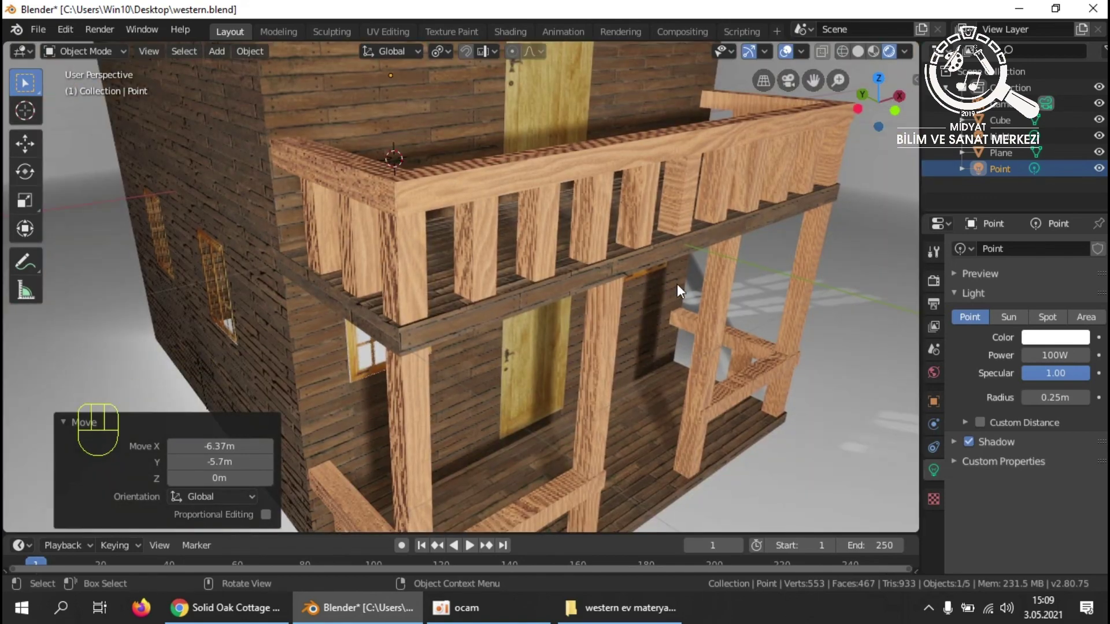
scroll(676, 283, "down", 2)
middle_click_drag(683, 290, 677, 294, "shift")
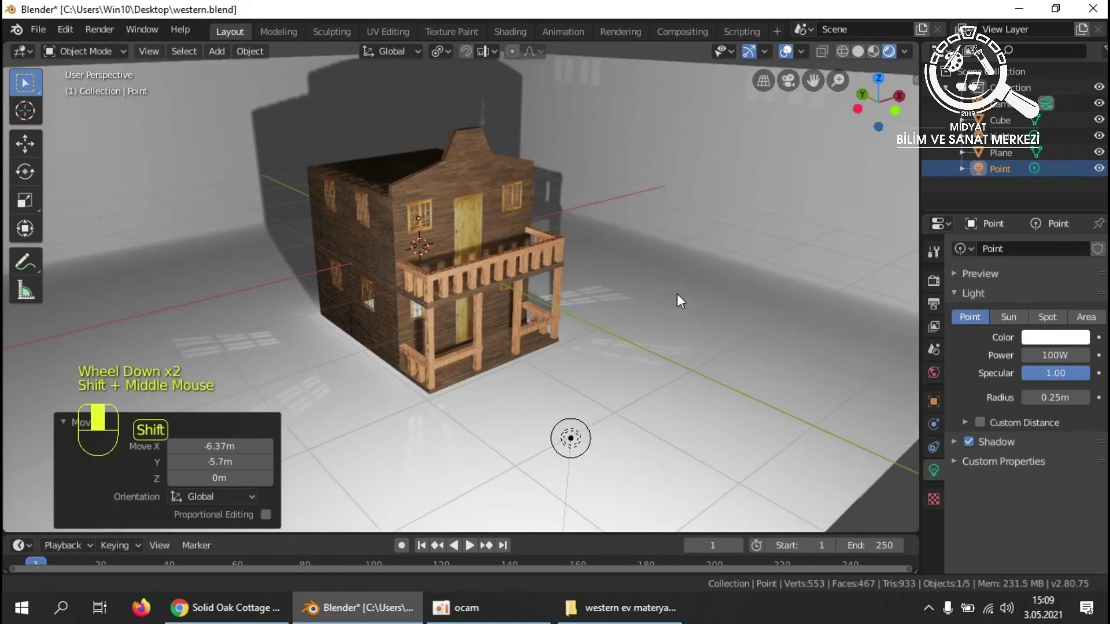
Make the selected interior point light the active camera, check its view and leave it.
key("ctrl+KP_0")
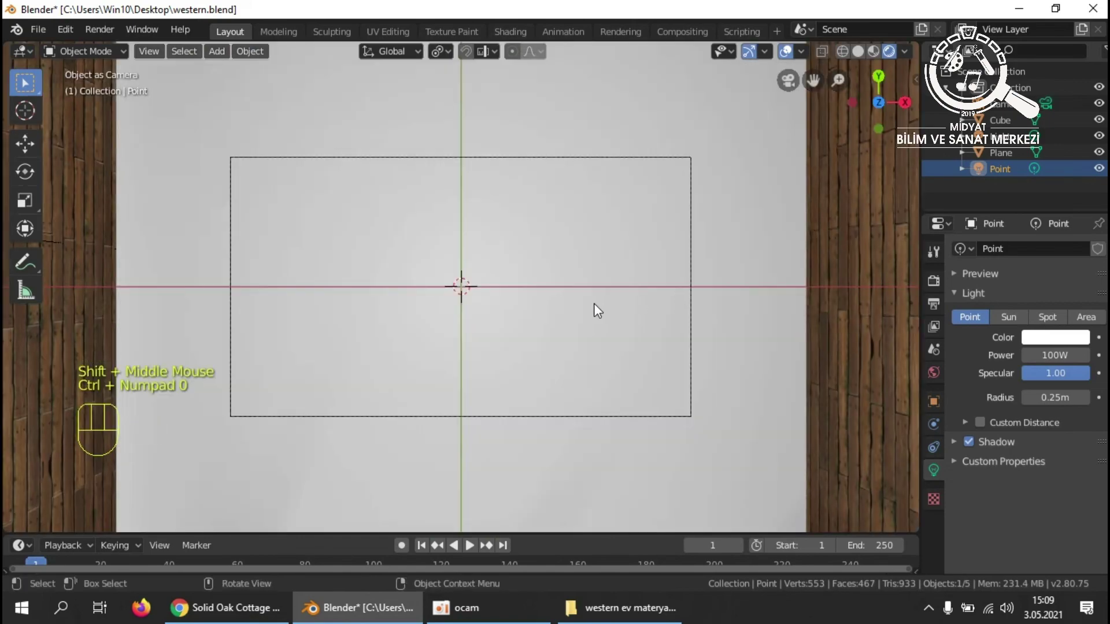
scroll(596, 303, "down", 11)
scroll(592, 303, "up", 1)
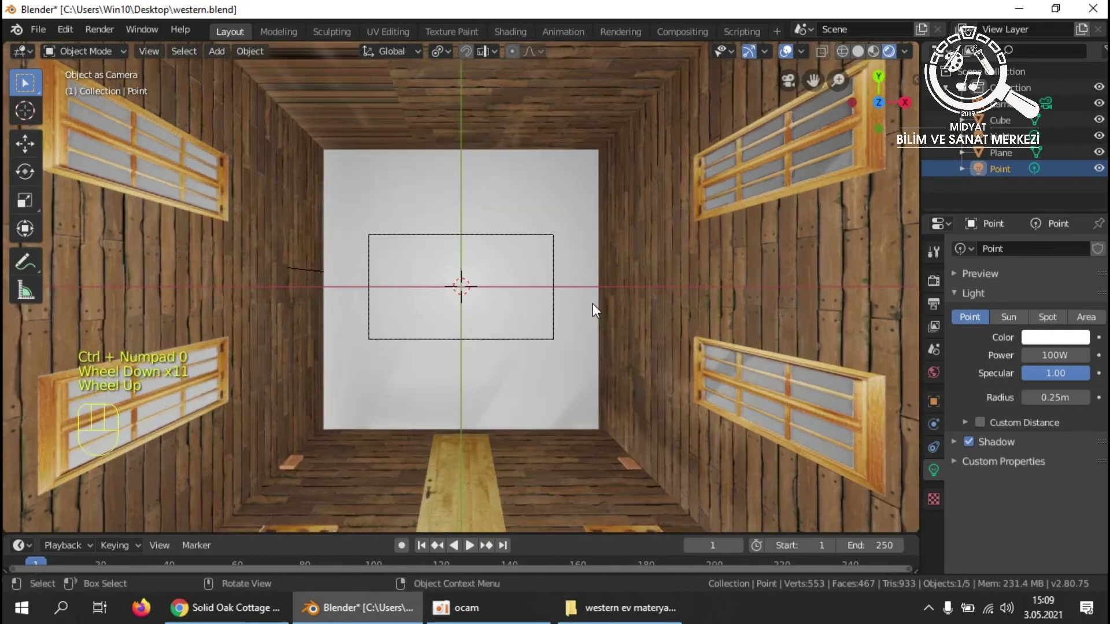
scroll(592, 304, "up", 3)
key("Escape")
middle_click_drag(590, 304, 549, 289)
Select the scene's camera object and frame the front corner of the house in the viewport.
scroll(619, 249, "down", 9)
left_click(866, 167)
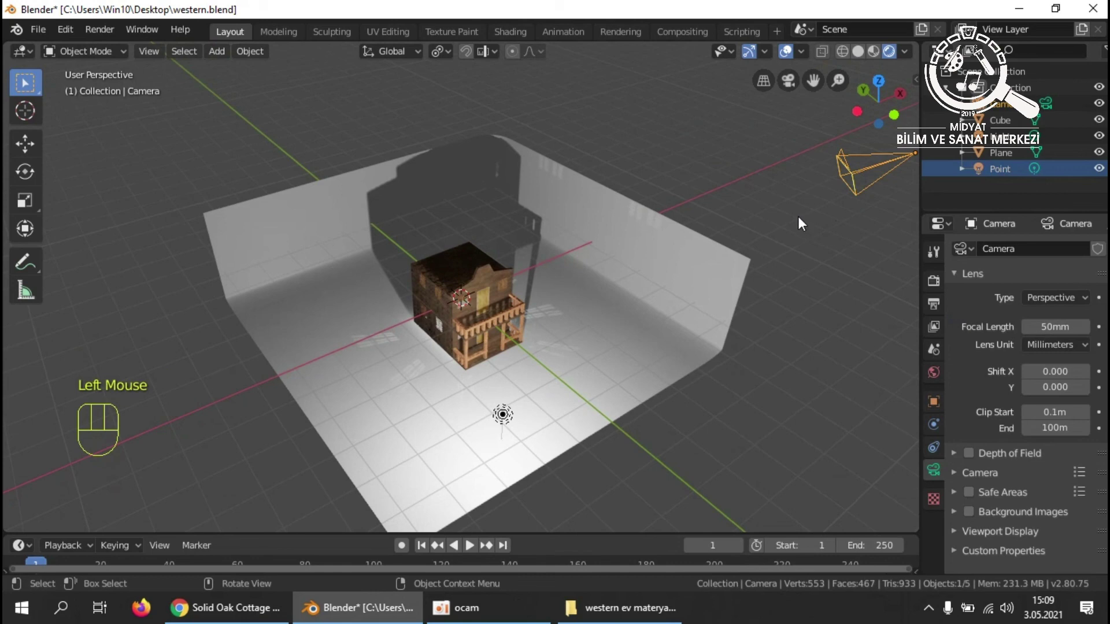
scroll(571, 346, "up", 3)
middle_click_drag(616, 386, 470, 207, "shift")
scroll(613, 339, "up", 1)
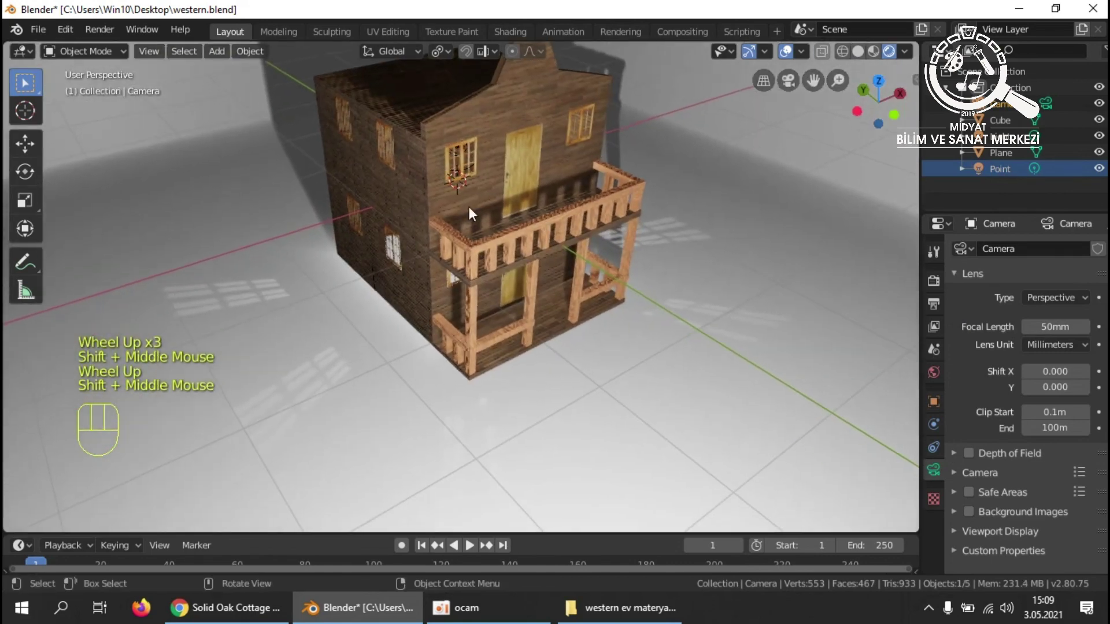
Hide the viewport overlays and render a still image, checking the result before closing it.
left_click(786, 52)
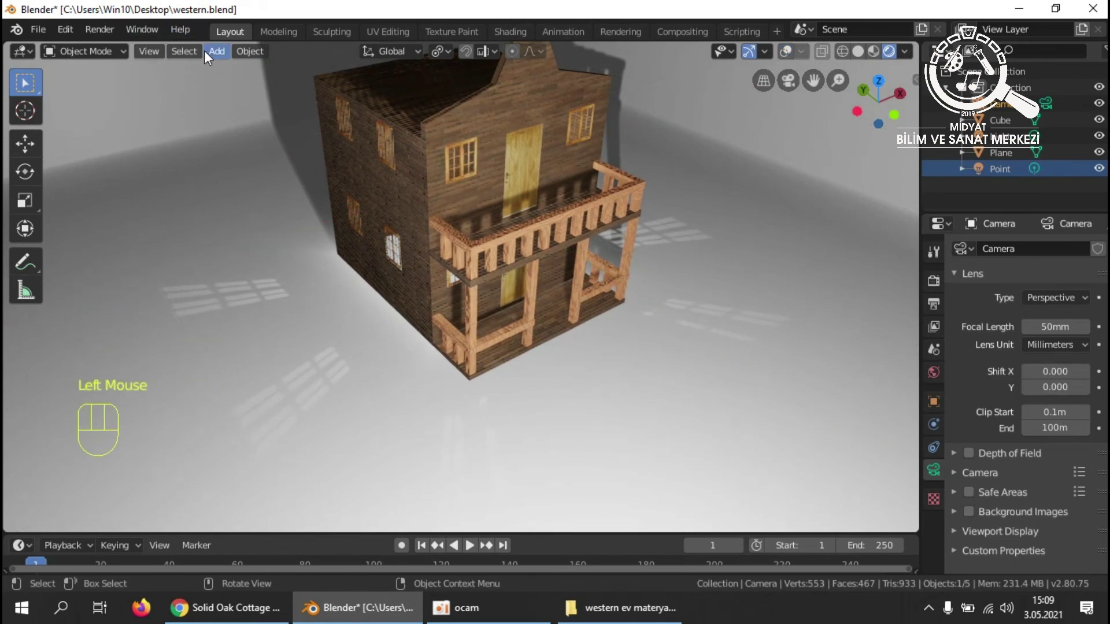
left_click(99, 29)
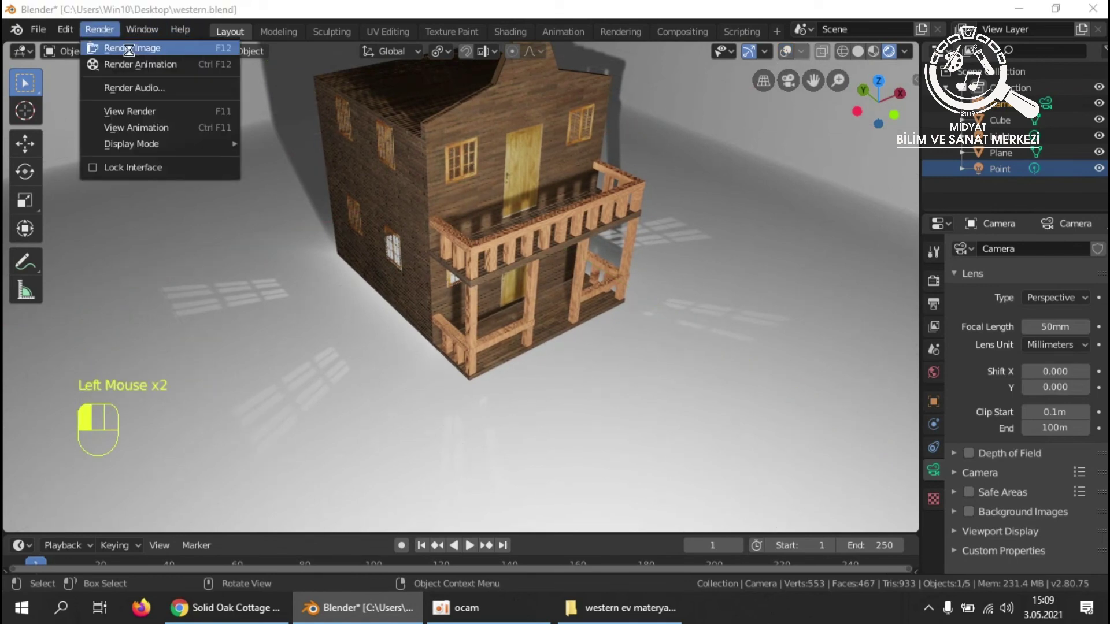
left_click(130, 48)
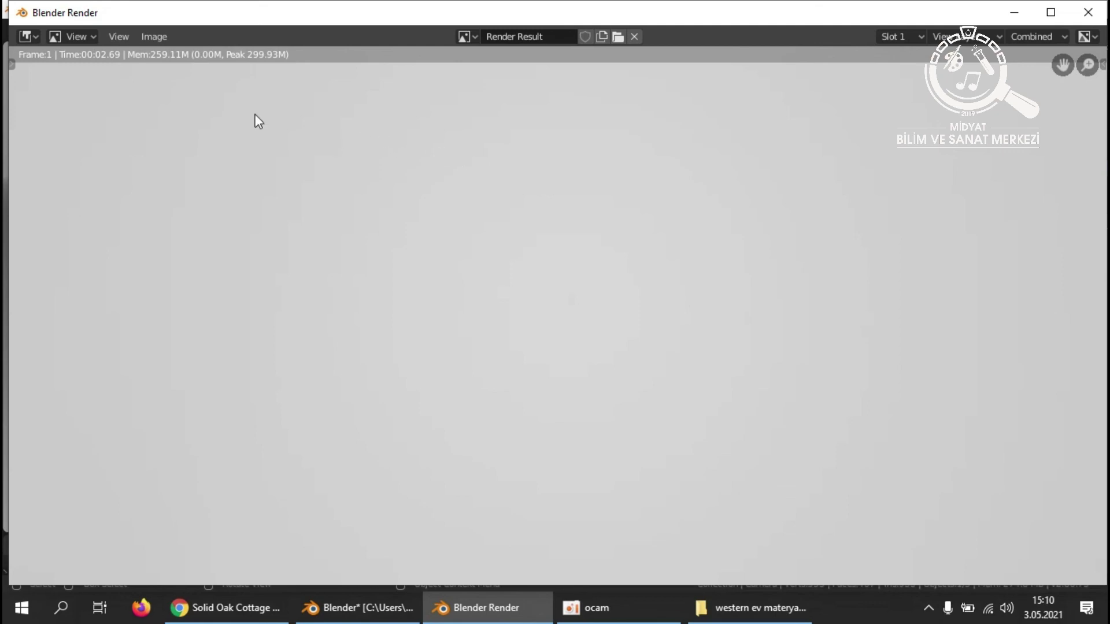
scroll(428, 272, "down", 3)
scroll(476, 307, "down", 3)
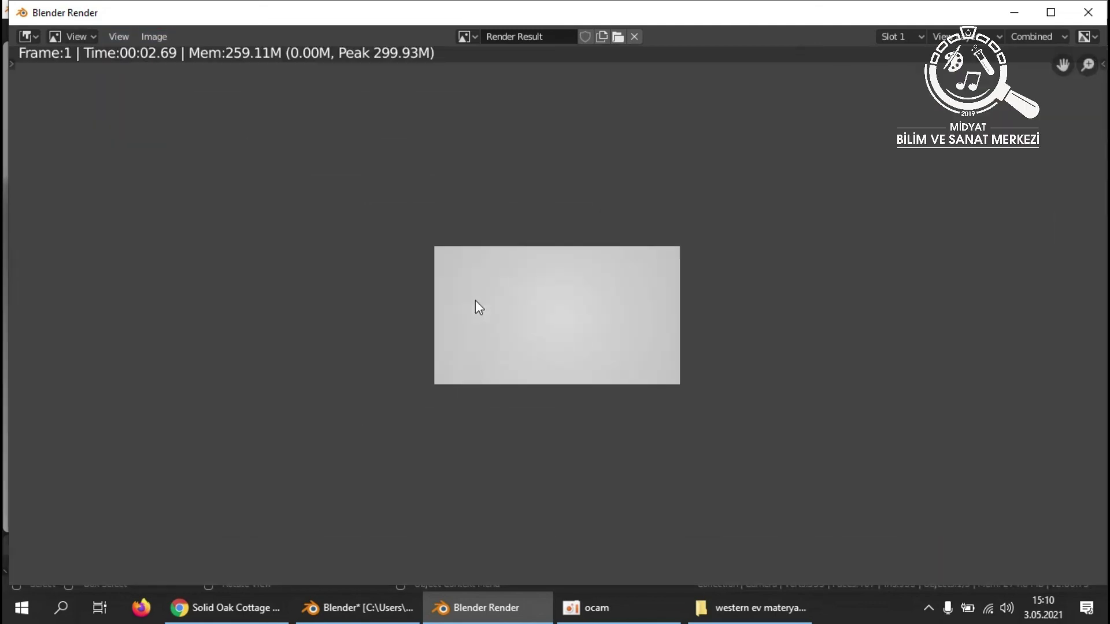
scroll(475, 303, "up", 6)
left_click(1088, 12)
Select the camera object outside the backdrop, make it the active camera and look at the house through it.
scroll(525, 328, "up", 5)
middle_click_drag(607, 303, 632, 261)
scroll(591, 264, "down", 2)
scroll(694, 257, "down", 4)
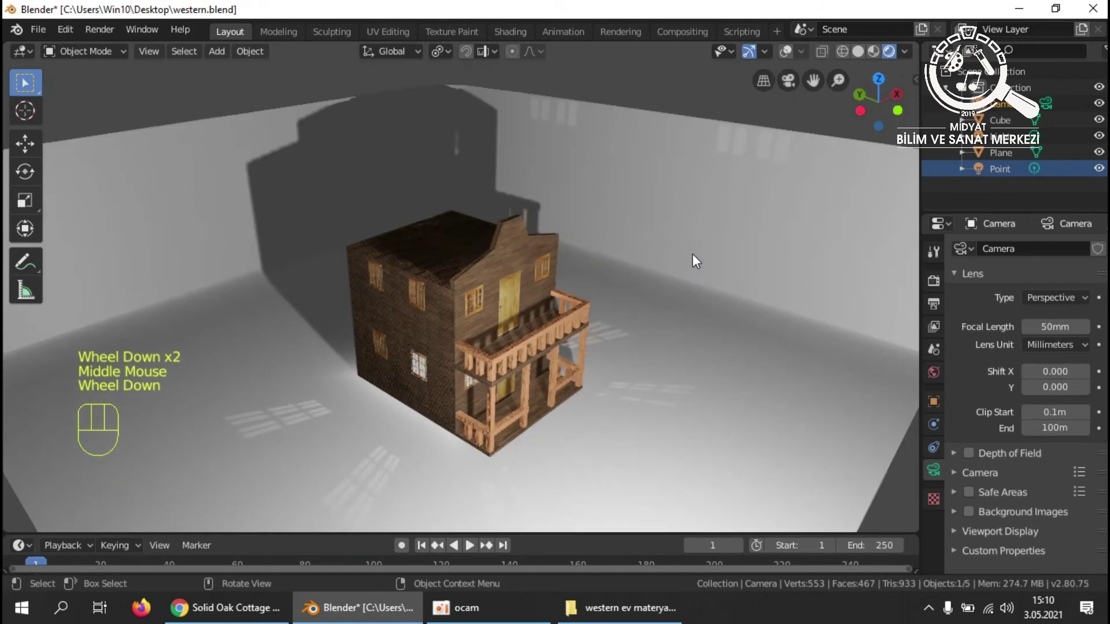
left_click(769, 156)
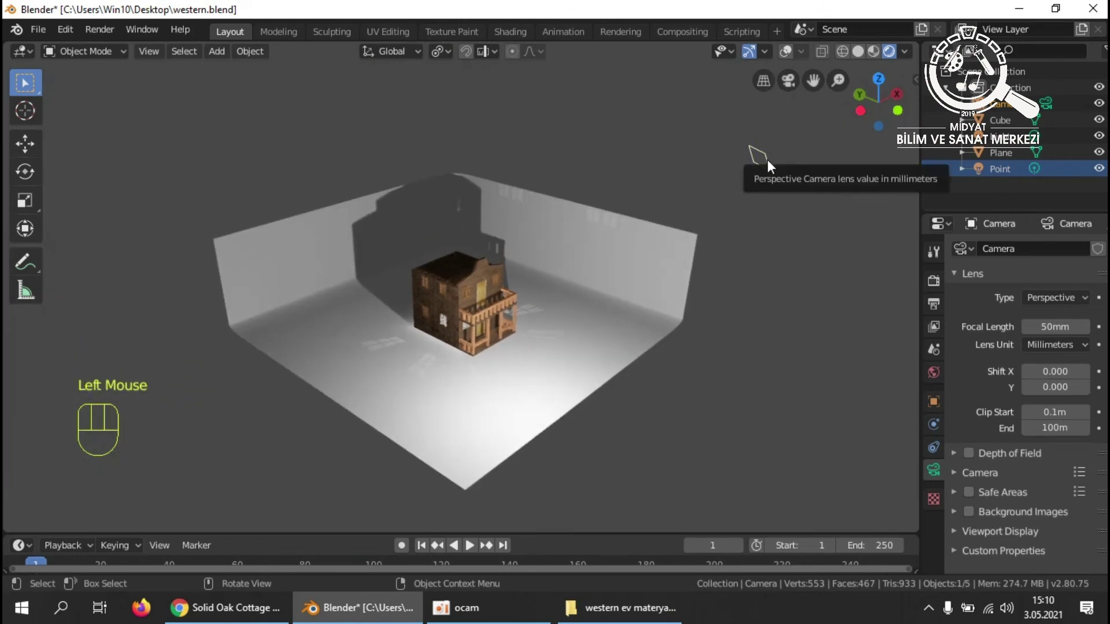
key("alt+KP_0")
key("shift+KP_0")
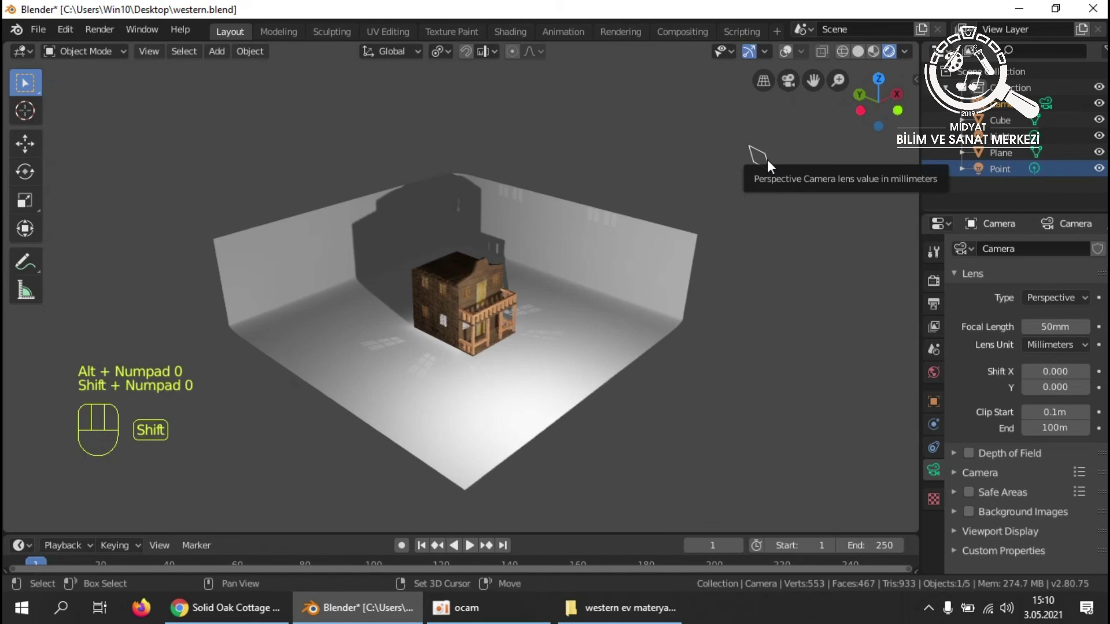
key("ctrl+KP_0")
scroll(545, 259, "up", 1)
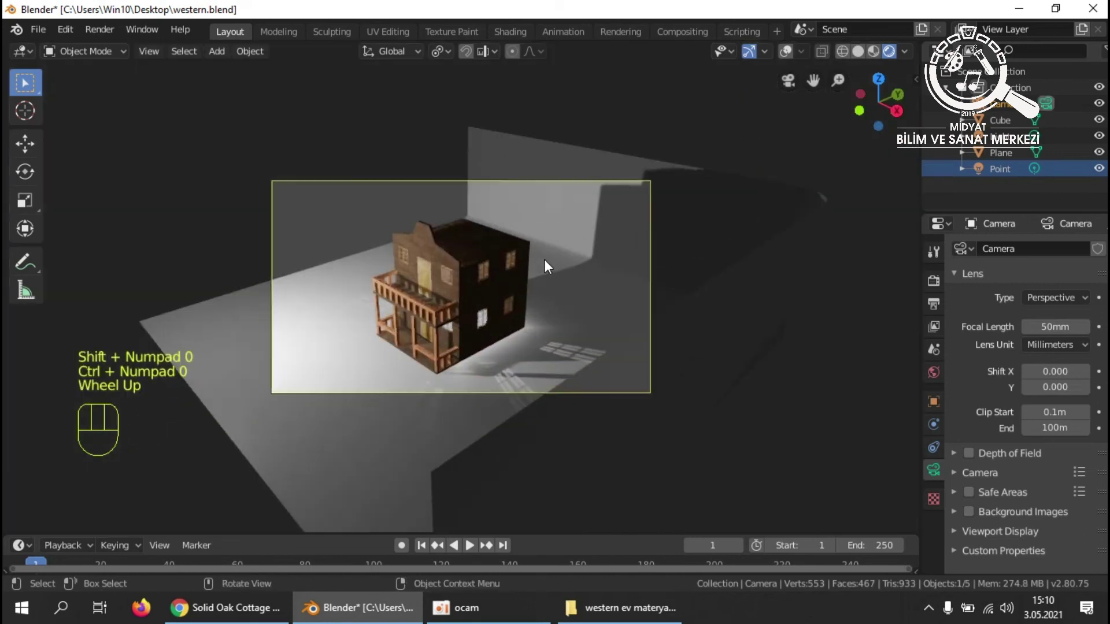
scroll(545, 259, "up", 2)
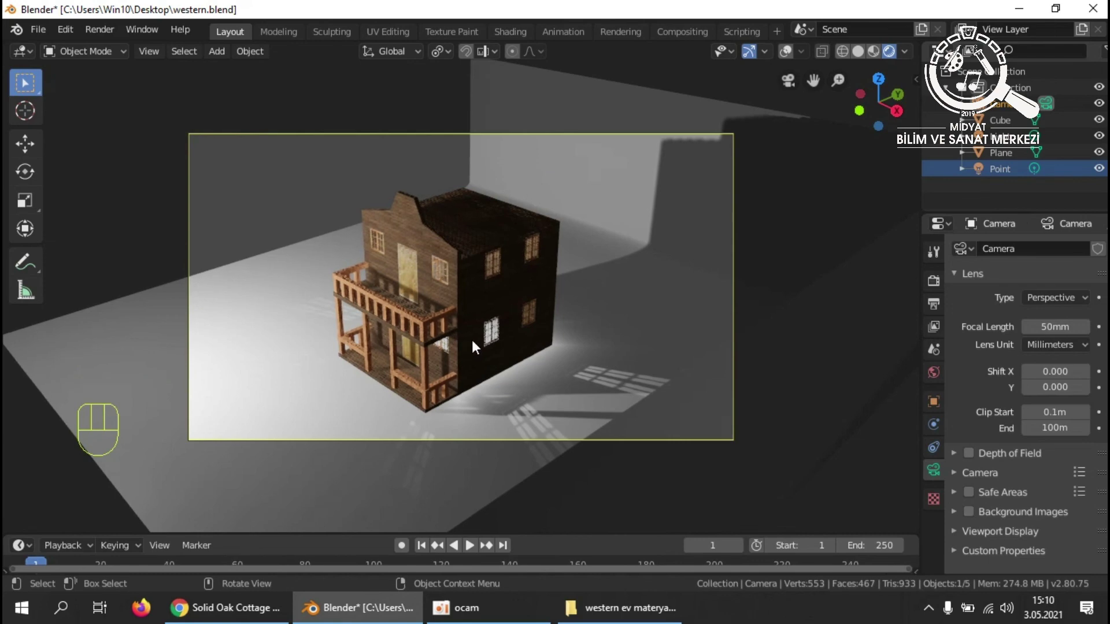
Move the camera about 0.388 m up along Z and about -1.74 m along Y.
key("g")
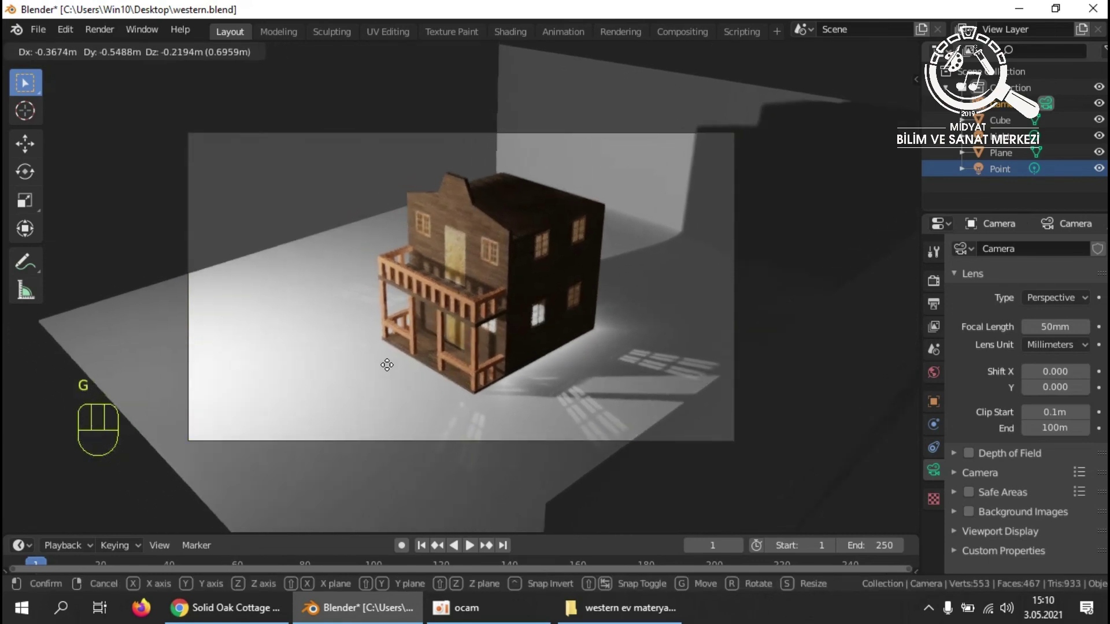
key("shift")
key("z")
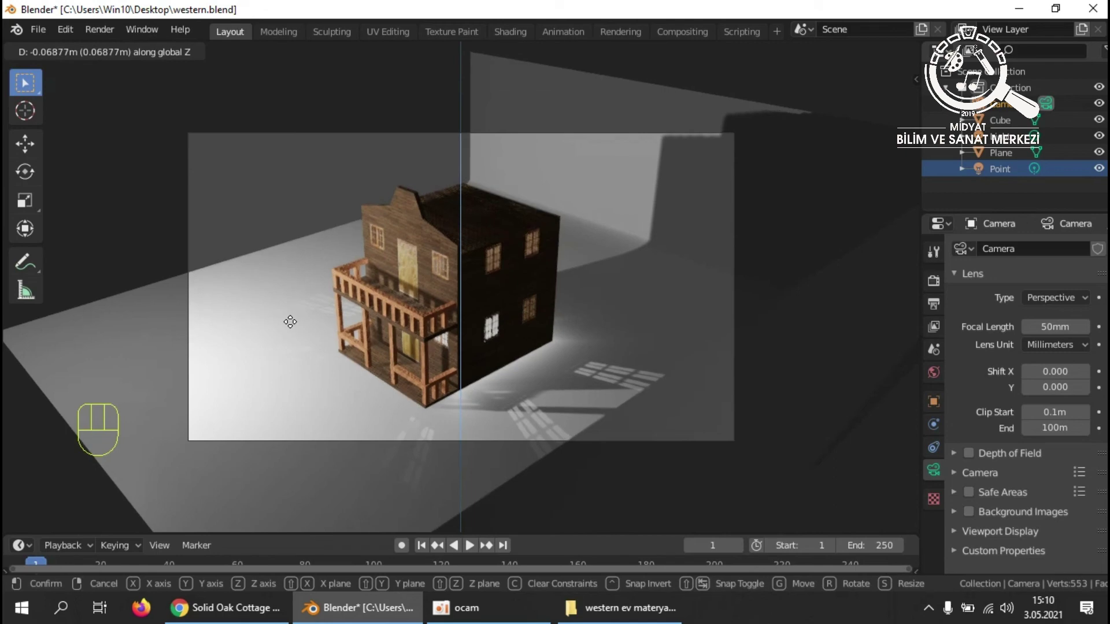
left_click(284, 285)
key("g")
key("y")
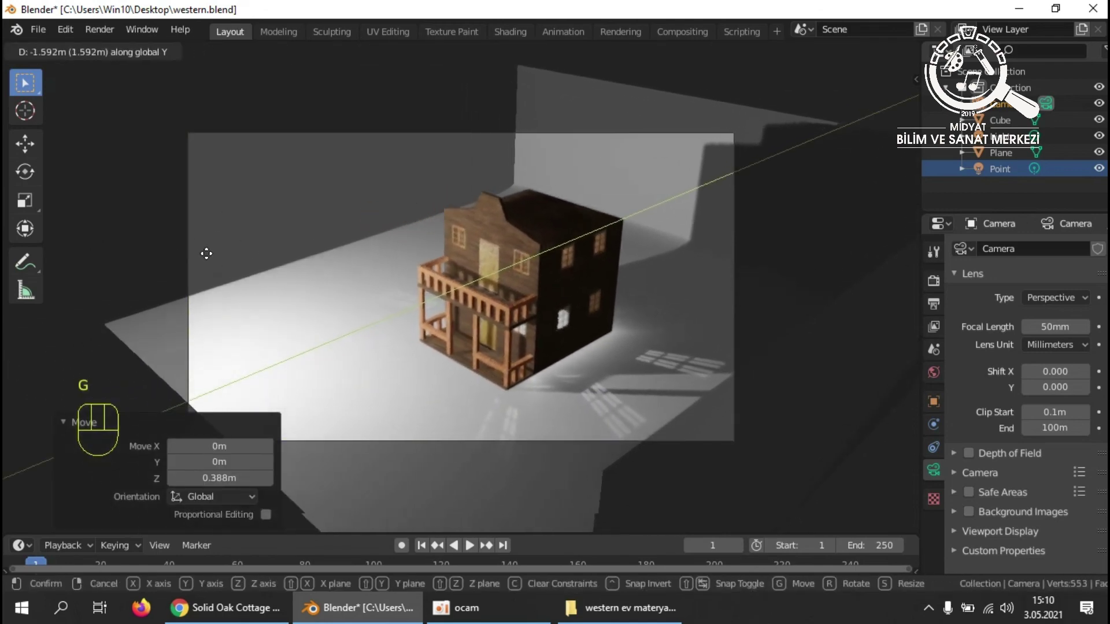
left_click(571, 341)
Rotate the camera about -45.5° around the global Z axis.
key("r")
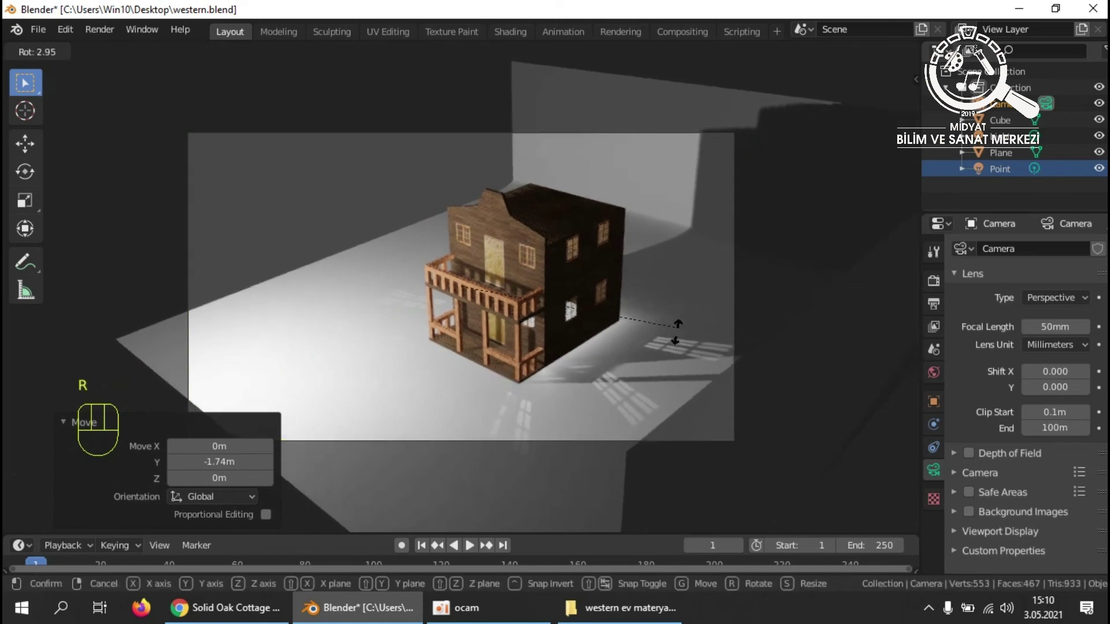
key("z")
left_click(519, 366)
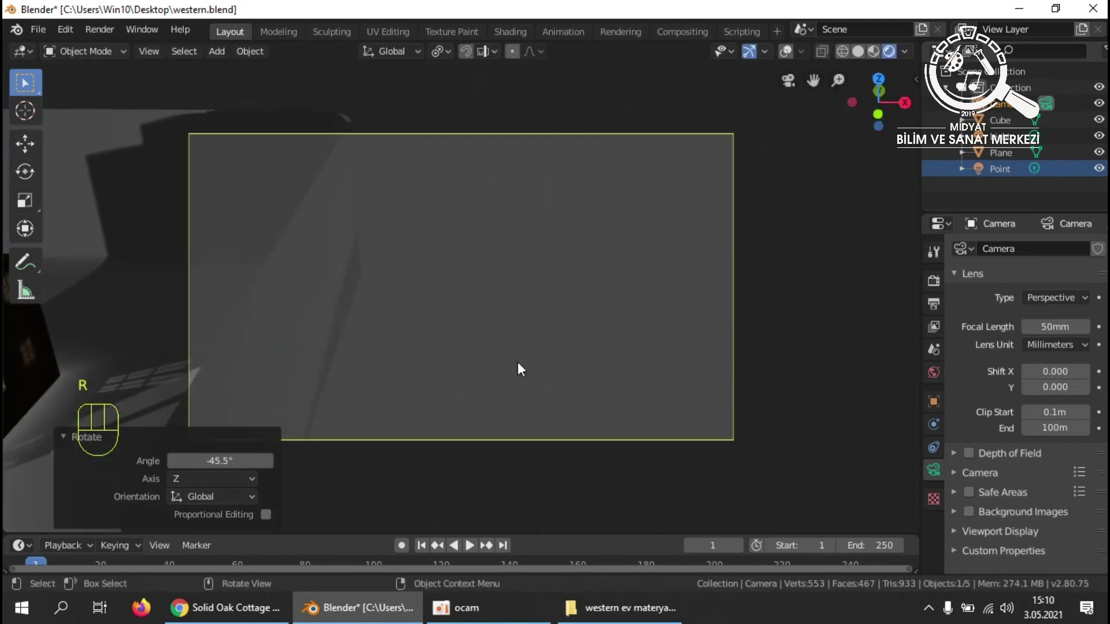
key("g")
key("z")
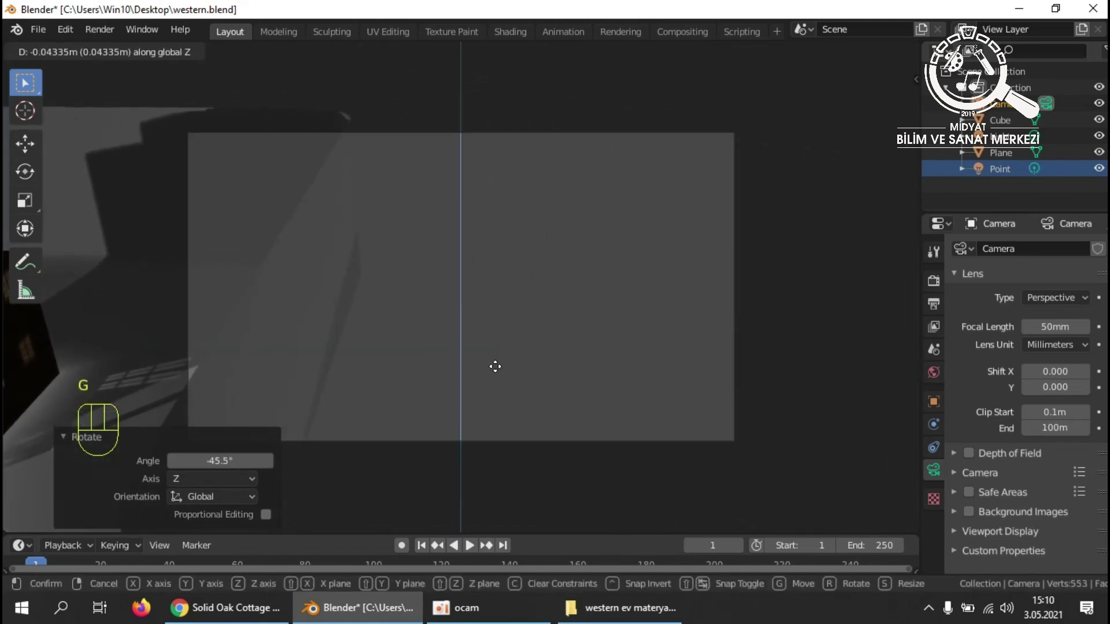
right_click(470, 365)
Move the camera about -4 m along Y and about -8.84 m along X to bring the house front into the frame.
key("g")
key("y")
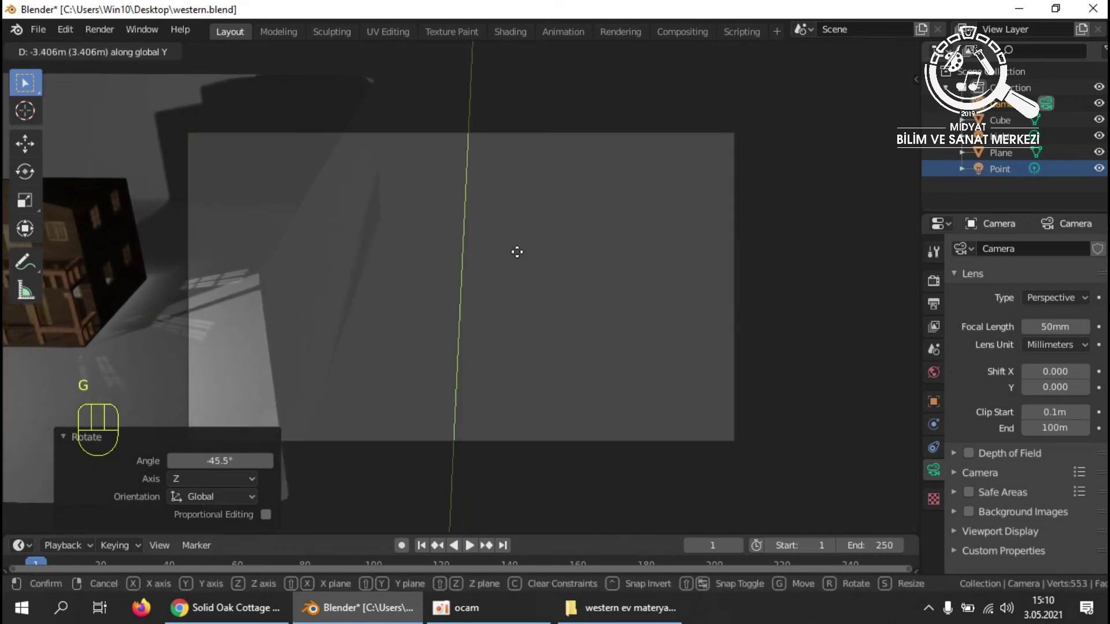
left_click(447, 390)
key("g")
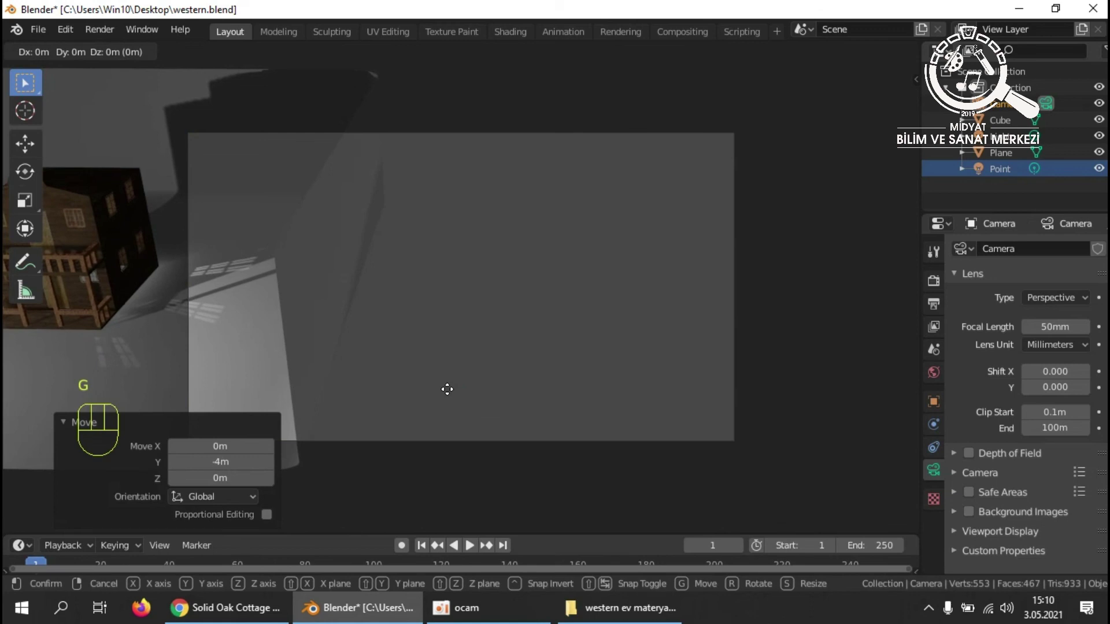
key("x")
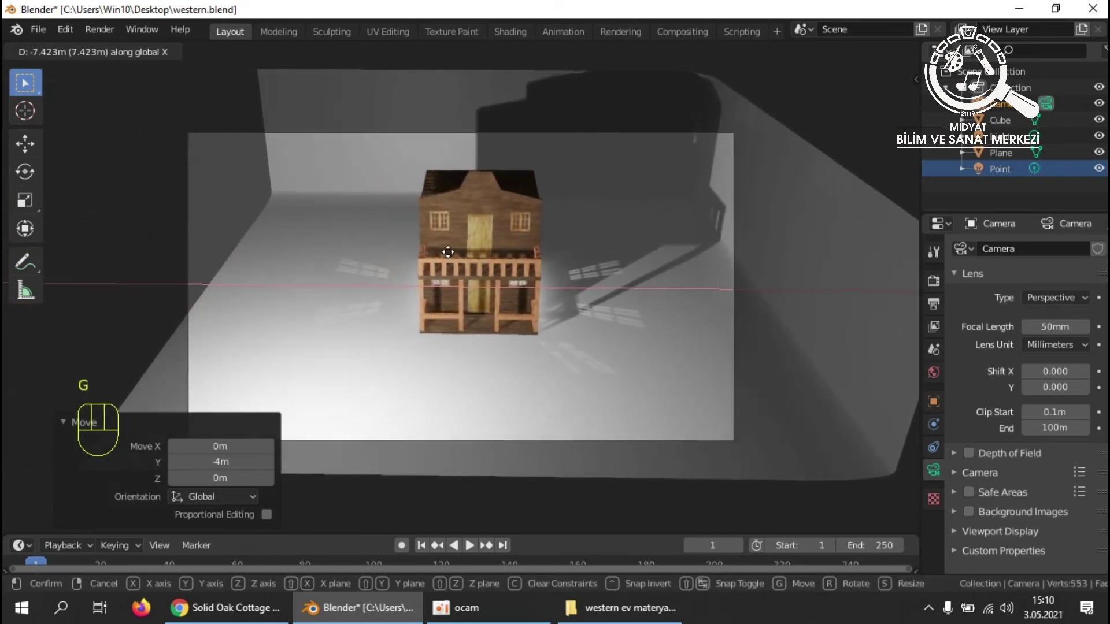
left_click(278, 243)
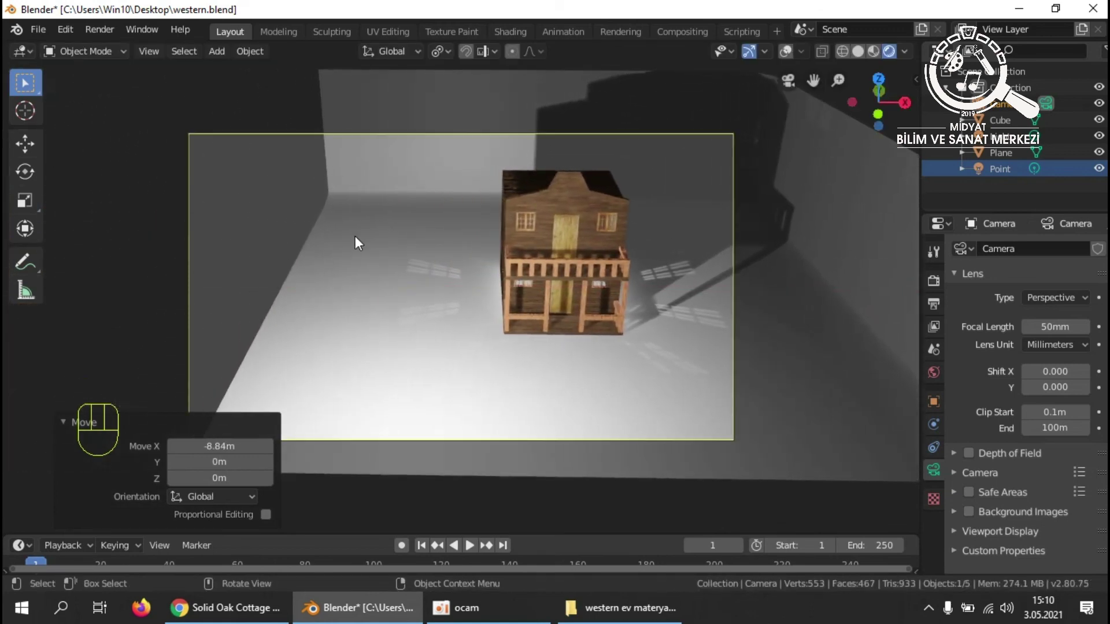
Rotate the camera about -27.1° around global Z and move it about -4.62 m along X.
key("r")
key("z")
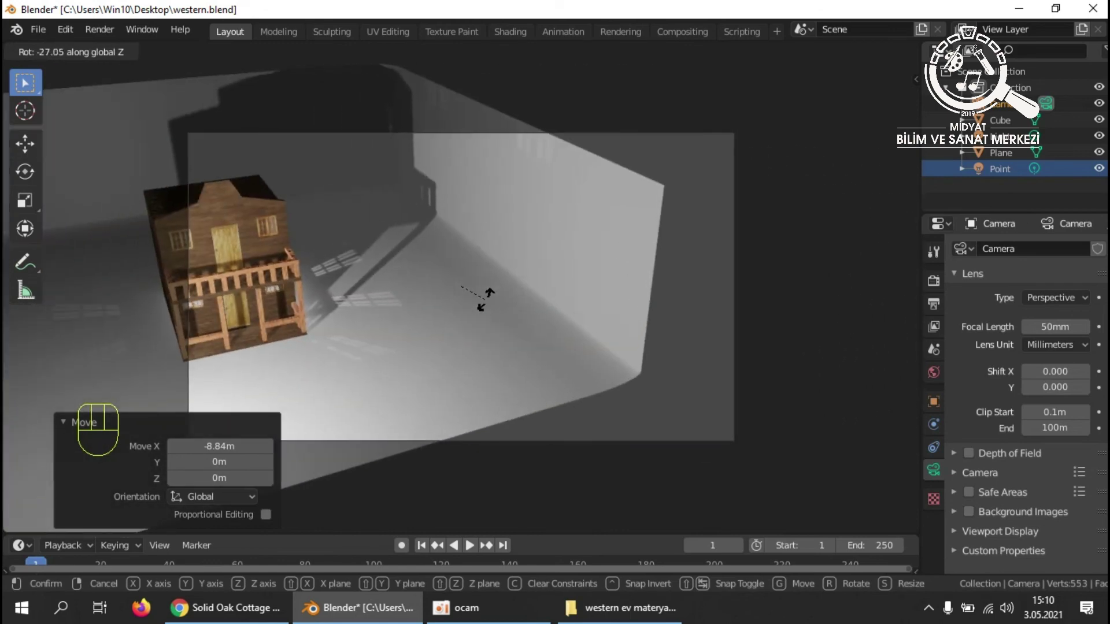
left_click(487, 300)
key("g")
key("x")
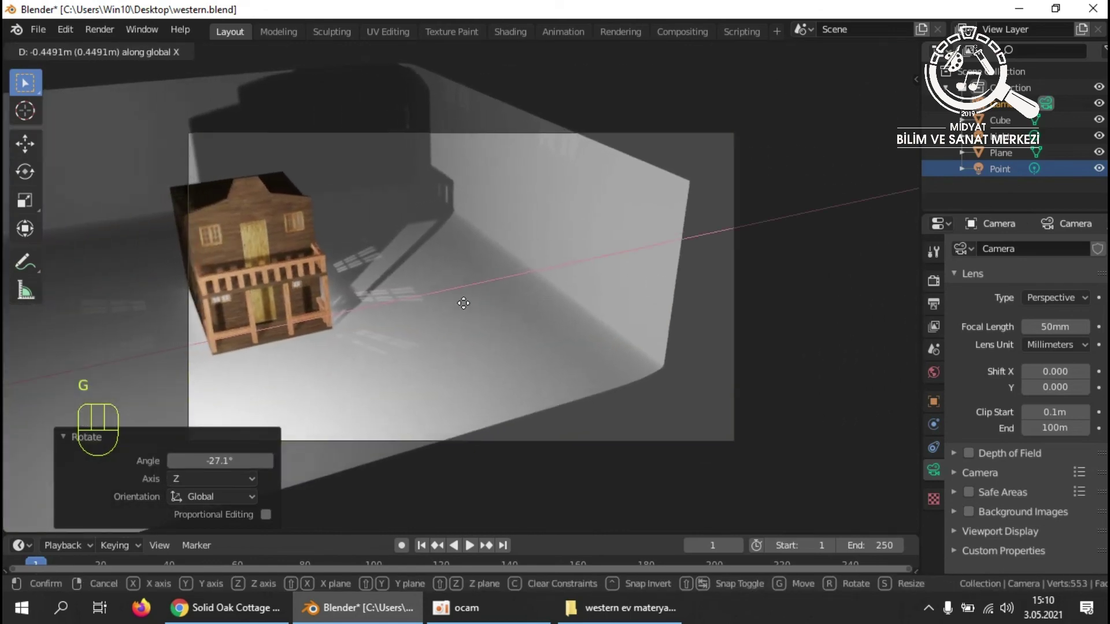
left_click(652, 227)
Adjust the camera's distance from the house by moving it about 1.77 m and -1.08 m along Y.
key("g")
key("y")
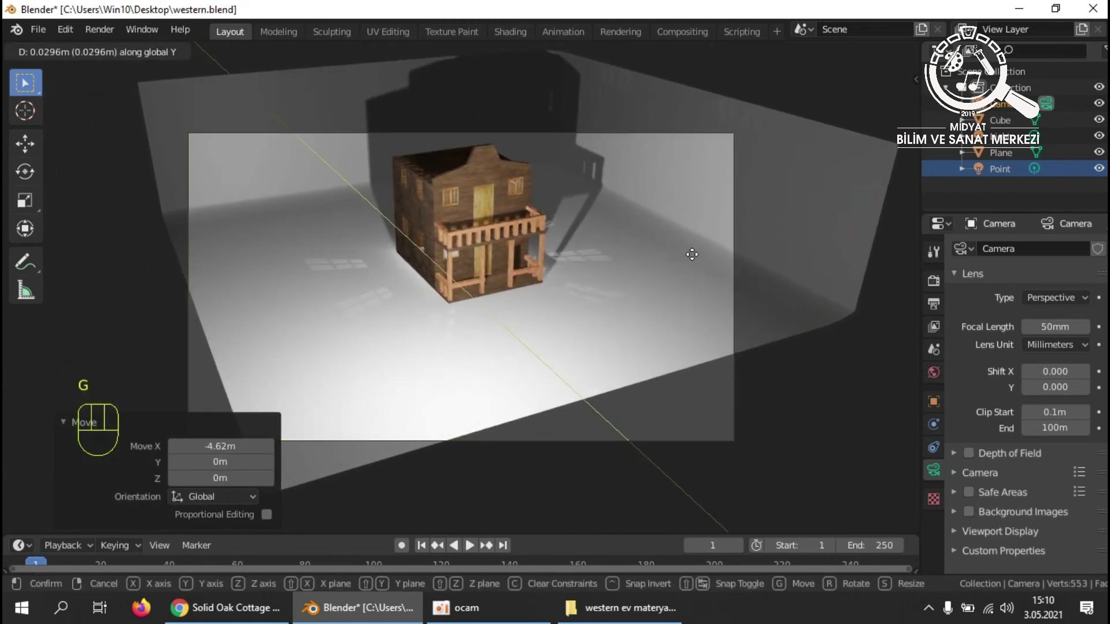
left_click(726, 83)
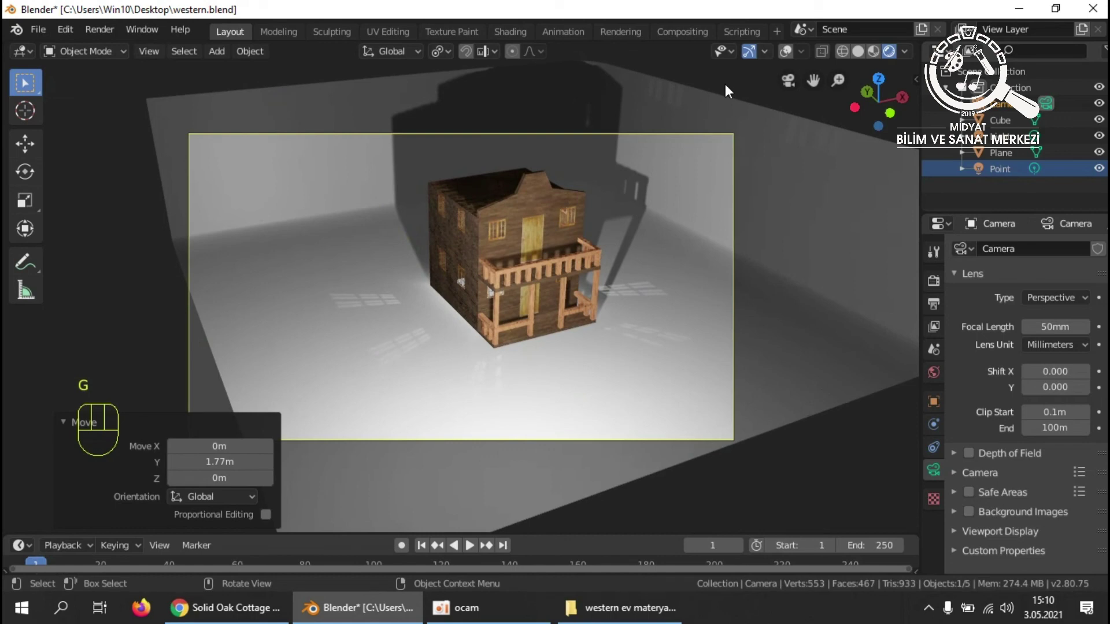
key("g")
key("y")
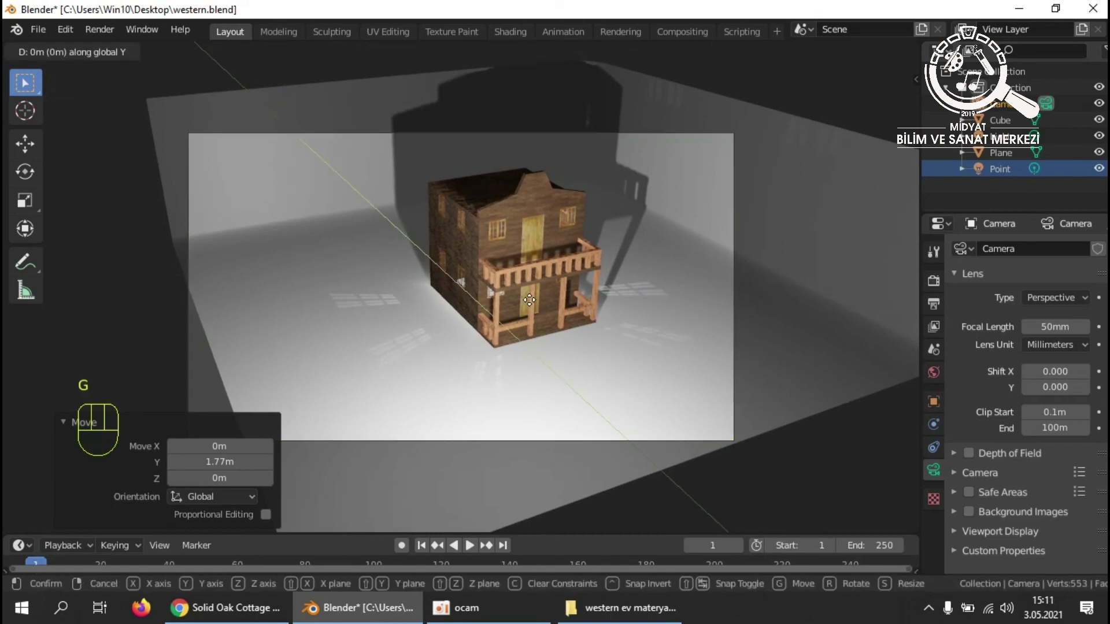
left_click(607, 356)
Raise the camera about 0.78 m along Z and check the framing of the house.
key("g")
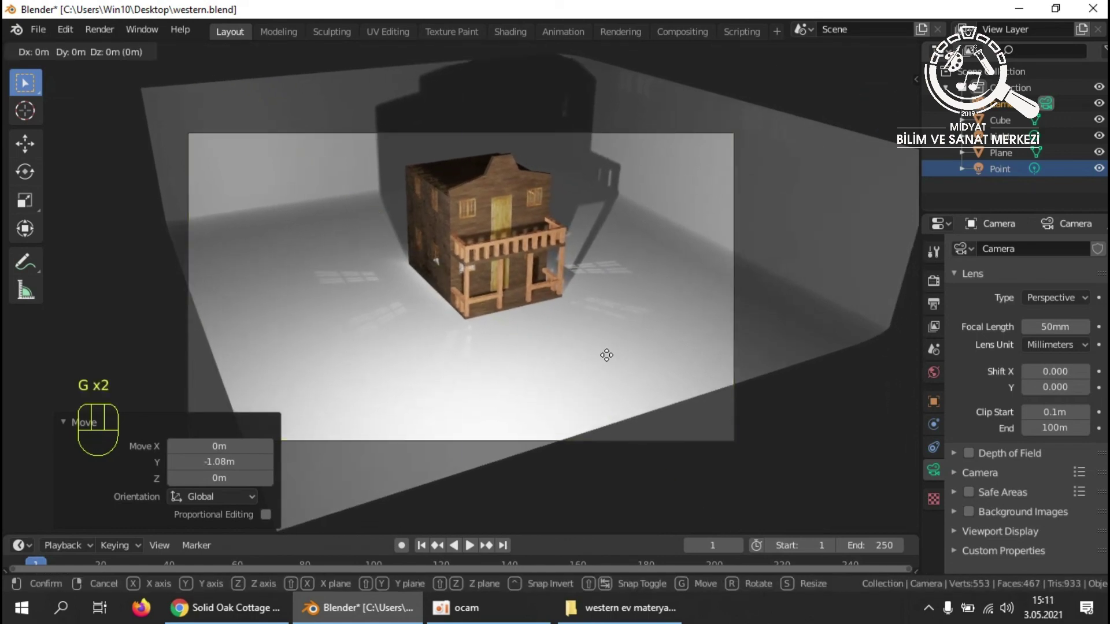
key("z")
left_click(687, 287)
scroll(668, 304, "up", 4)
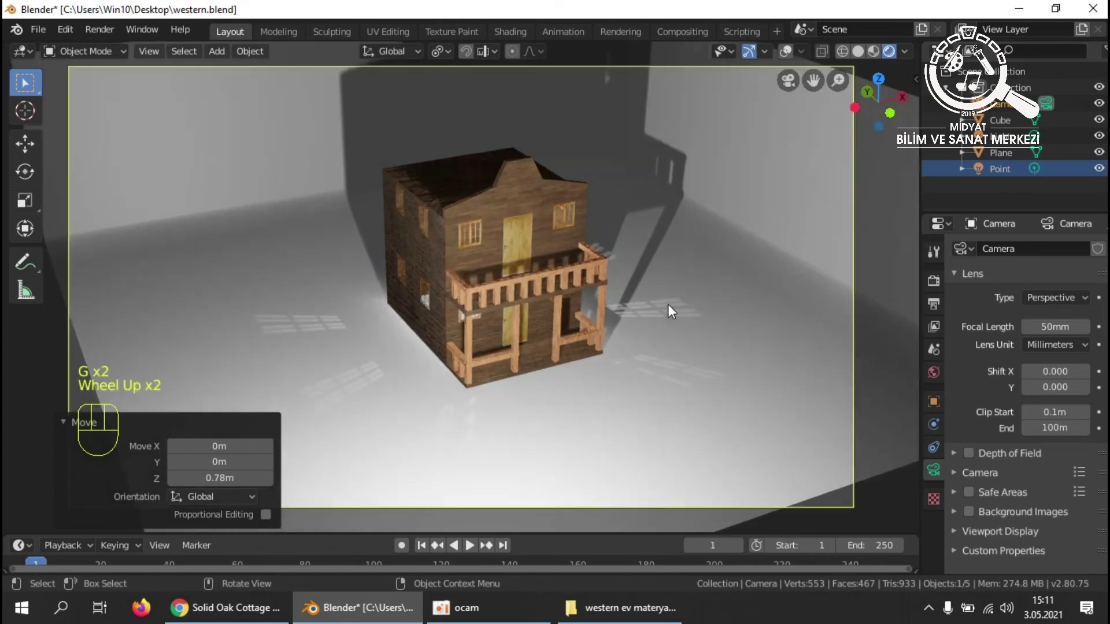
scroll(668, 304, "down", 4)
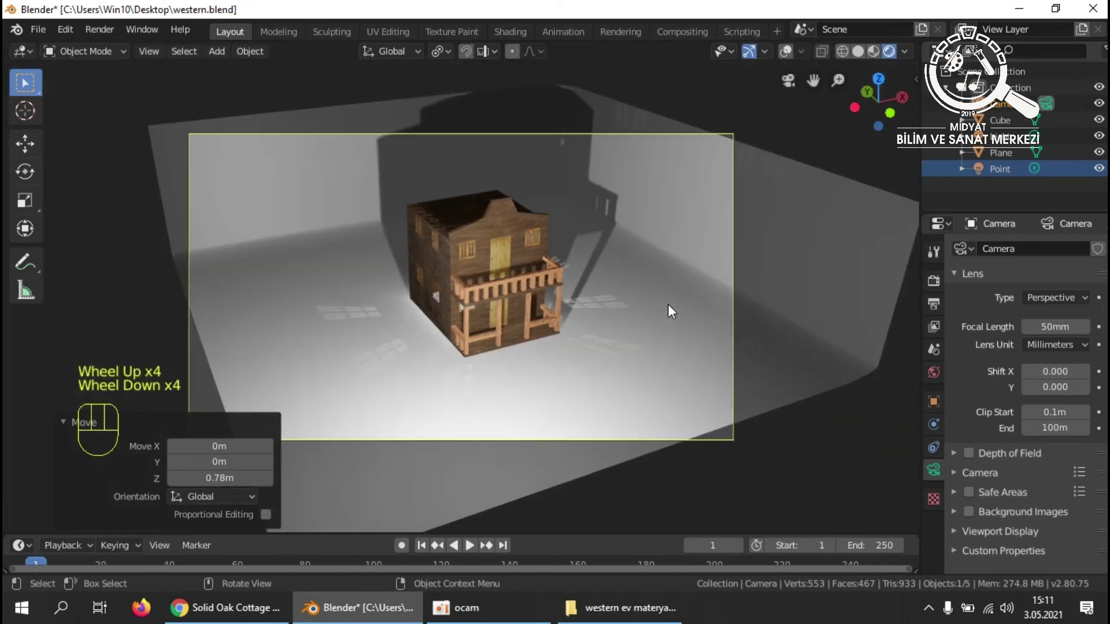
Move the camera about 2.04 m along Y and about 1.82 m along X.
key("g")
key("y")
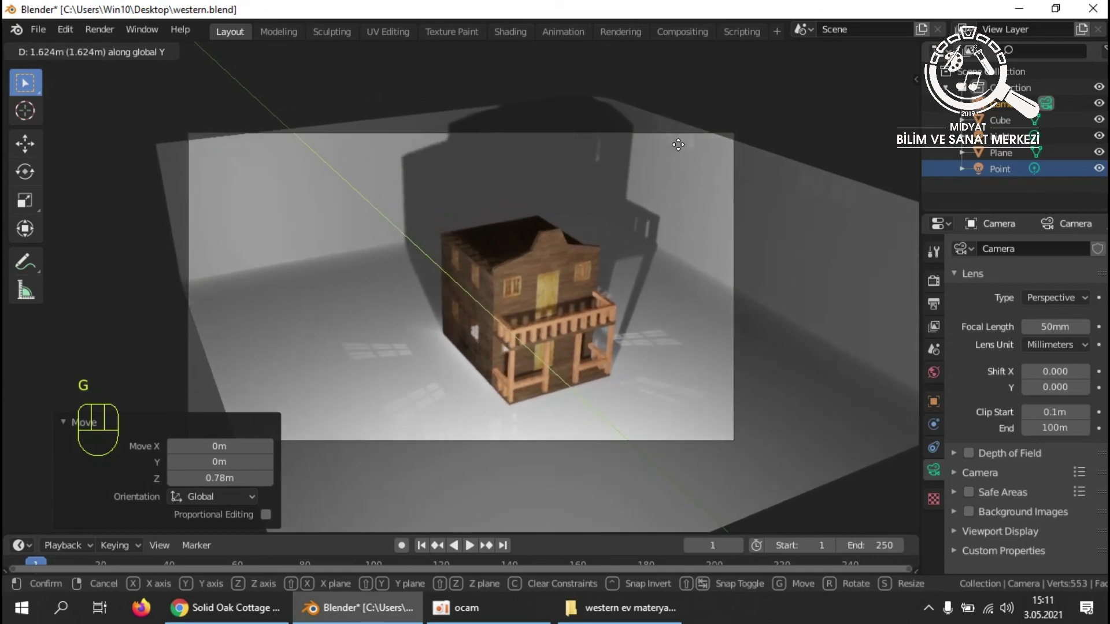
left_click(672, 171)
key("g")
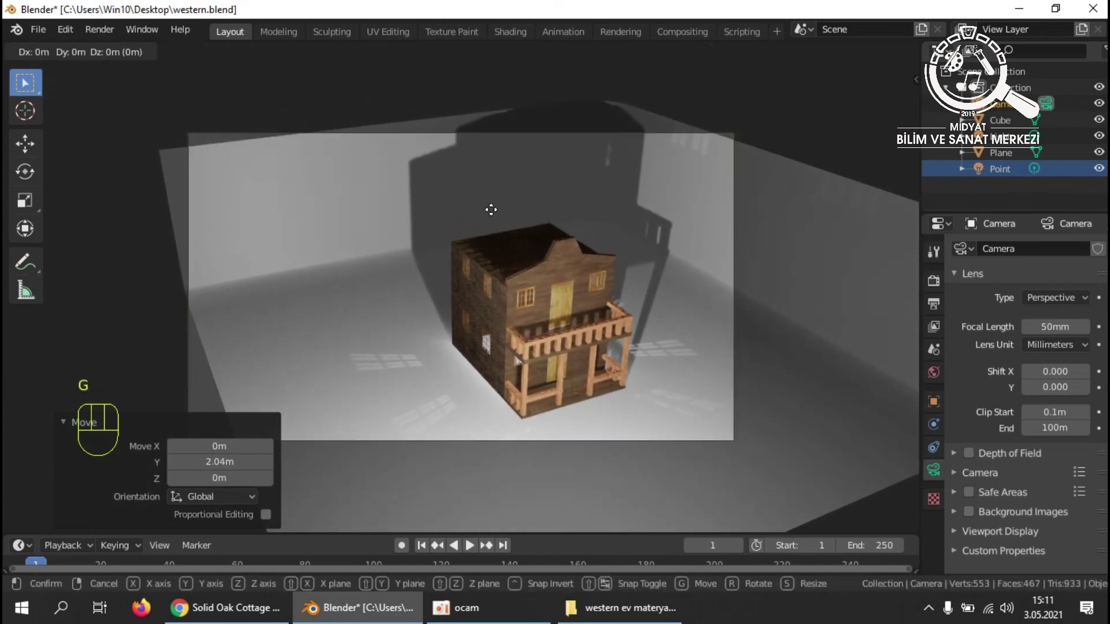
key("x")
left_click(692, 230)
Lower the camera about 1.11 m along Z to centre the house in the frame, and collapse the move settings.
key("g")
key("z")
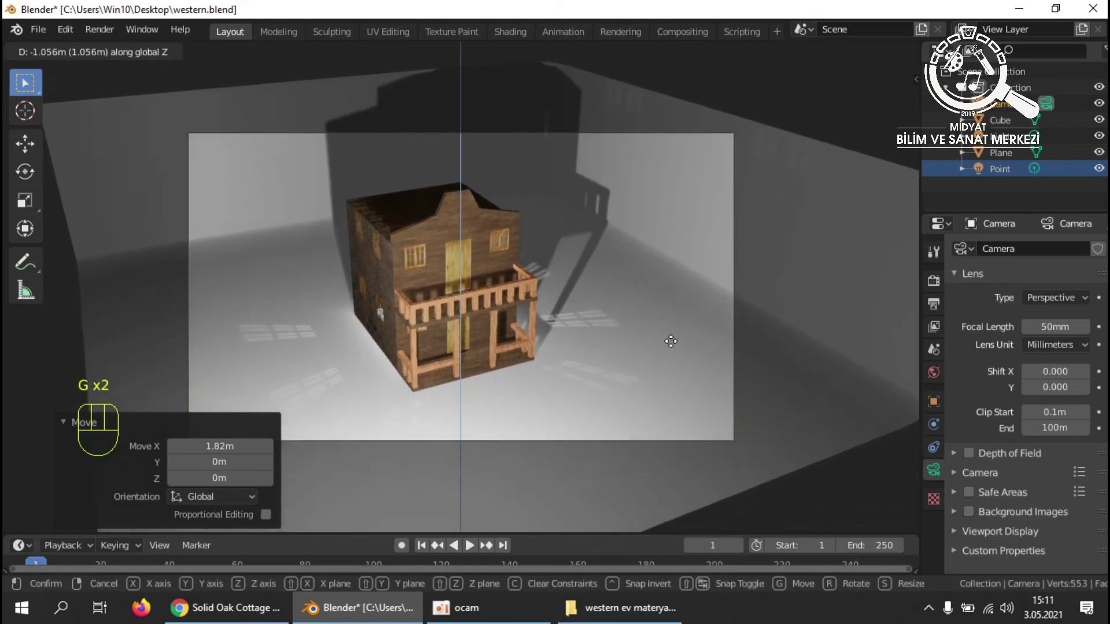
left_click(671, 342)
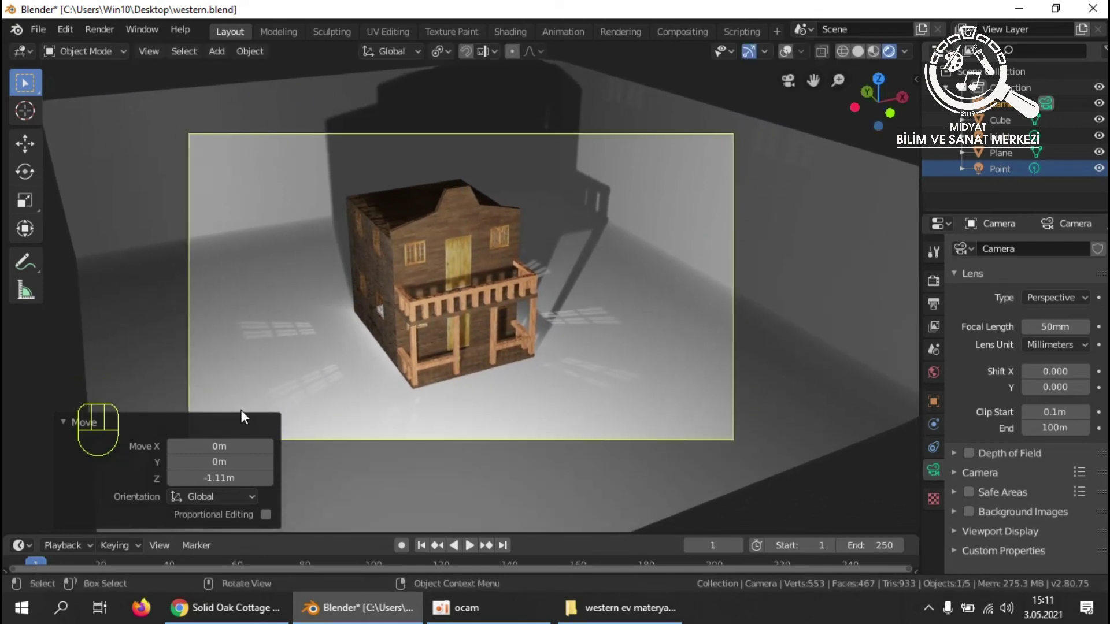
left_click(63, 423)
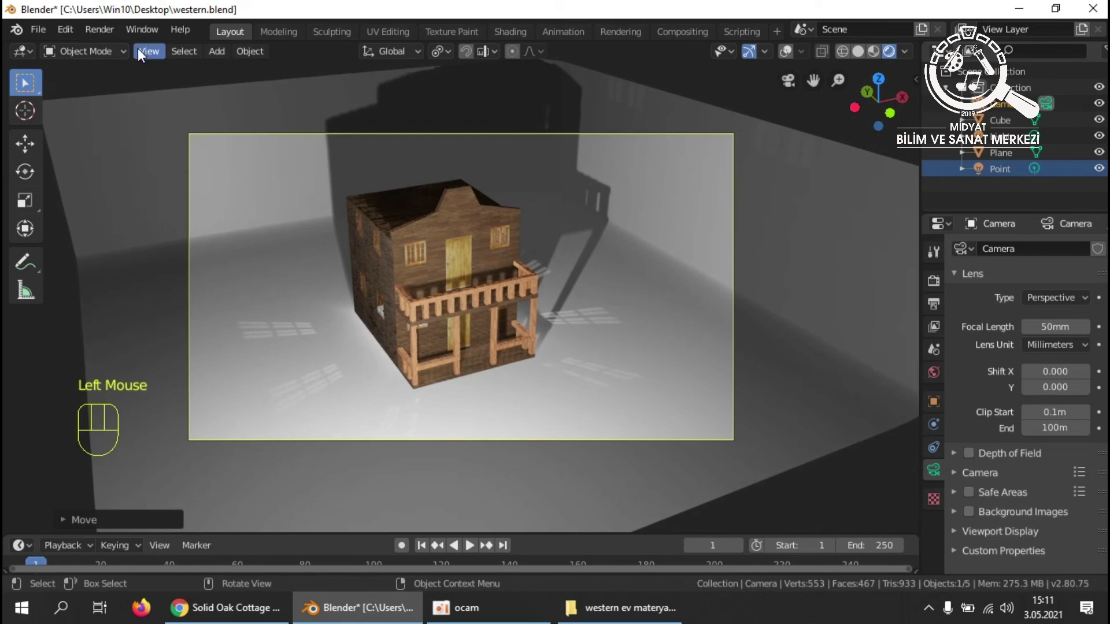
Render a still image and save it to the Desktop as a PNG named western_ev.
left_click(110, 29)
left_click(107, 47)
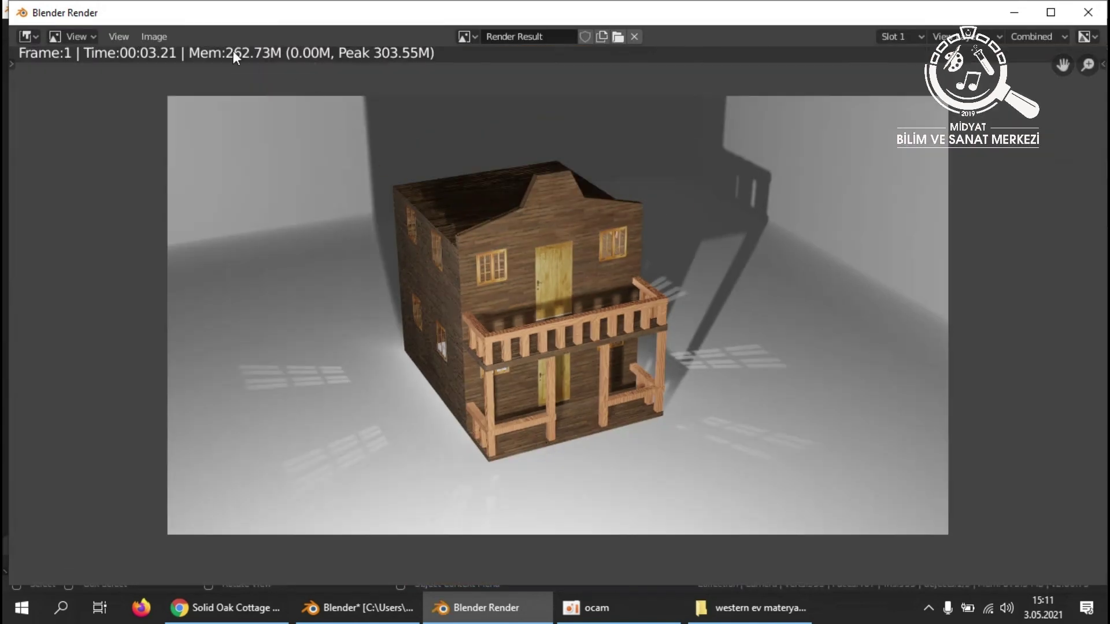
left_click(158, 36)
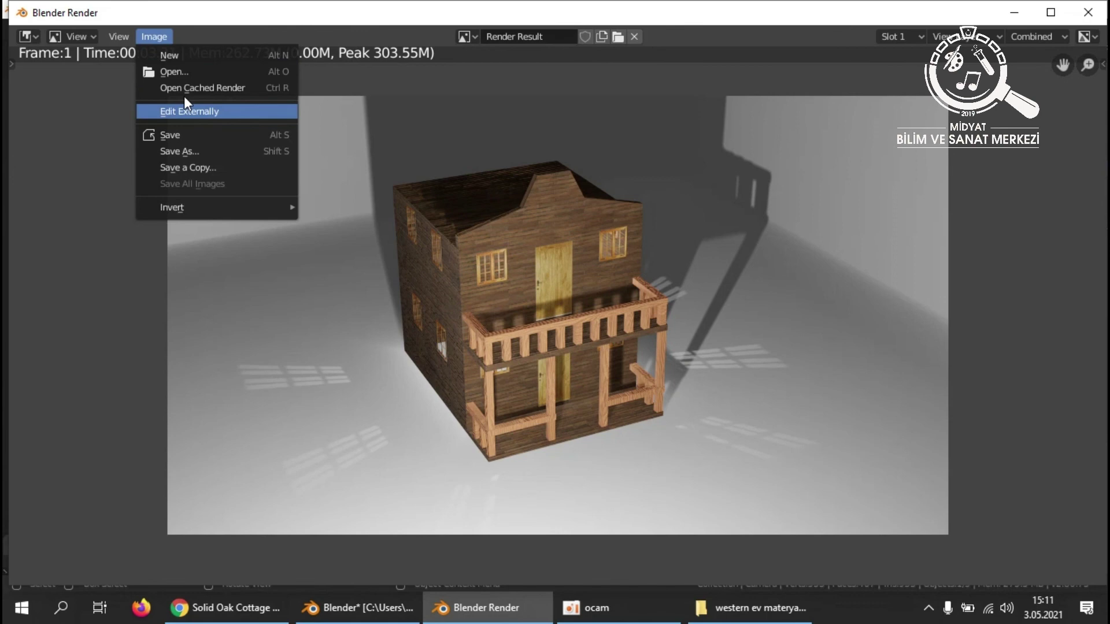
left_click(191, 151)
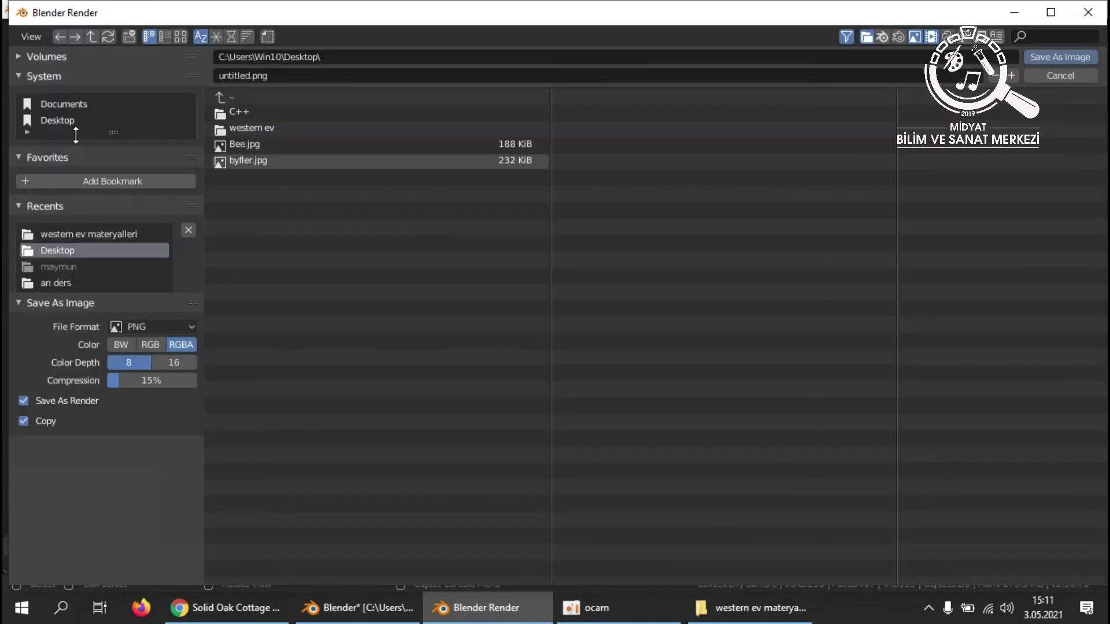
left_click(280, 76)
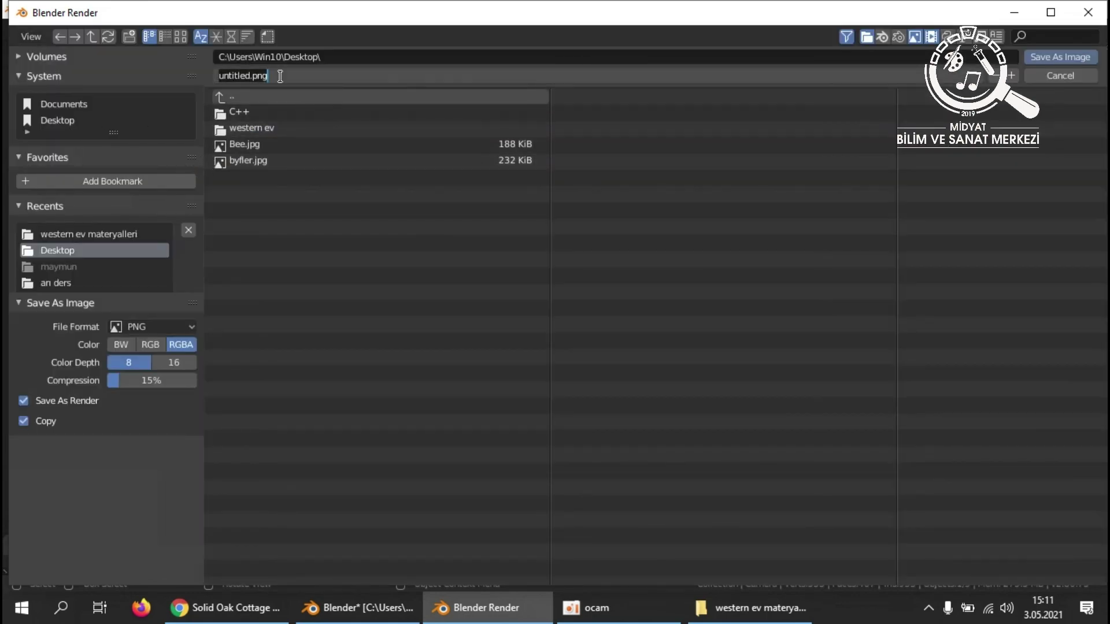
type("we")
type("stern_ev")
key("Return")
left_click(1056, 57)
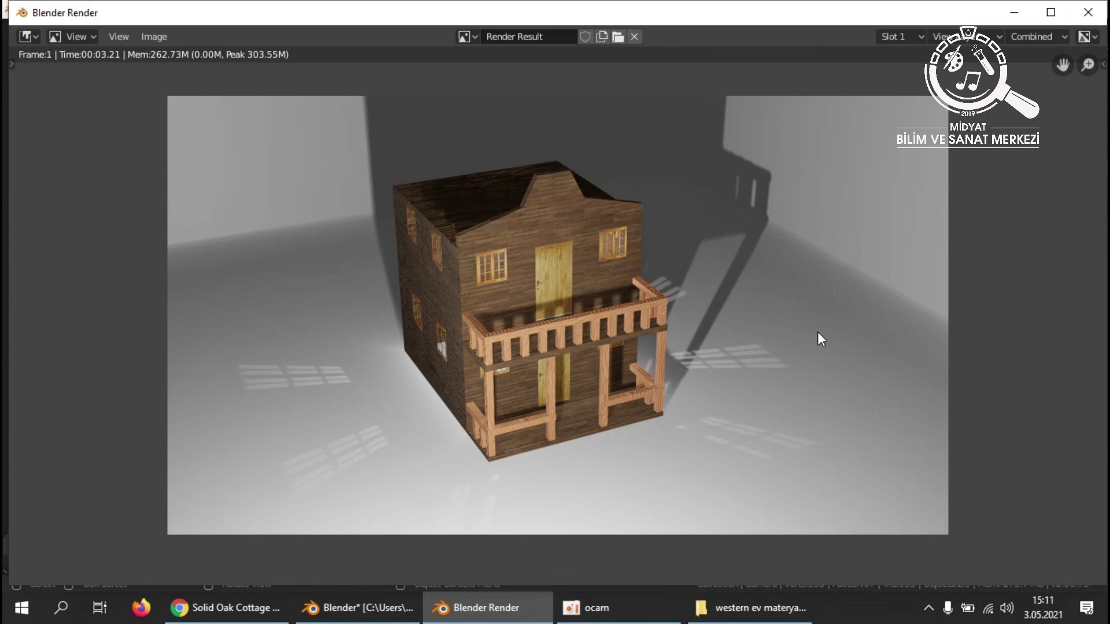
Switch to the Windows desktop and open the saved western_ev image.
left_click(1010, 18)
left_click(1019, 8)
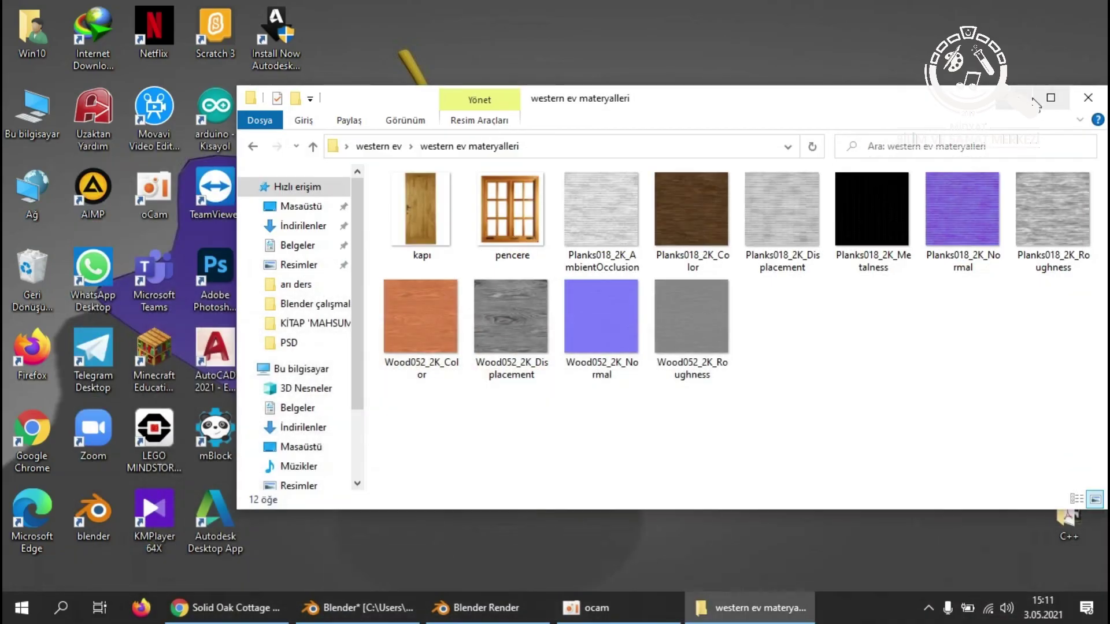
key("super+d")
double_click(283, 356)
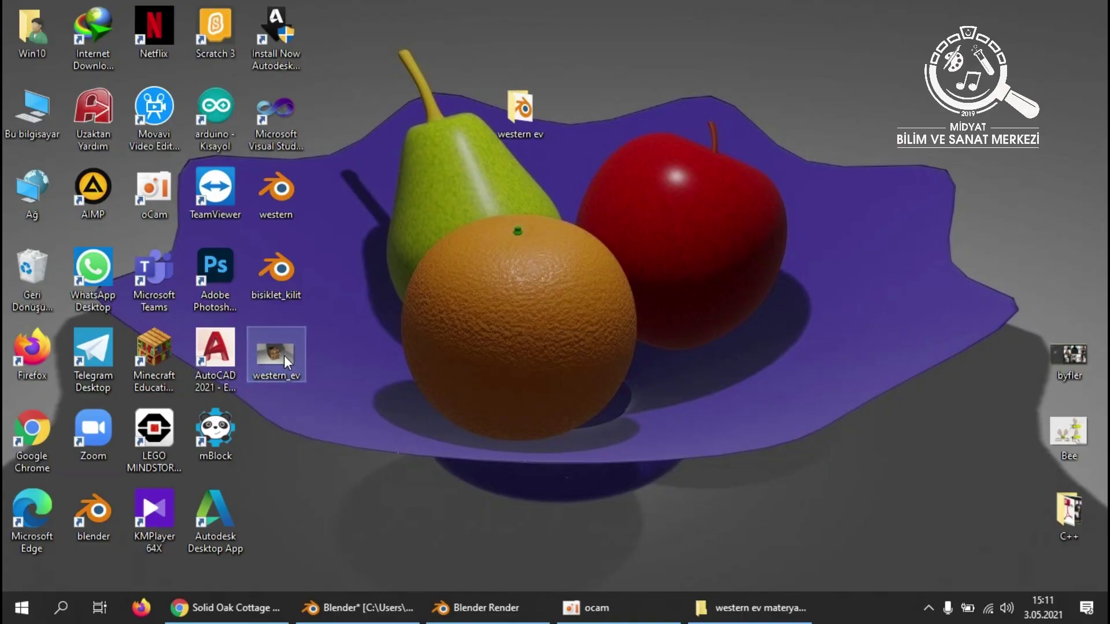